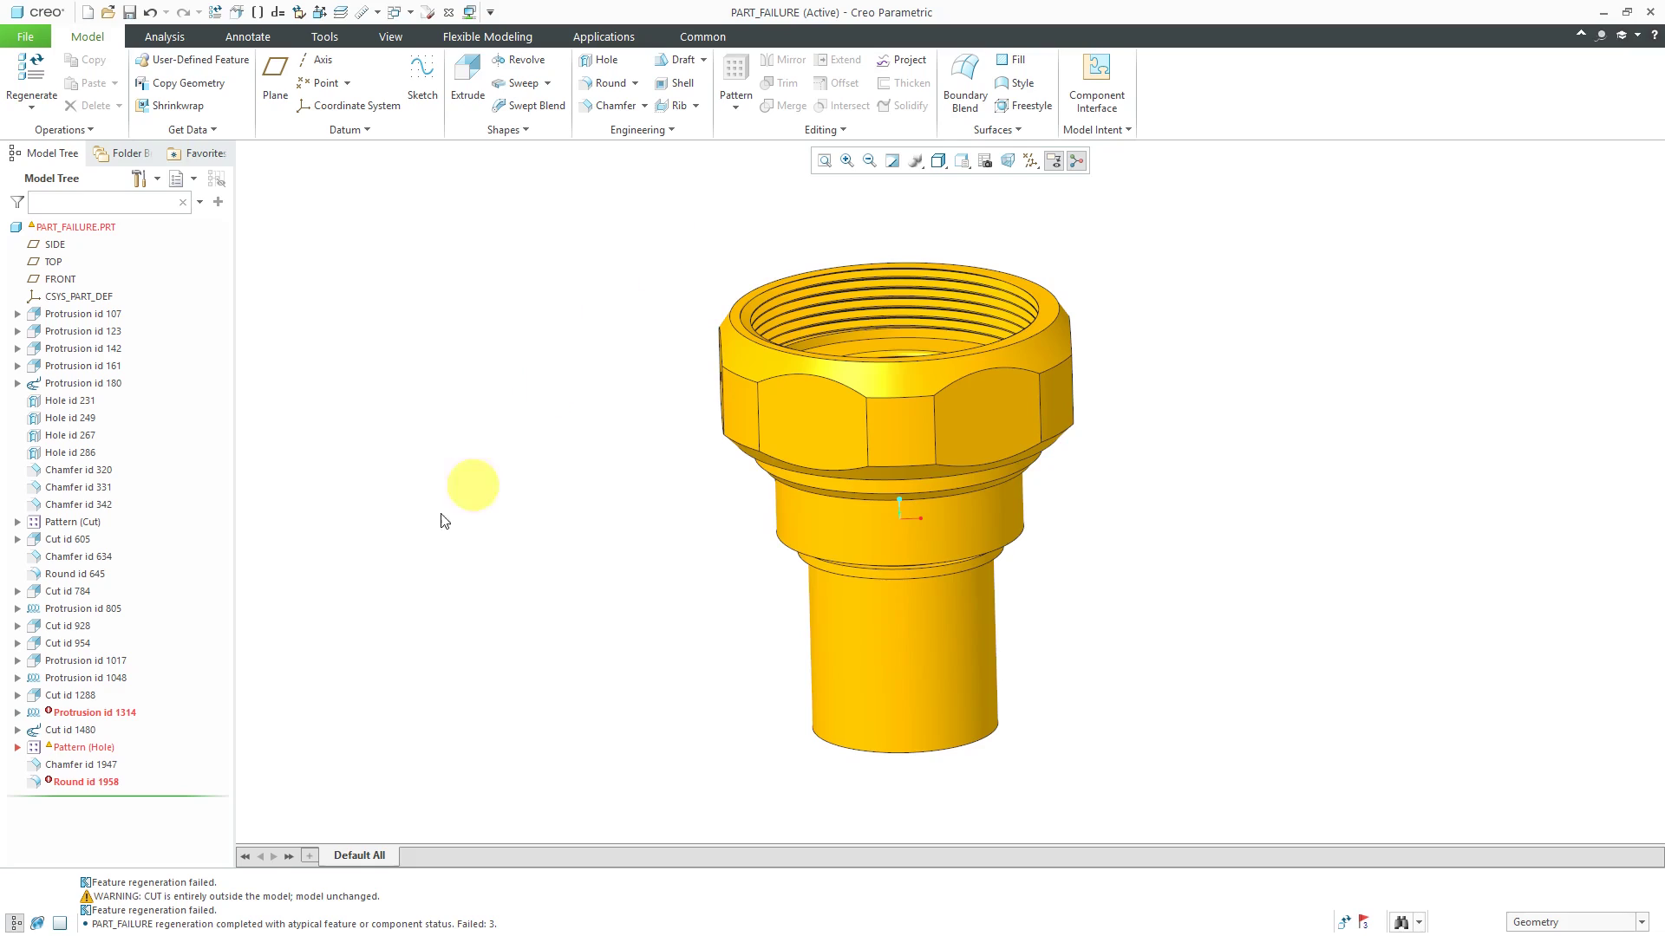
# Step: Locate the failed features Protrusion id 1314, Hole id 2751 inside the hole pattern, and Round id 1958 in the model tree
pyautogui.click(95, 713)
pyautogui.moveTo(688, 553); pyautogui.dragTo(724, 558, button='middle')
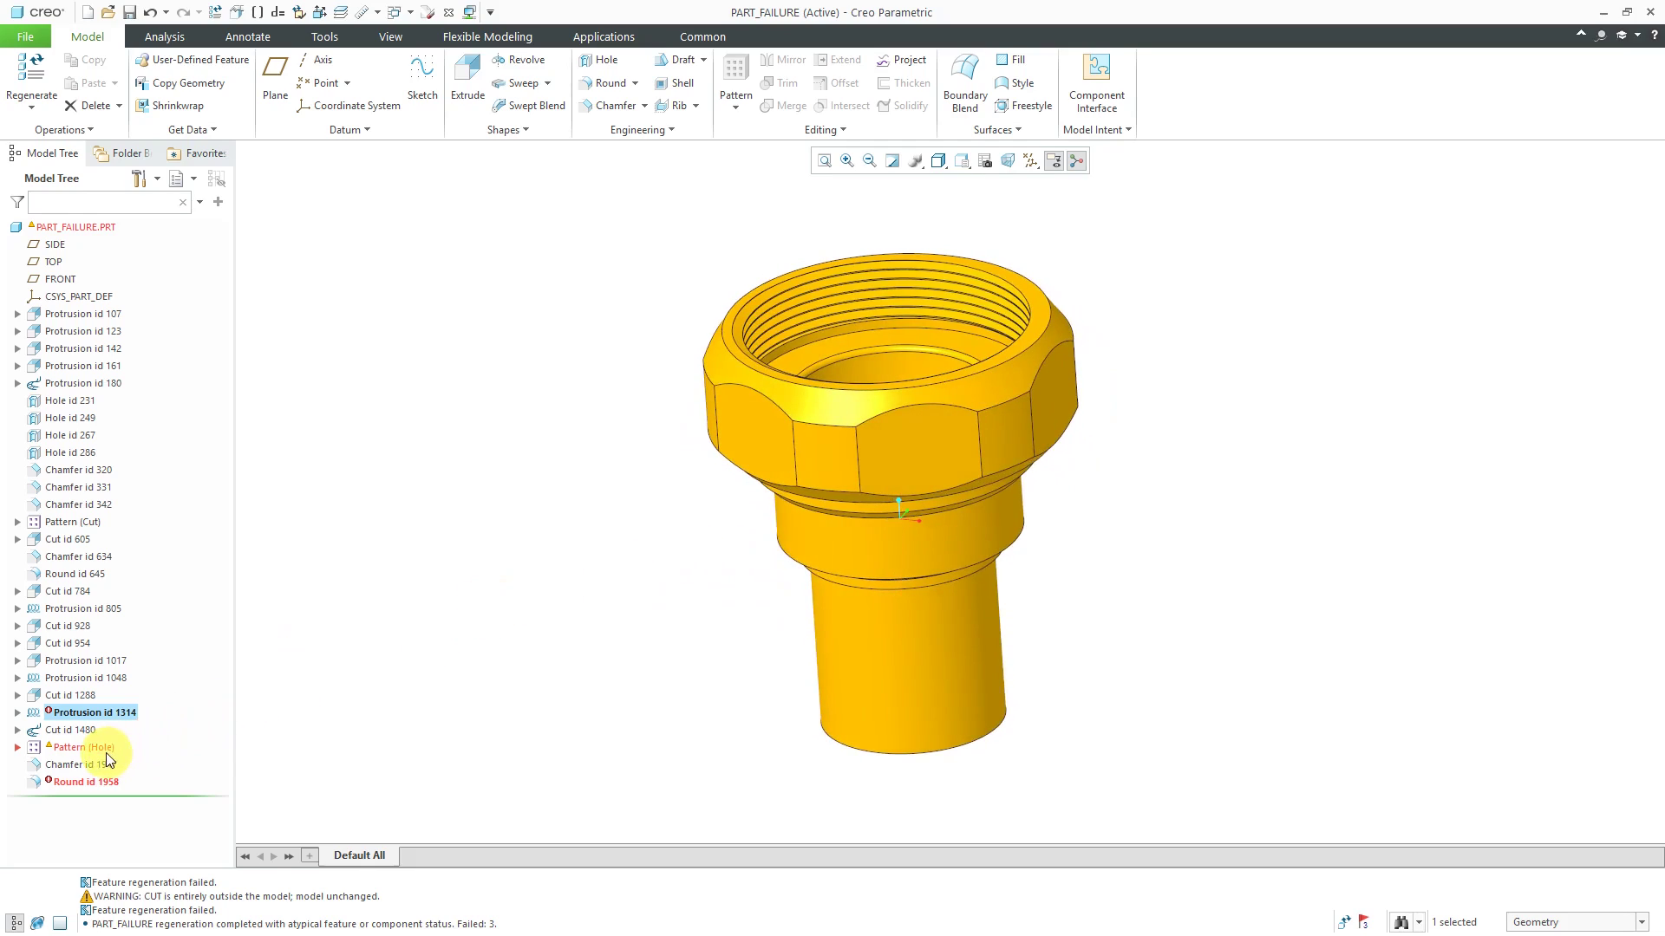
pyautogui.click(17, 749)
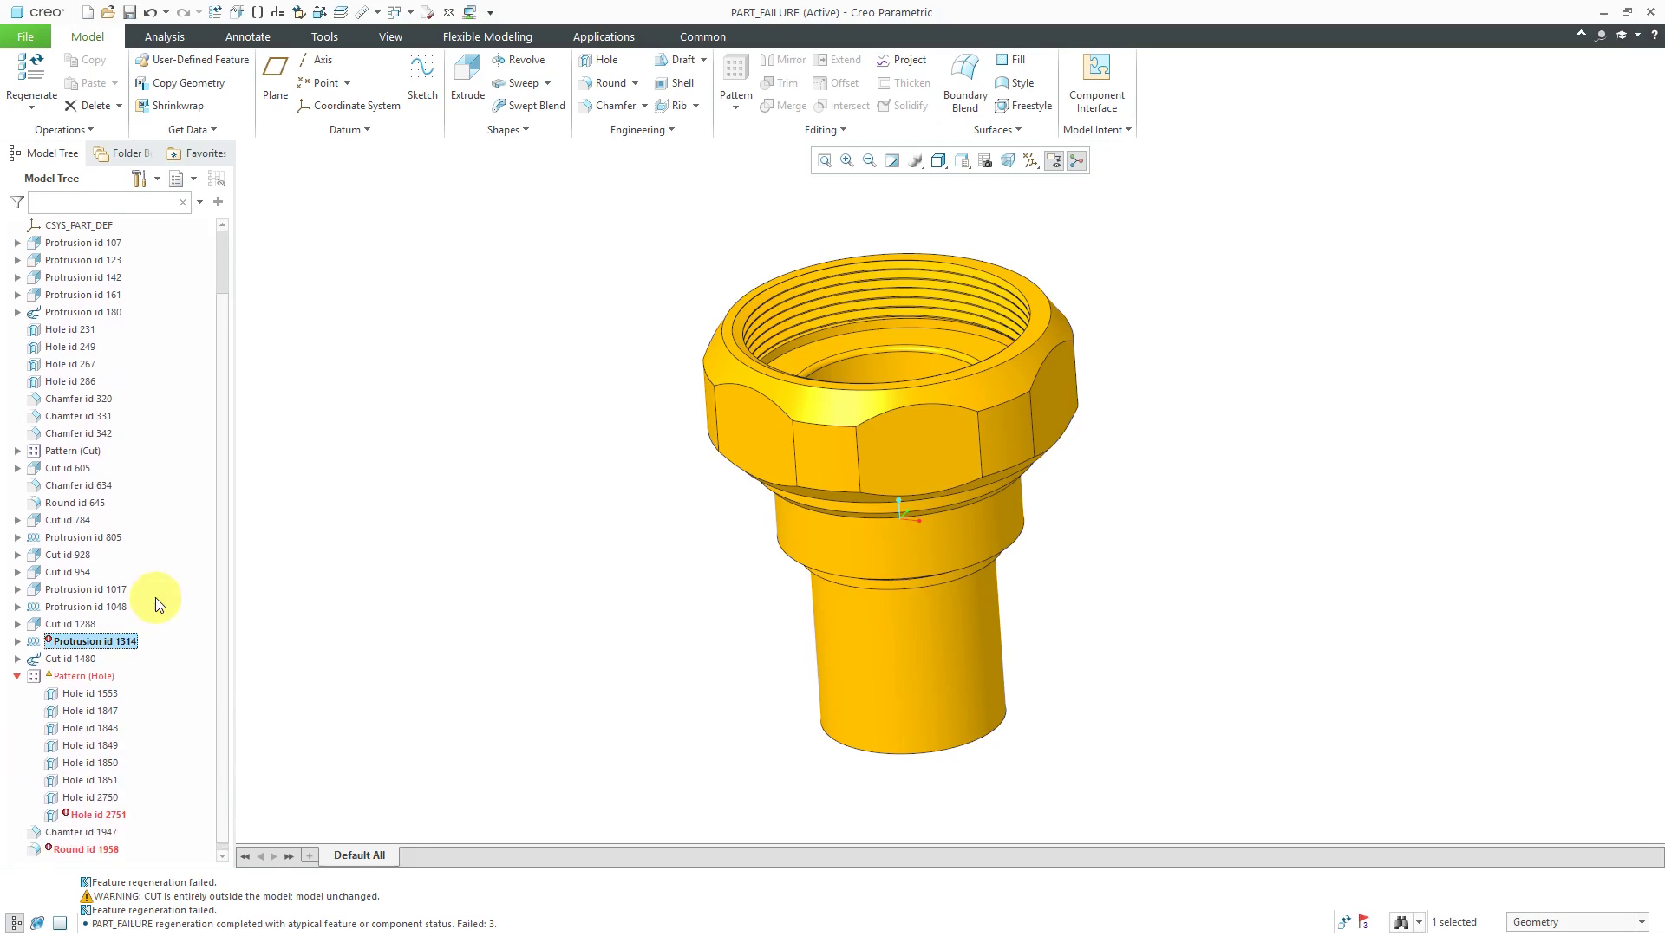
pyautogui.click(111, 811)
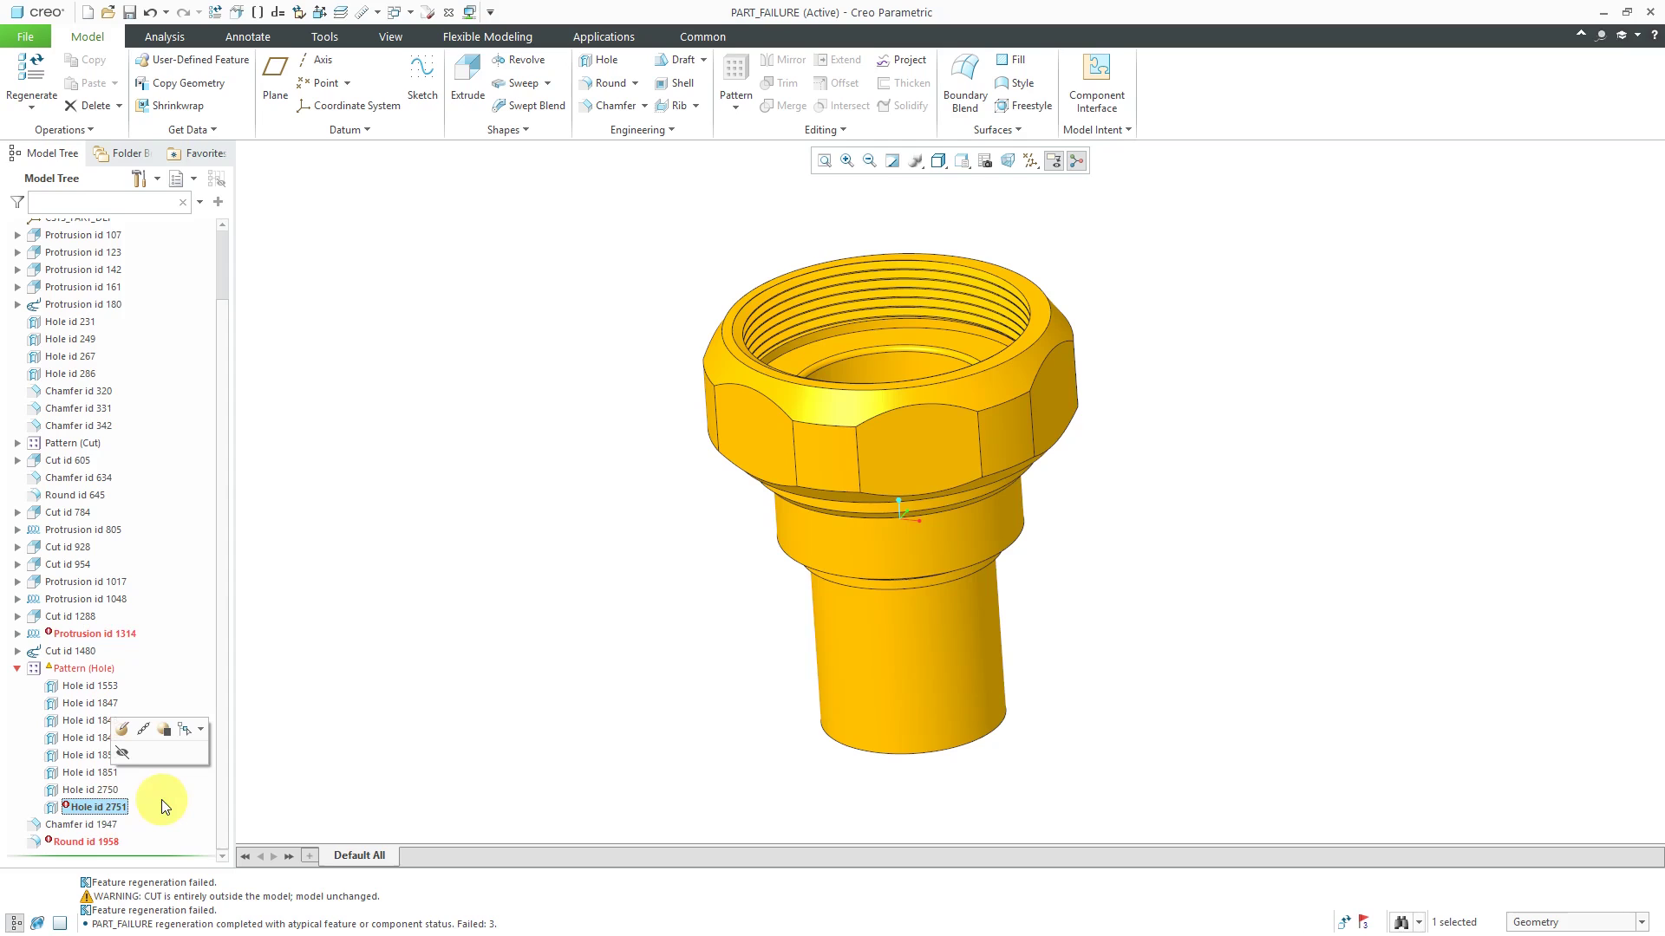
pyautogui.moveTo(606, 535); pyautogui.dragTo(635, 550, button='middle')
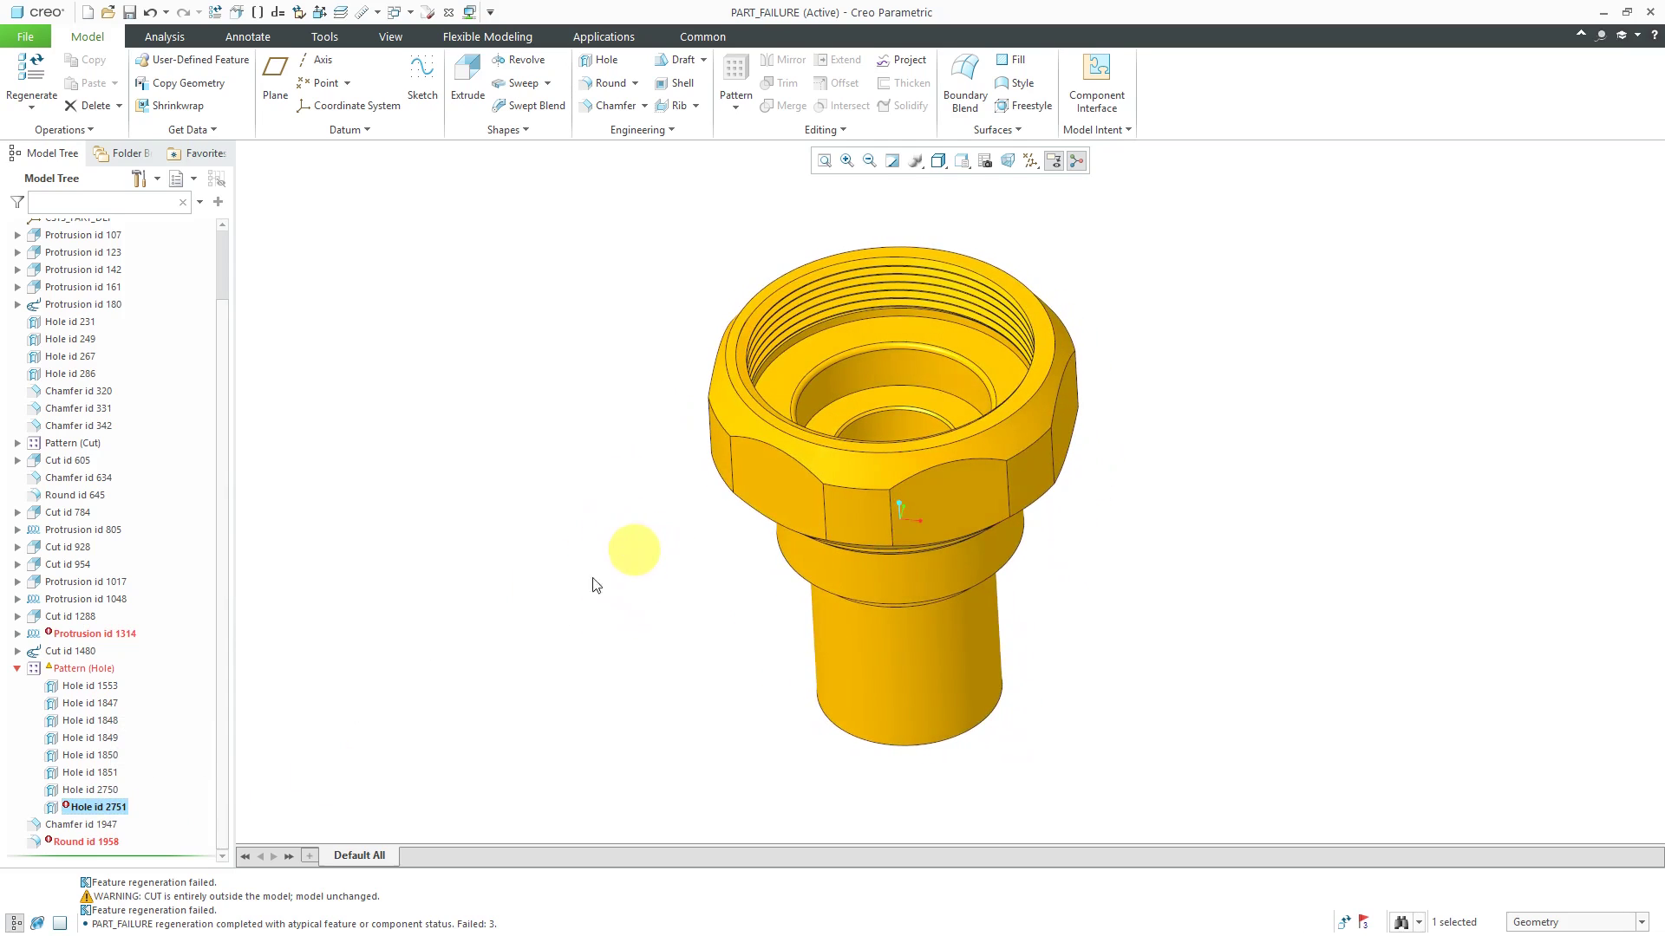
pyautogui.click(99, 841)
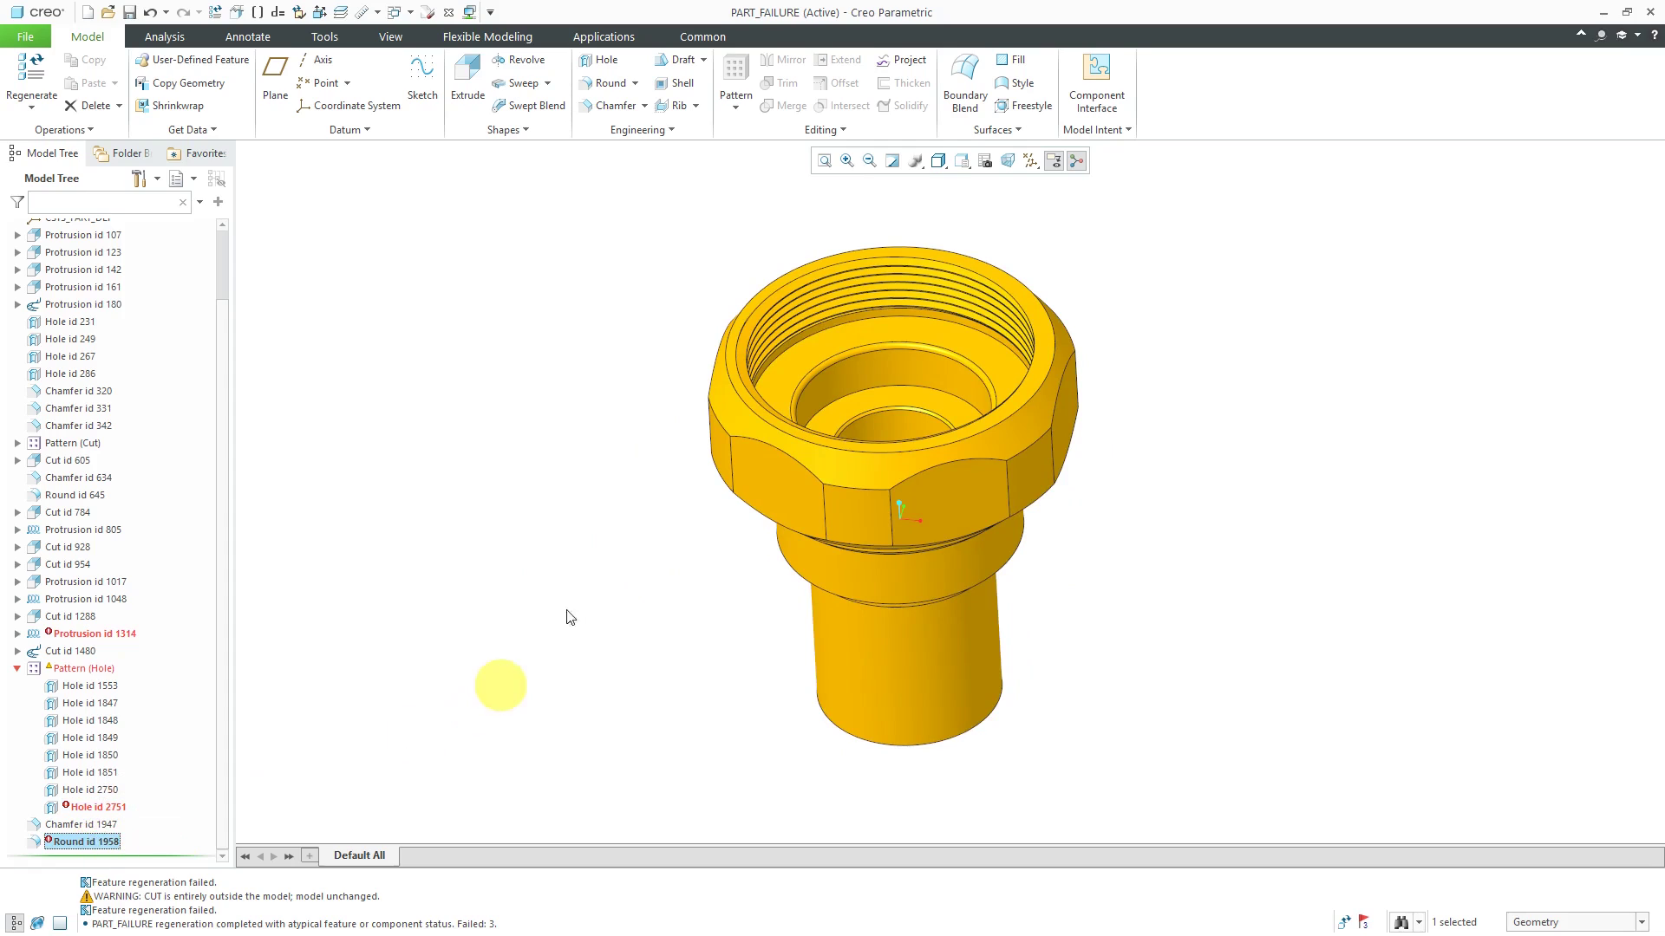
pyautogui.moveTo(674, 481)
pyautogui.mouseDown(button='middle')
pyautogui.moveTo(673, 405)
pyautogui.moveTo(669, 476)
pyautogui.mouseUp(button='middle')
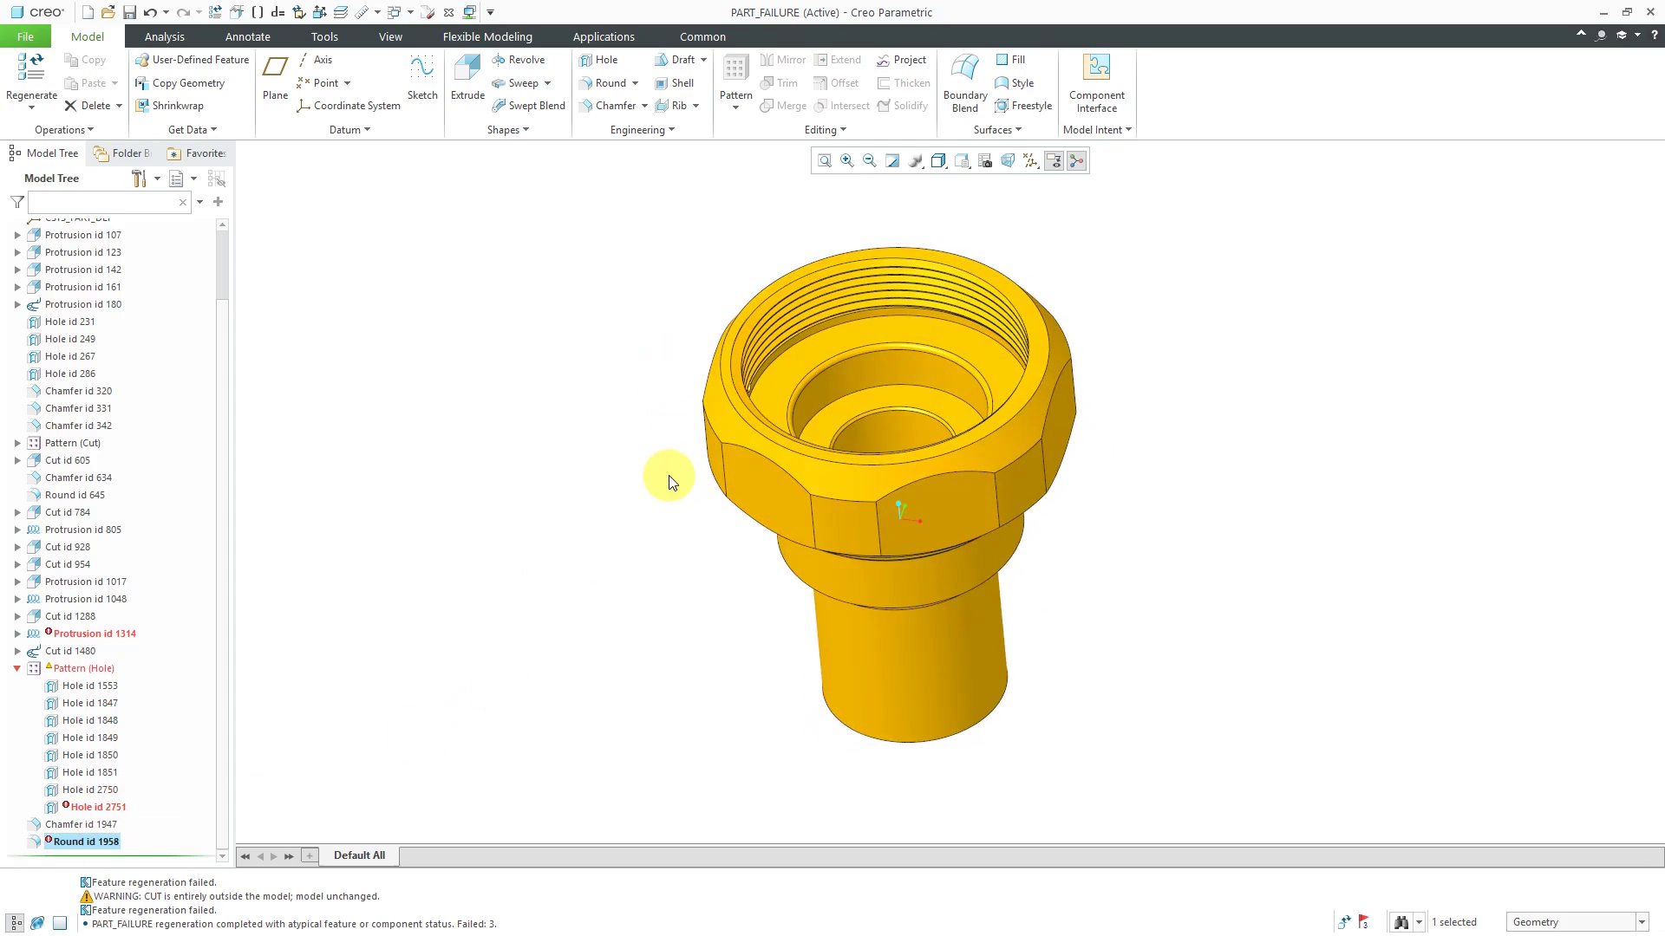
# Step: Review the regeneration failures in the Notification Center, locating each listed feature in the model, and close it
pyautogui.click(1365, 923)
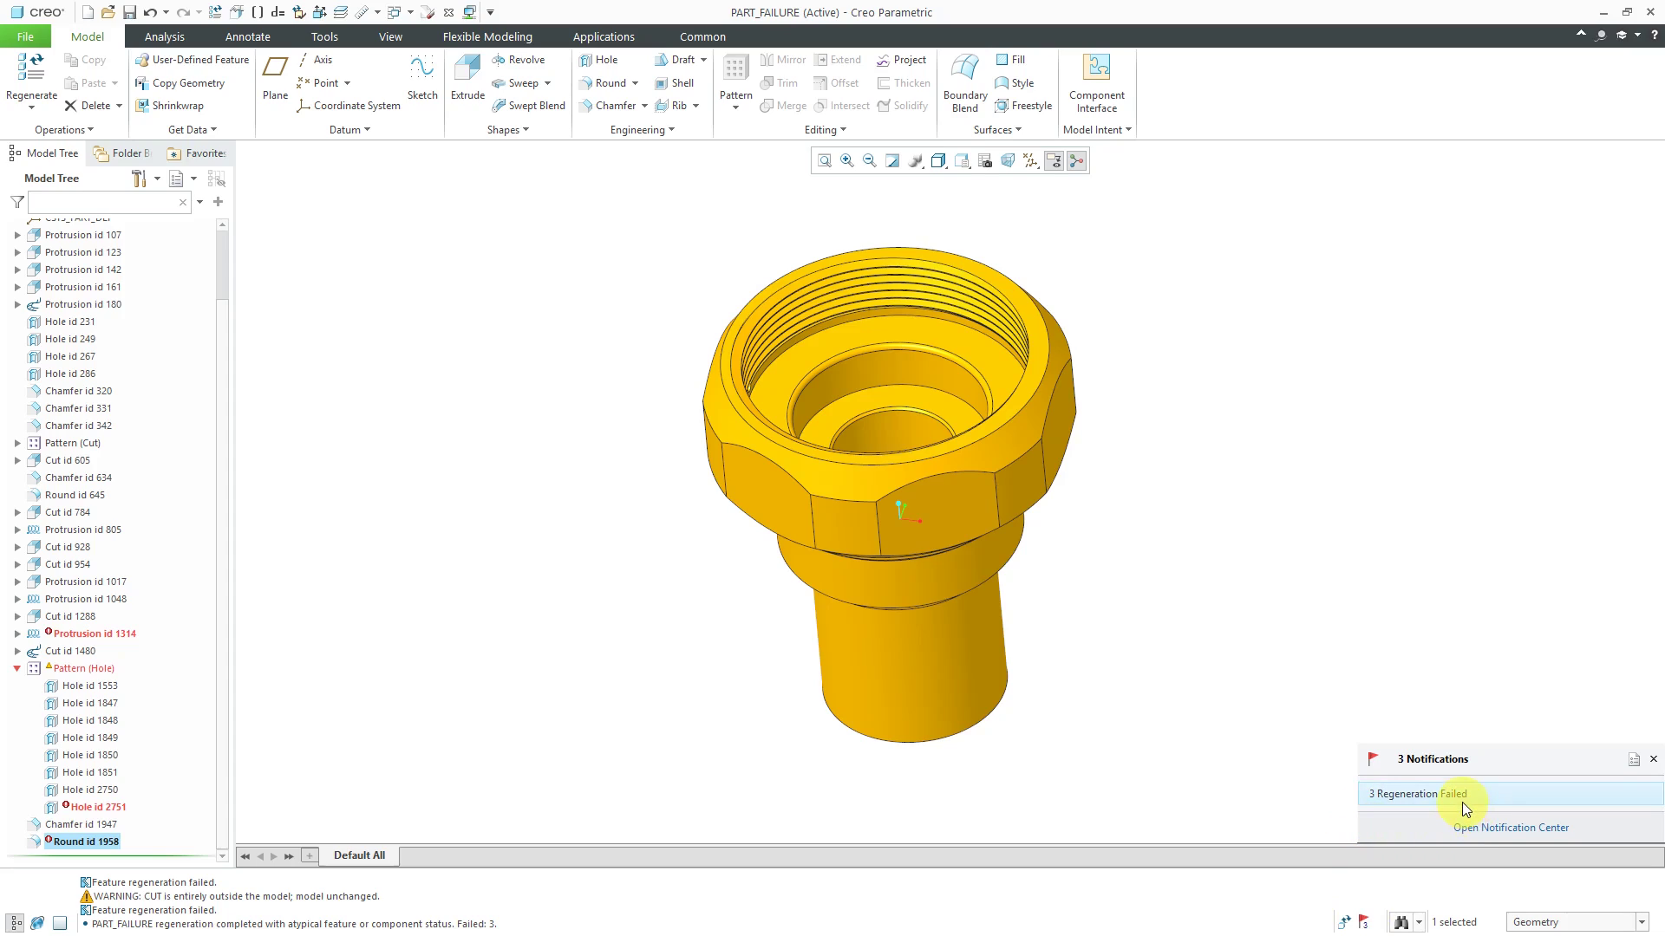
pyautogui.click(1474, 828)
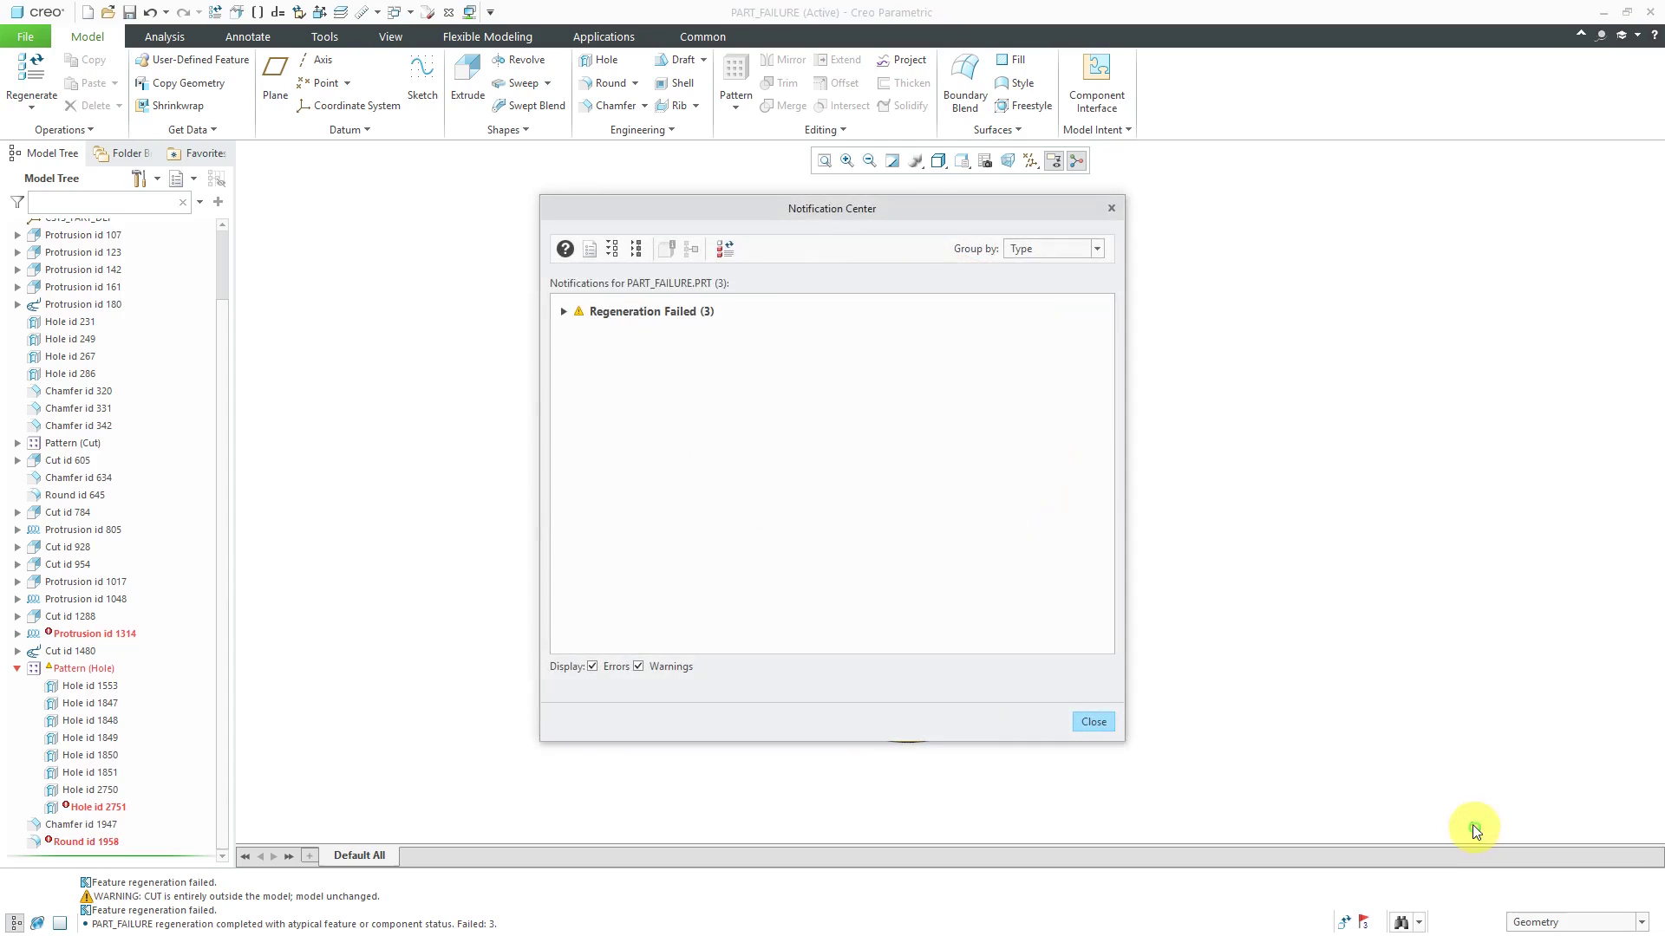
pyautogui.moveTo(1326, 257); pyautogui.dragTo(1431, 210)
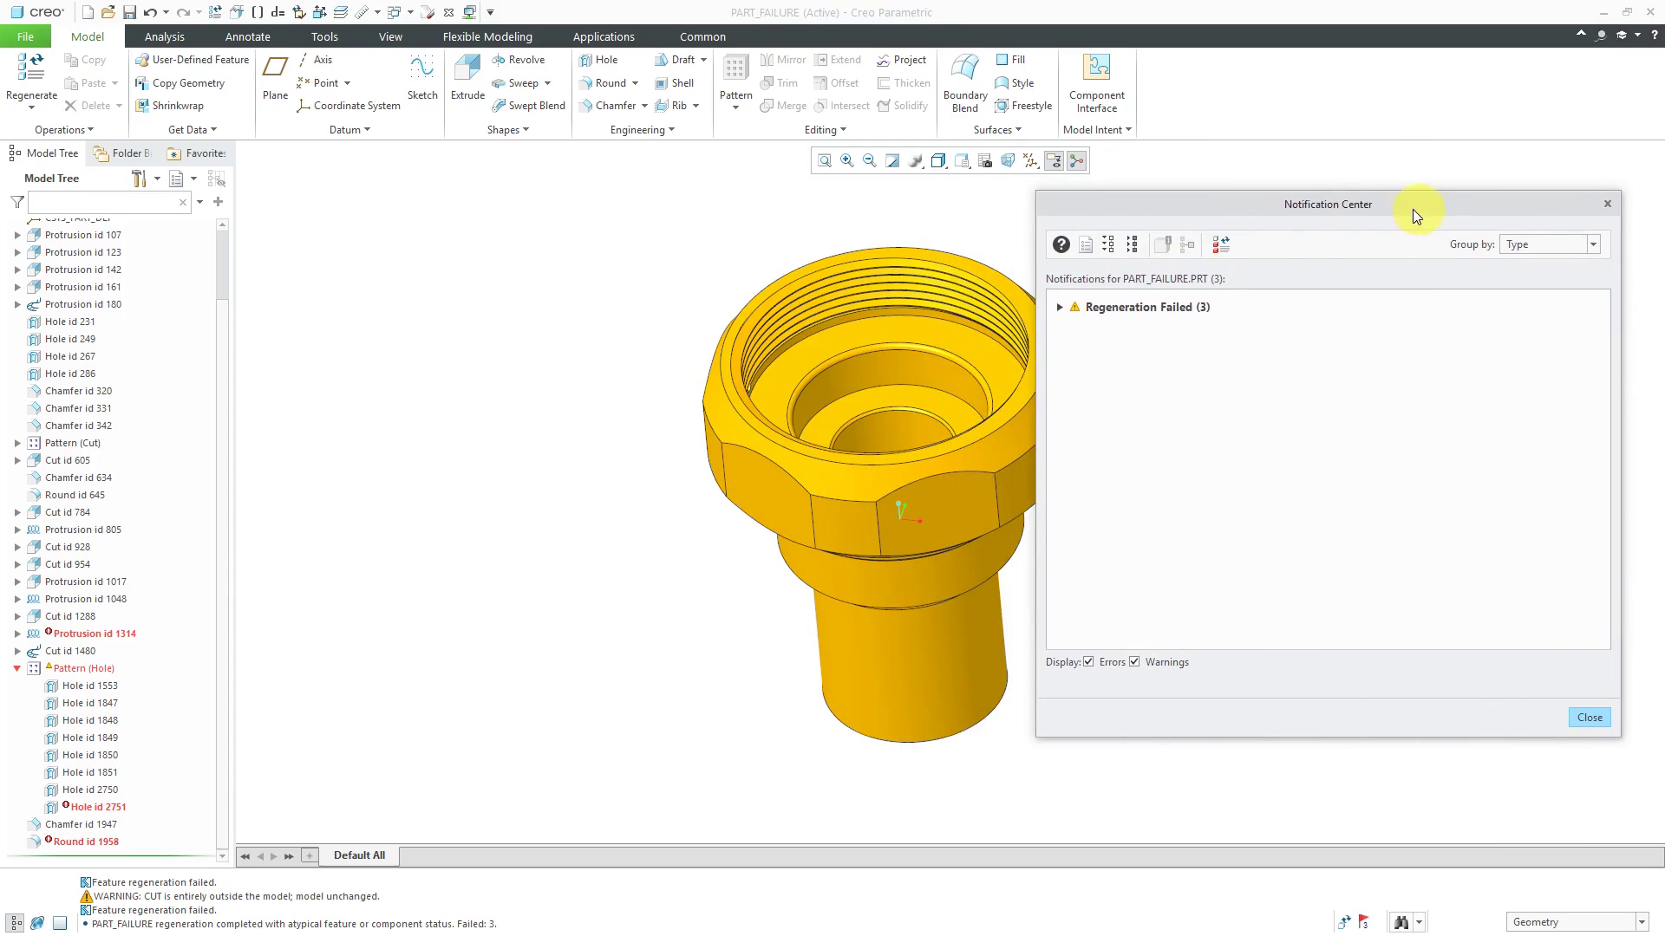
pyautogui.click(1059, 308)
pyautogui.click(1075, 336)
pyautogui.click(1163, 357)
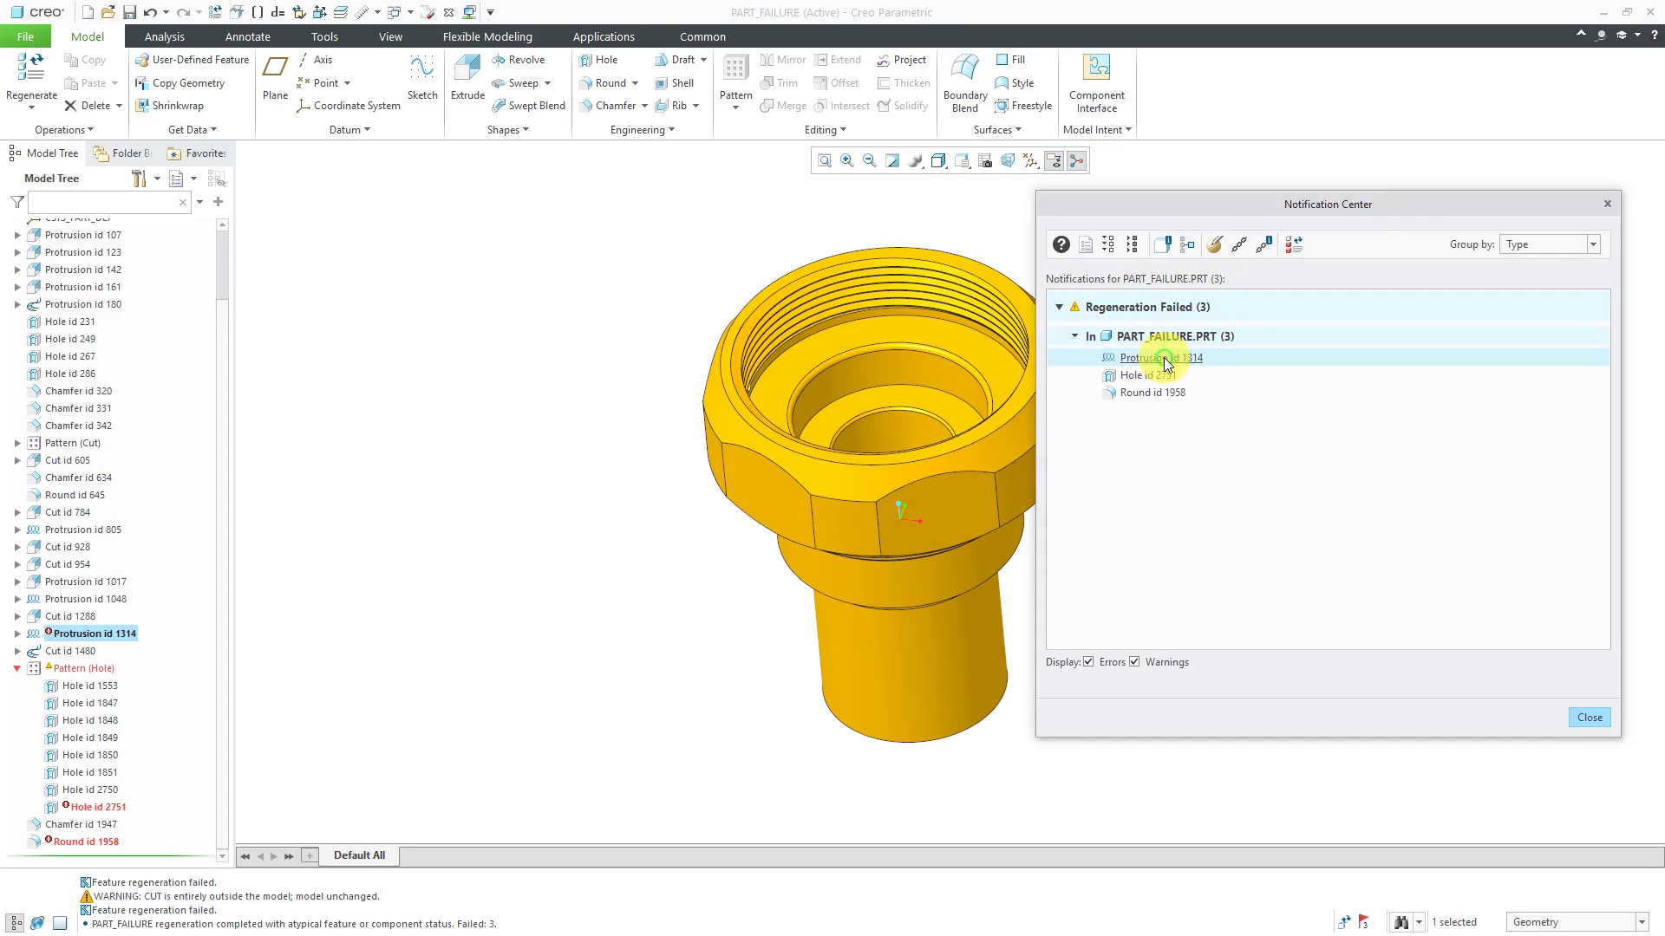
pyautogui.click(1152, 377)
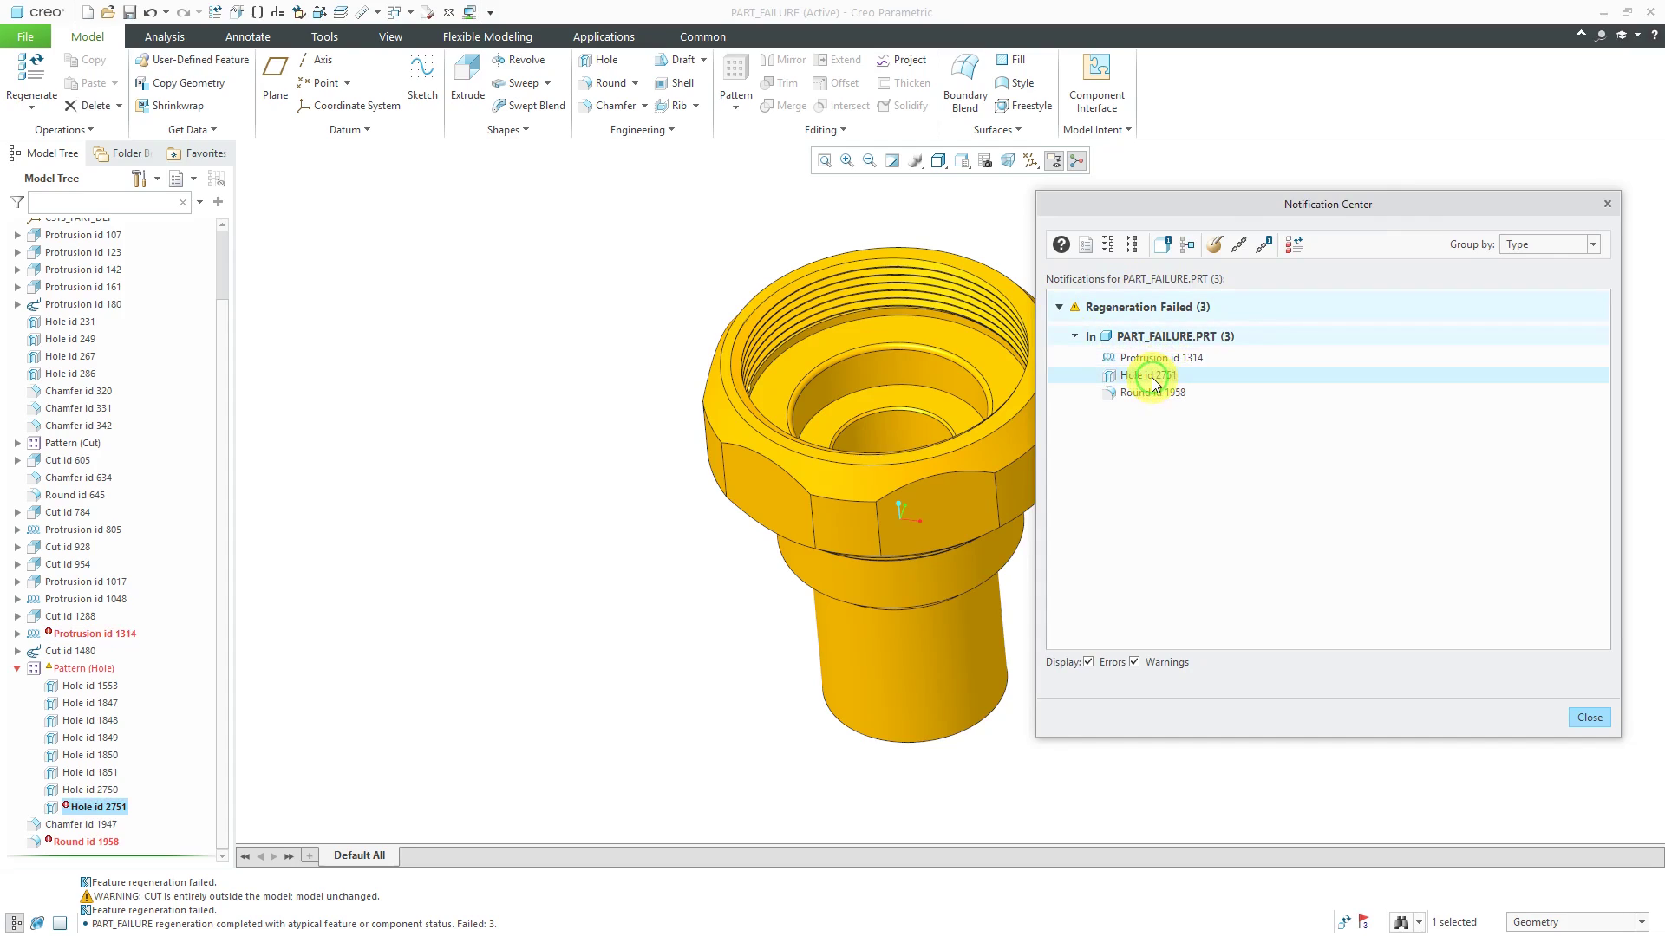
pyautogui.click(1162, 397)
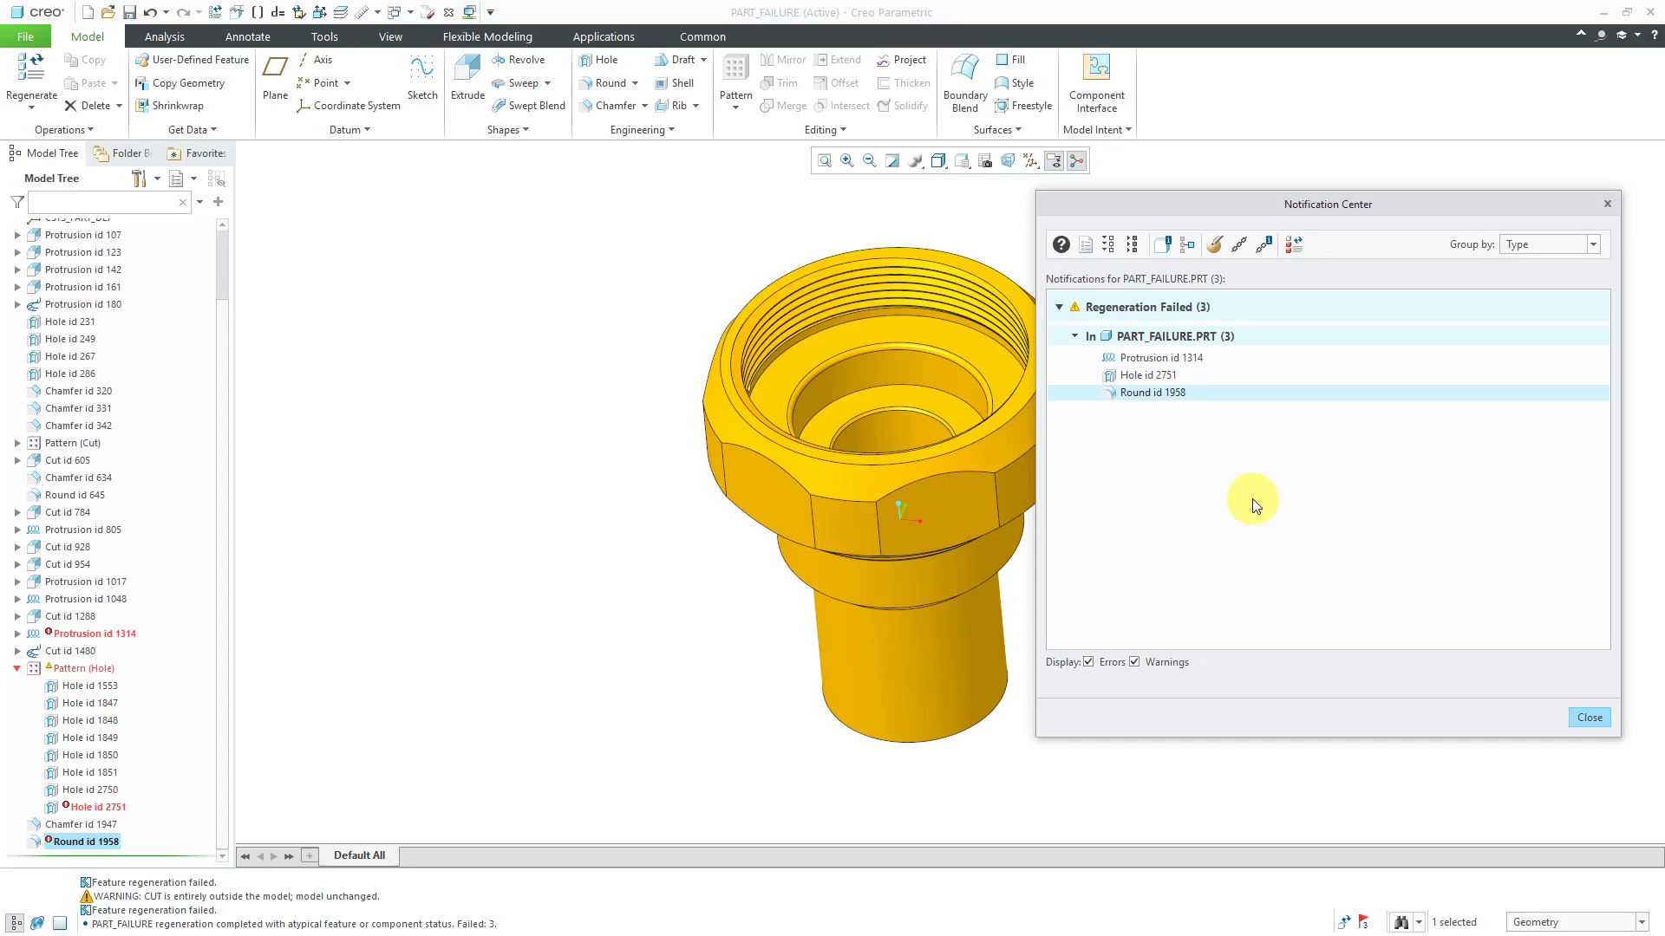
pyautogui.click(1589, 717)
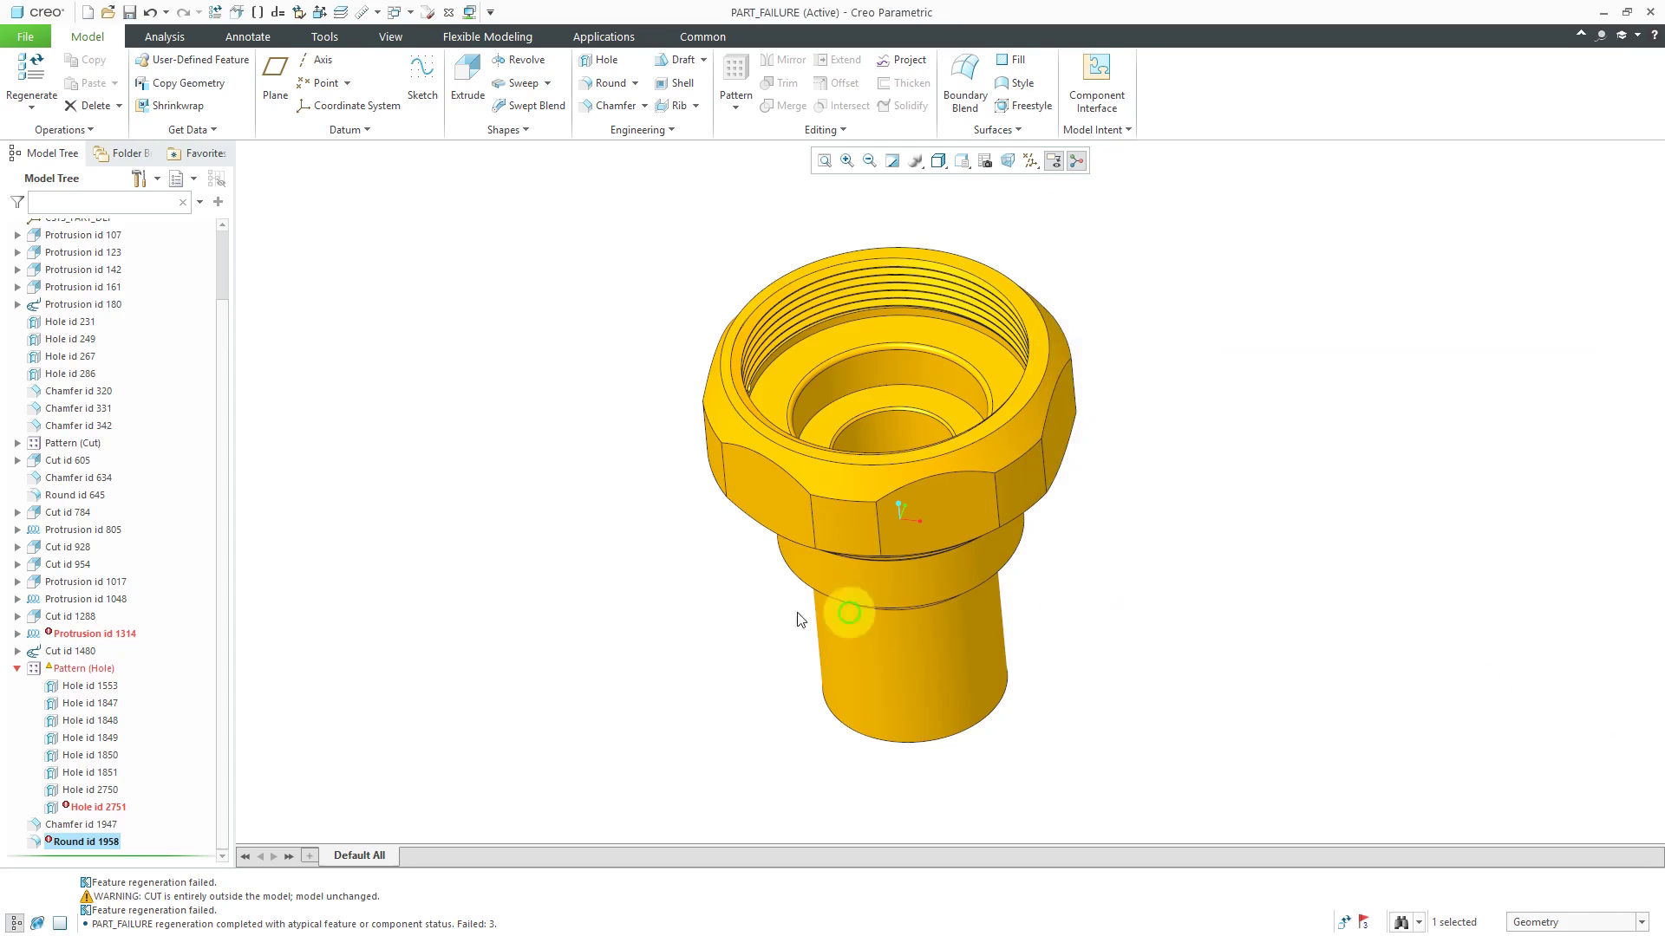
# Step: Open the feature information report for Protrusion id 1314 and read its failure reasons, parents and element data
pyautogui.rightClick(108, 632)
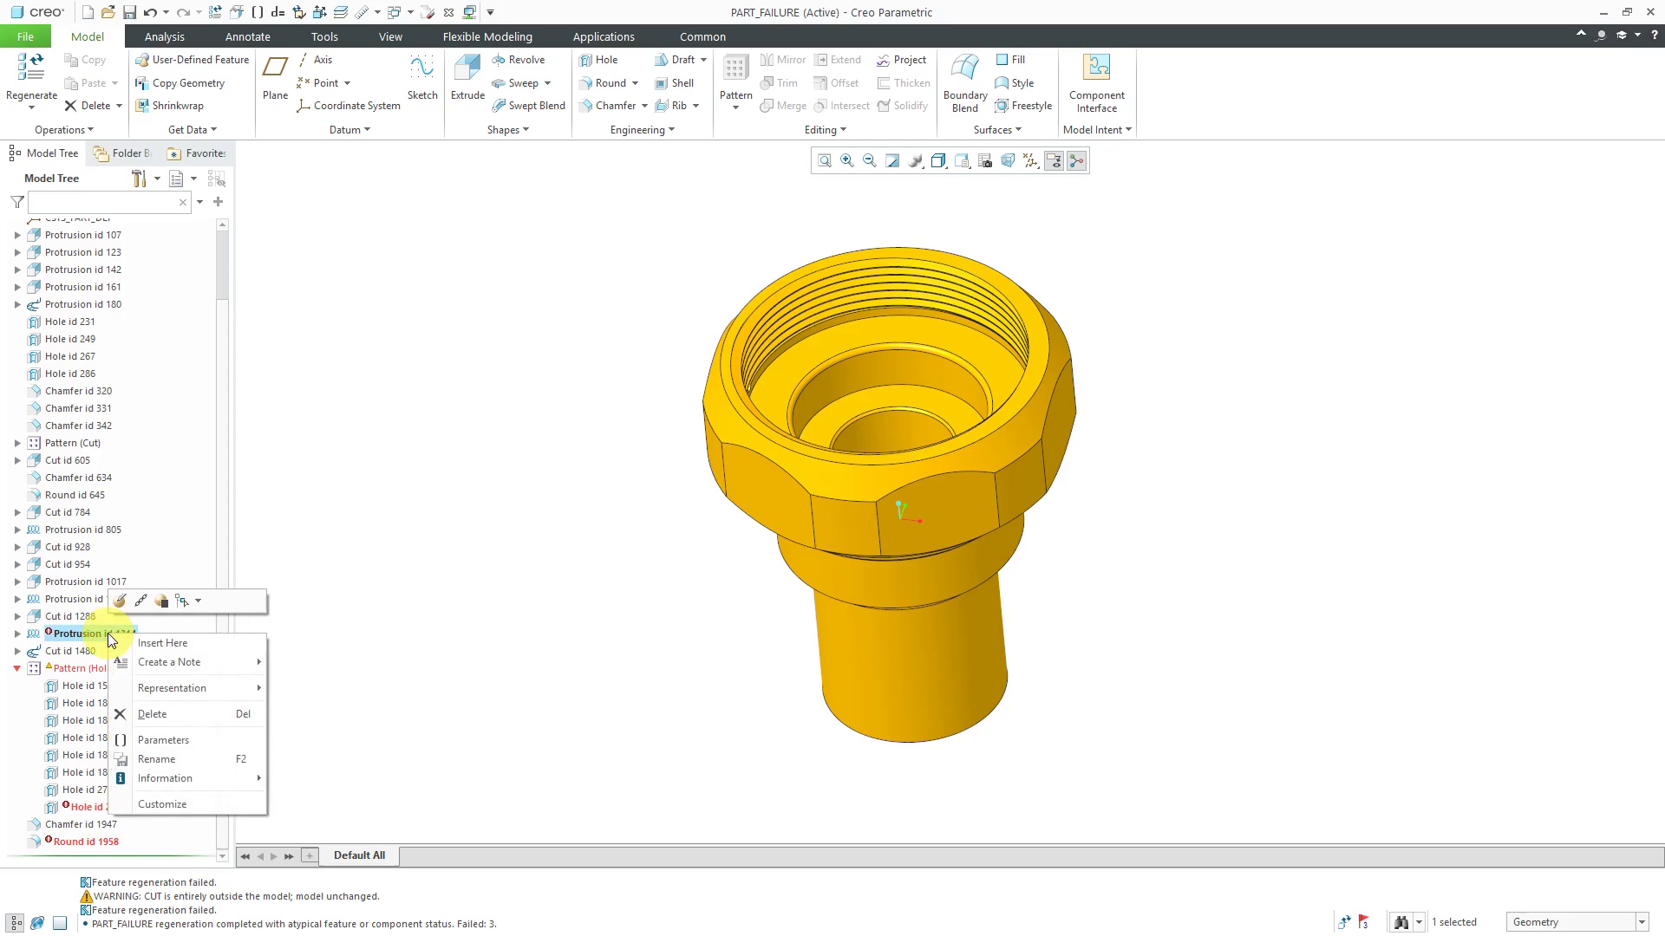
pyautogui.moveTo(161, 779)
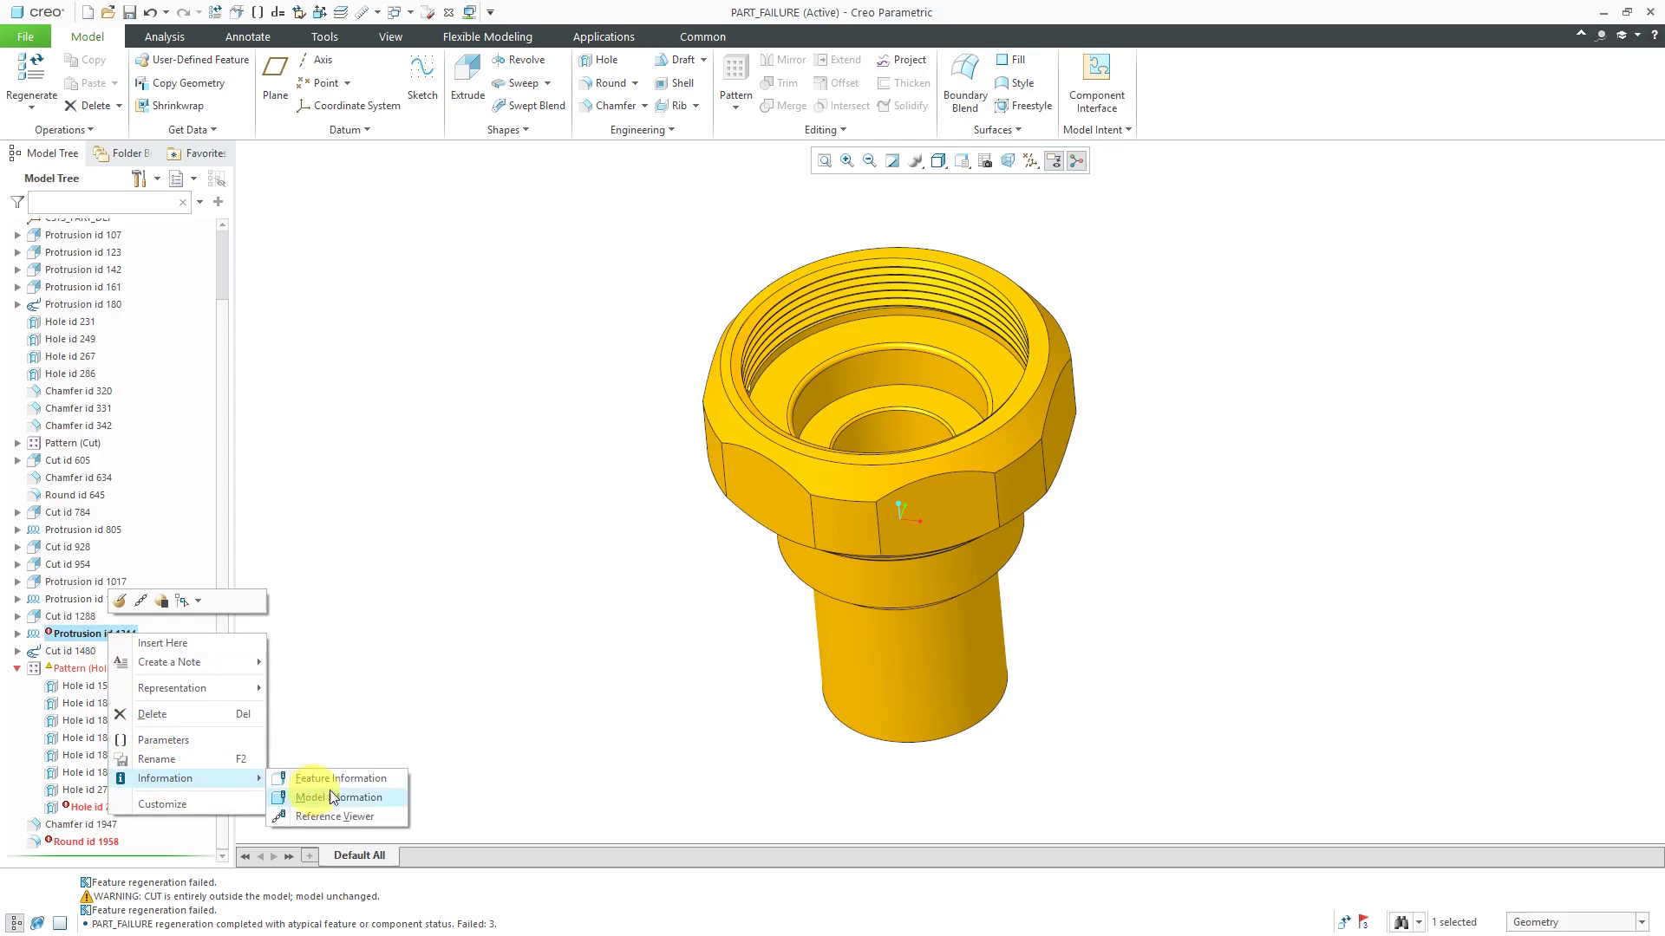
pyautogui.click(386, 784)
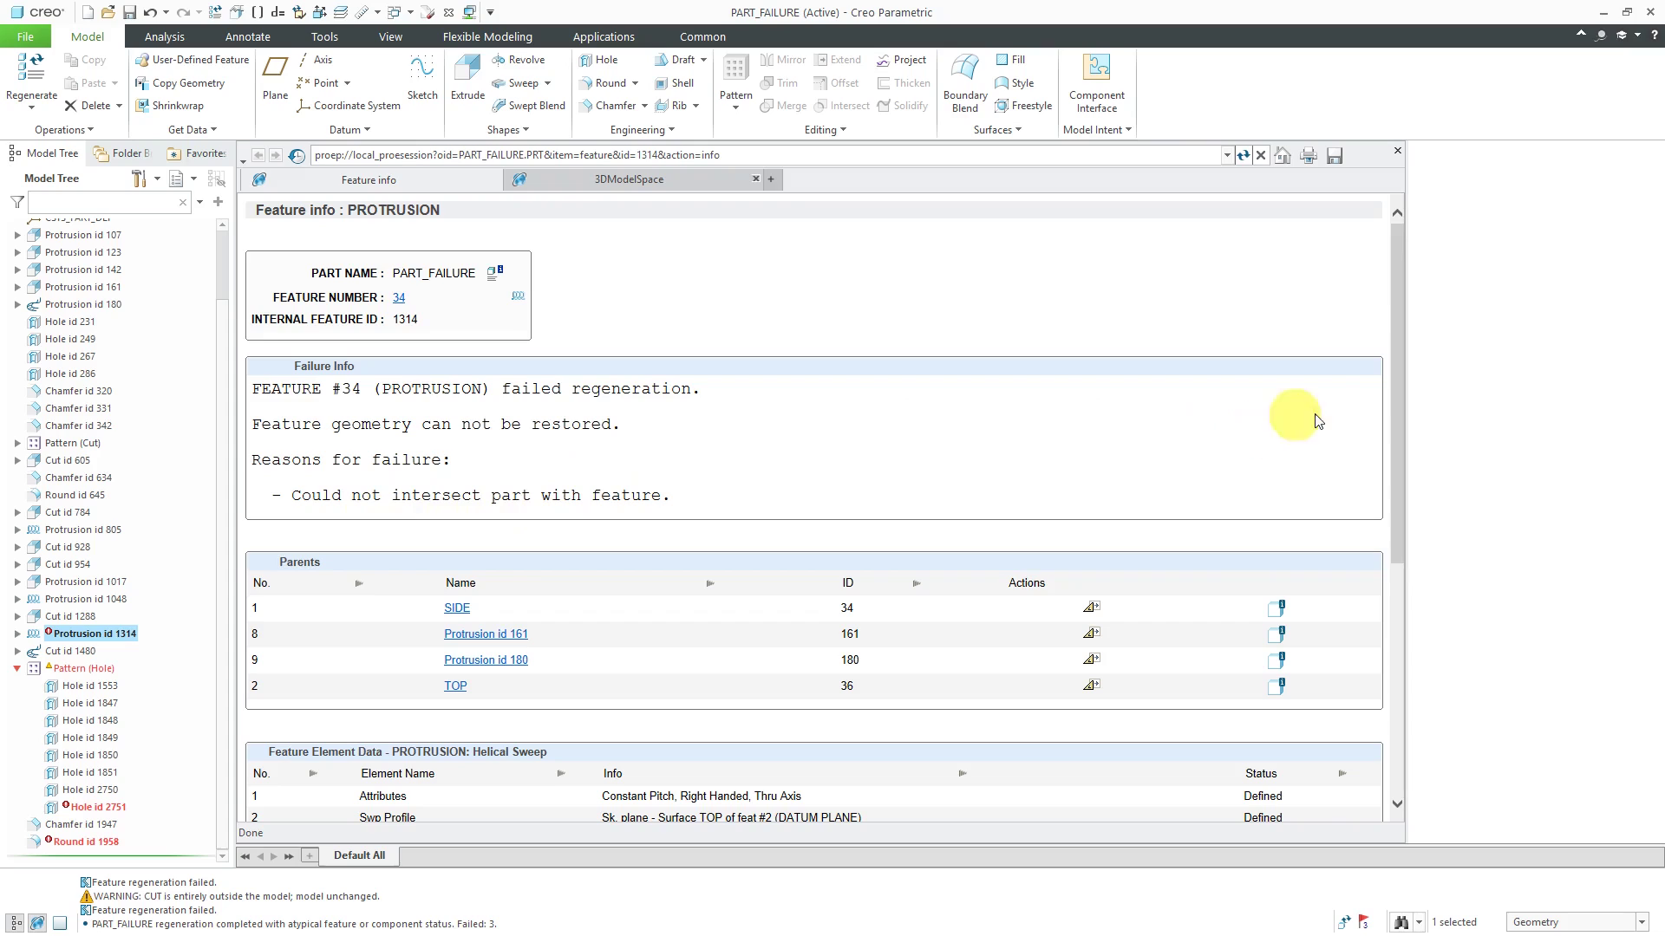
pyautogui.moveTo(1402, 415); pyautogui.dragTo(1408, 526)
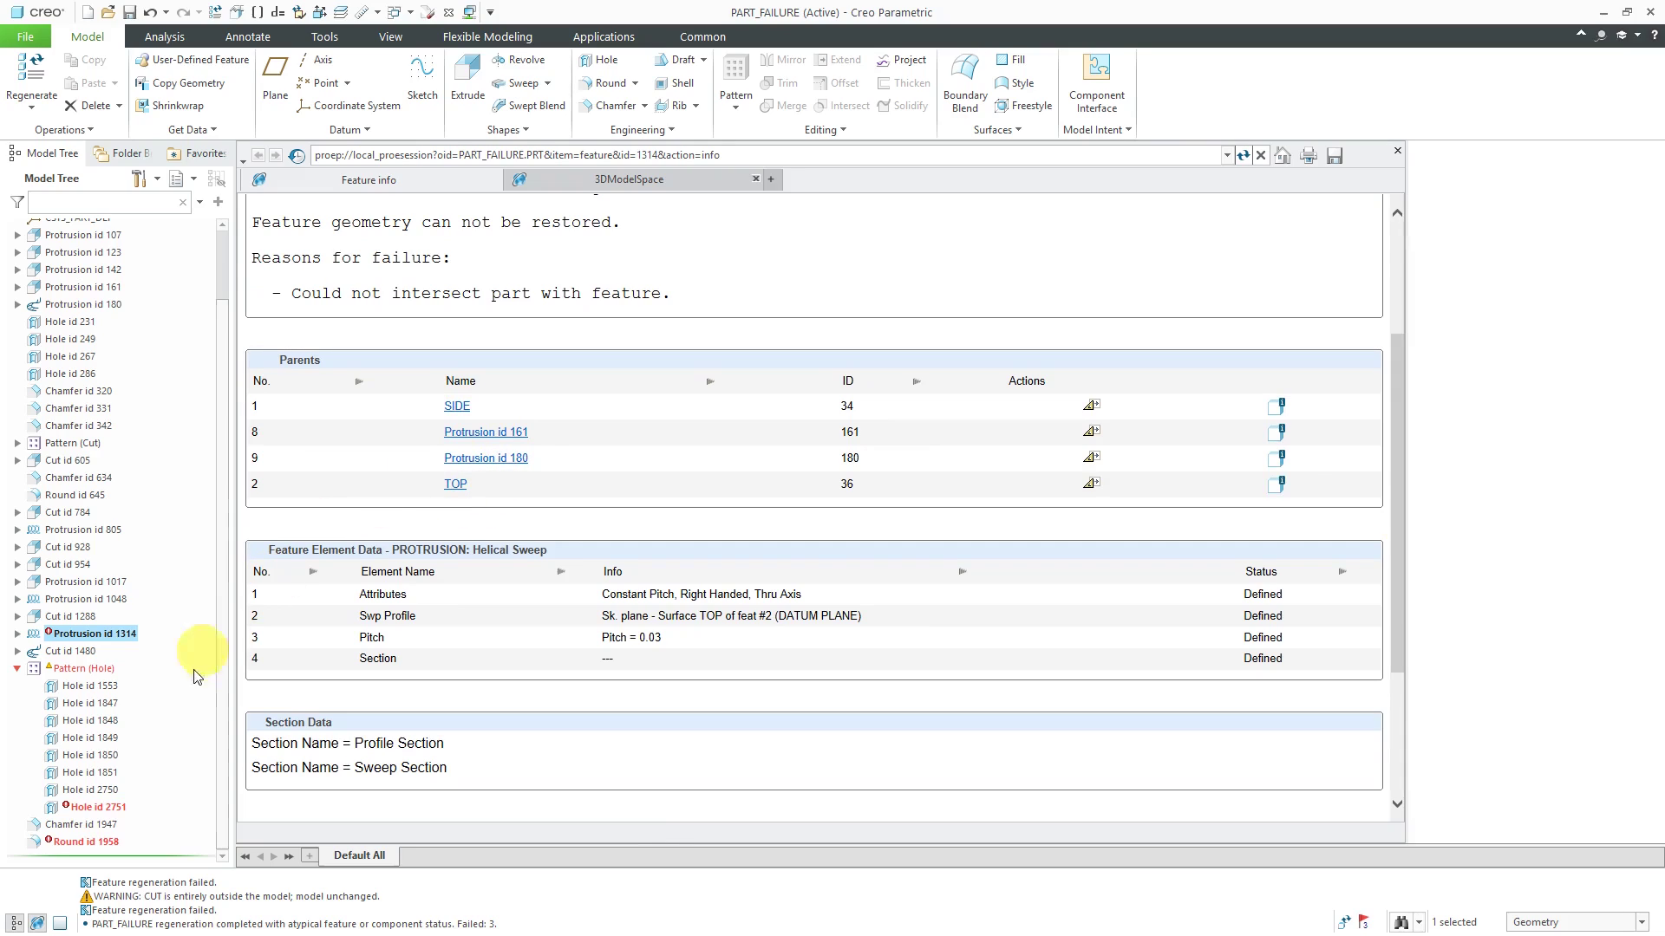
# Step: Hide the model tree and highlight the parents Protrusion id 161 and Protrusion id 180 on the model from the report
pyautogui.click(16, 923)
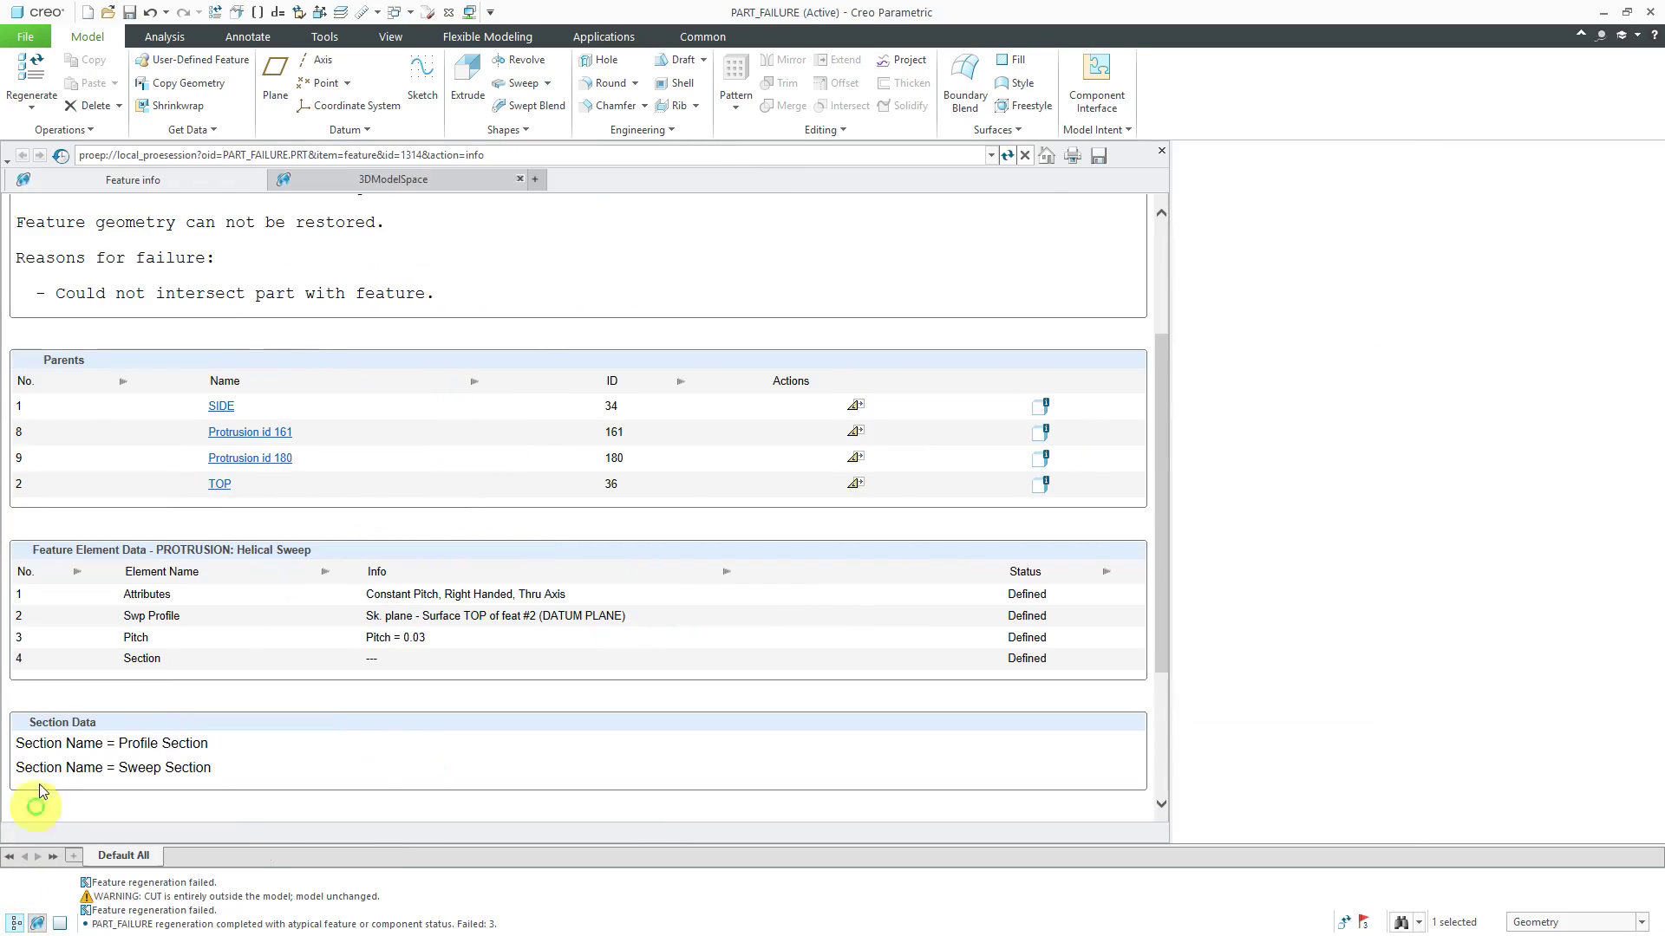
pyautogui.scroll(6, 1388, 435)
pyautogui.scroll(-5, 1287, 426)
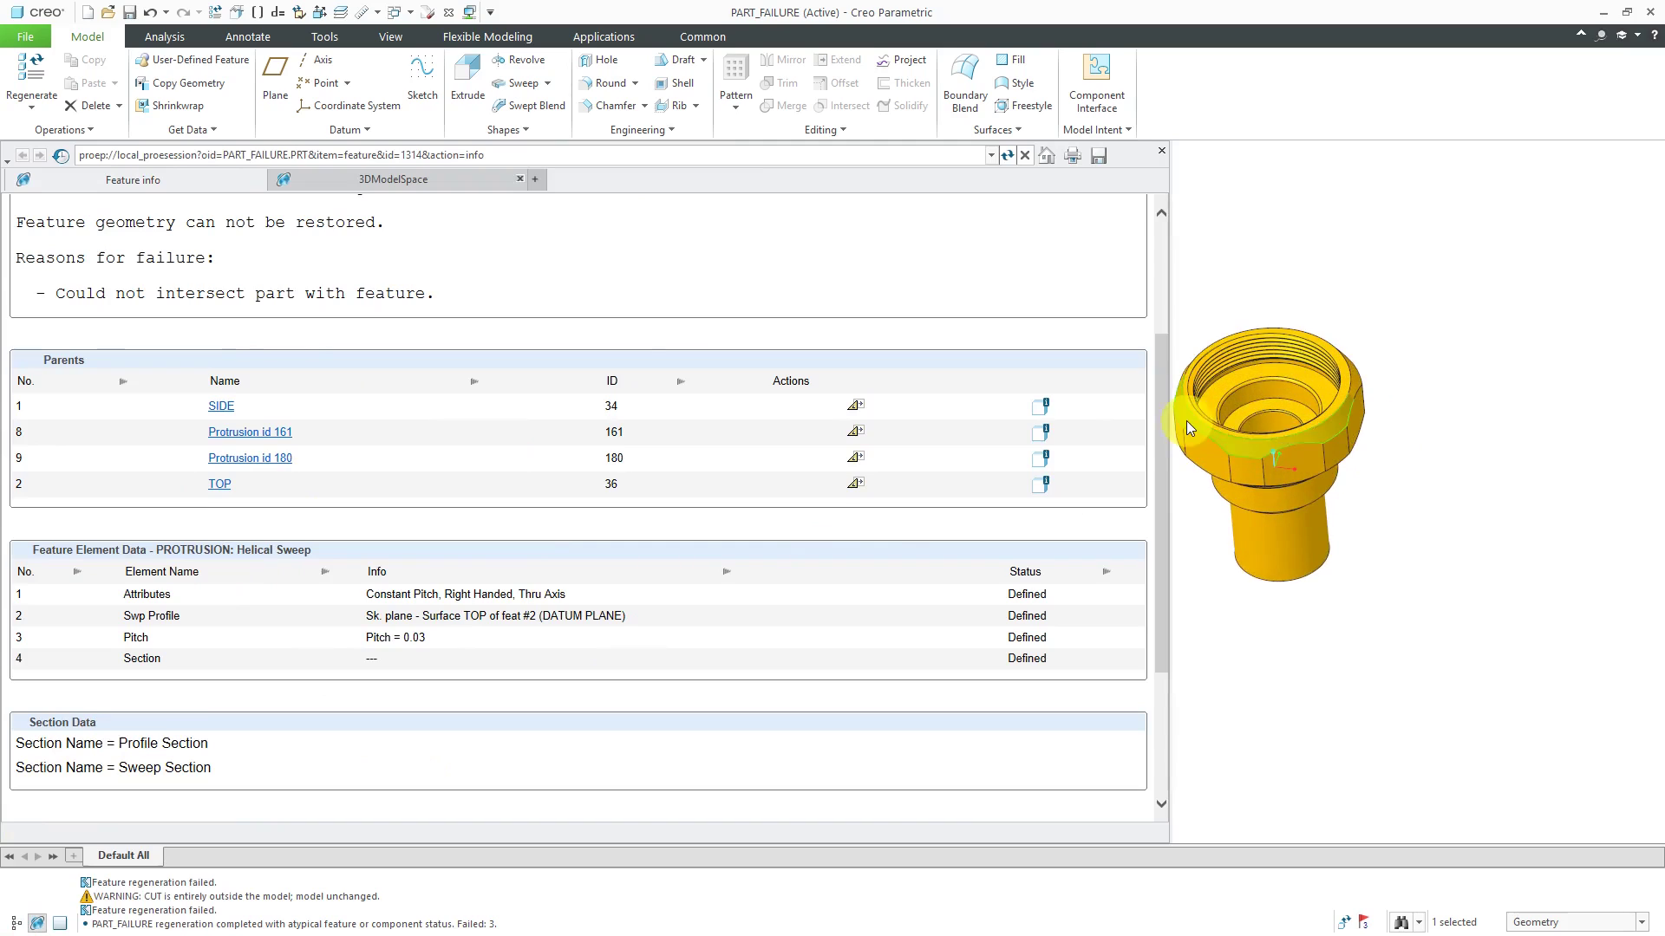
pyautogui.scroll(-2, 1391, 444)
pyautogui.scroll(2, 1390, 449)
pyautogui.scroll(-2, 1330, 434)
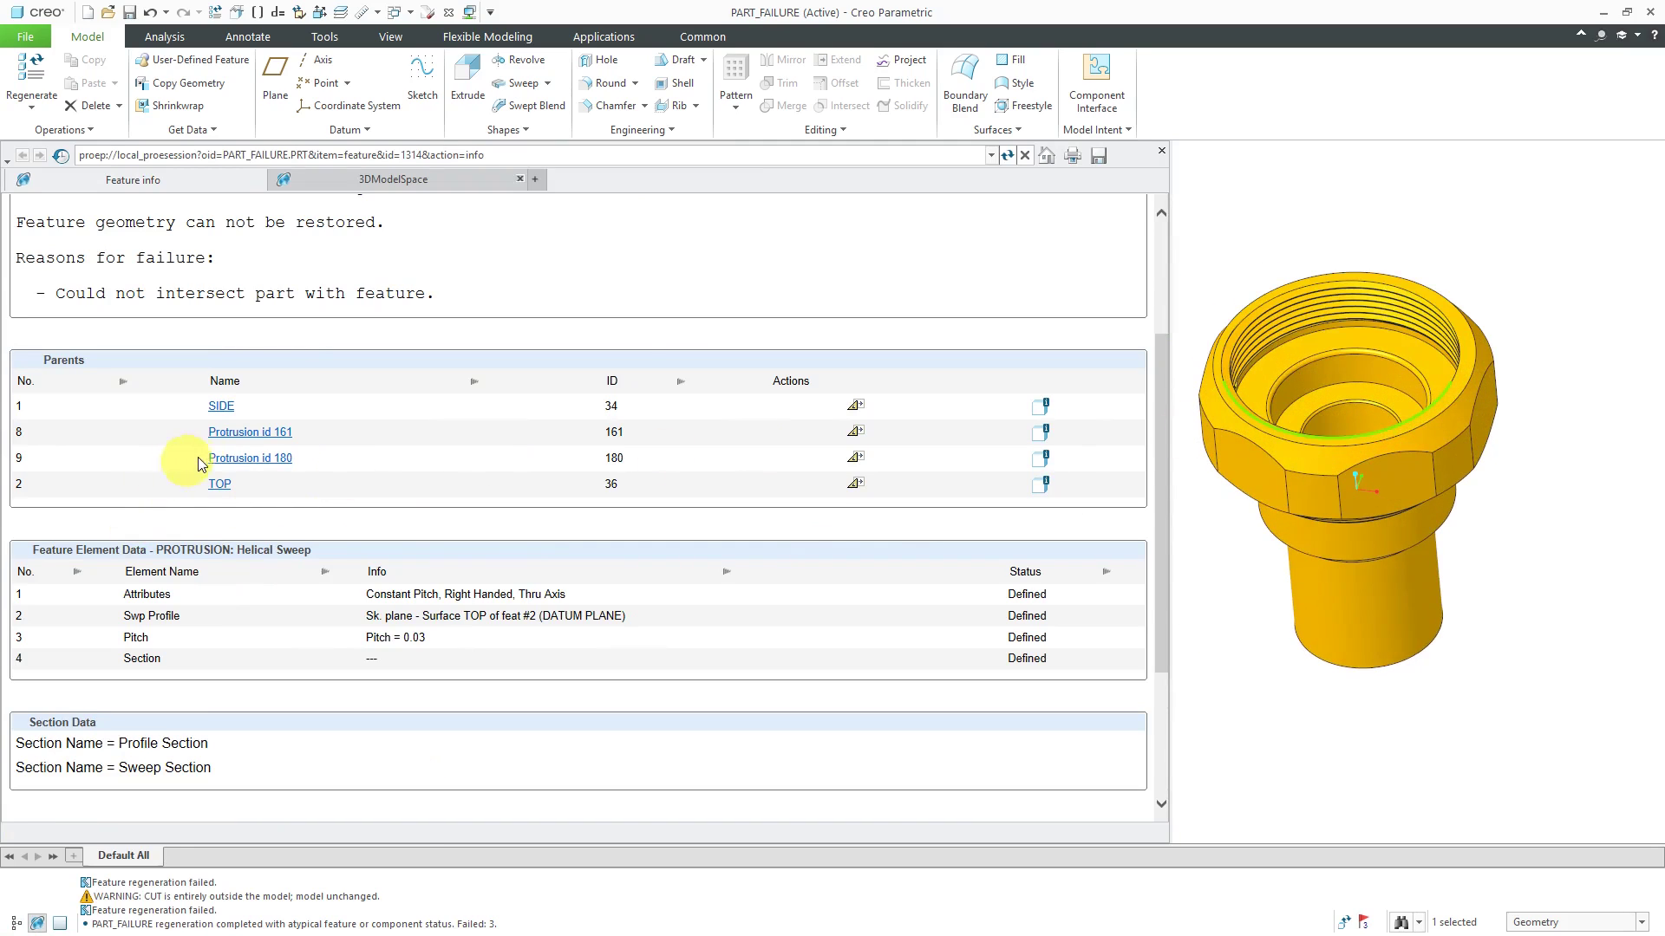
pyautogui.click(243, 433)
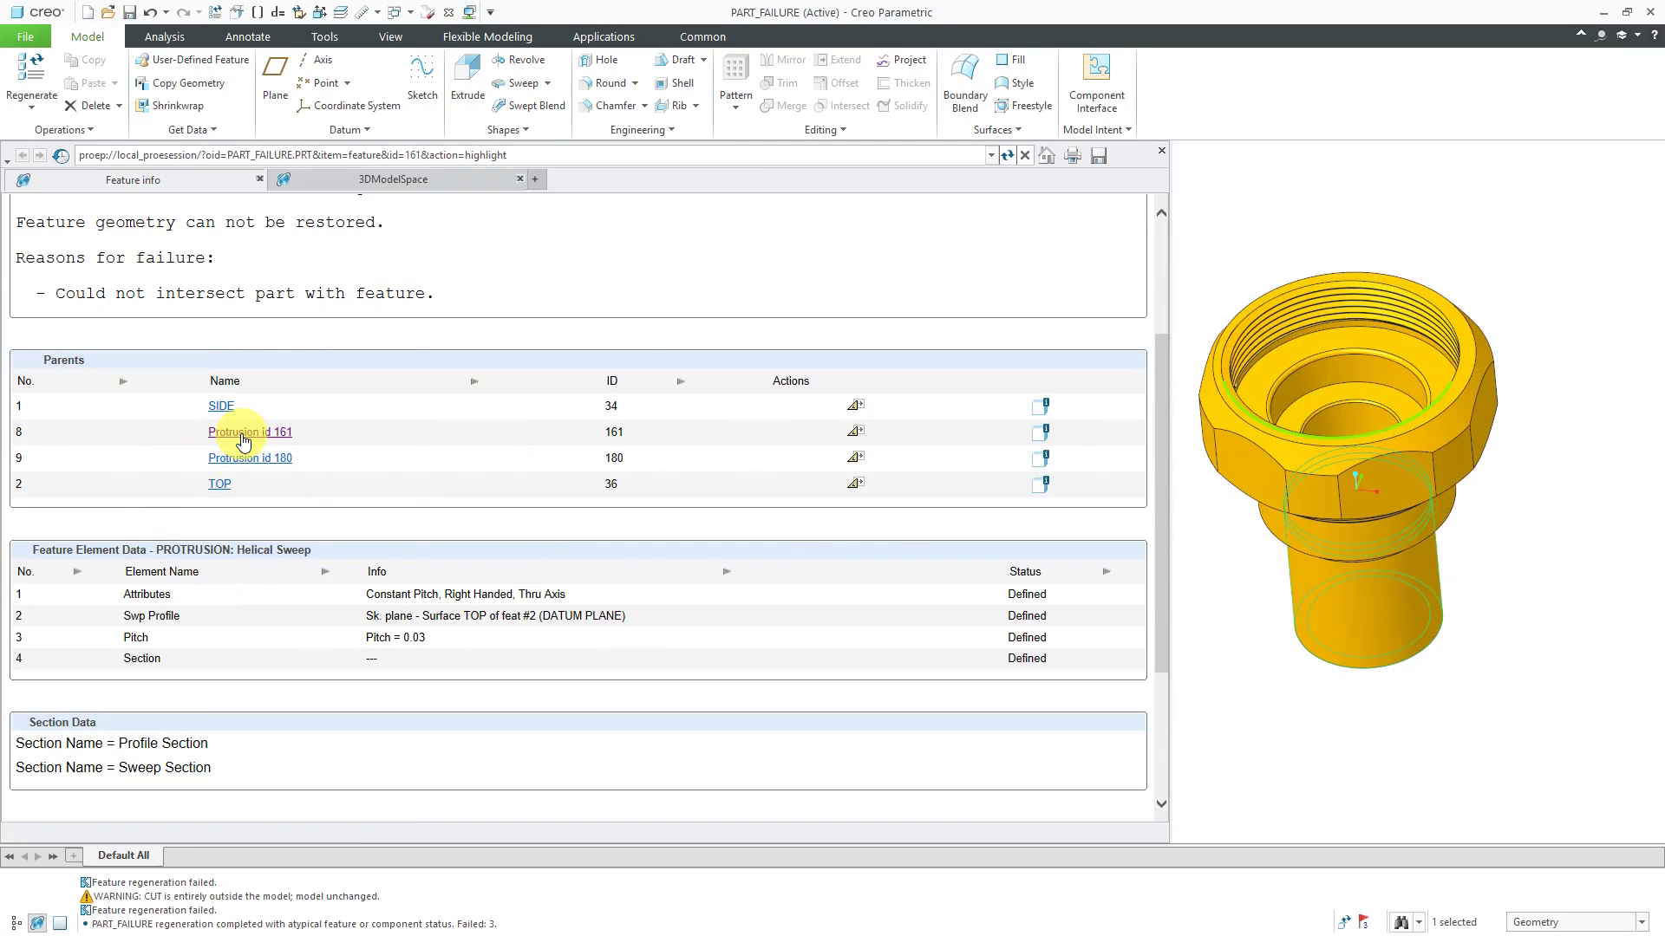
pyautogui.moveTo(1327, 658)
pyautogui.mouseDown(button='middle')
pyautogui.moveTo(1327, 732)
pyautogui.moveTo(1344, 744)
pyautogui.moveTo(1274, 595)
pyautogui.moveTo(1304, 636)
pyautogui.mouseUp(button='middle')
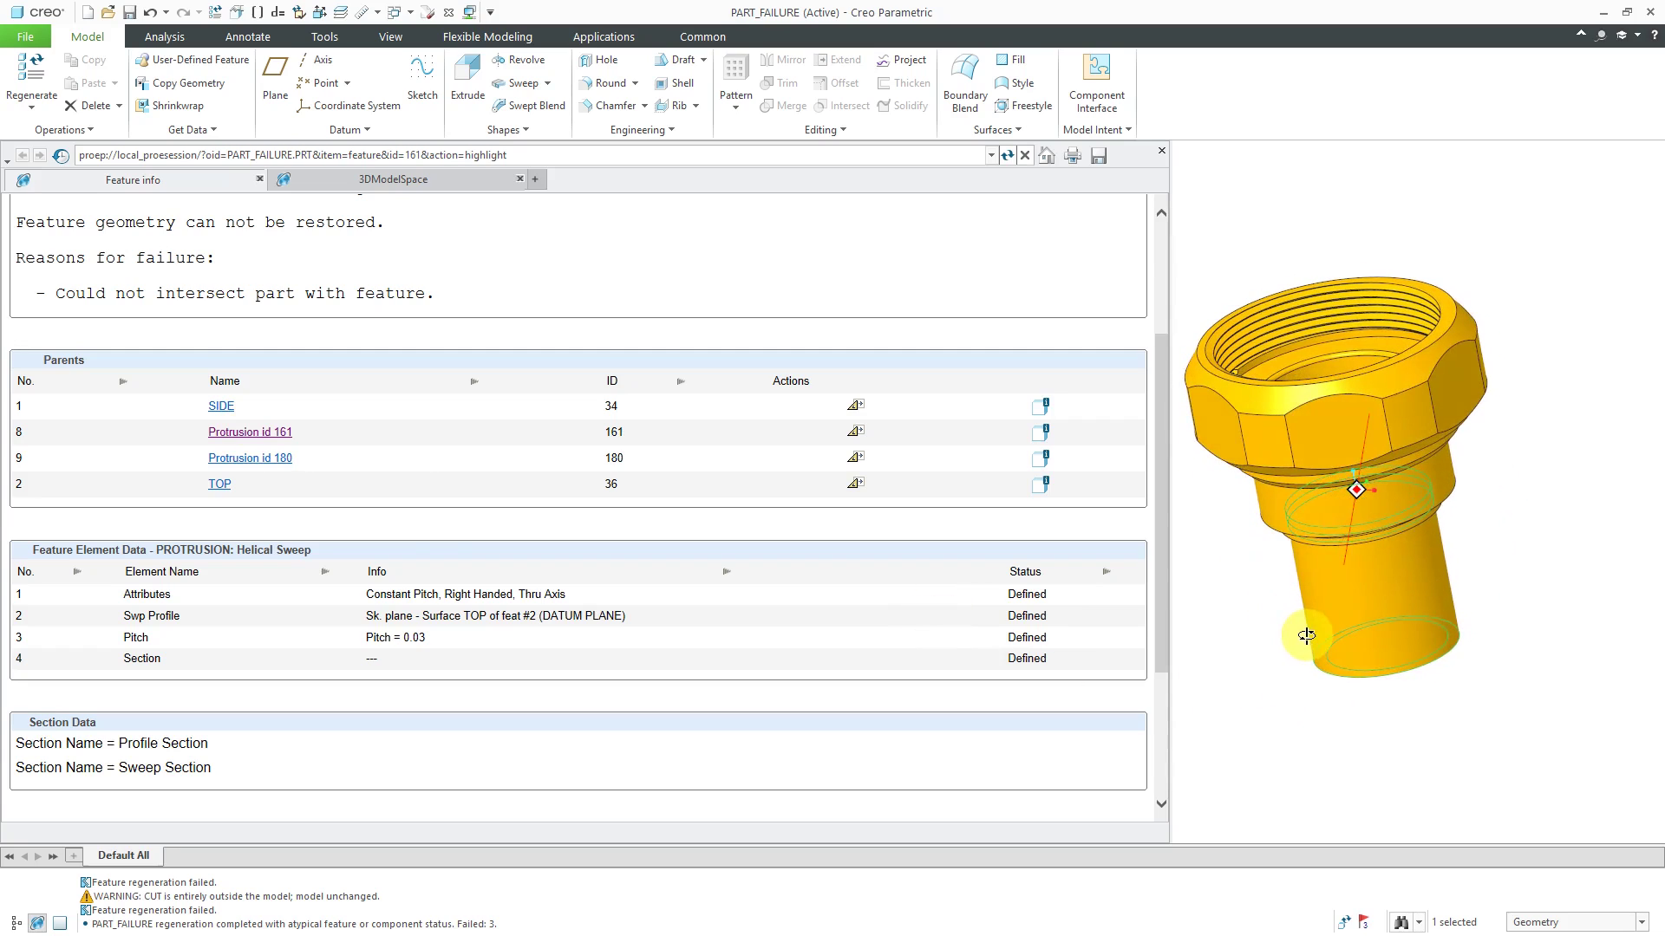
pyautogui.click(267, 460)
pyautogui.moveTo(1335, 549); pyautogui.dragTo(1335, 477, button='middle')
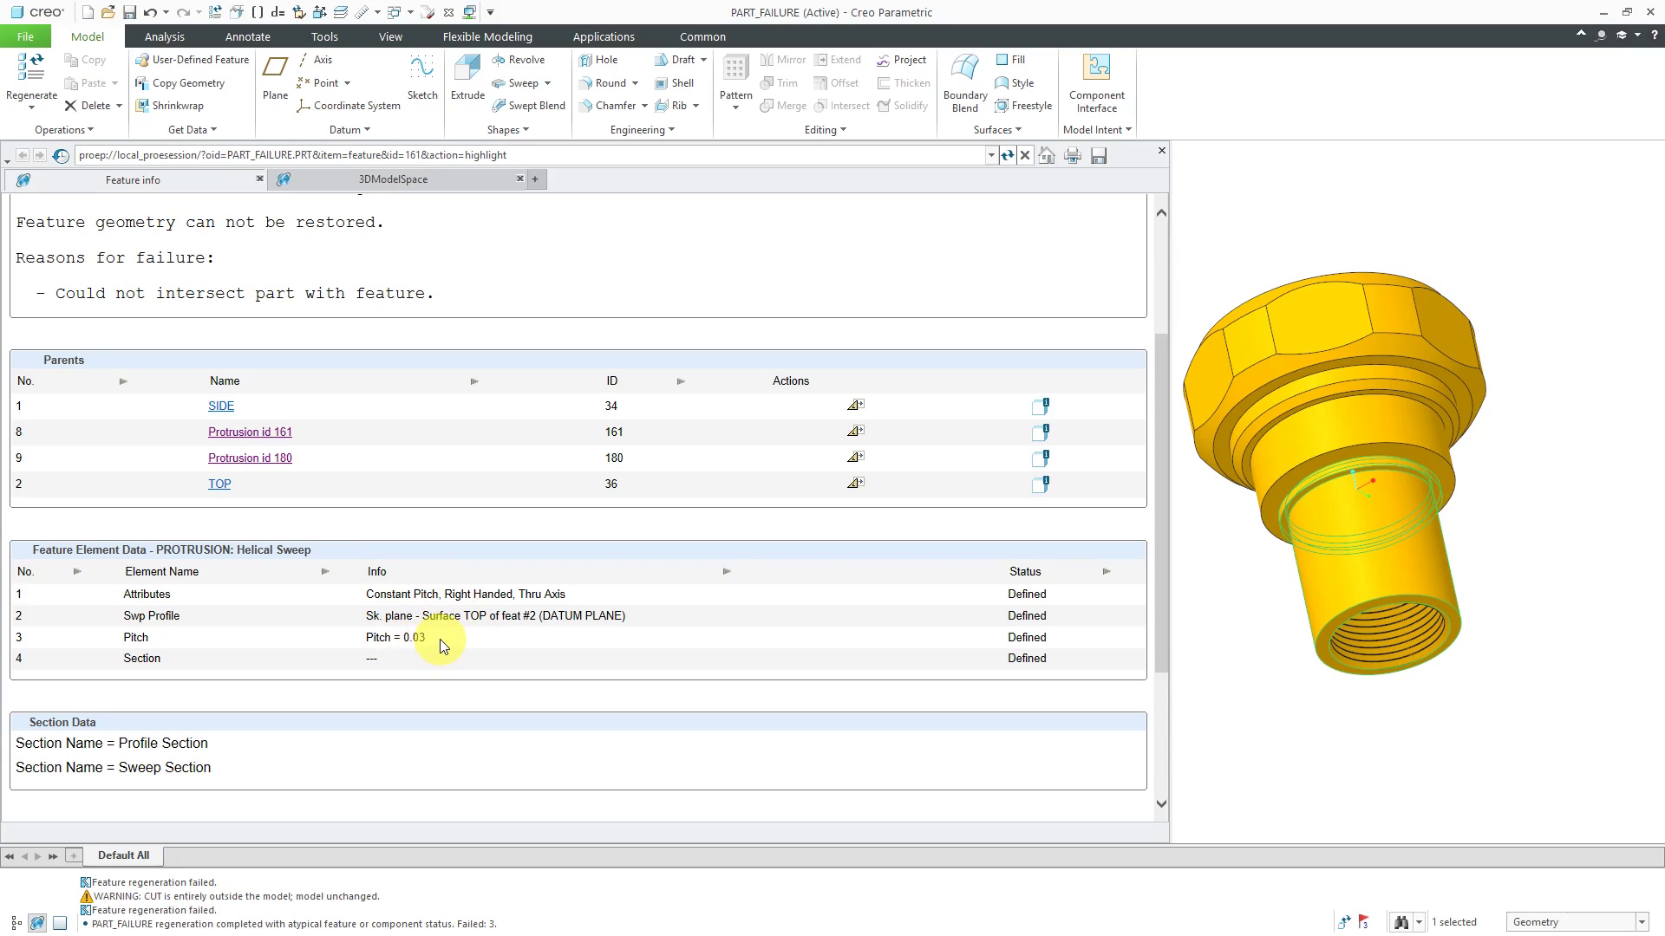
# Step: Review the failed protrusion's dimensions in the report, close the report and show the model tree again
pyautogui.scroll(-1, 439, 638)
pyautogui.scroll(-1, 412, 513)
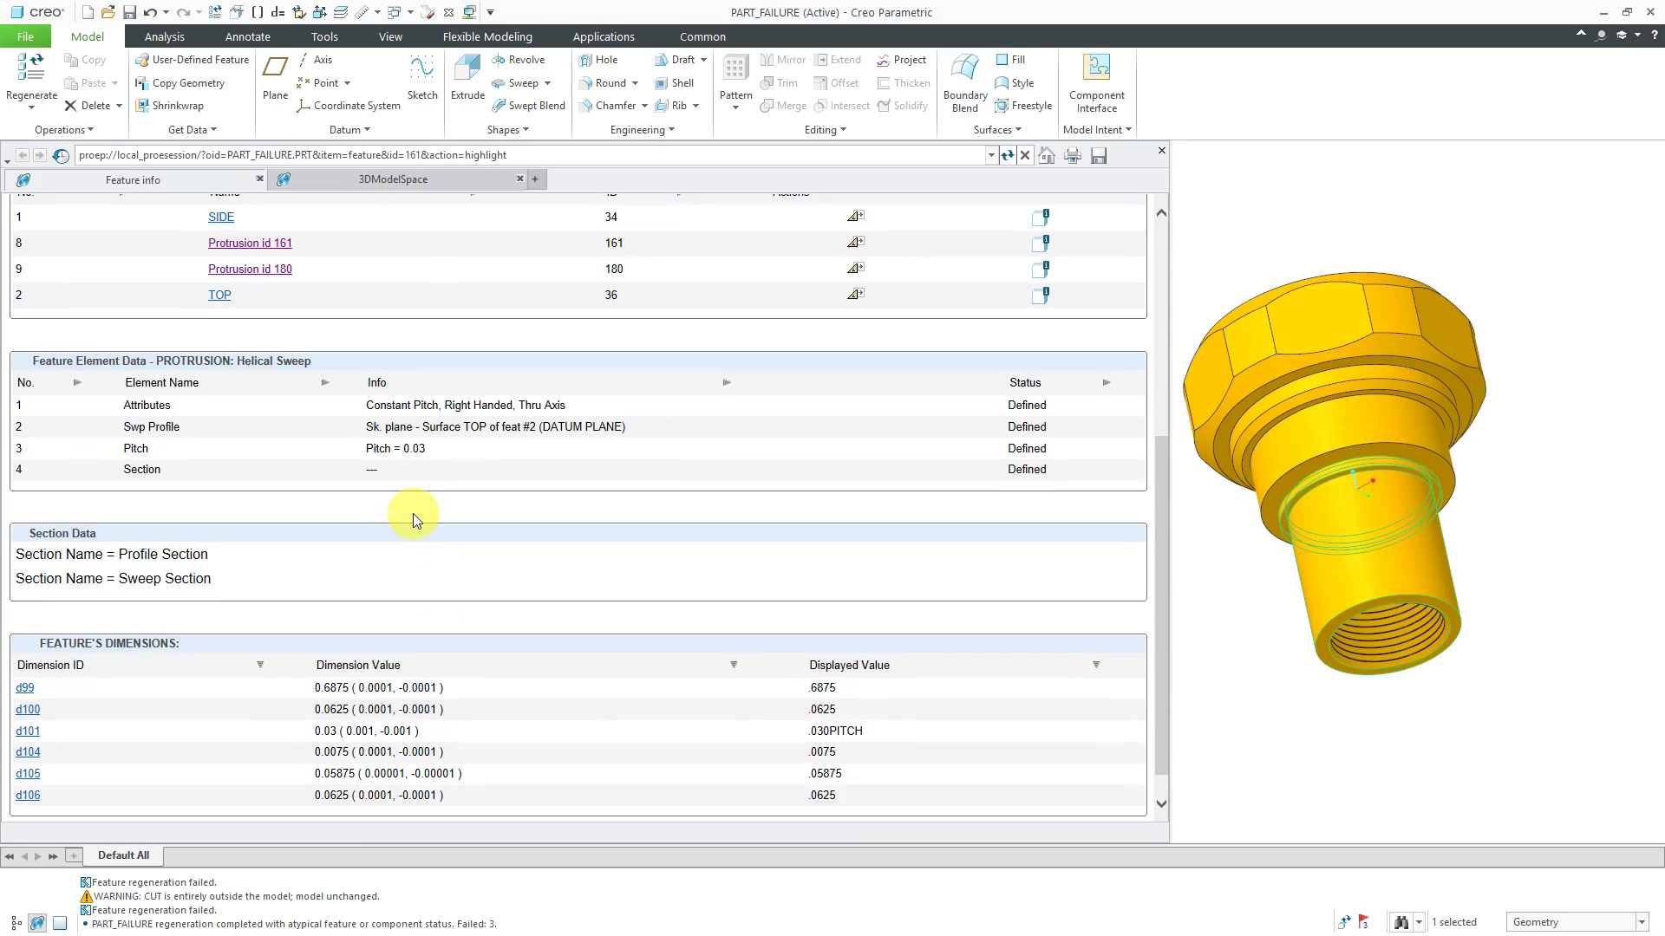
pyautogui.scroll(-1, 424, 436)
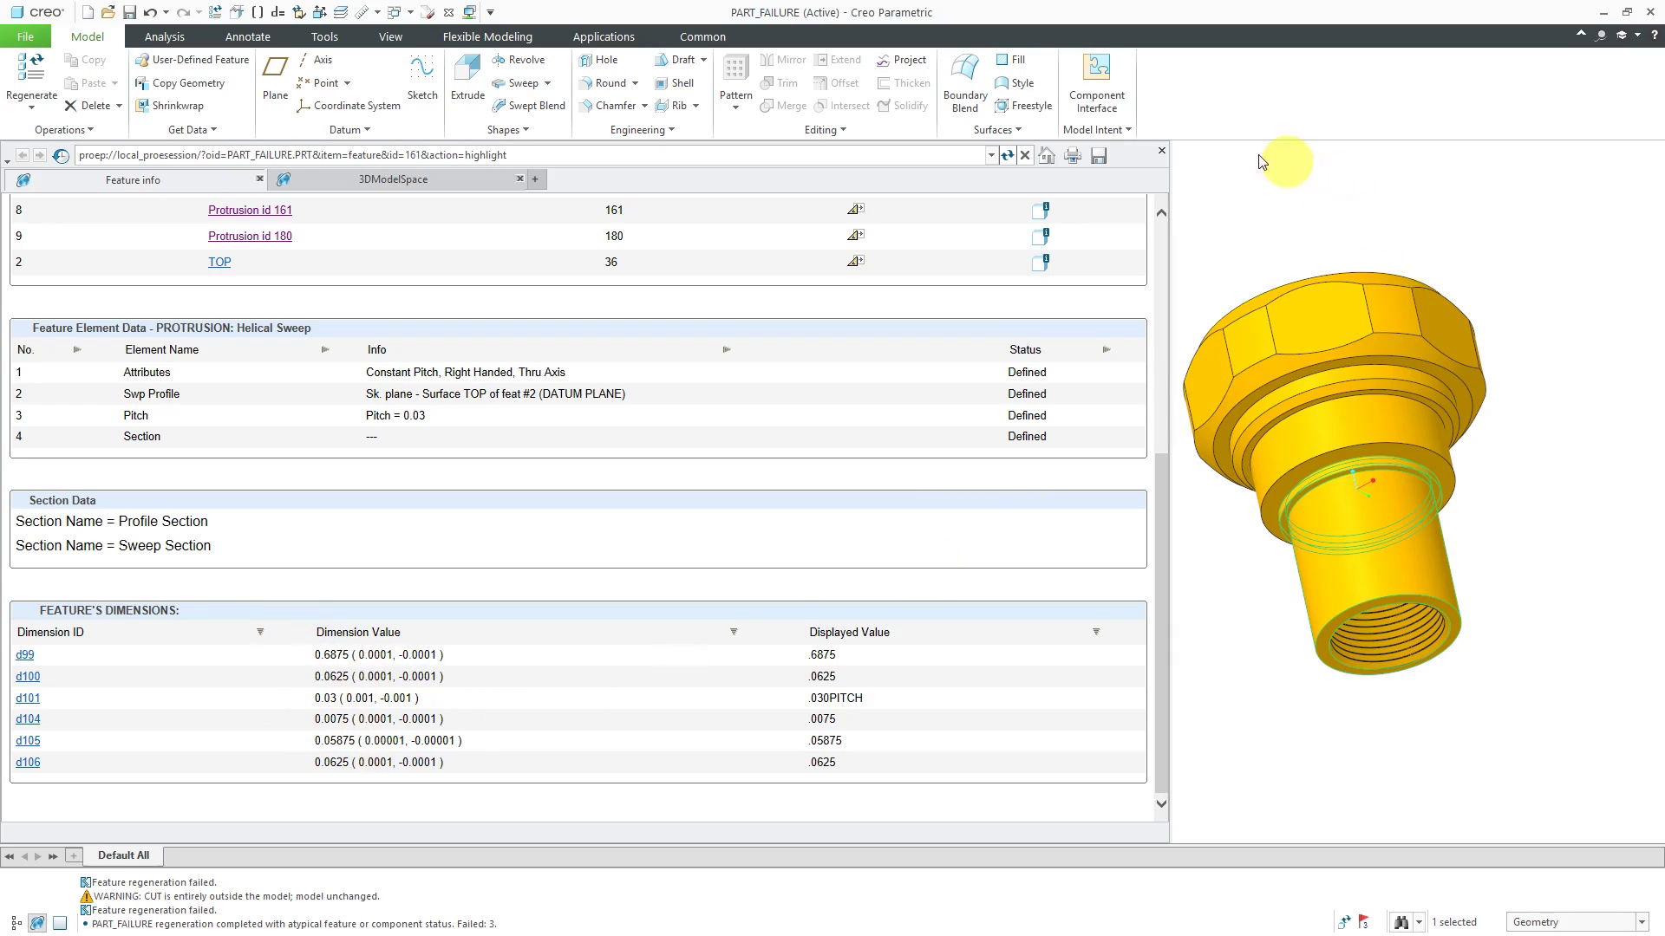
pyautogui.click(1162, 150)
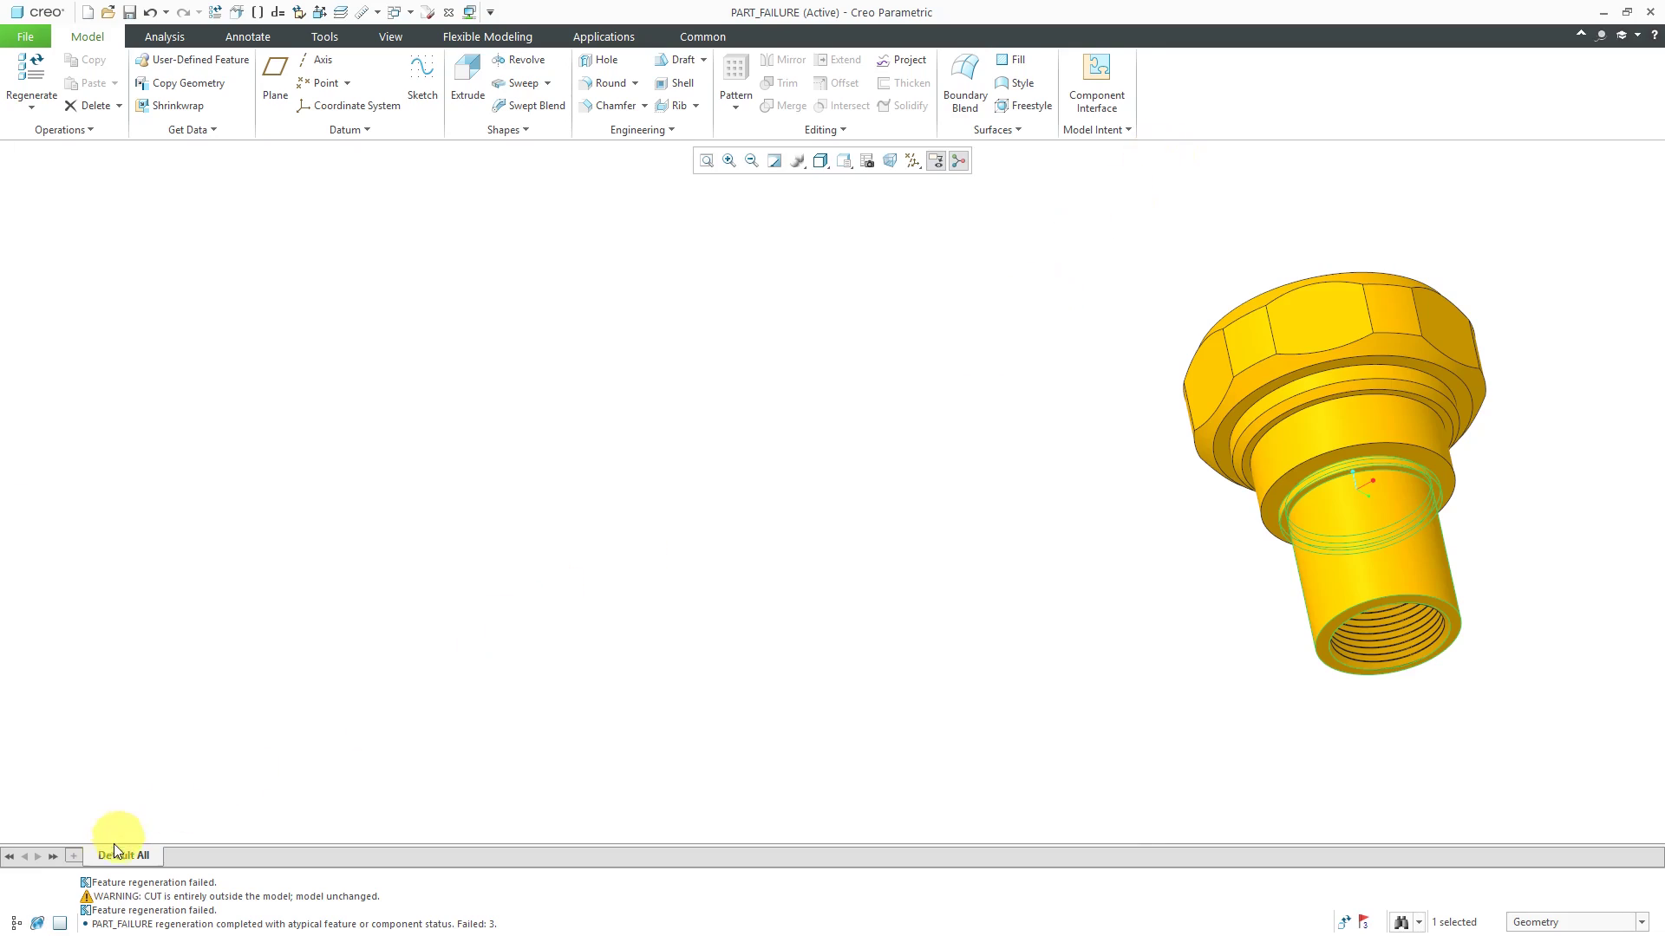
pyautogui.click(17, 924)
pyautogui.click(17, 924)
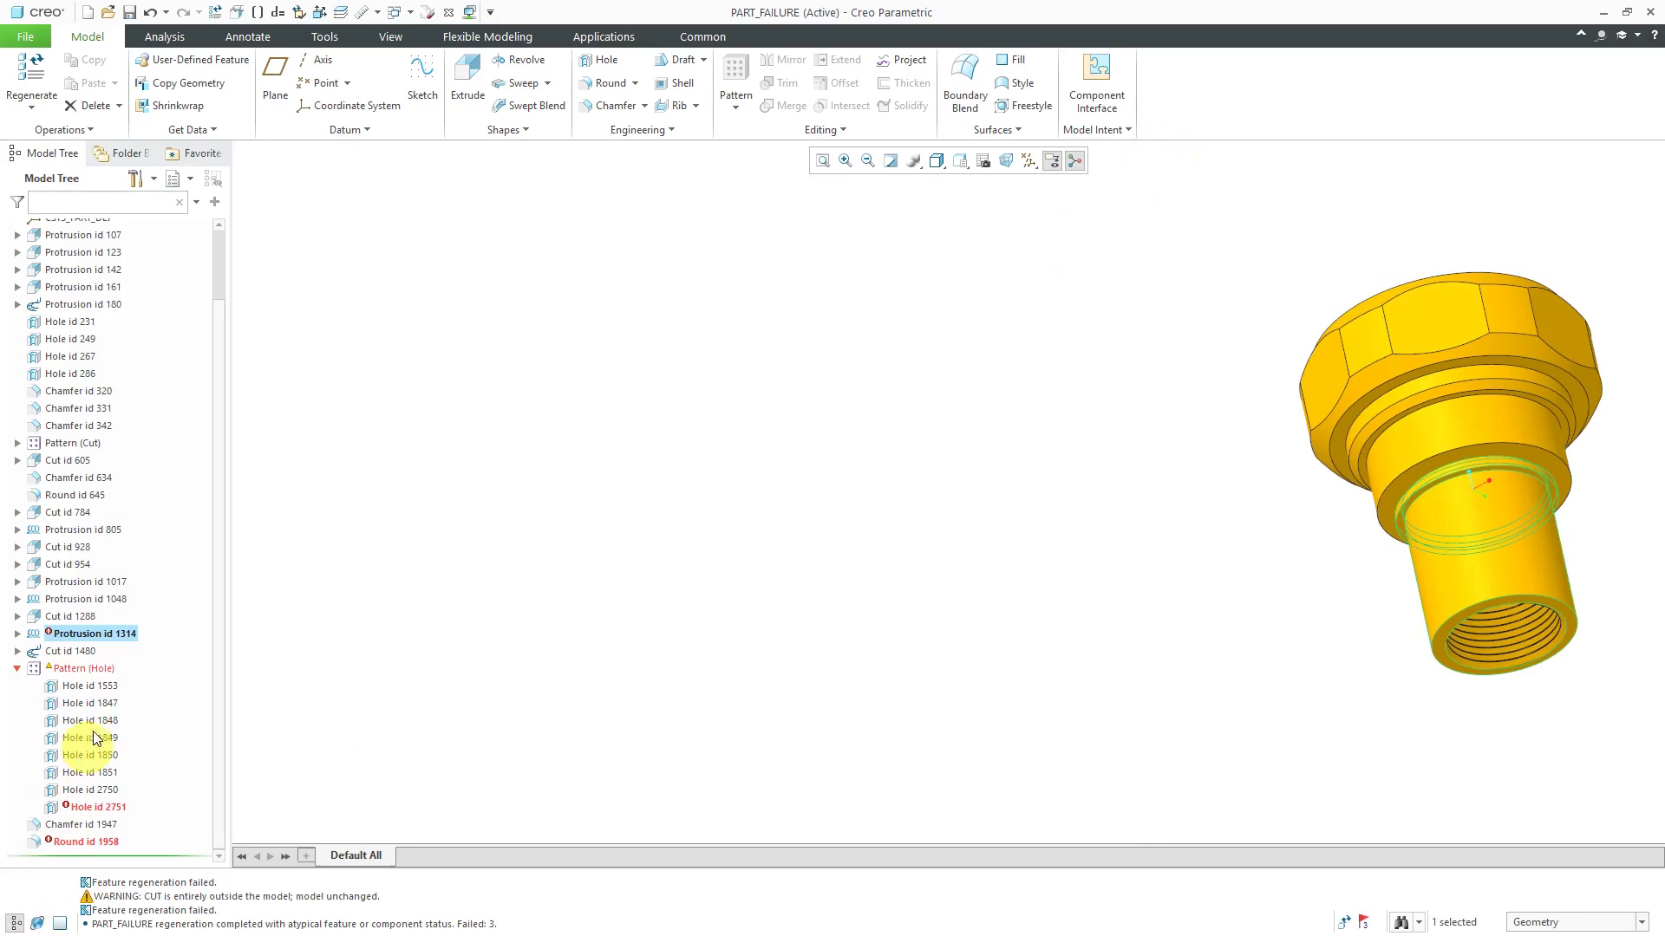
# Step: Examine the parent references of Protrusion id 1314 in the Reference Viewer and close it
pyautogui.rightClick(104, 640)
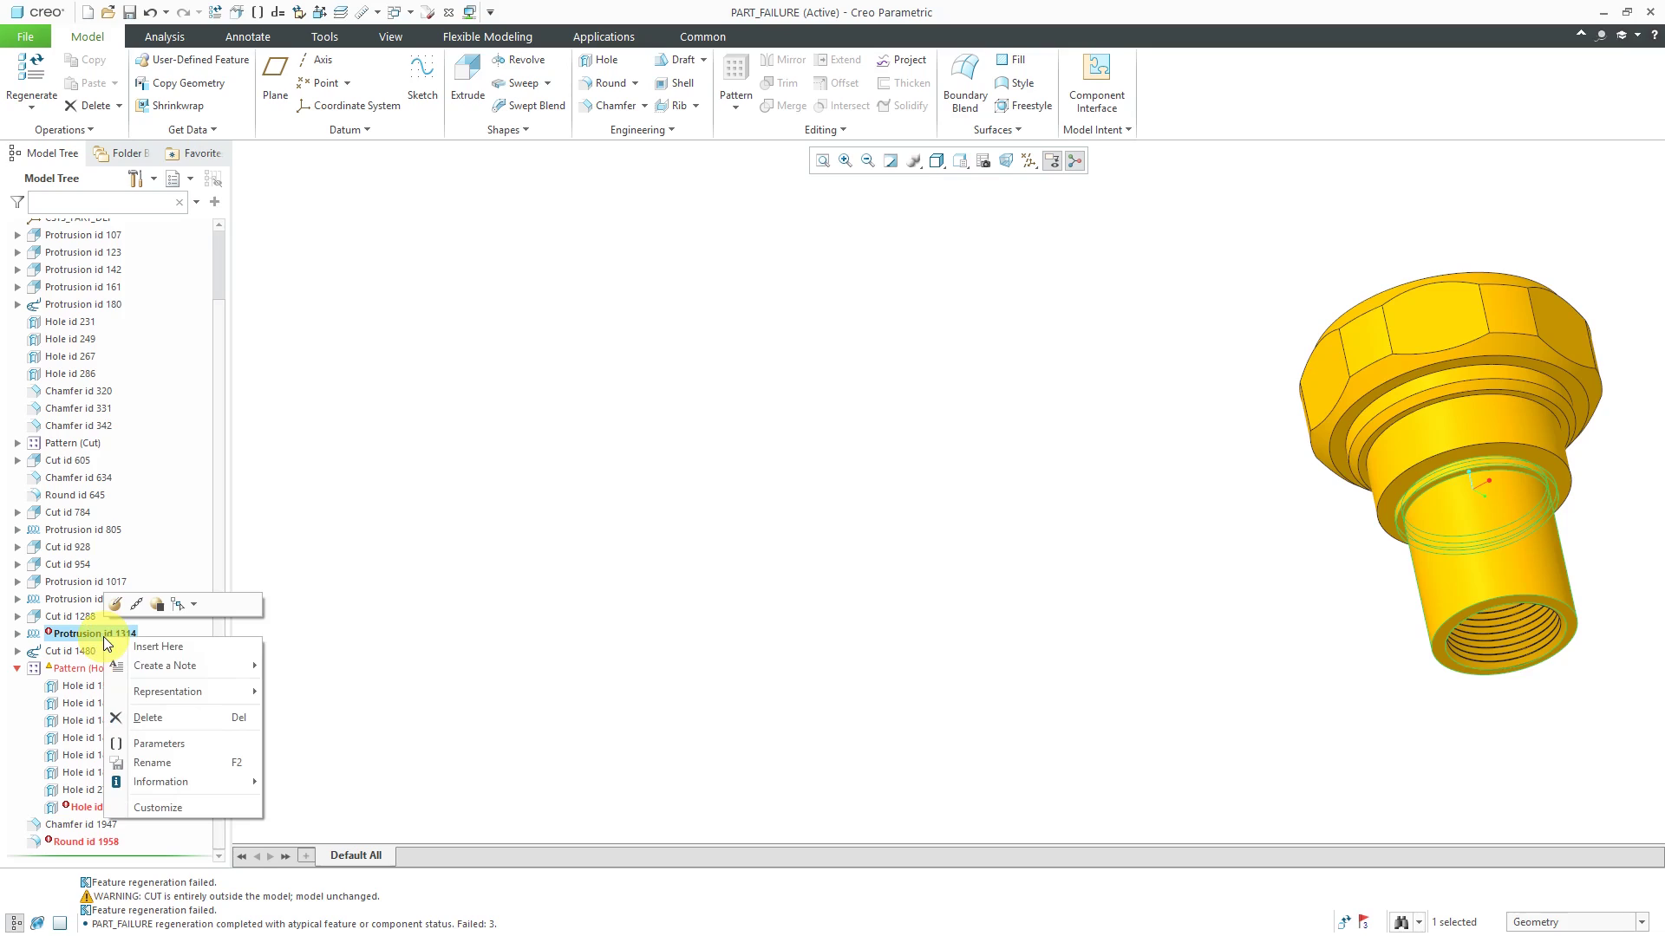
pyautogui.moveTo(180, 787)
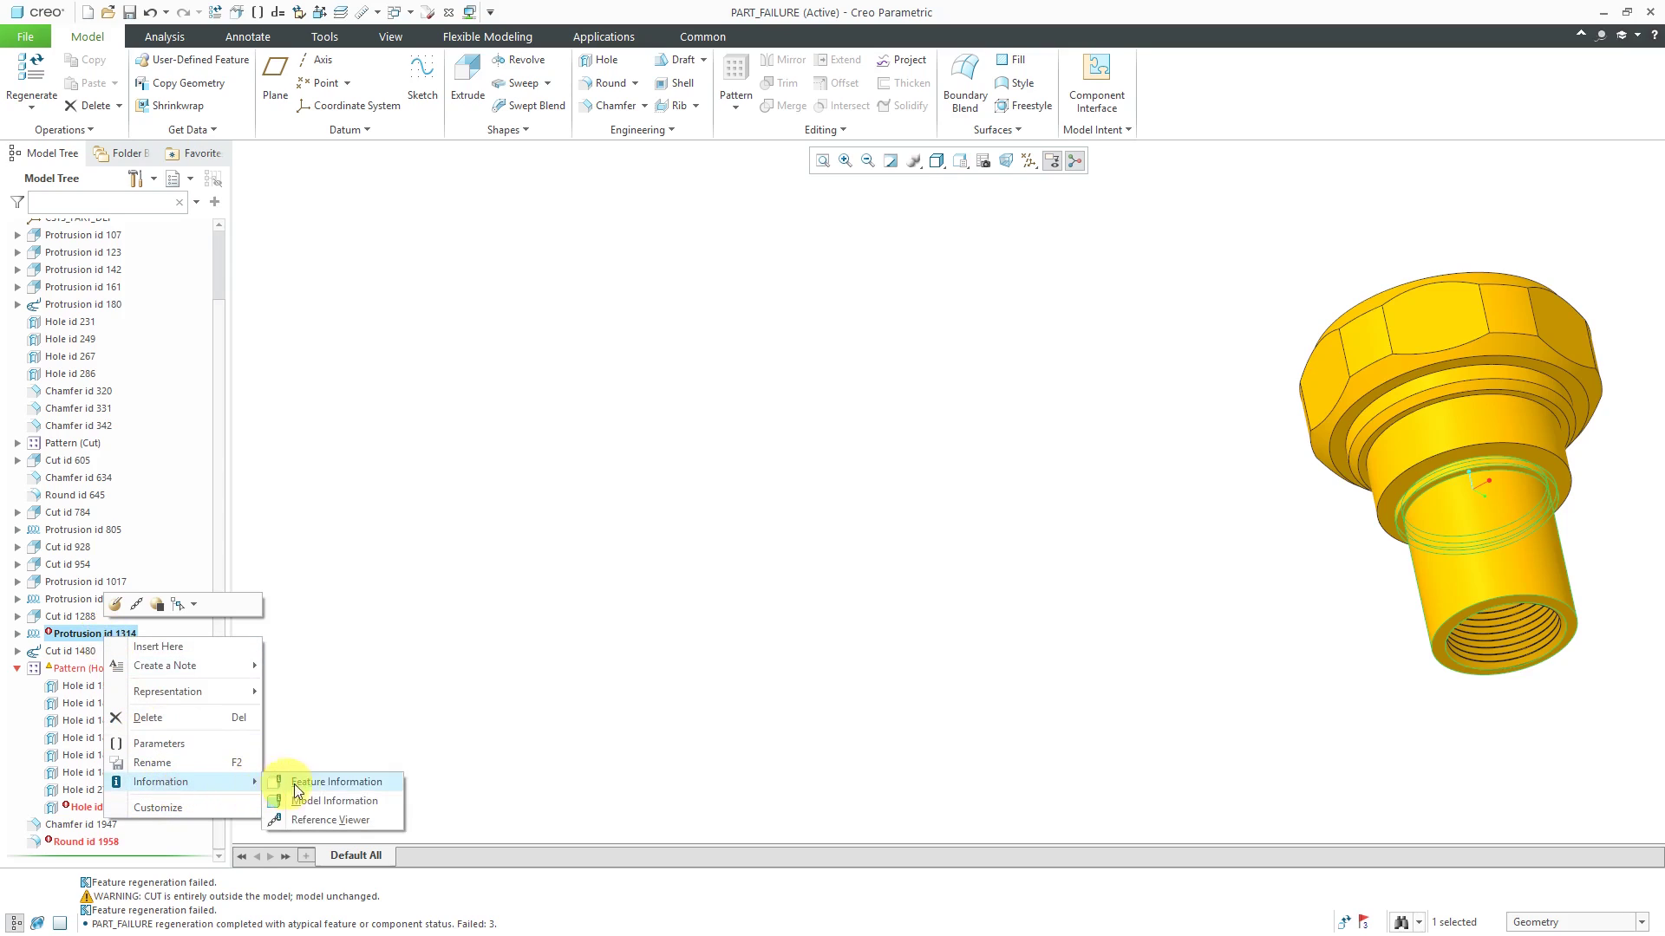
pyautogui.click(347, 800)
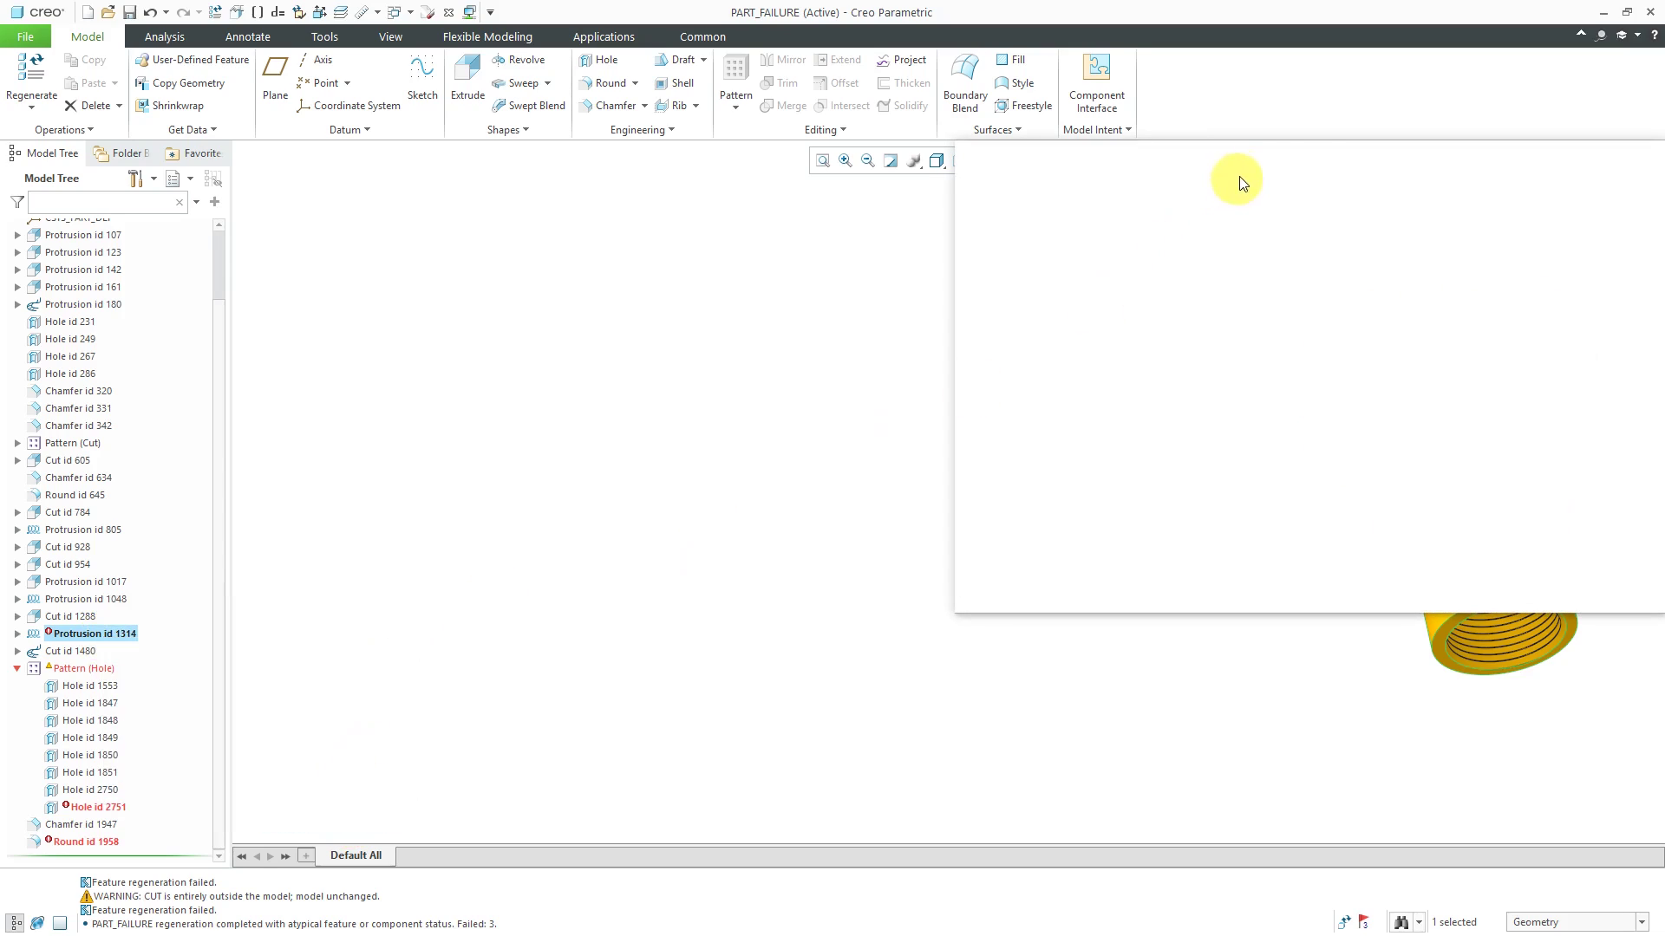
pyautogui.moveTo(1311, 162); pyautogui.dragTo(623, 222)
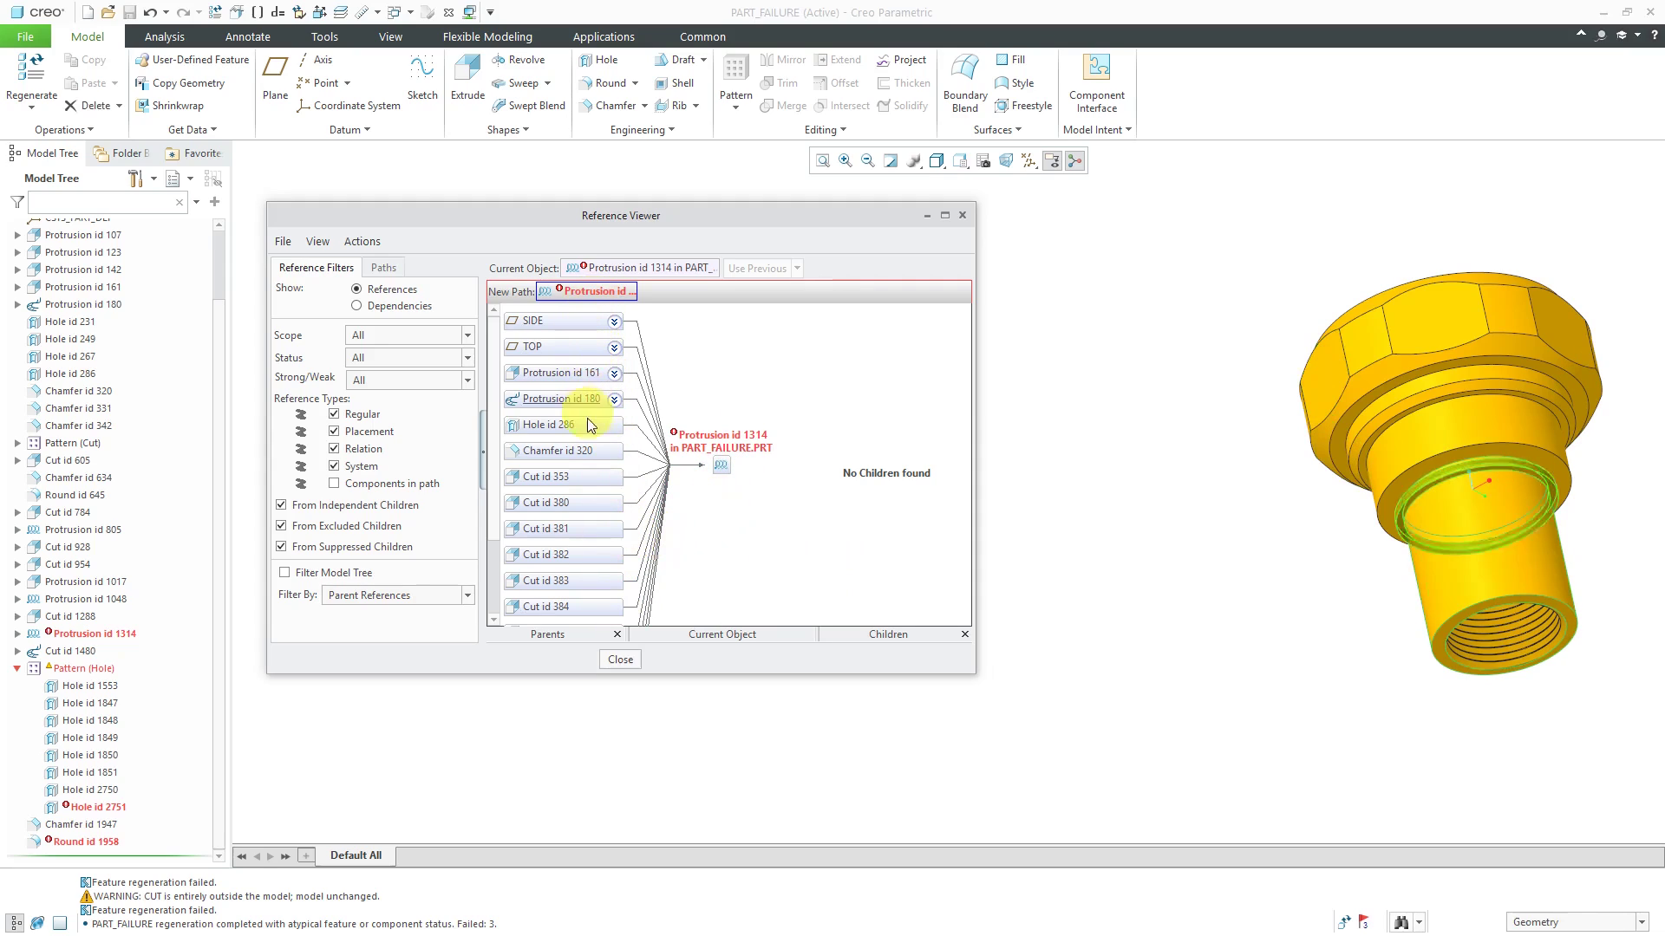
pyautogui.scroll(-4, 584, 506)
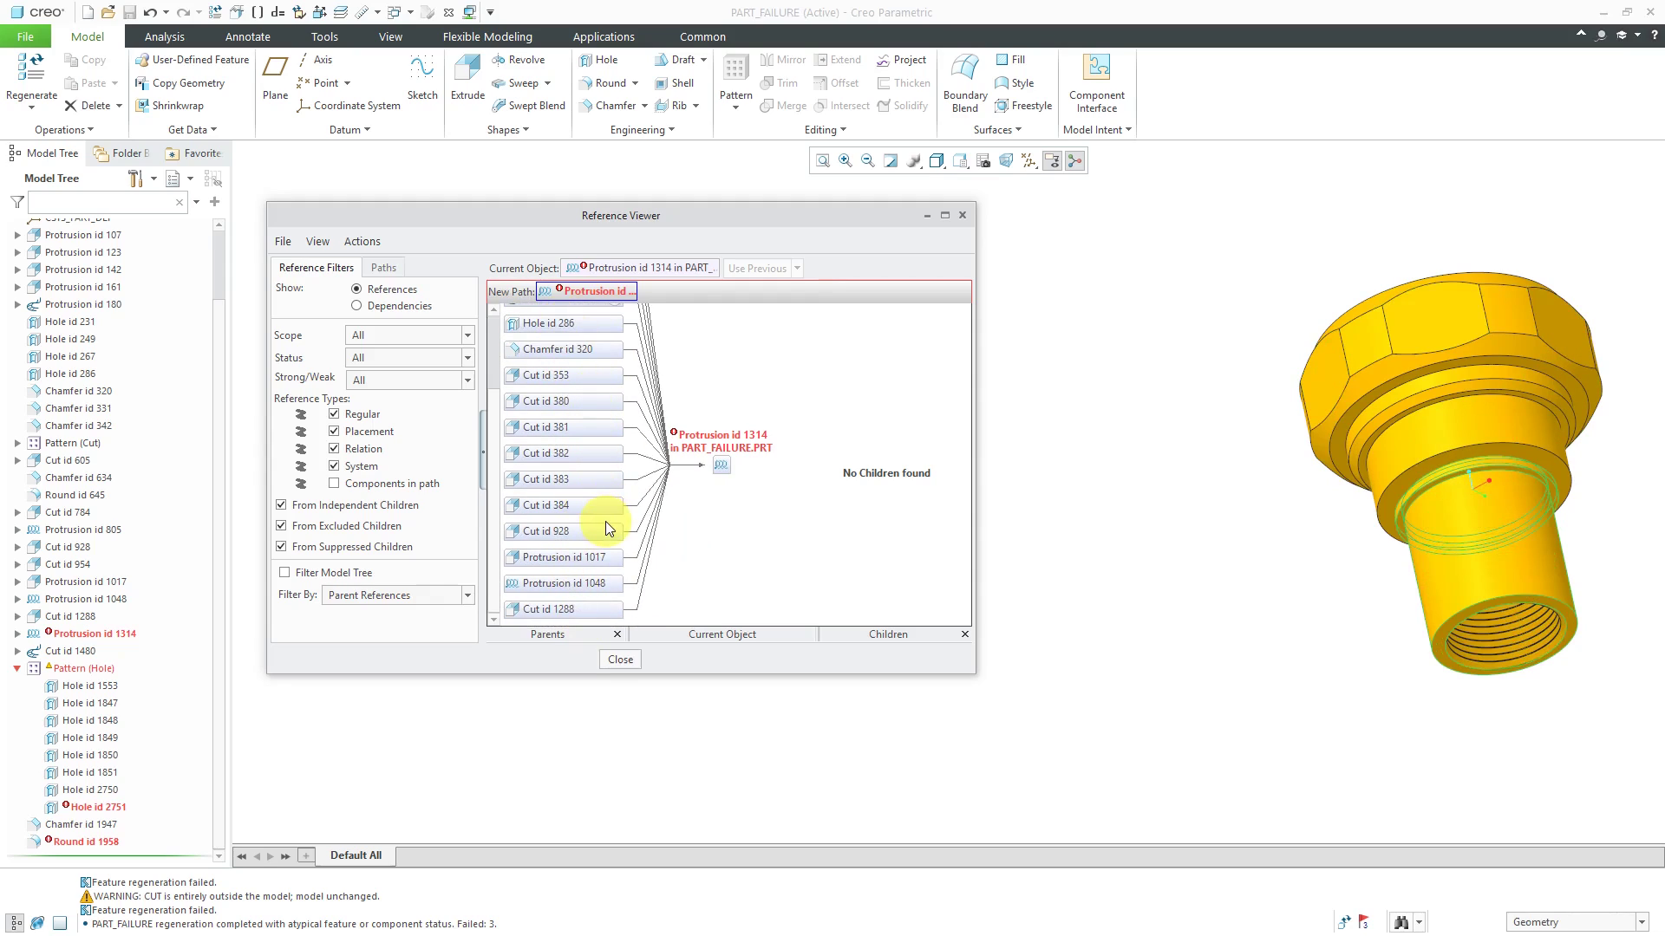
pyautogui.click(621, 659)
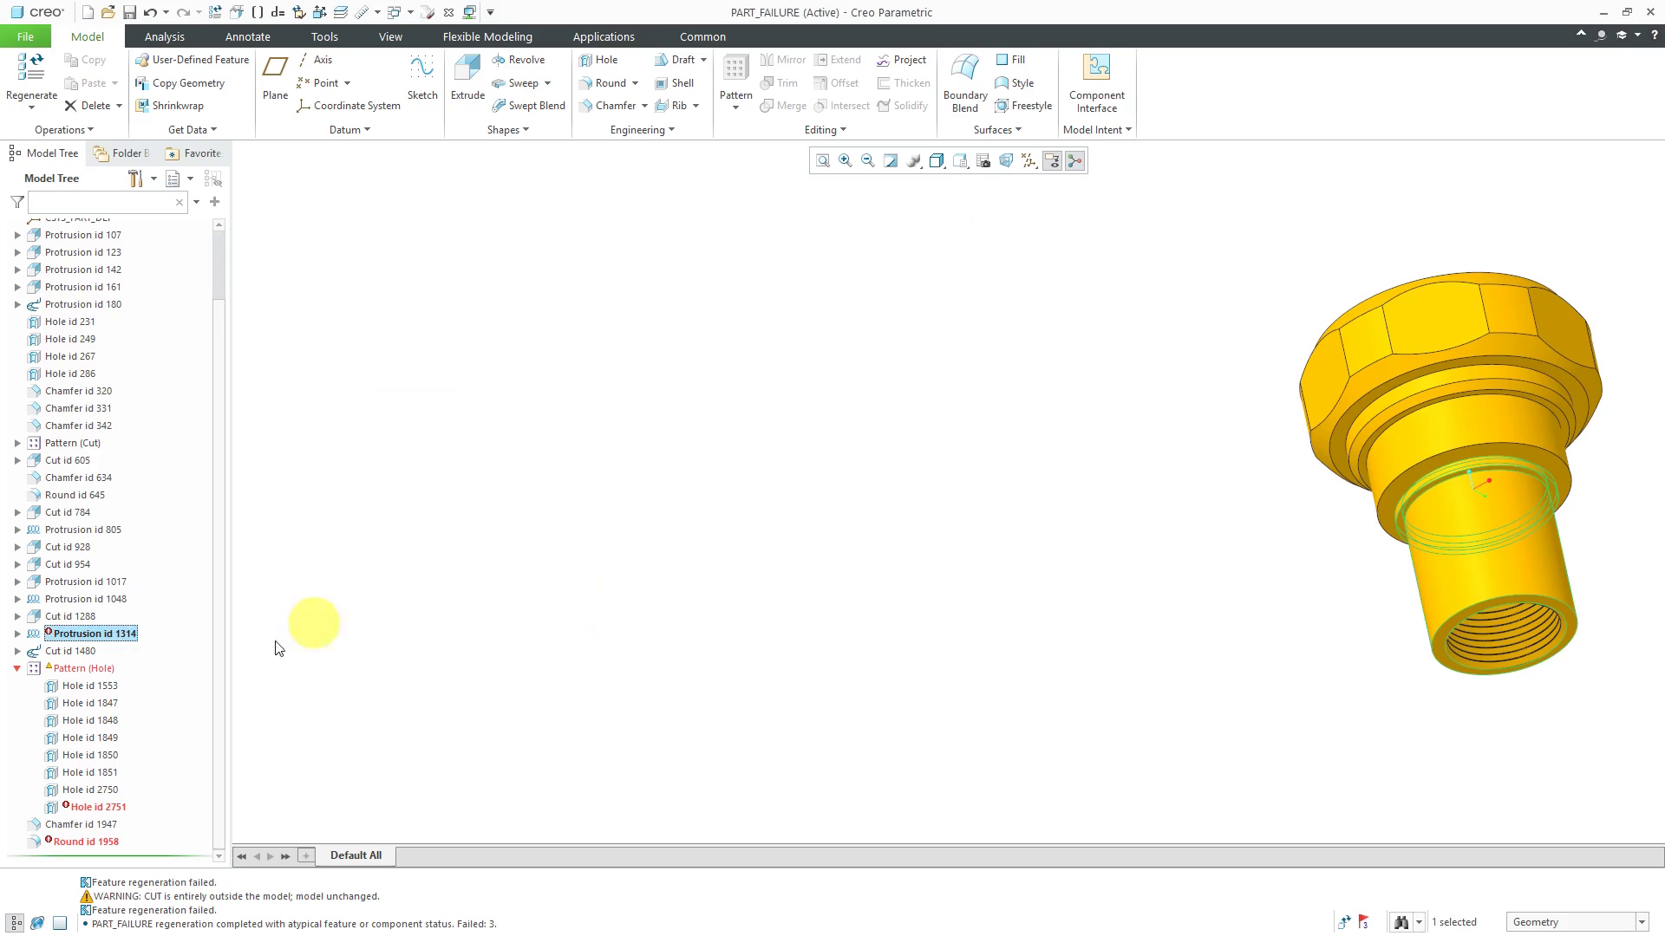
# Step: Open Protrusion id 1314 for redefinition and move its helical sweep definition dialog slightly to one side
pyautogui.rightClick(113, 636)
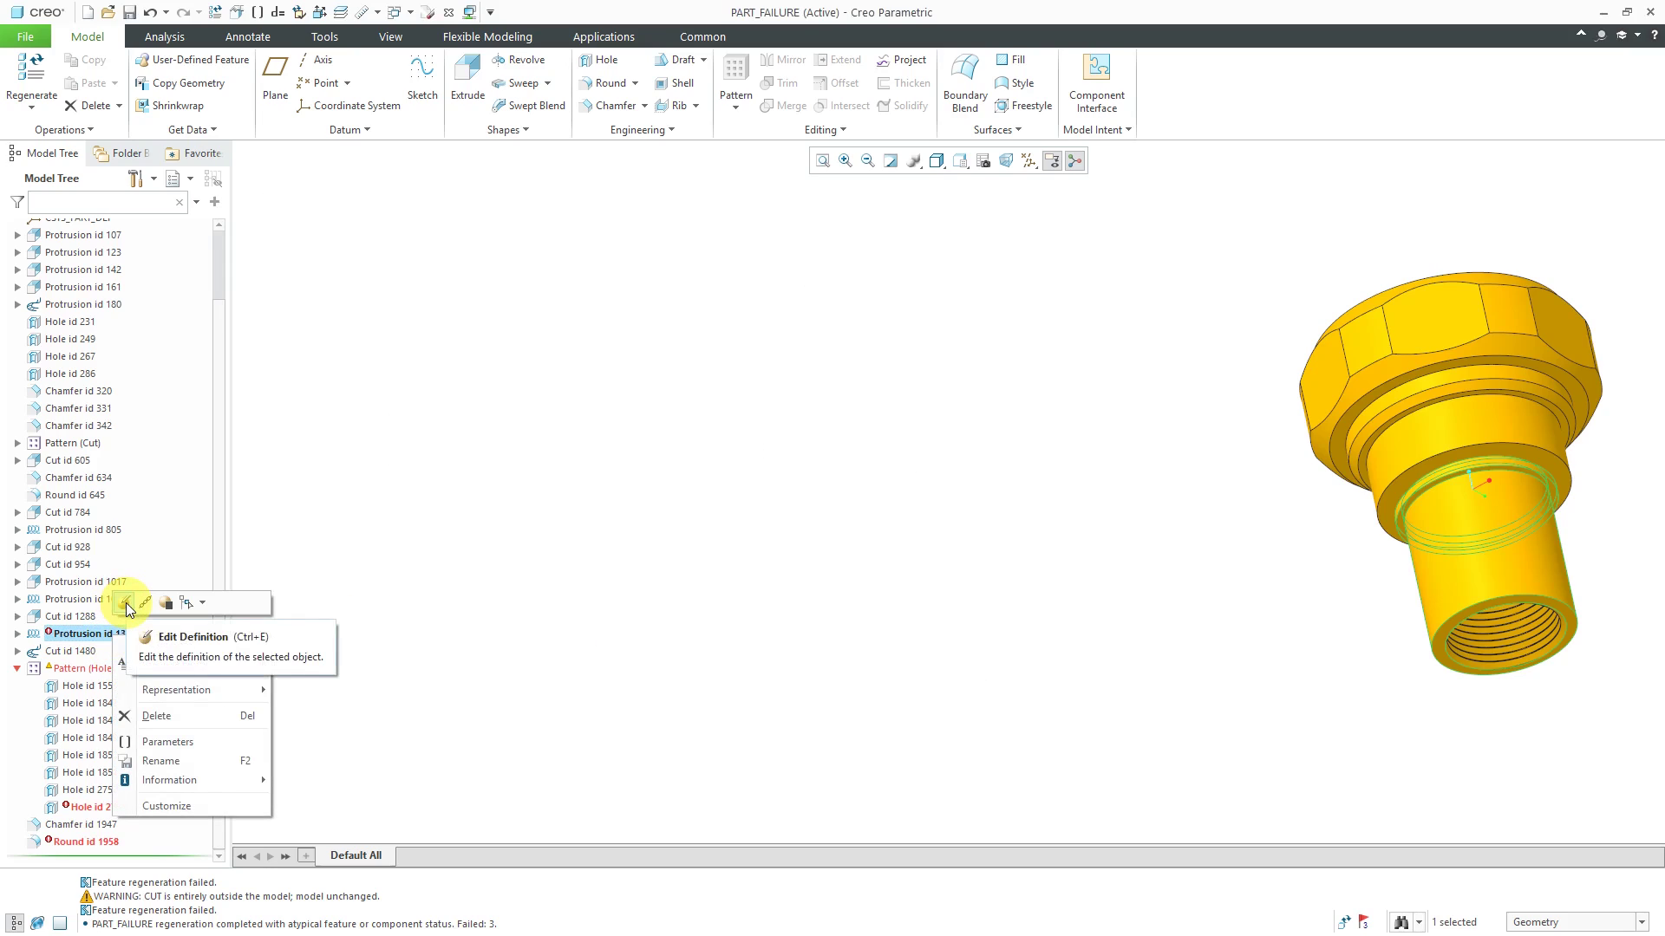
pyautogui.click(126, 603)
pyautogui.scroll(4, 502, 566)
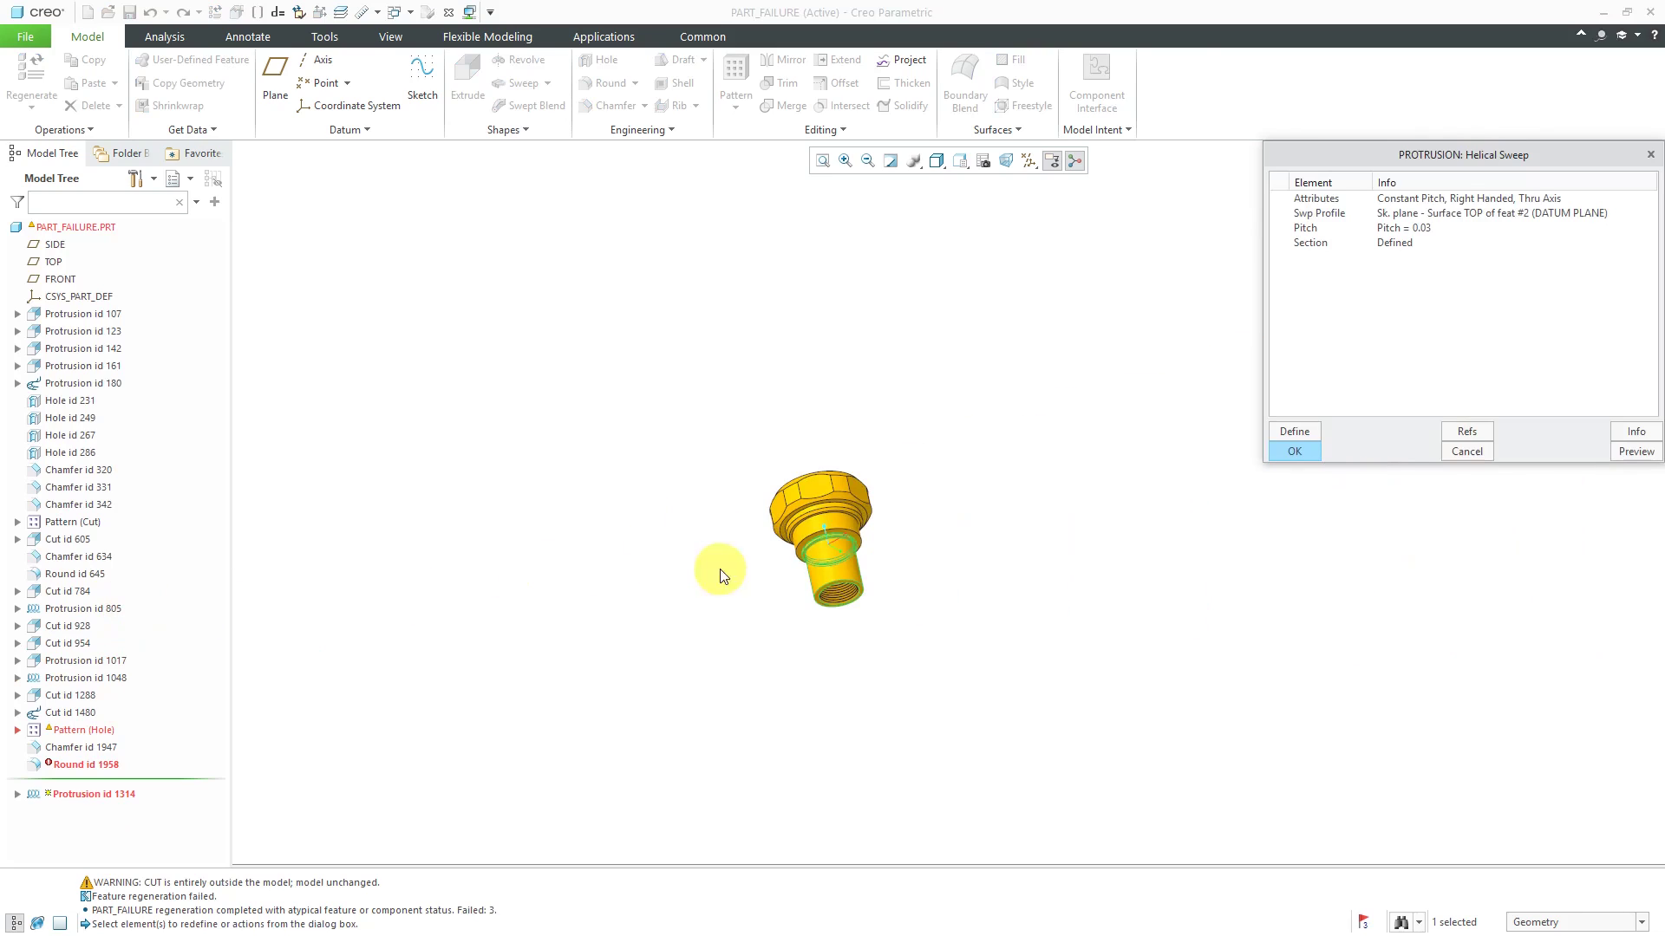
pyautogui.scroll(-5, 831, 527)
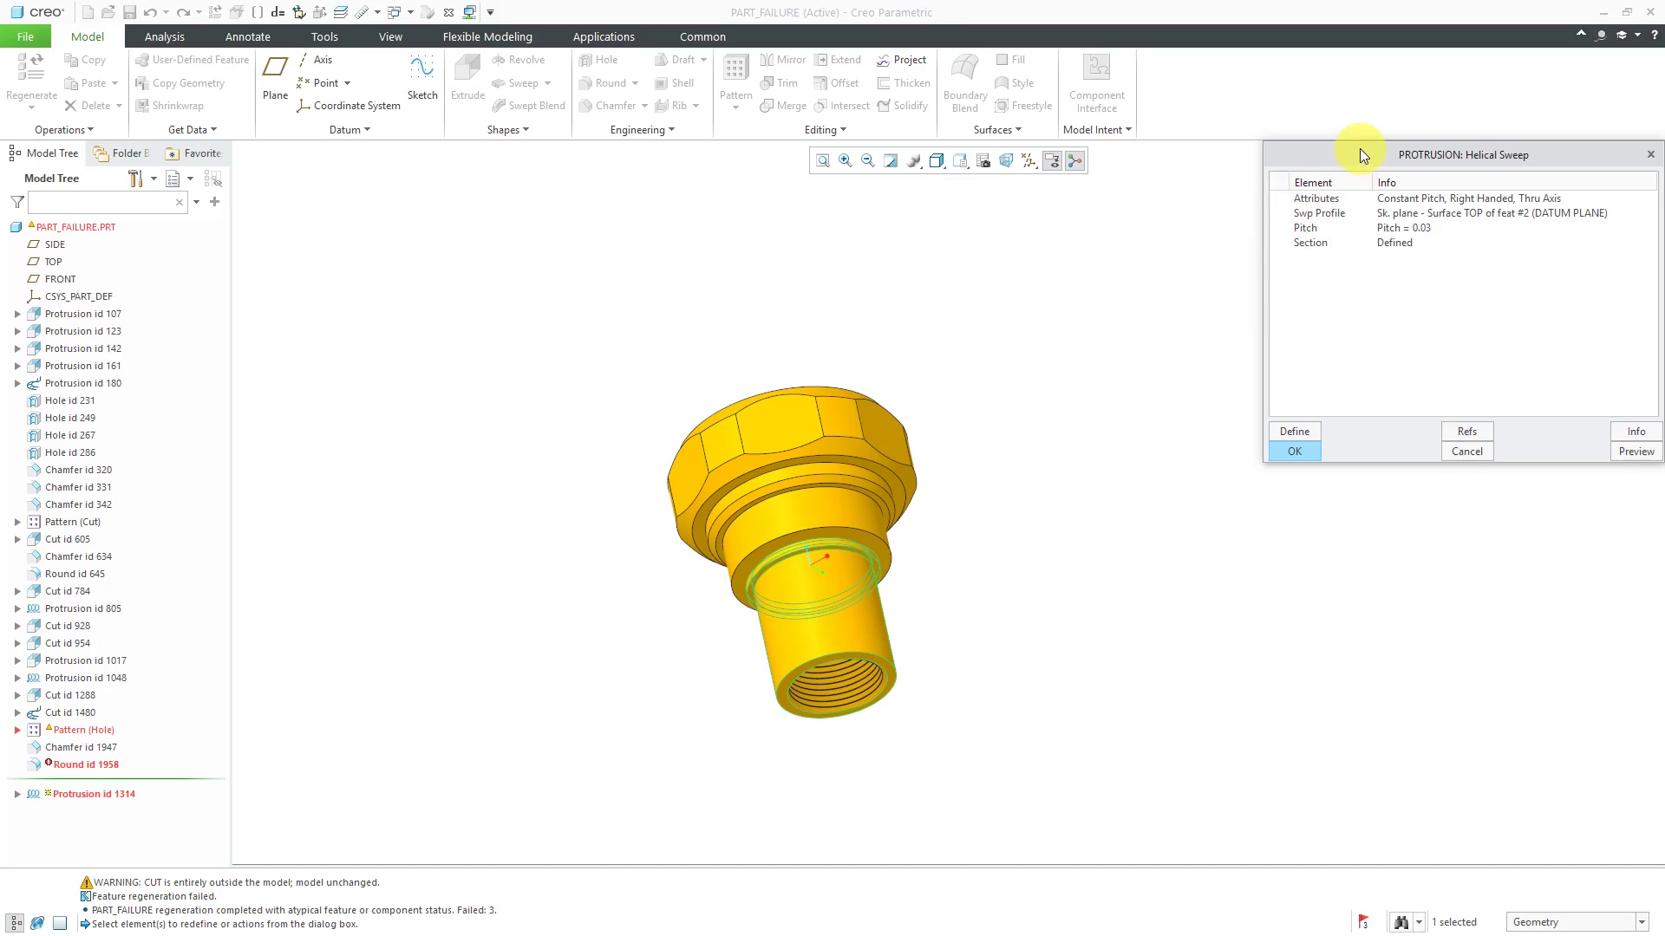
pyautogui.moveTo(1362, 154); pyautogui.dragTo(1337, 179)
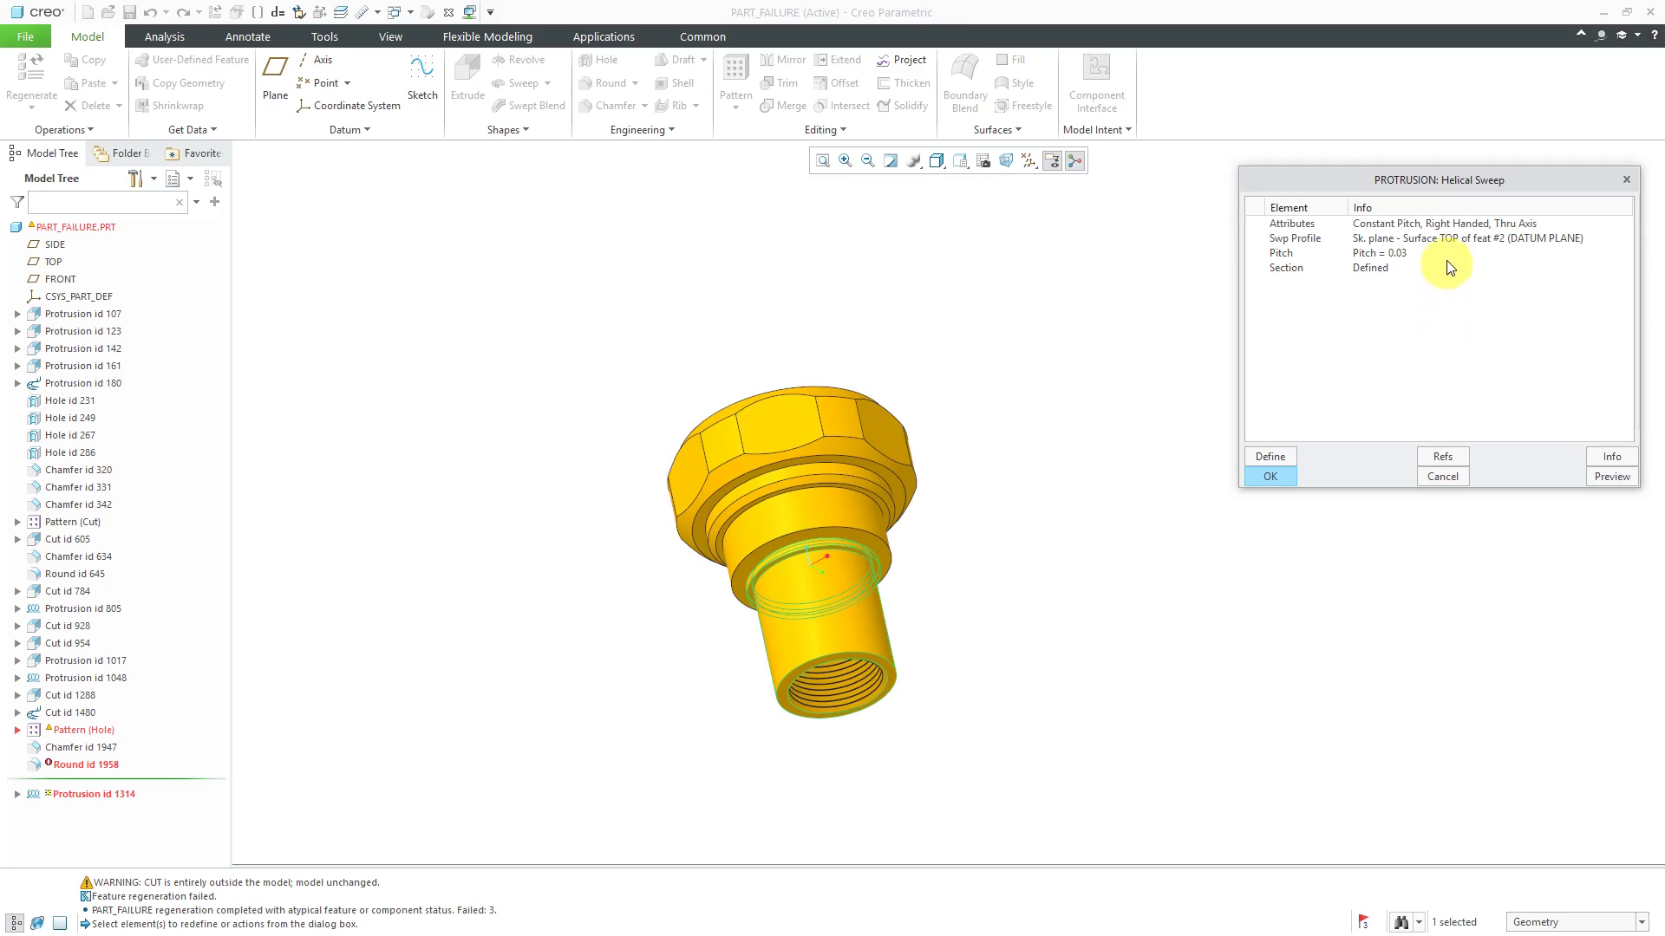
# Step: Open the helical sweep's profile sketch, orient it to the 2D sketch plane and examine the profile line and its dimensions
pyautogui.click(1372, 238)
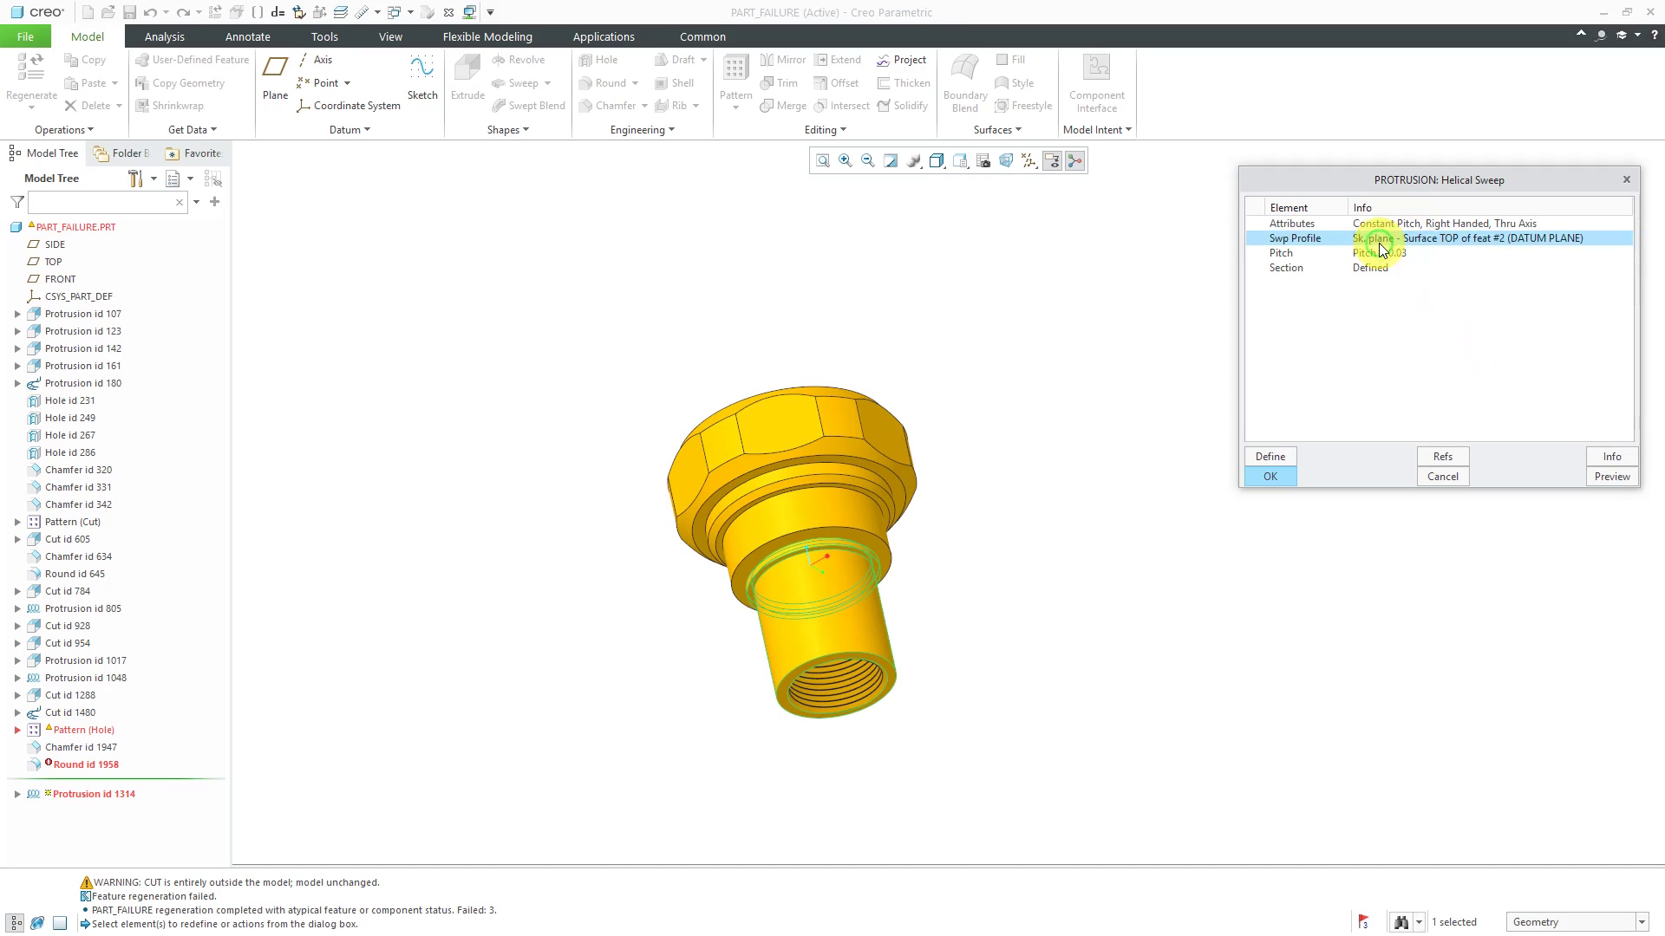
pyautogui.click(1271, 457)
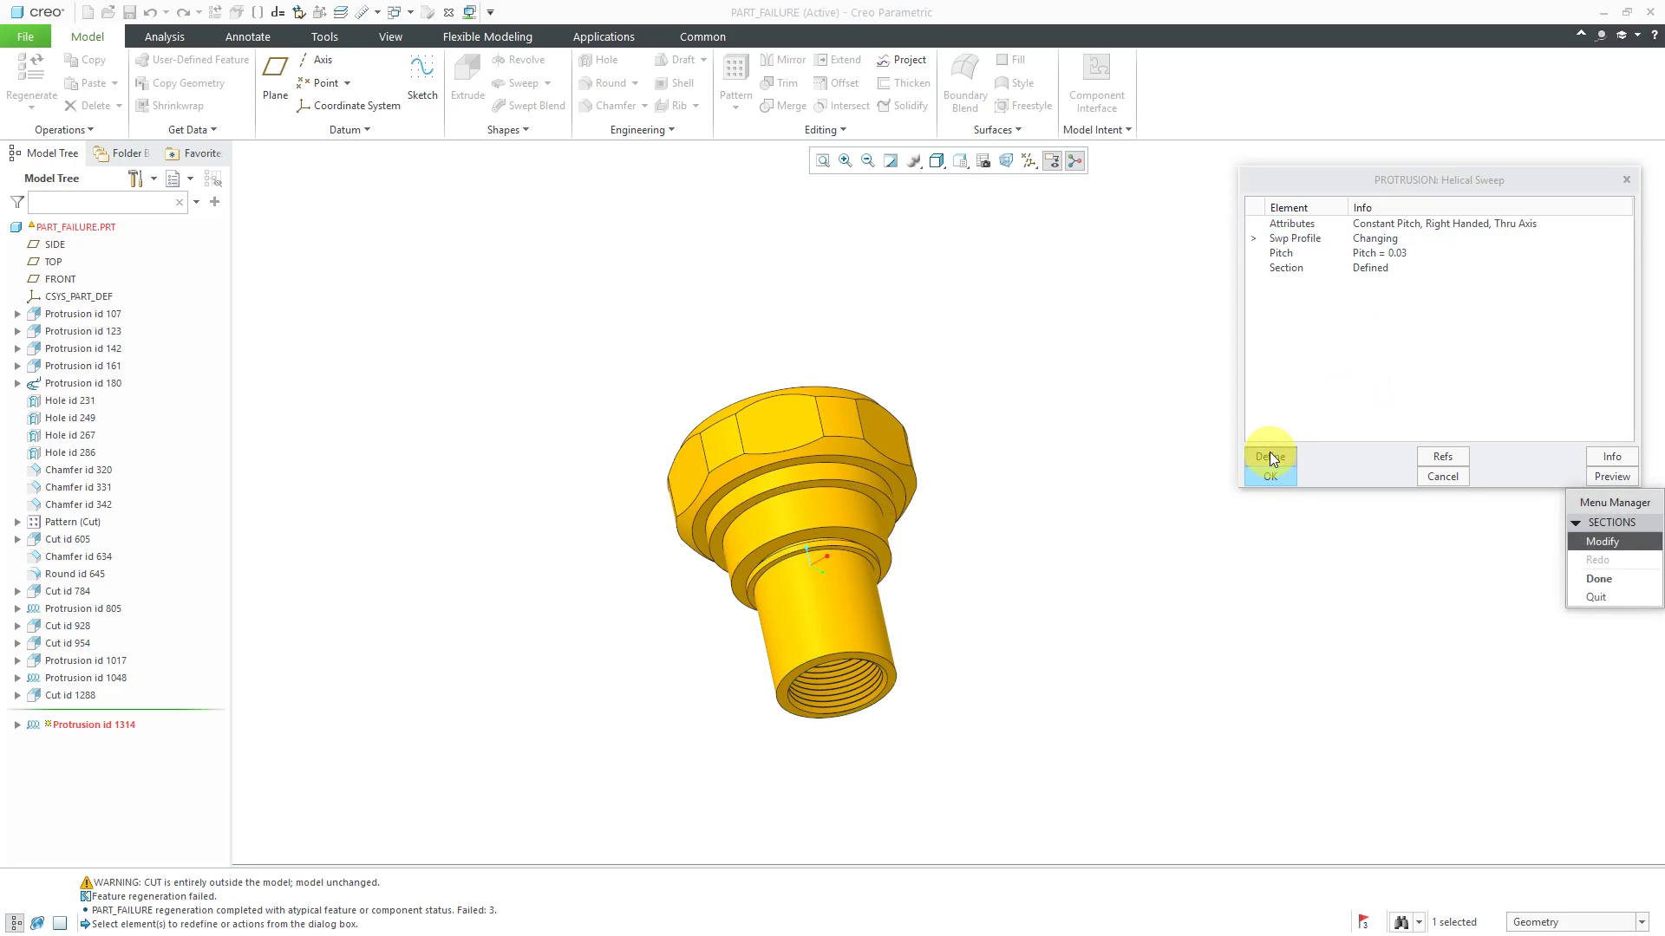
pyautogui.click(1601, 580)
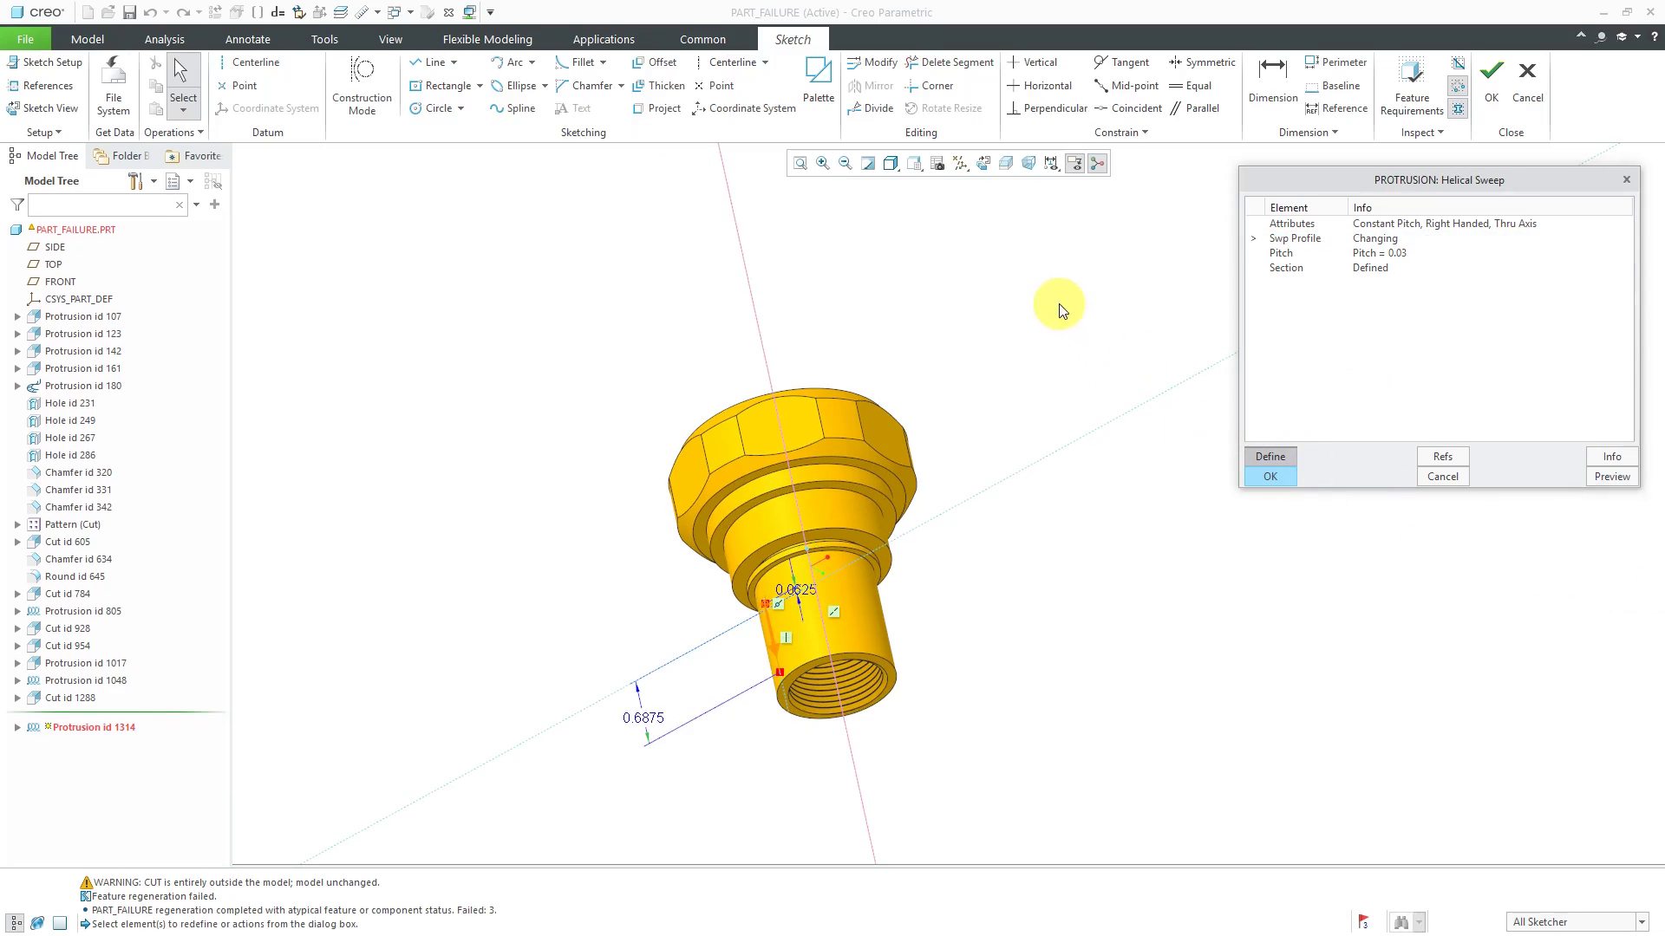
pyautogui.click(991, 164)
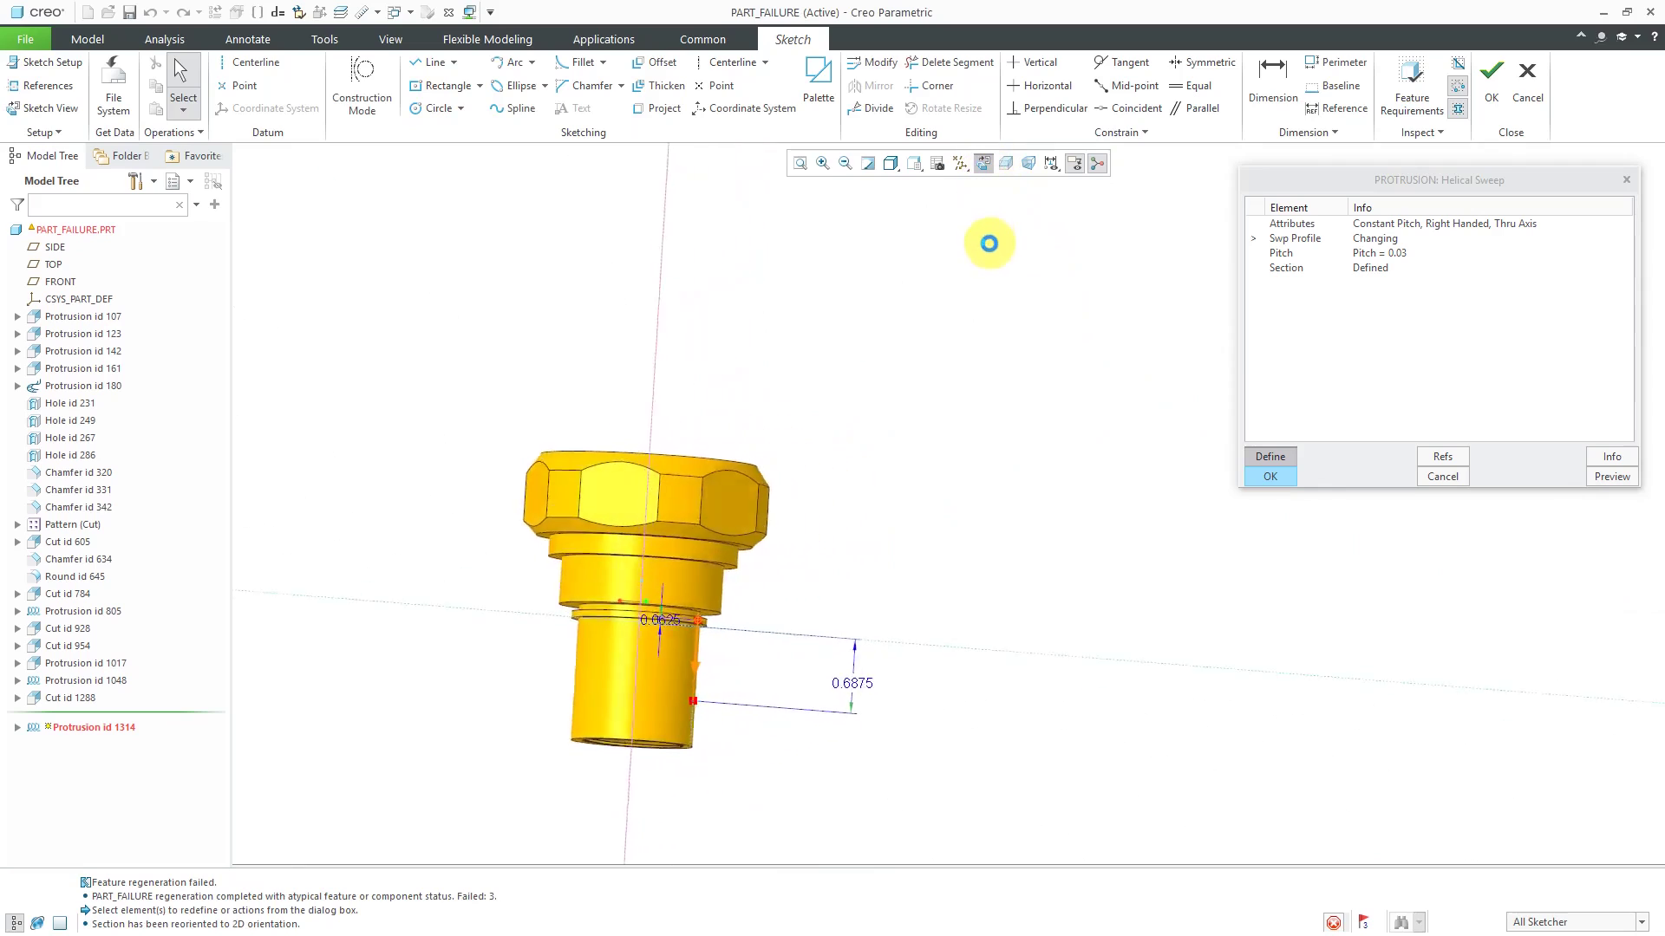
pyautogui.scroll(-1, 579, 684)
pyautogui.scroll(-1, 910, 720)
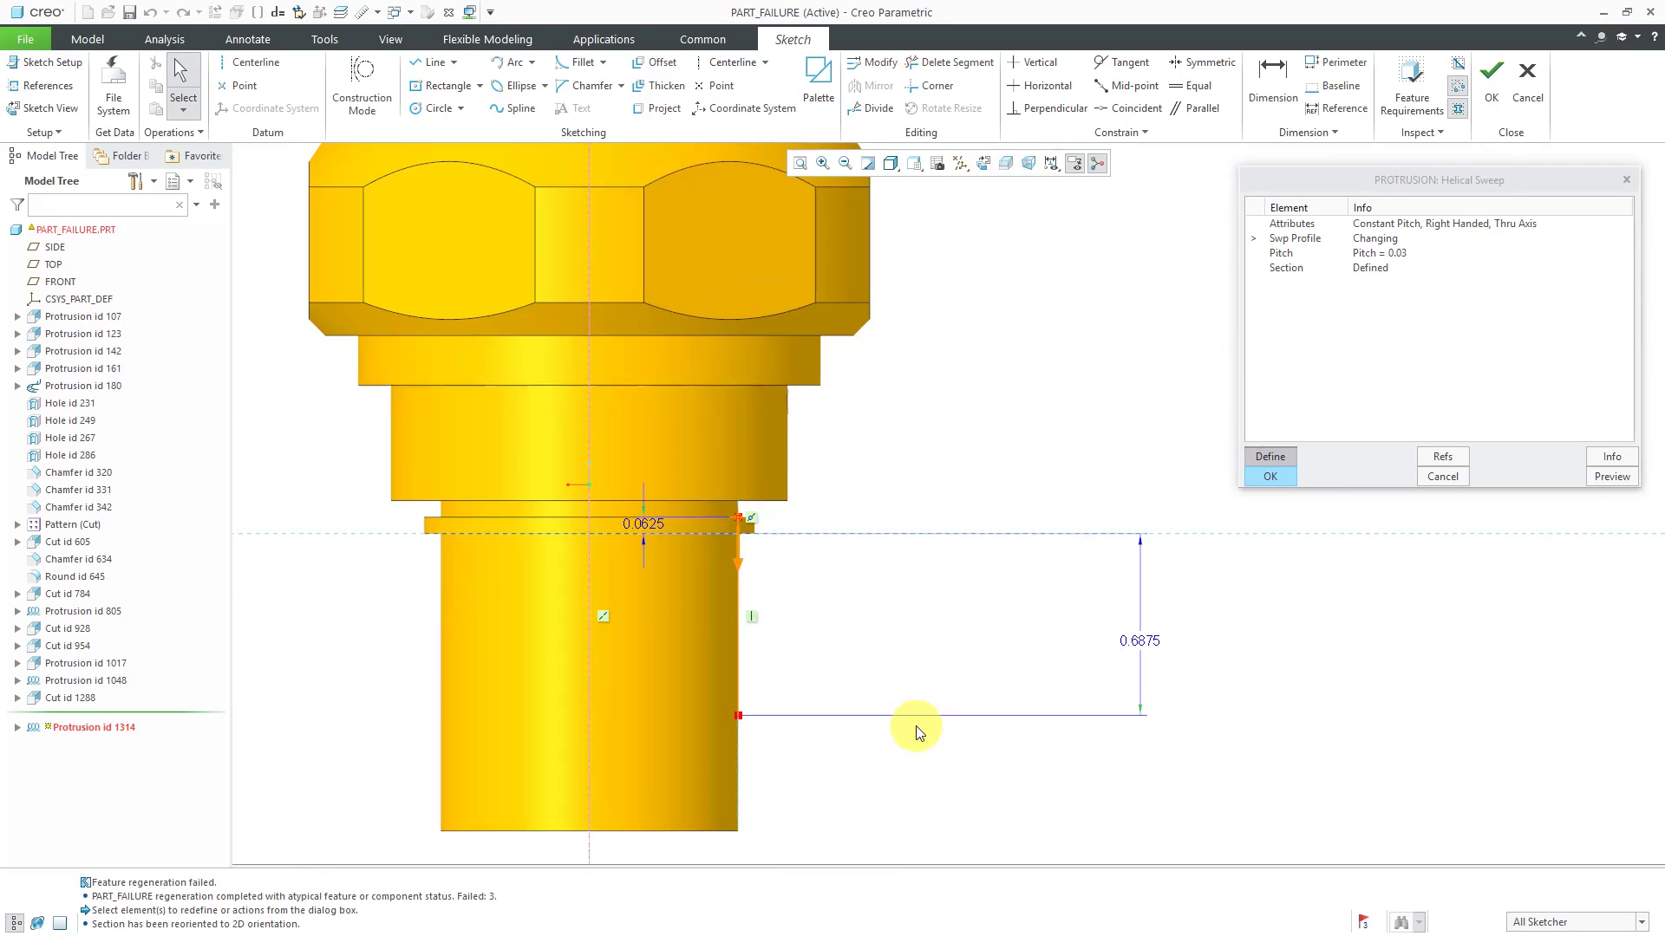
pyautogui.scroll(-1, 740, 572)
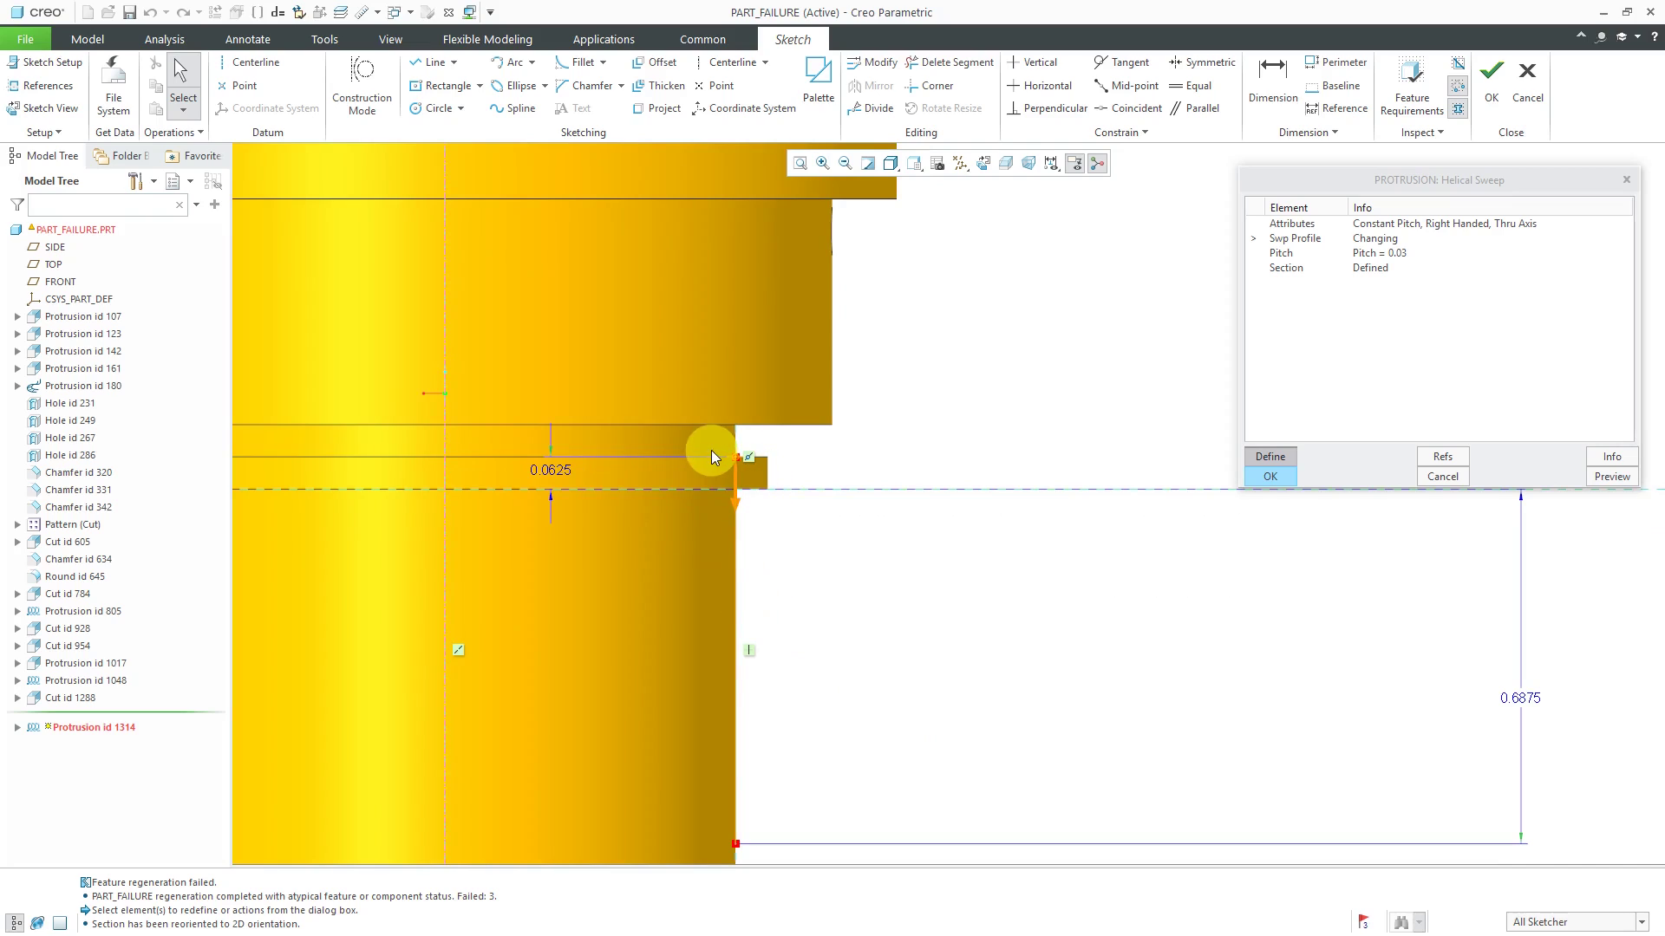
pyautogui.scroll(2, 701, 492)
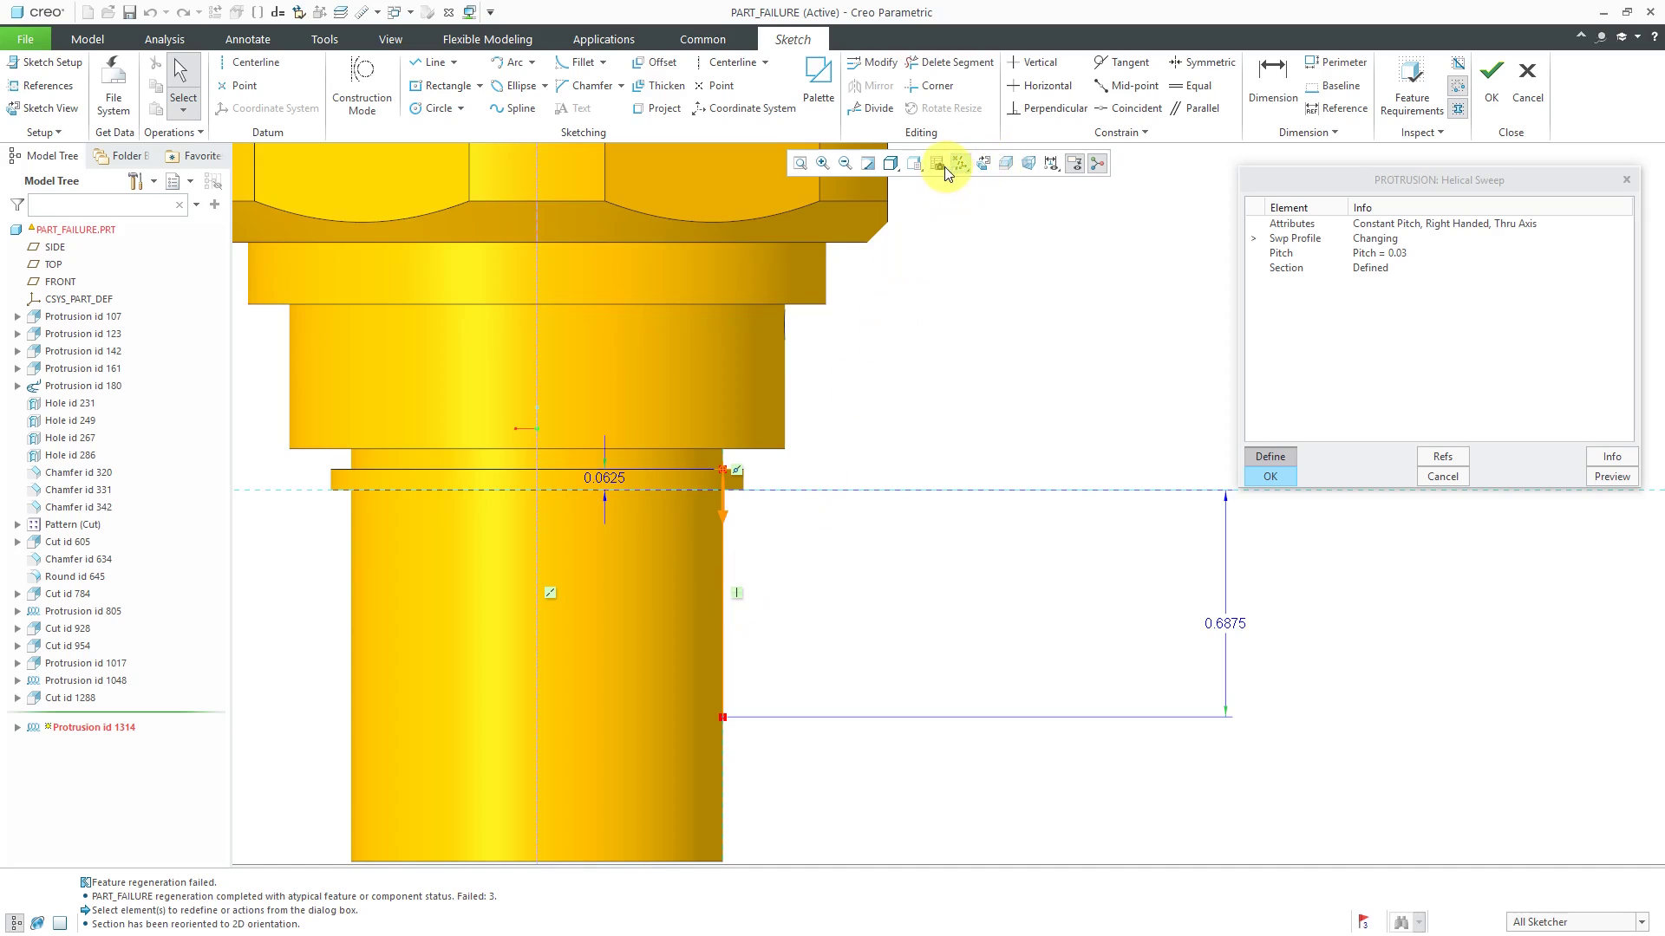
# Step: Display the model as Wireframe to check the sweep profile against the surrounding geometry, and quit the sketch without saving
pyautogui.click(893, 164)
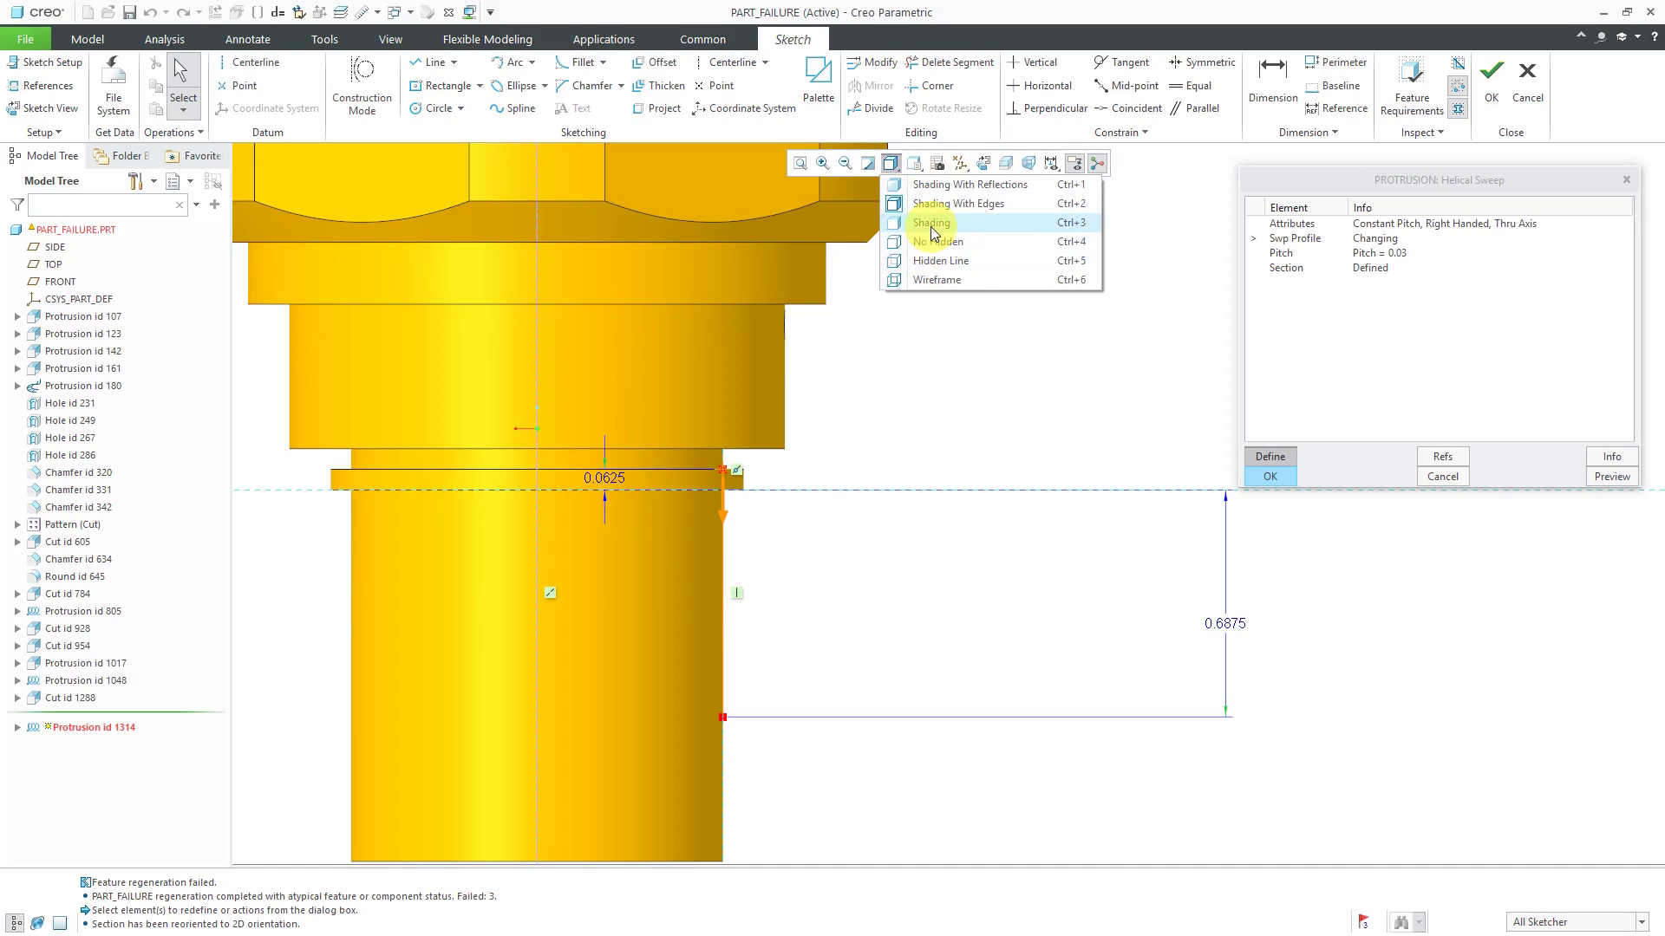
pyautogui.click(940, 281)
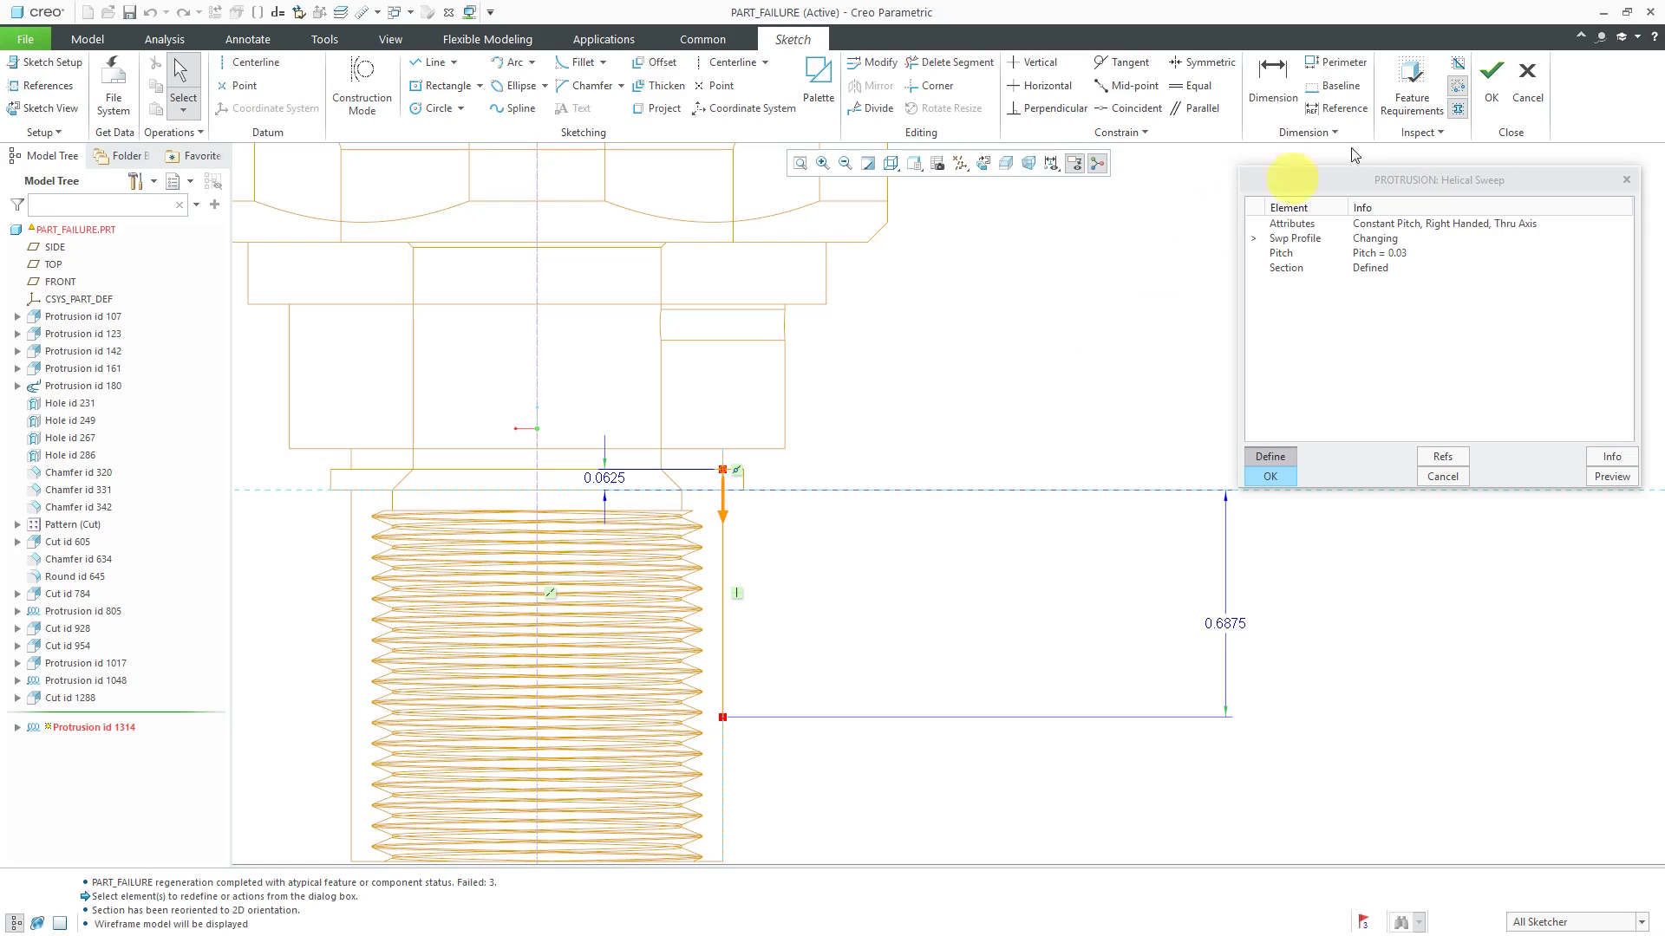
pyautogui.click(1526, 79)
pyautogui.click(889, 506)
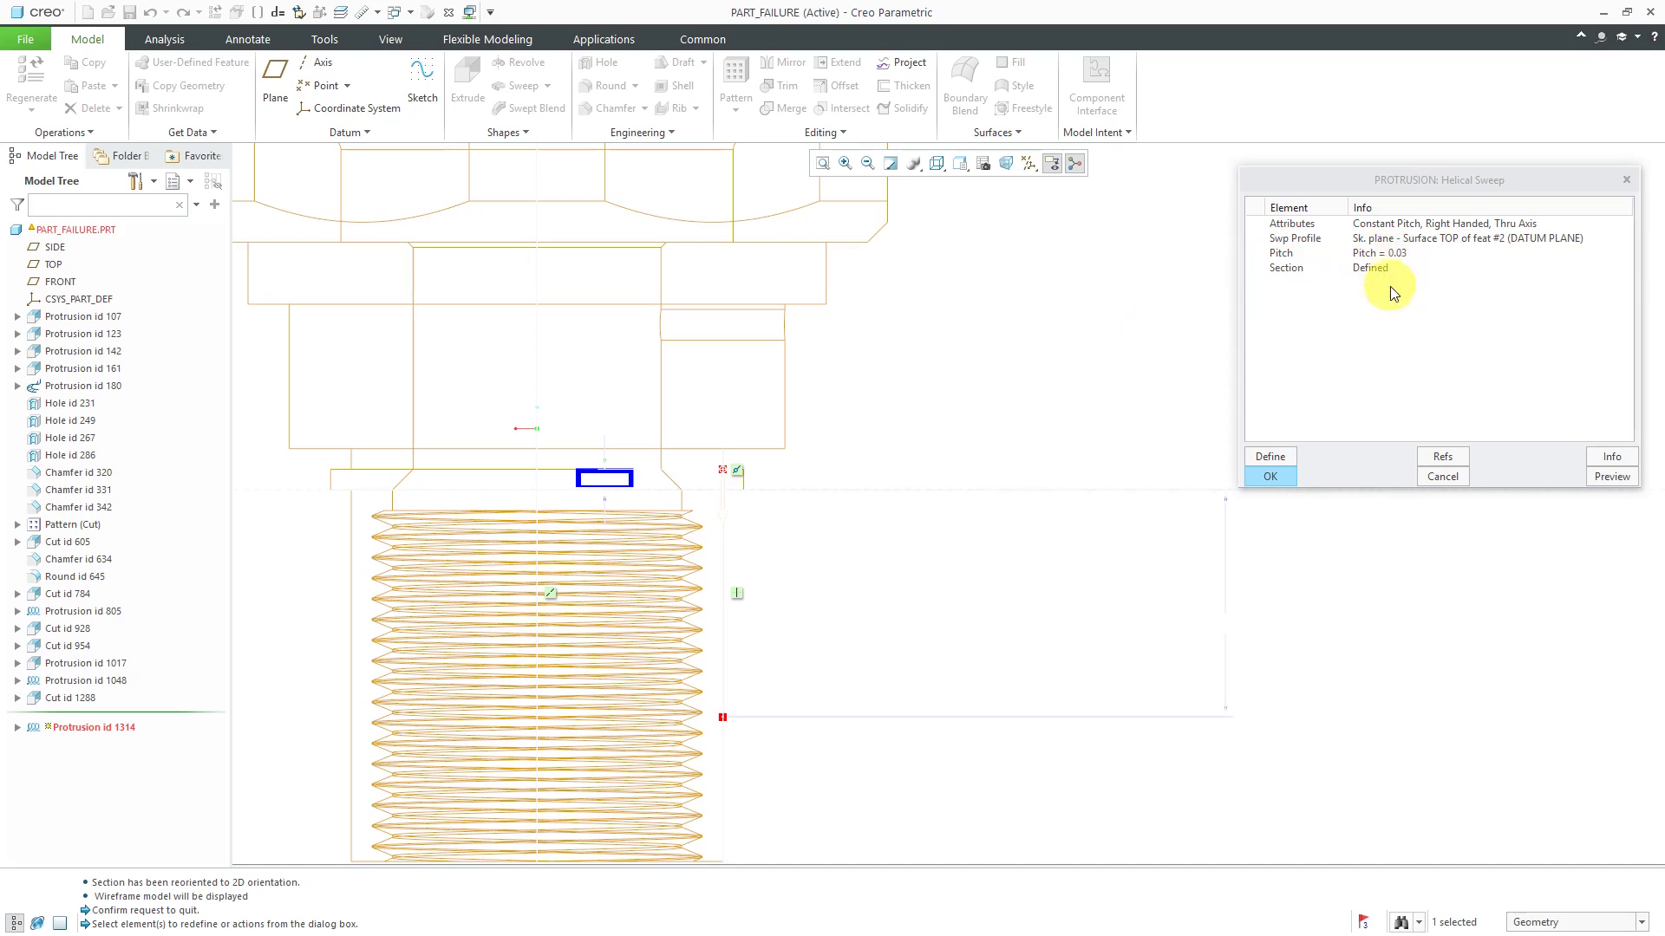
# Step: Open the helical sweep's section sketch, examine the thread section's shape and dimensions, and quit the sketch without saving
pyautogui.click(1291, 269)
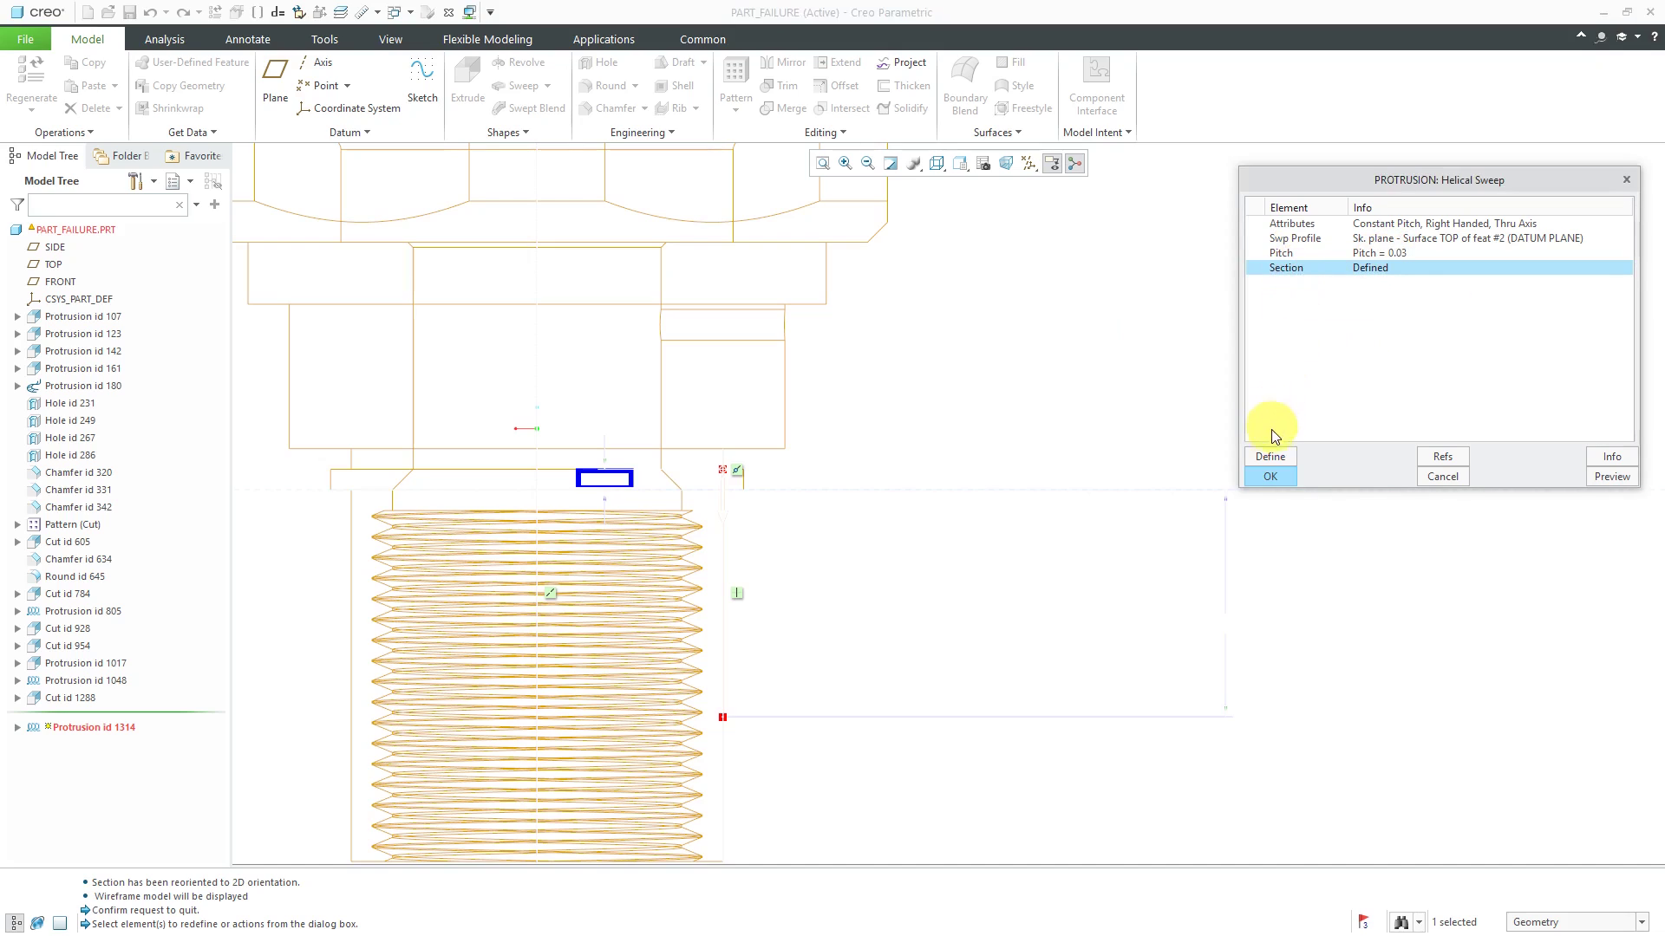
pyautogui.click(1271, 457)
pyautogui.scroll(-6, 711, 497)
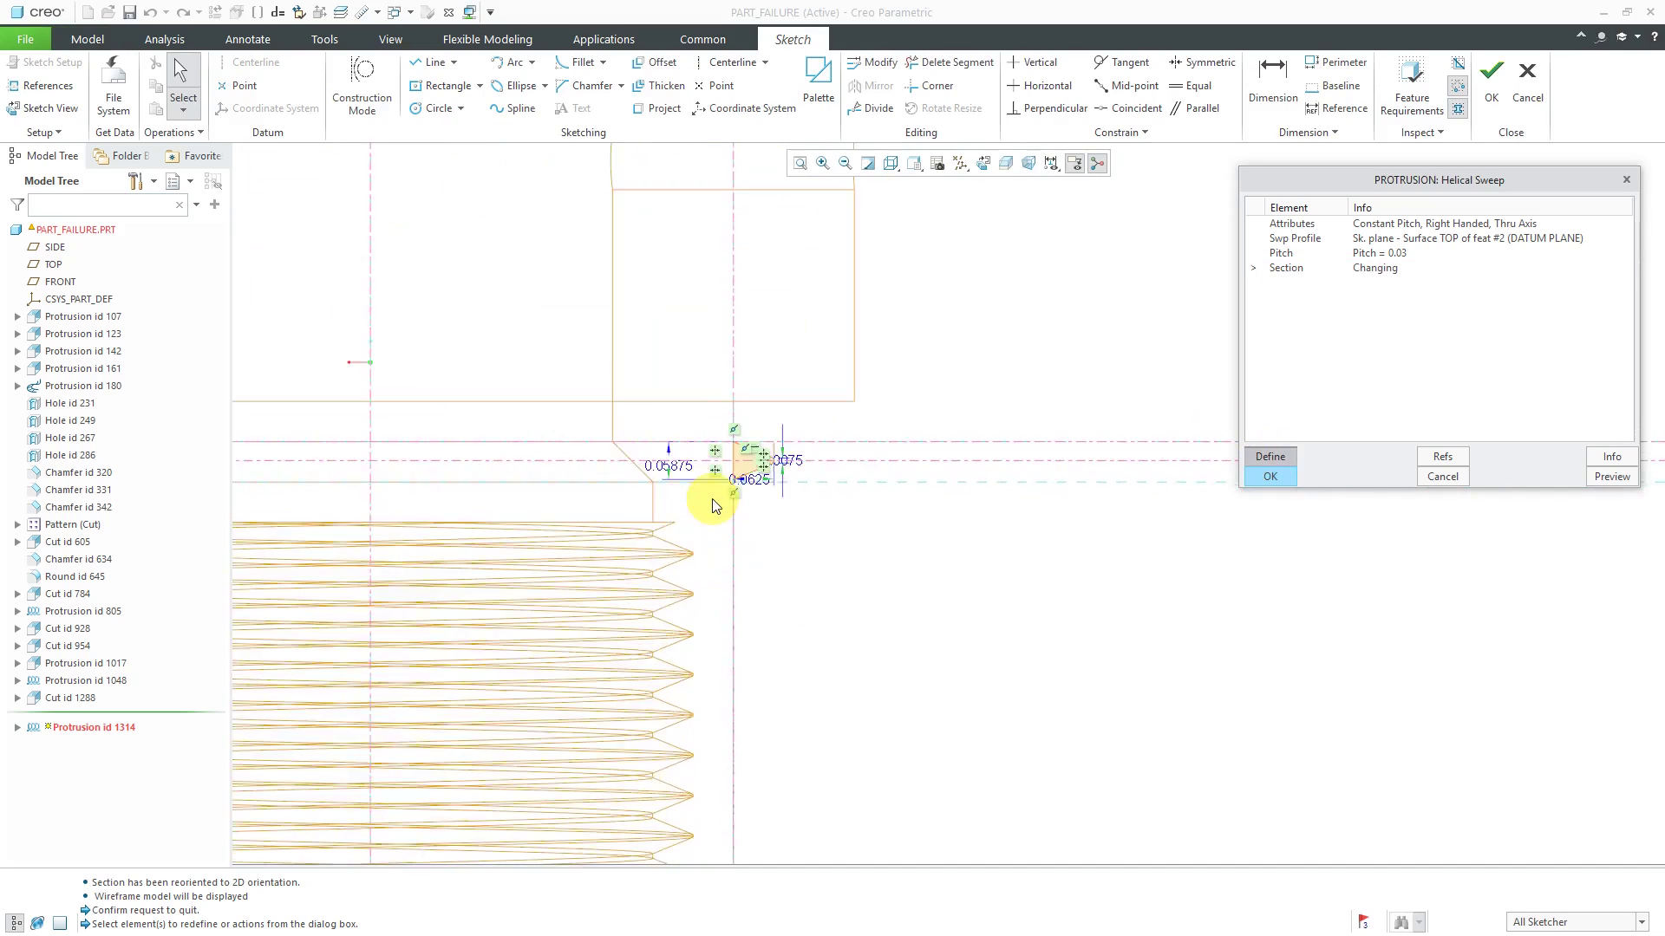
pyautogui.scroll(-5, 751, 471)
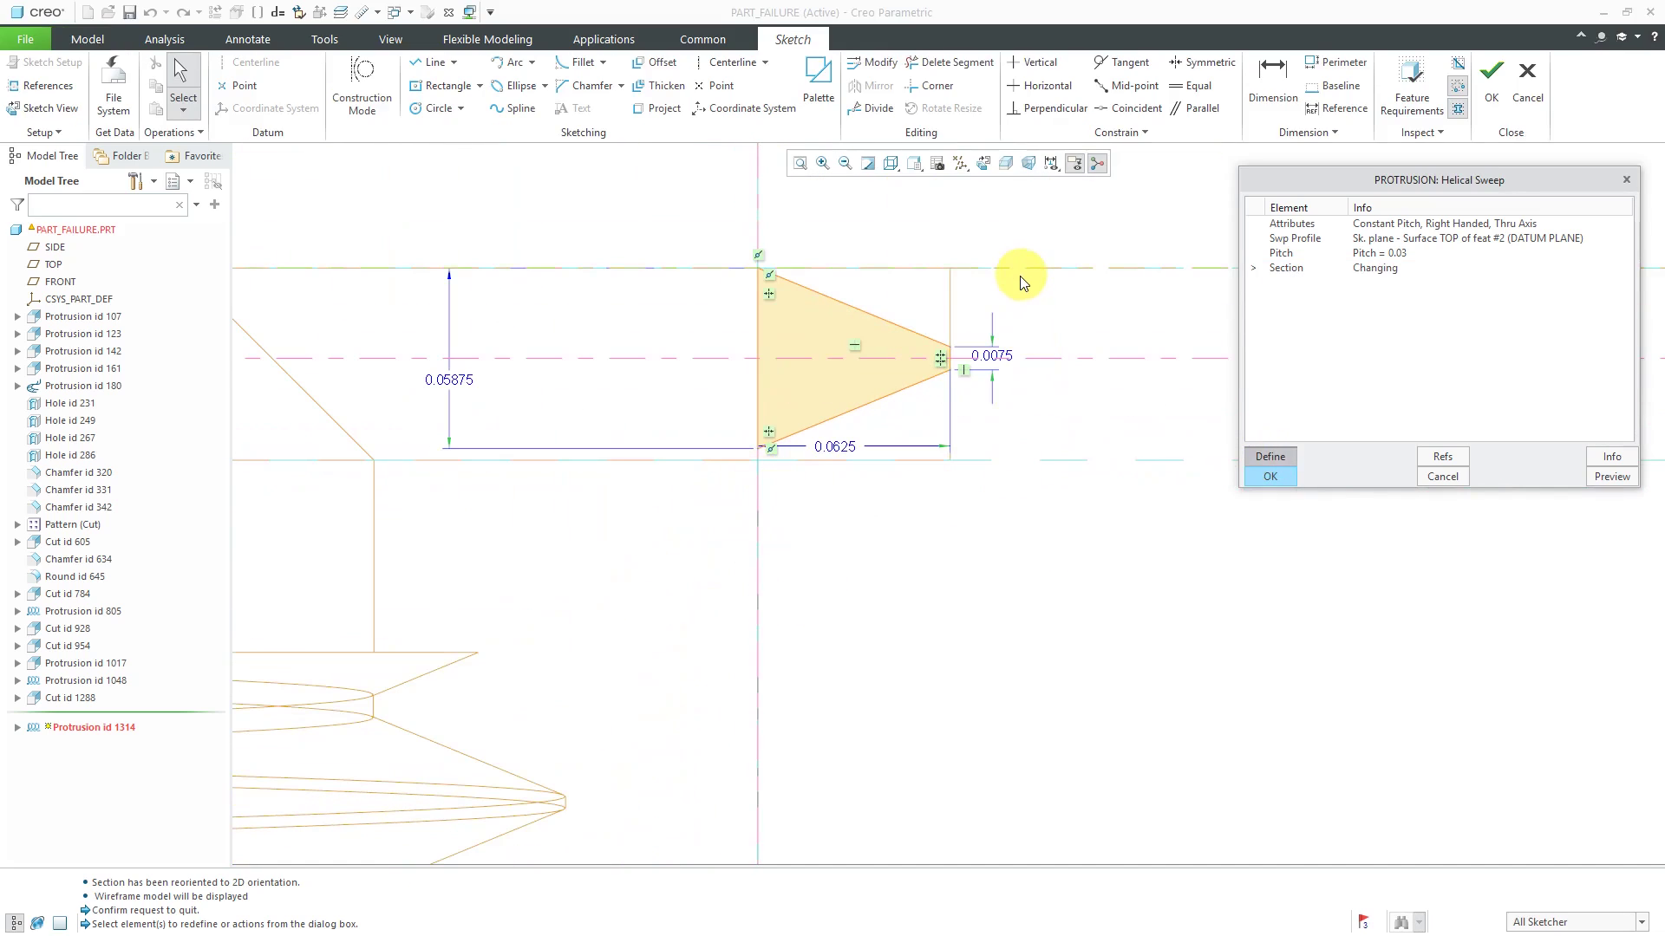
pyautogui.scroll(-1, 1019, 276)
pyautogui.scroll(2, 924, 417)
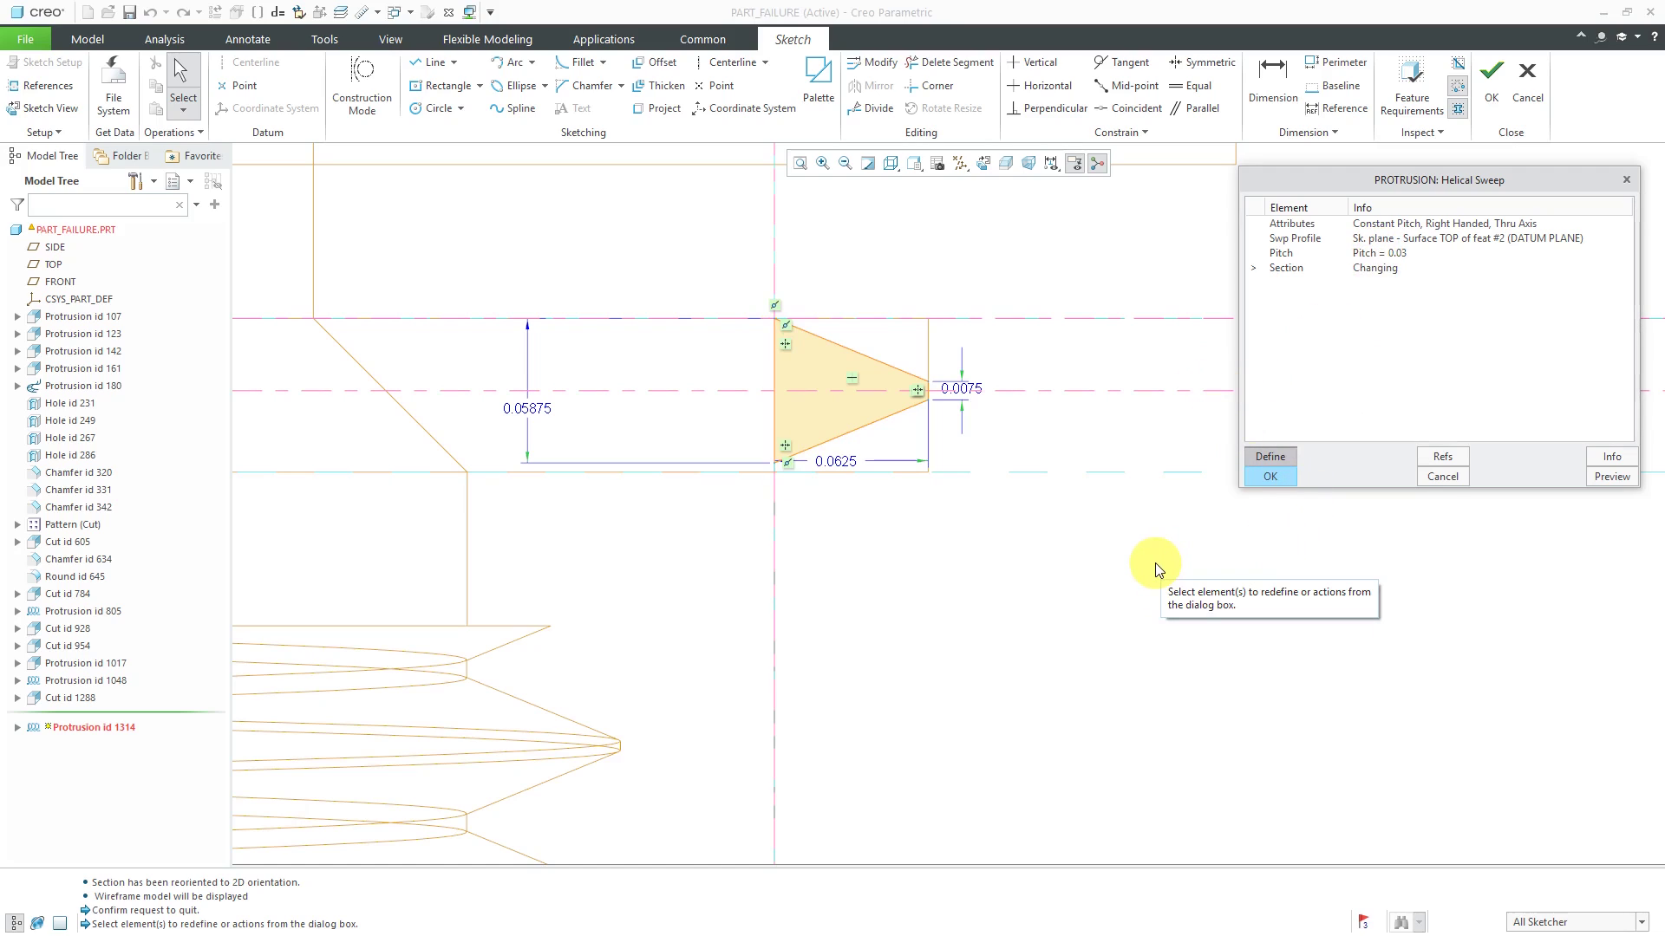
pyautogui.click(1524, 95)
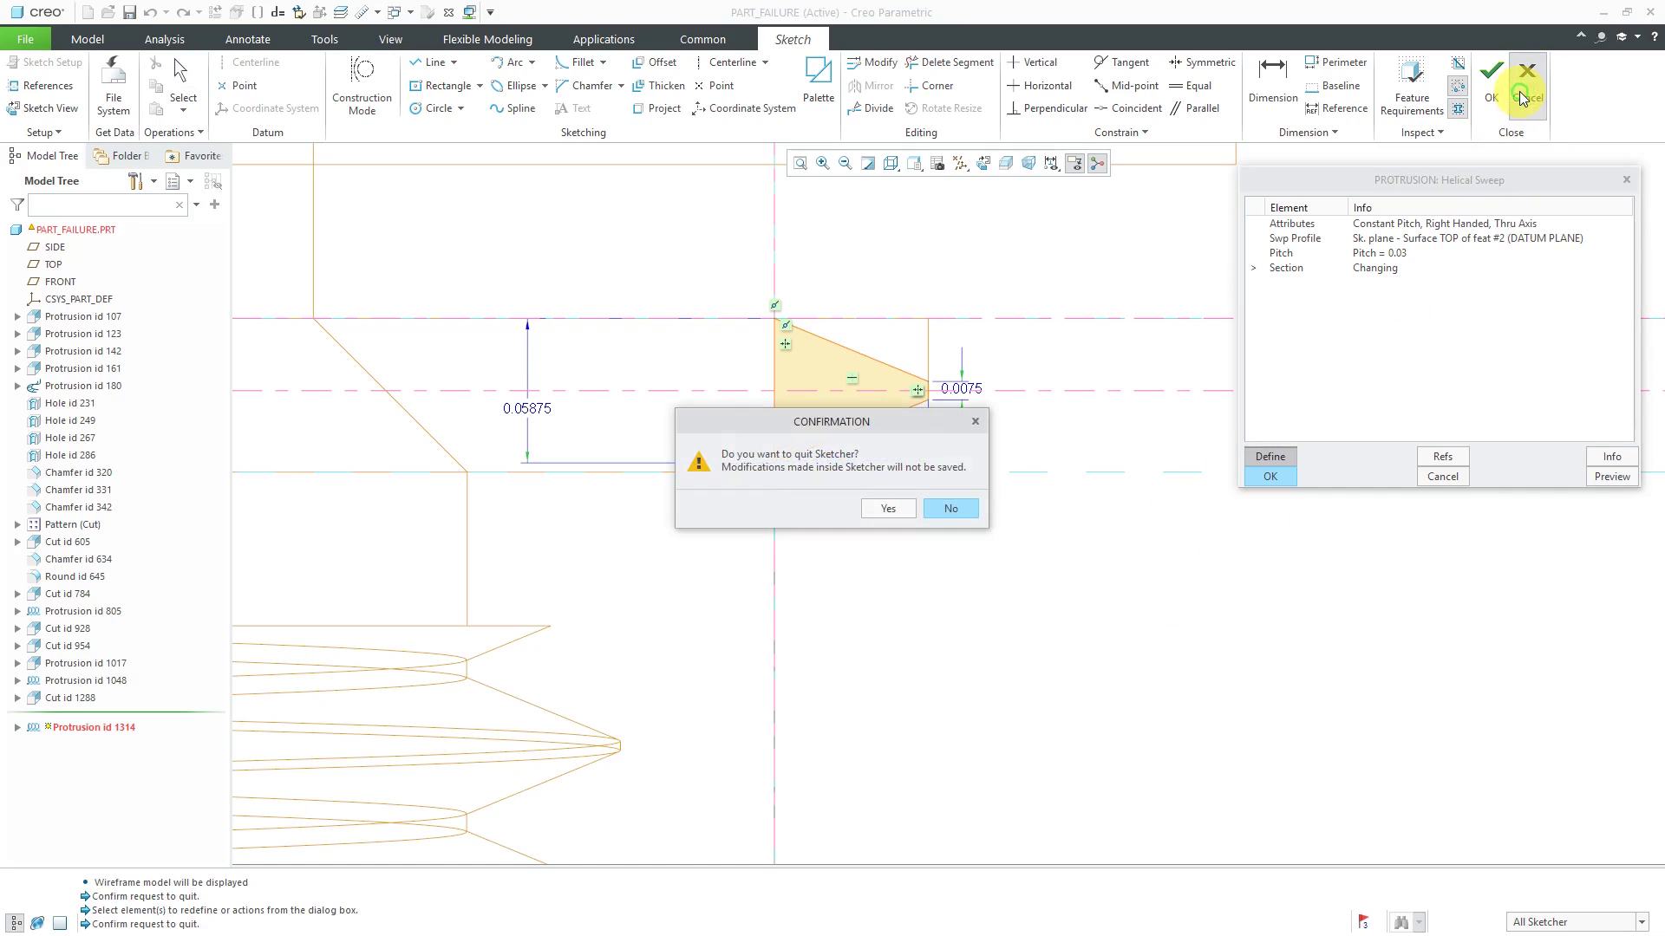
pyautogui.click(890, 510)
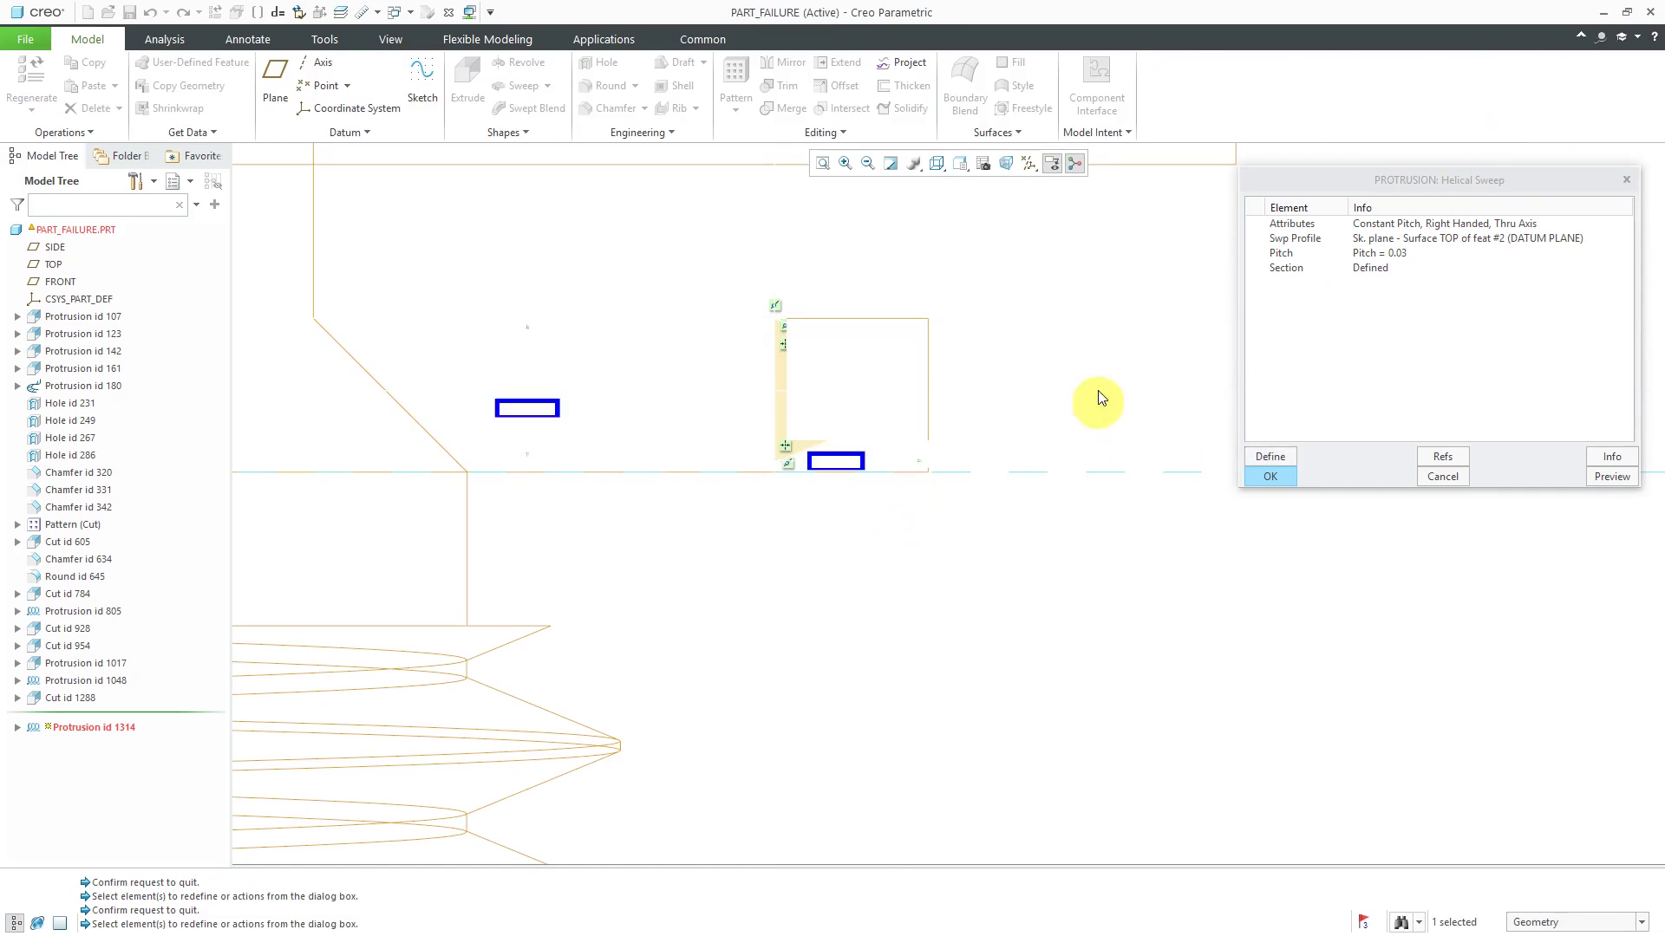
# Step: Display the model with Shading, set the helical sweep's pitch to 0.06 and complete the redefinition
pyautogui.click(954, 167)
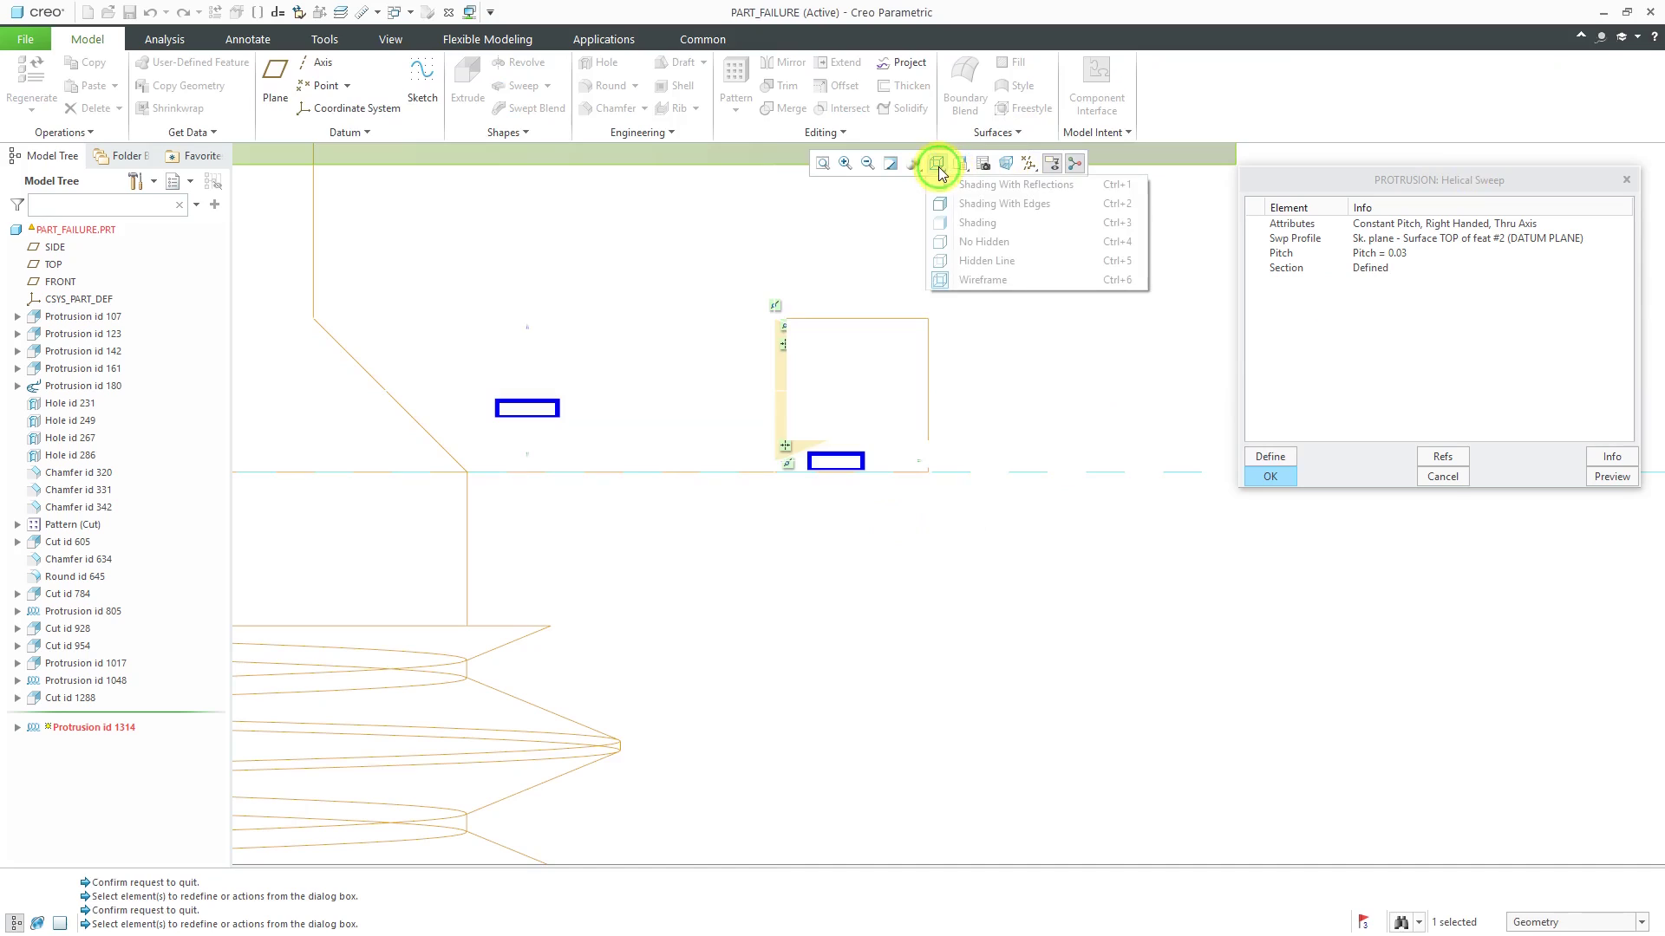
pyautogui.click(977, 224)
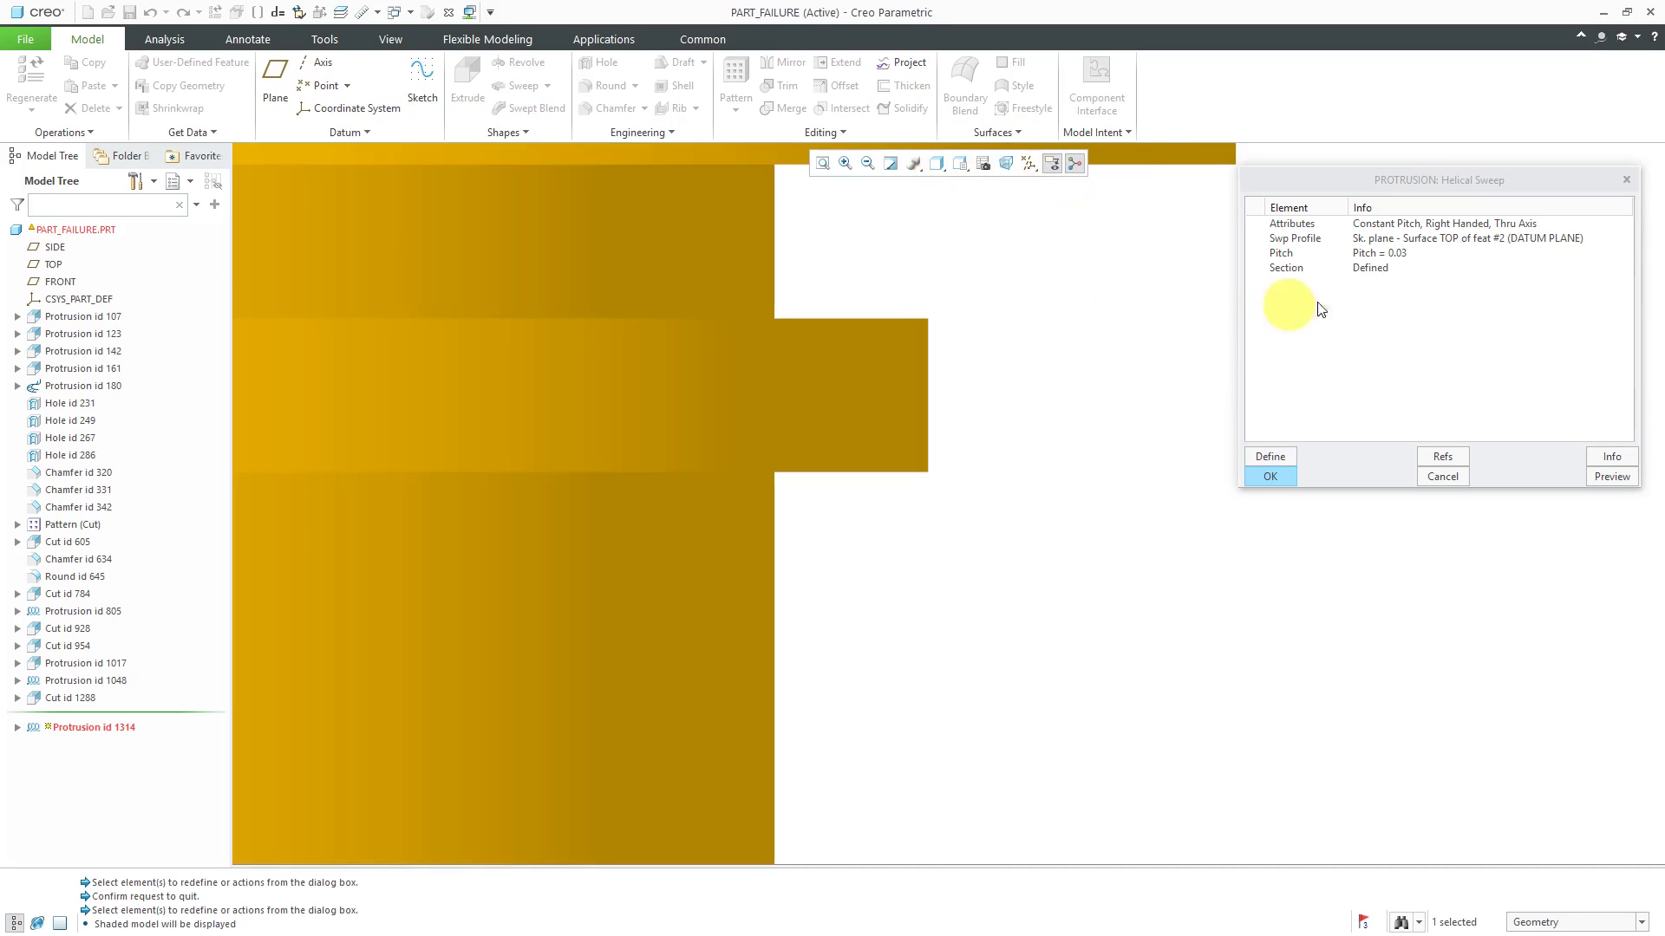
pyautogui.doubleClick(1380, 253)
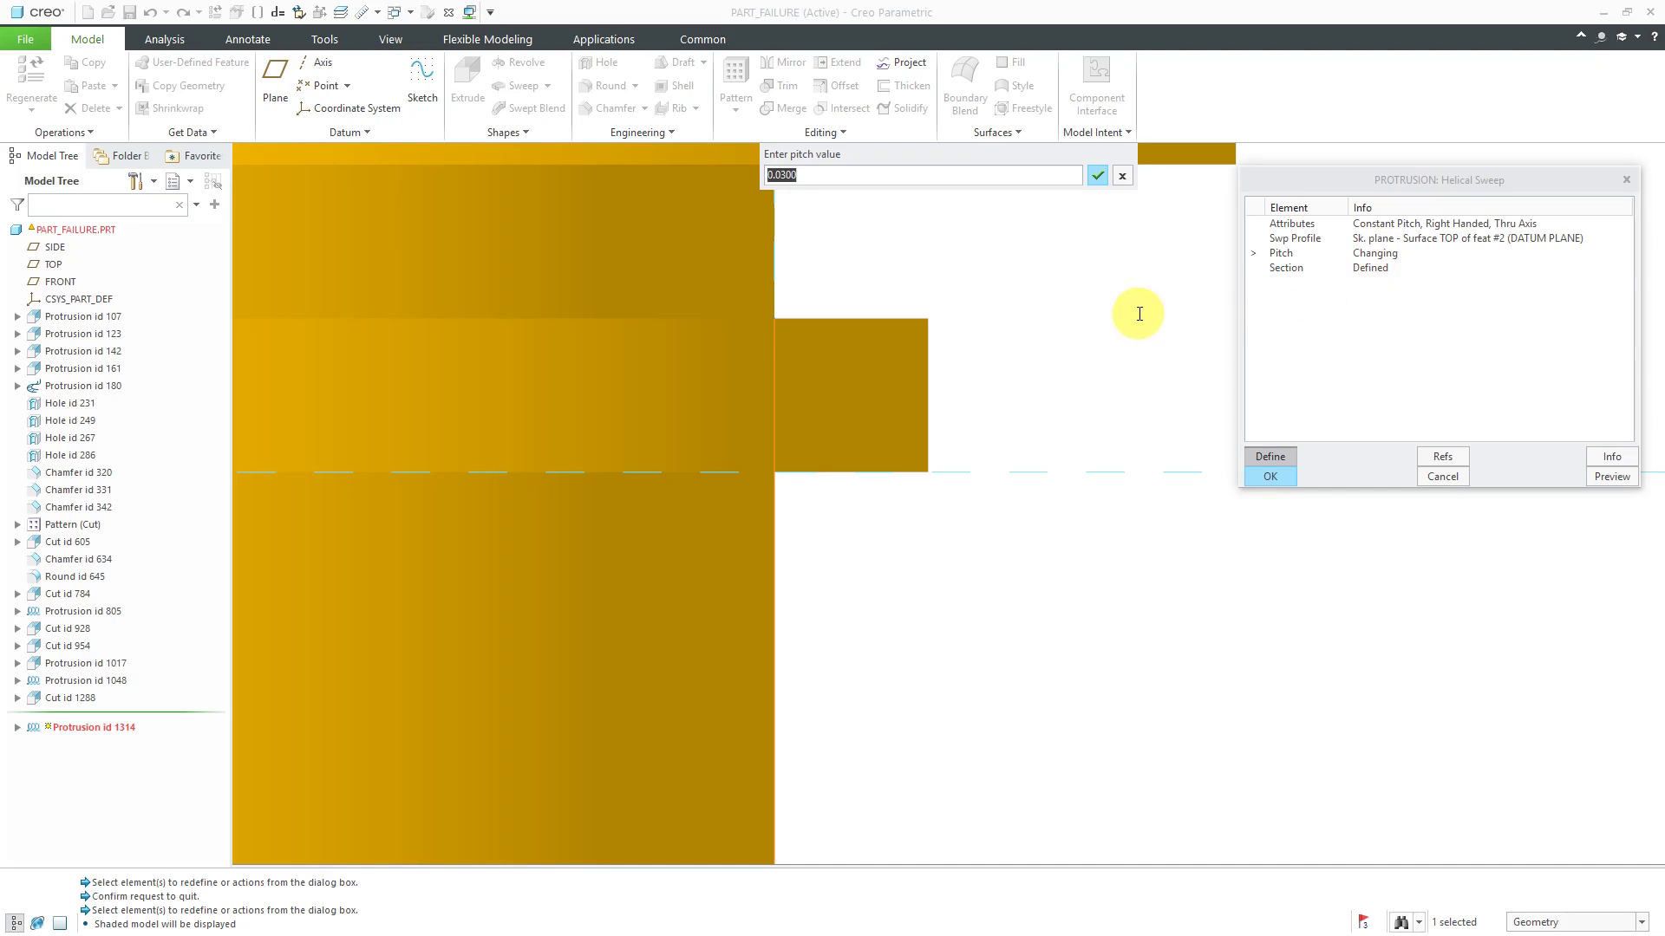
pyautogui.write('.06')
pyautogui.press('Return')
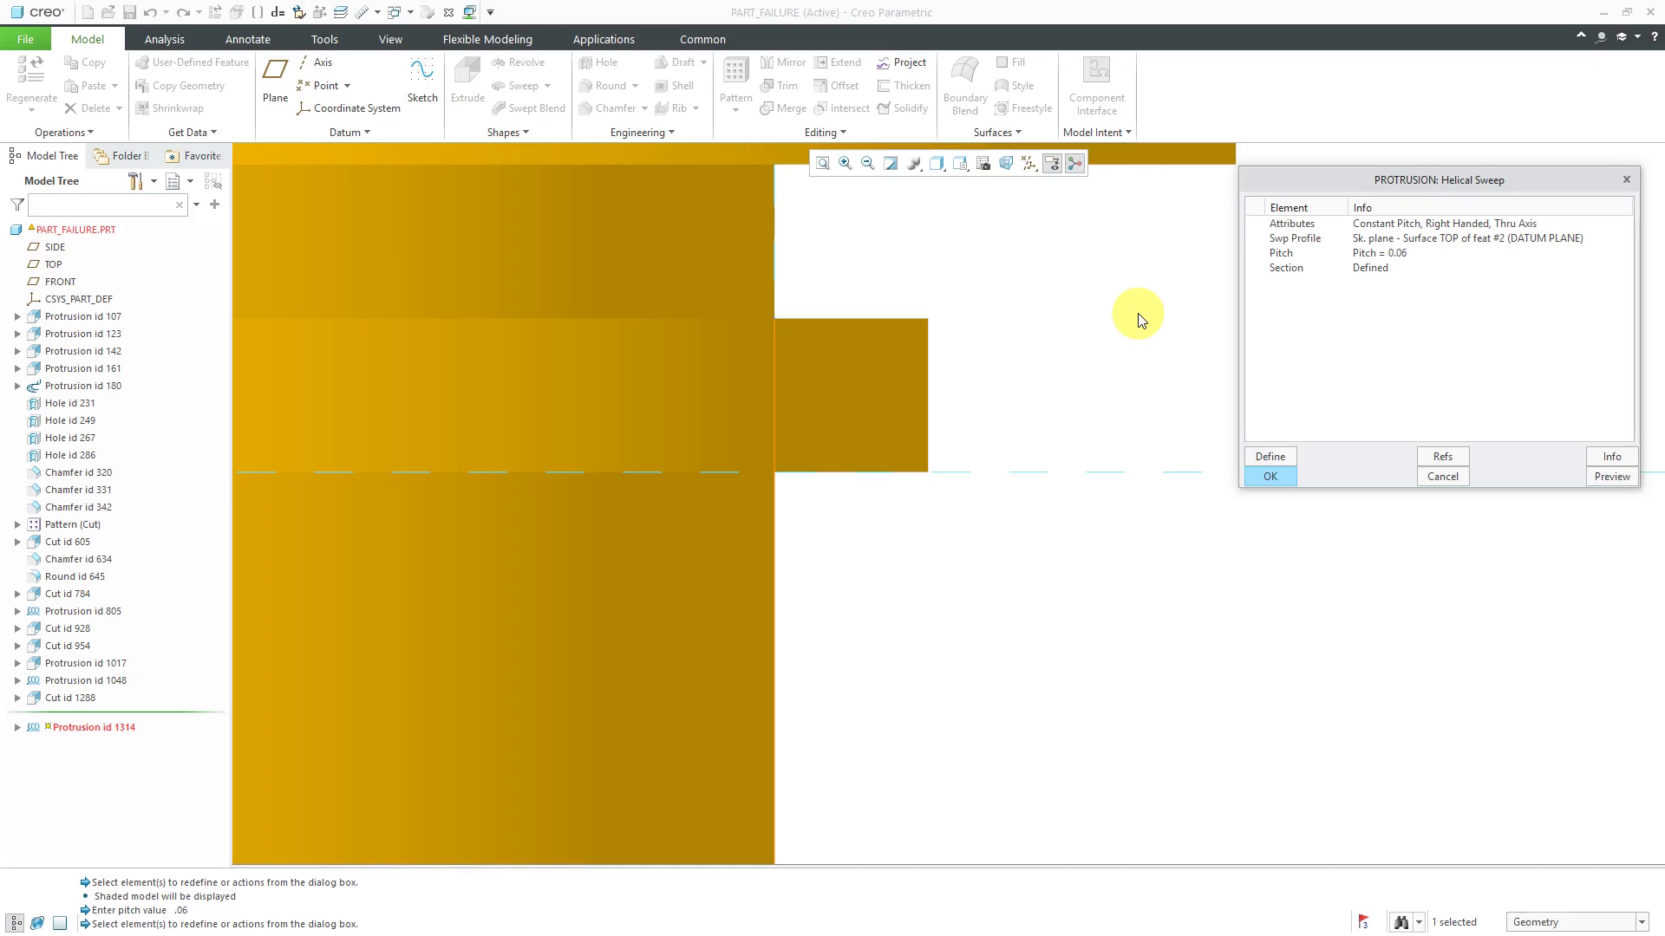
pyautogui.click(1267, 476)
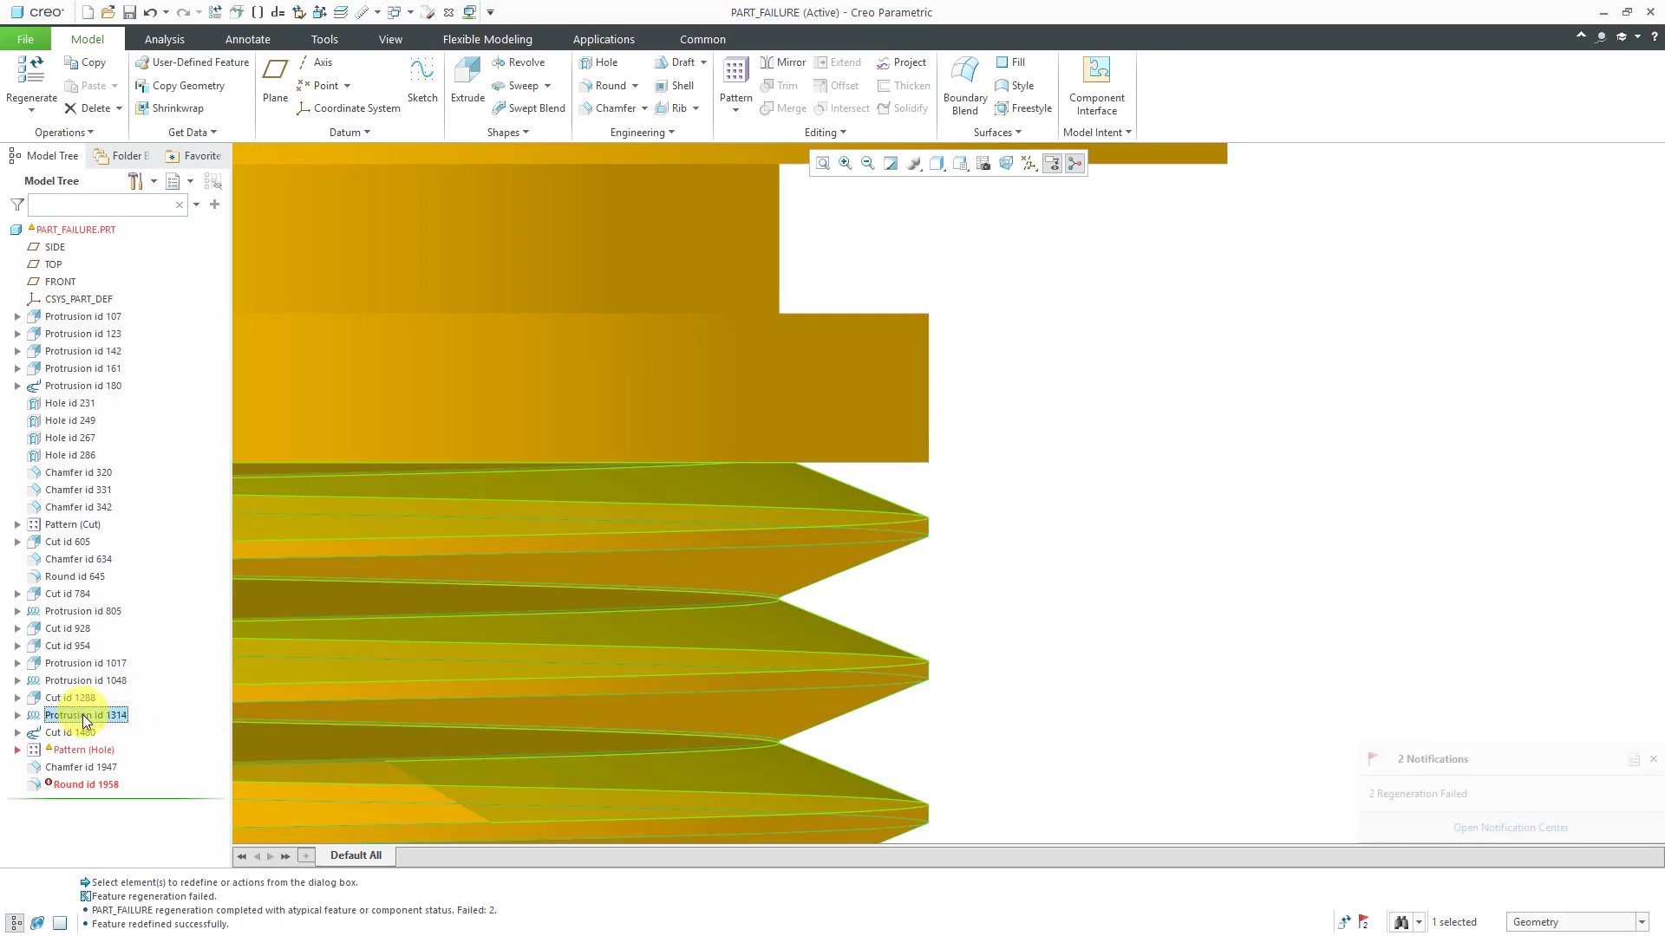
pyautogui.click(1089, 490)
pyautogui.scroll(9, 1092, 378)
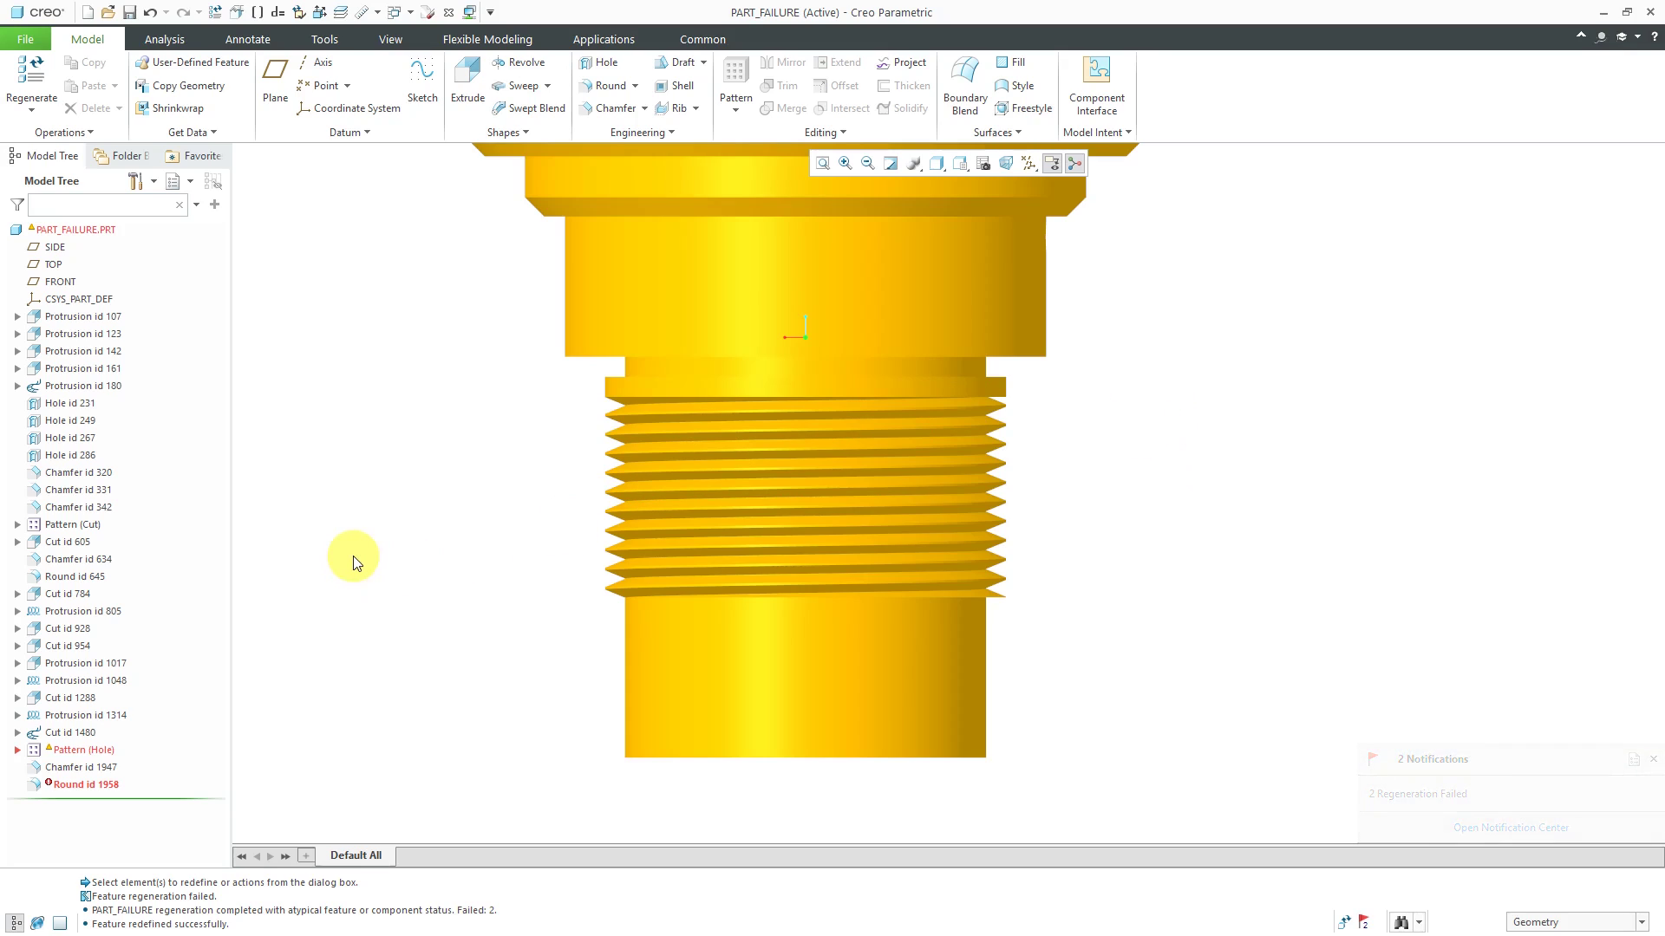
# Step: Show the regeneration failure notifications, expand Pattern (Hole) to find its failed instance and inspect the open end of the part
pyautogui.click(1366, 926)
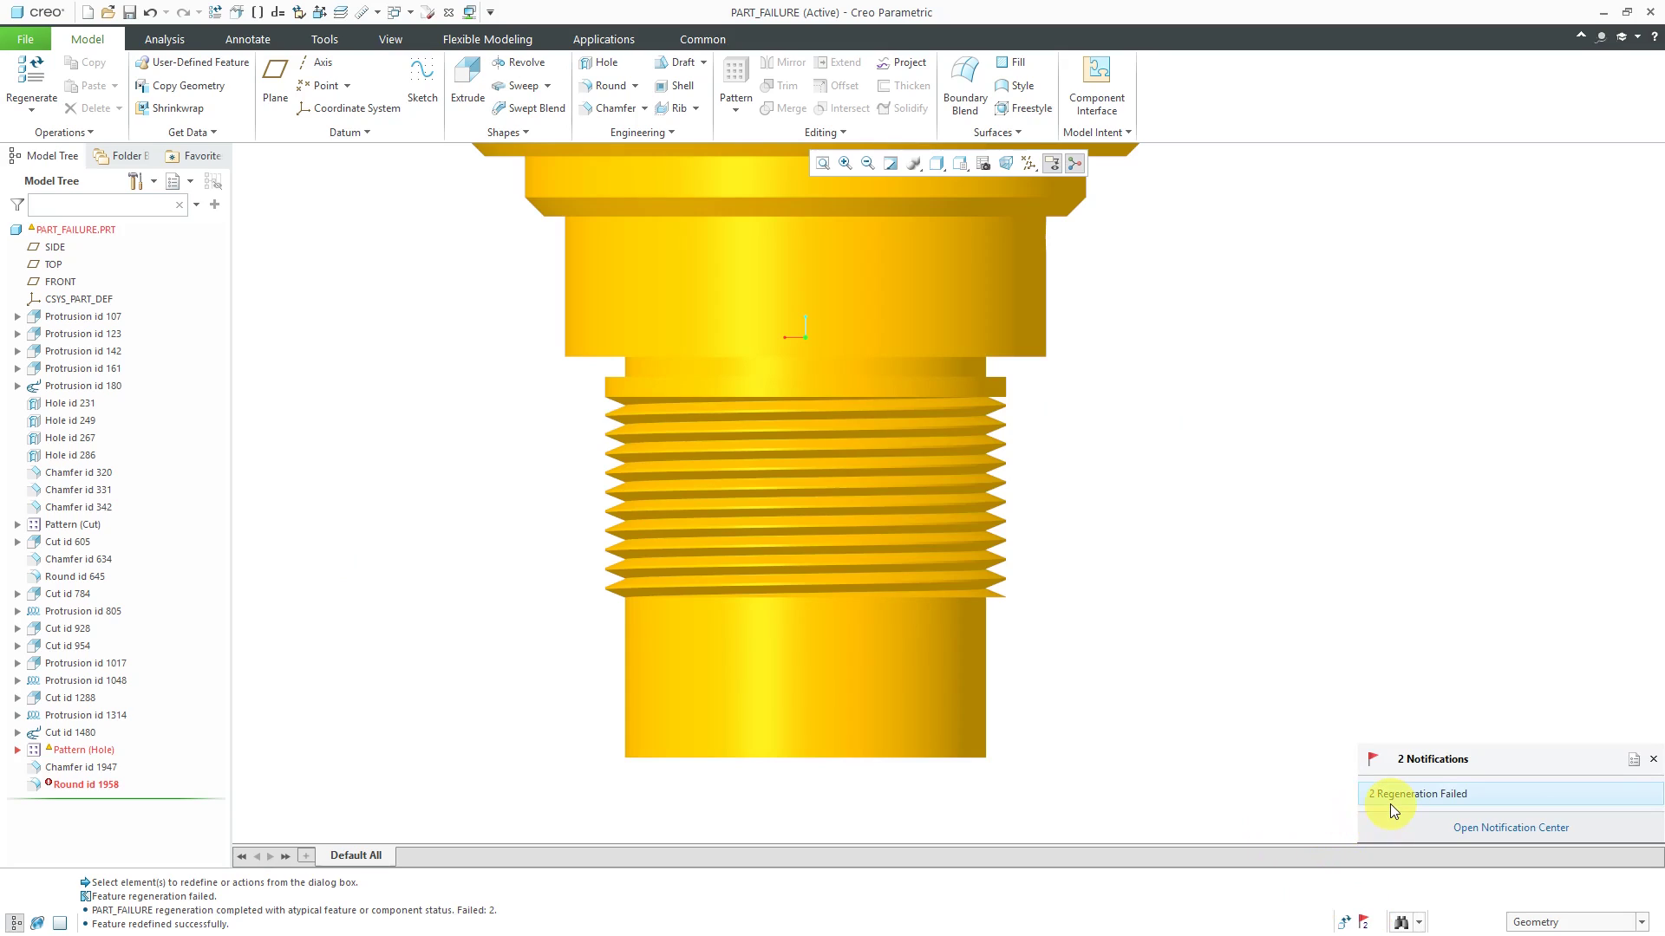
pyautogui.click(17, 750)
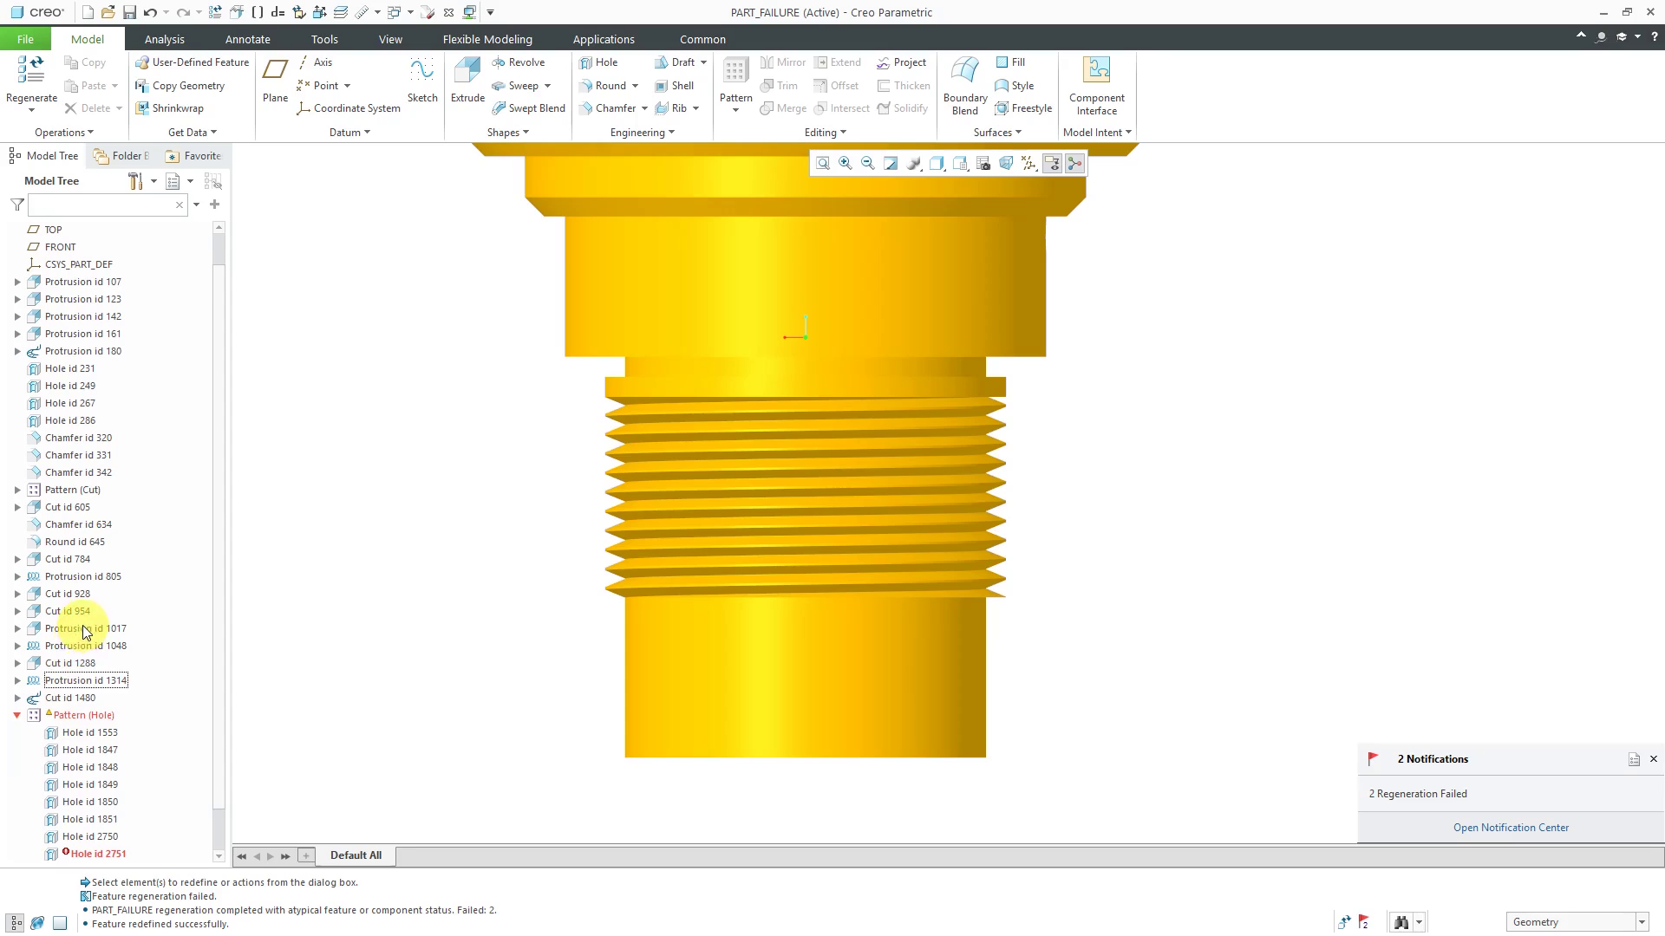
pyautogui.scroll(-2, 82, 626)
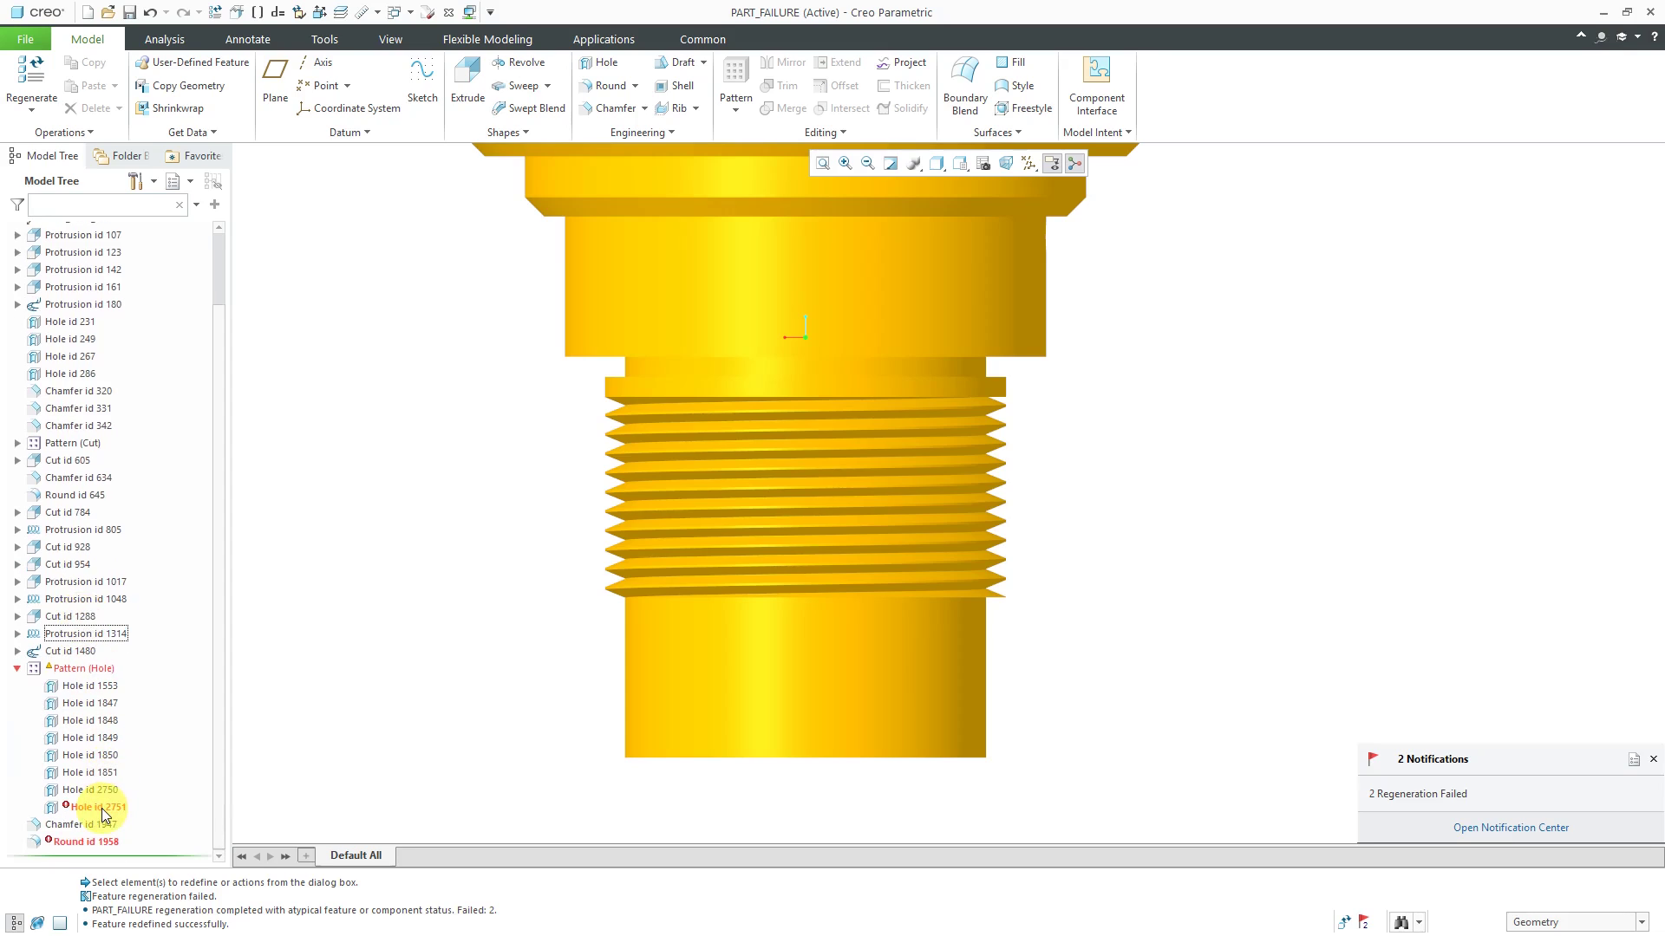
pyautogui.scroll(5, 939, 640)
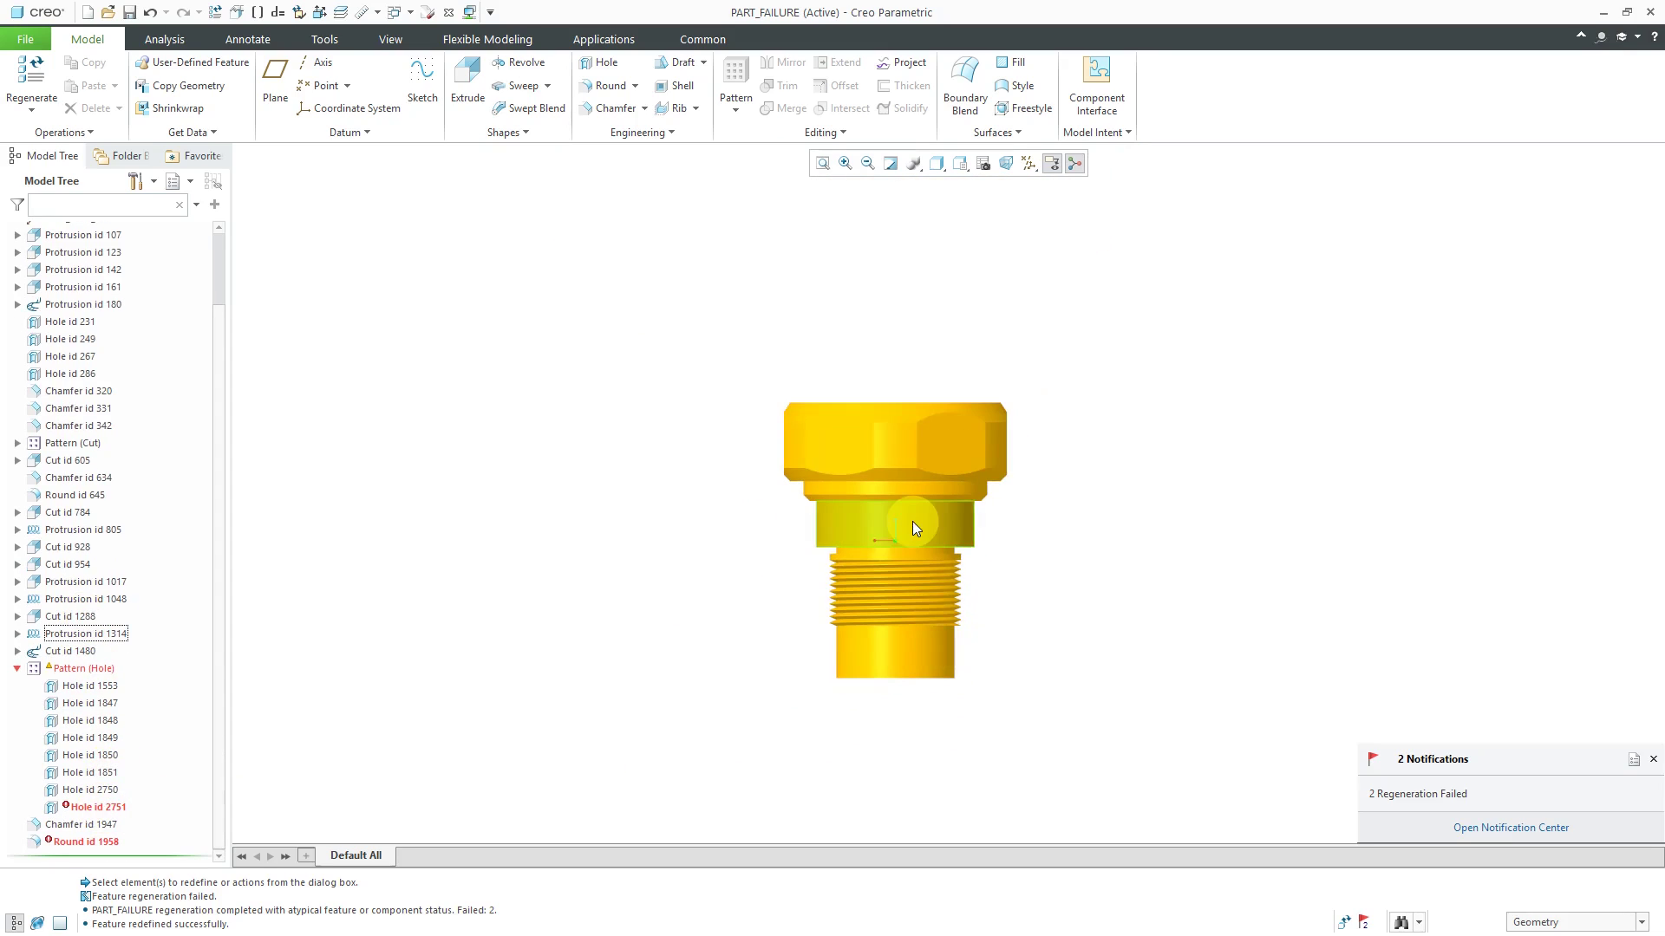
pyautogui.moveTo(912, 522); pyautogui.dragTo(886, 616, button='middle')
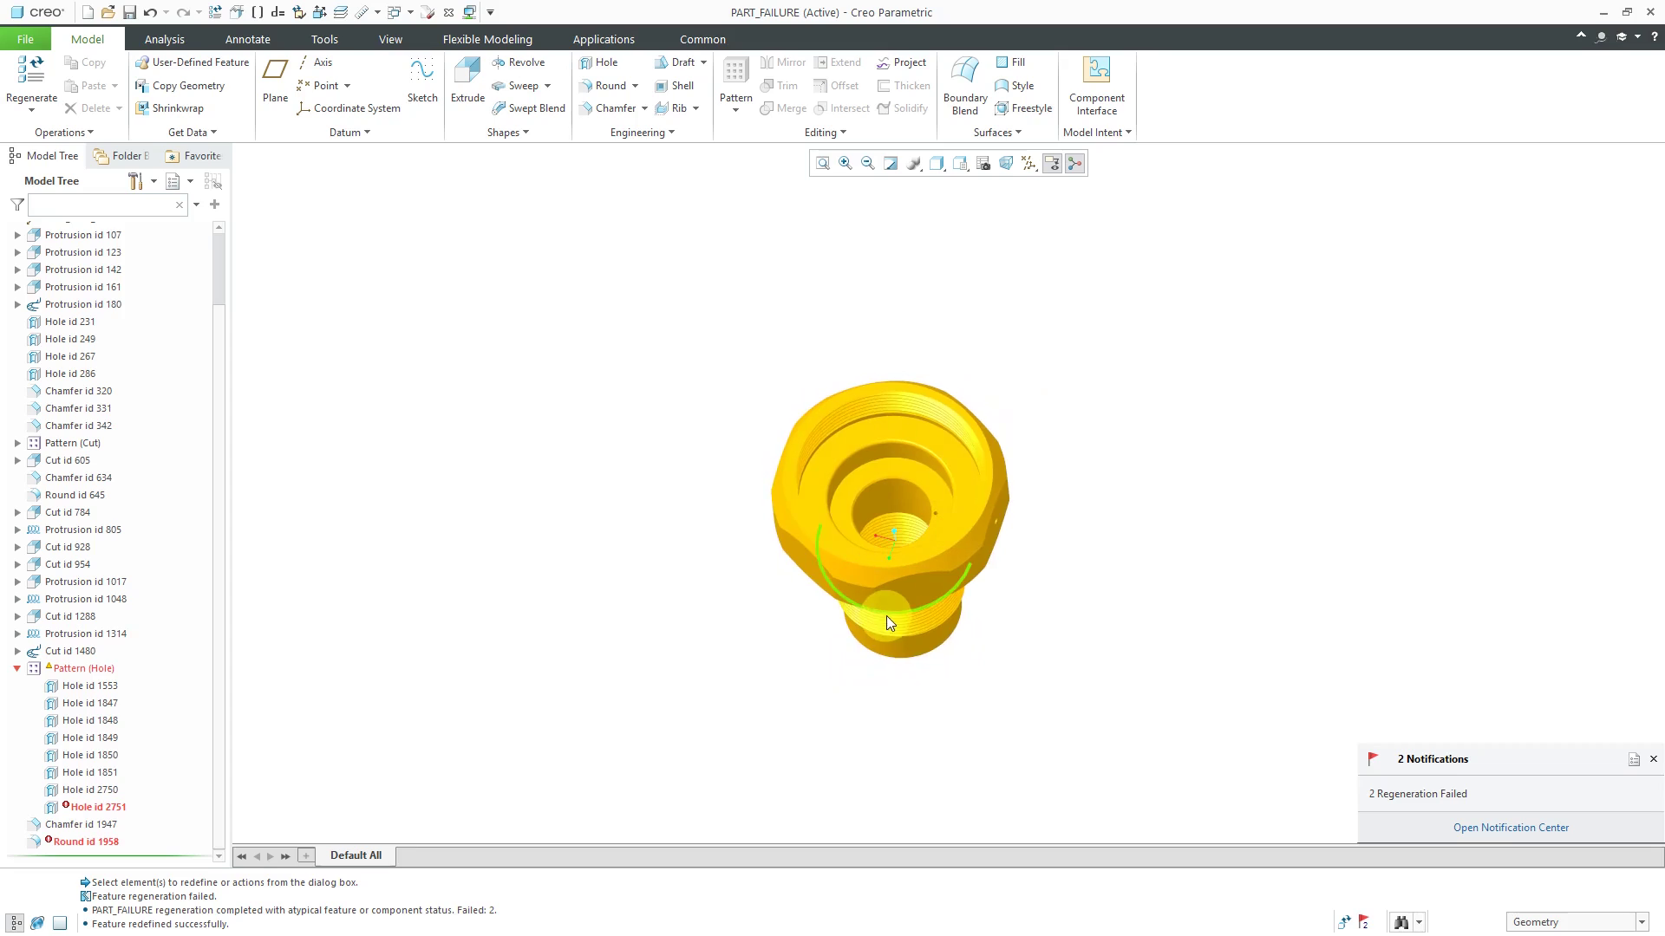
# Step: Open the feature information report for Pattern (Hole) and review its element data and pattern dimensions
pyautogui.click(85, 669)
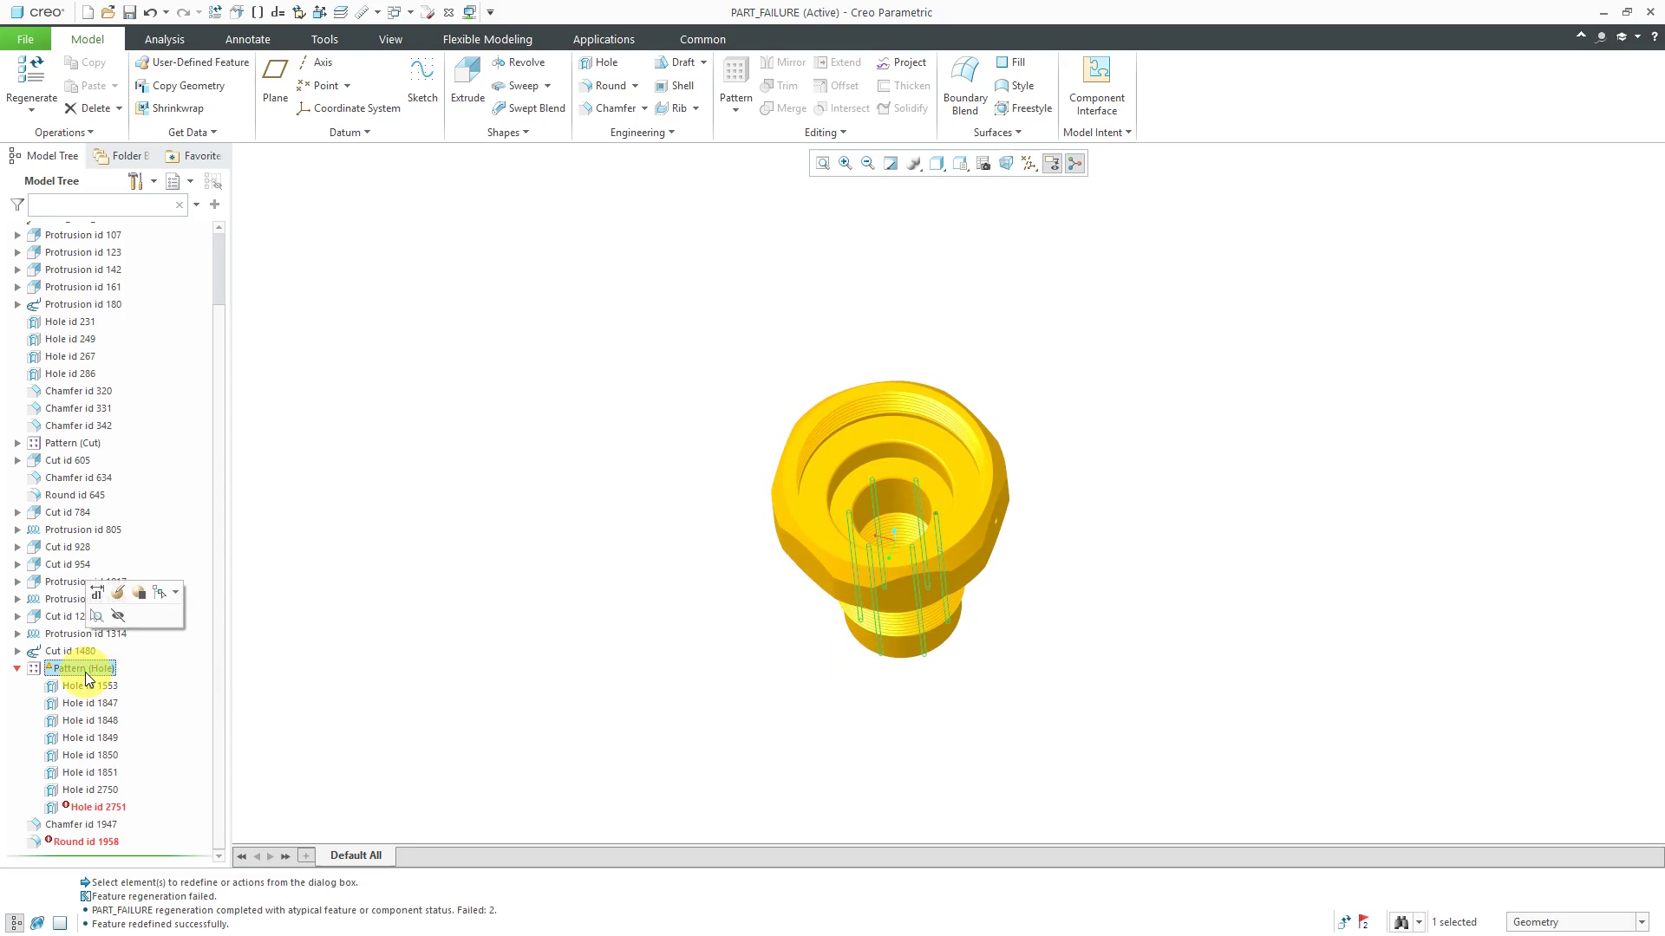
pyautogui.rightClick(85, 672)
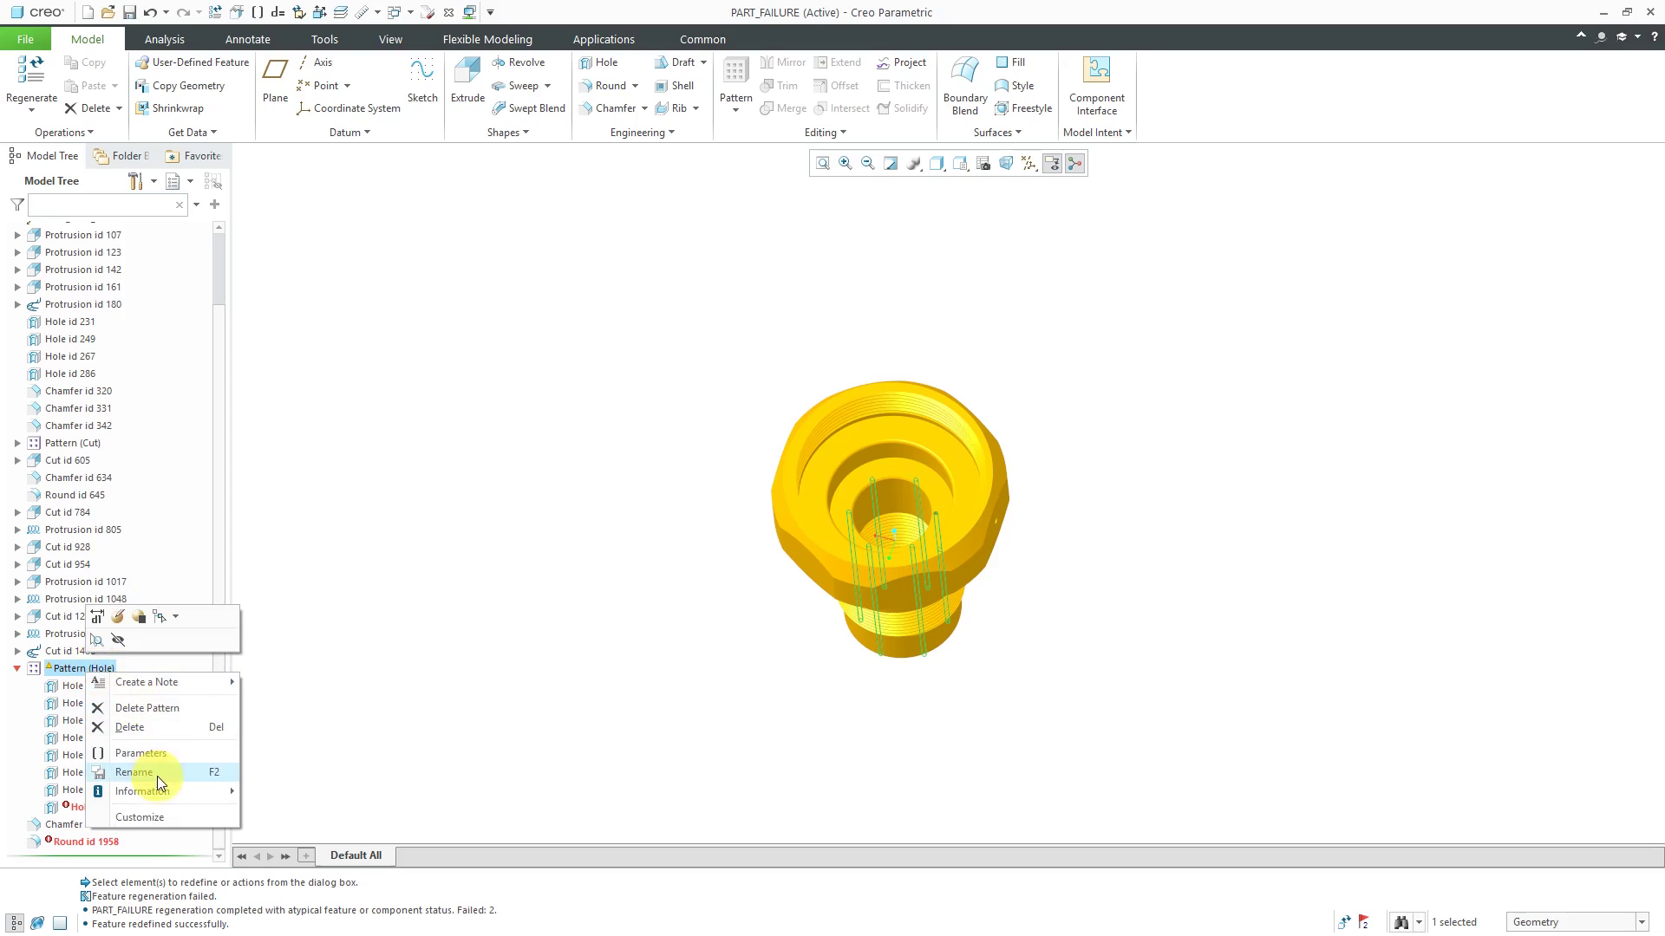
pyautogui.moveTo(162, 791)
pyautogui.click(305, 793)
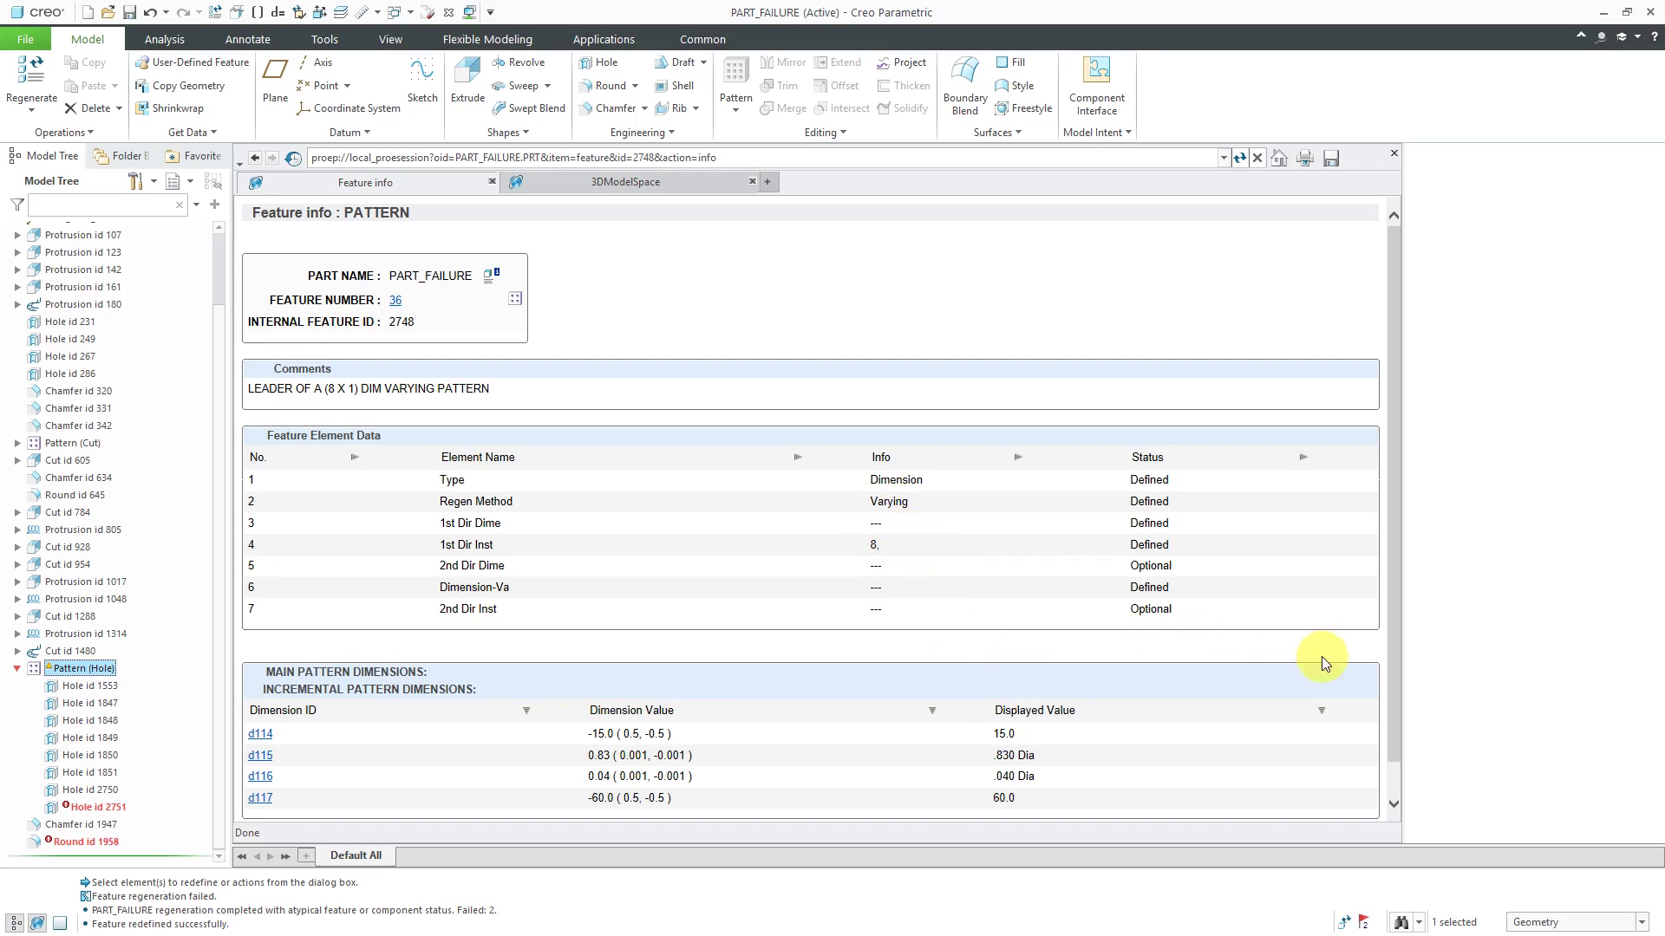
pyautogui.scroll(-1, 1330, 657)
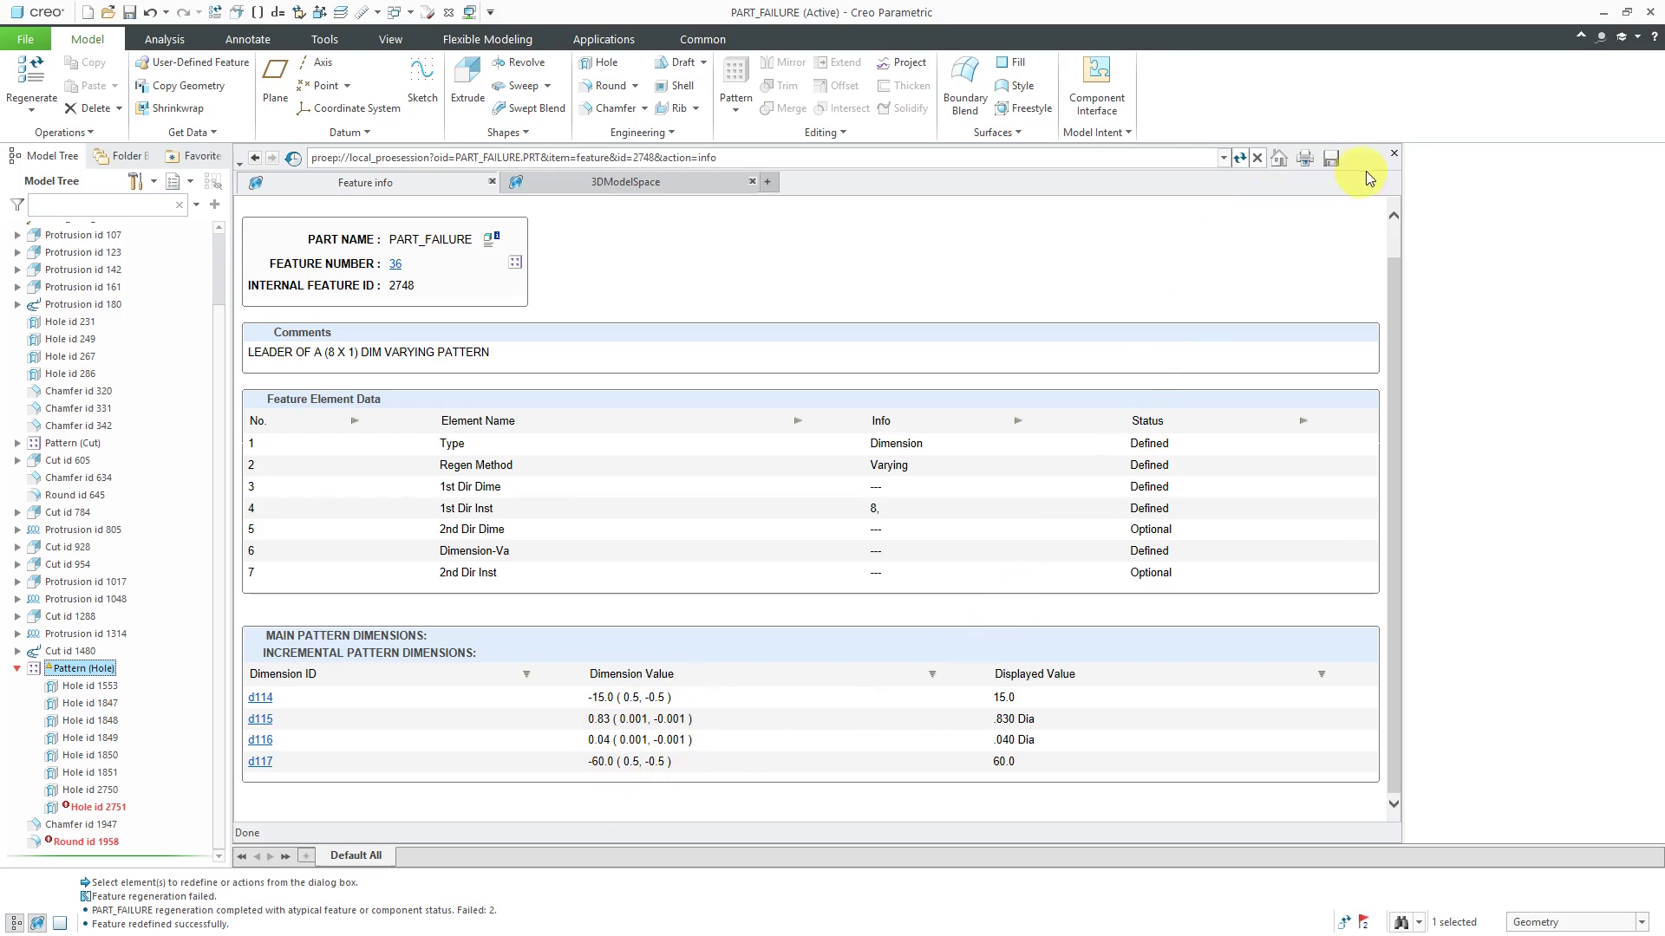
# Step: Close the feature report, open Pattern (Hole) for redefinition and inspect the pattern member positions around the bore
pyautogui.click(1394, 153)
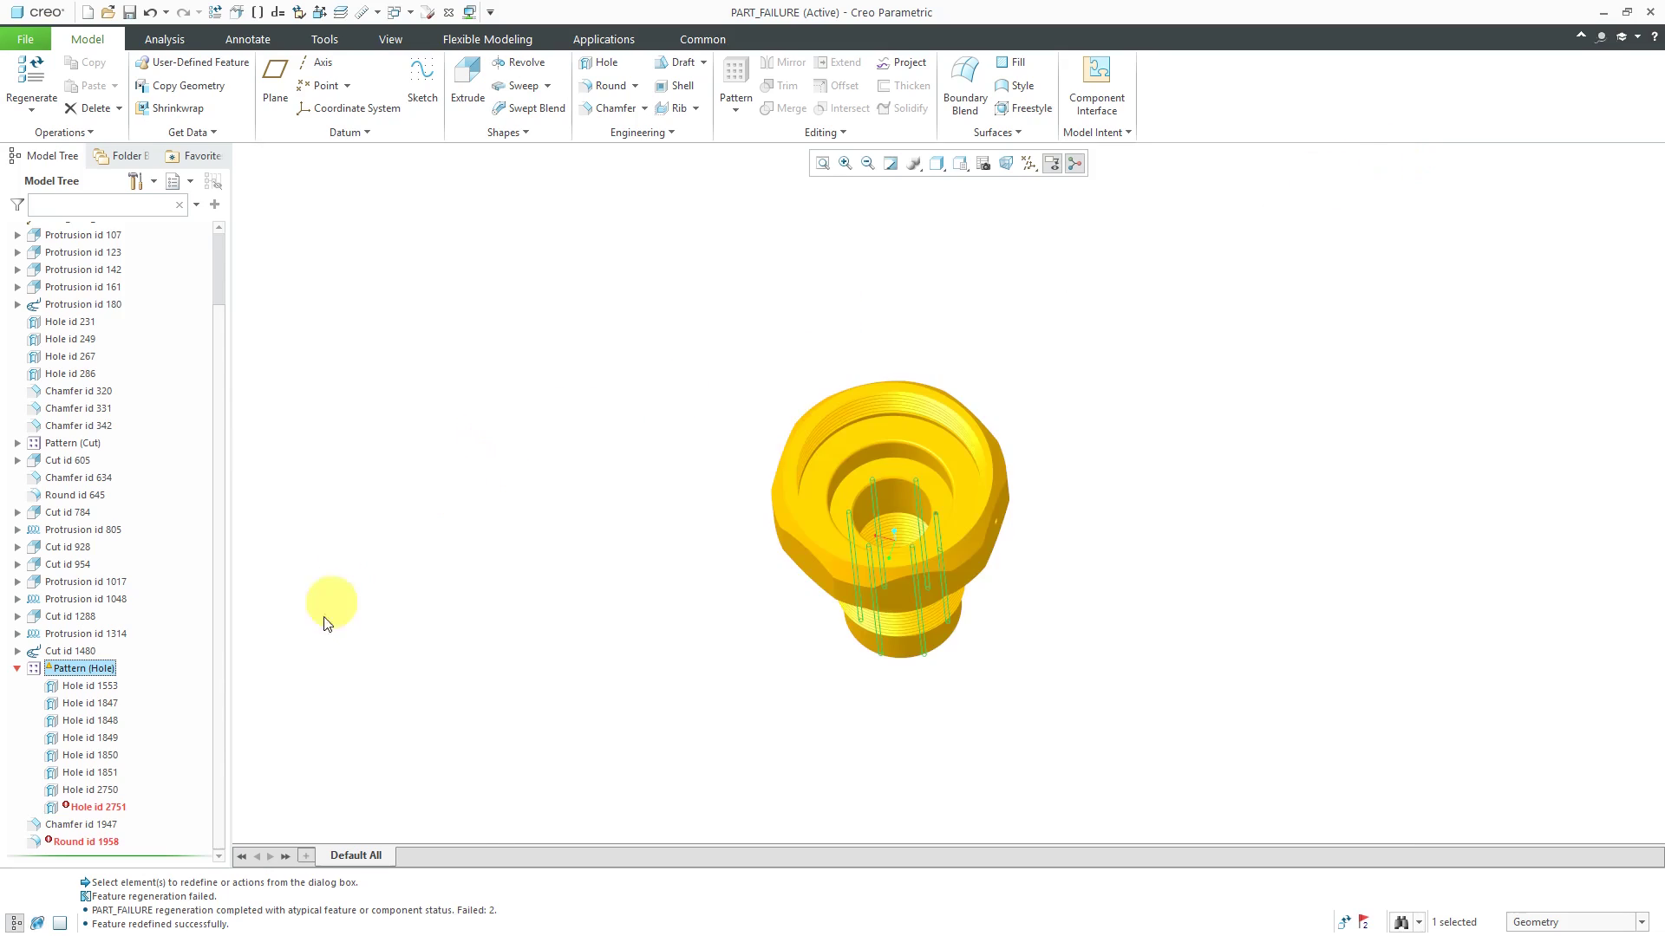
pyautogui.rightClick(104, 668)
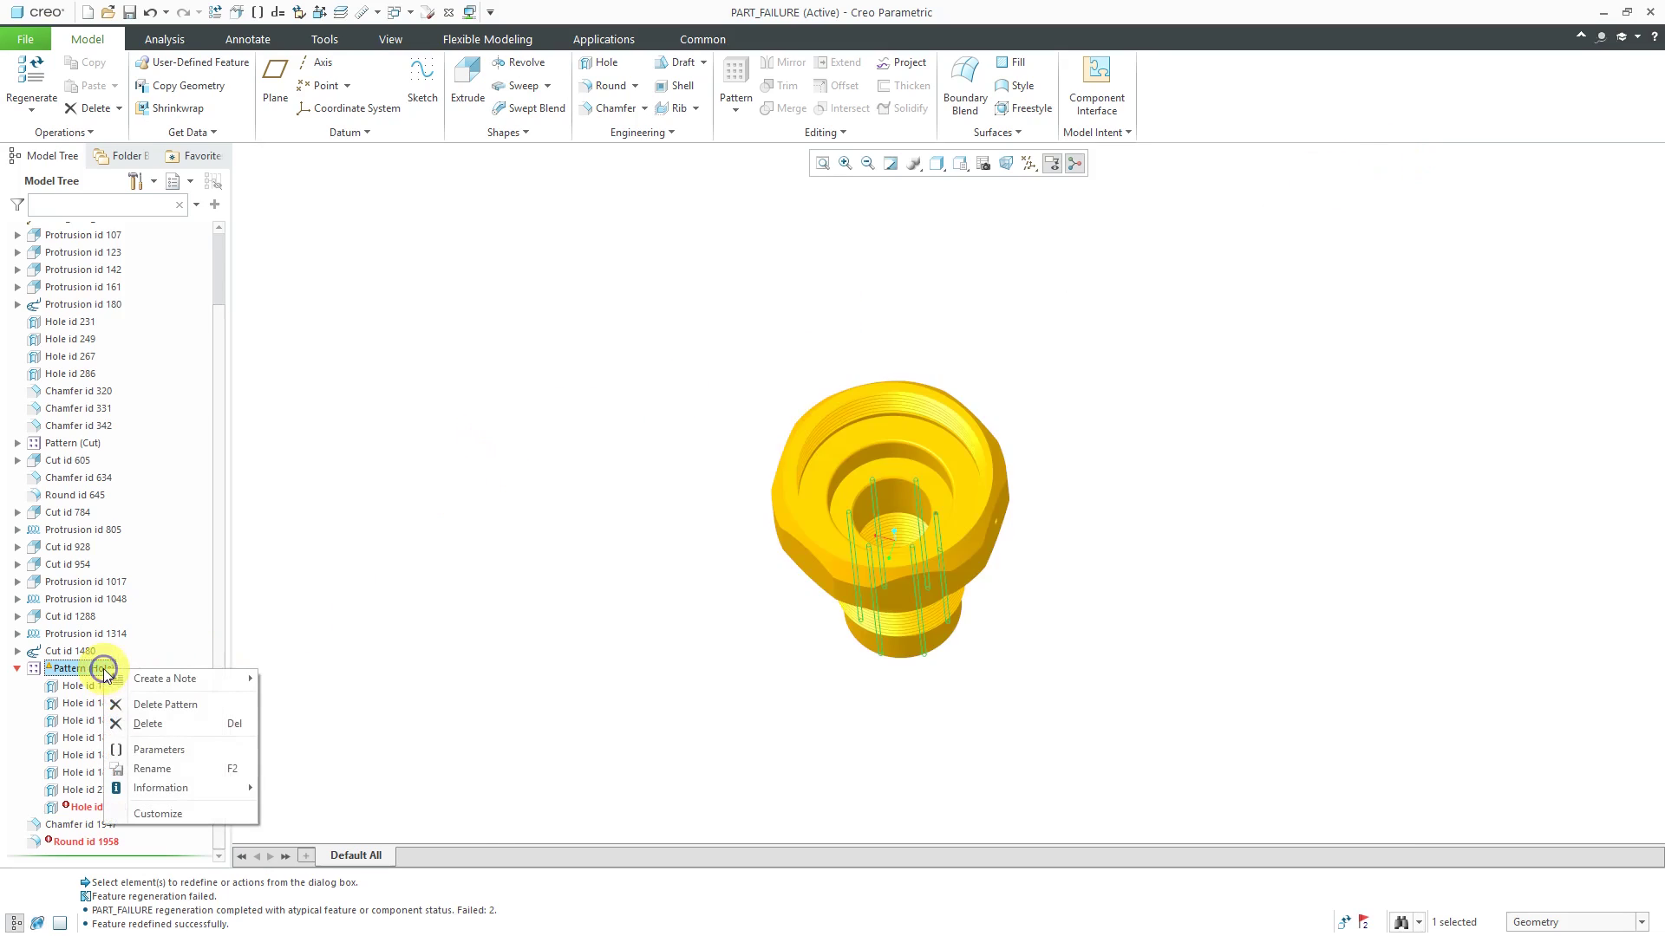
pyautogui.click(137, 616)
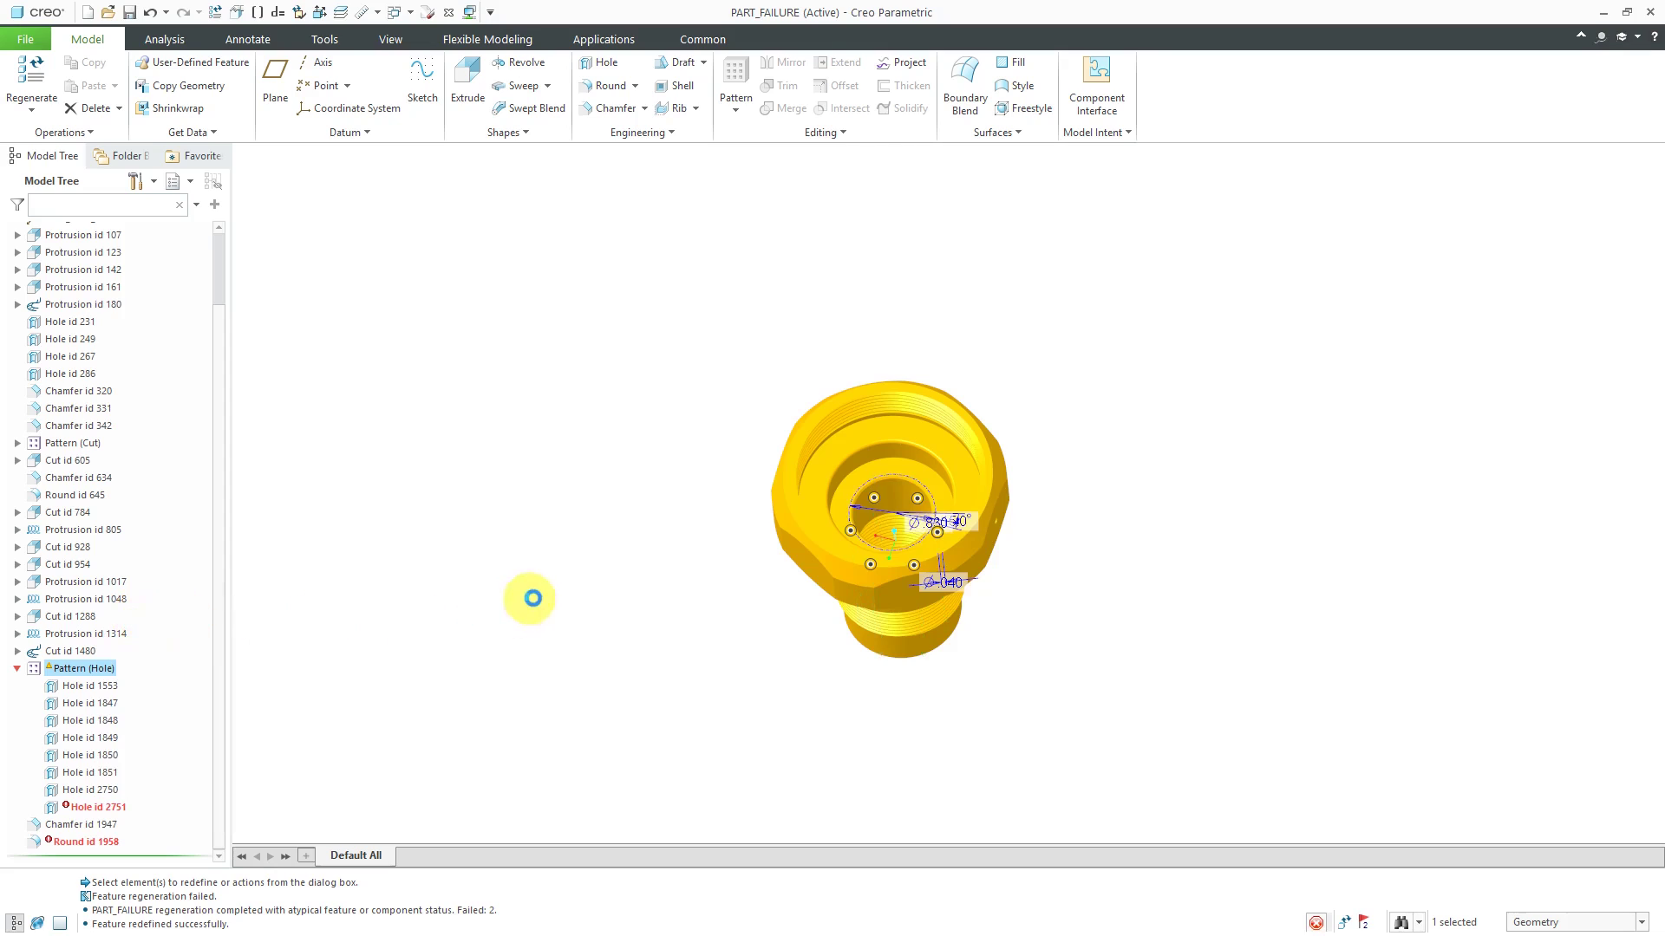
pyautogui.scroll(3, 935, 524)
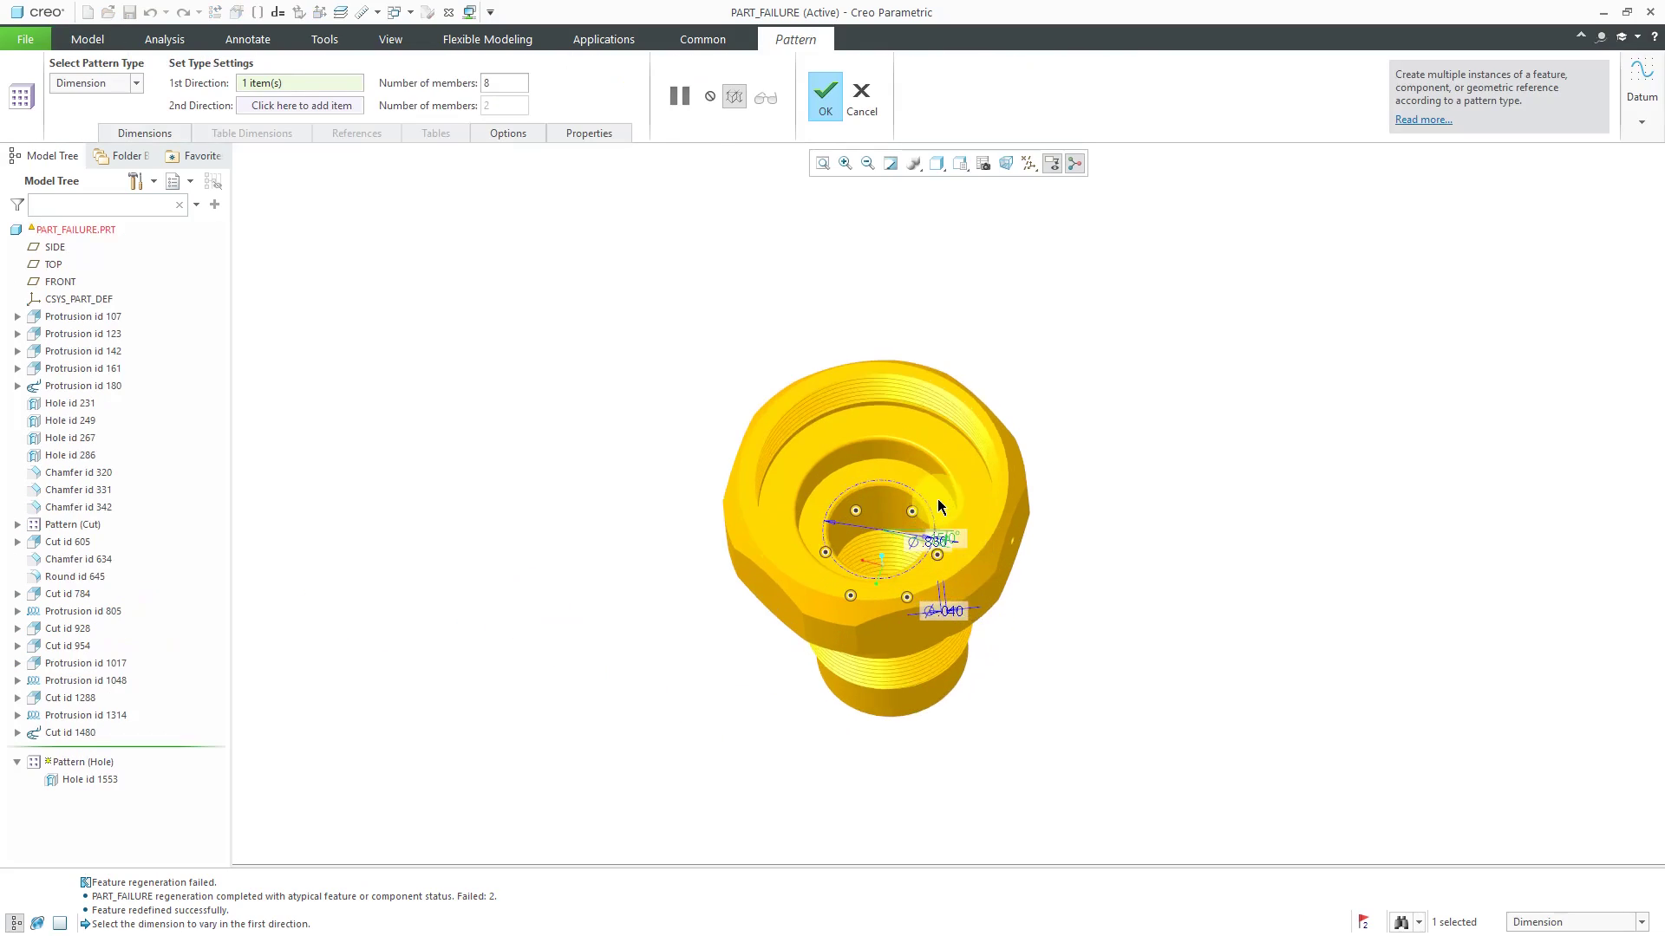
pyautogui.moveTo(969, 544); pyautogui.dragTo(940, 674, button='middle')
pyautogui.click(472, 477)
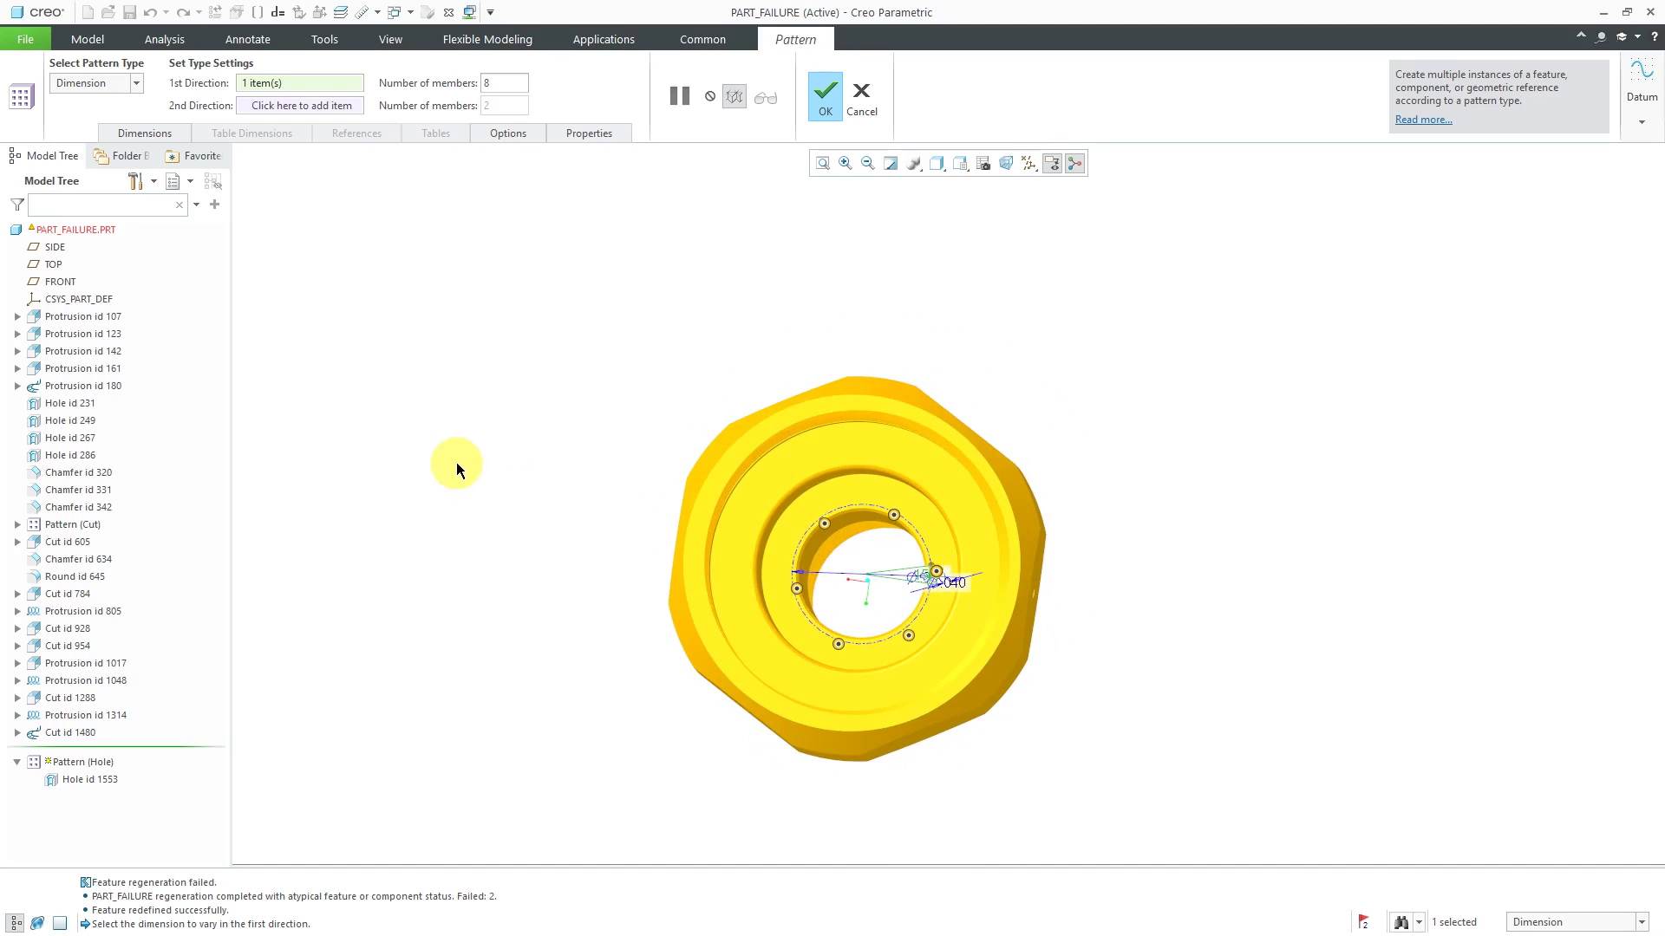
pyautogui.click(924, 576)
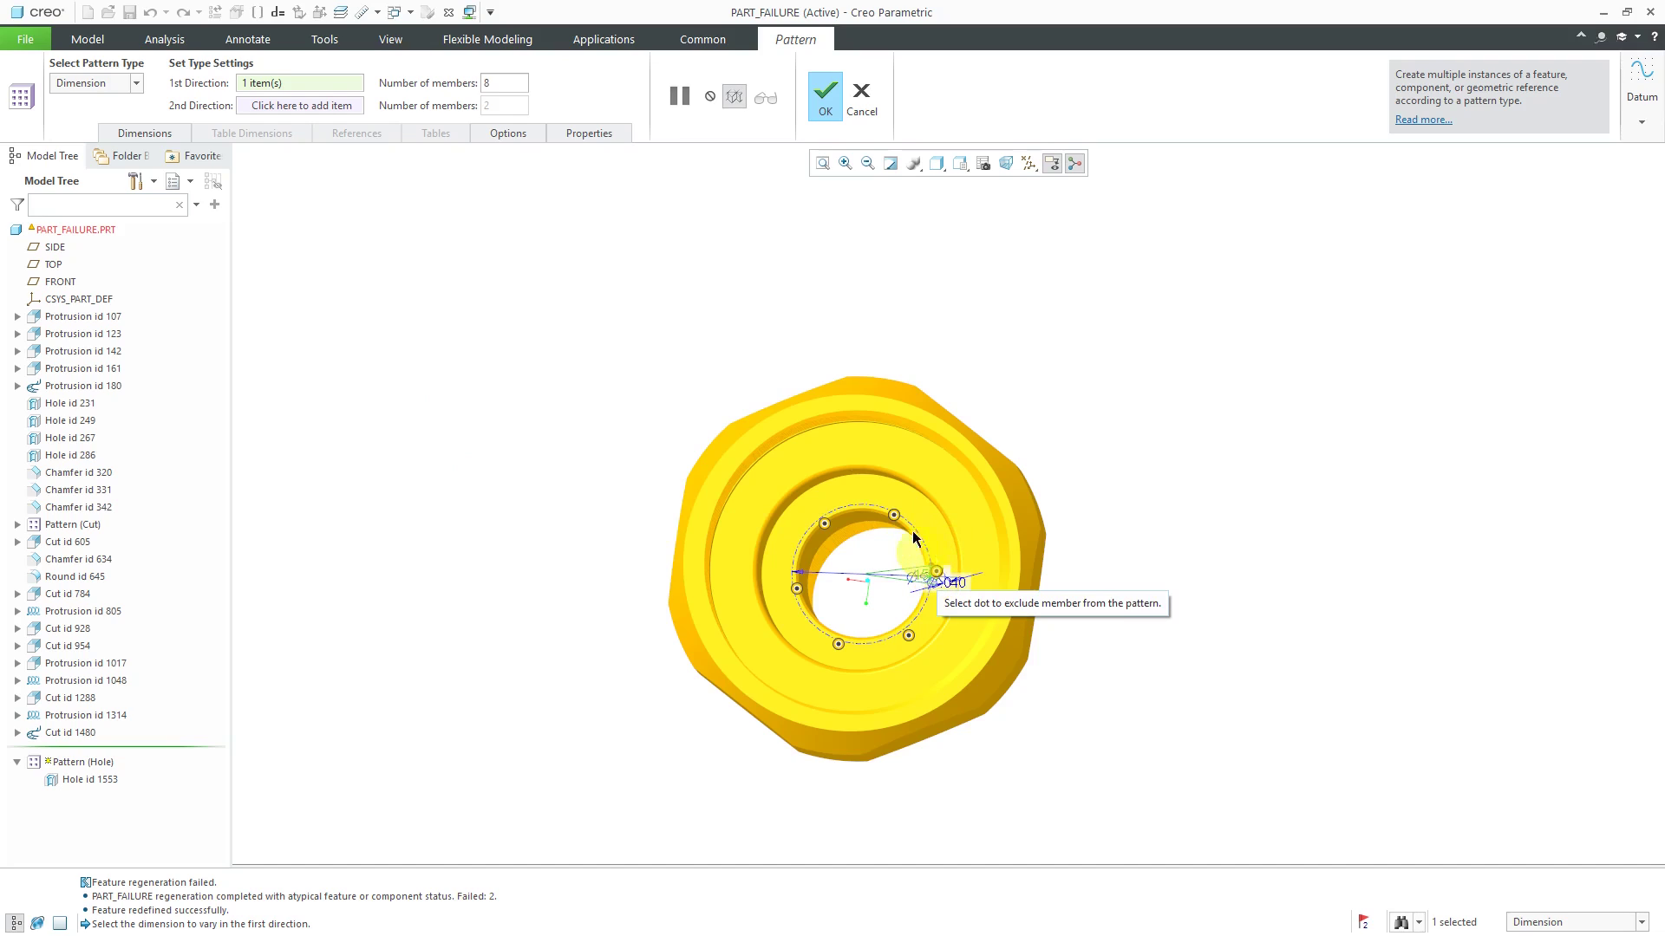
pyautogui.click(895, 621)
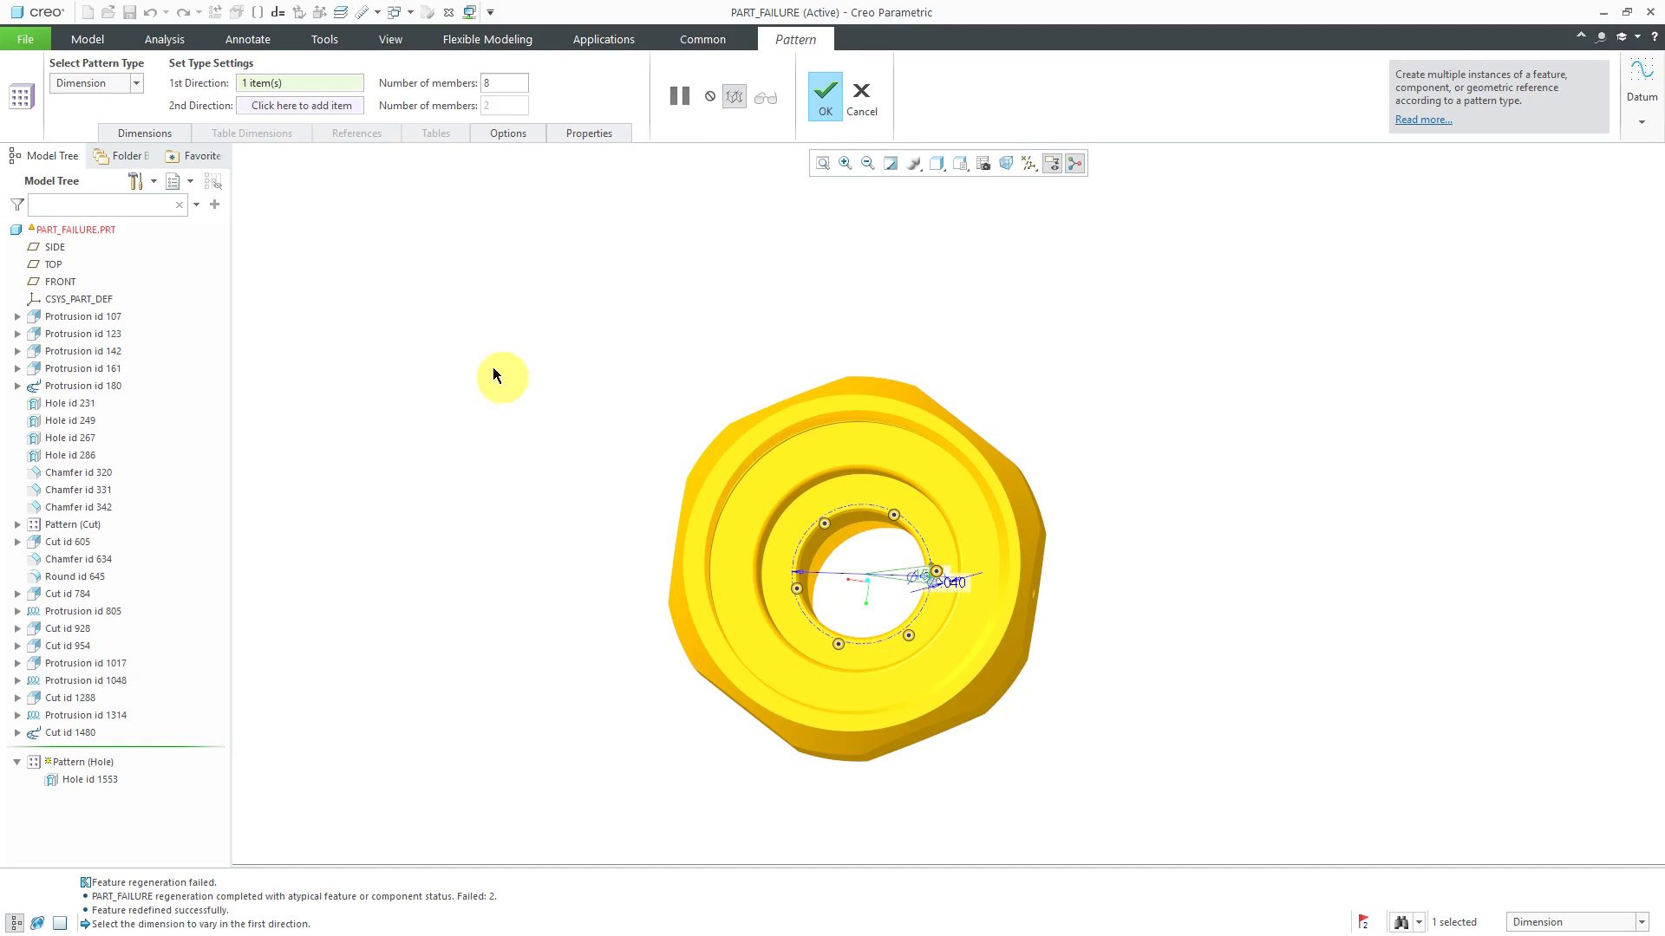
# Step: Review the hole pattern's first-direction dimension and increment, and check the available regeneration options
pyautogui.click(150, 135)
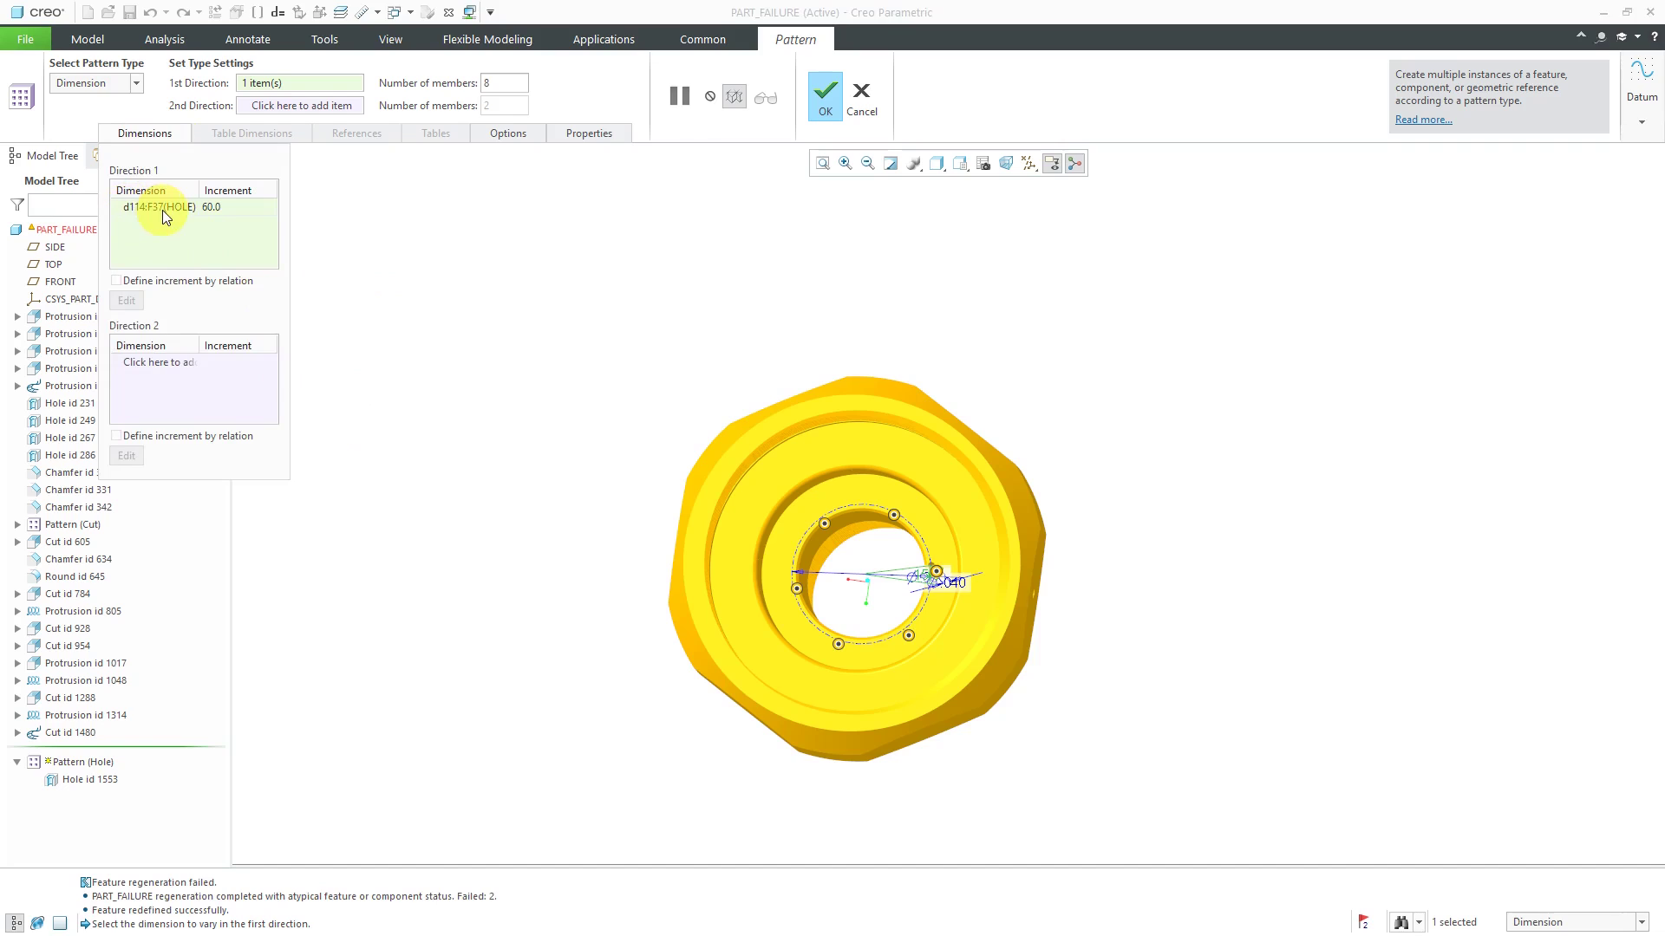
pyautogui.moveTo(900, 576); pyautogui.dragTo(967, 585, button='middle')
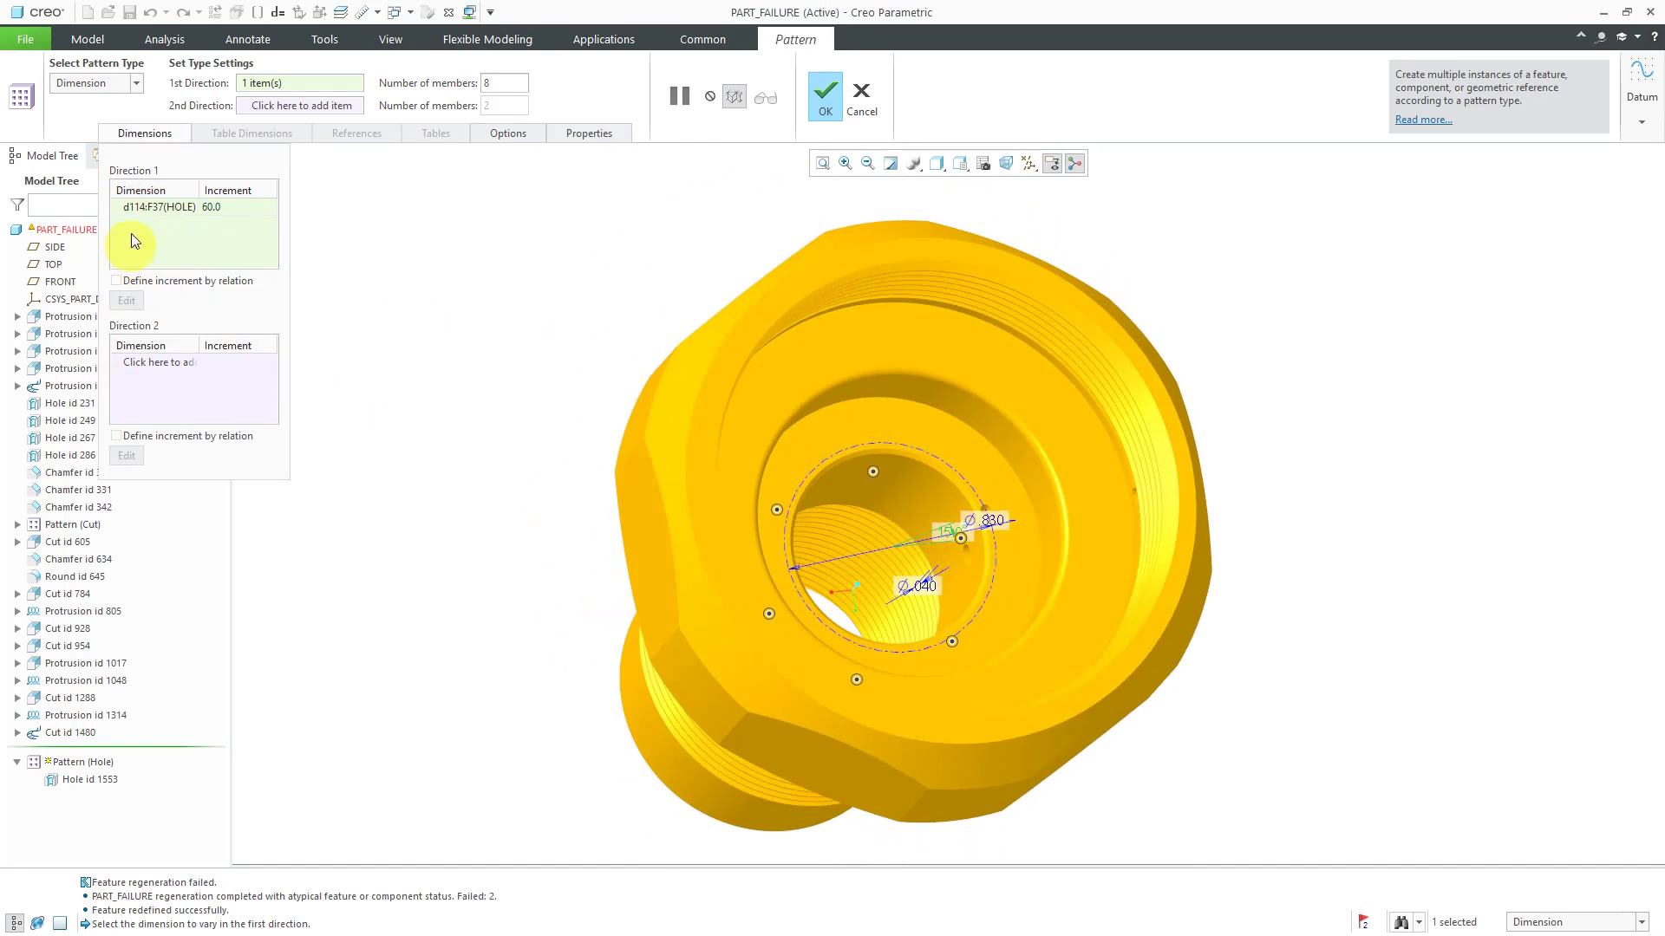
pyautogui.click(141, 208)
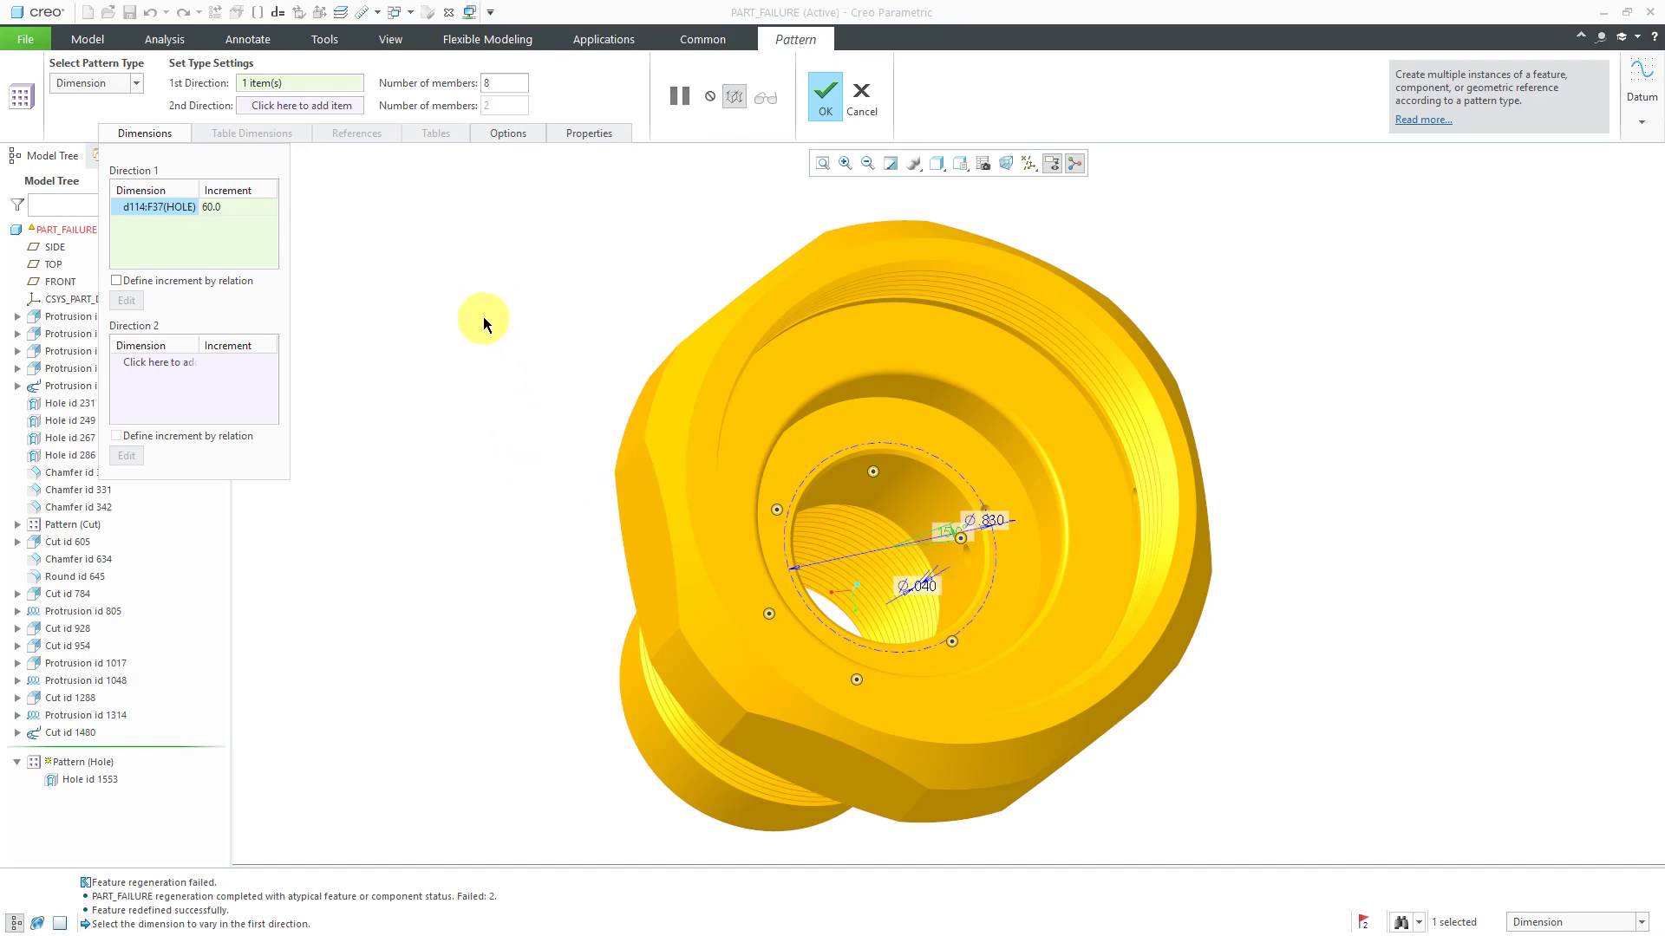
pyautogui.click(520, 135)
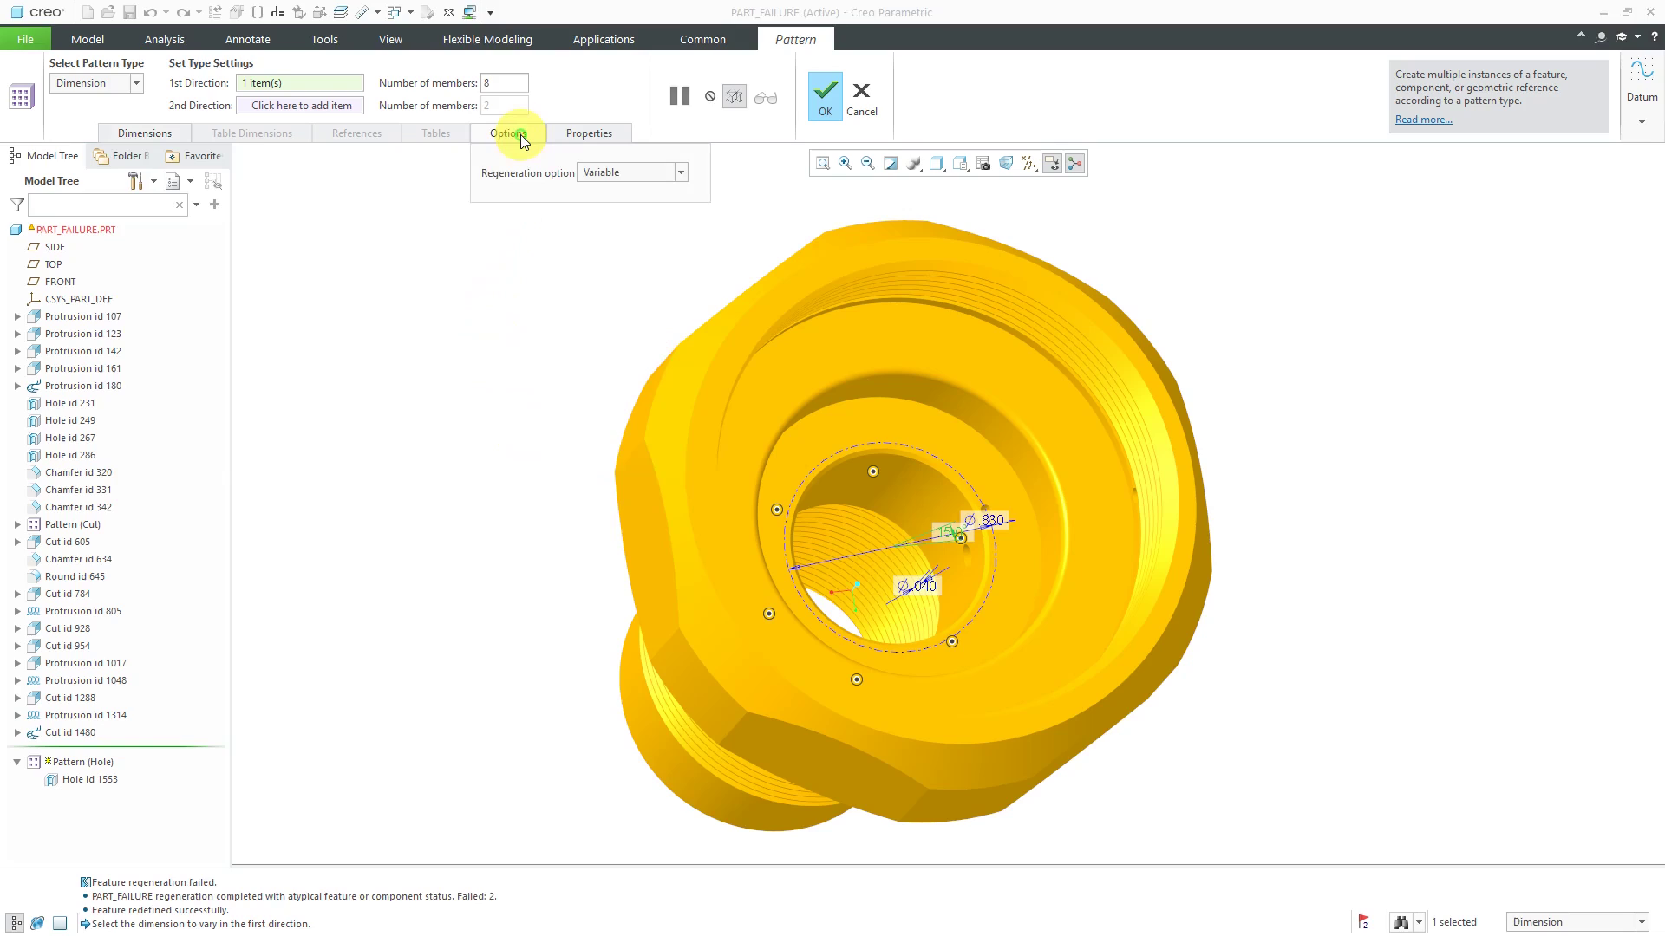
pyautogui.click(683, 173)
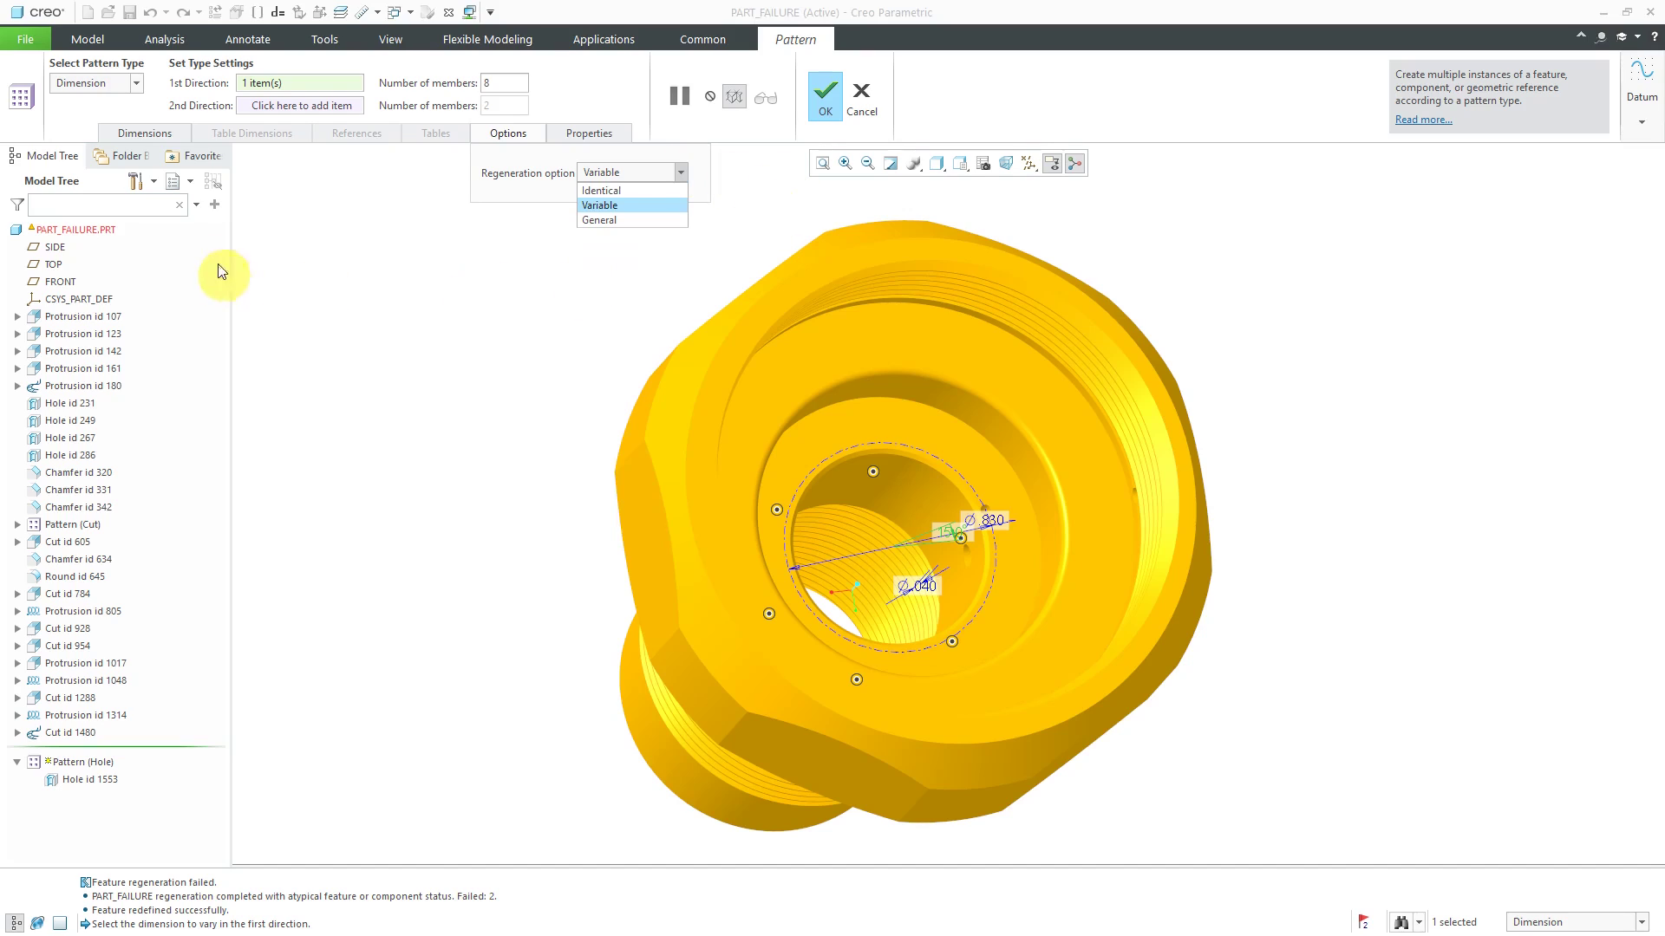
pyautogui.click(141, 133)
pyautogui.click(141, 132)
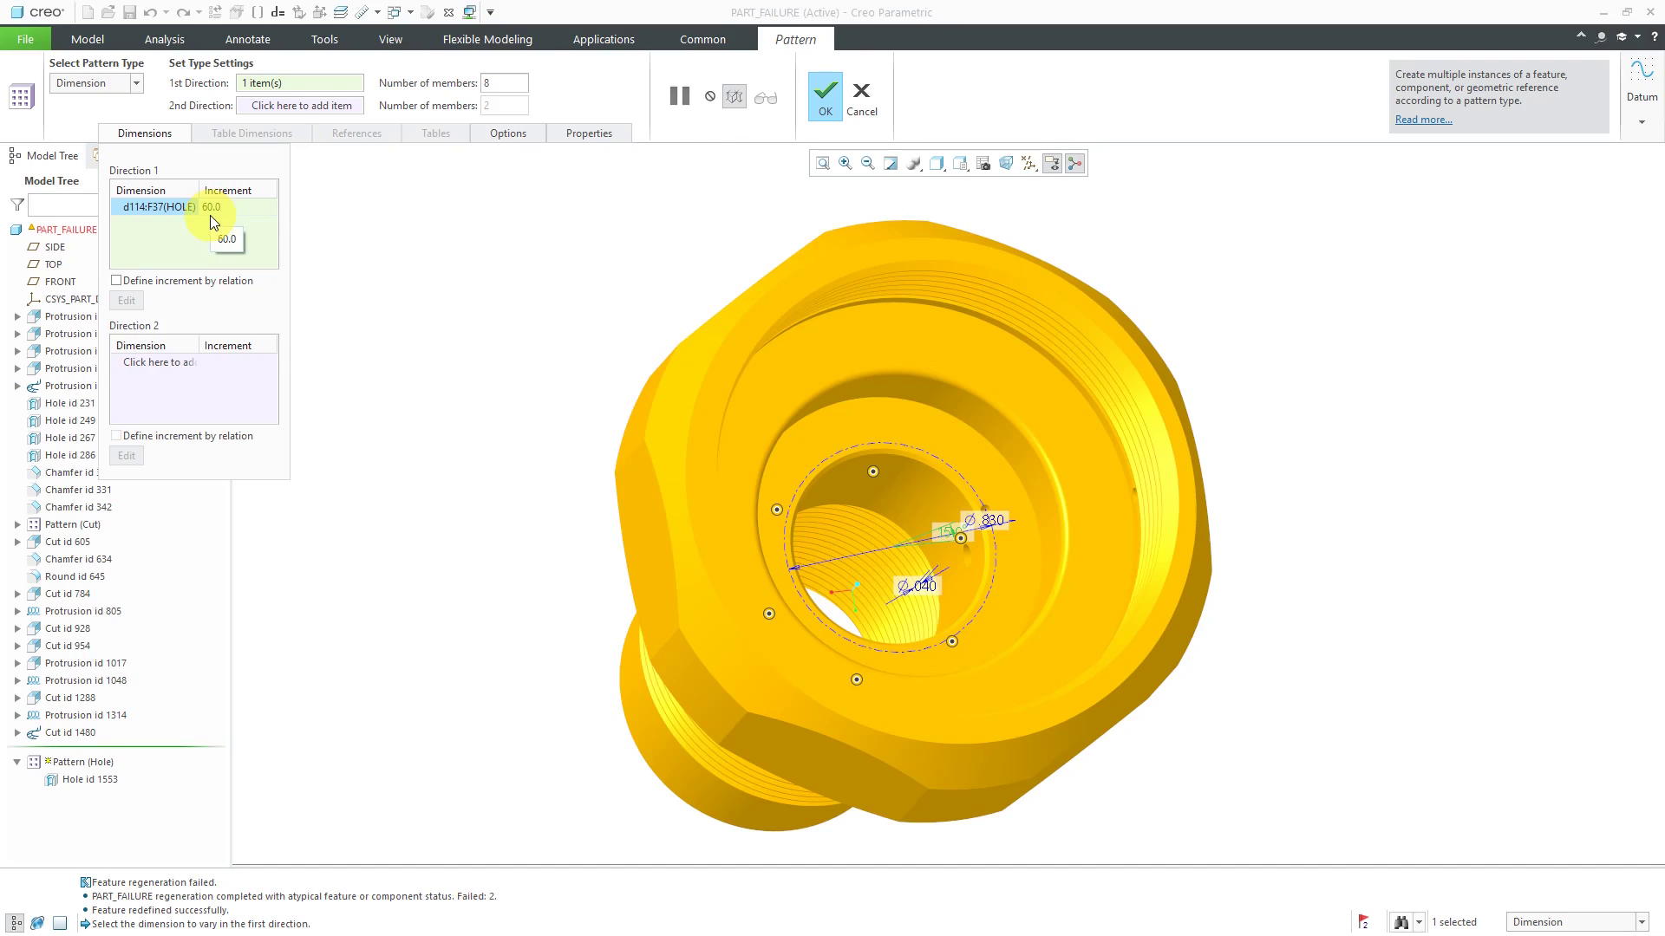
# Step: Set the hole pattern's first-direction number of members to 6, keep the Dimension pattern type and complete the redefinition
pyautogui.doubleClick(501, 83)
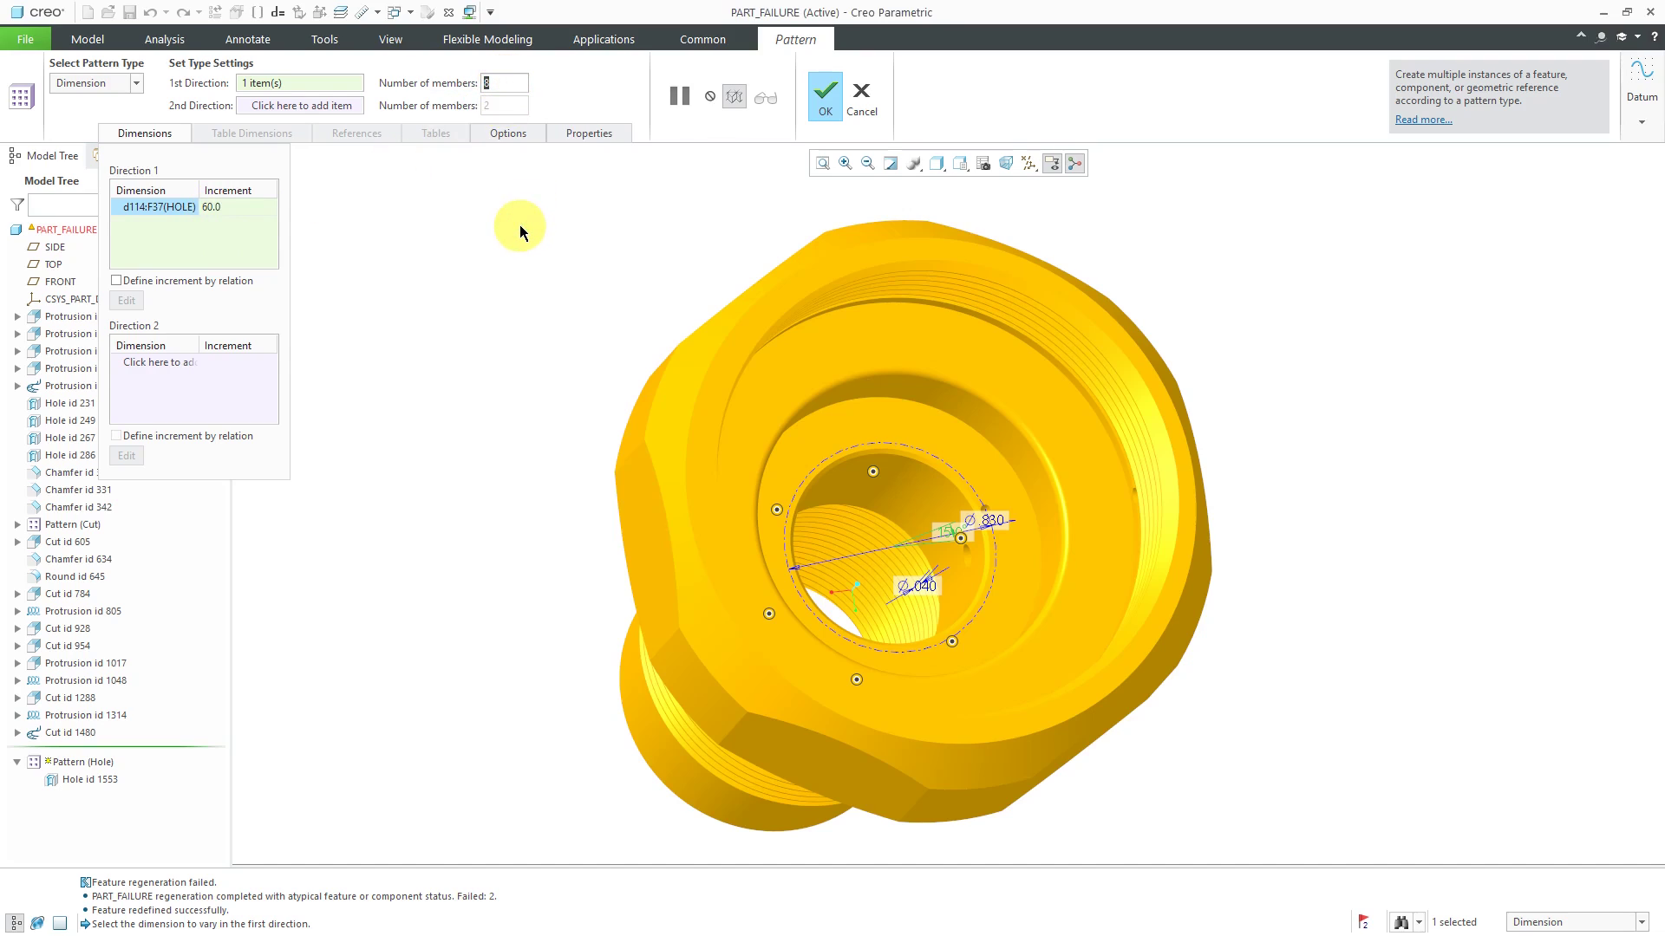
pyautogui.write('6')
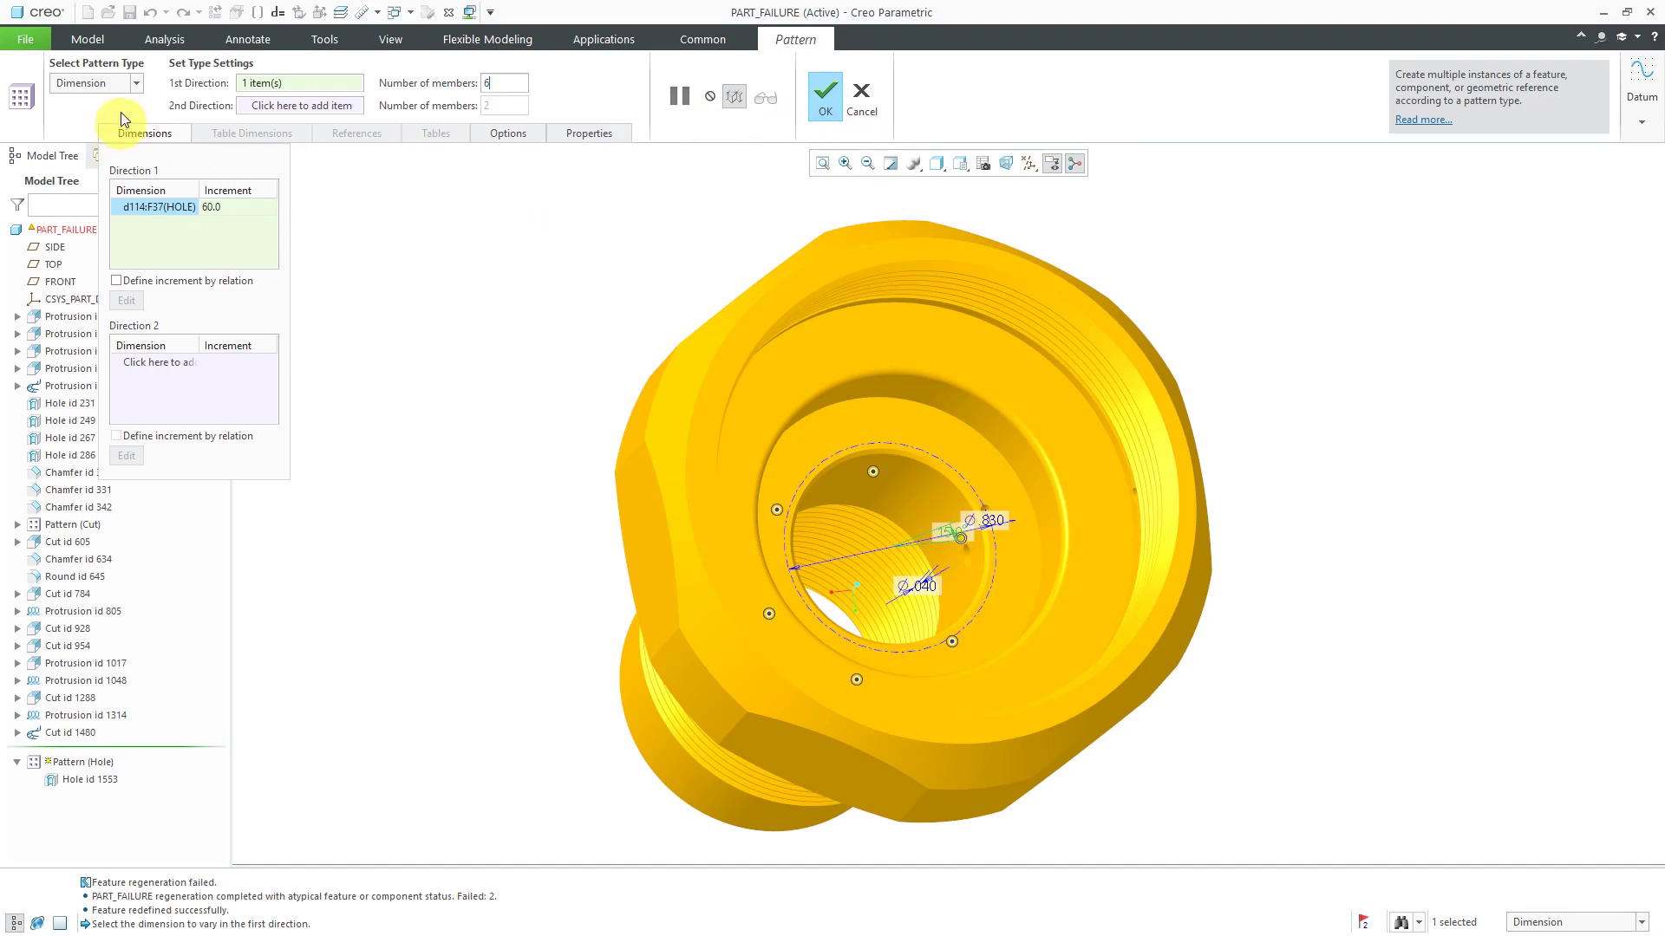
pyautogui.click(108, 83)
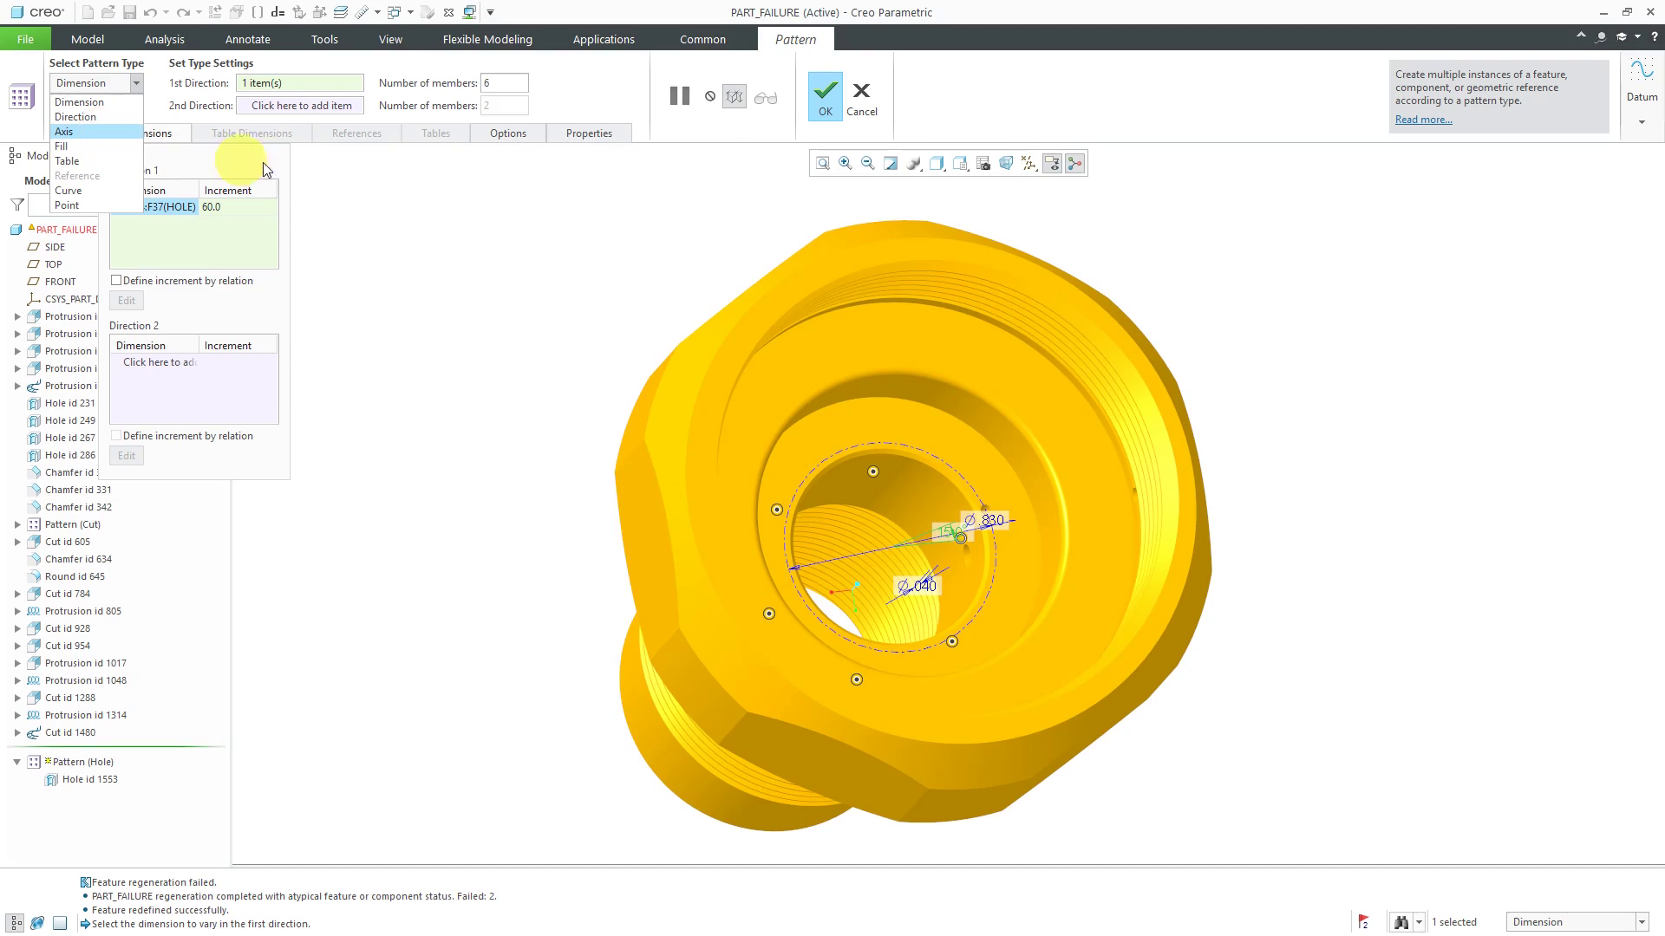
pyautogui.click(97, 103)
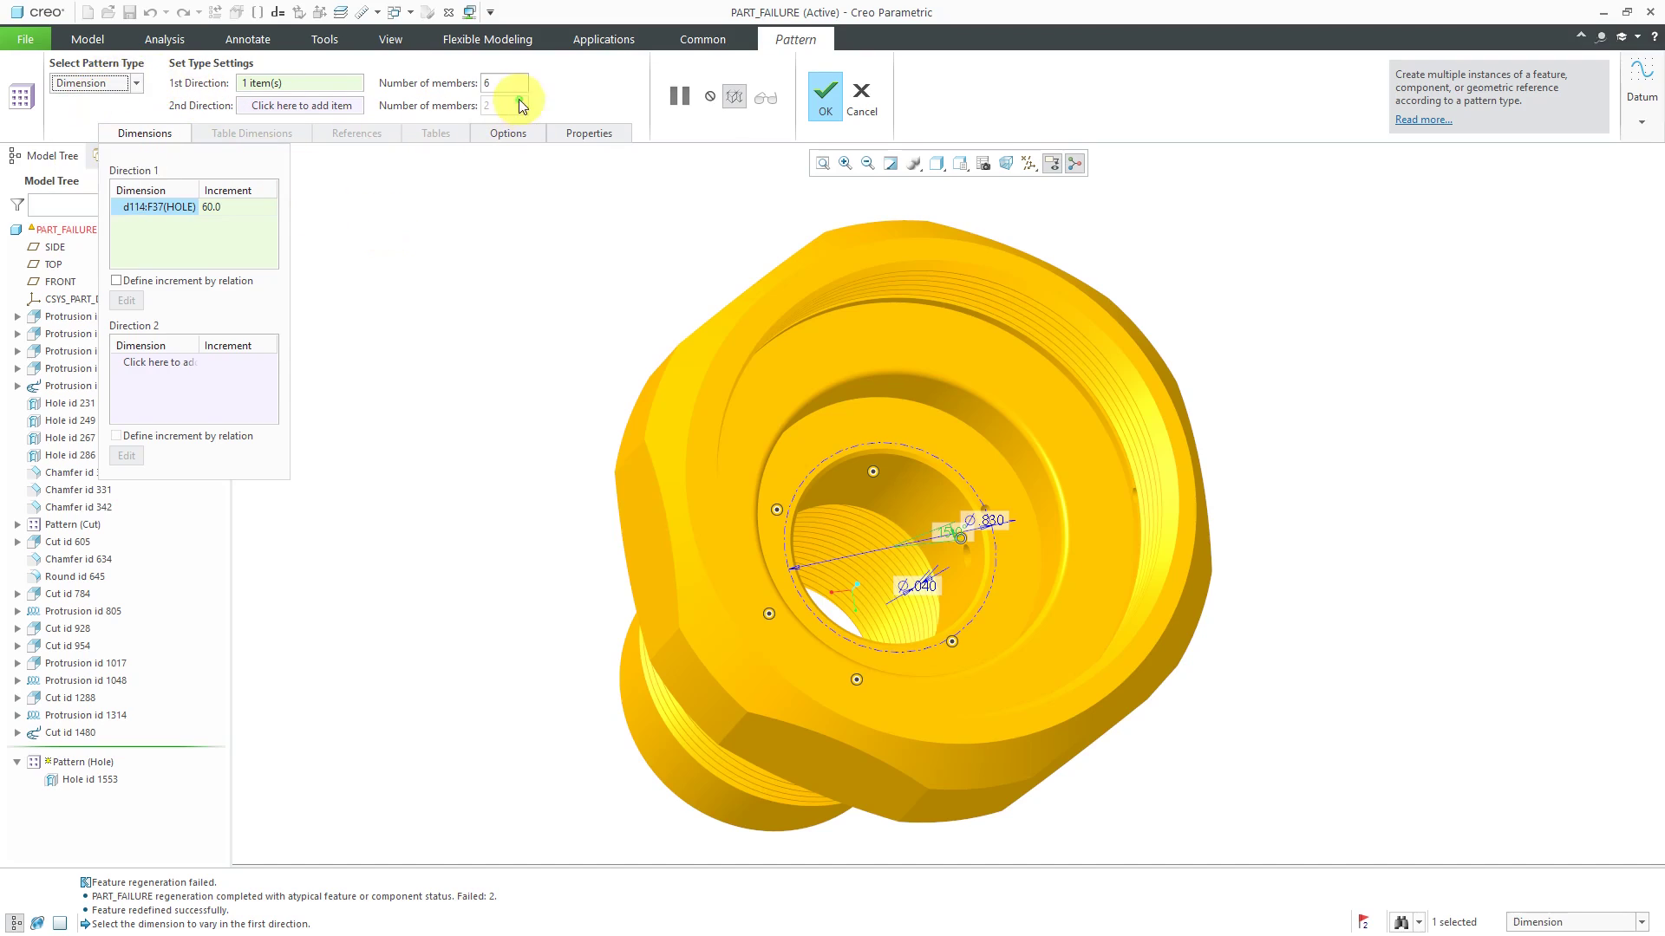
pyautogui.click(828, 103)
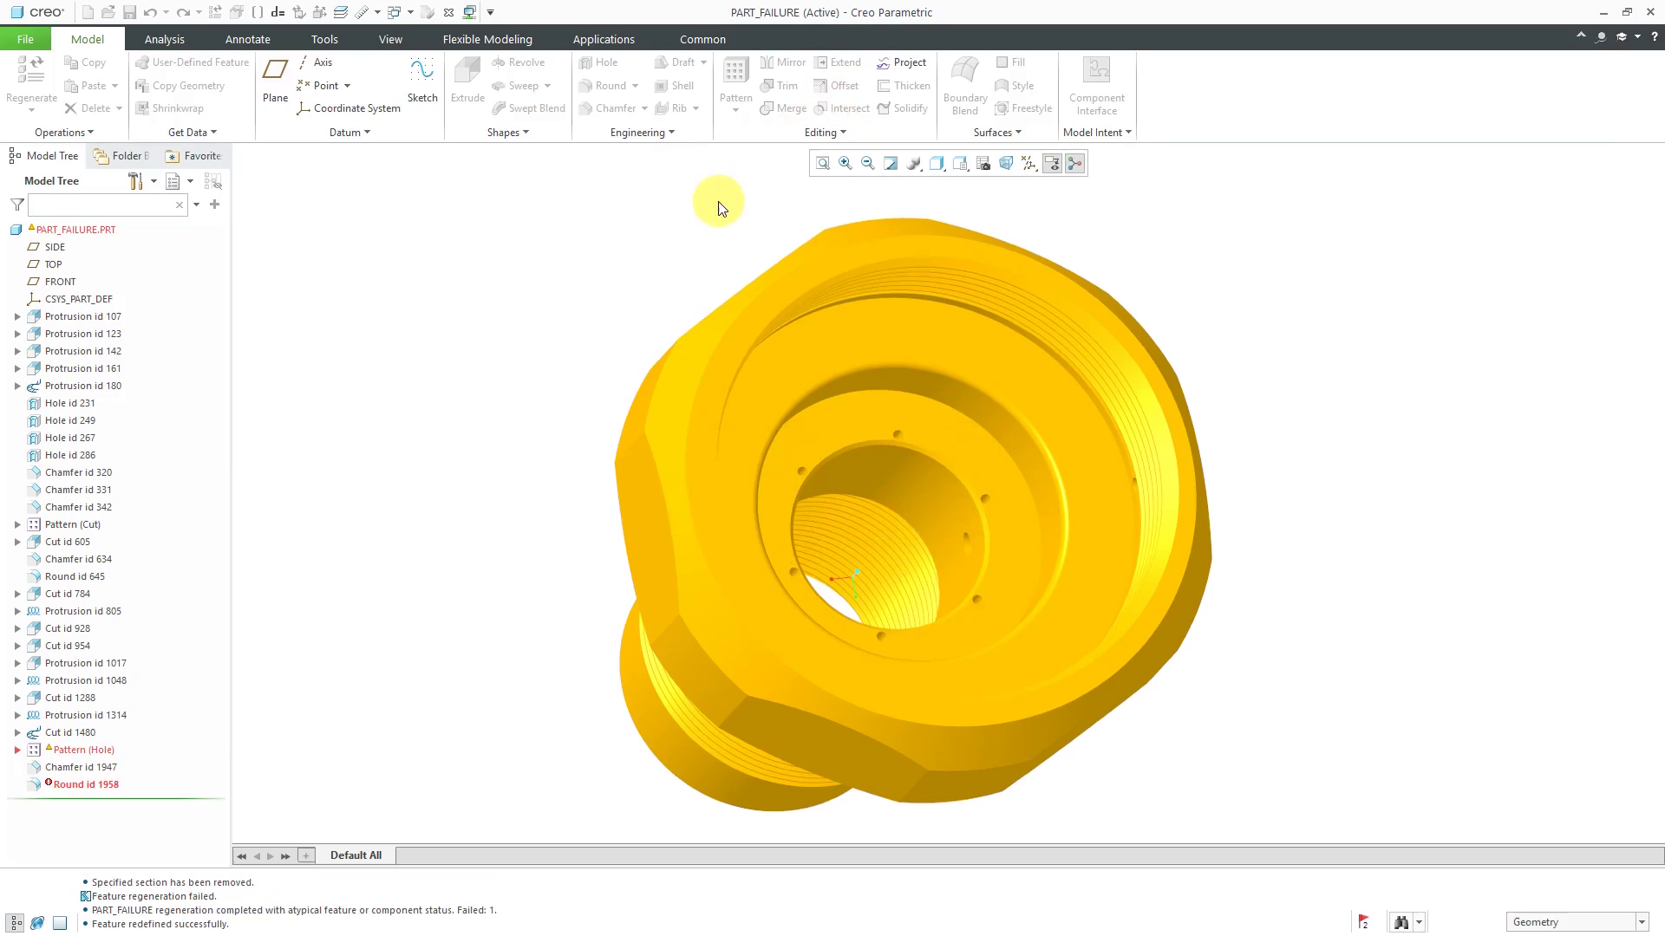
# Step: Expand Pattern (Hole) to check its instances and display the model as Shading With Edges, viewed from the side
pyautogui.click(17, 751)
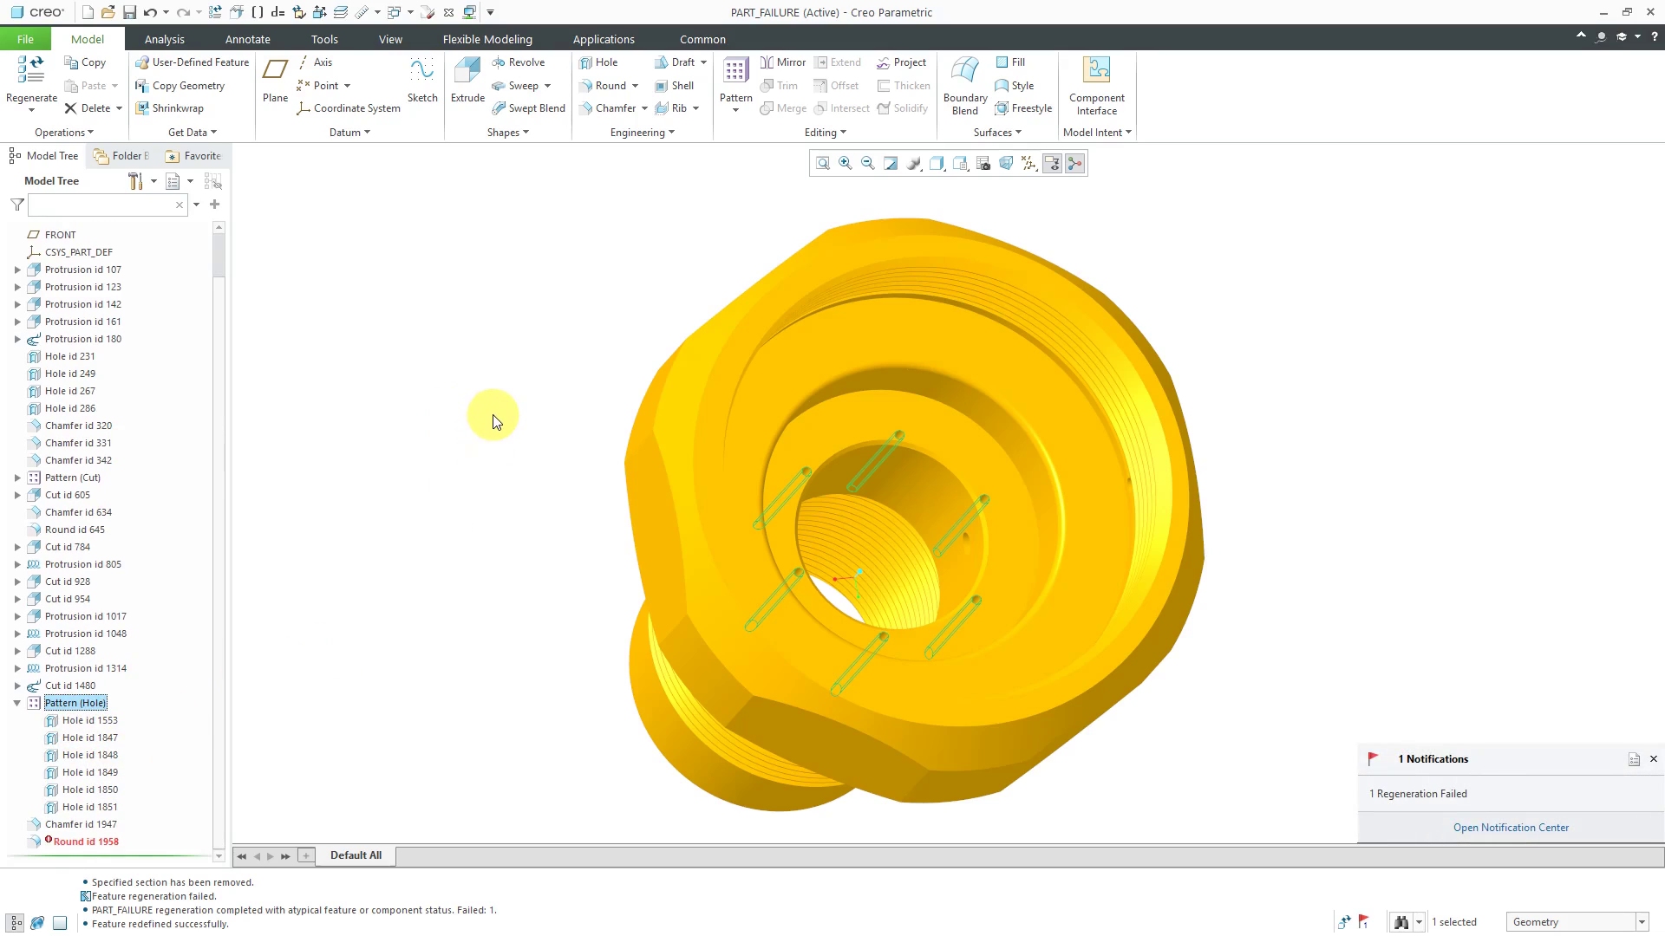
pyautogui.click(499, 380)
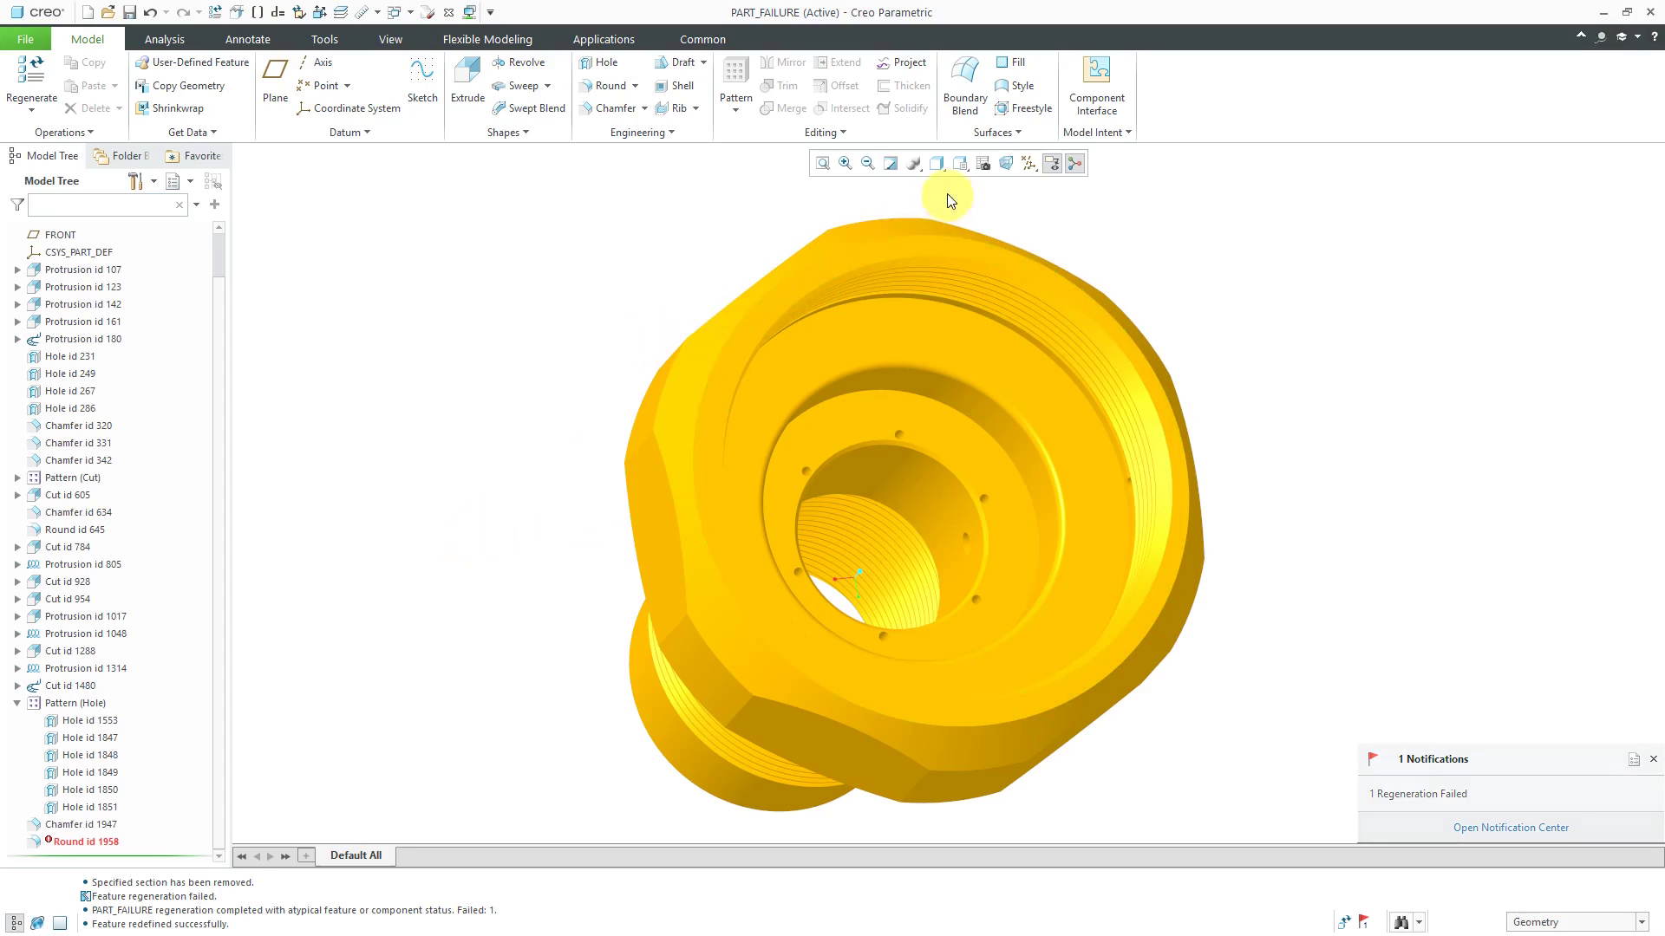
pyautogui.click(938, 163)
pyautogui.click(984, 209)
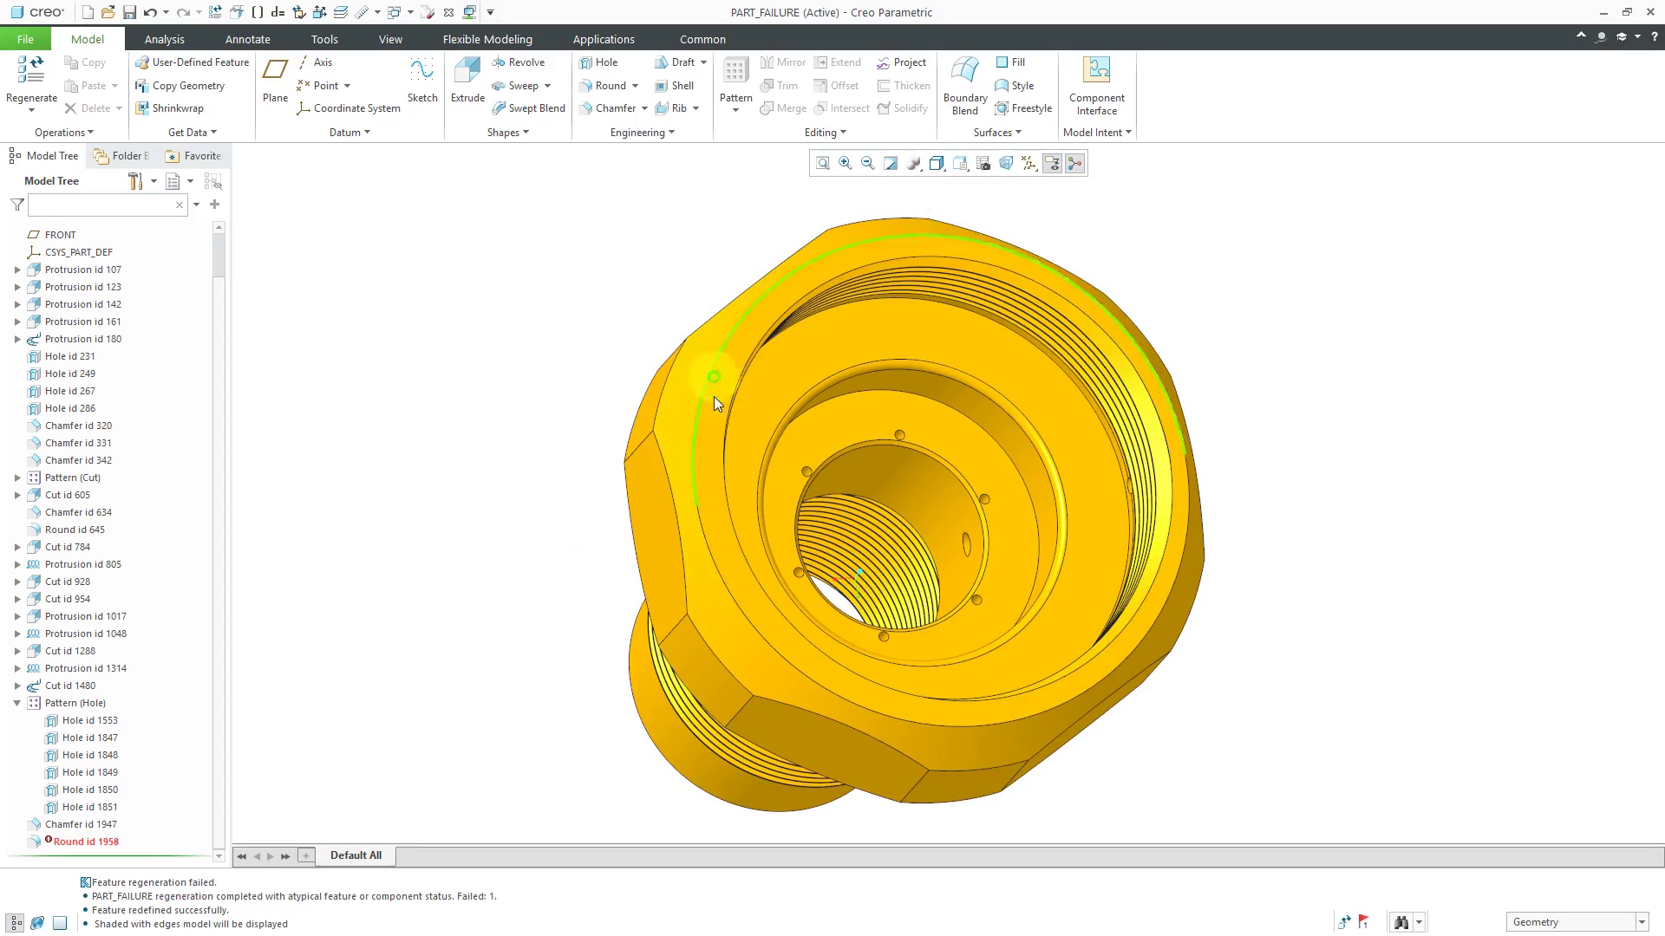
pyautogui.moveTo(714, 398)
pyautogui.mouseDown(button='middle')
pyautogui.moveTo(809, 429)
pyautogui.moveTo(791, 346)
pyautogui.moveTo(833, 290)
pyautogui.moveTo(733, 321)
pyautogui.moveTo(772, 336)
pyautogui.mouseUp(button='middle')
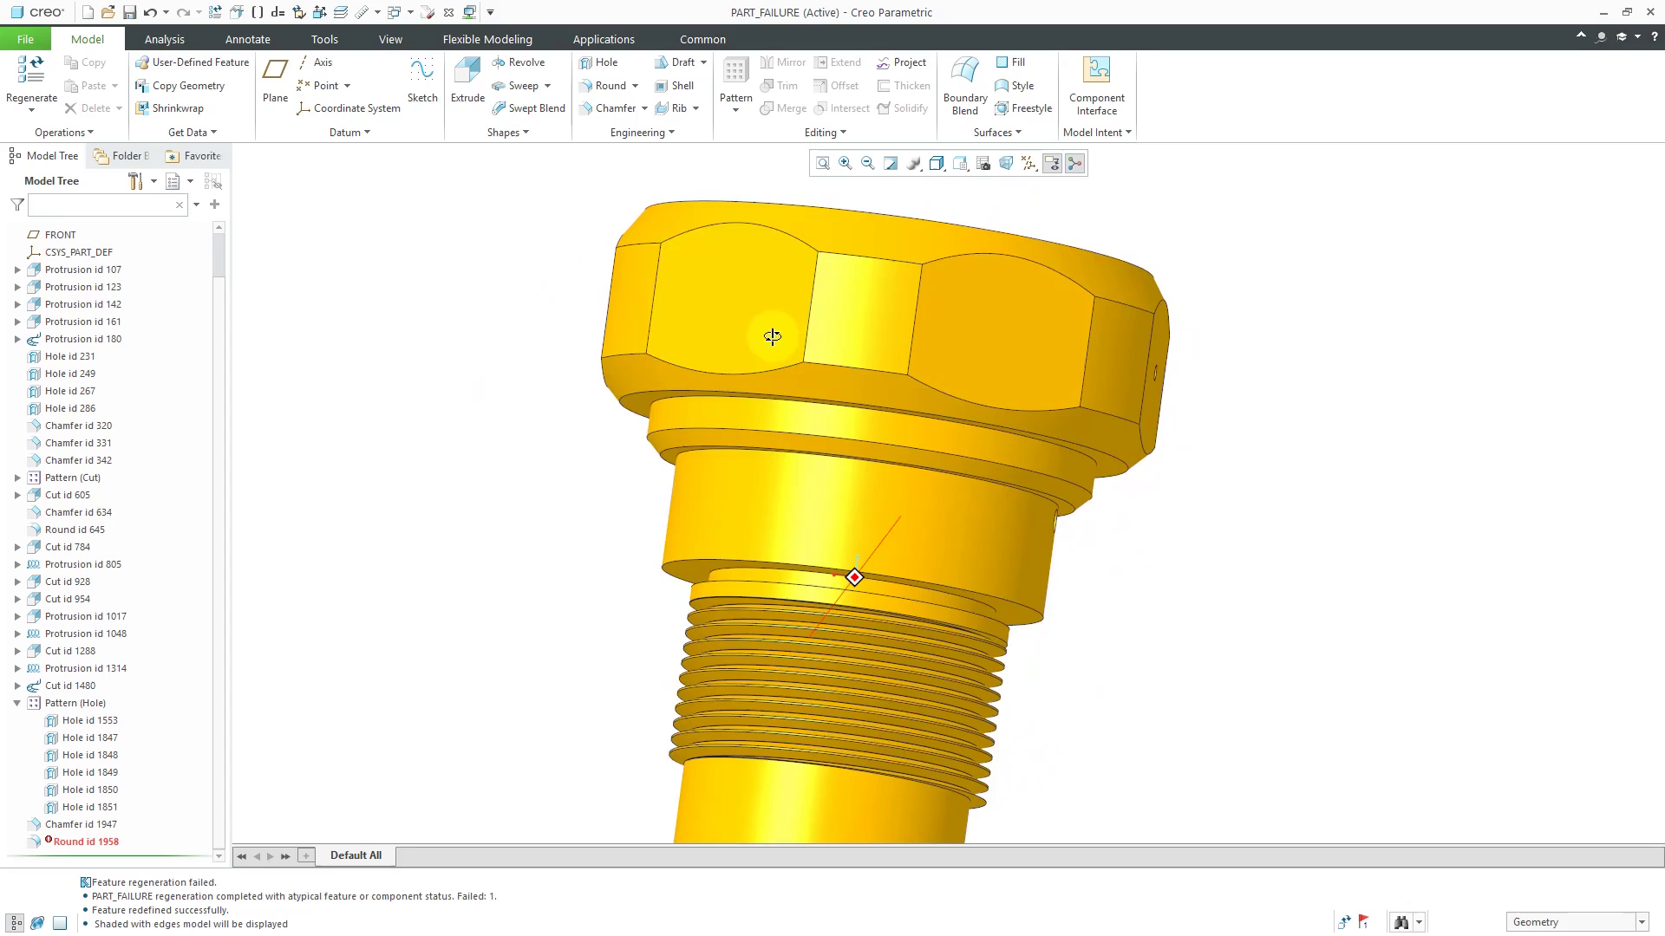
# Step: Open the feature information report for Round id 1958 and review its failure reason, parents, element data and dimensions
pyautogui.click(80, 842)
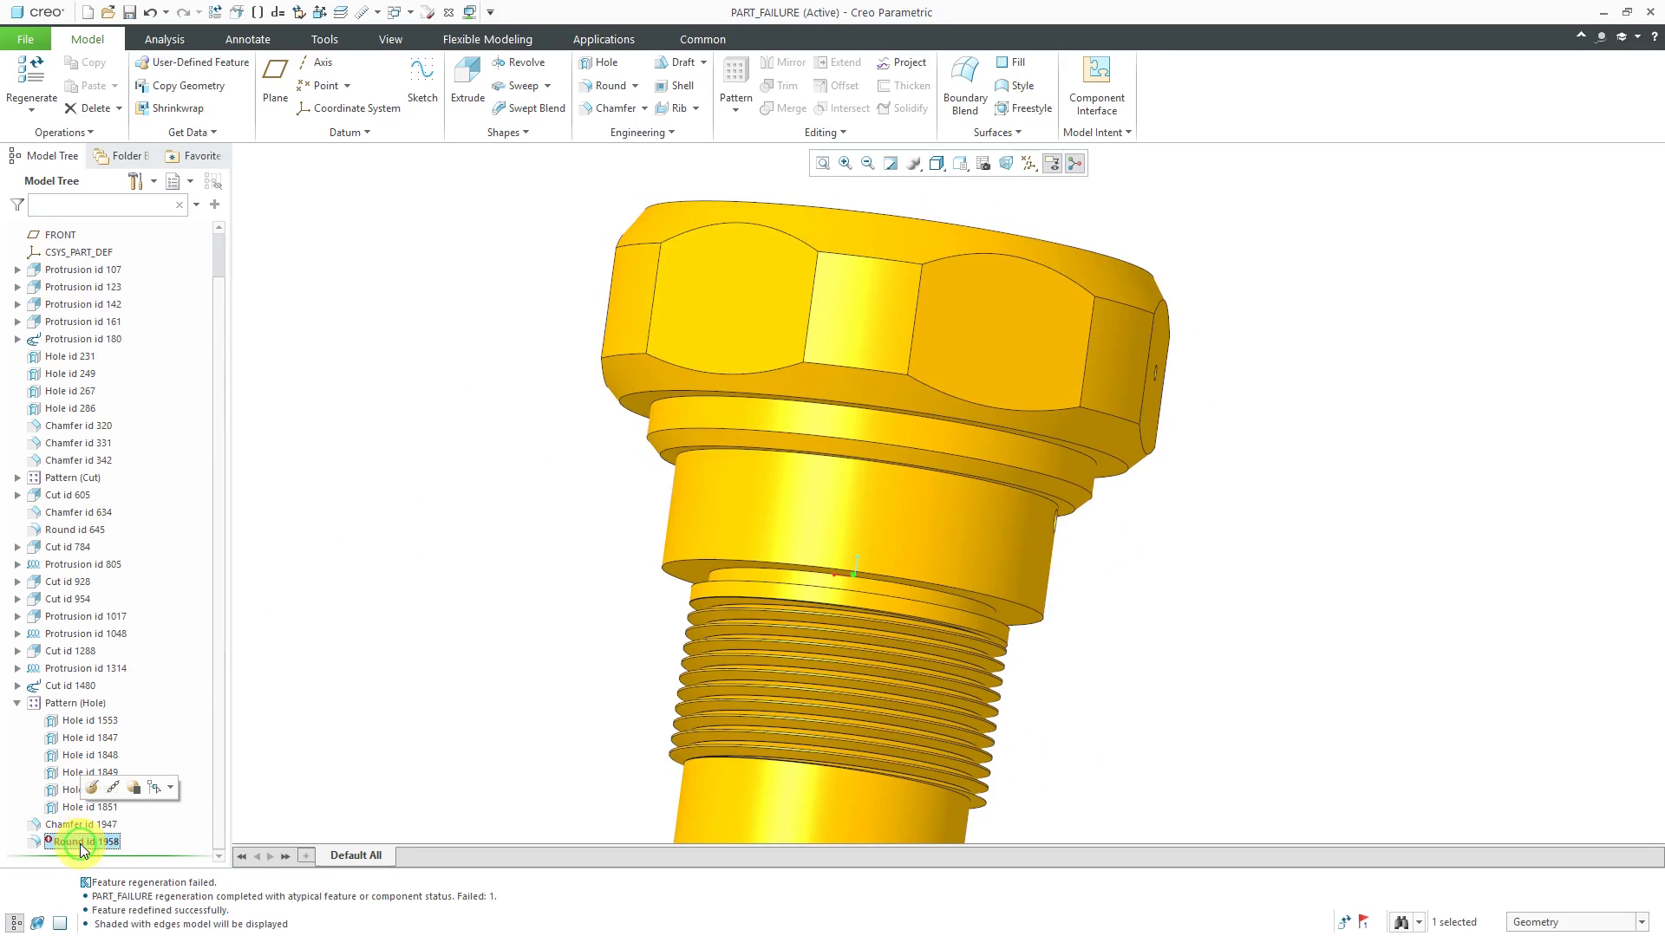
pyautogui.rightClick(80, 845)
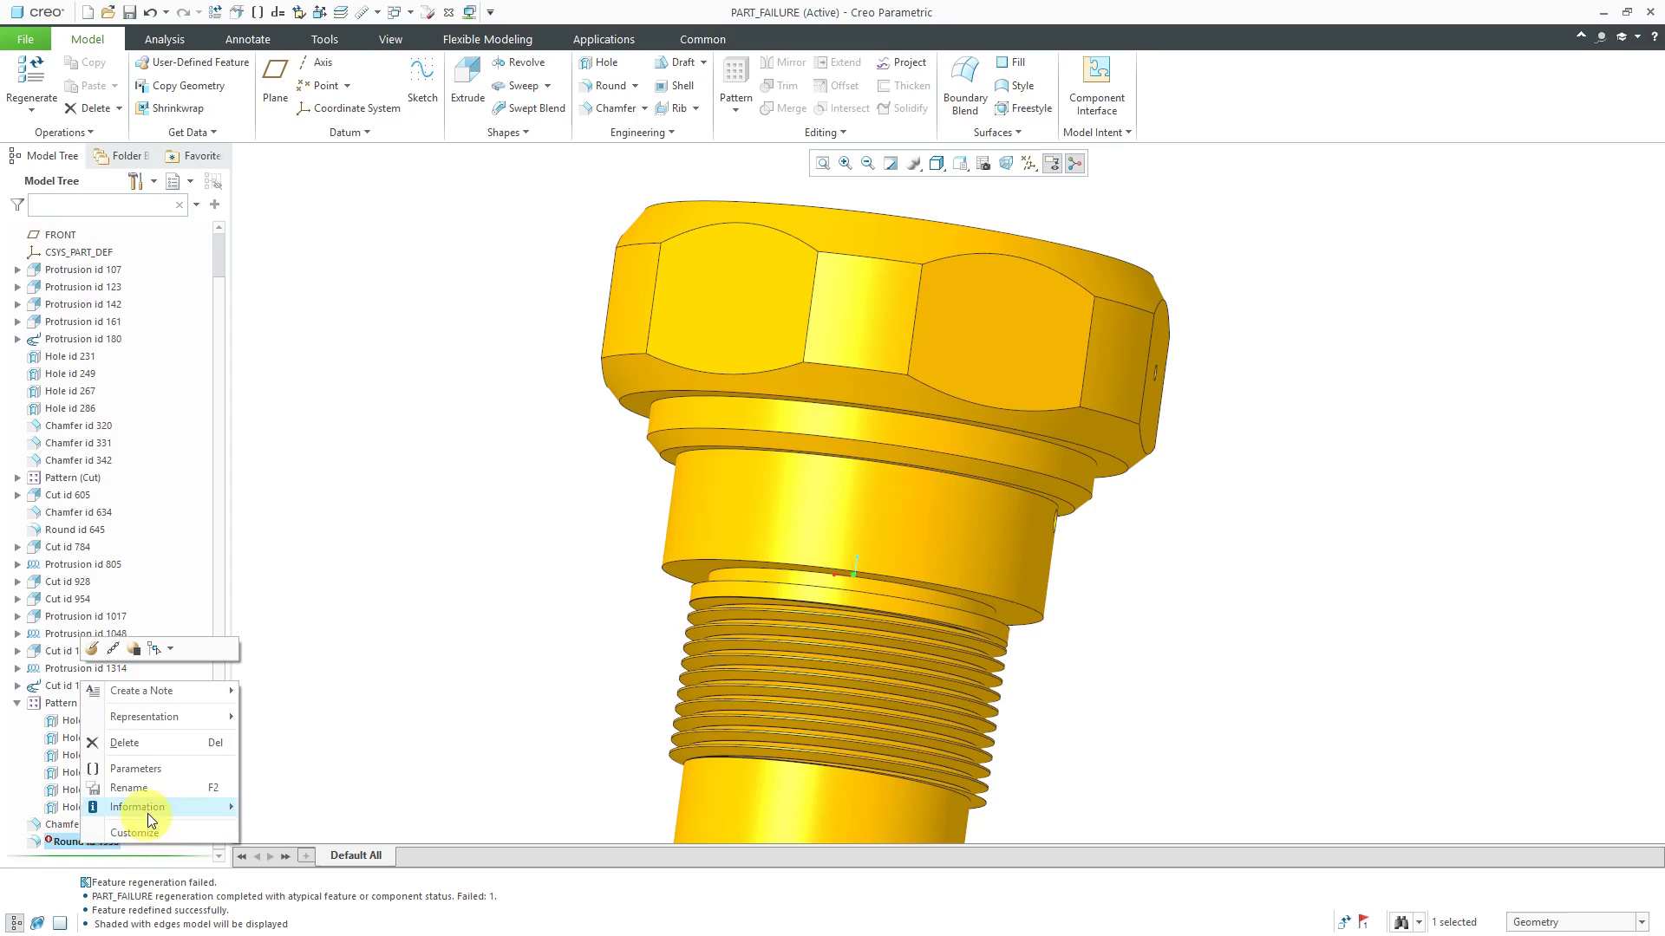
pyautogui.moveTo(148, 809)
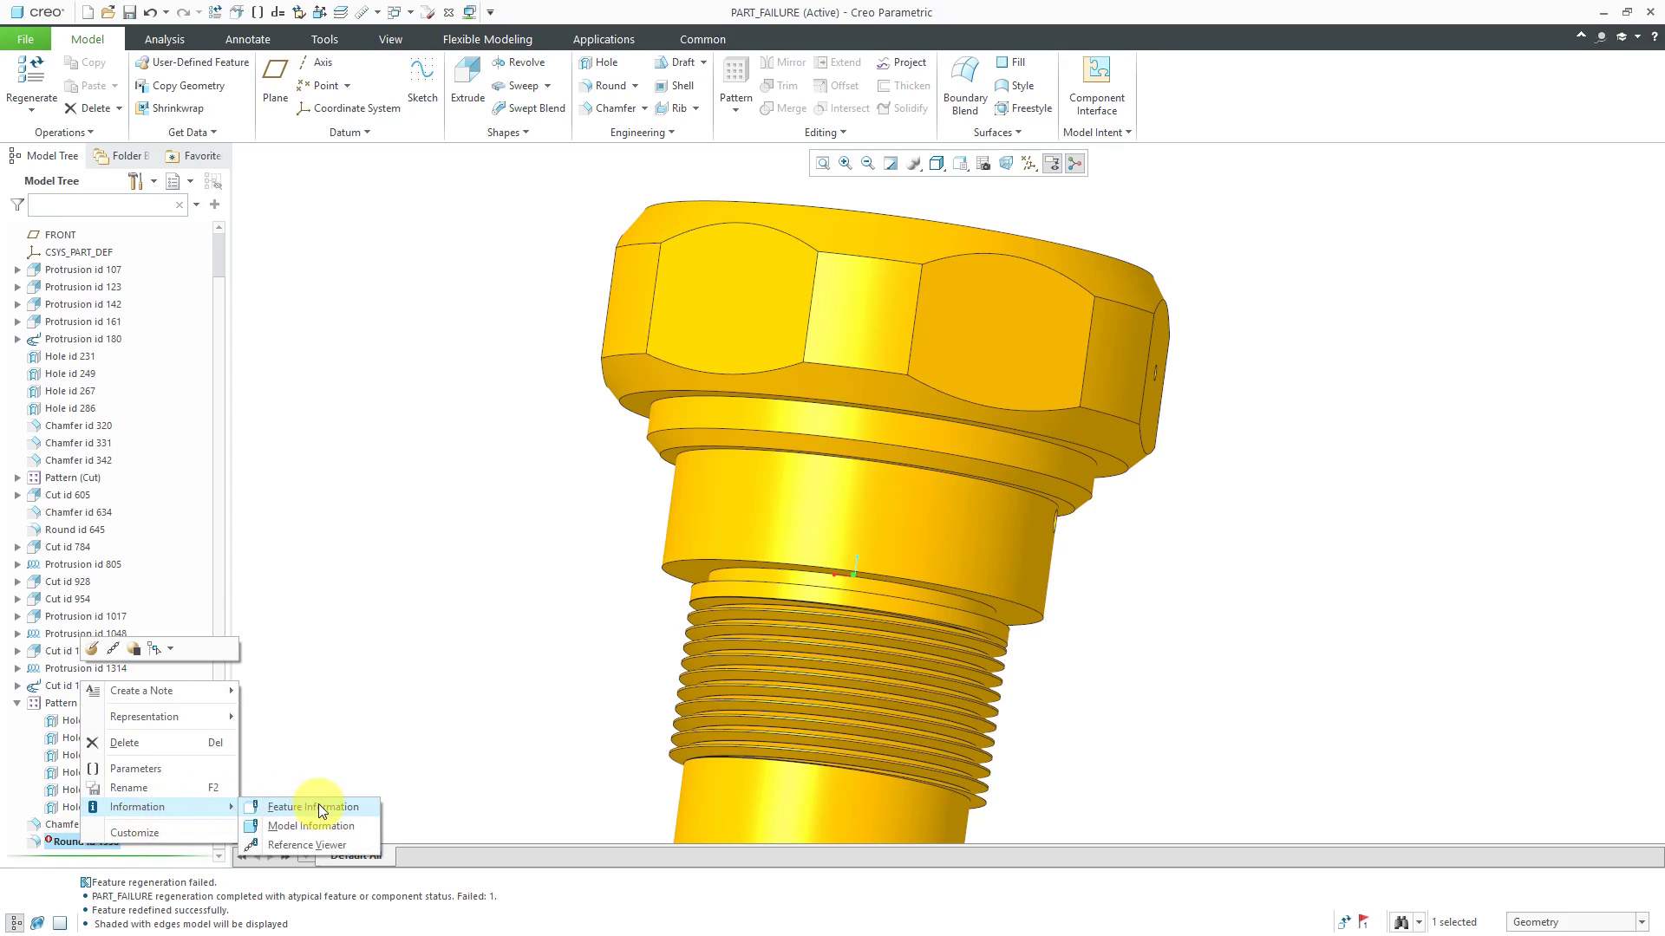
pyautogui.click(321, 808)
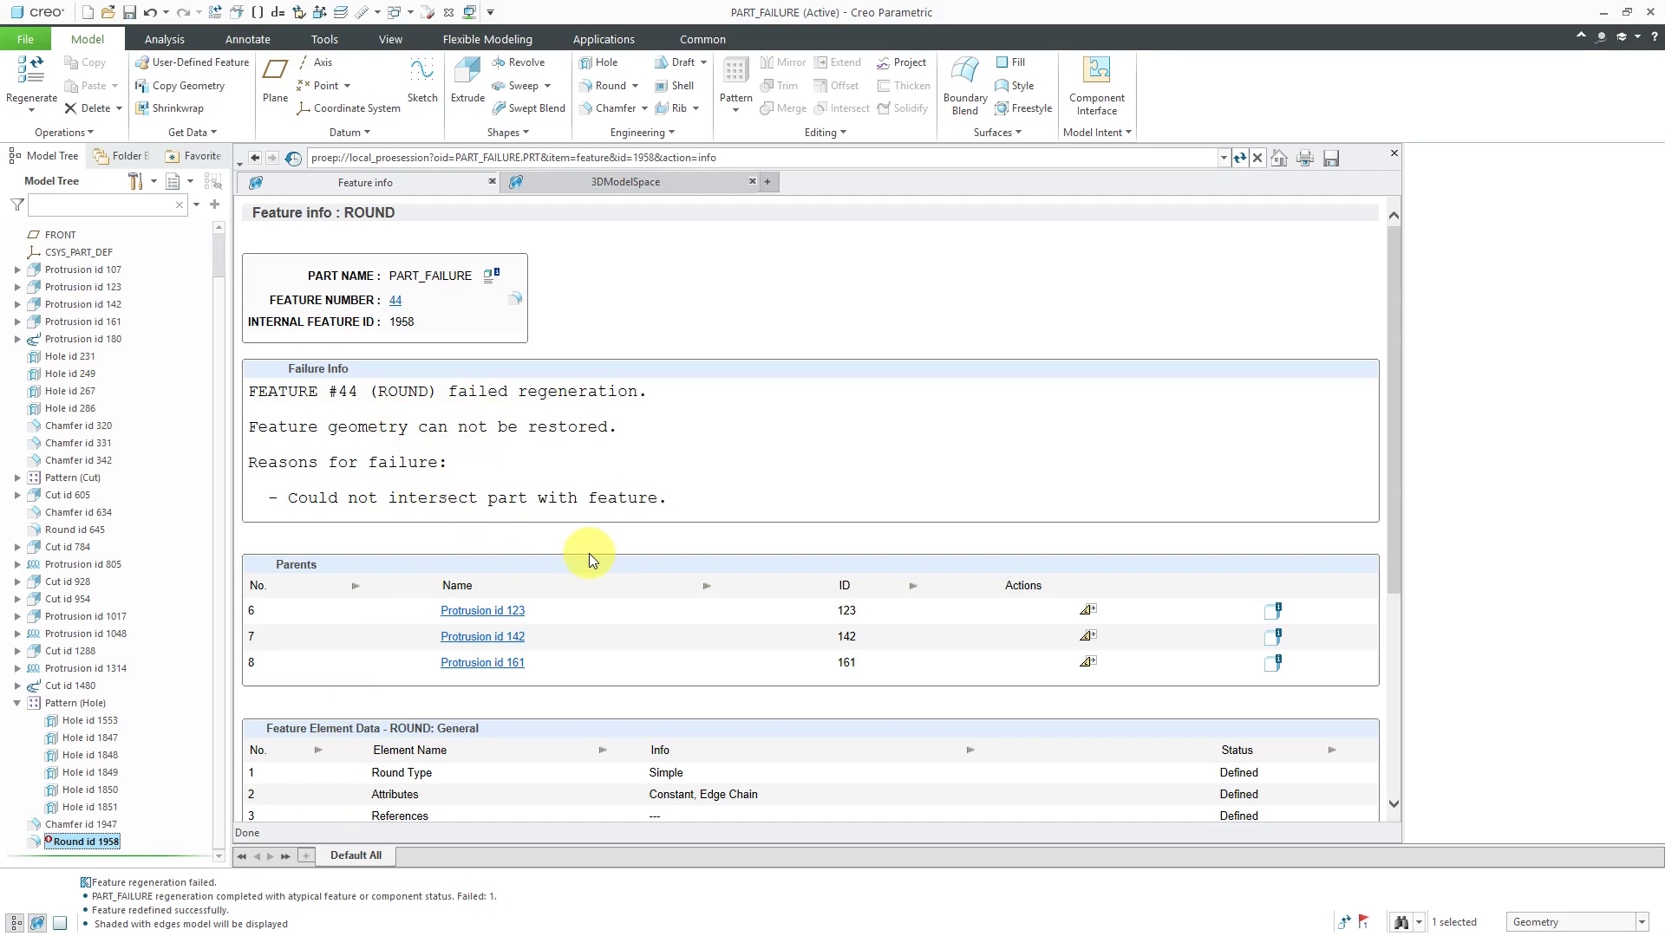
pyautogui.scroll(-3, 1375, 620)
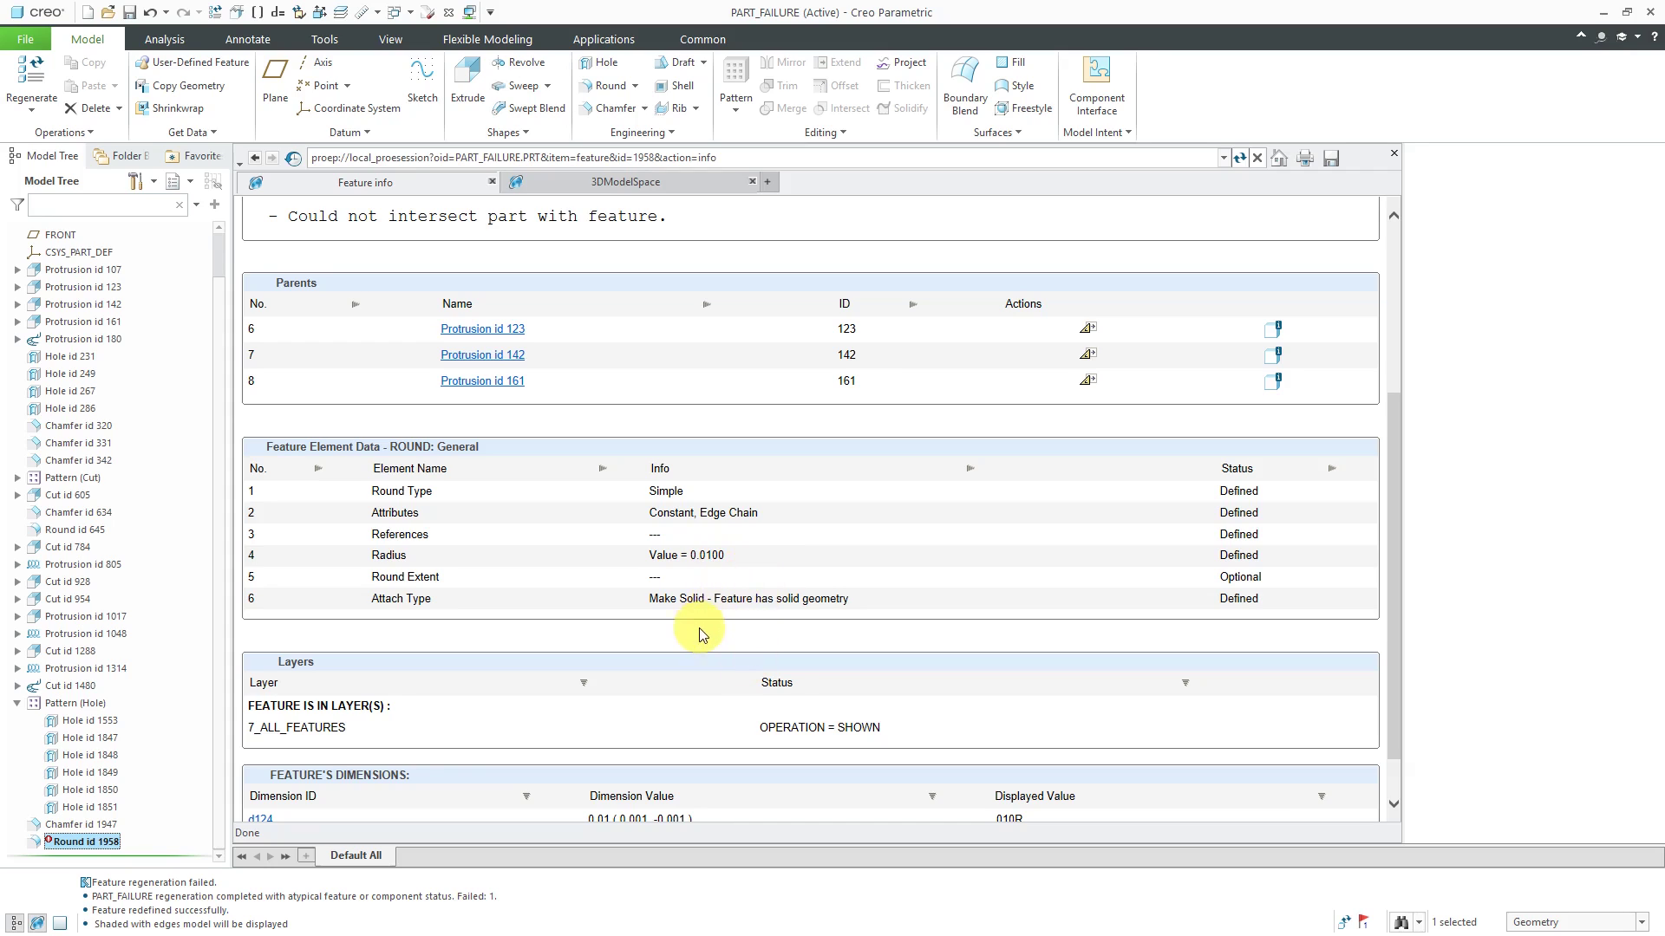
pyautogui.scroll(-1, 776, 680)
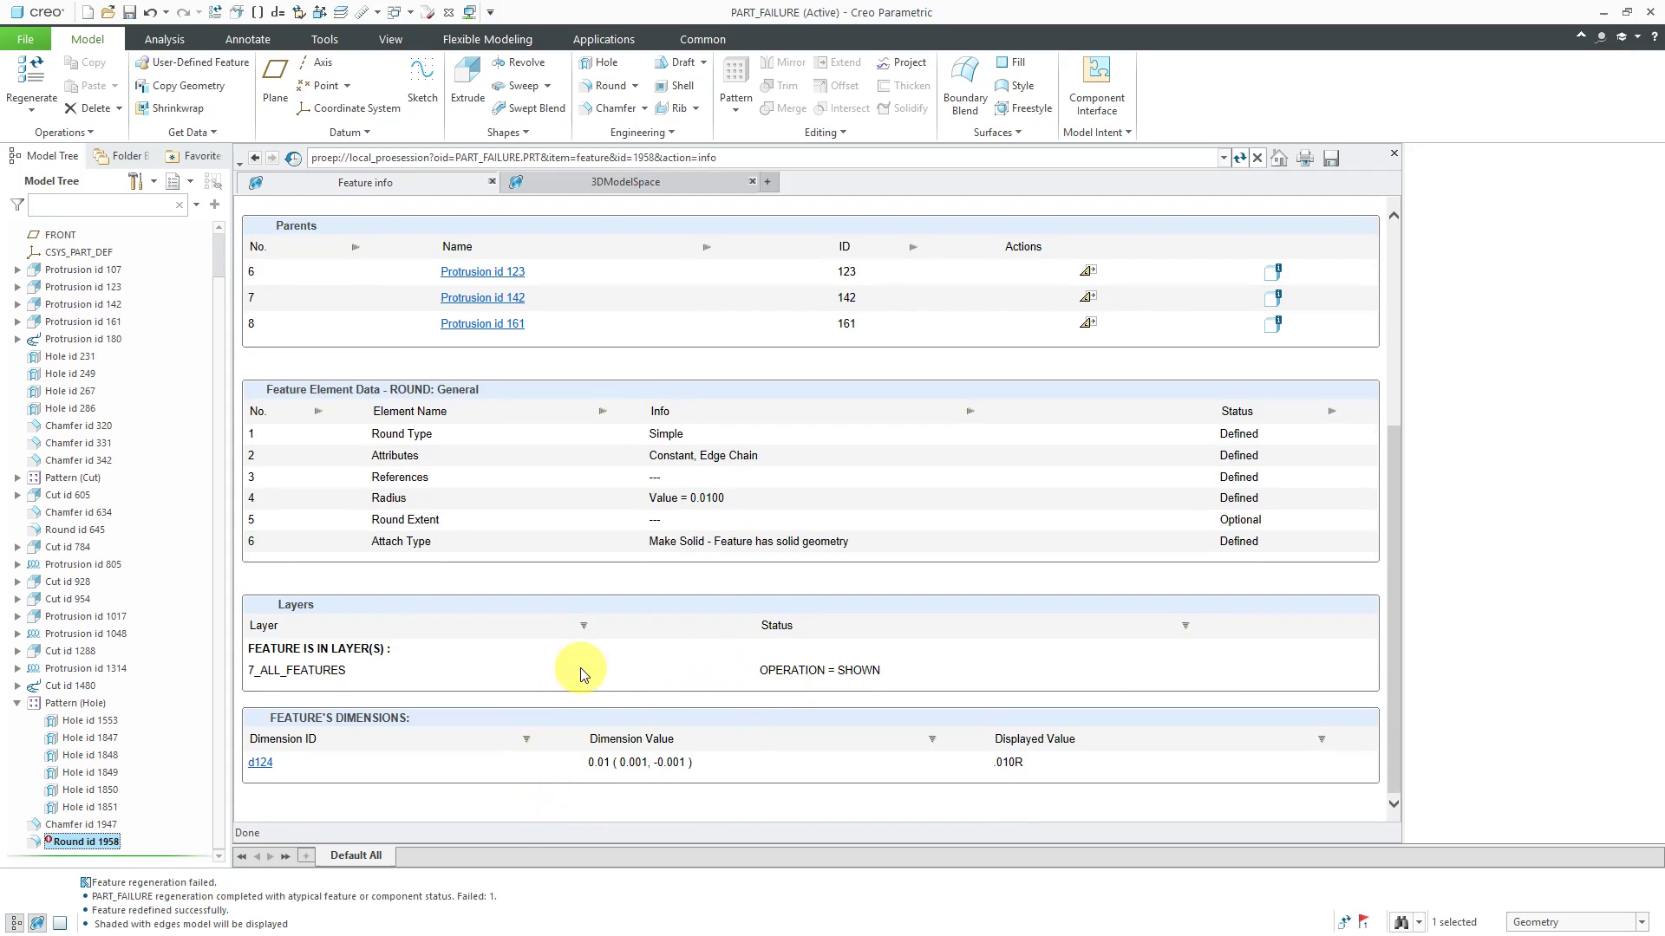
pyautogui.scroll(5, 577, 667)
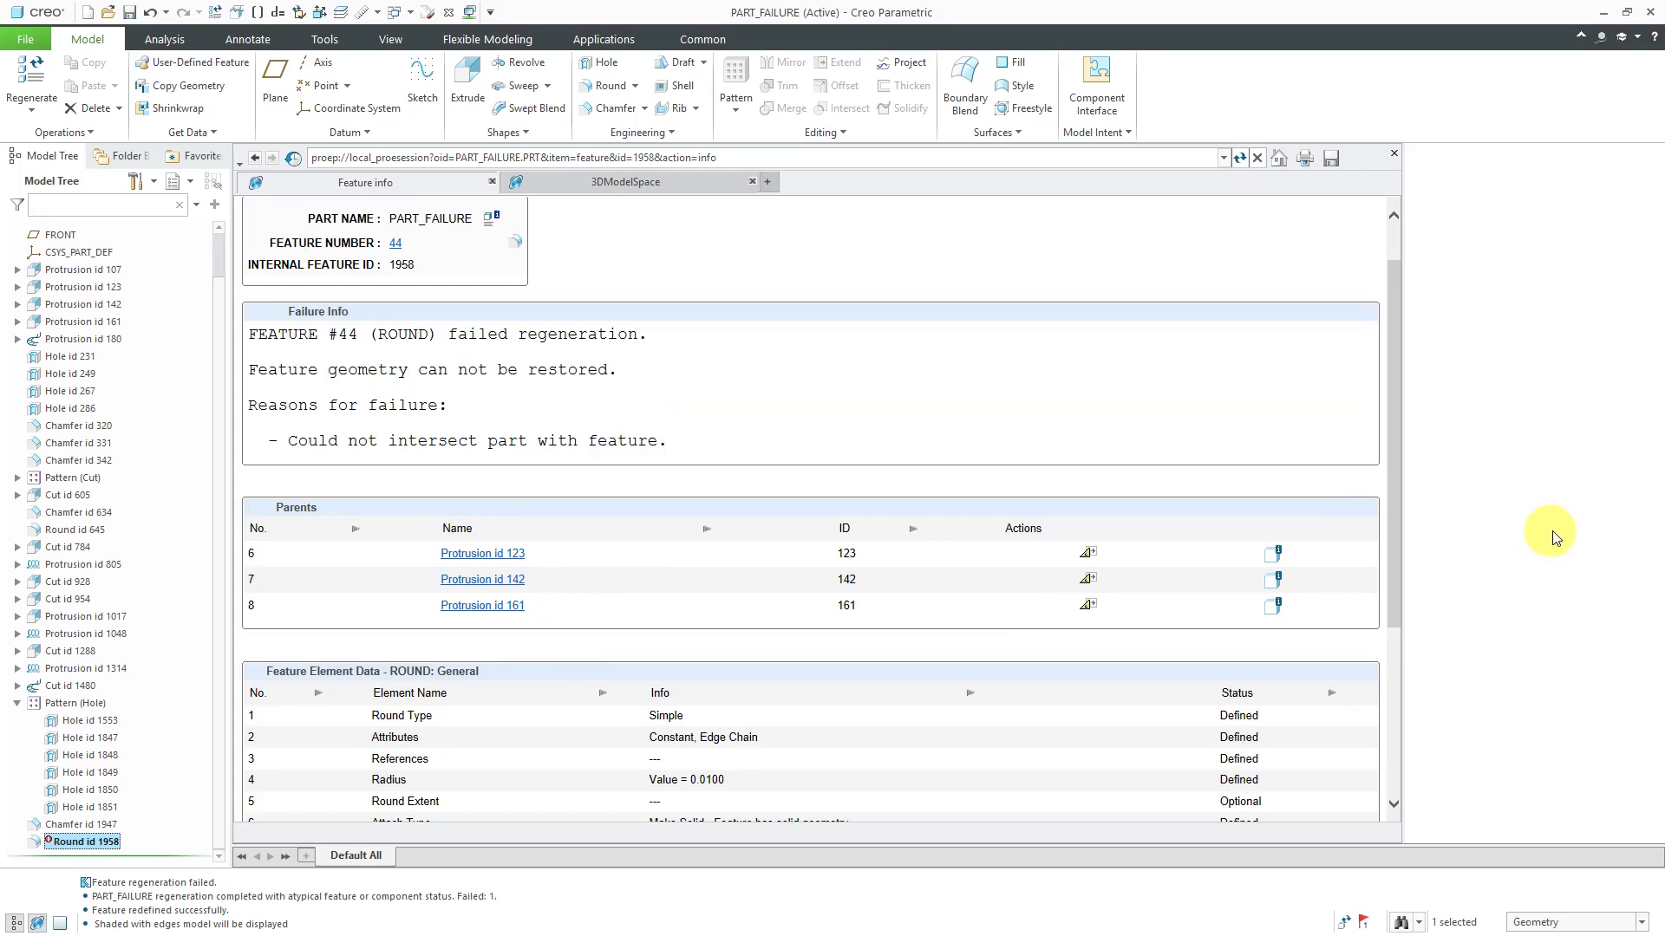
pyautogui.scroll(4, 1566, 541)
pyautogui.scroll(-5, 1474, 560)
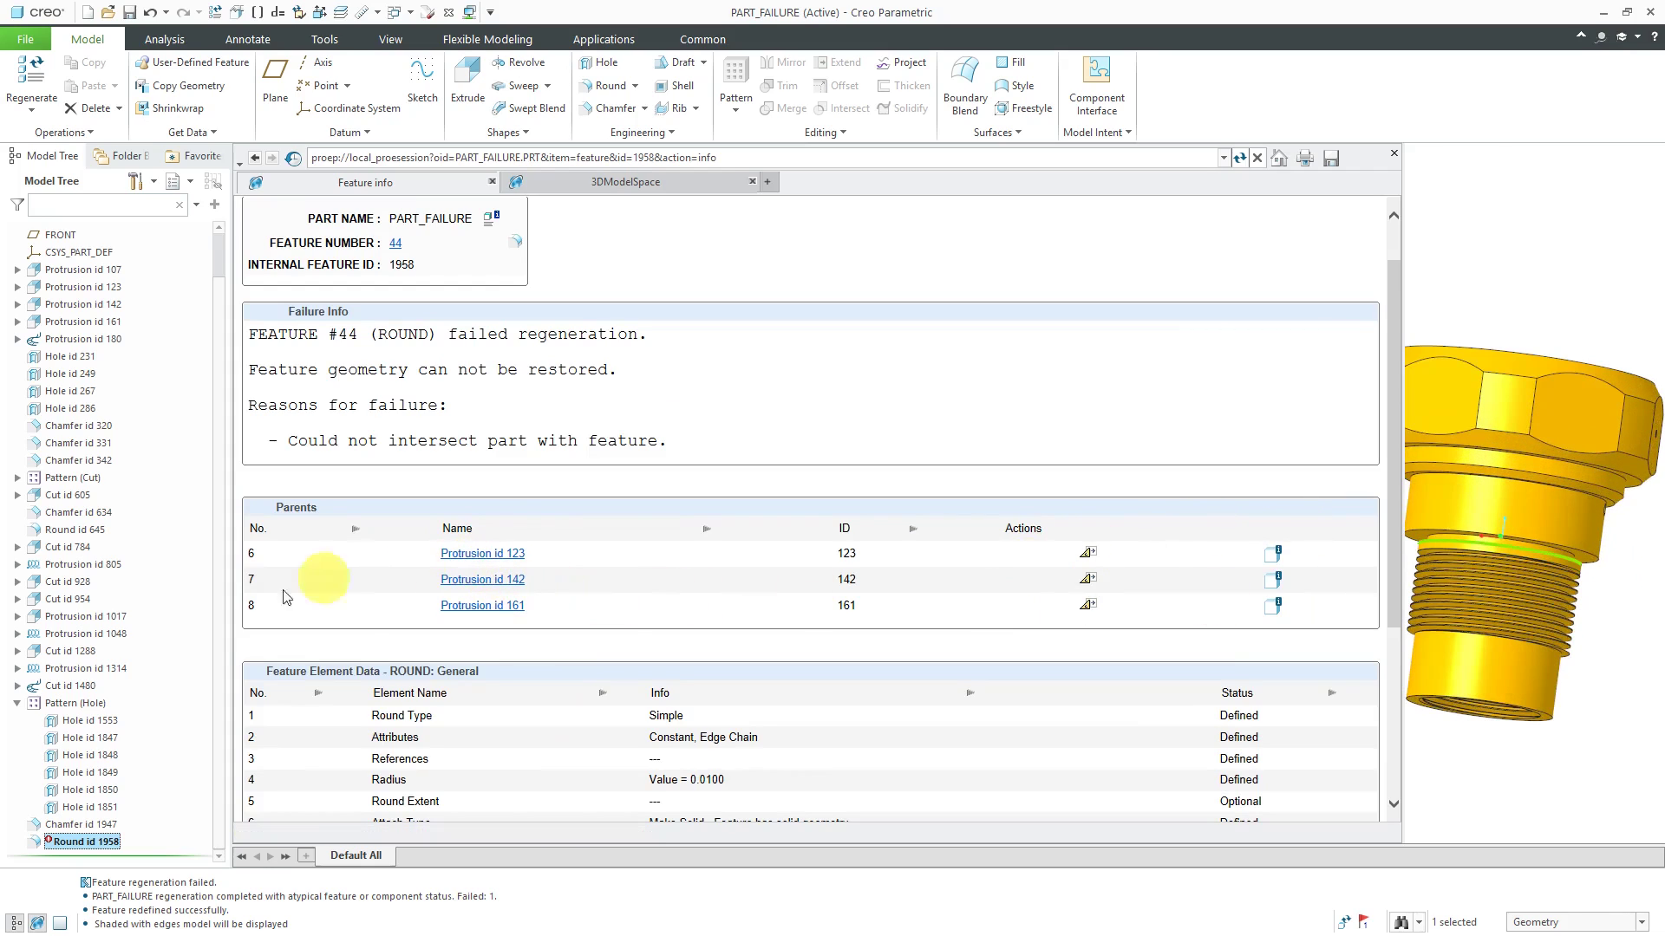
# Step: Hide the model tree, narrow the report to enlarge the model view, and highlight the round's parents Protrusion id 123, 142 and 161
pyautogui.click(12, 926)
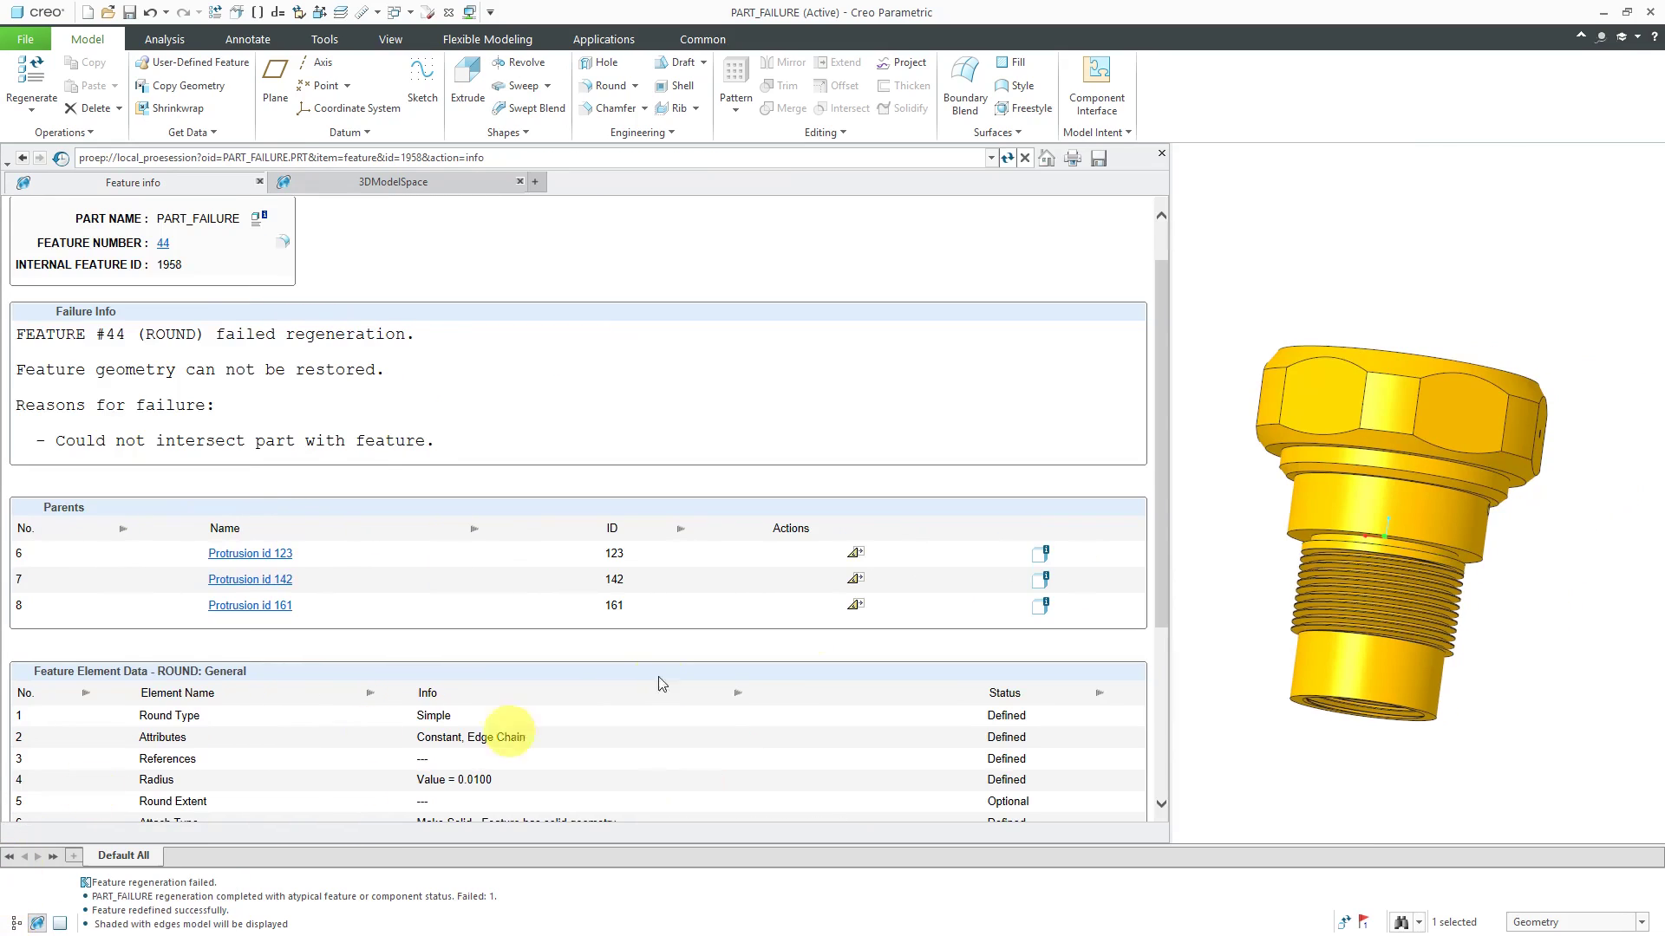
pyautogui.moveTo(1168, 534); pyautogui.dragTo(1006, 518)
pyautogui.scroll(5, 1434, 503)
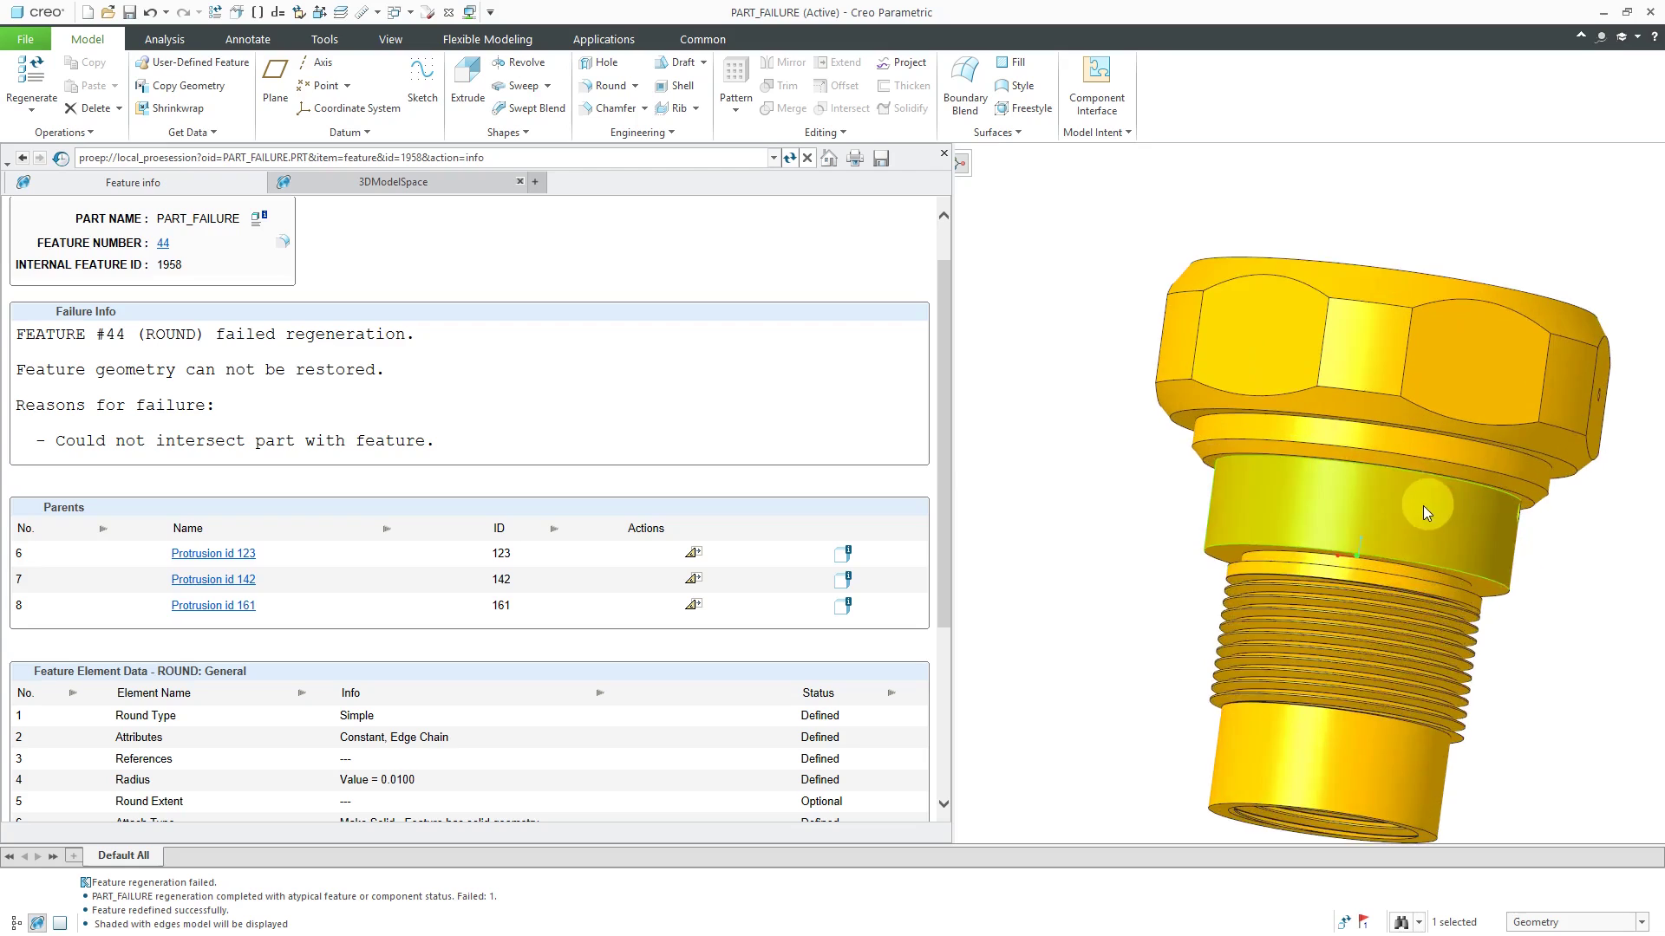
pyautogui.click(215, 555)
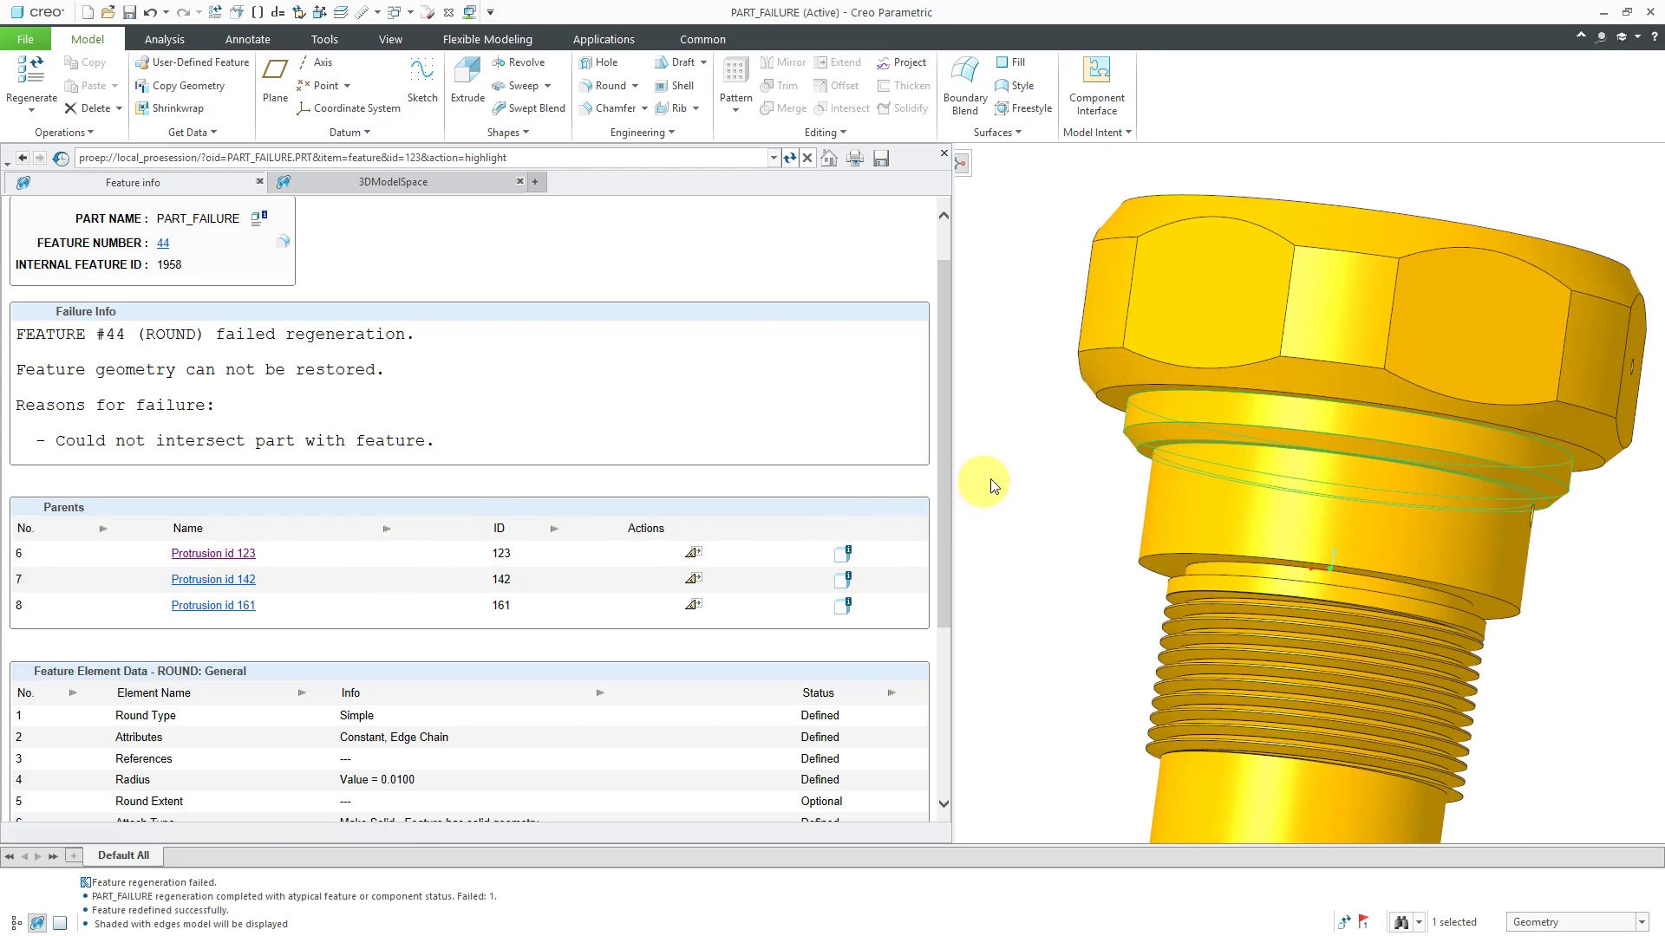
pyautogui.click(228, 588)
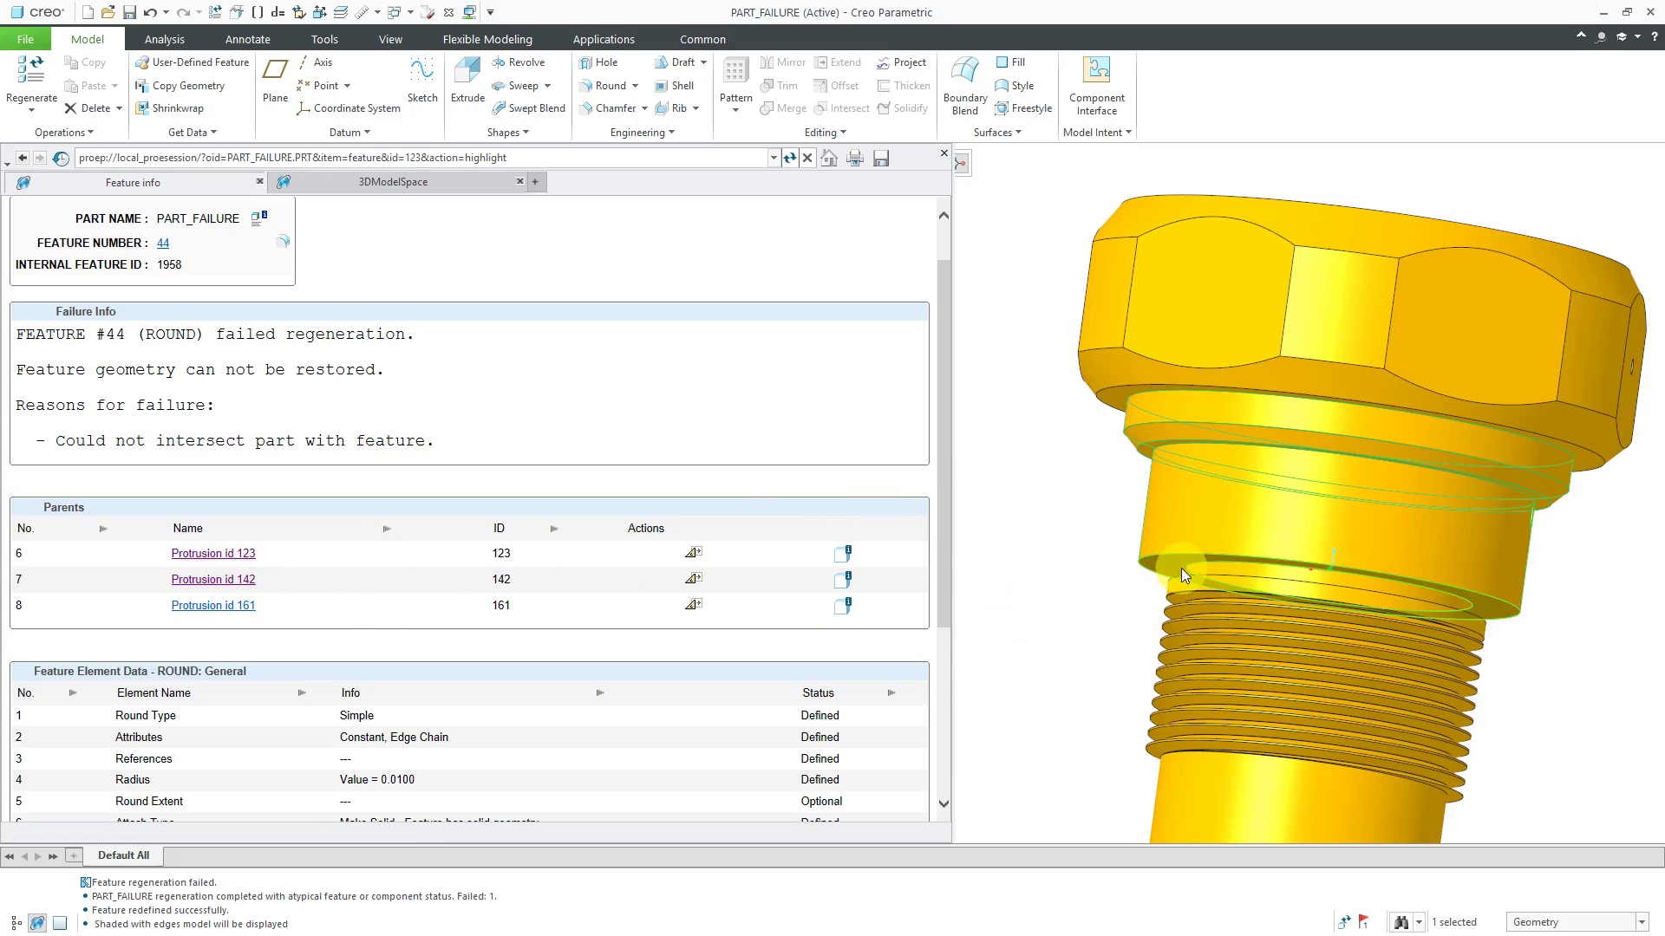
pyautogui.click(230, 609)
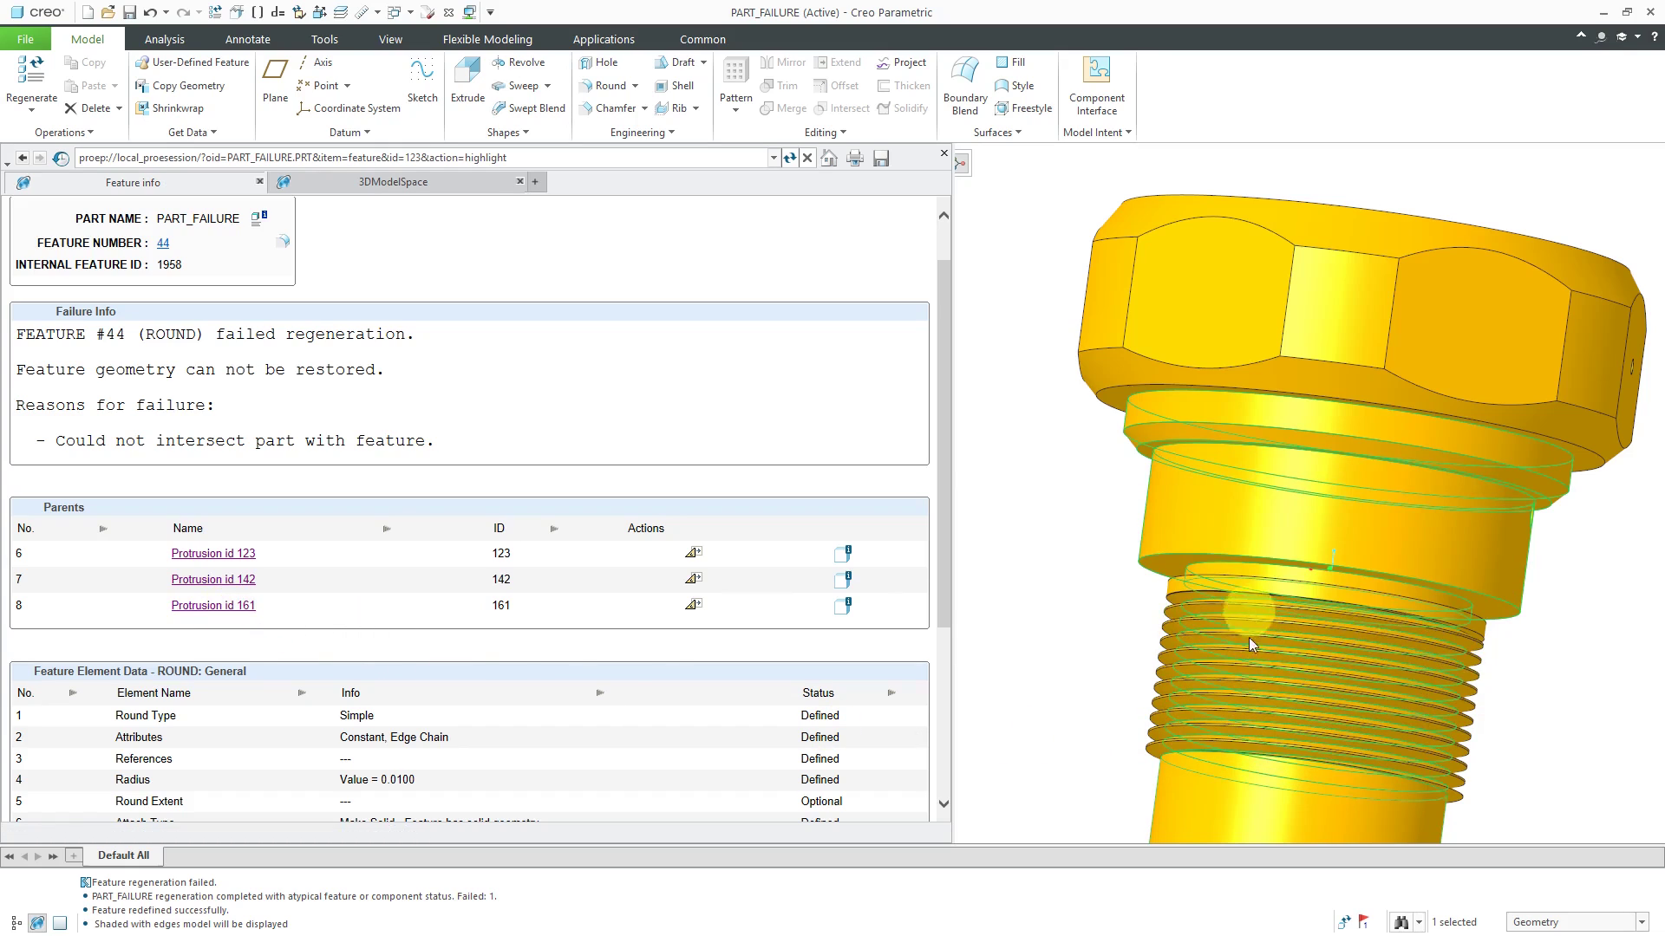
# Step: Close the feature information report and show the model tree again beside the model
pyautogui.click(945, 154)
pyautogui.scroll(2, 988, 514)
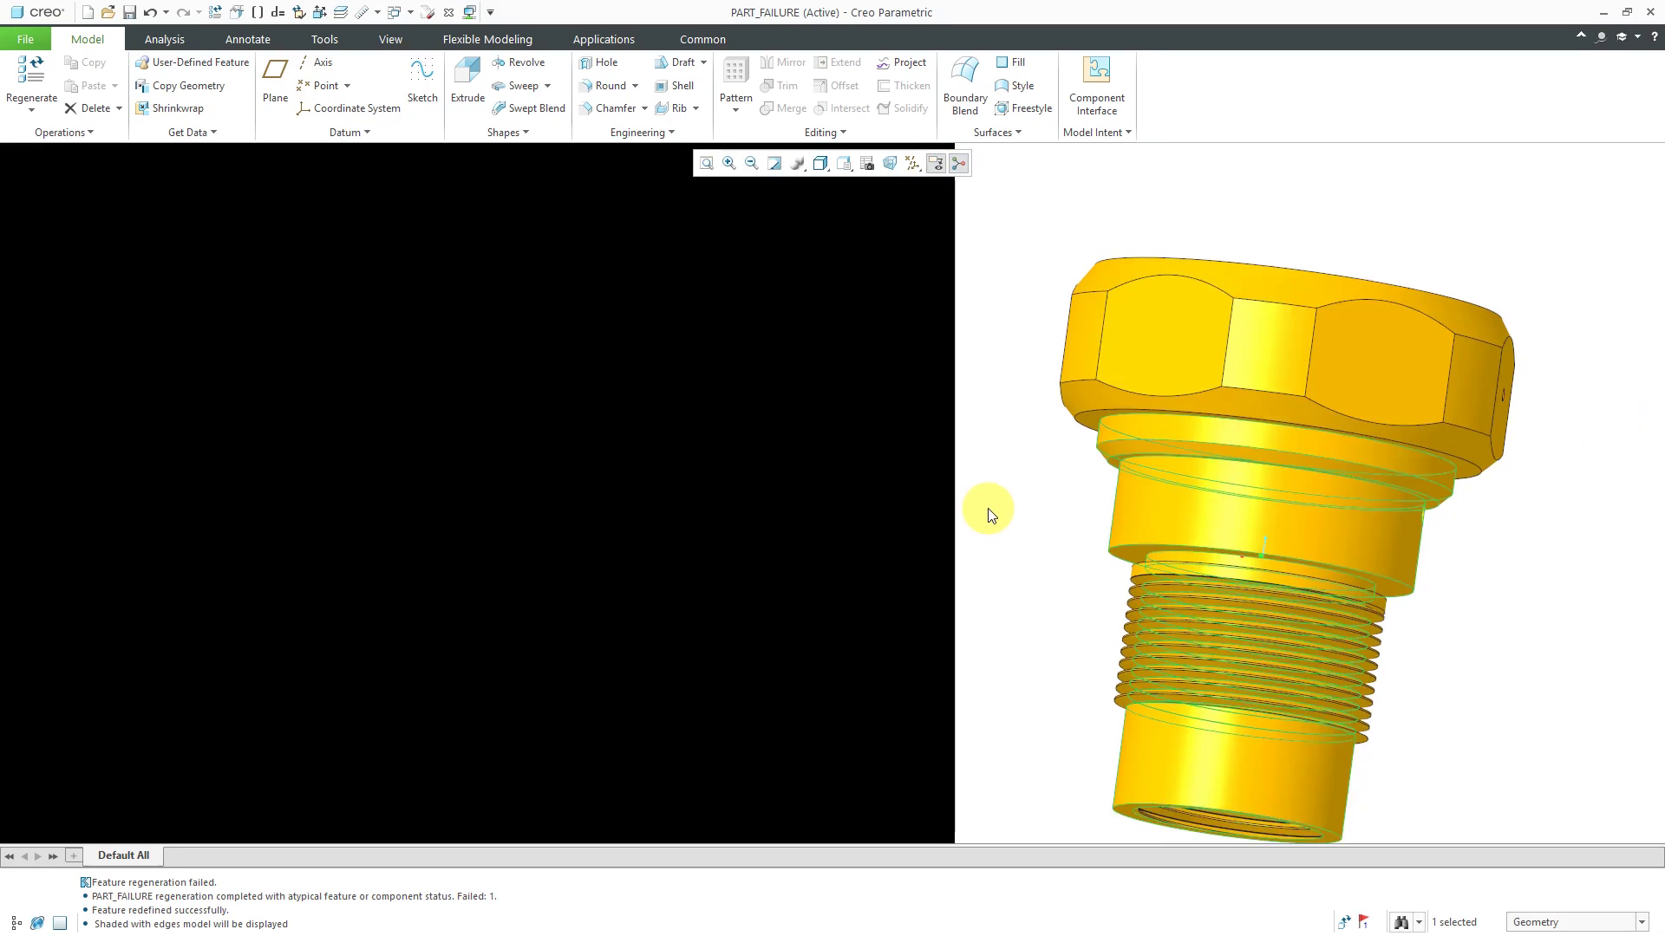
pyautogui.scroll(-4, 932, 512)
pyautogui.click(15, 922)
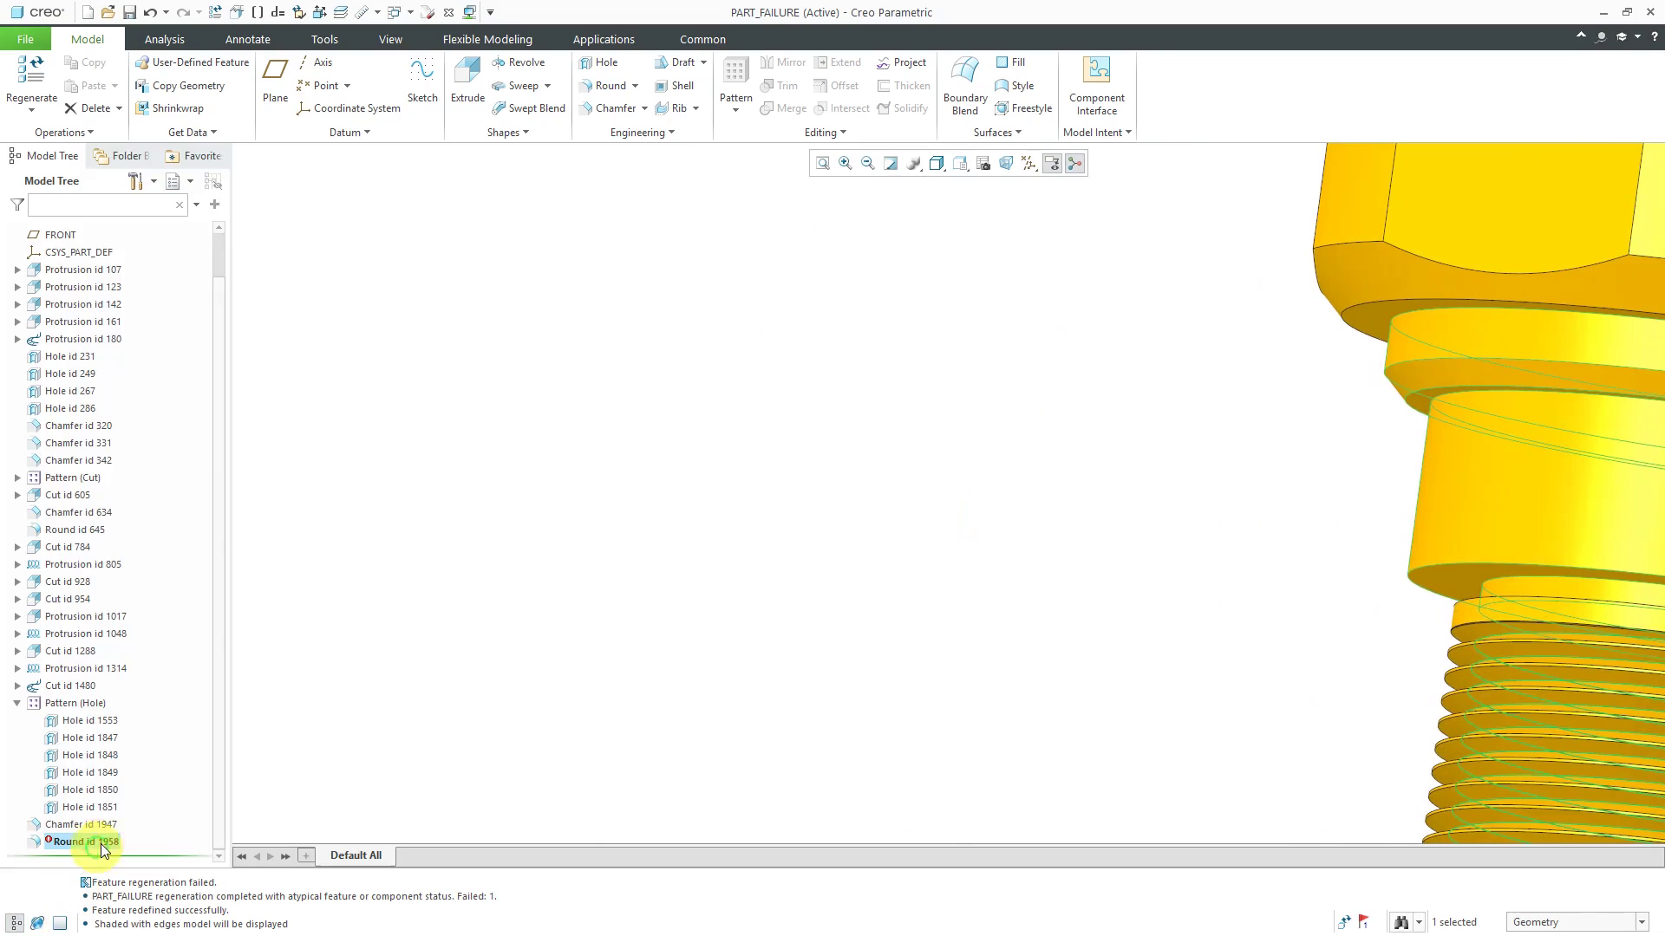
pyautogui.rightClick(81, 841)
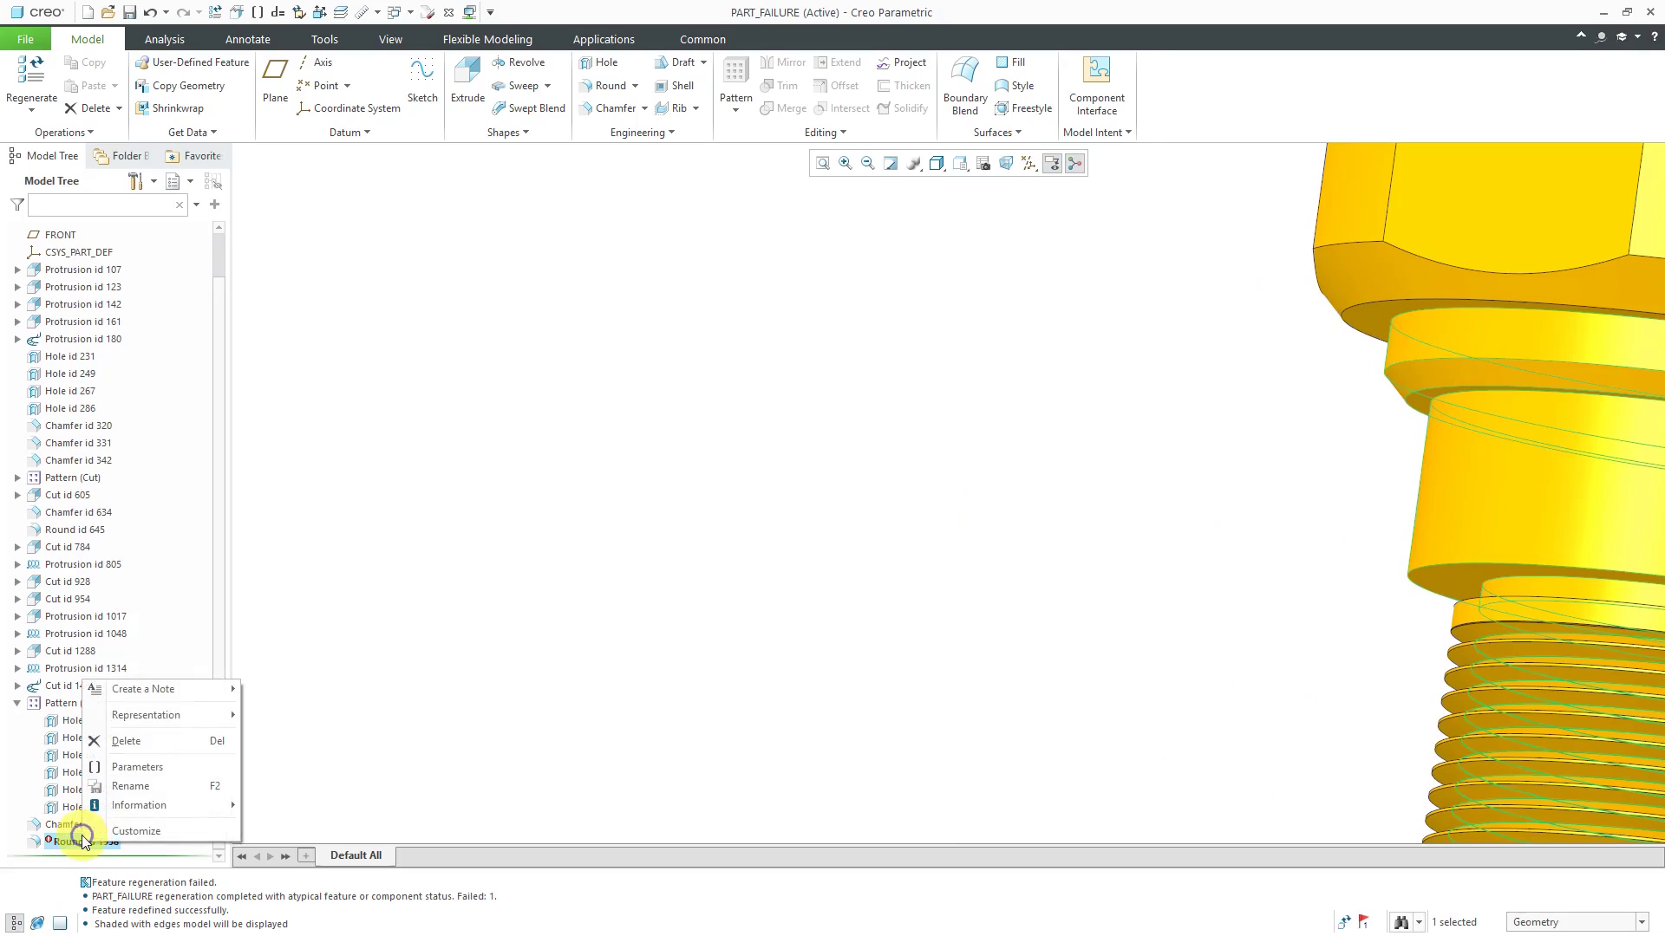
pyautogui.click(97, 647)
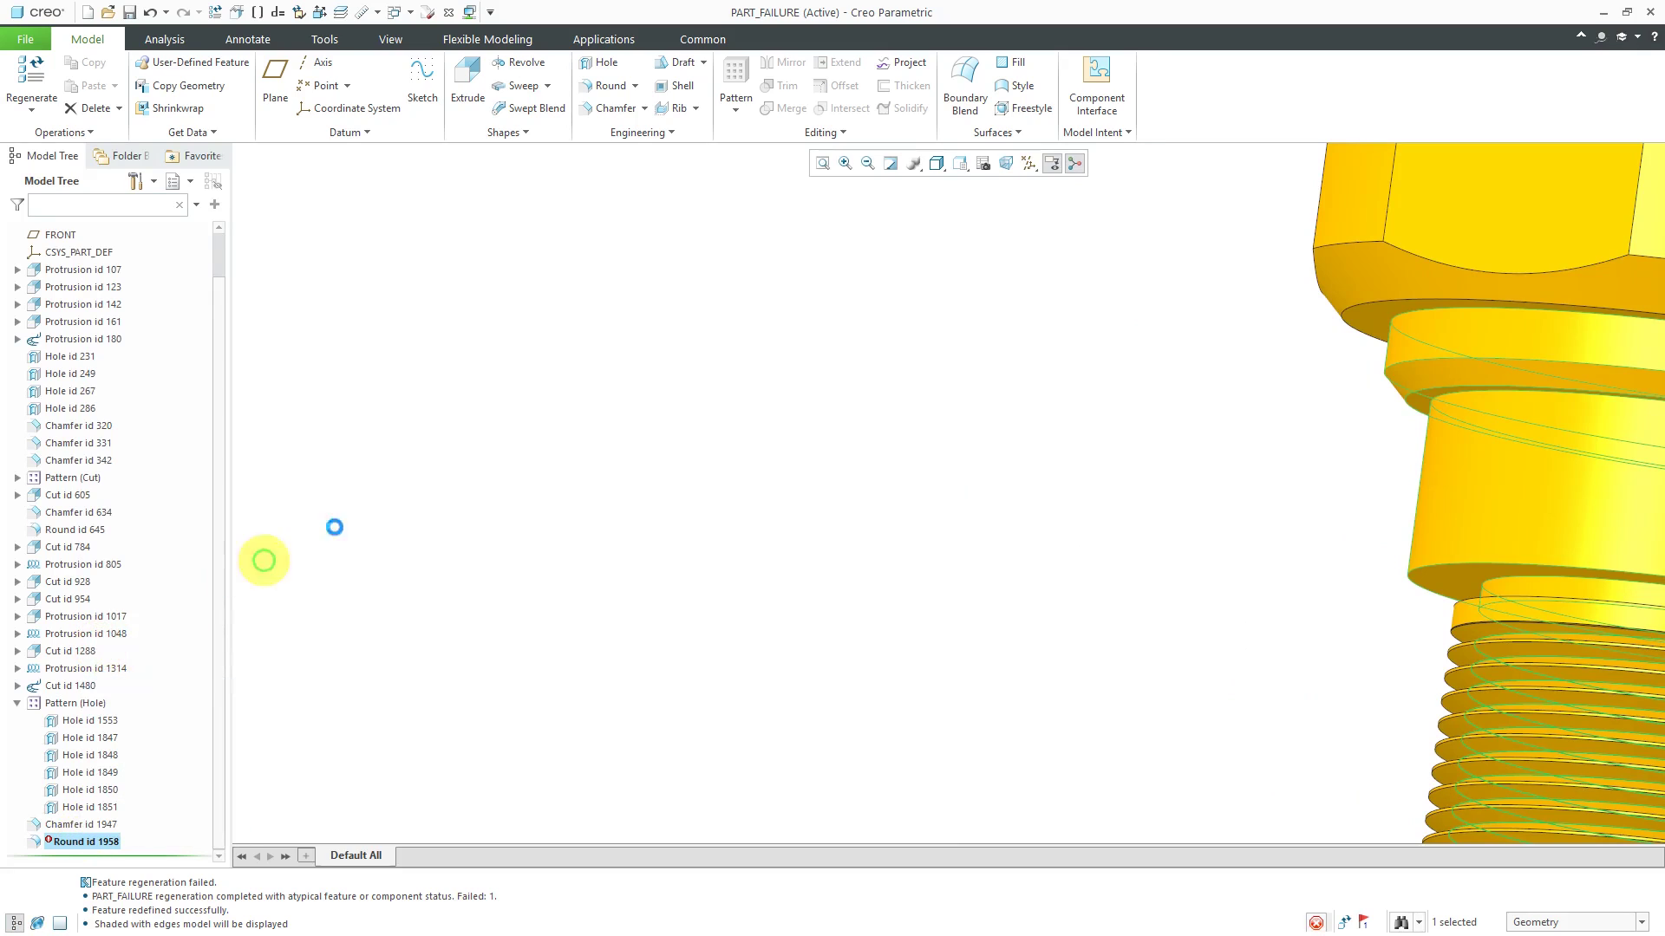
pyautogui.moveTo(1455, 158); pyautogui.dragTo(624, 234)
pyautogui.scroll(-3, 1309, 360)
pyautogui.scroll(2, 1310, 360)
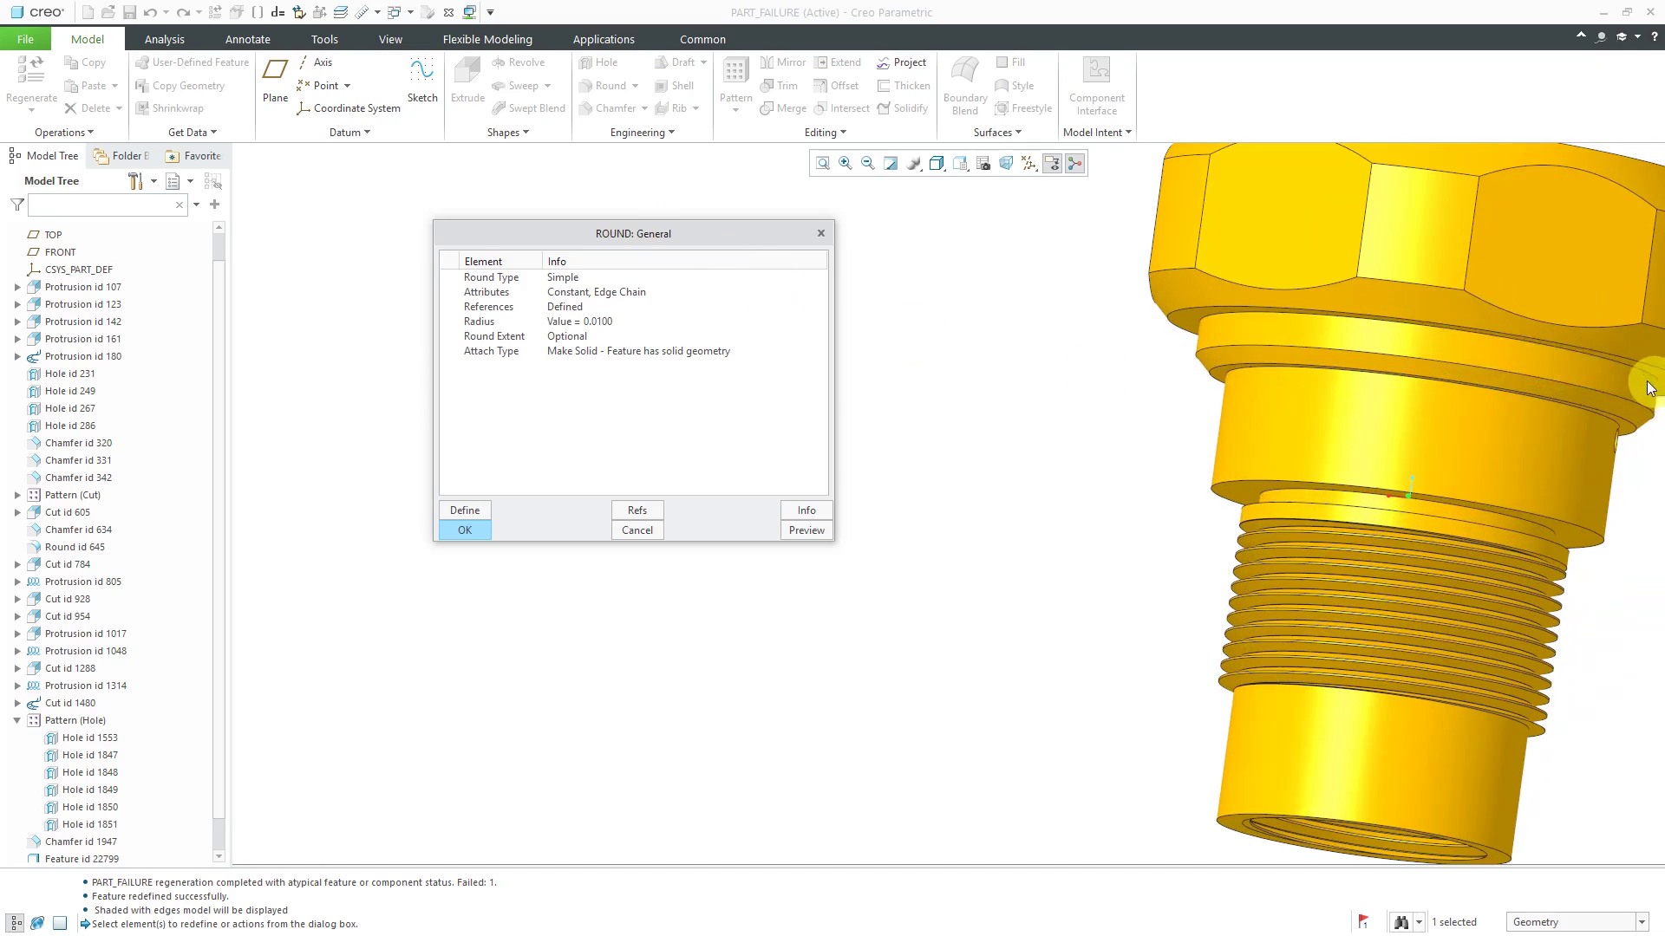
pyautogui.click(565, 298)
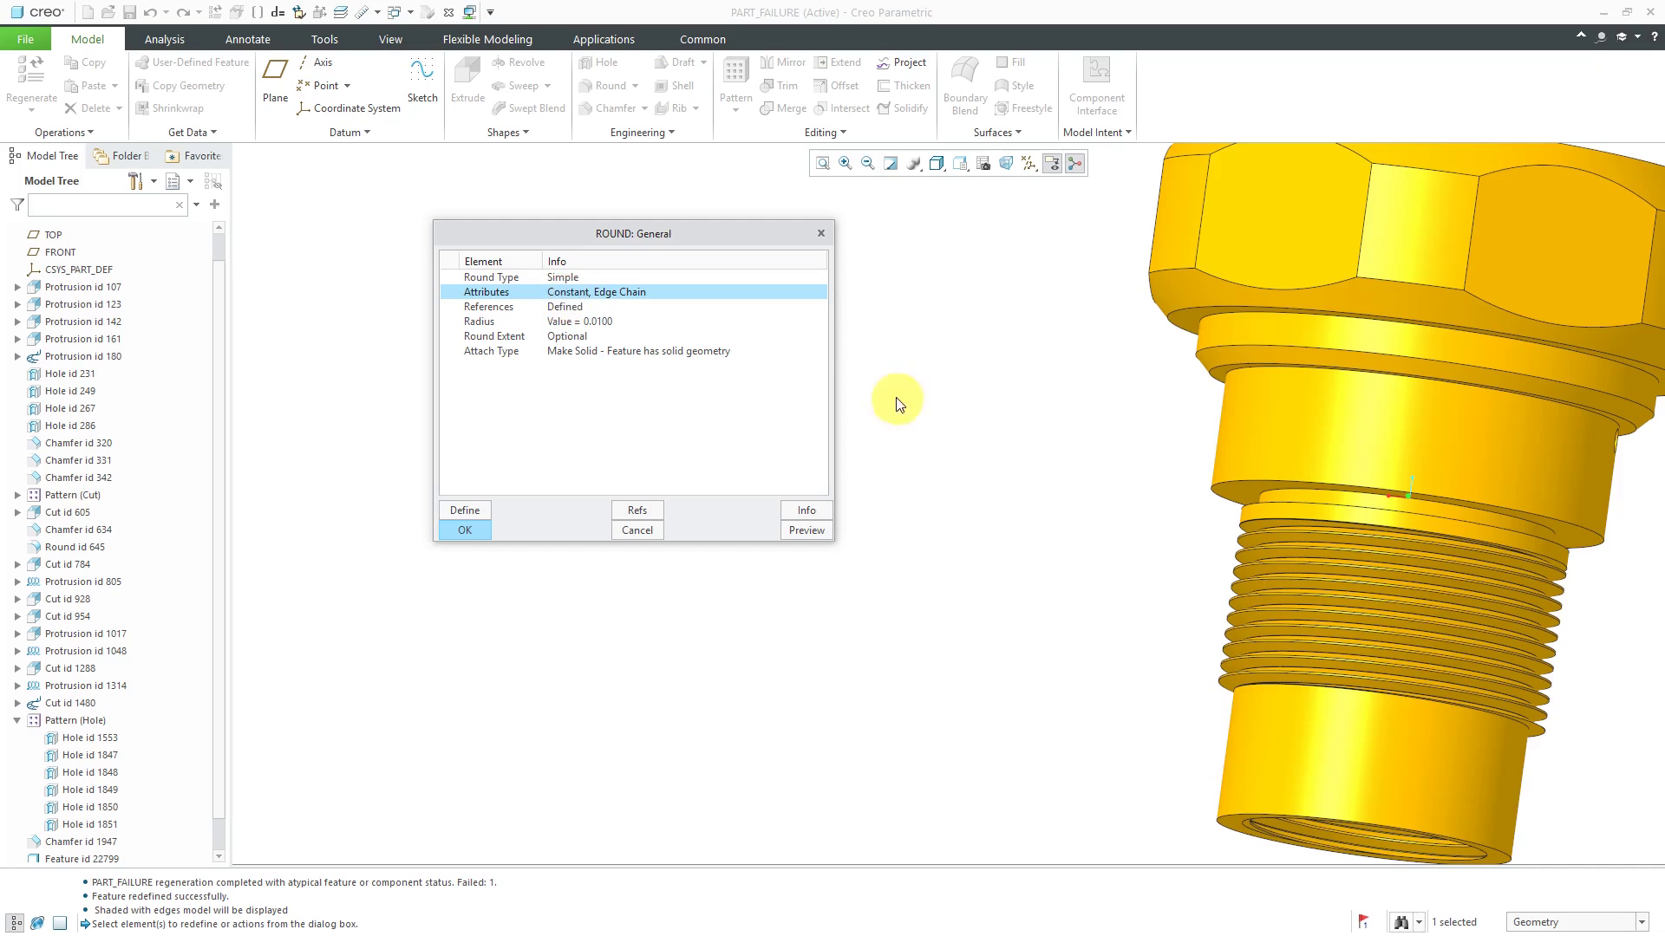
pyautogui.click(568, 308)
pyautogui.doubleClick(570, 310)
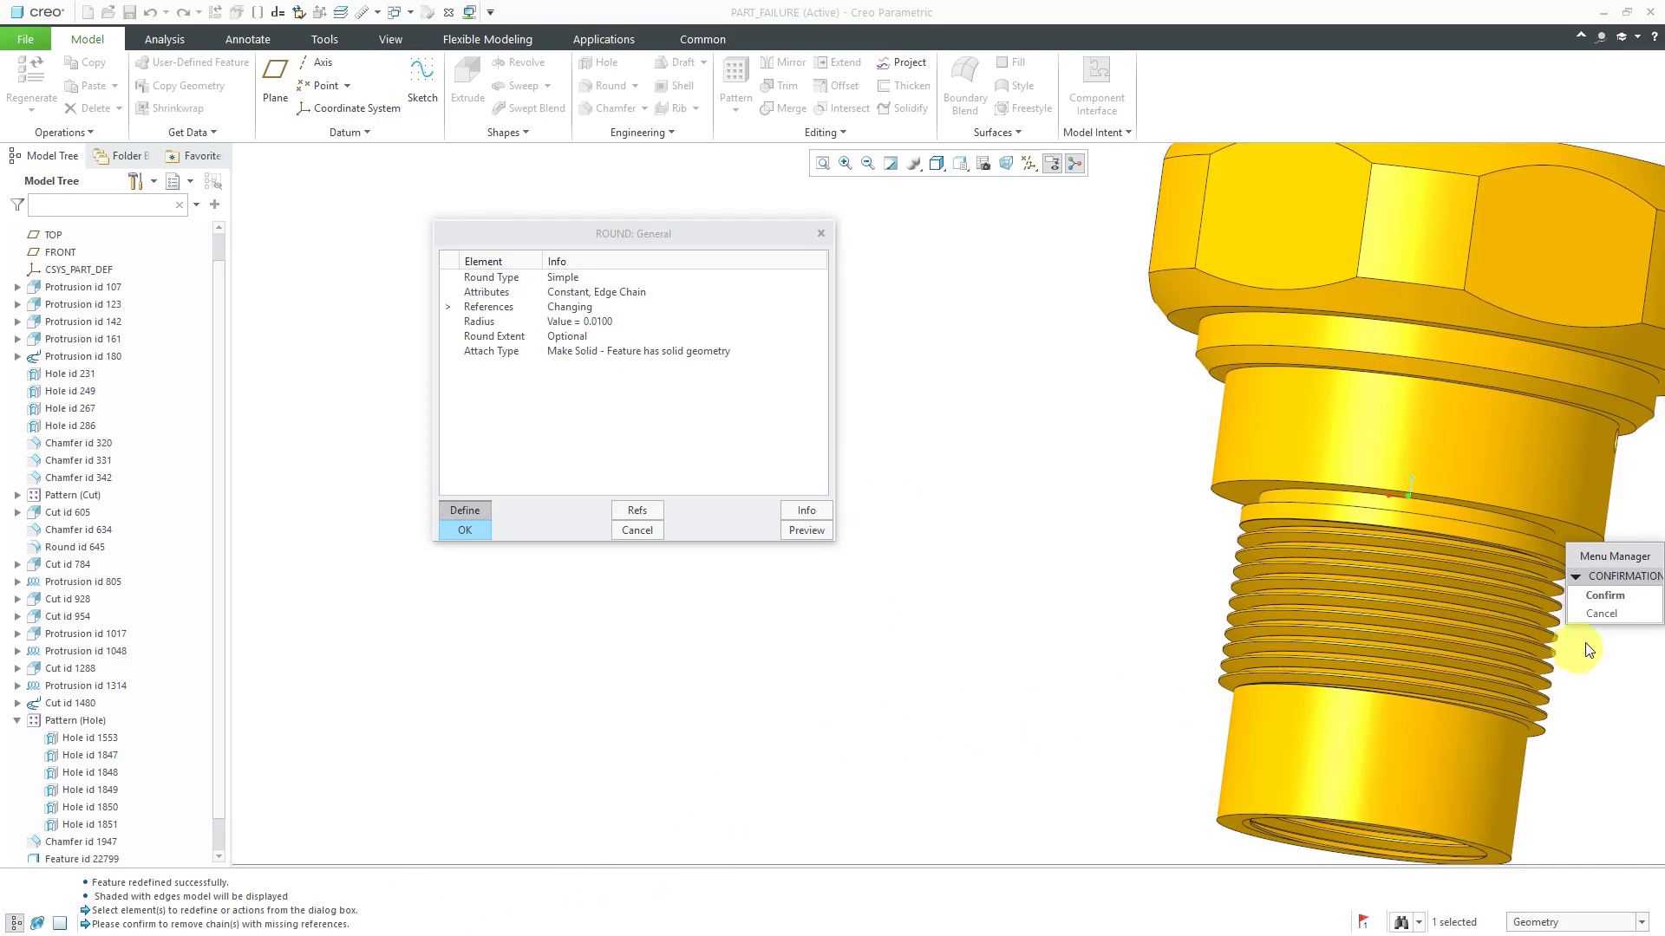
pyautogui.click(1612, 612)
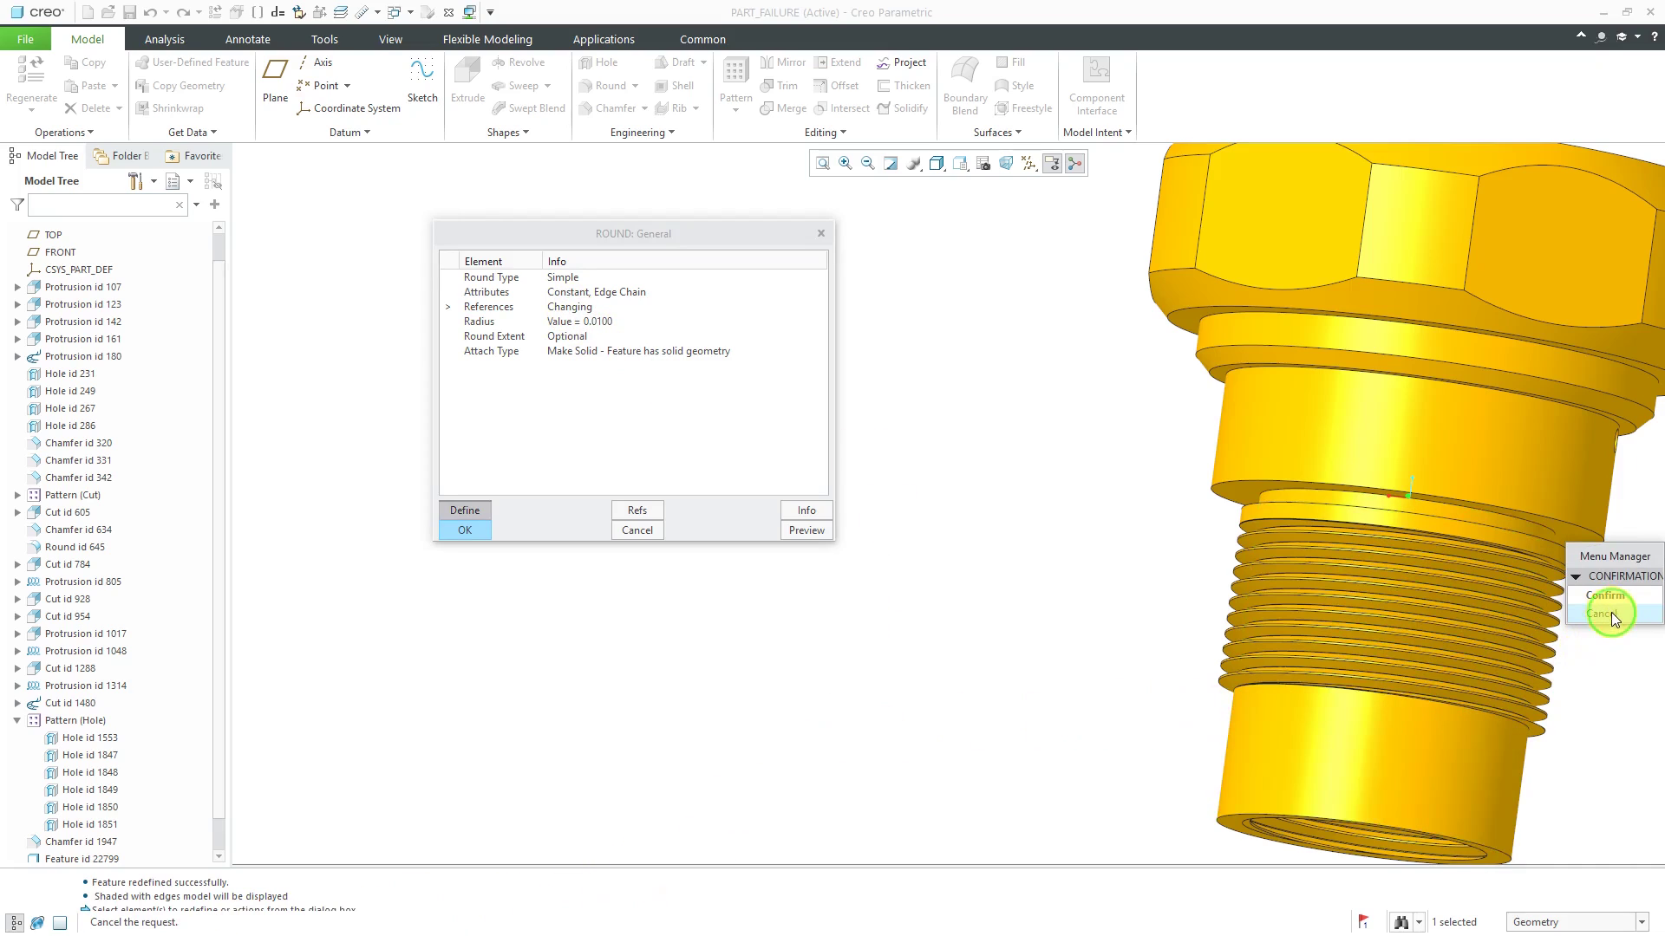
pyautogui.click(636, 532)
pyautogui.click(676, 420)
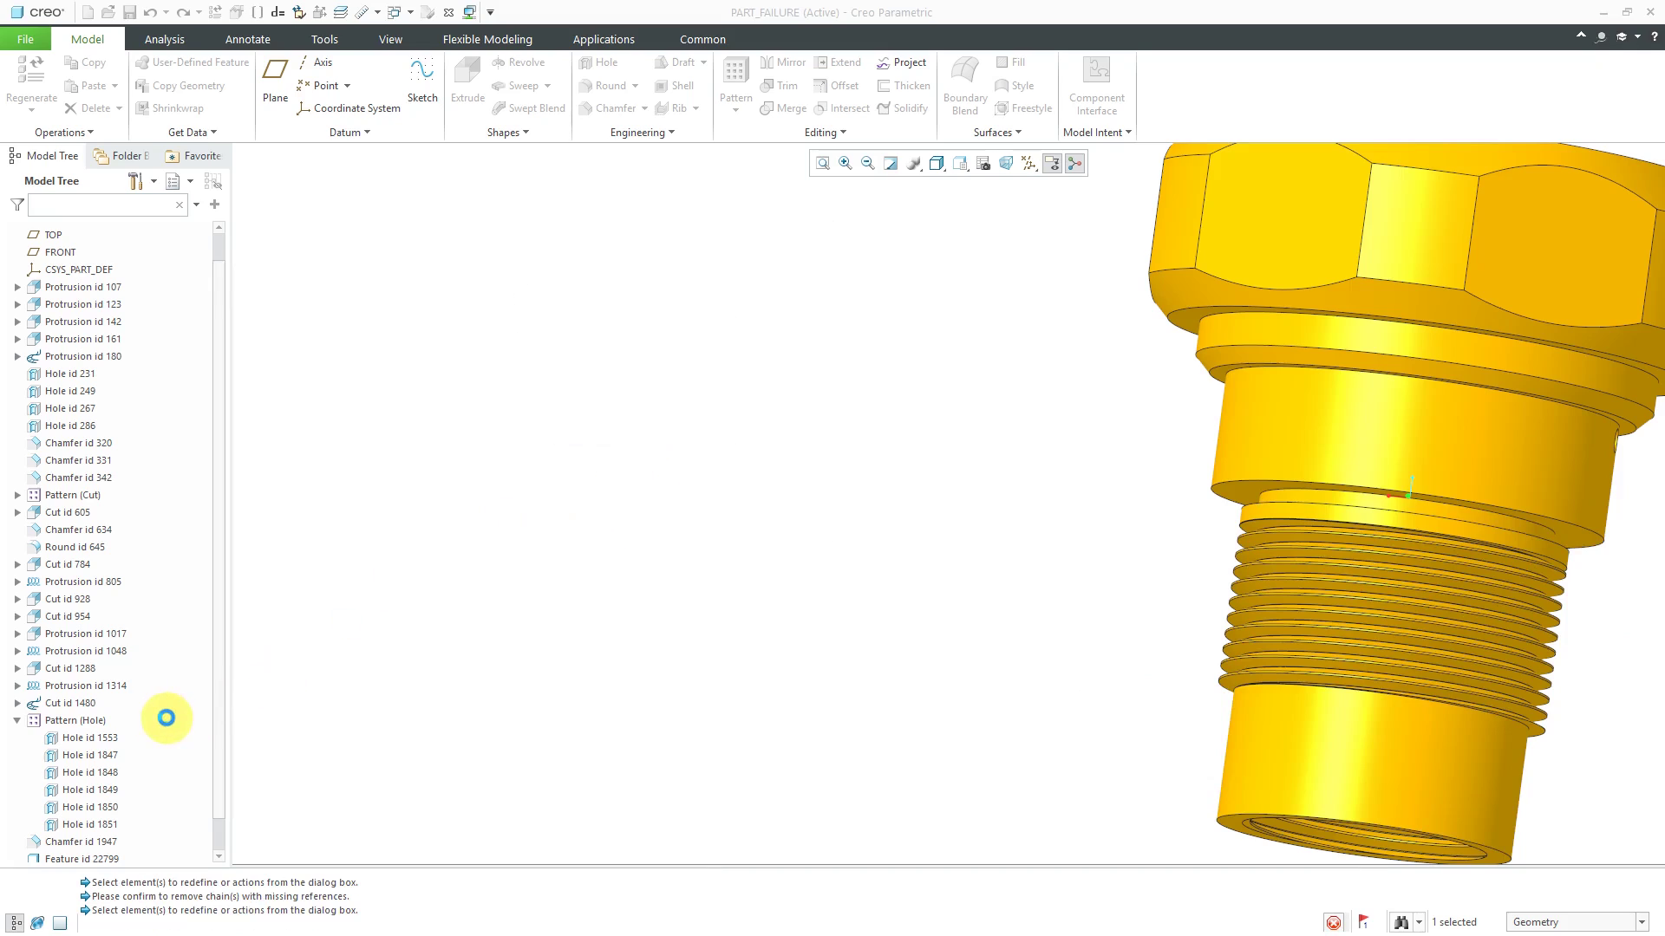
# Step: Start editing the references of Round id 1958 and examine its first original reference, Edge:F6(PROTRUSION) ID130, on the model
pyautogui.rightClick(100, 858)
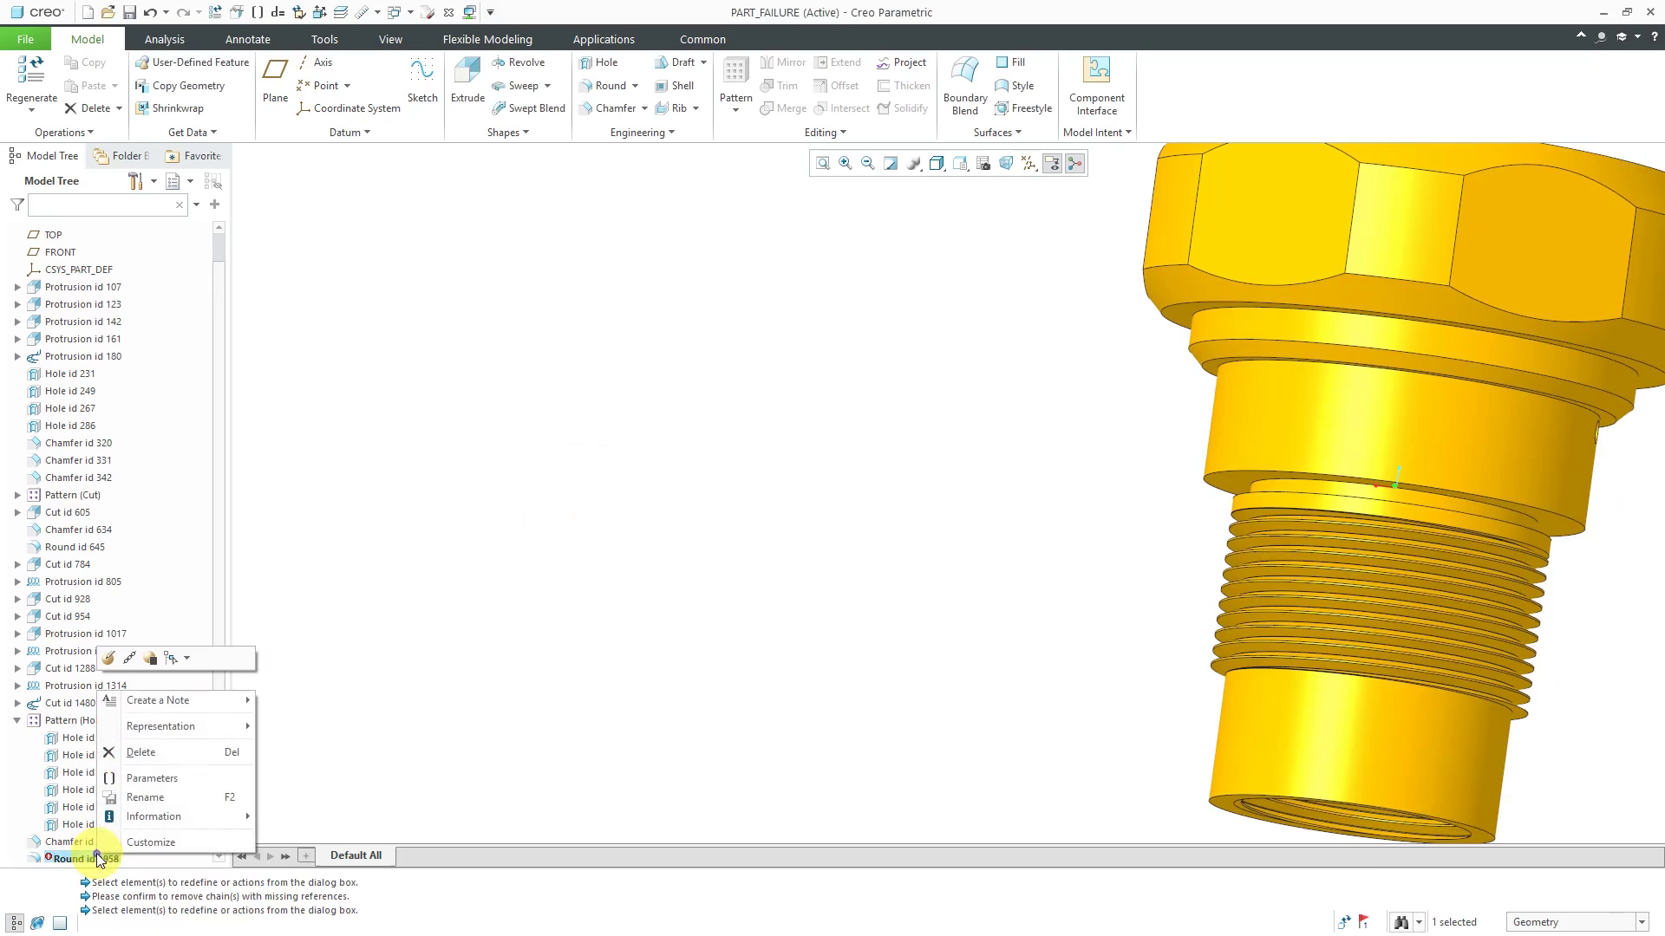
pyautogui.click(130, 661)
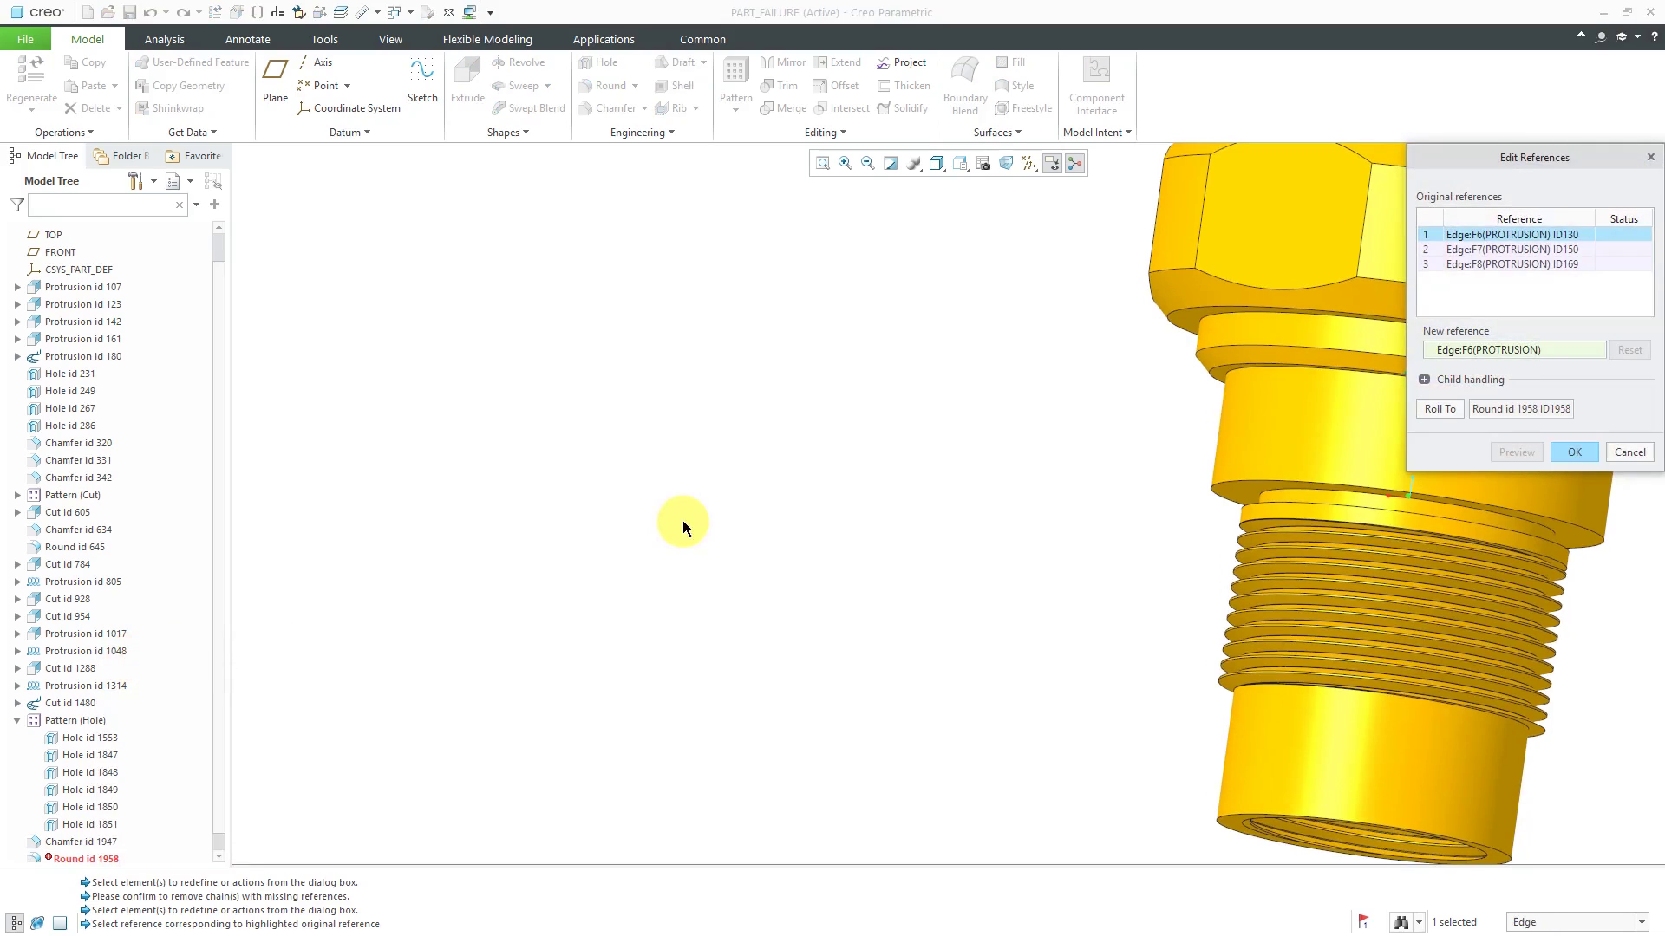
pyautogui.scroll(4, 596, 561)
pyautogui.moveTo(962, 491); pyautogui.dragTo(986, 410, button='middle')
pyautogui.scroll(-3, 877, 403)
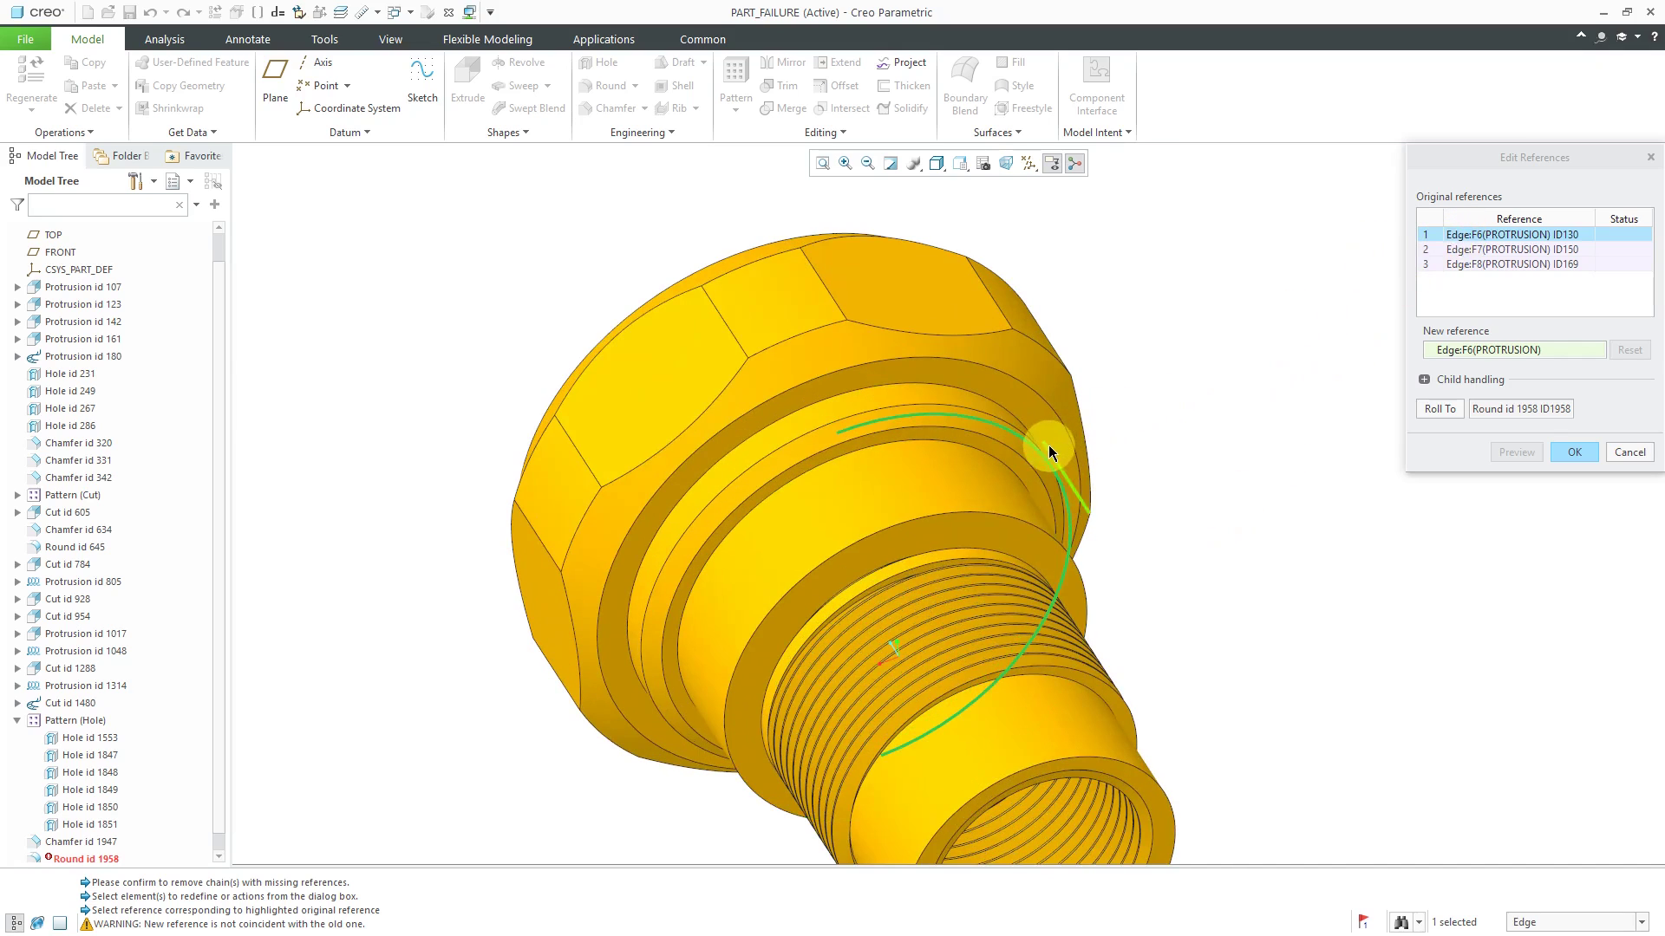
pyautogui.moveTo(1086, 466)
pyautogui.mouseDown(button='middle')
pyautogui.moveTo(1214, 416)
pyautogui.moveTo(1219, 375)
pyautogui.moveTo(1116, 455)
pyautogui.moveTo(1008, 436)
pyautogui.mouseUp(button='middle')
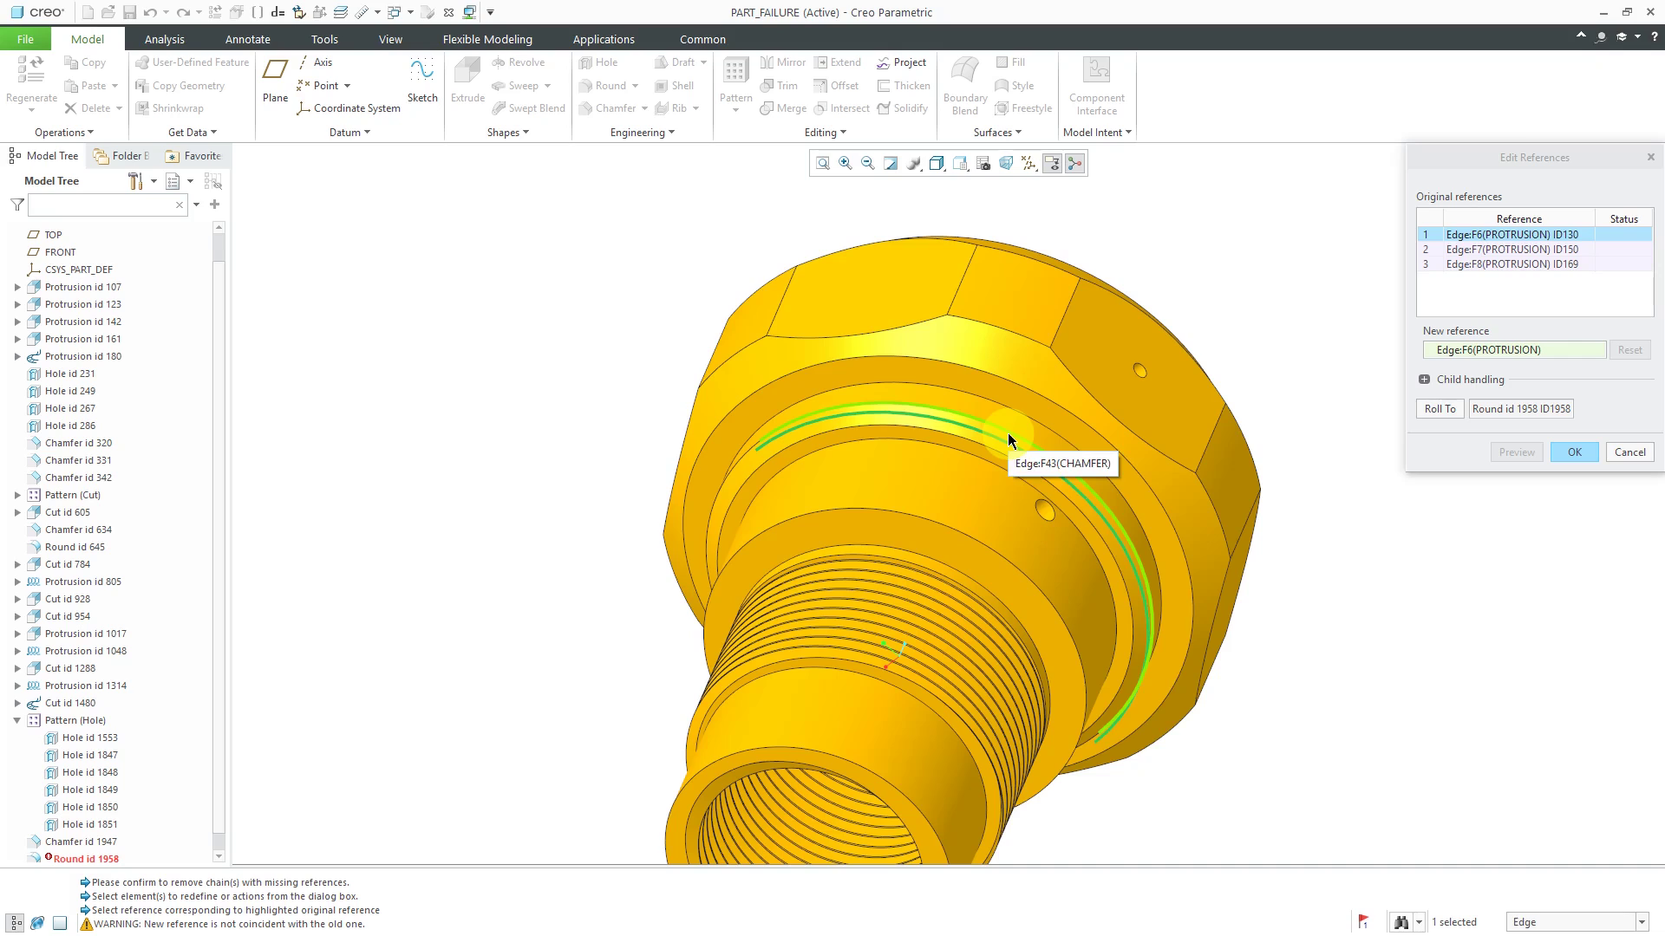
# Step: Highlight the round's second and third original references, the F7 edge ID150 and F8 edge ID169, and examine them on the model
pyautogui.click(1490, 251)
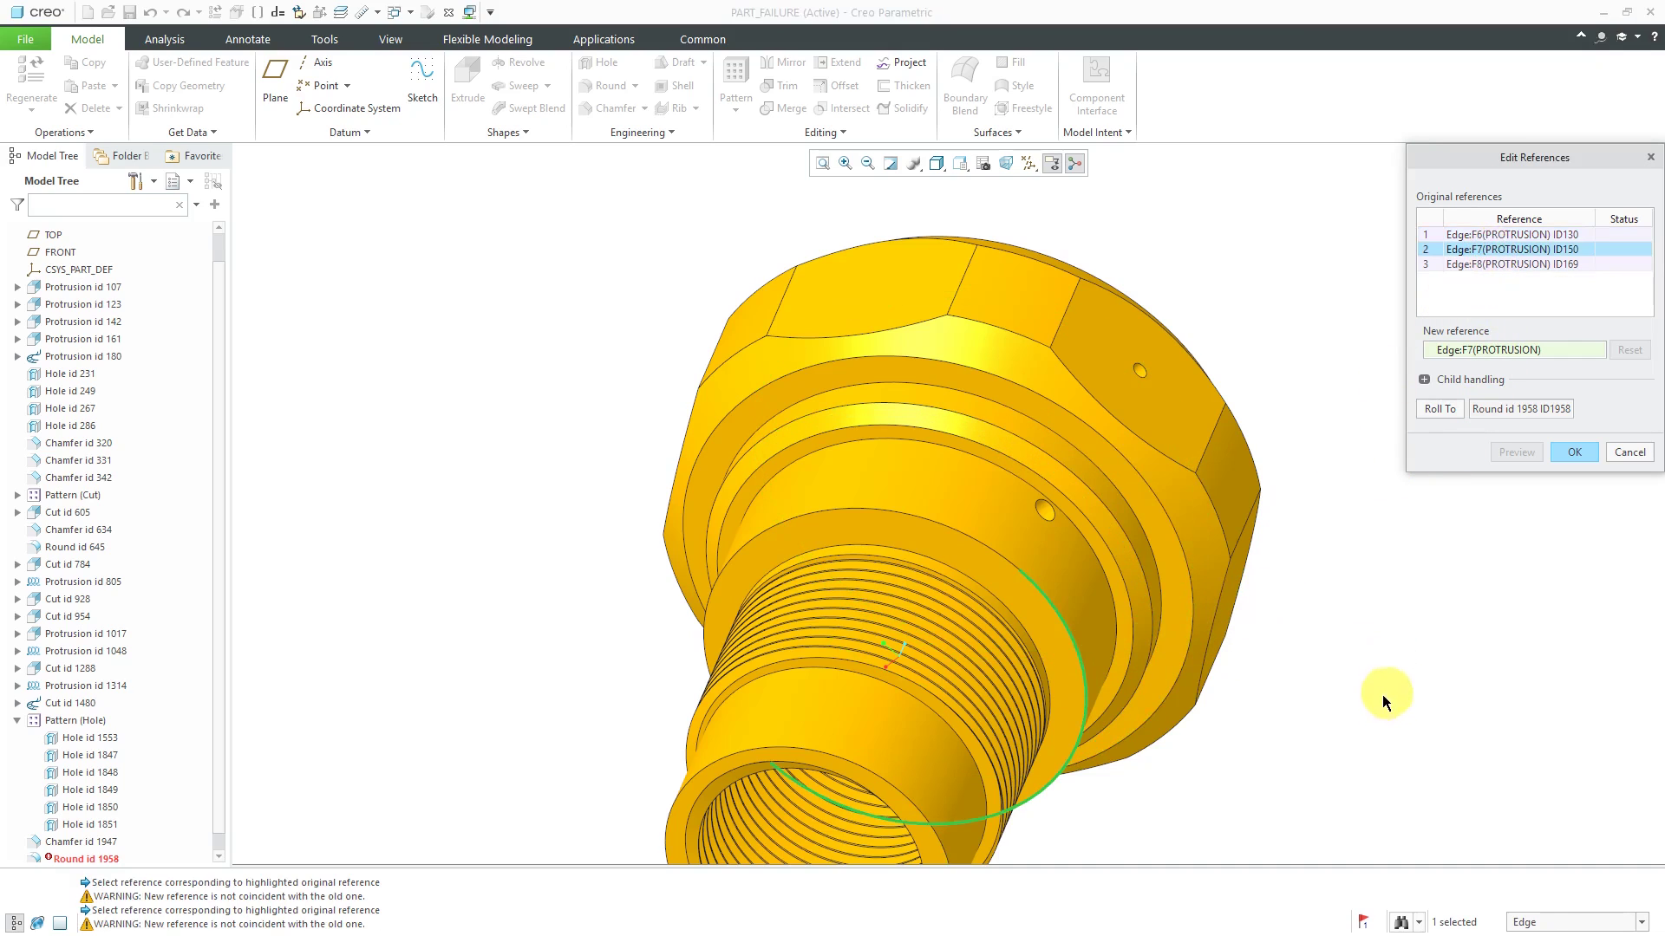
pyautogui.click(1484, 263)
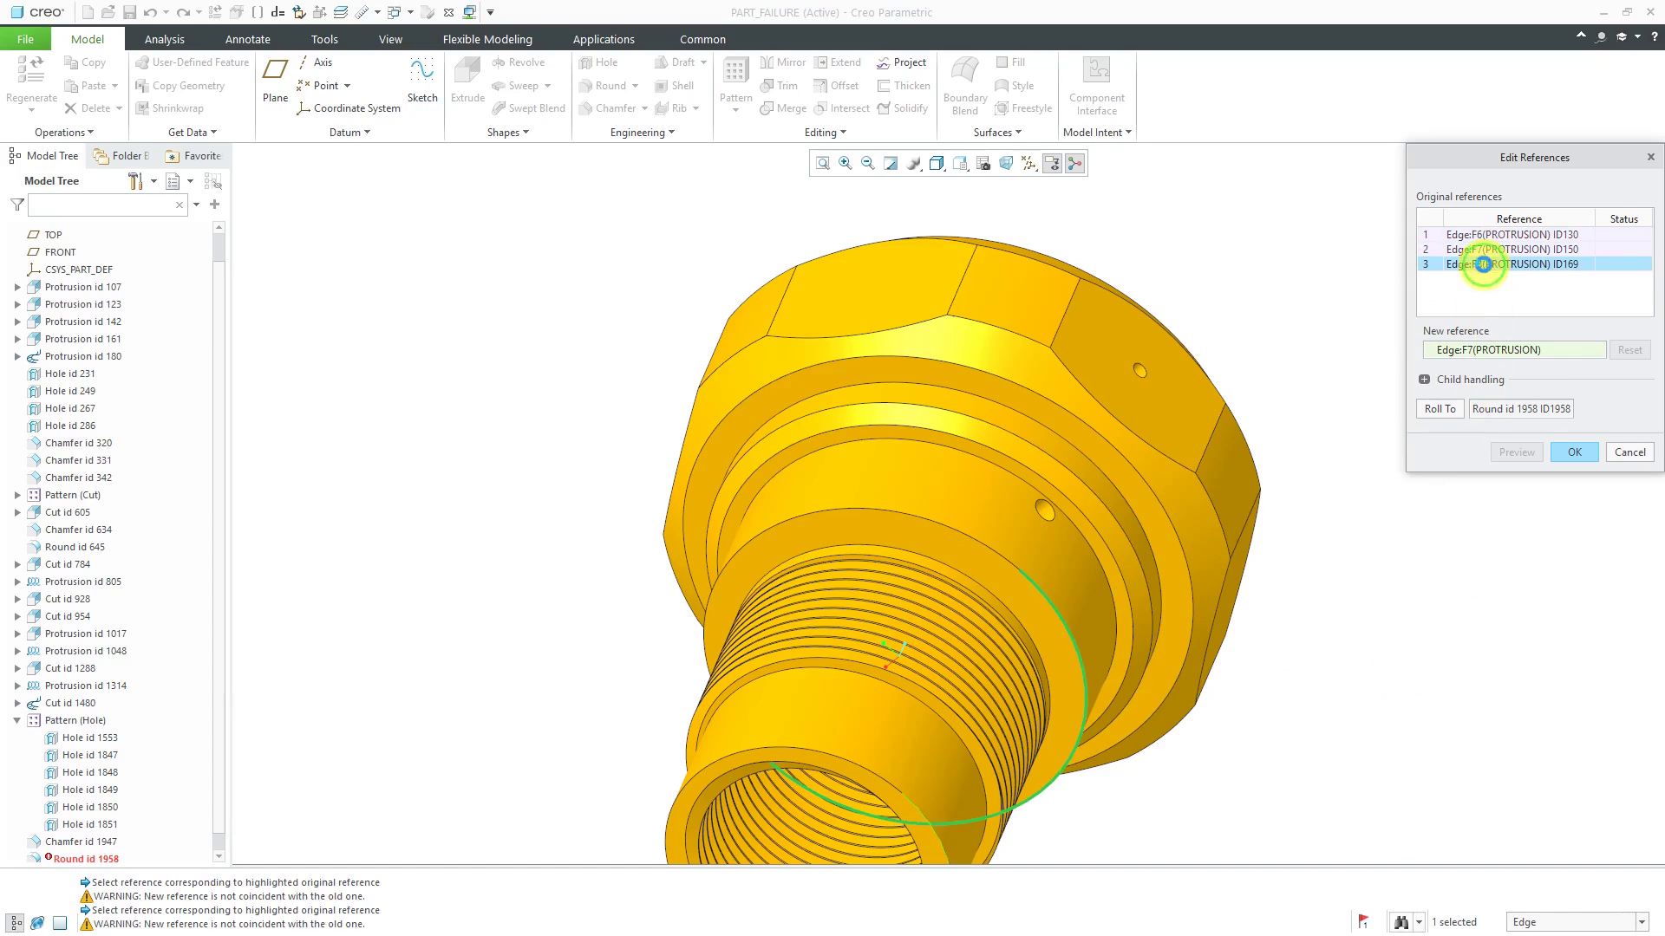
pyautogui.scroll(-5, 744, 580)
pyautogui.moveTo(831, 718); pyautogui.dragTo(945, 593, button='middle')
pyautogui.scroll(5, 941, 594)
pyautogui.scroll(-5, 939, 596)
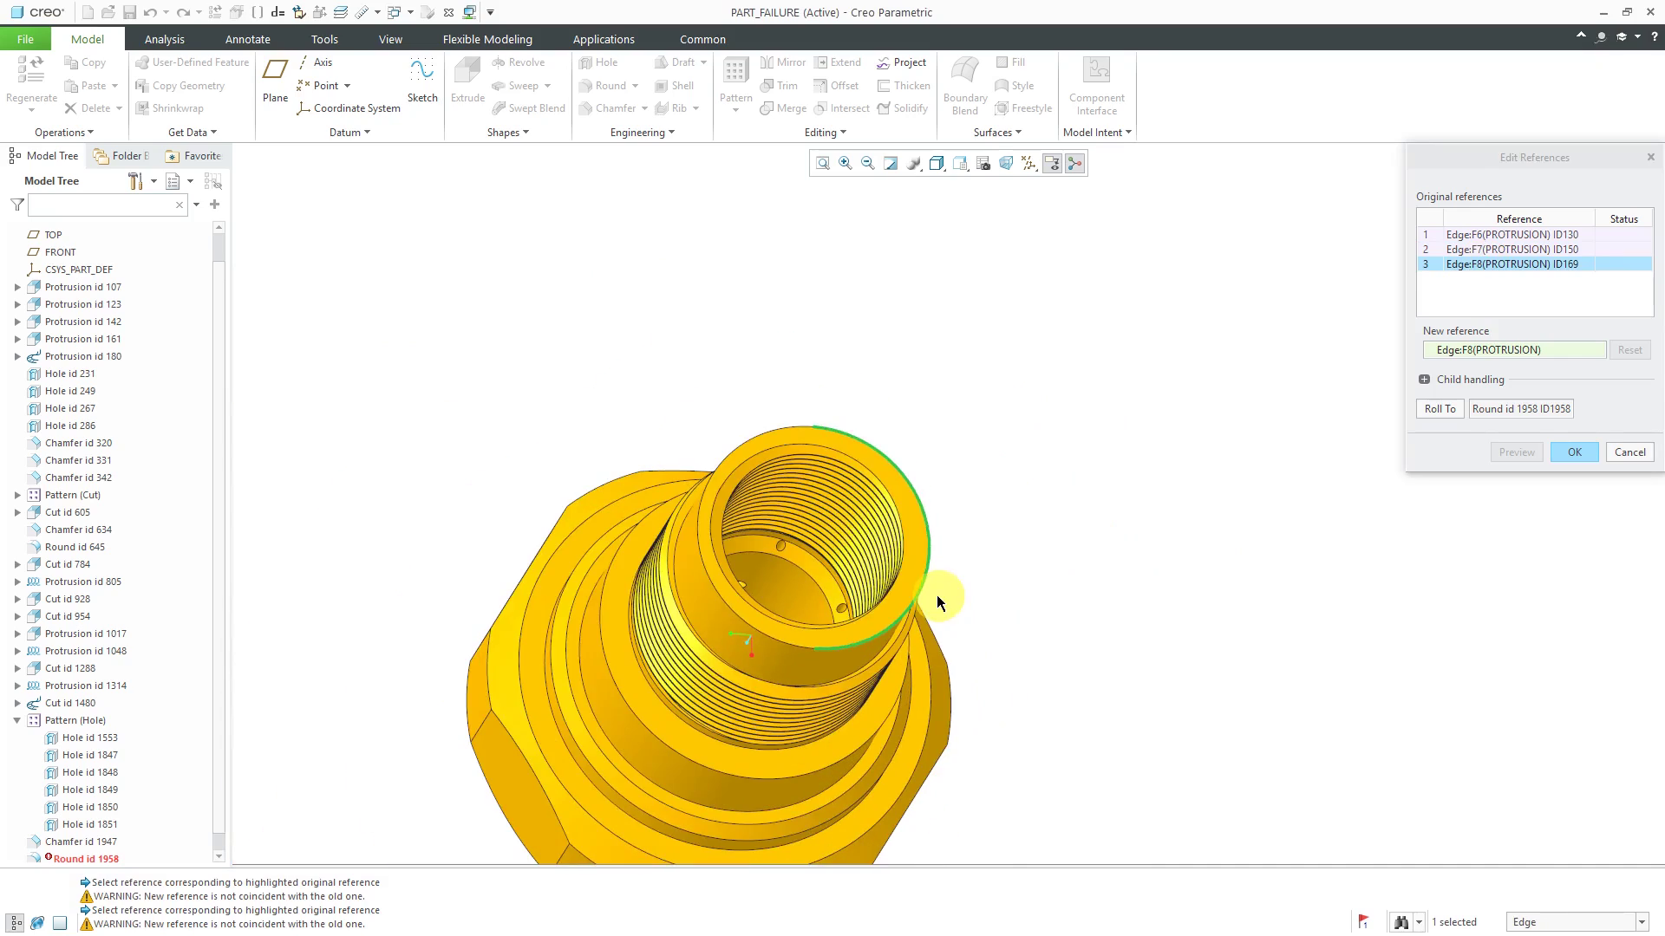
pyautogui.moveTo(825, 652); pyautogui.dragTo(791, 668, button='middle')
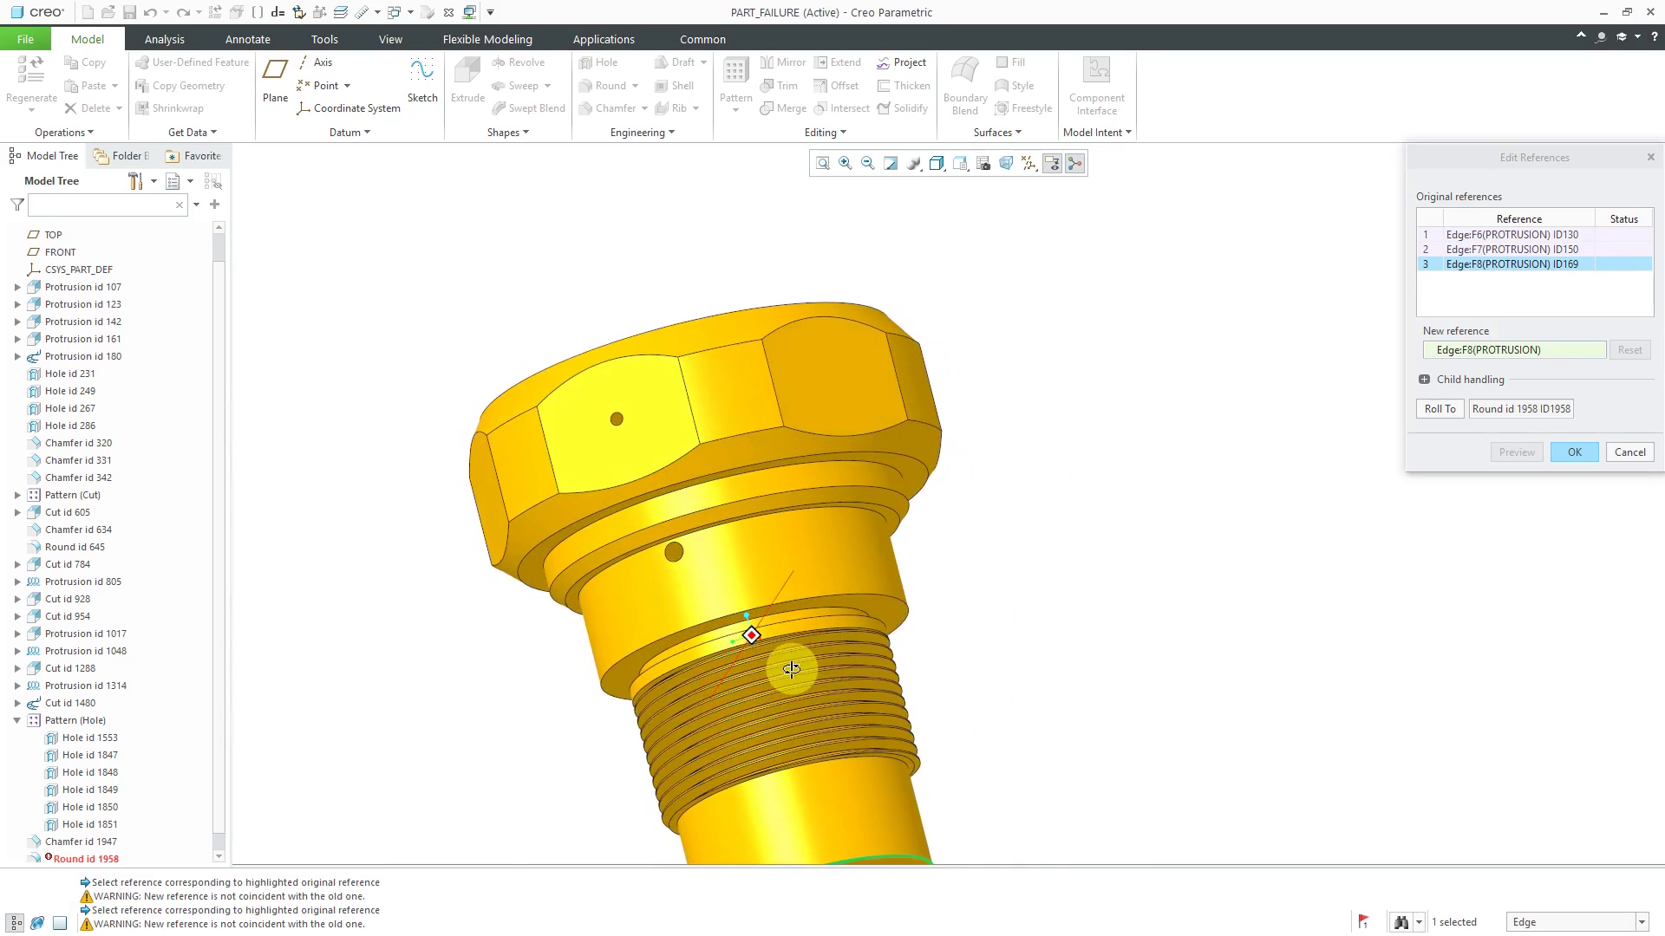
# Step: Replace the round's Edge:F6(PROTRUSION) ID130 reference with the circular collar edge just below the hex head and apply the reference change
pyautogui.click(1542, 235)
pyautogui.moveTo(788, 491); pyautogui.dragTo(947, 321, button='middle')
pyautogui.scroll(-2, 867, 387)
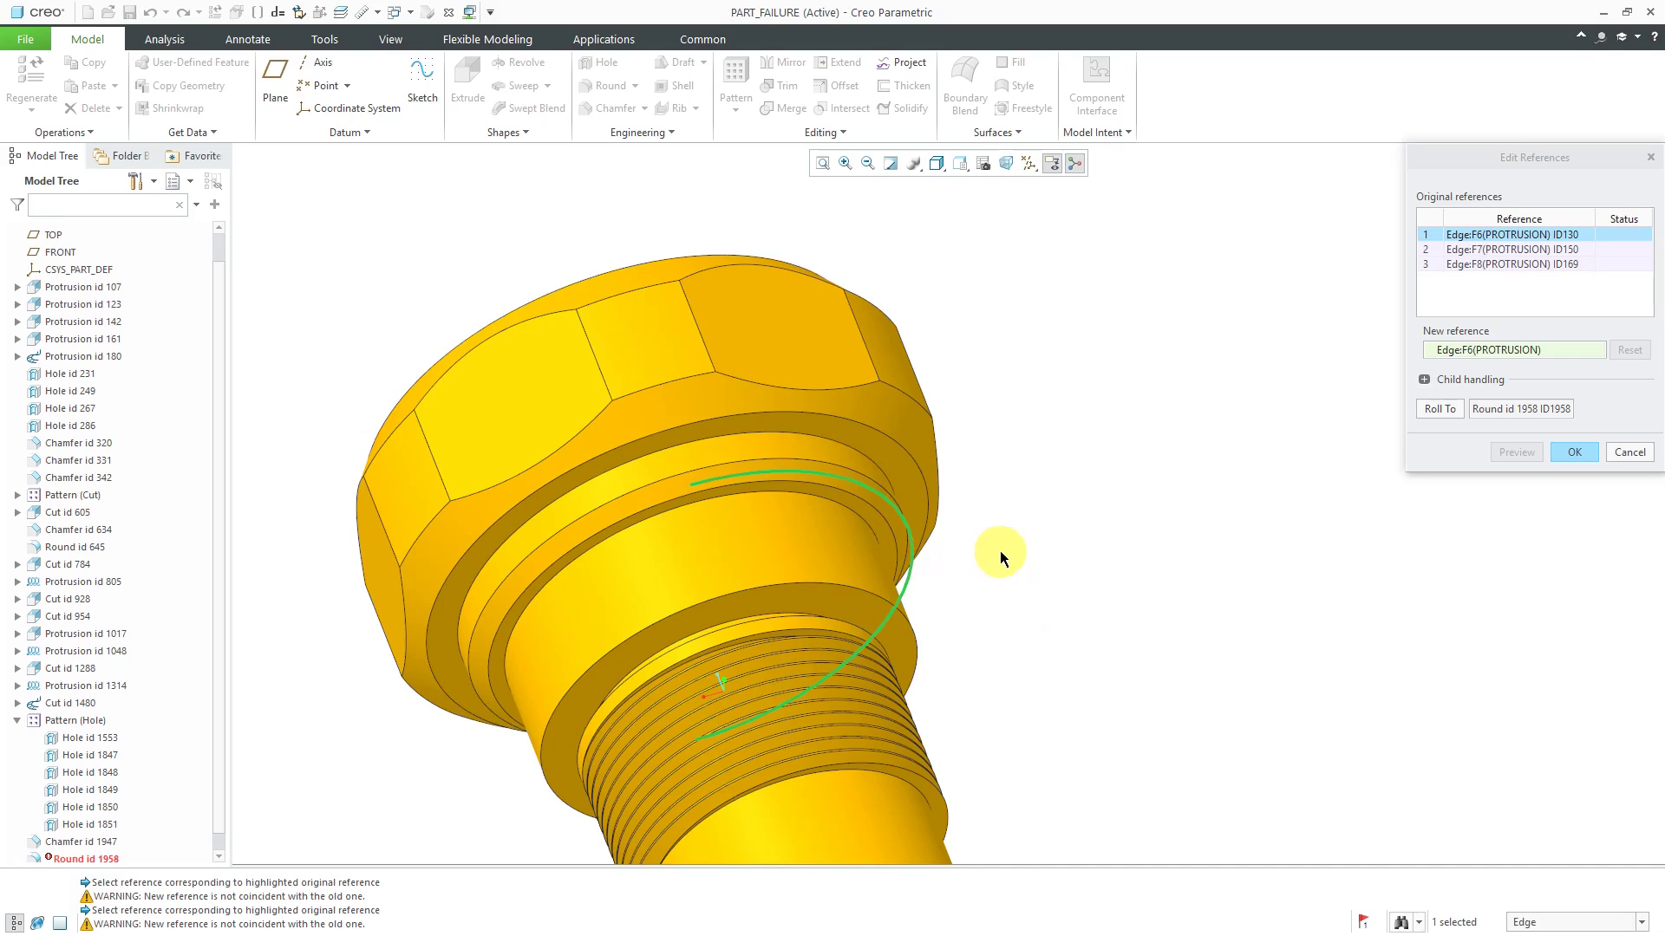
pyautogui.click(848, 451)
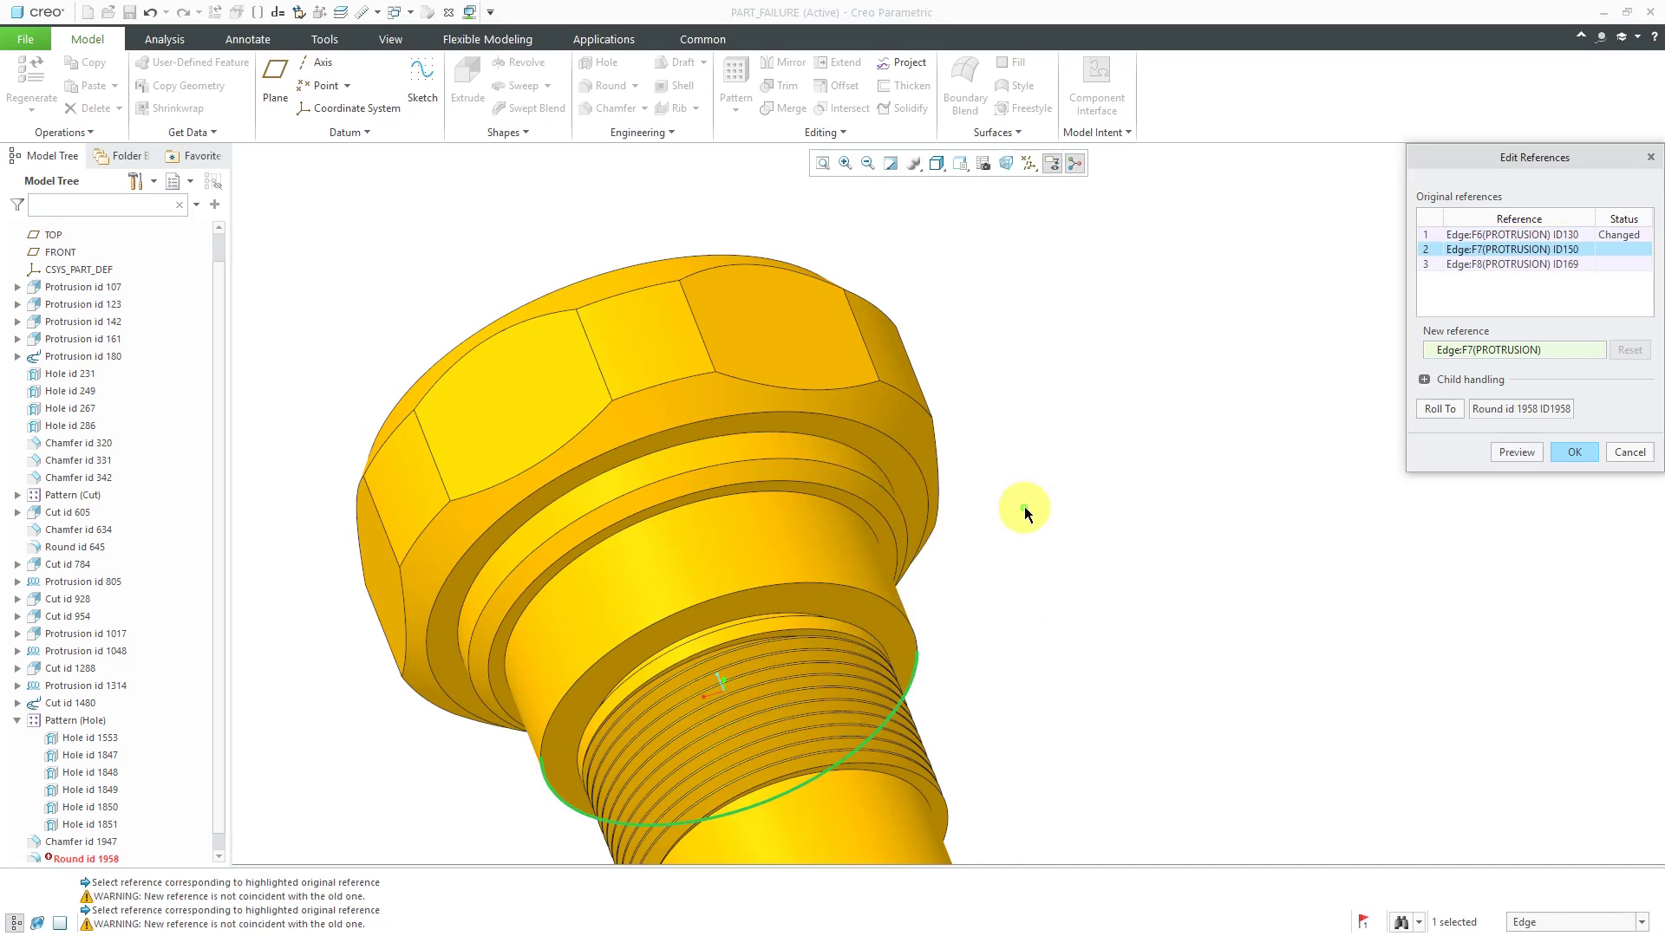
pyautogui.click(1574, 452)
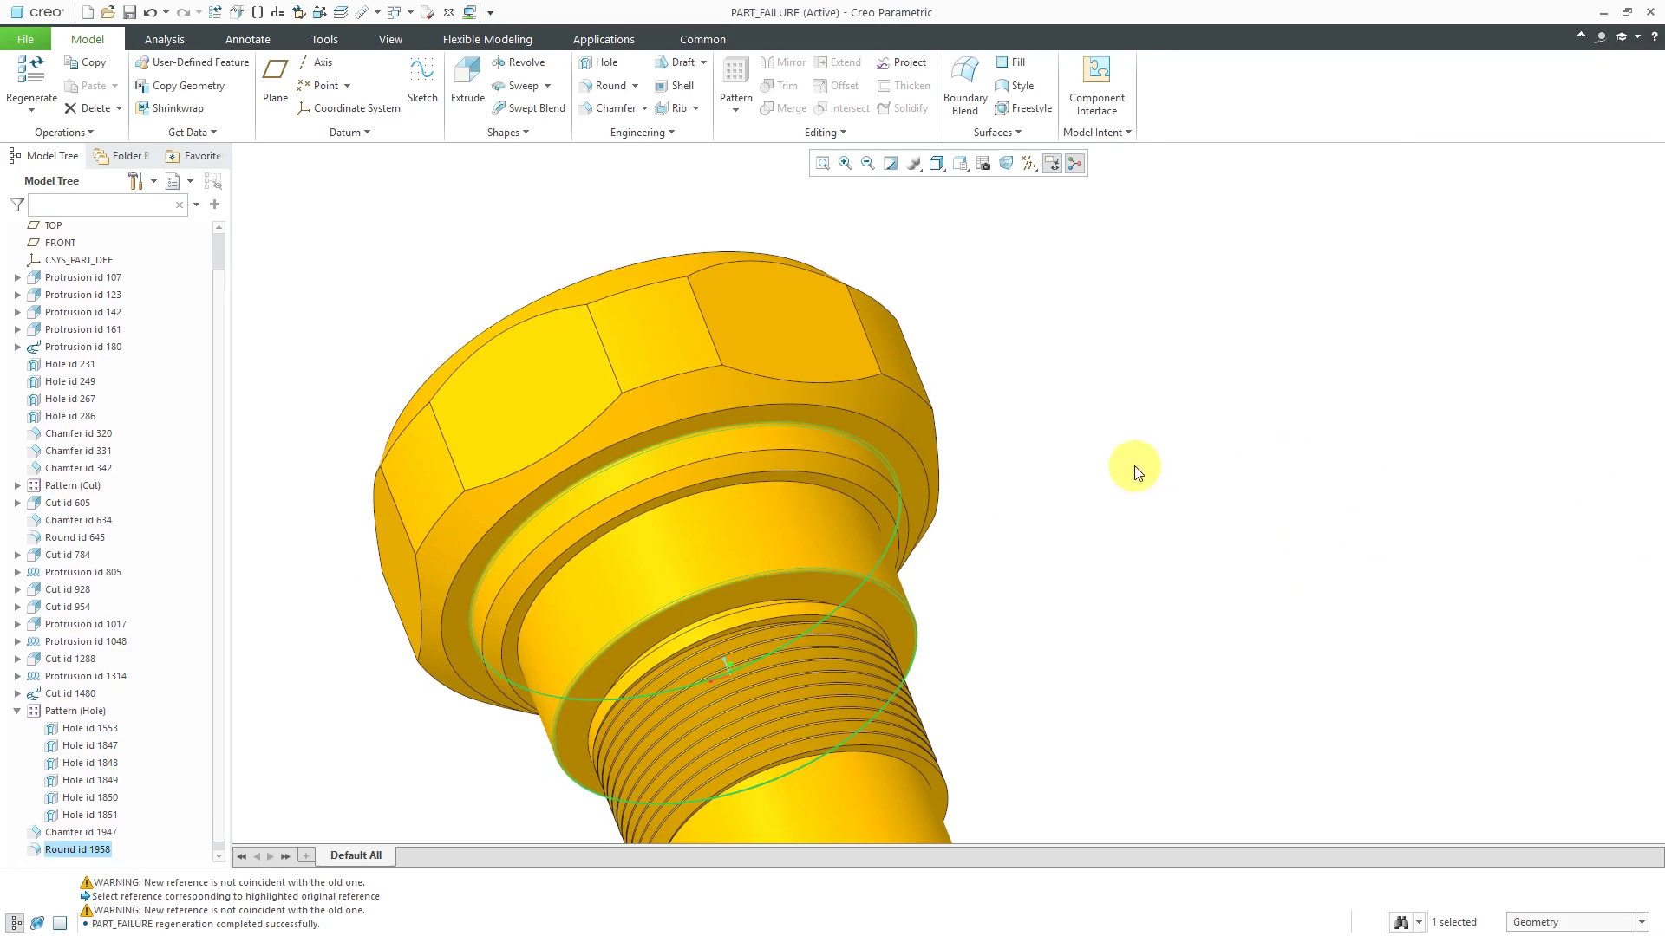
# Step: Clear the selection and inspect the whole part after the round's repair
pyautogui.click(1083, 468)
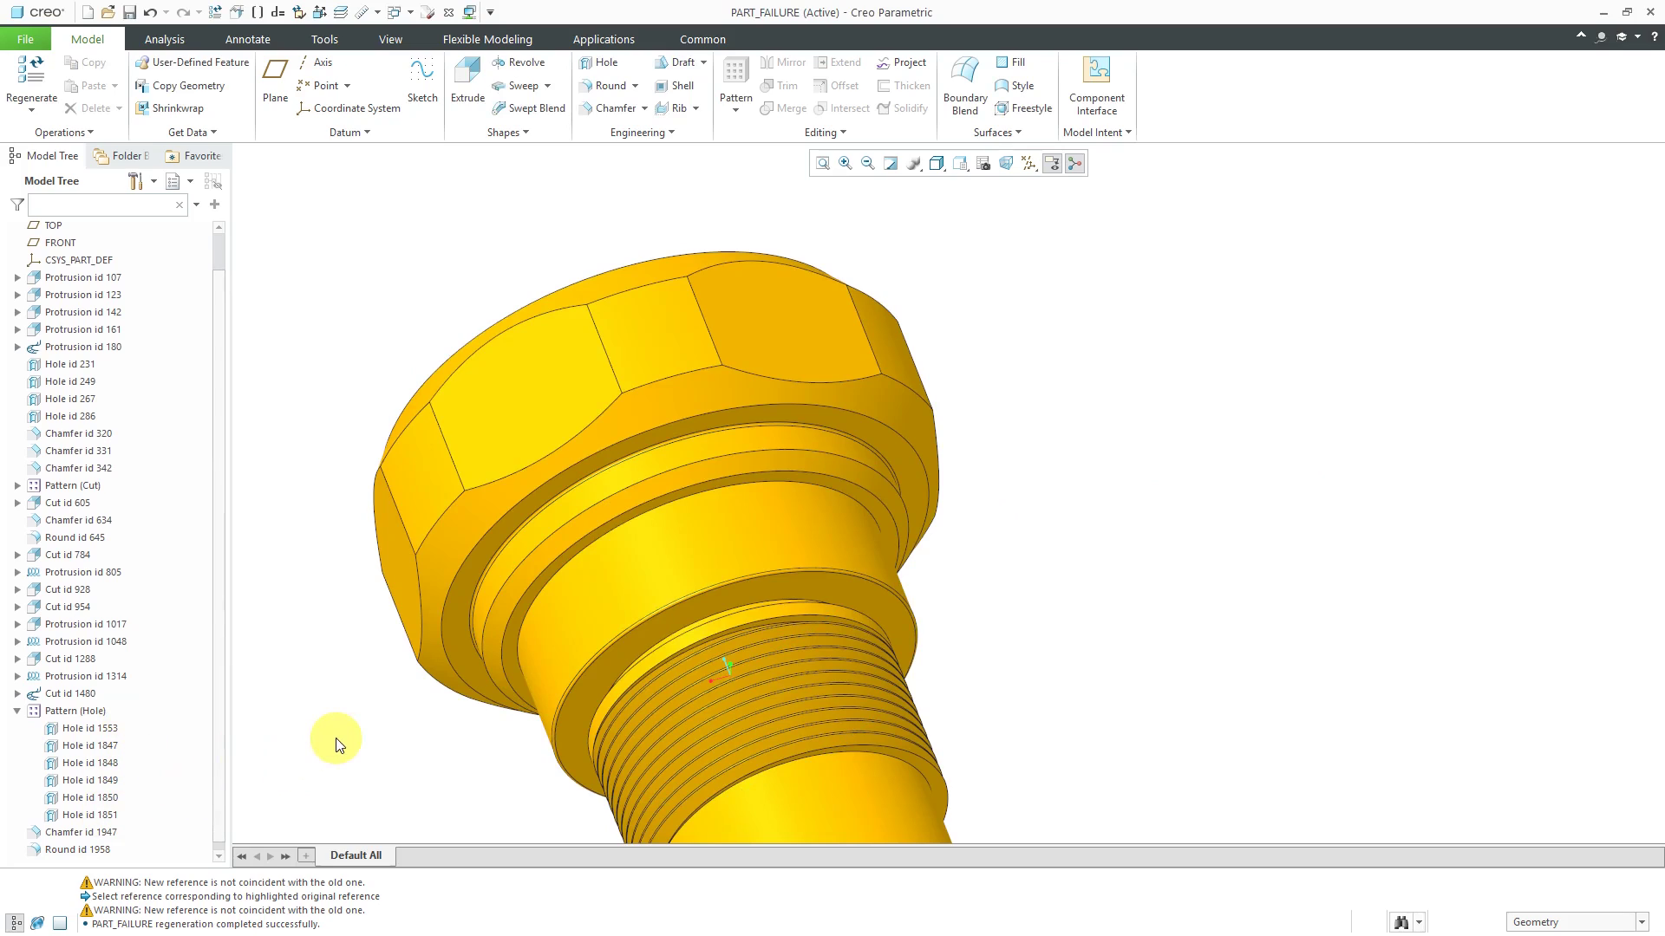
pyautogui.scroll(-4, 1041, 385)
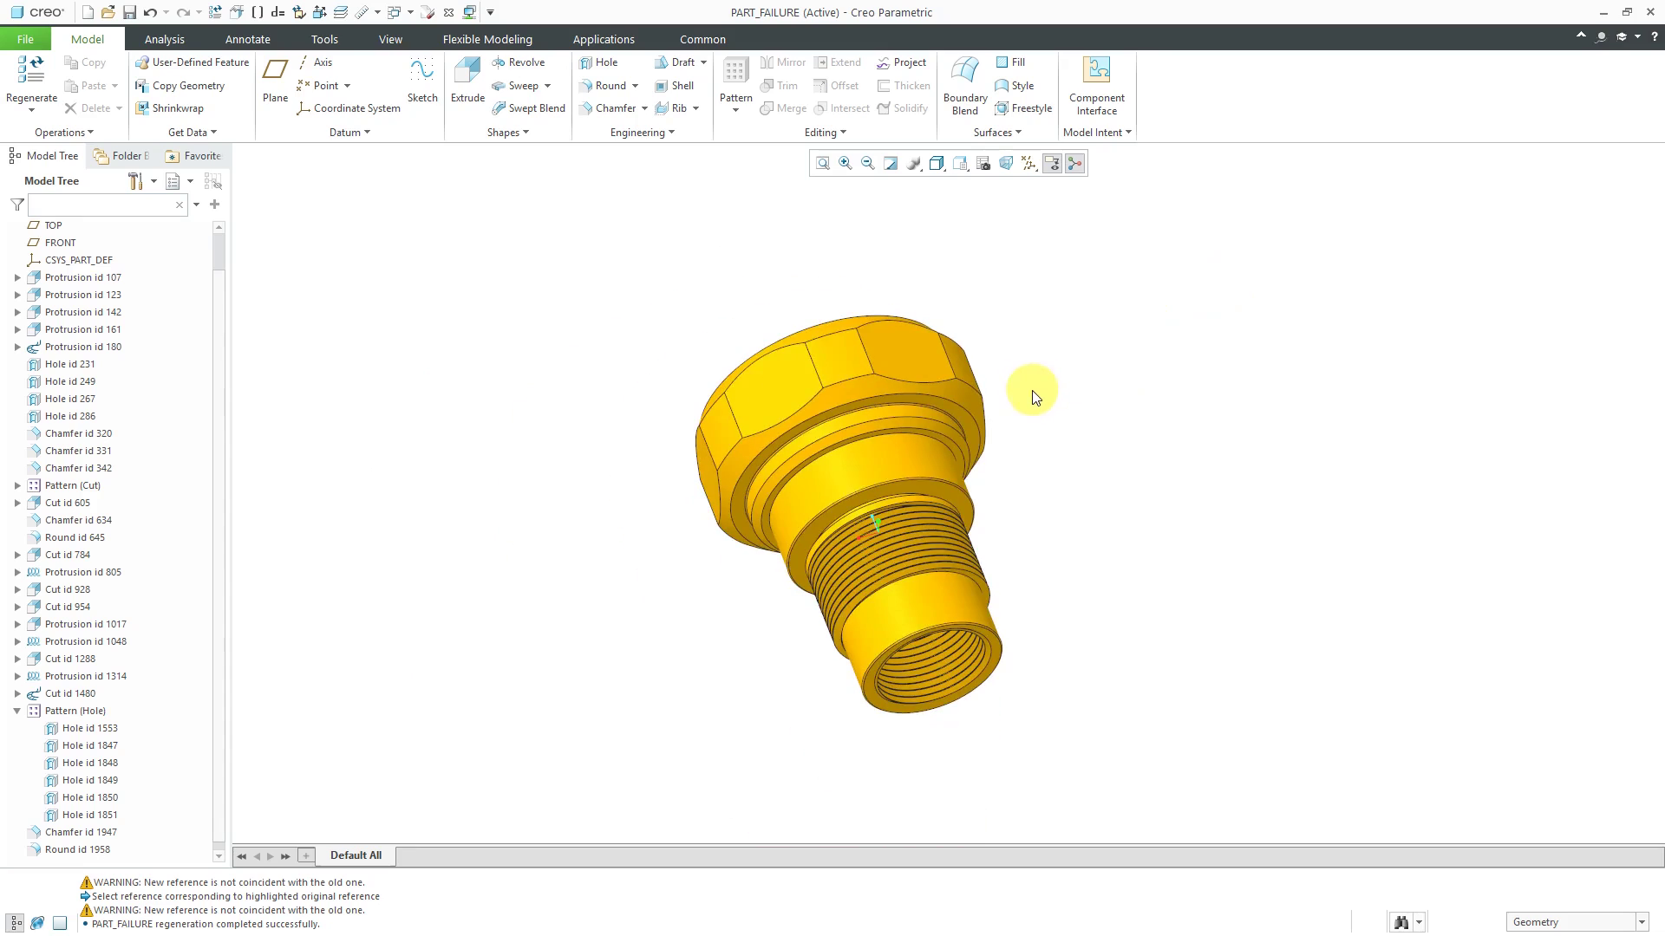
pyautogui.moveTo(1041, 390); pyautogui.dragTo(1065, 510, button='middle')
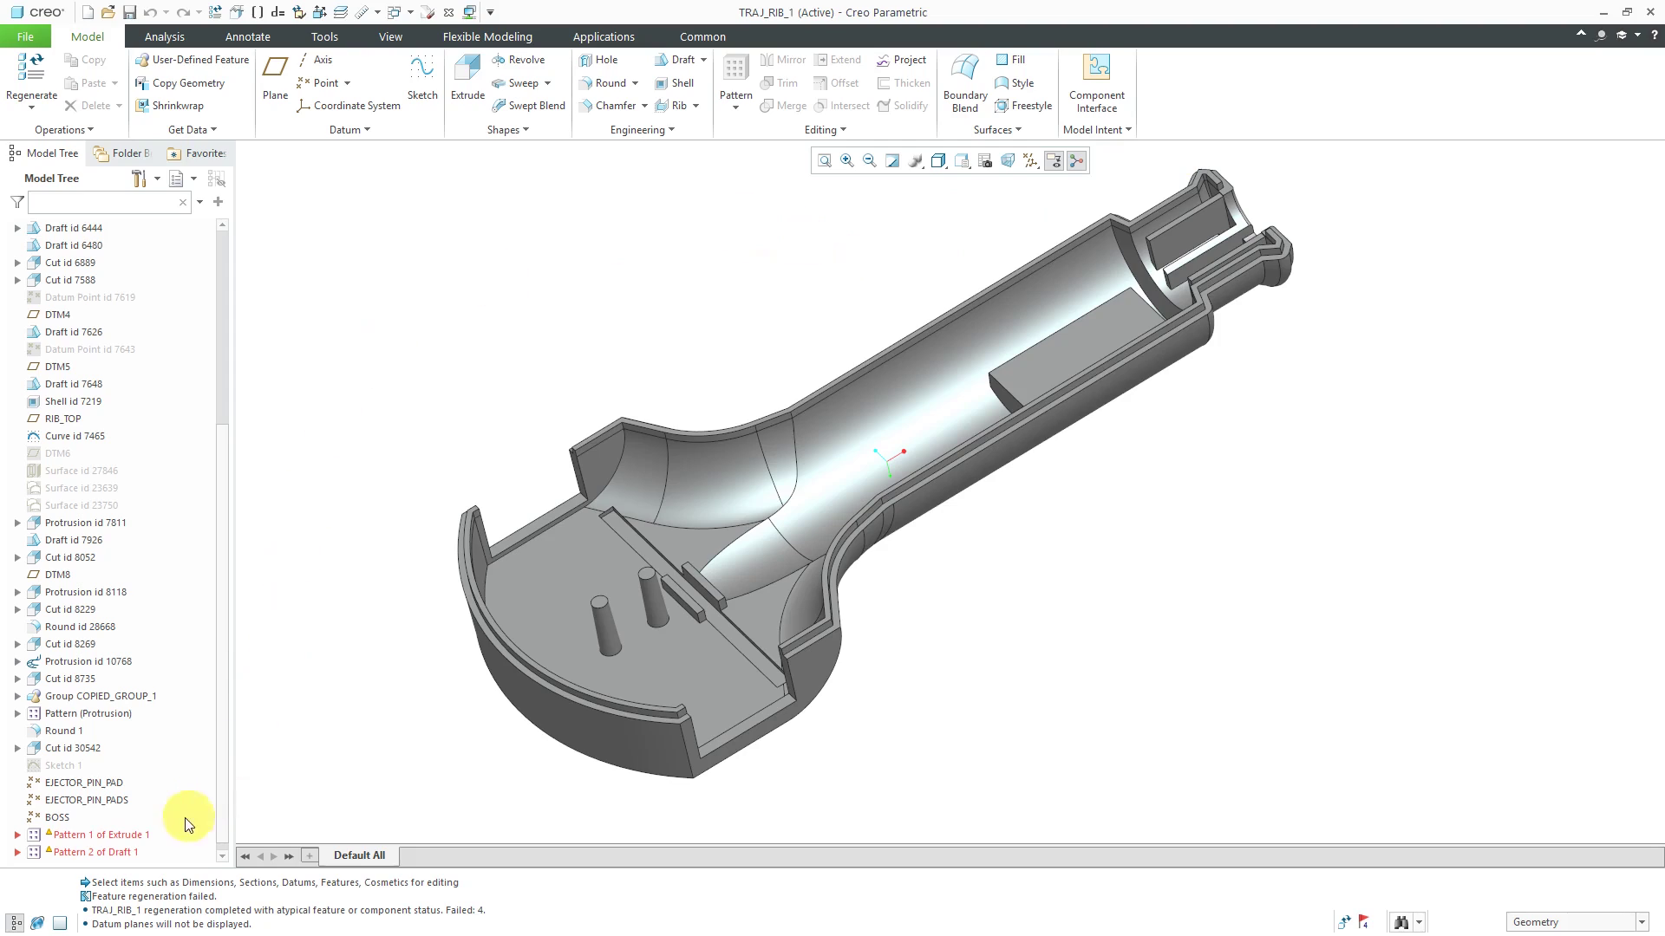
# Step: Expand Pattern 1 of Extrude 1 and Pattern 2 of Draft 1 to examine their failed instances
pyautogui.click(17, 835)
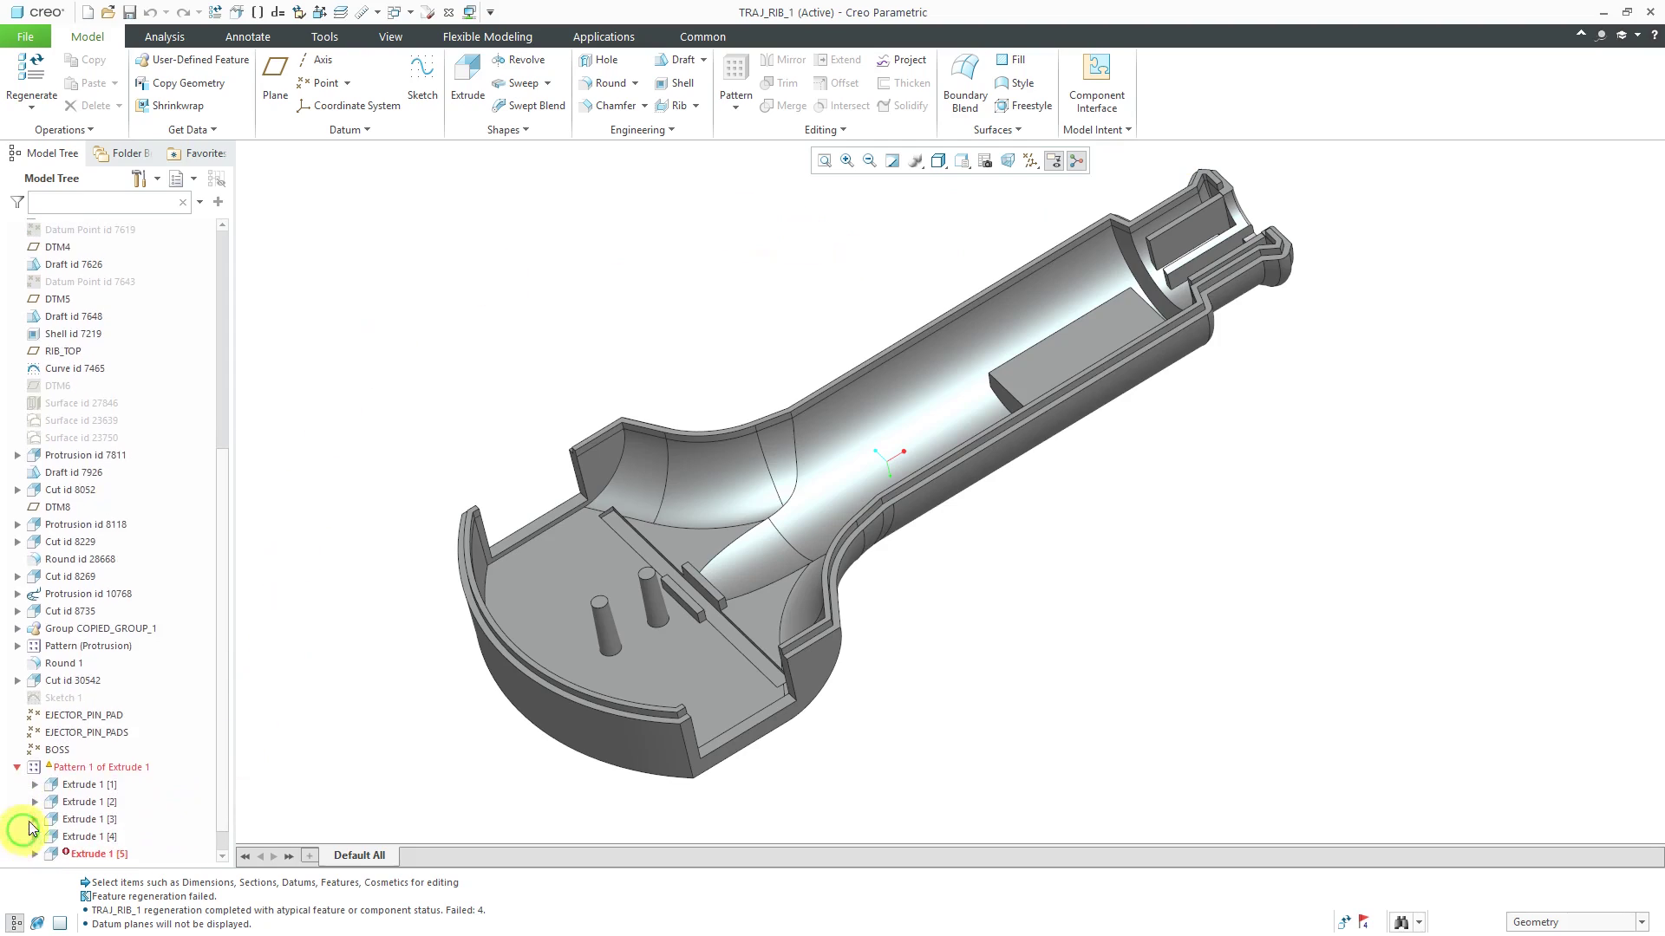
pyautogui.scroll(-1, 117, 669)
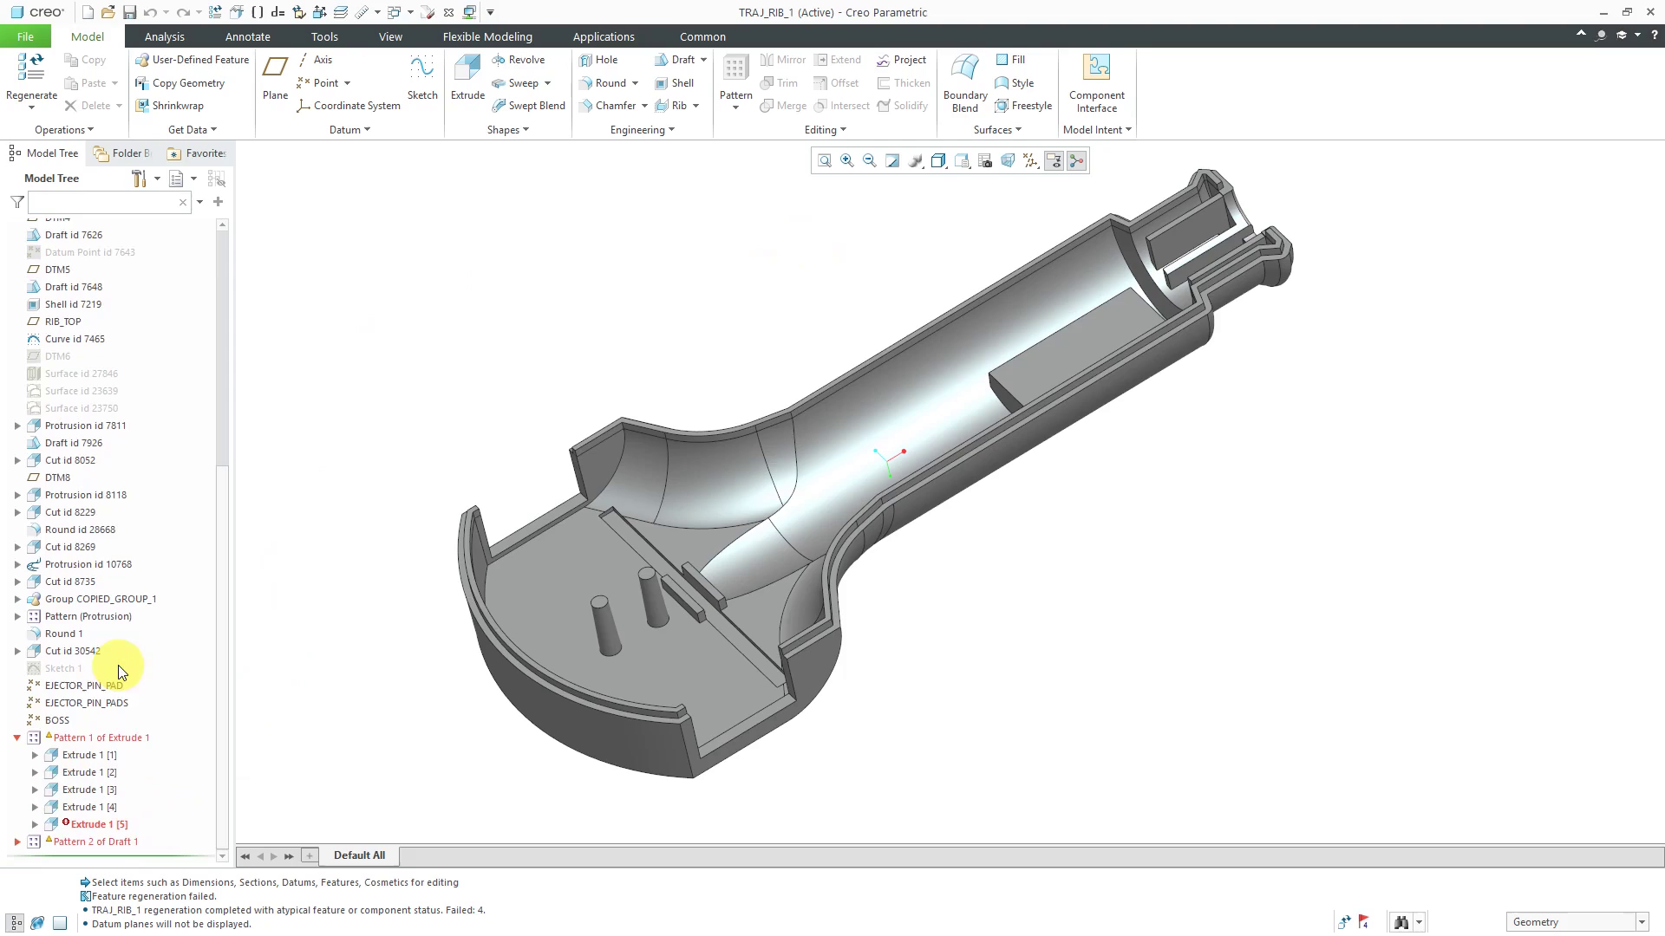
pyautogui.click(15, 843)
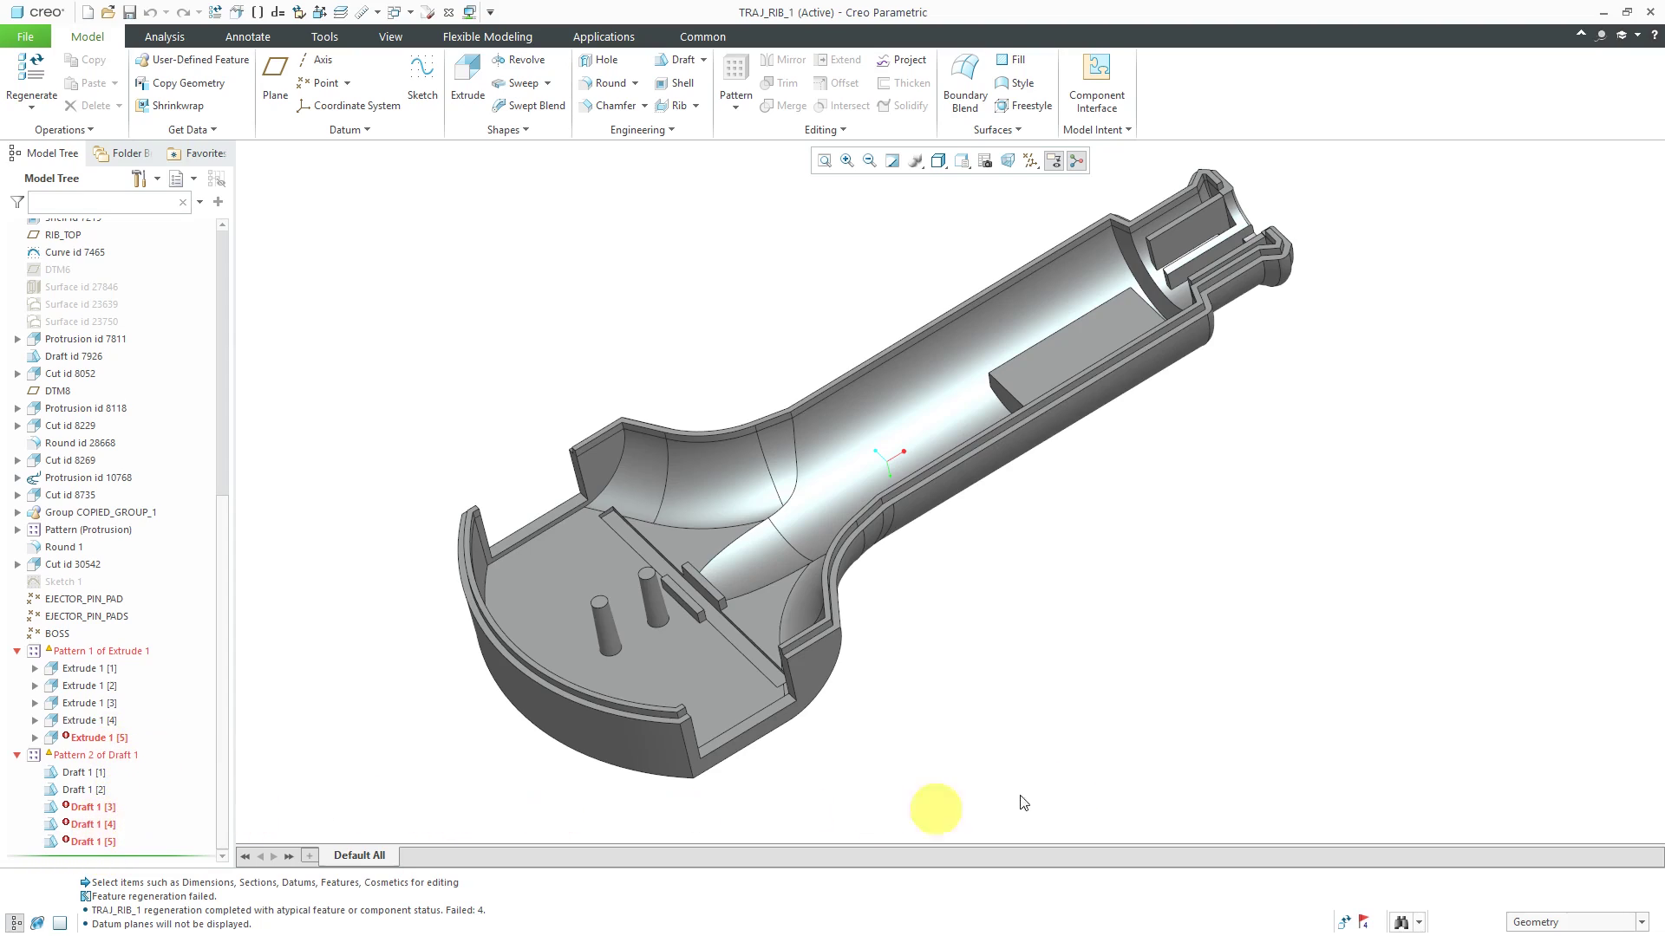
# Step: Review the failed regenerations in the Notification Center, locating Extrude 1 [5] and Draft 1 [3], [4] and [5] in the model tree, and close it
pyautogui.click(1364, 922)
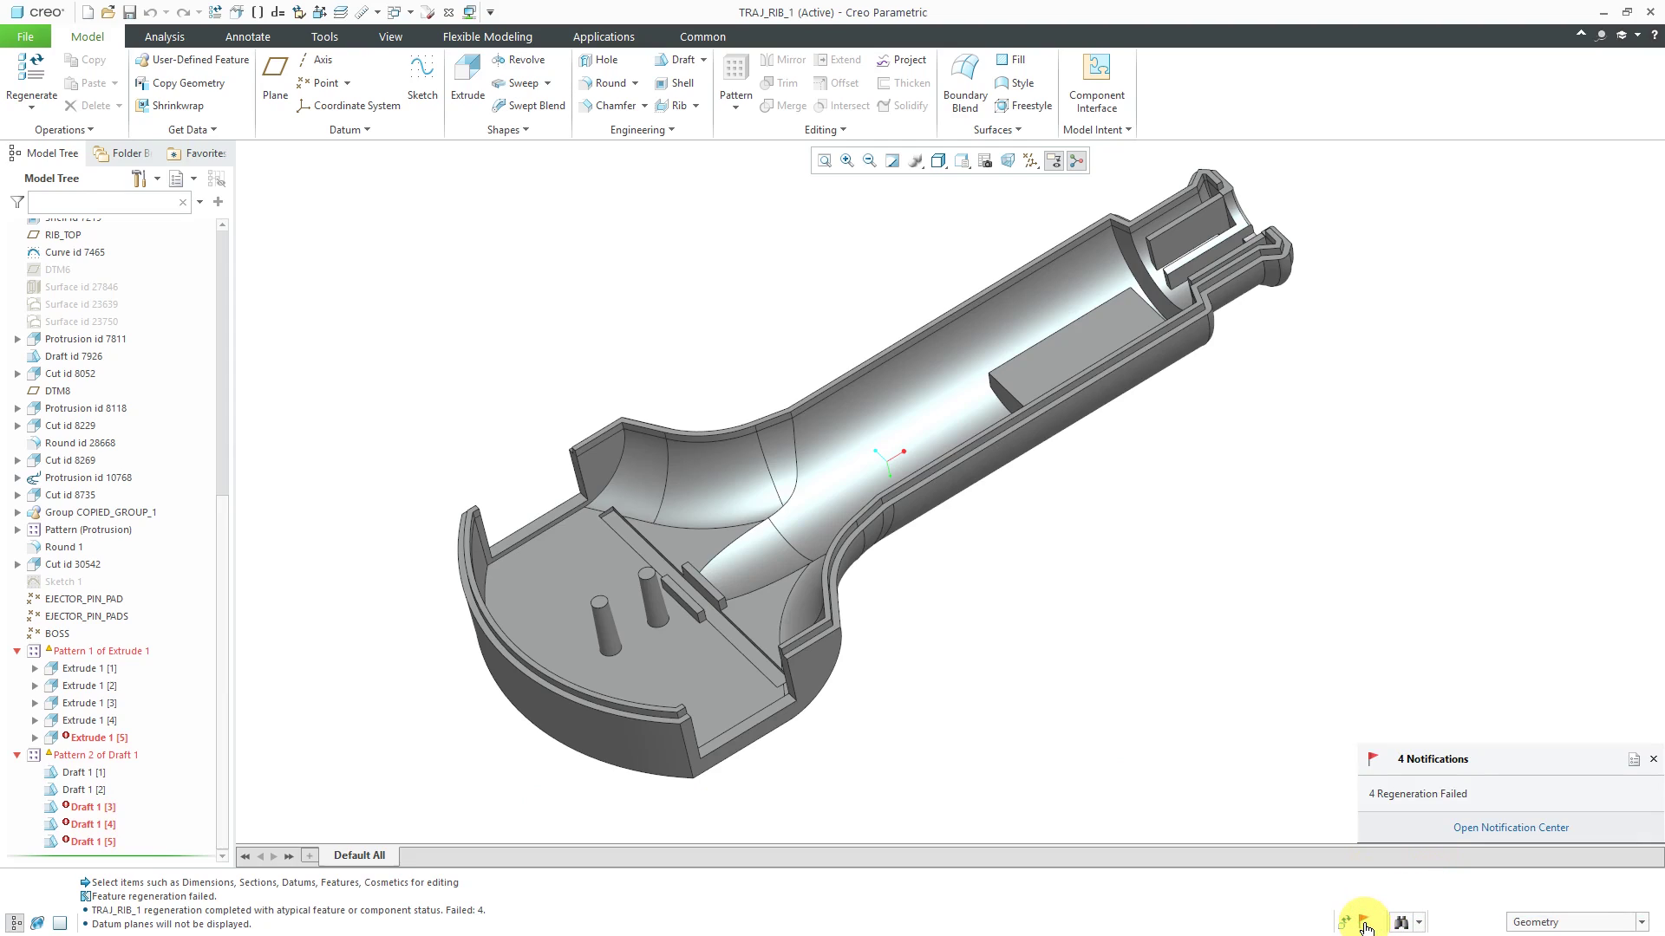
pyautogui.click(1419, 796)
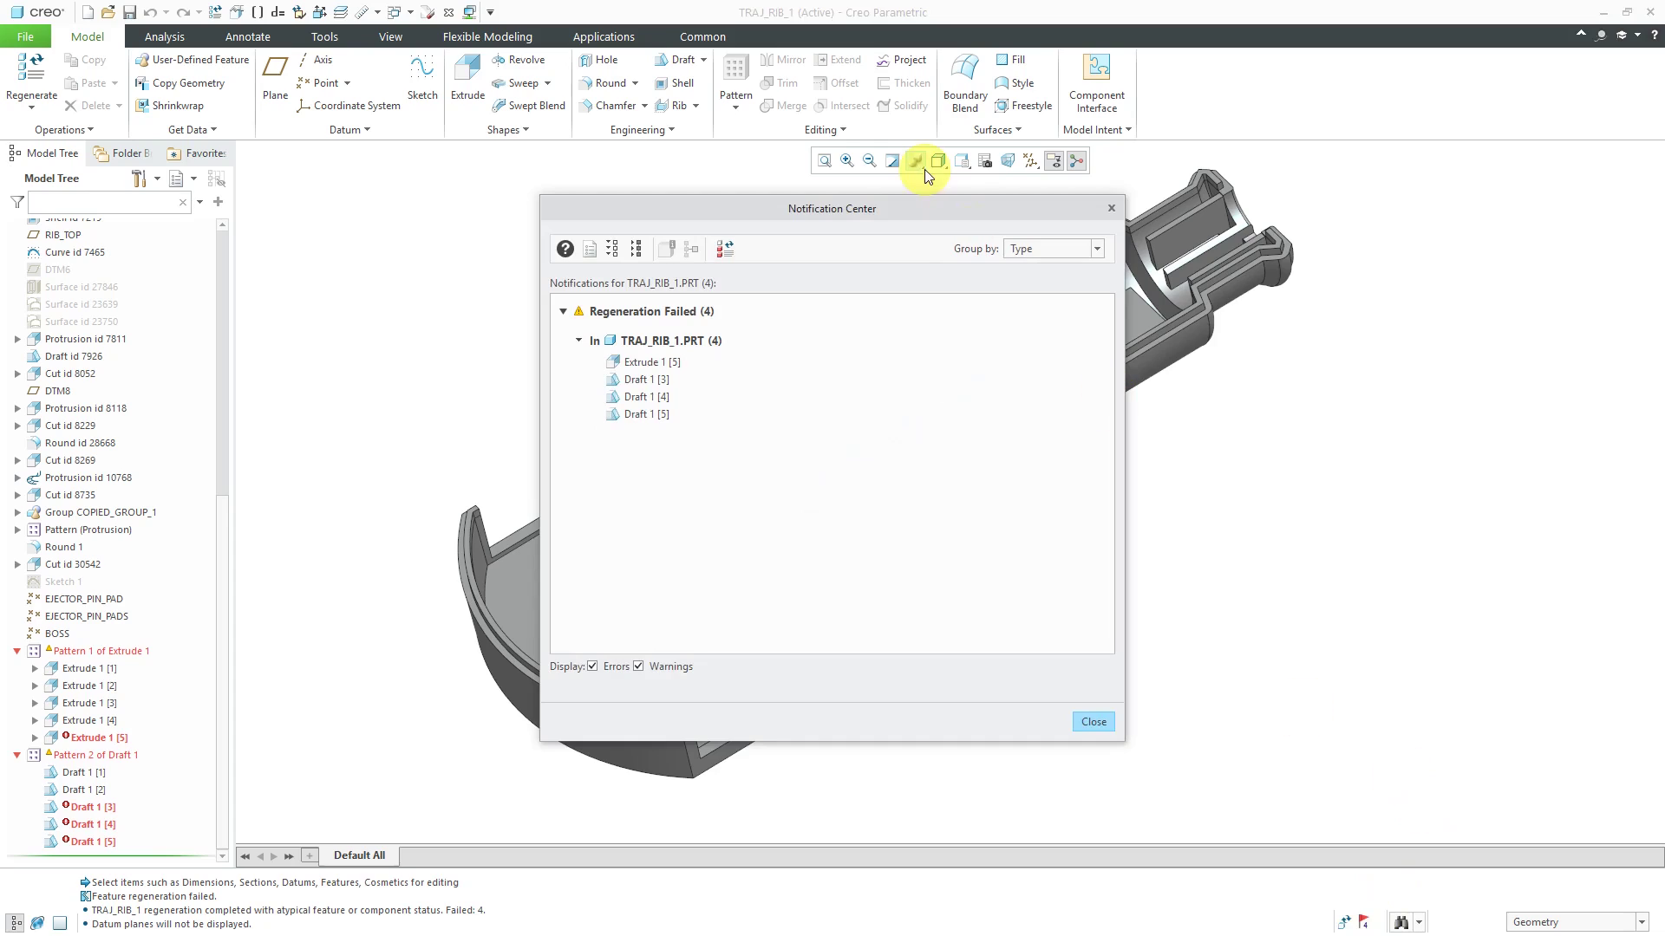
pyautogui.moveTo(887, 206); pyautogui.dragTo(1388, 279)
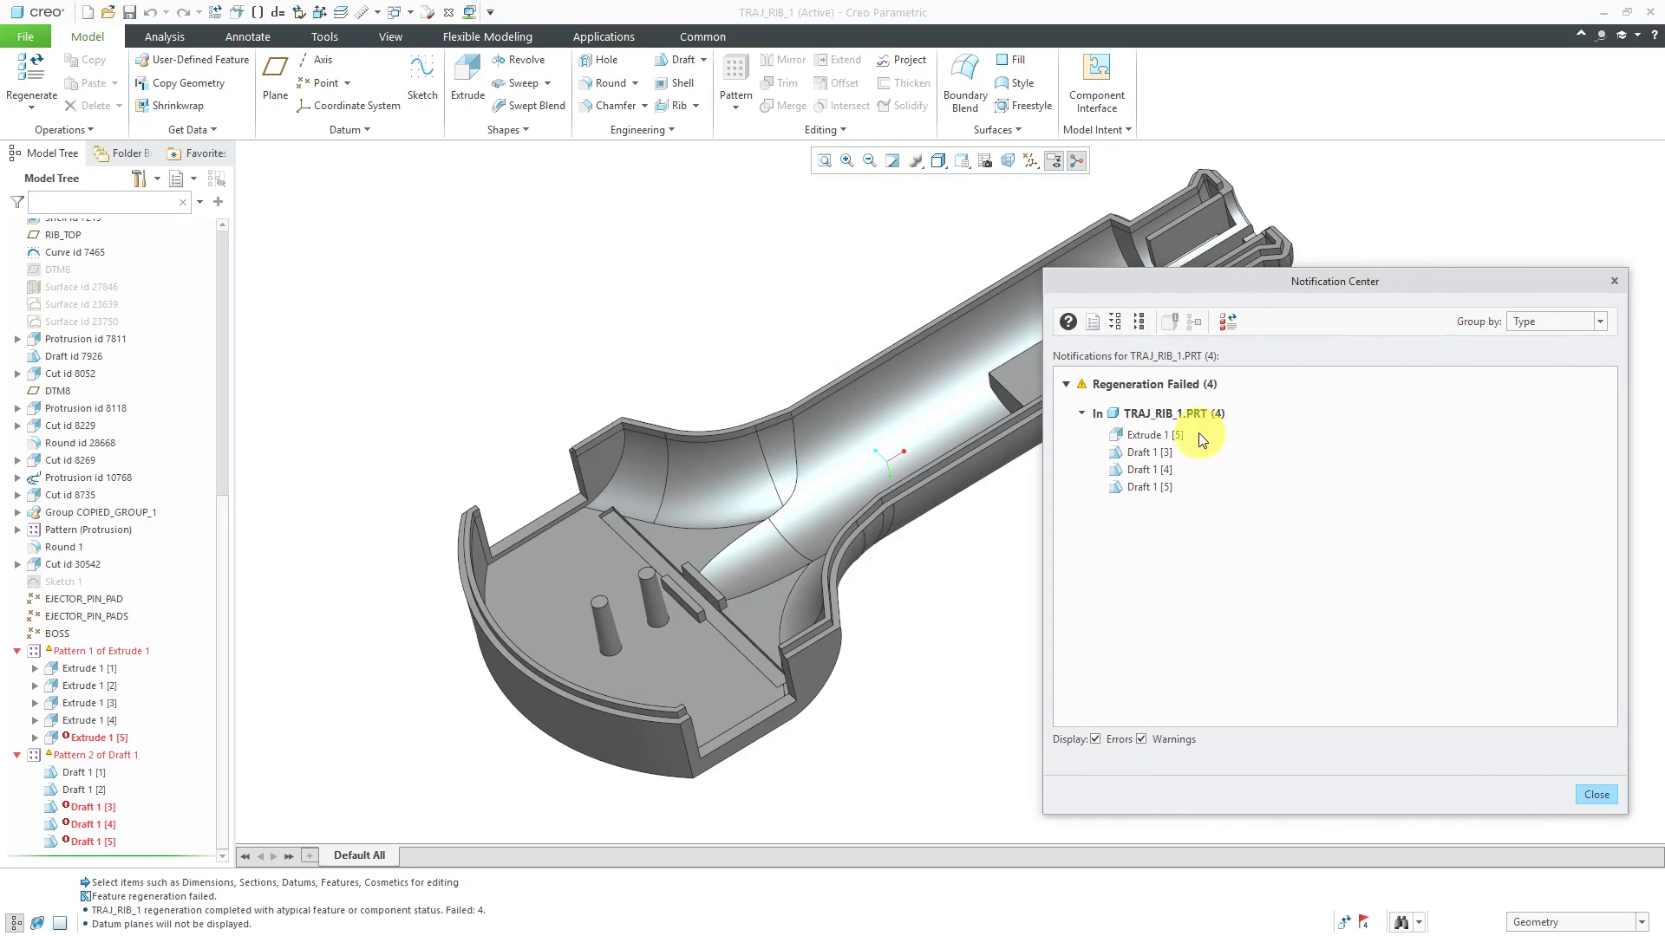
pyautogui.click(1169, 439)
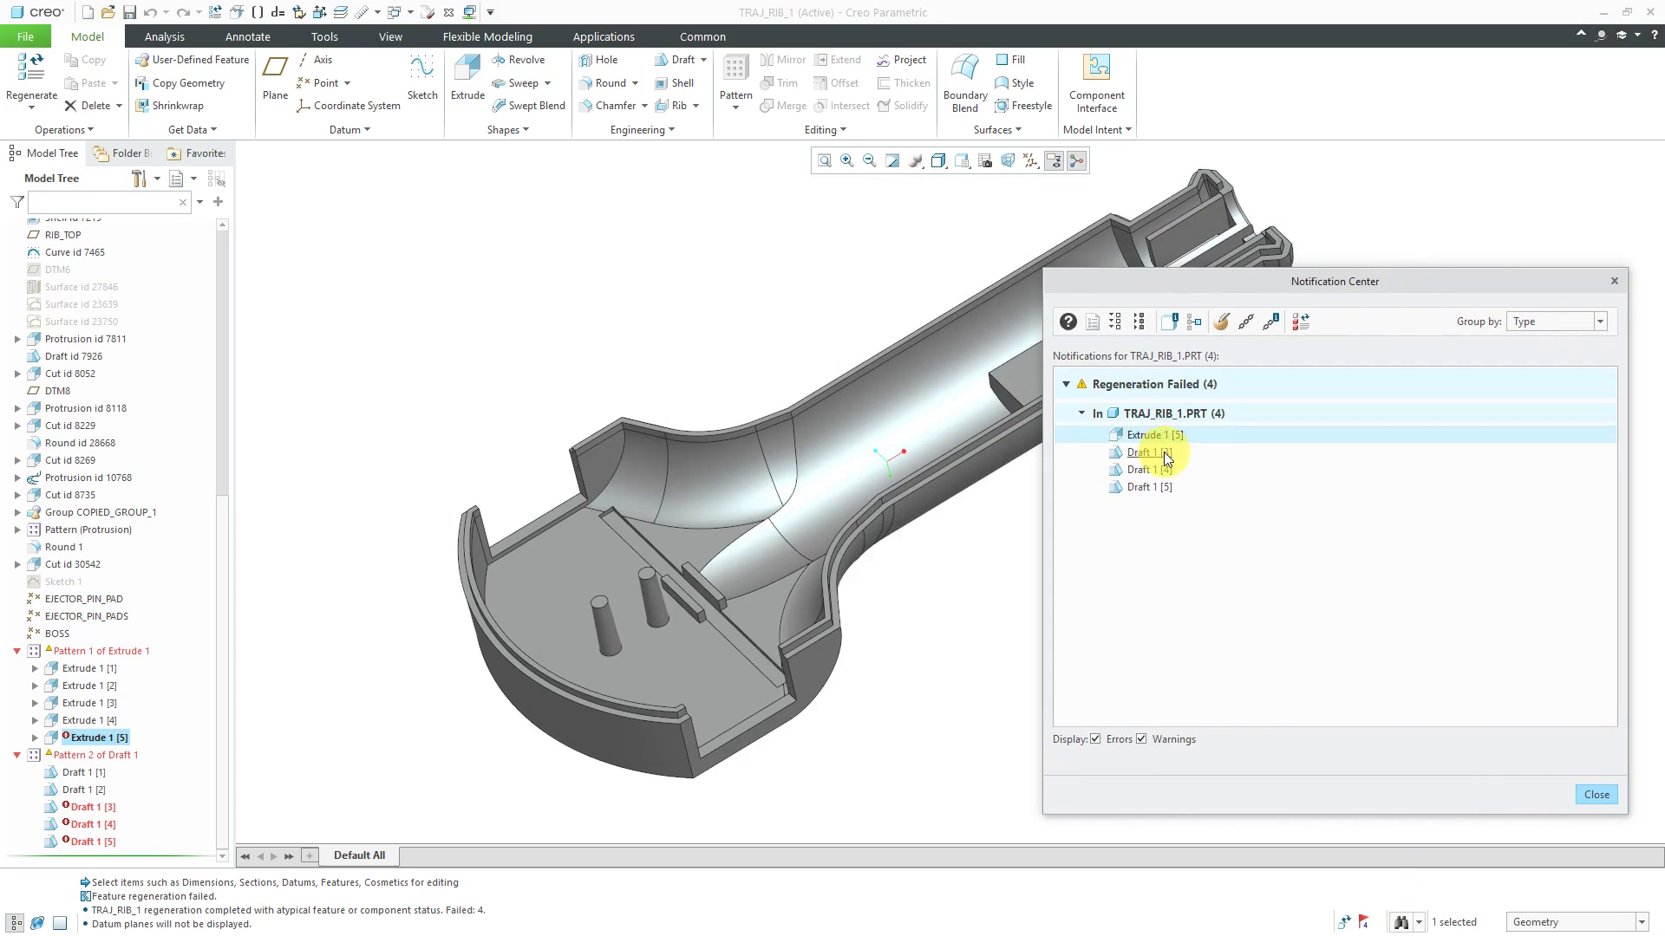
pyautogui.click(1164, 452)
pyautogui.click(1153, 470)
pyautogui.click(1154, 488)
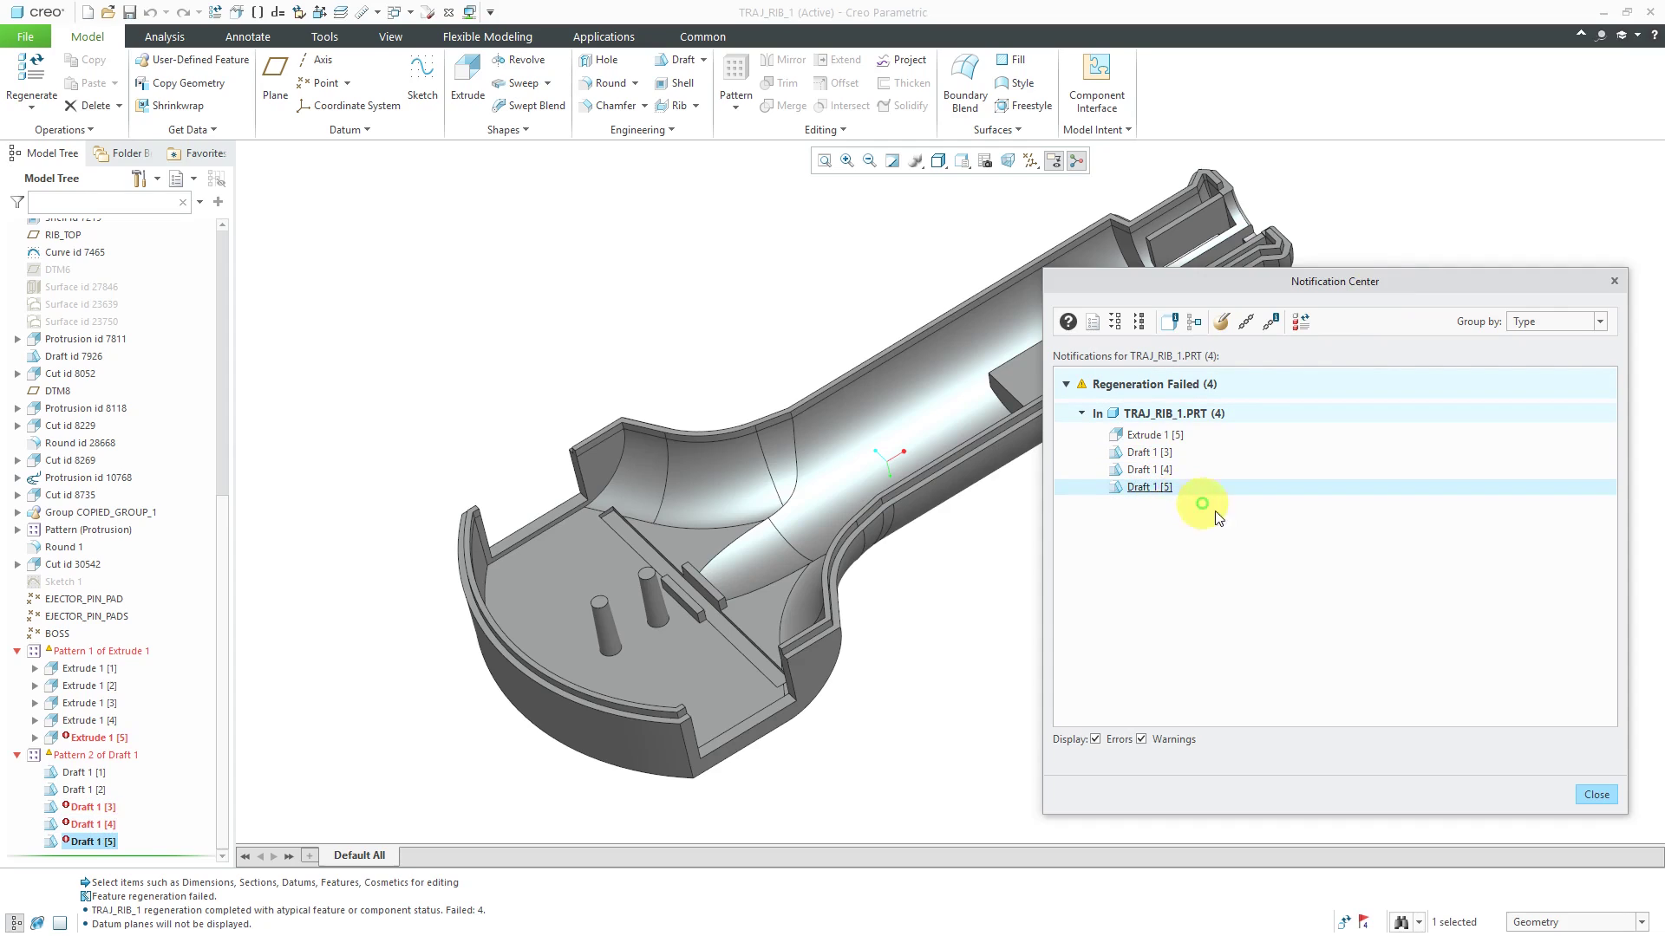
pyautogui.click(1595, 794)
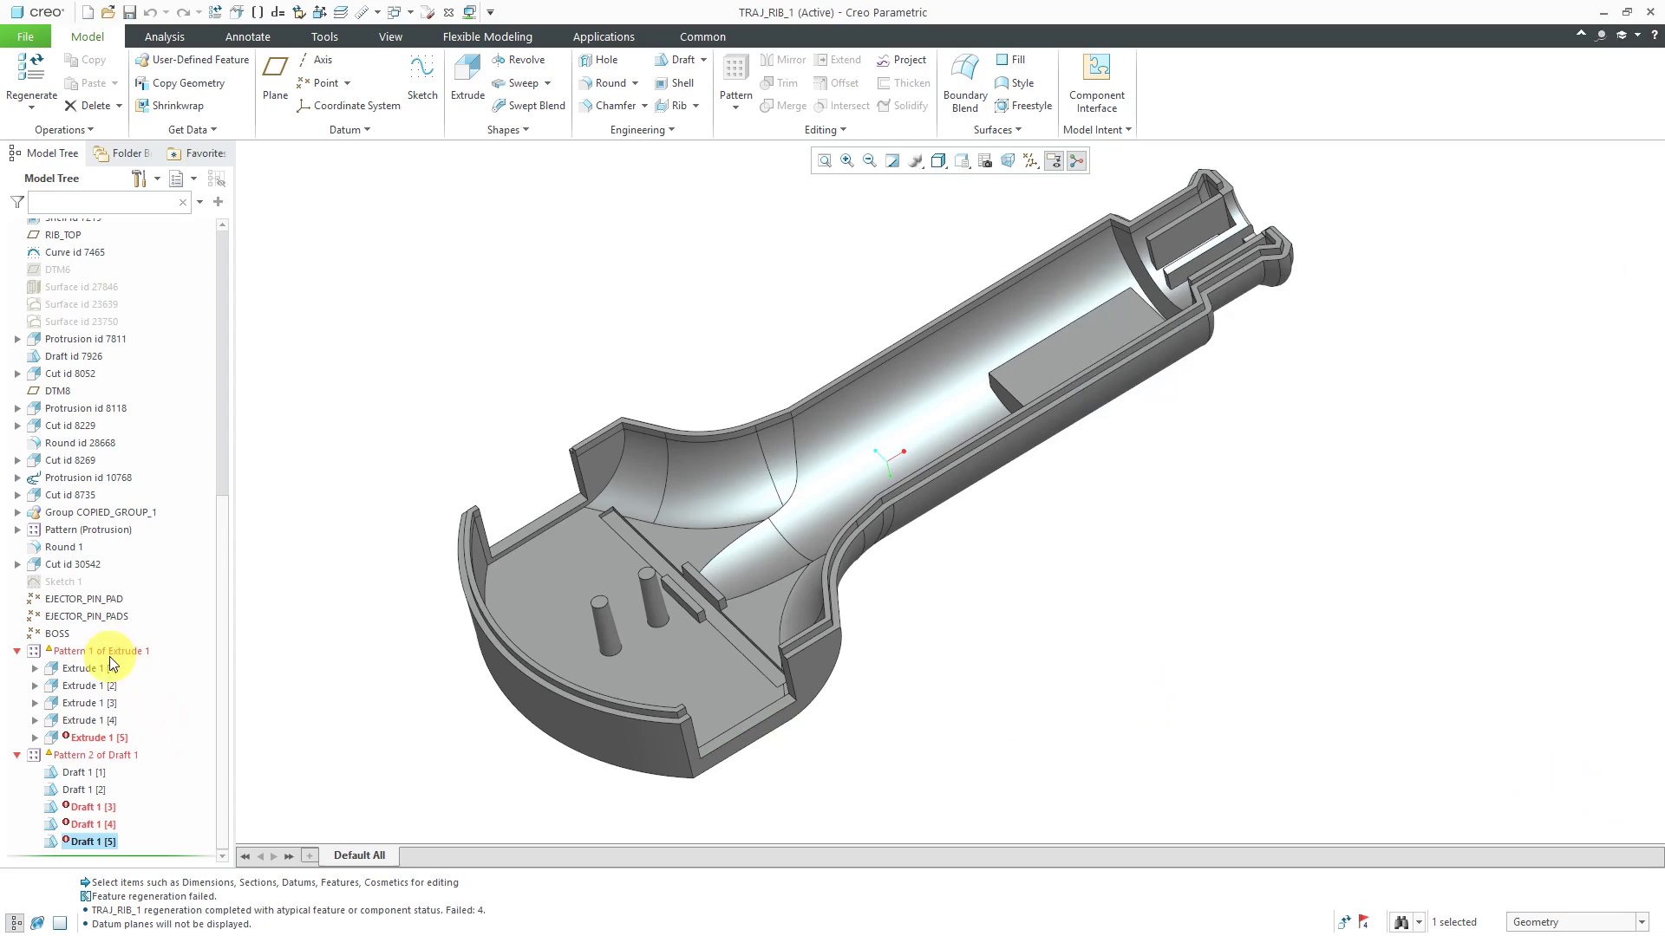
# Step: Open the feature information report for the failed Extrude 1 [5] and bring the model into view beside it
pyautogui.click(122, 739)
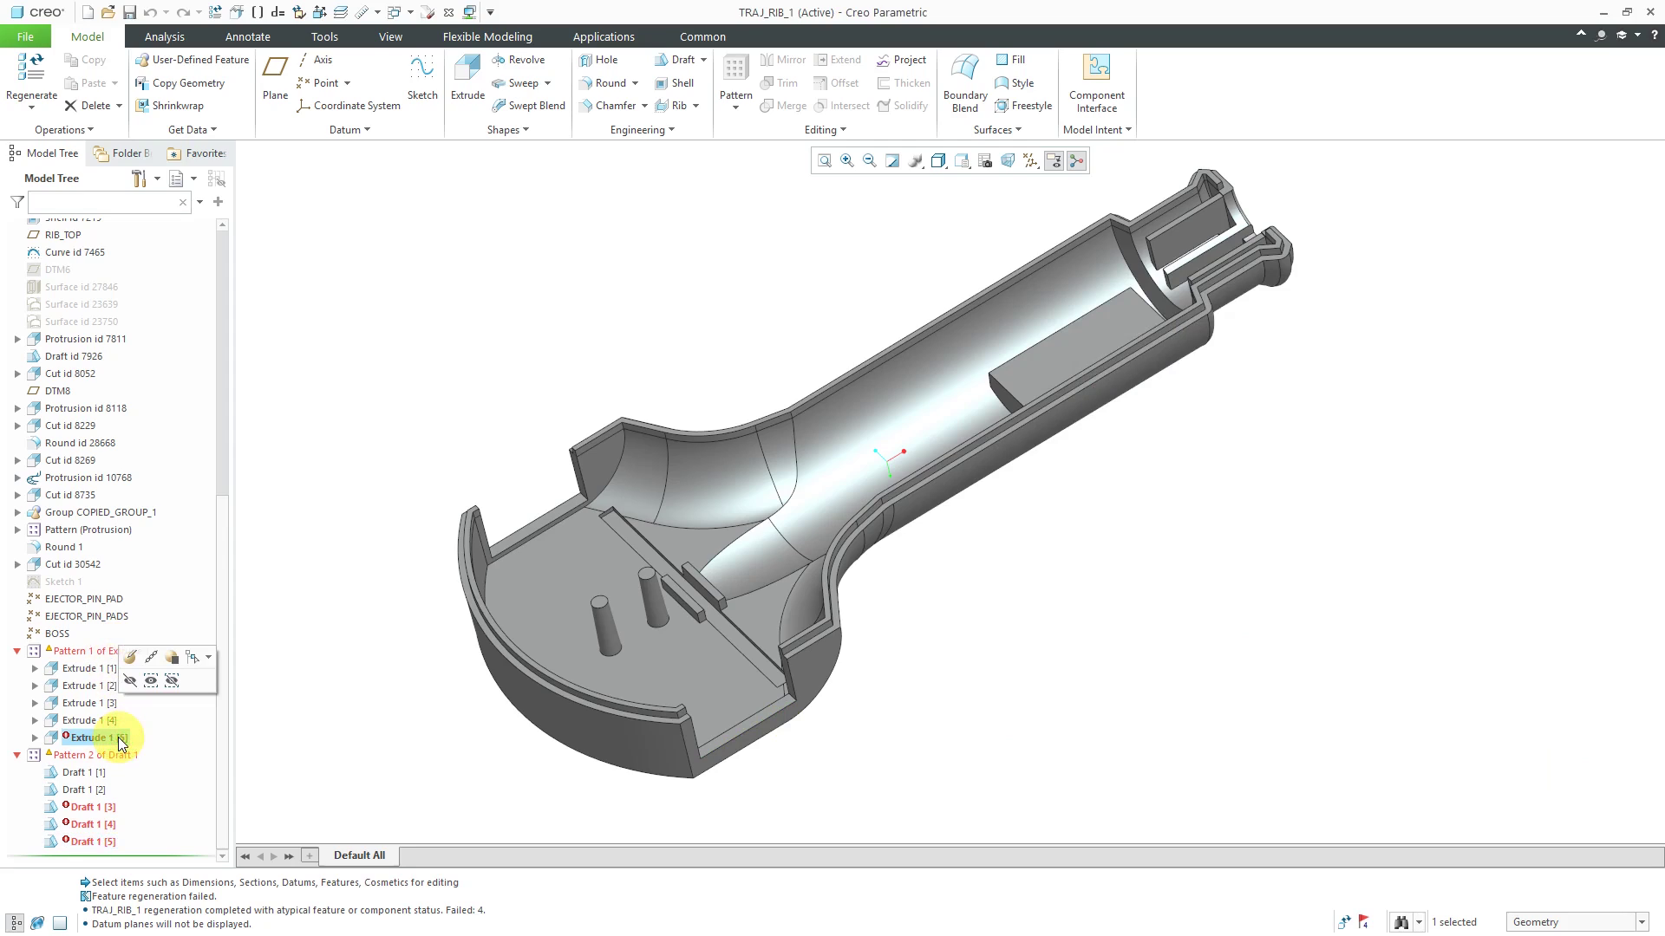
pyautogui.rightClick(121, 739)
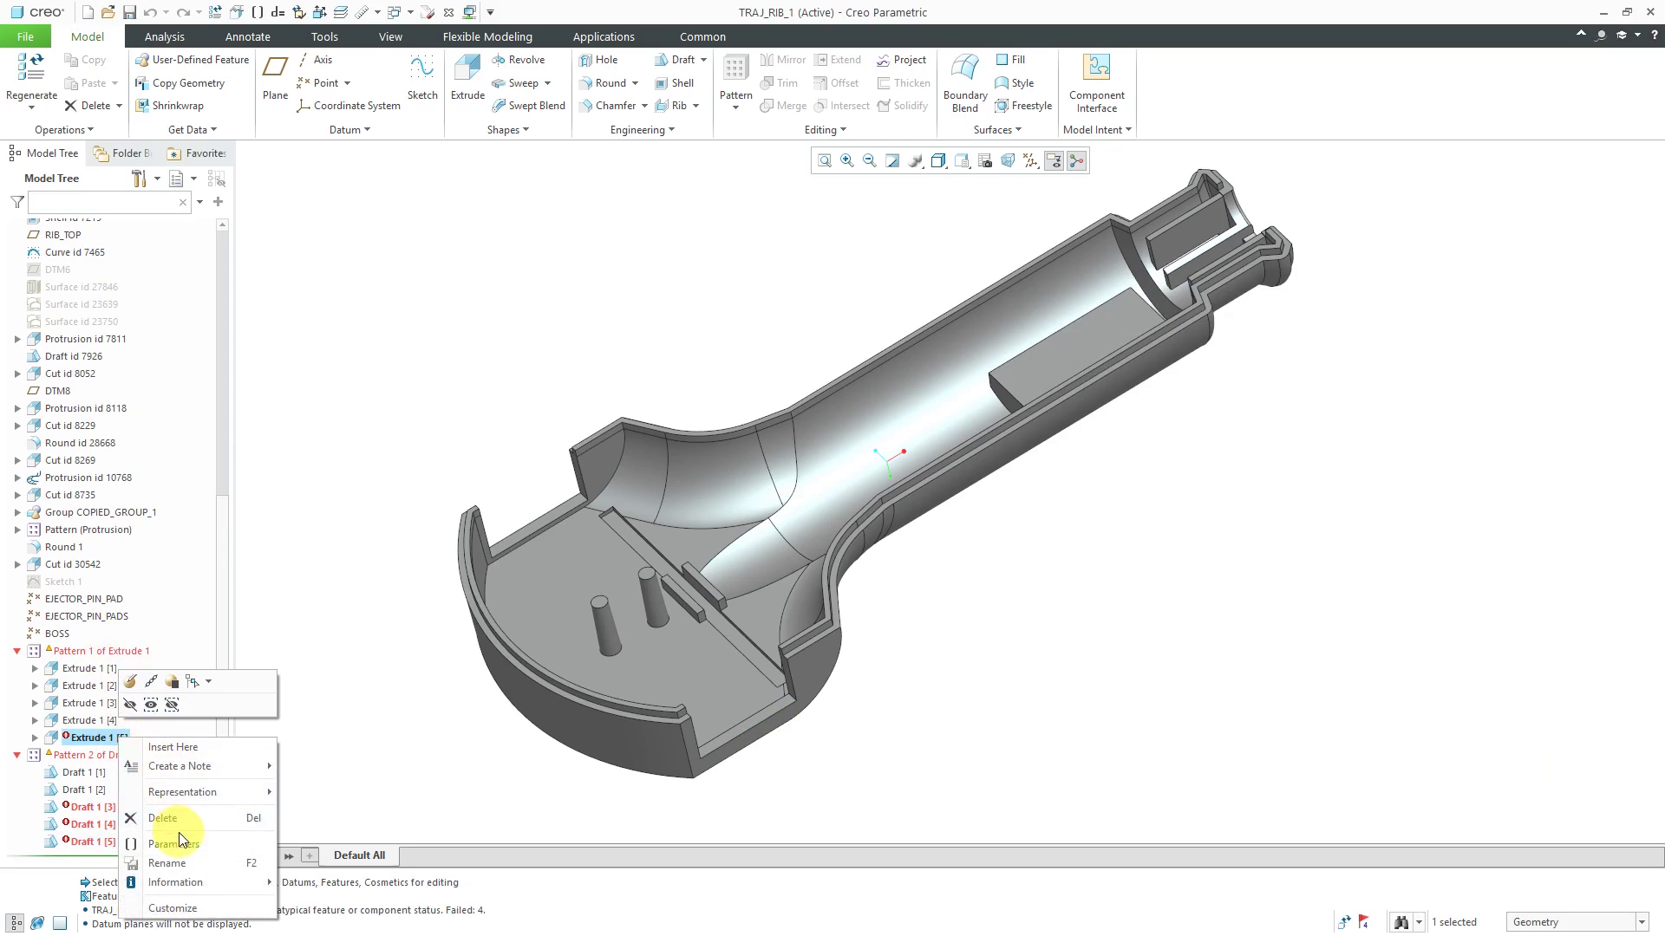
pyautogui.moveTo(260, 885)
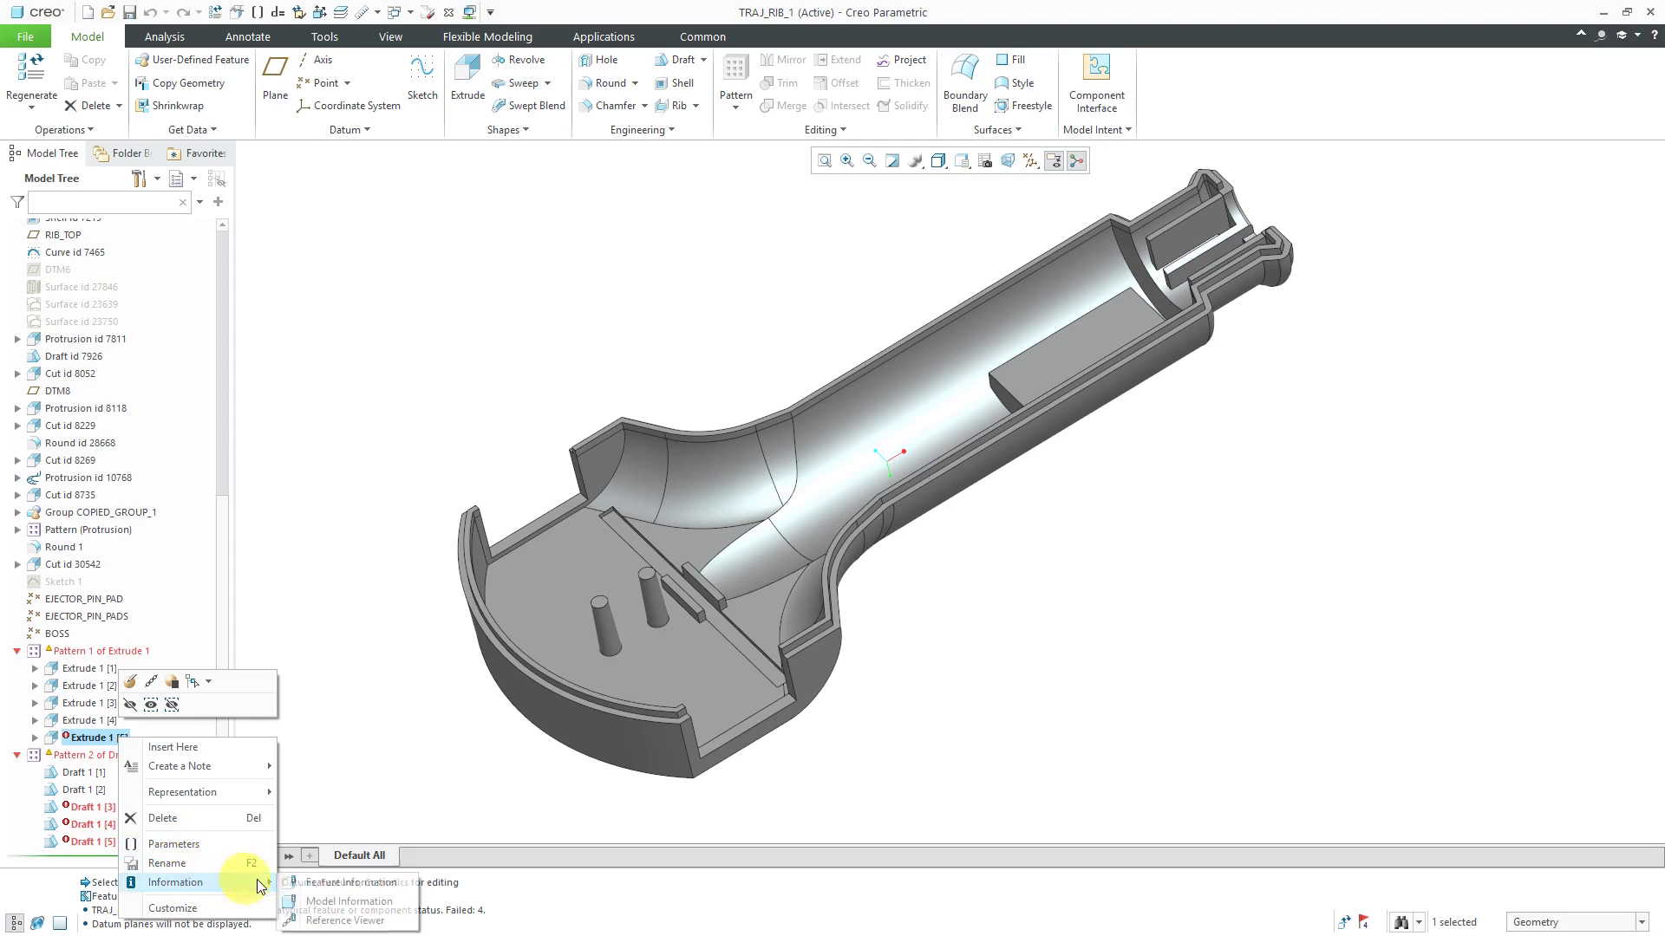
pyautogui.click(334, 883)
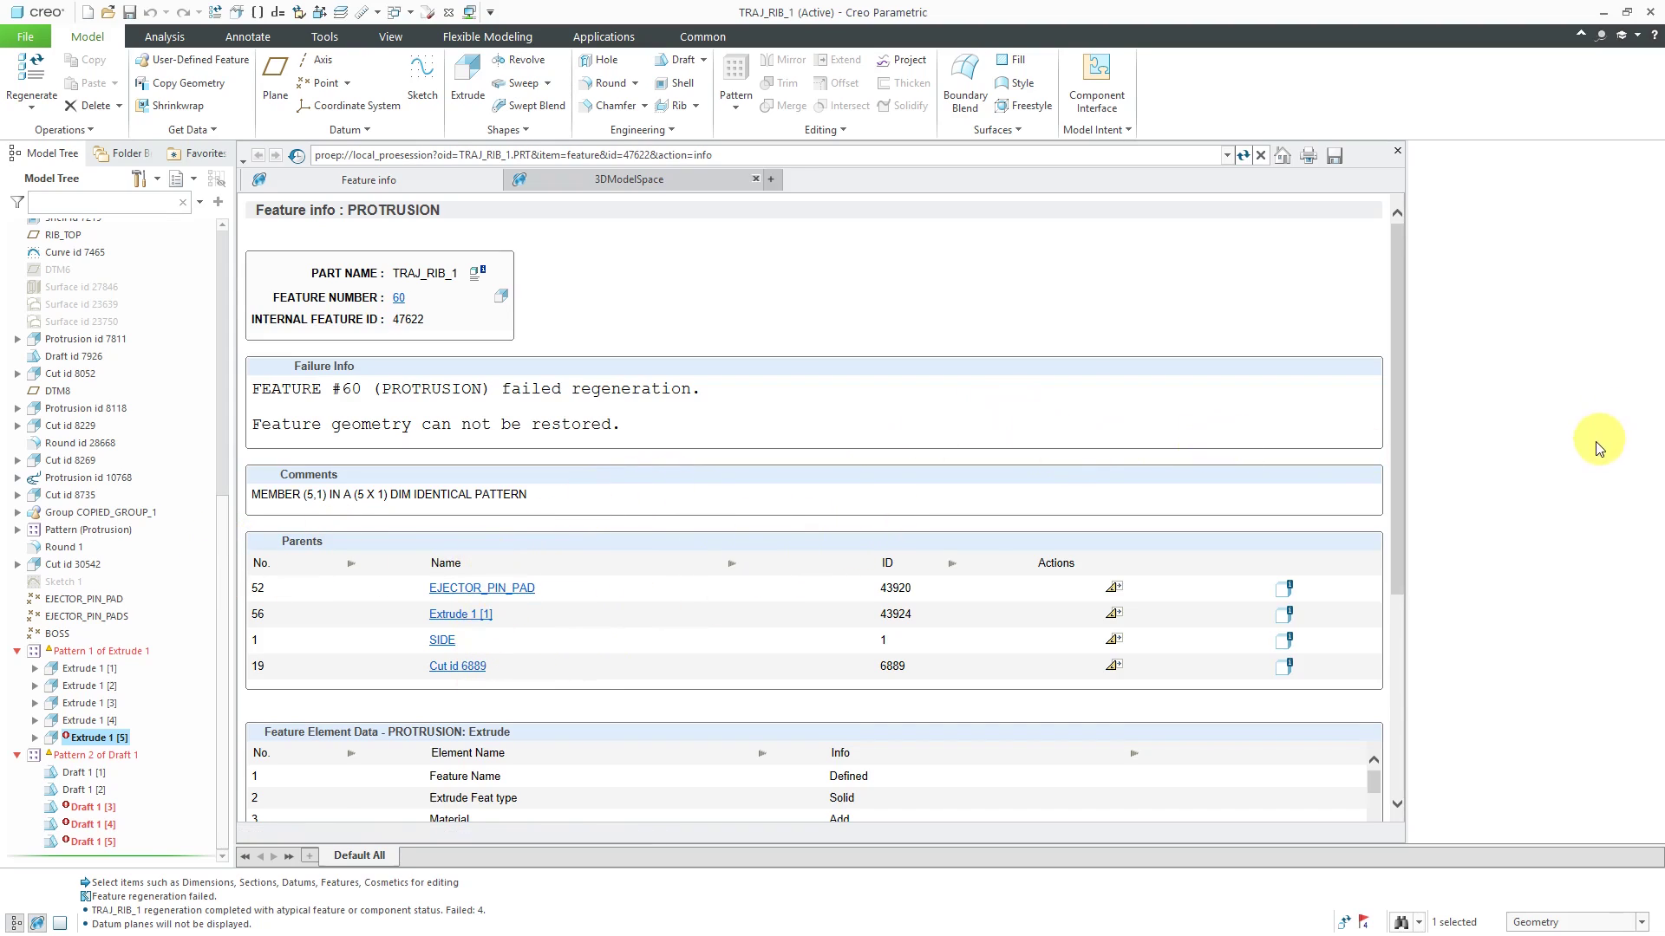
pyautogui.scroll(6, 1552, 458)
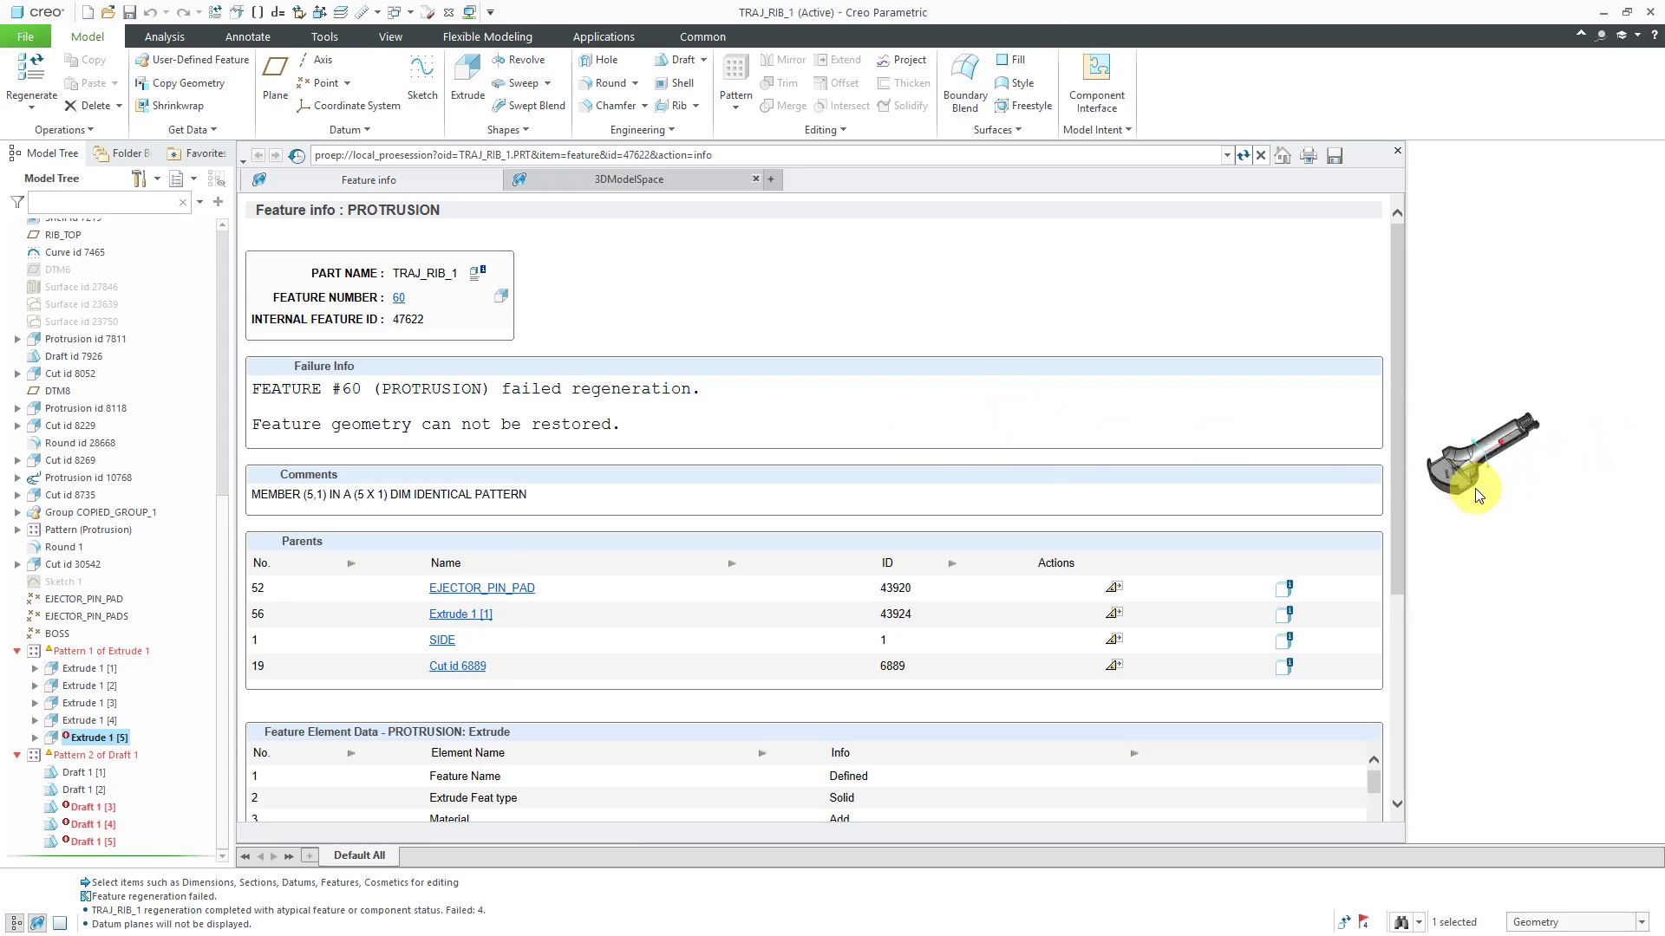
pyautogui.scroll(-3, 1481, 479)
pyautogui.scroll(-3, 1444, 476)
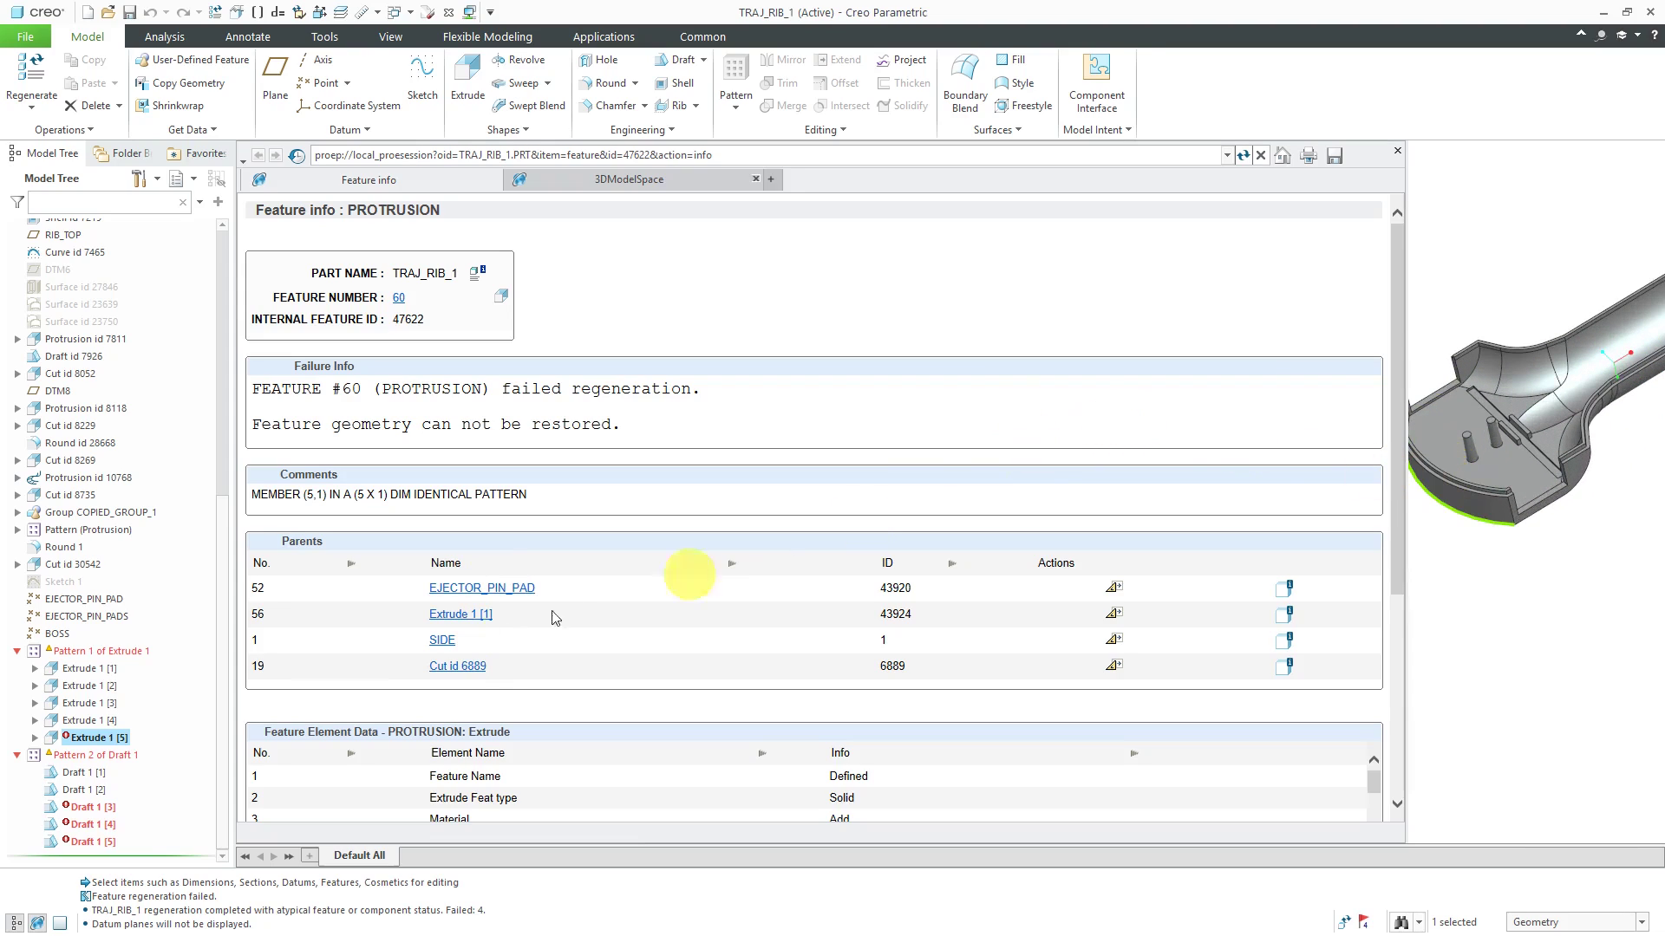
# Step: Highlight the parents EJECTOR_PIN_PAD, Extrude 1 [1], SIDE and Cut id 6889, review the rest of the report, and close it
pyautogui.click(466, 592)
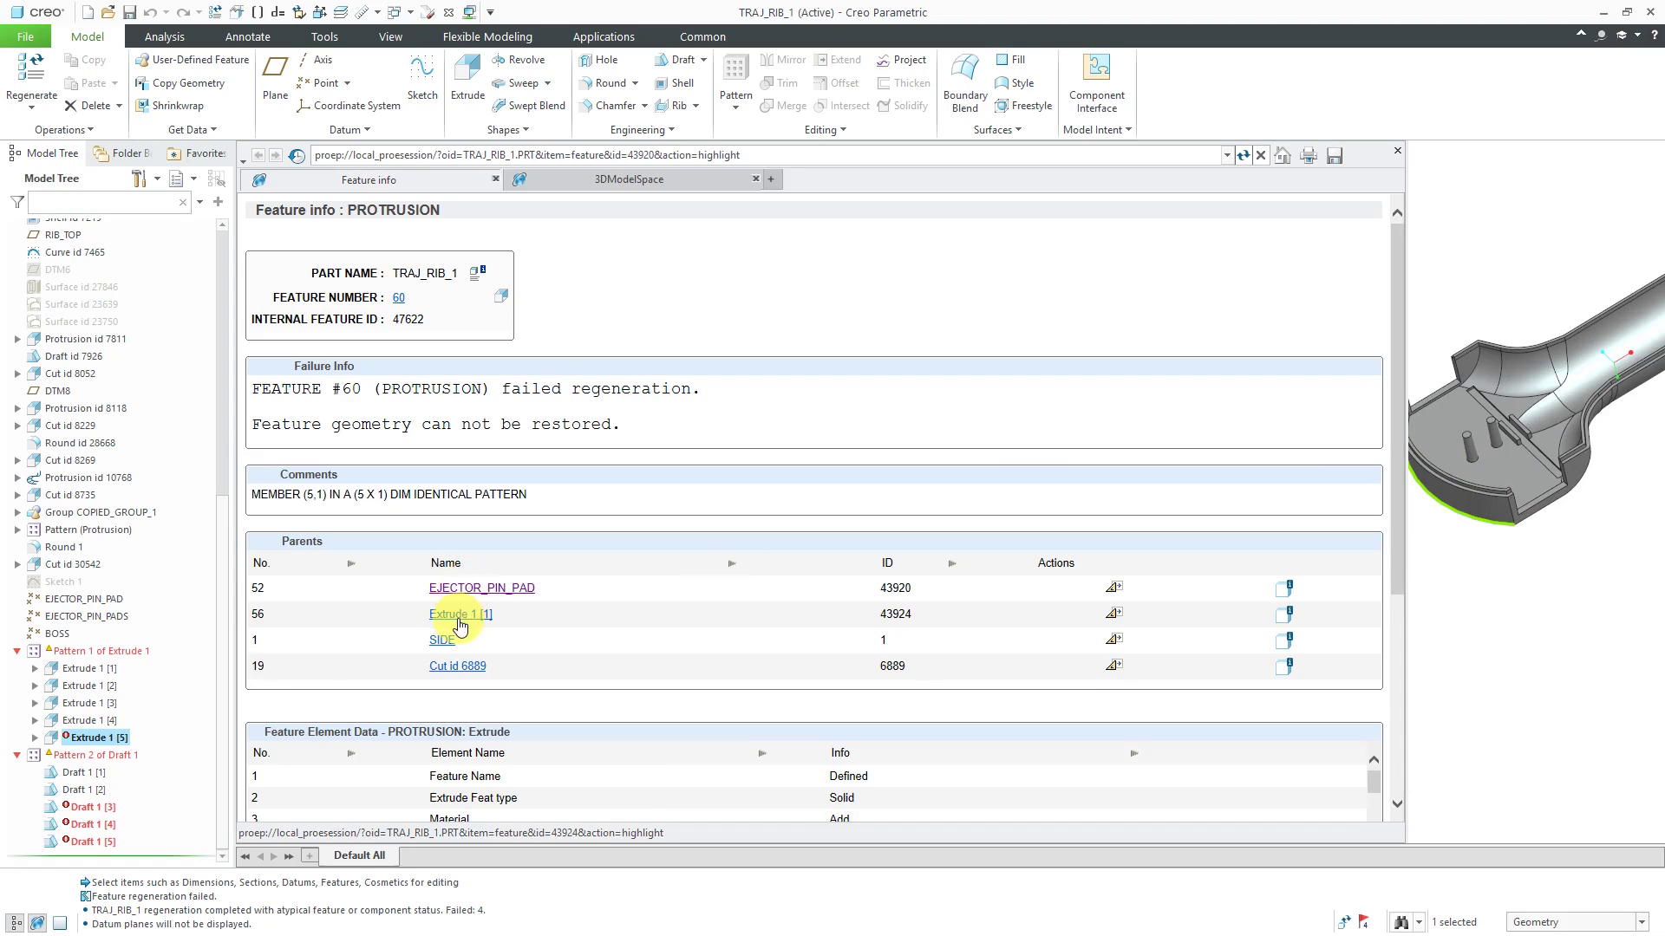
pyautogui.click(441, 641)
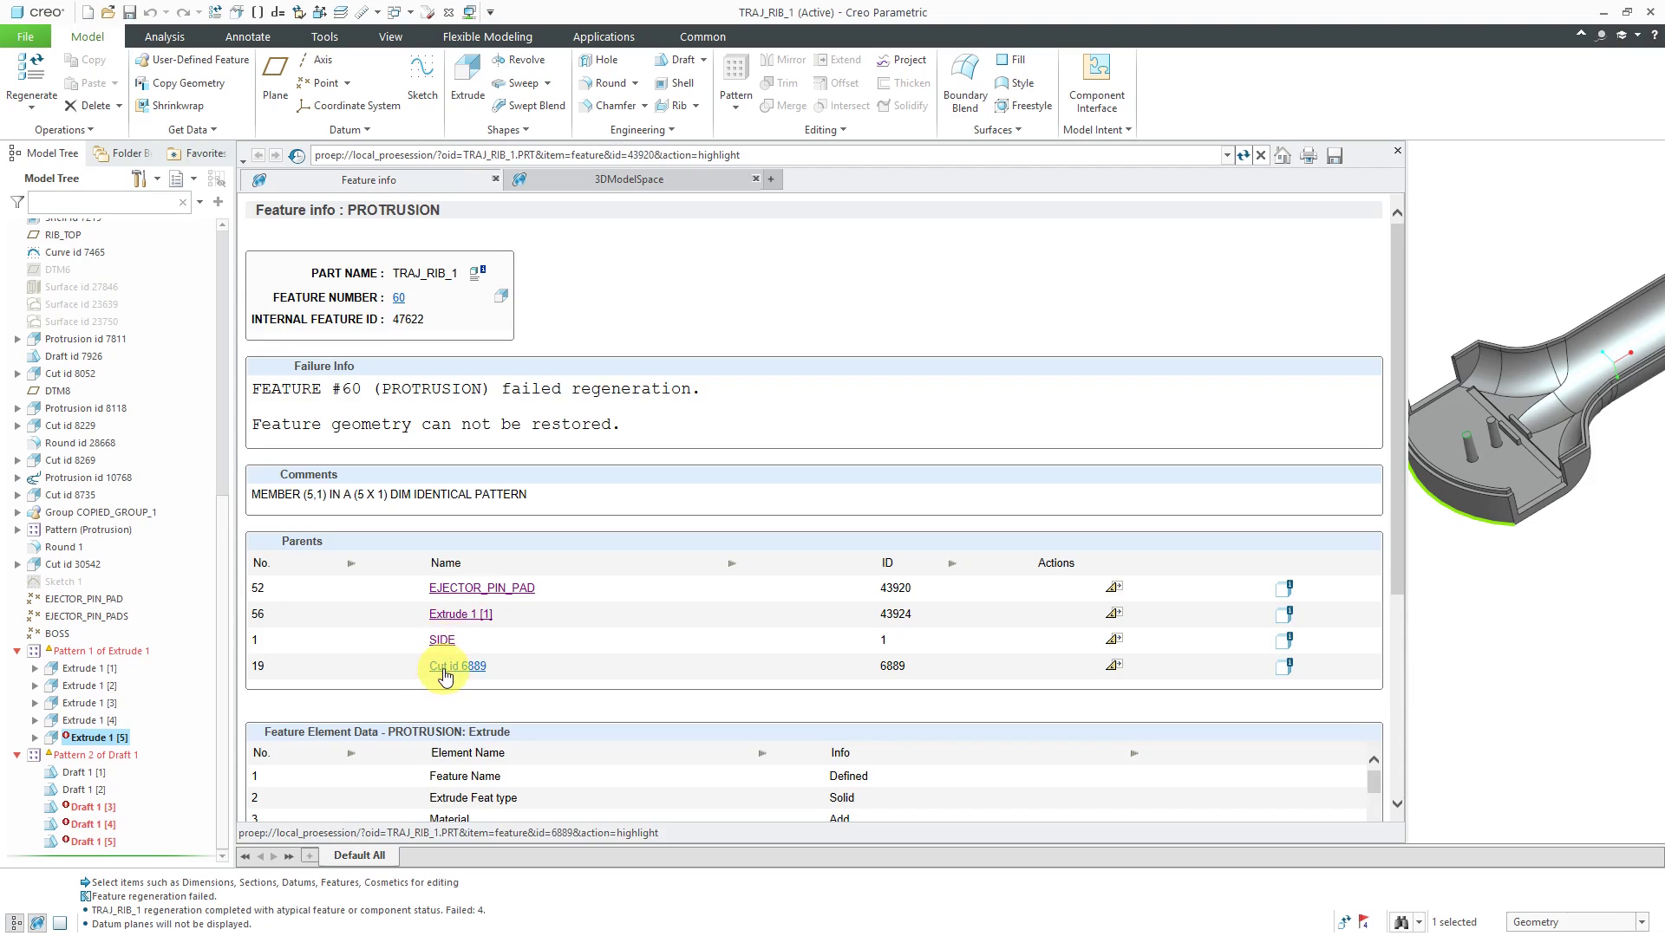
pyautogui.click(444, 673)
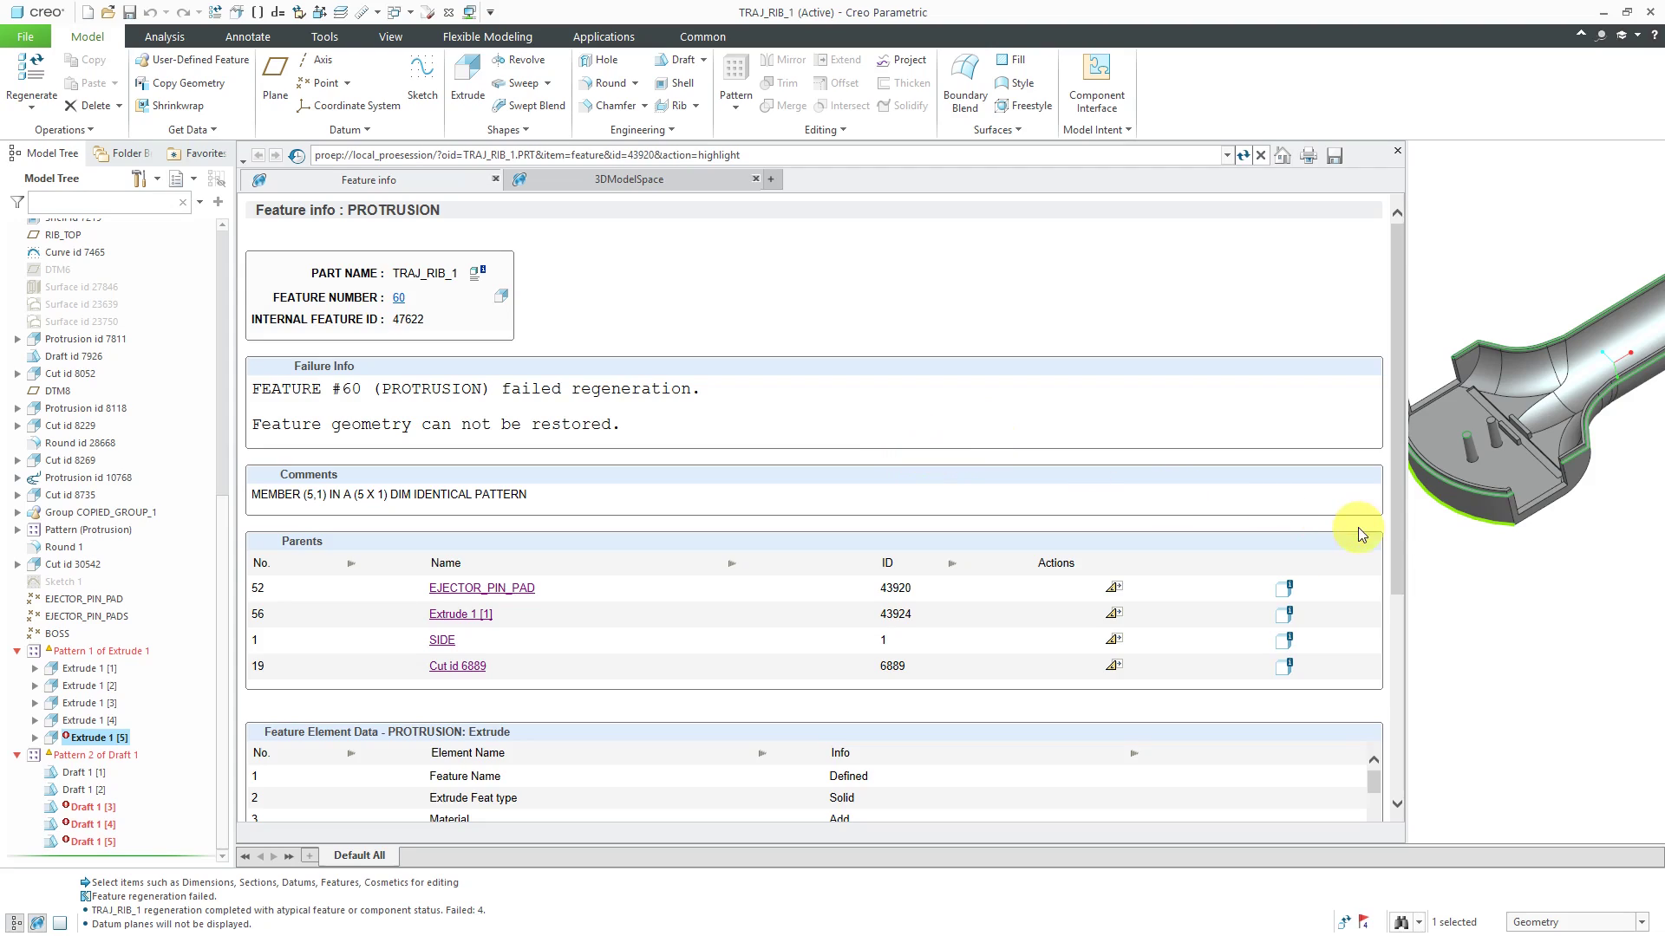
pyautogui.moveTo(1394, 522); pyautogui.dragTo(1357, 752)
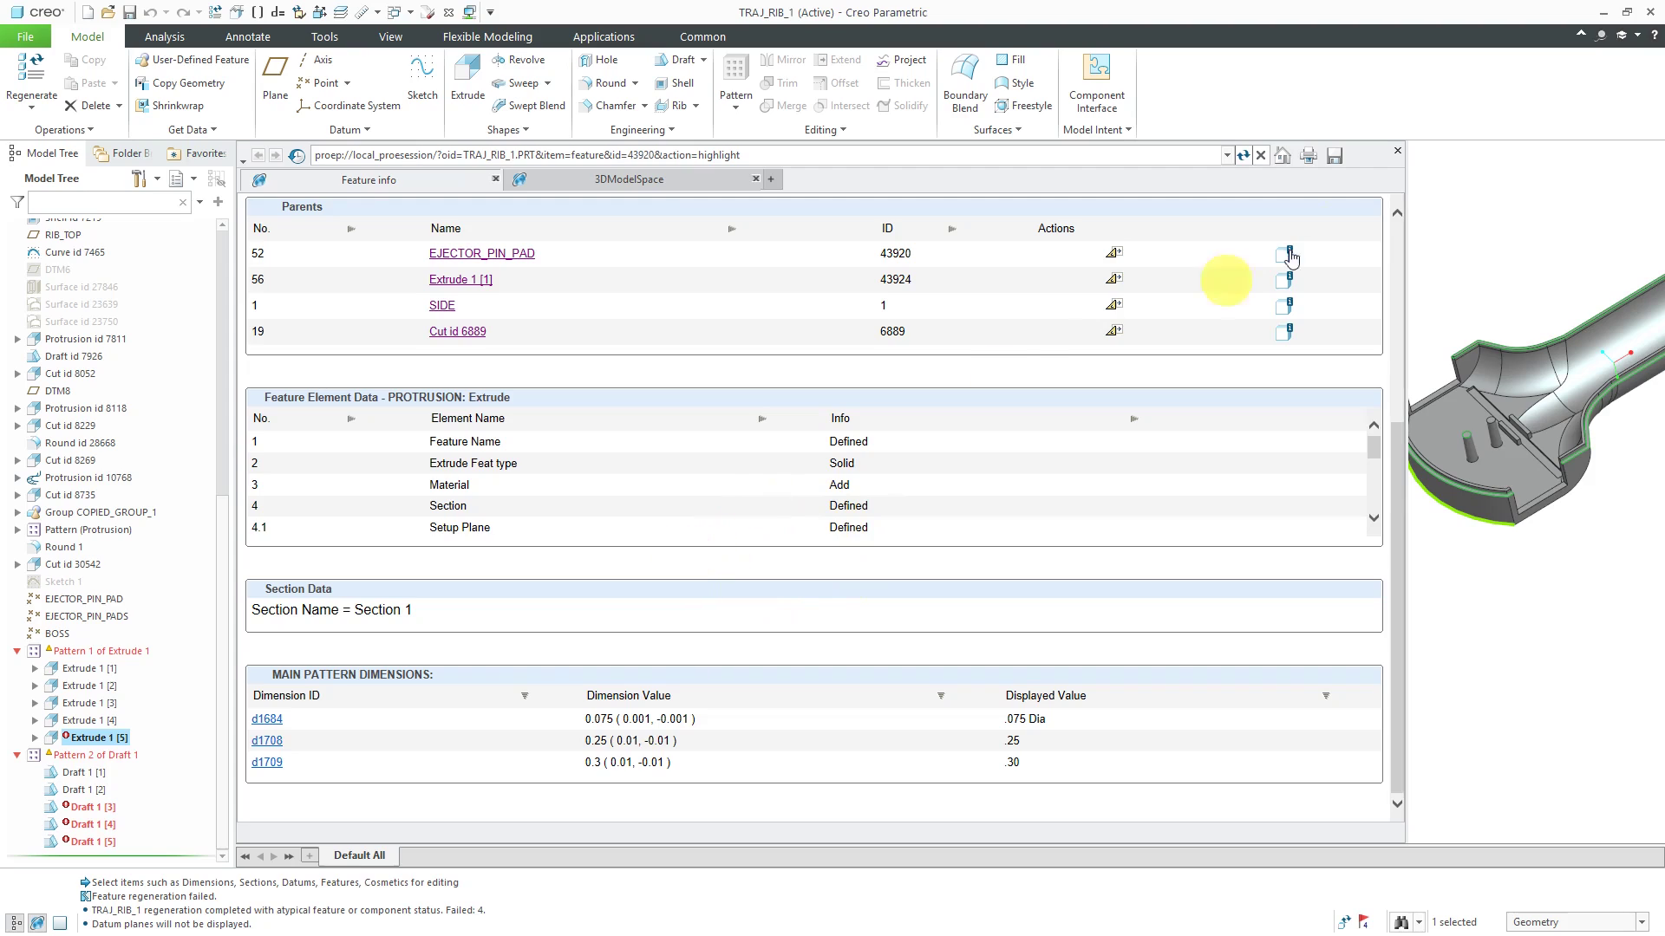
pyautogui.click(1396, 156)
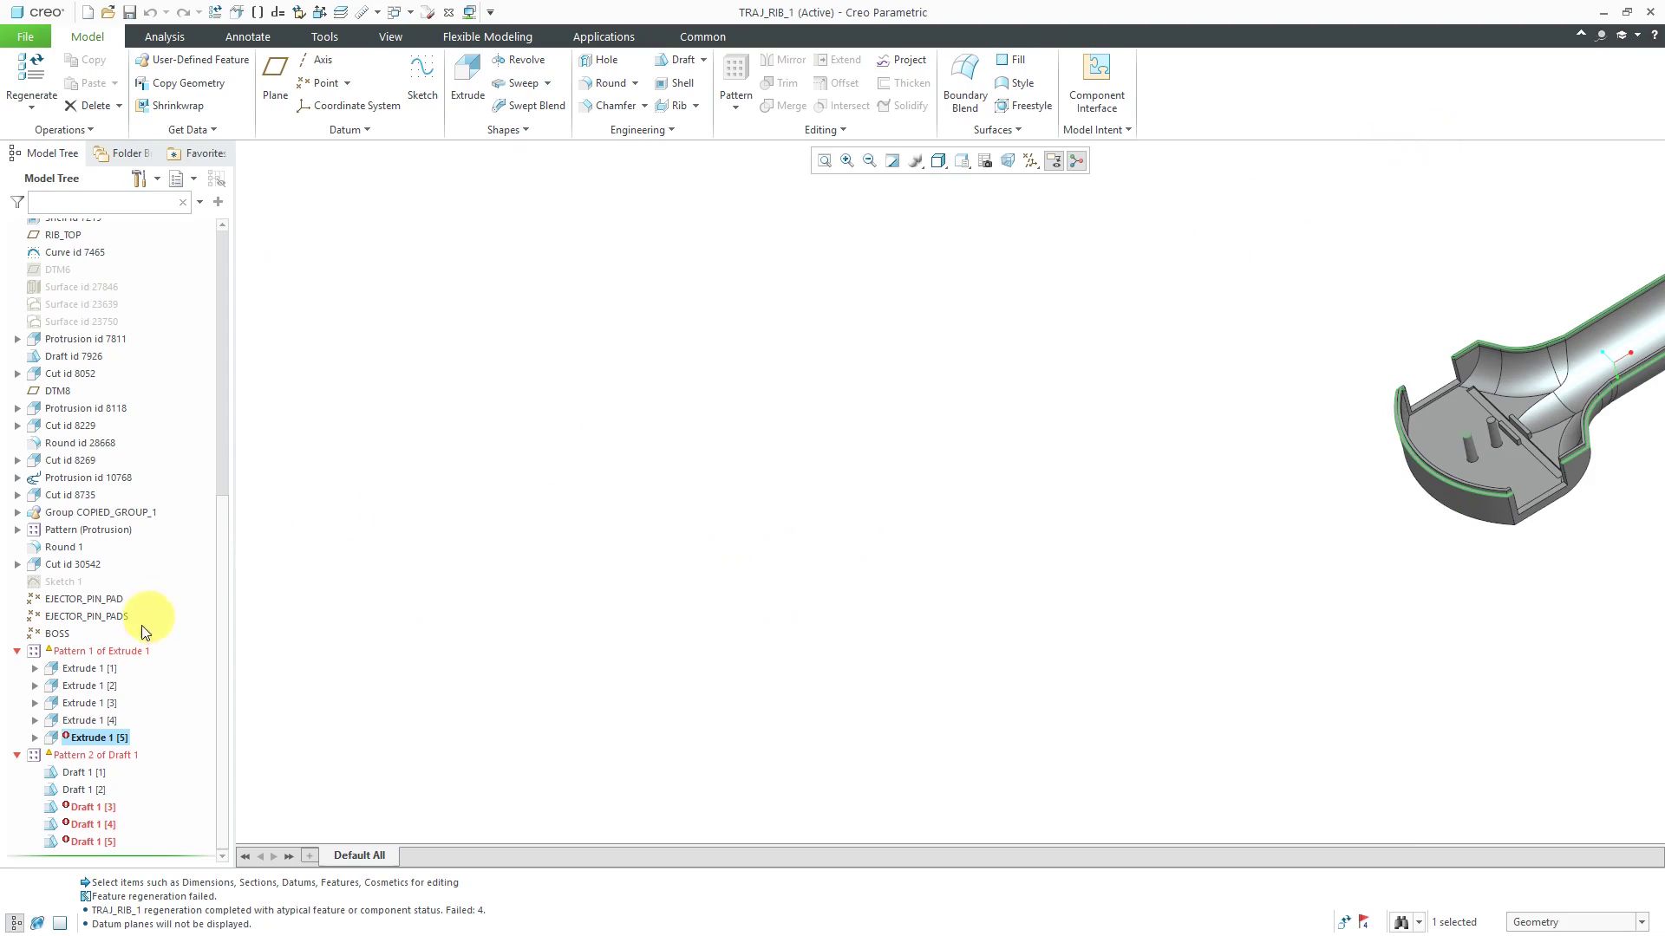
# Step: Redefine Pattern 1 of Extrude 1, changing its regeneration option to Variable
pyautogui.scroll(-3, 1261, 494)
pyautogui.scroll(5, 873, 664)
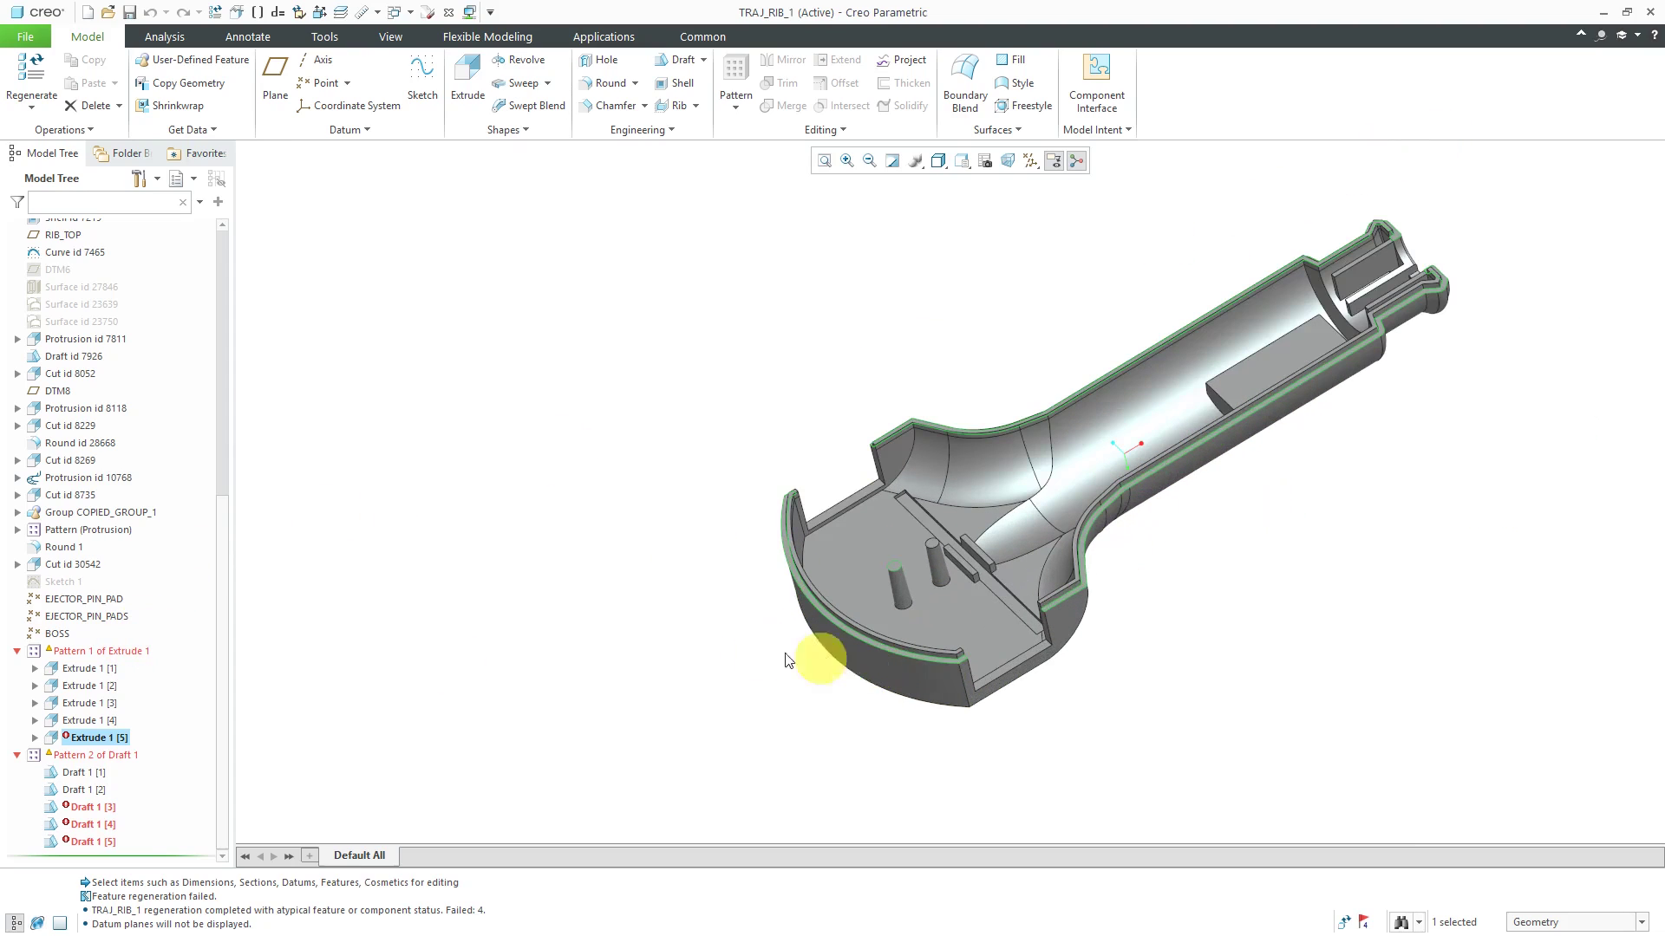
pyautogui.click(98, 655)
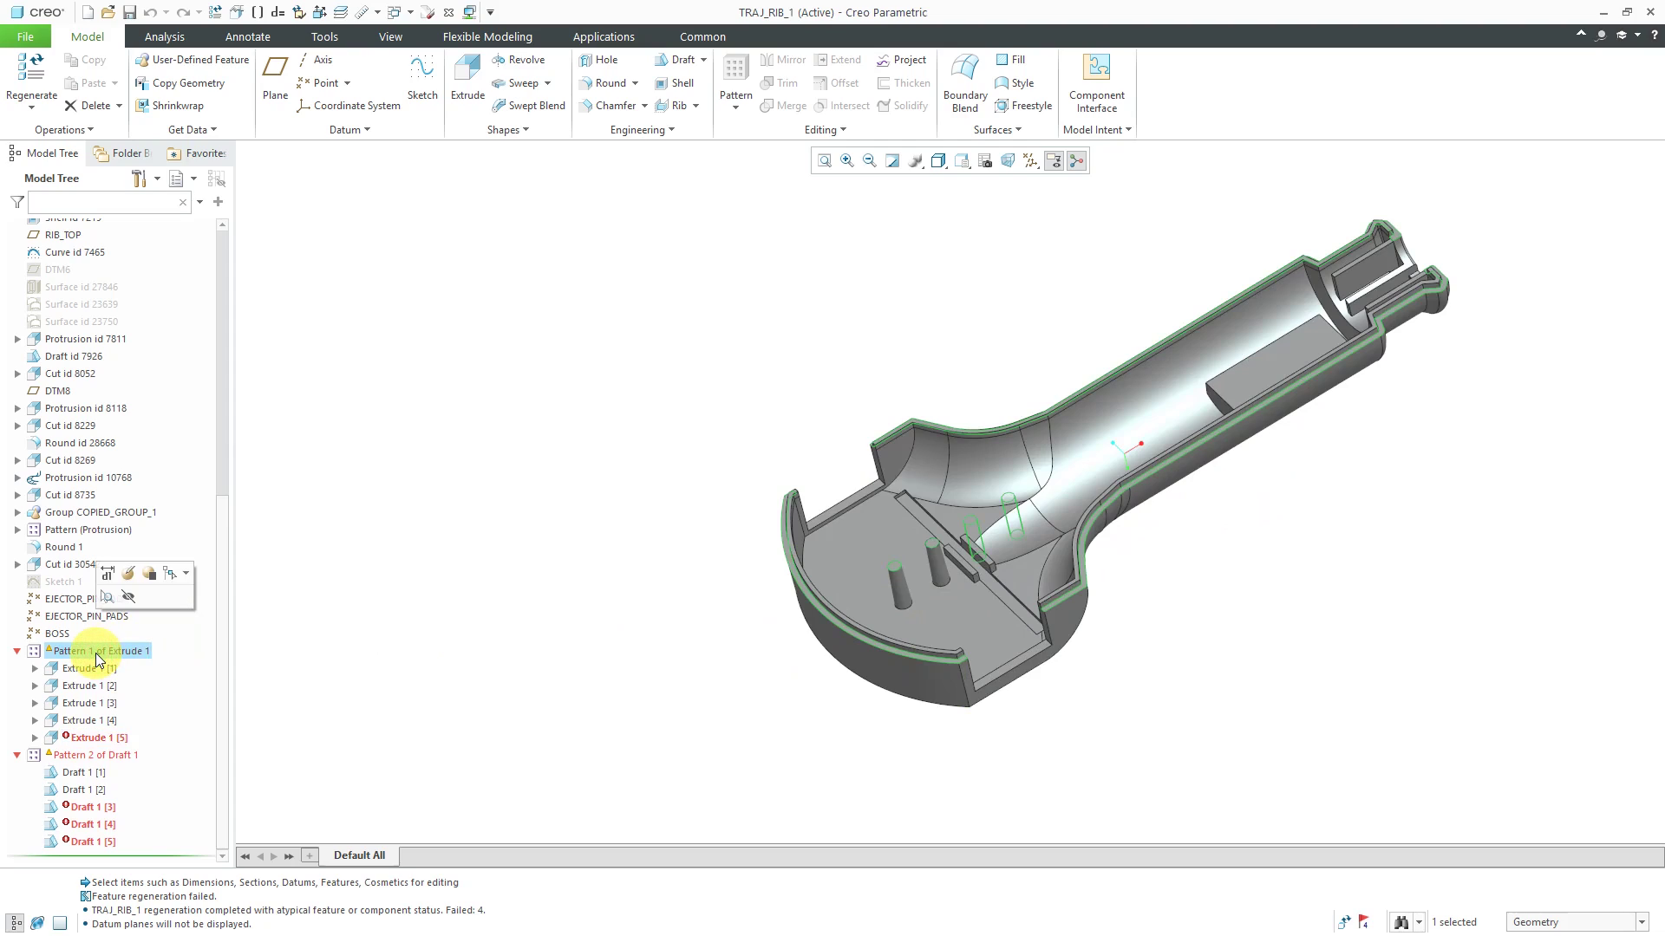
pyautogui.click(129, 576)
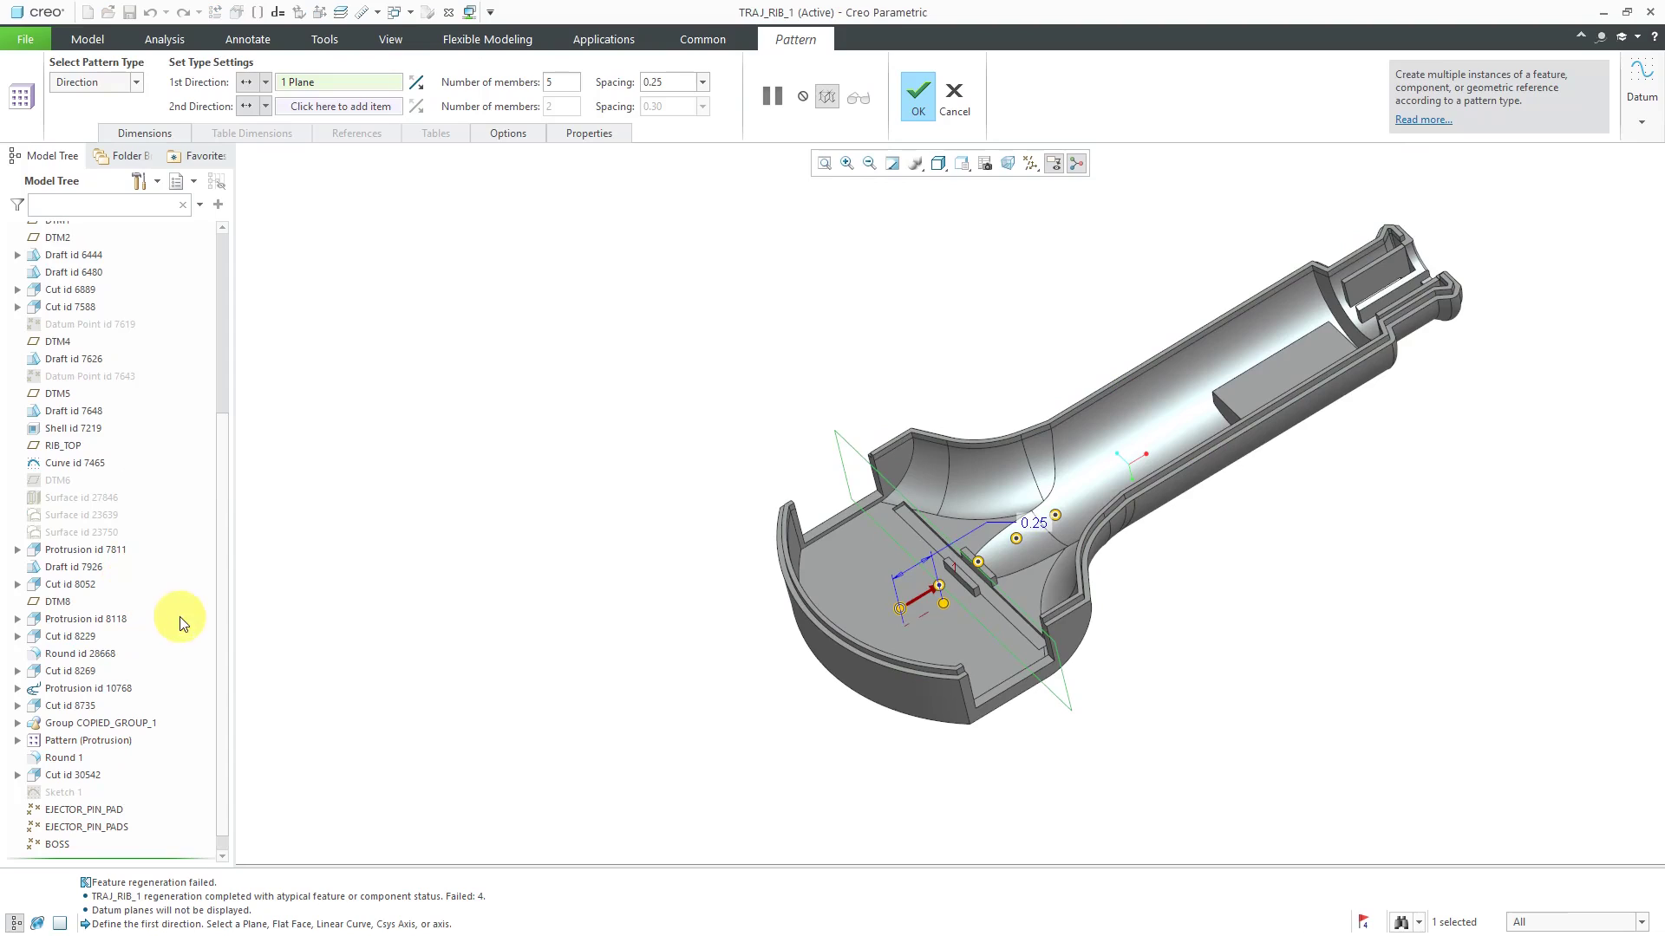
pyautogui.moveTo(1052, 642)
pyautogui.mouseDown(button='middle')
pyautogui.moveTo(1004, 576)
pyautogui.moveTo(1028, 641)
pyautogui.mouseUp(button='middle')
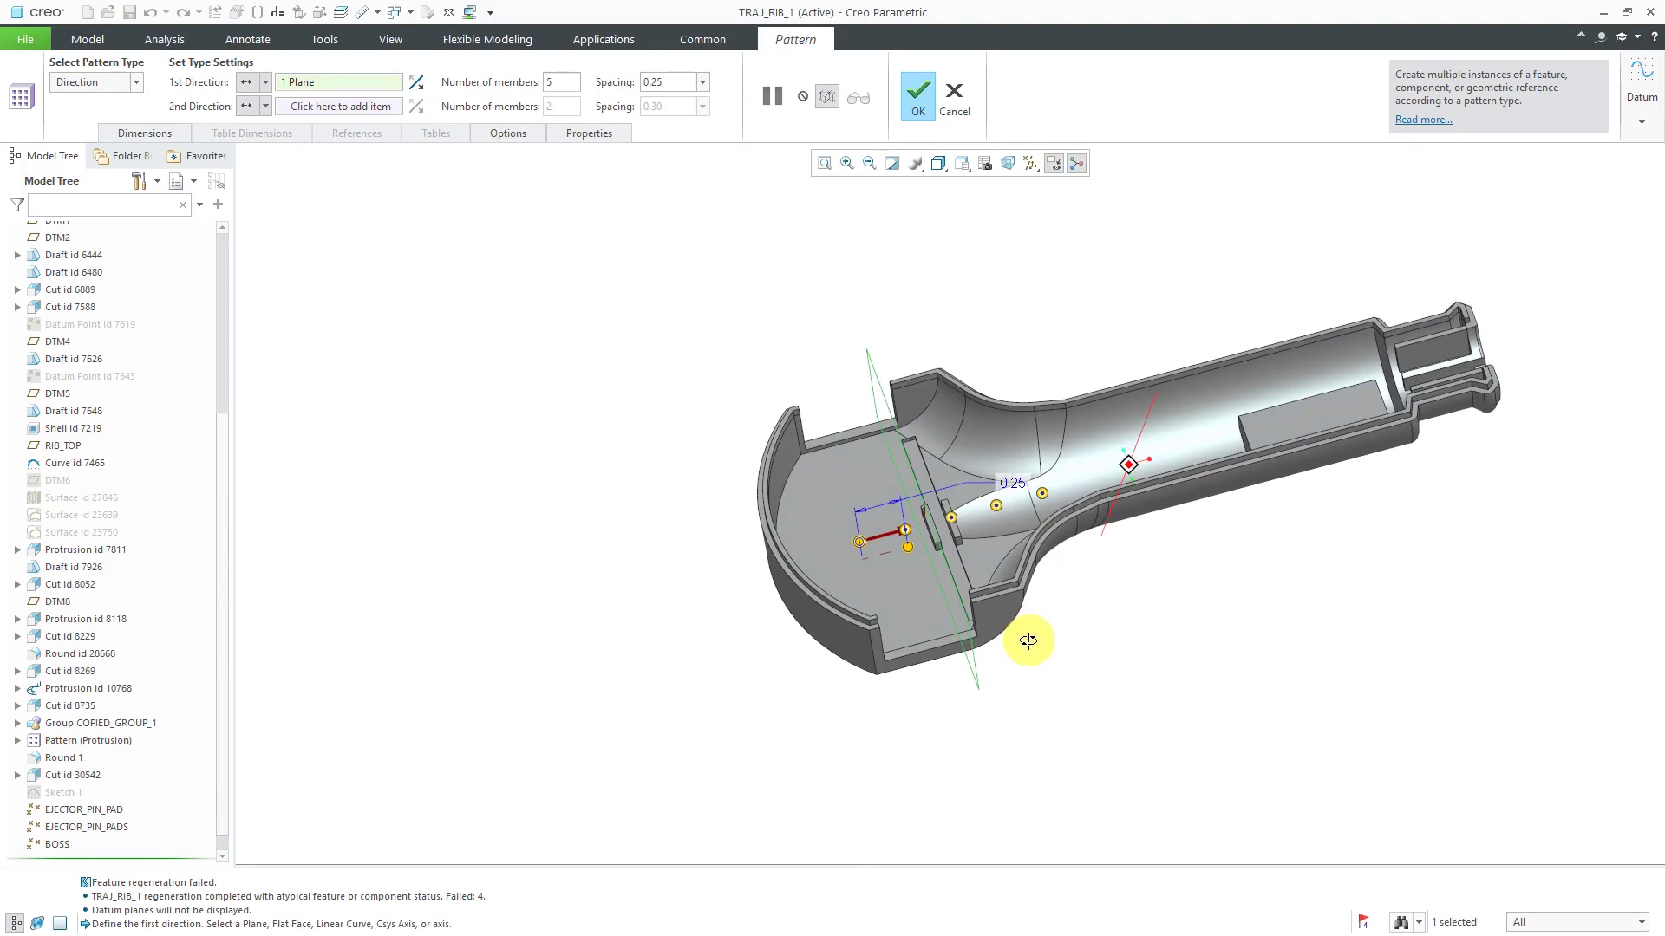
pyautogui.scroll(-3, 1037, 544)
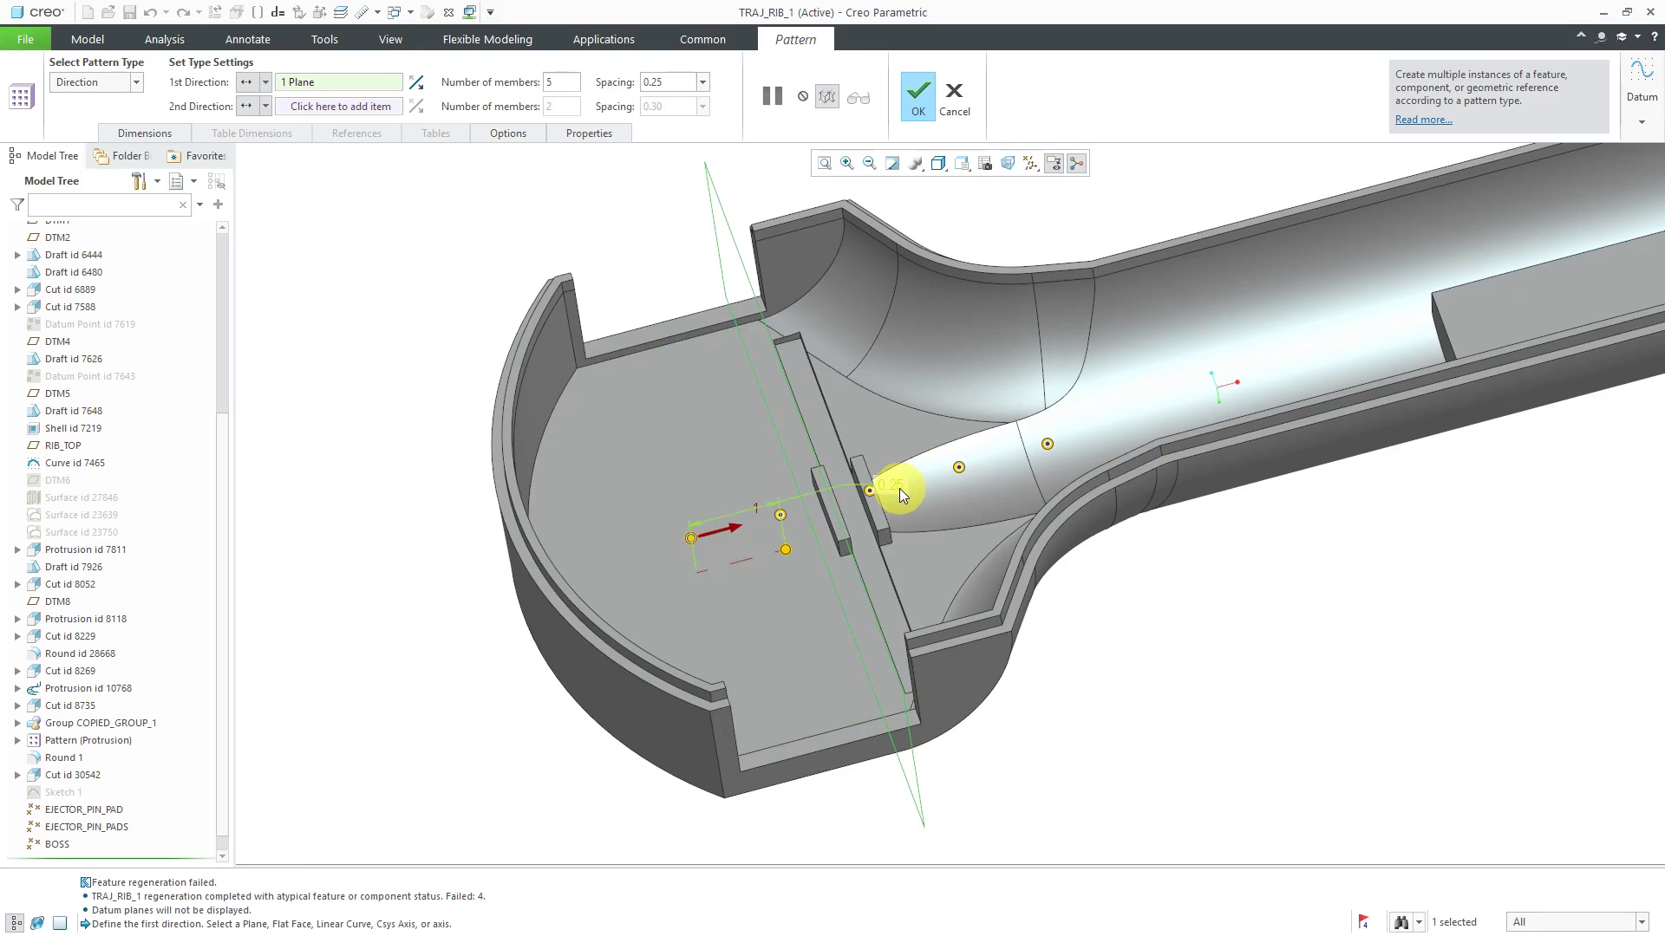
pyautogui.moveTo(806, 673)
pyautogui.mouseDown(button='middle')
pyautogui.moveTo(910, 632)
pyautogui.moveTo(815, 663)
pyautogui.mouseUp(button='middle')
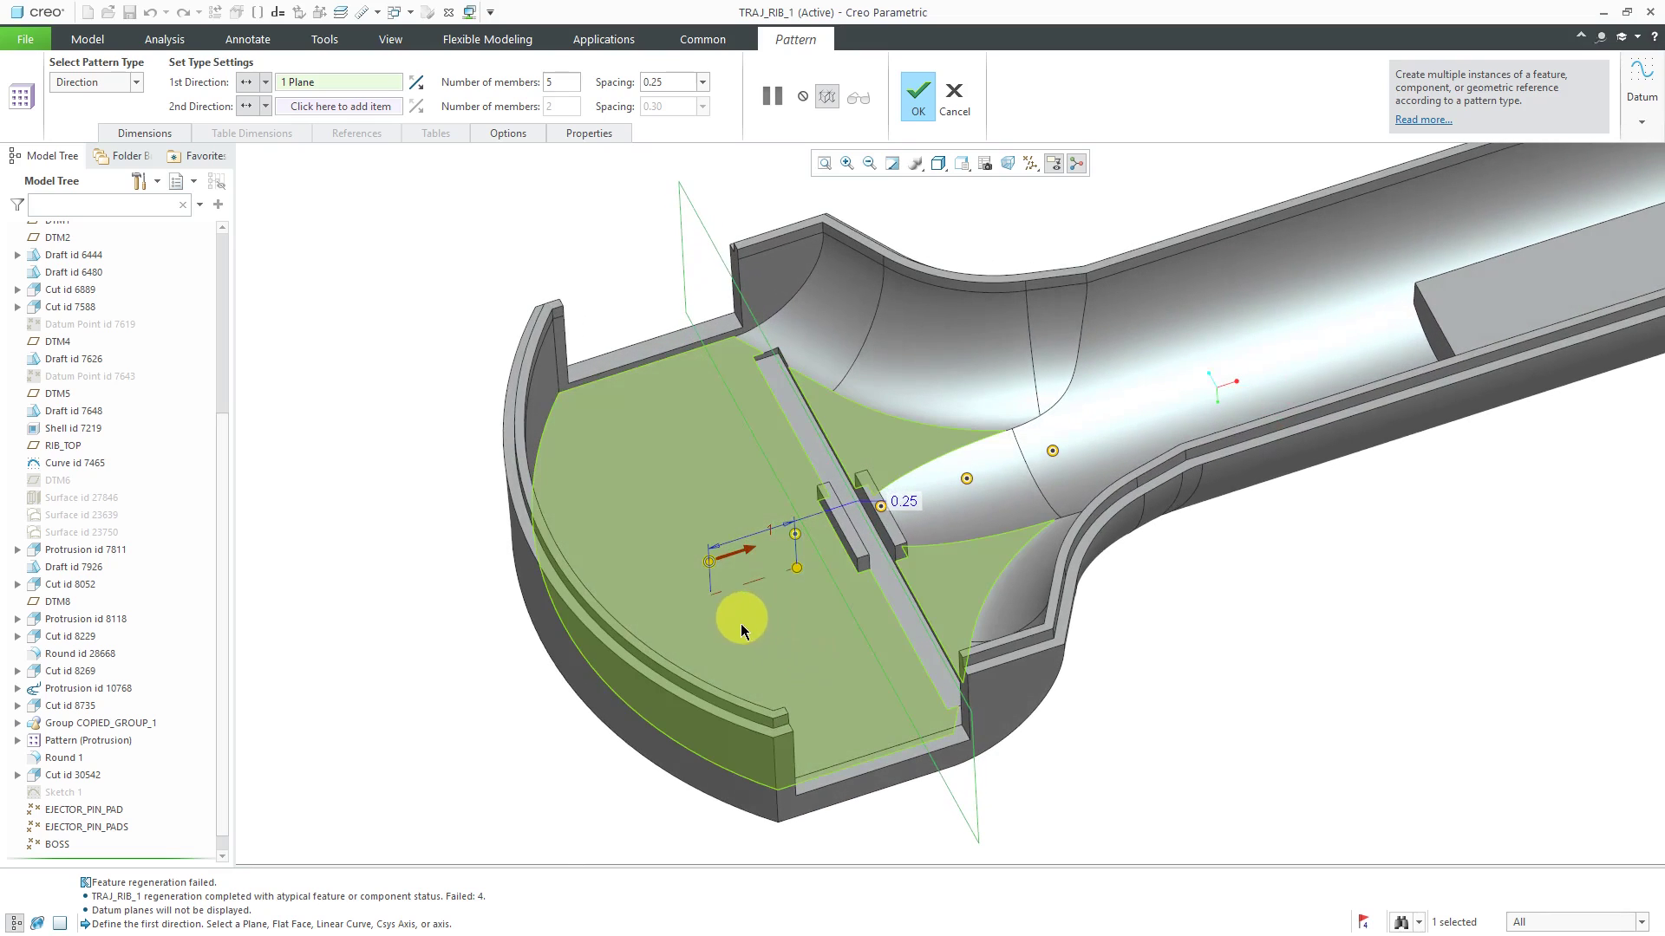
pyautogui.moveTo(939, 564); pyautogui.dragTo(997, 468, button='middle')
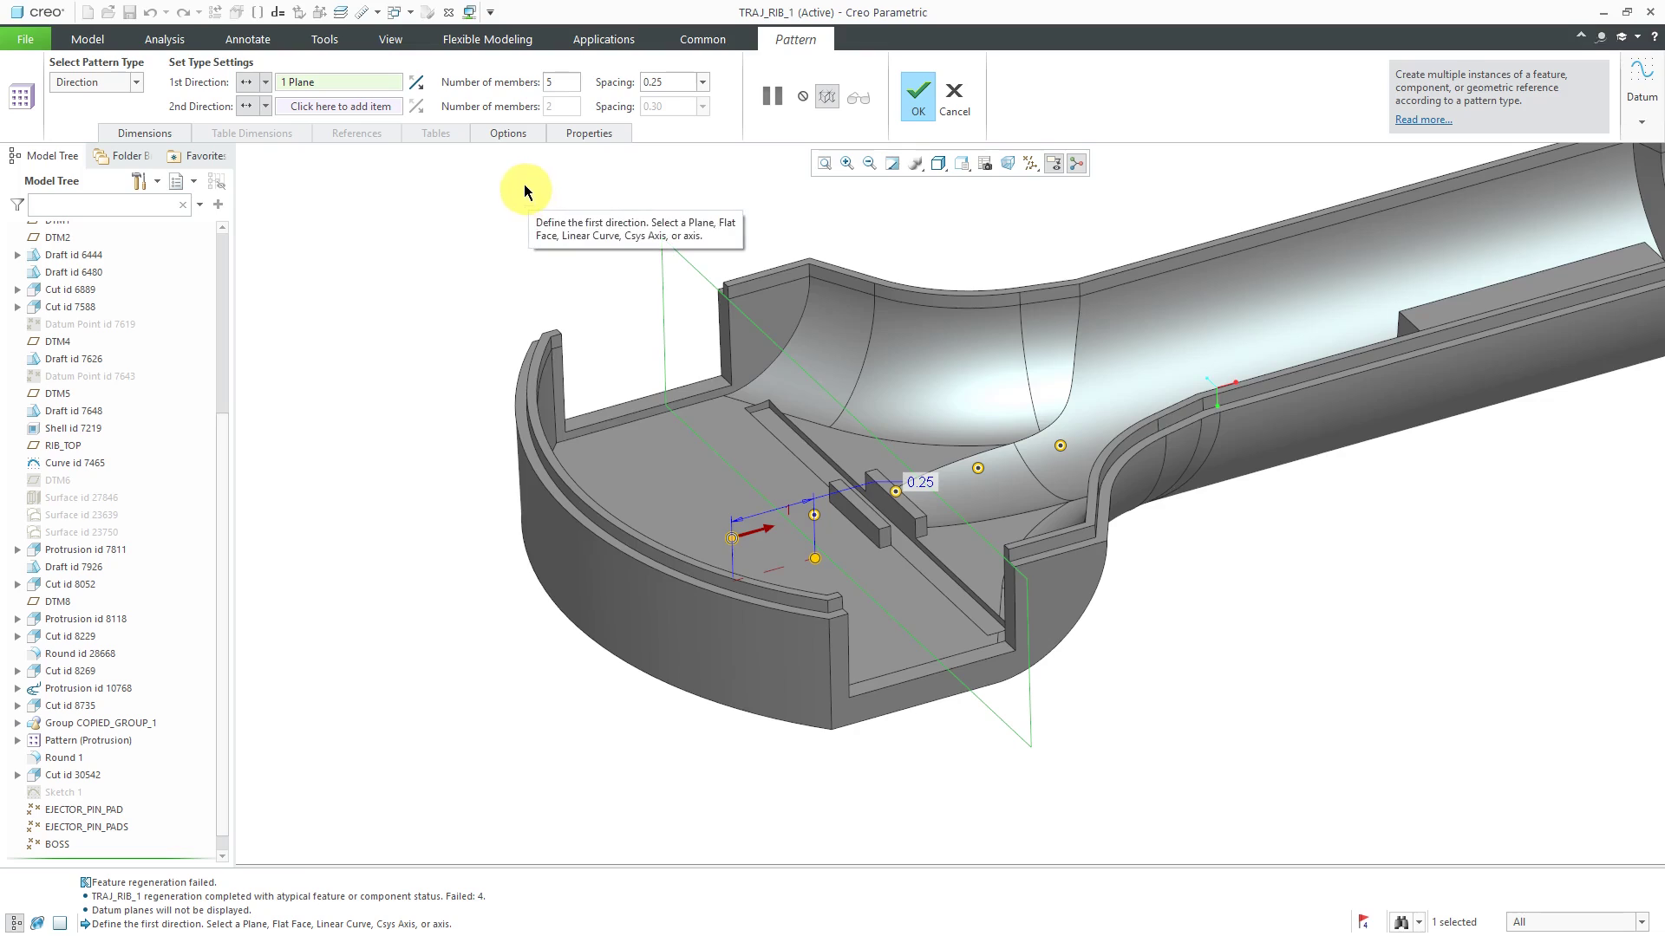
pyautogui.click(515, 136)
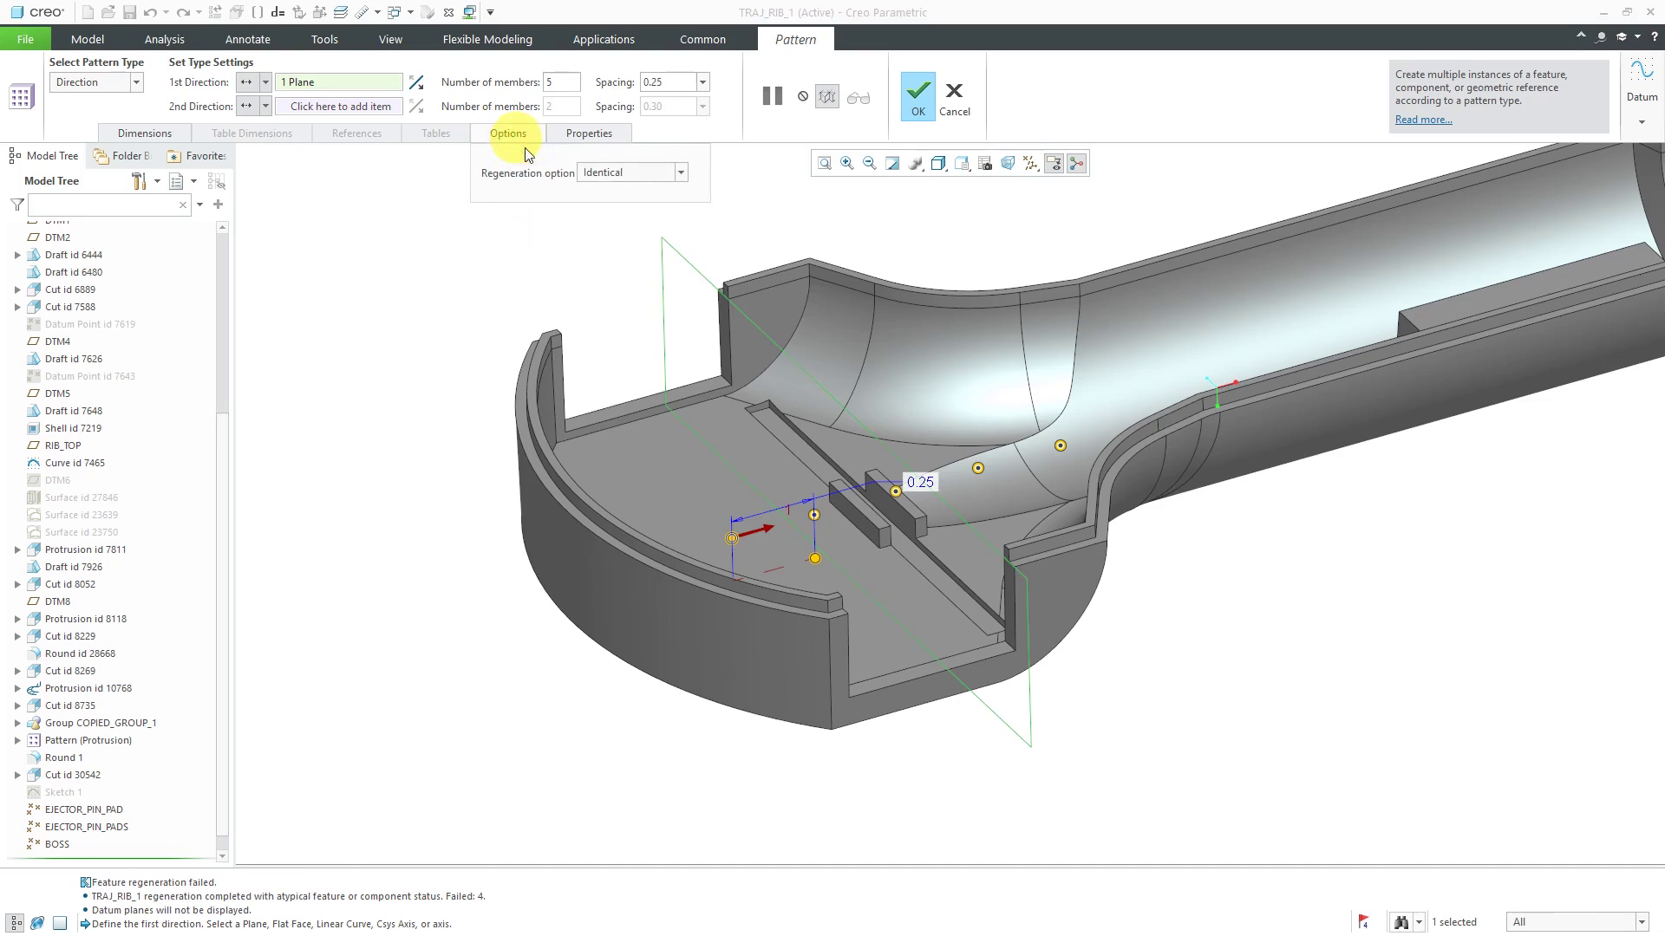
pyautogui.click(681, 172)
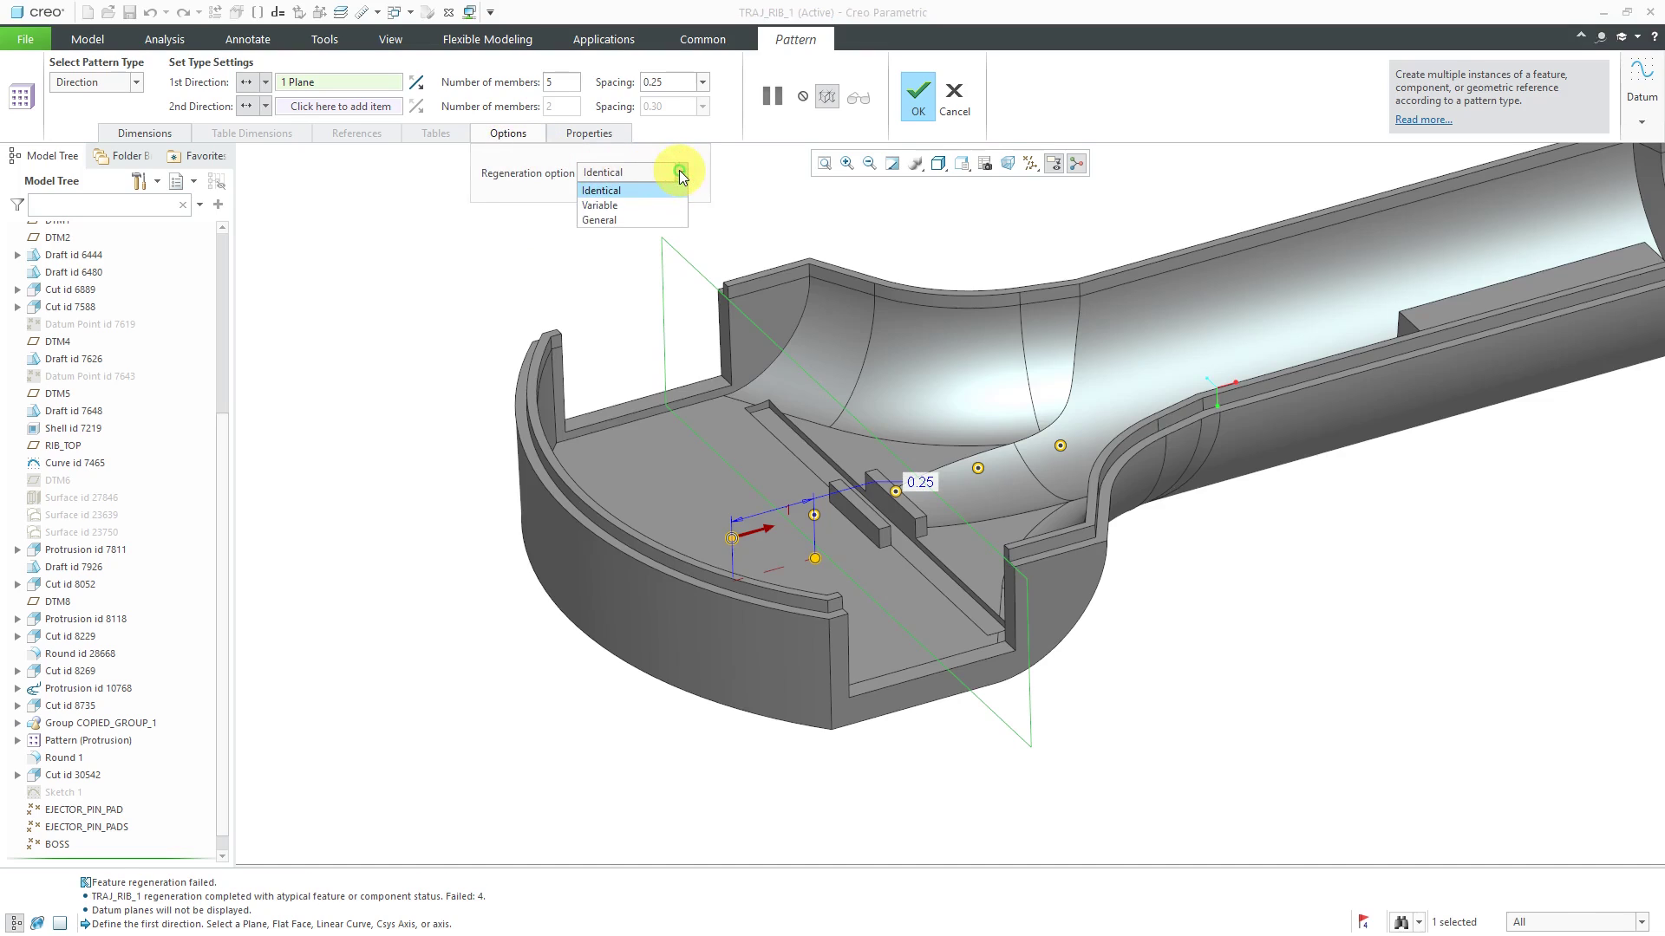
pyautogui.click(647, 205)
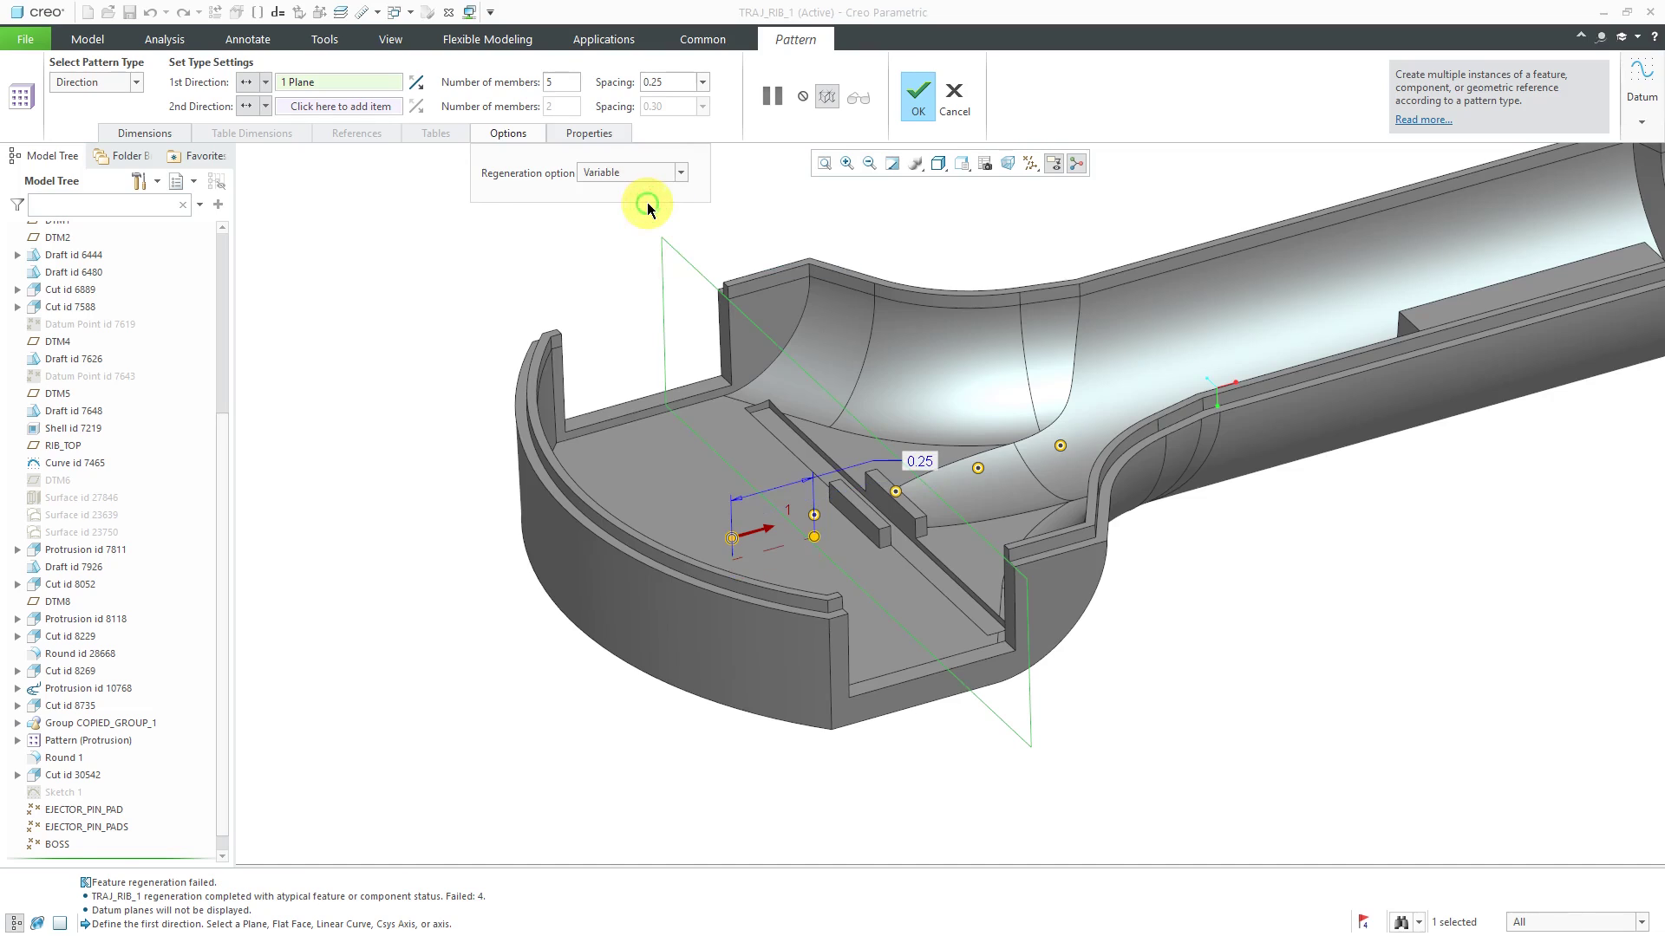
pyautogui.click(916, 97)
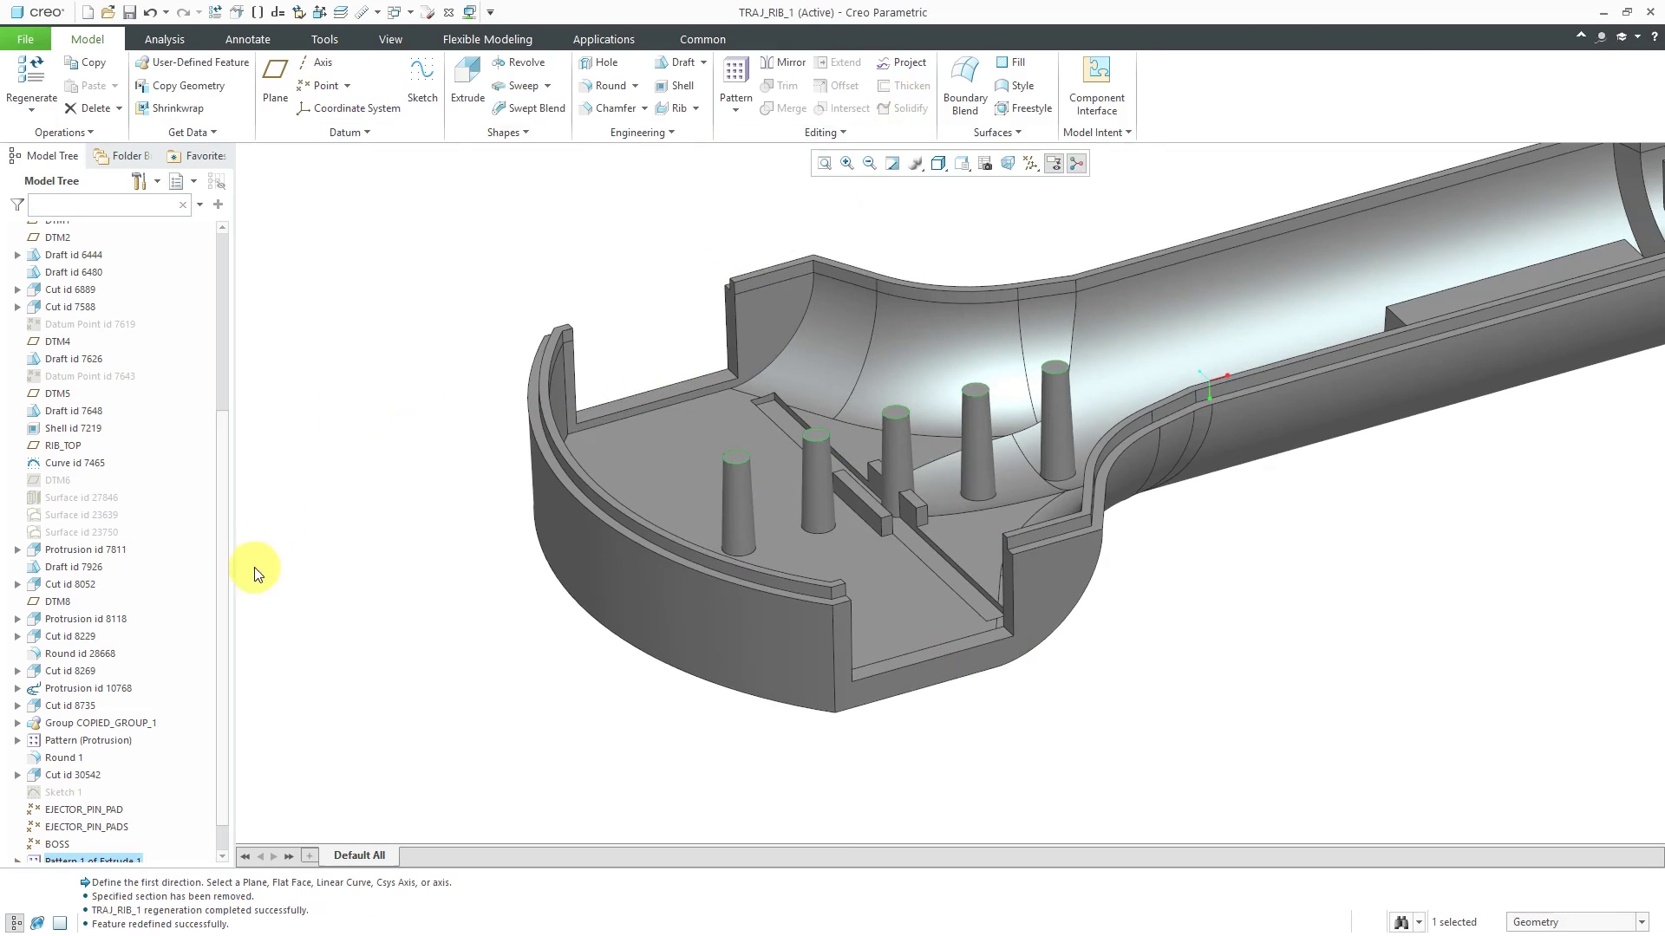
# Step: Inspect the regenerated pins and highlight Pattern 2 of Draft 1 to check its instances, then clear the selection
pyautogui.scroll(3, 408, 584)
pyautogui.scroll(-3, 369, 555)
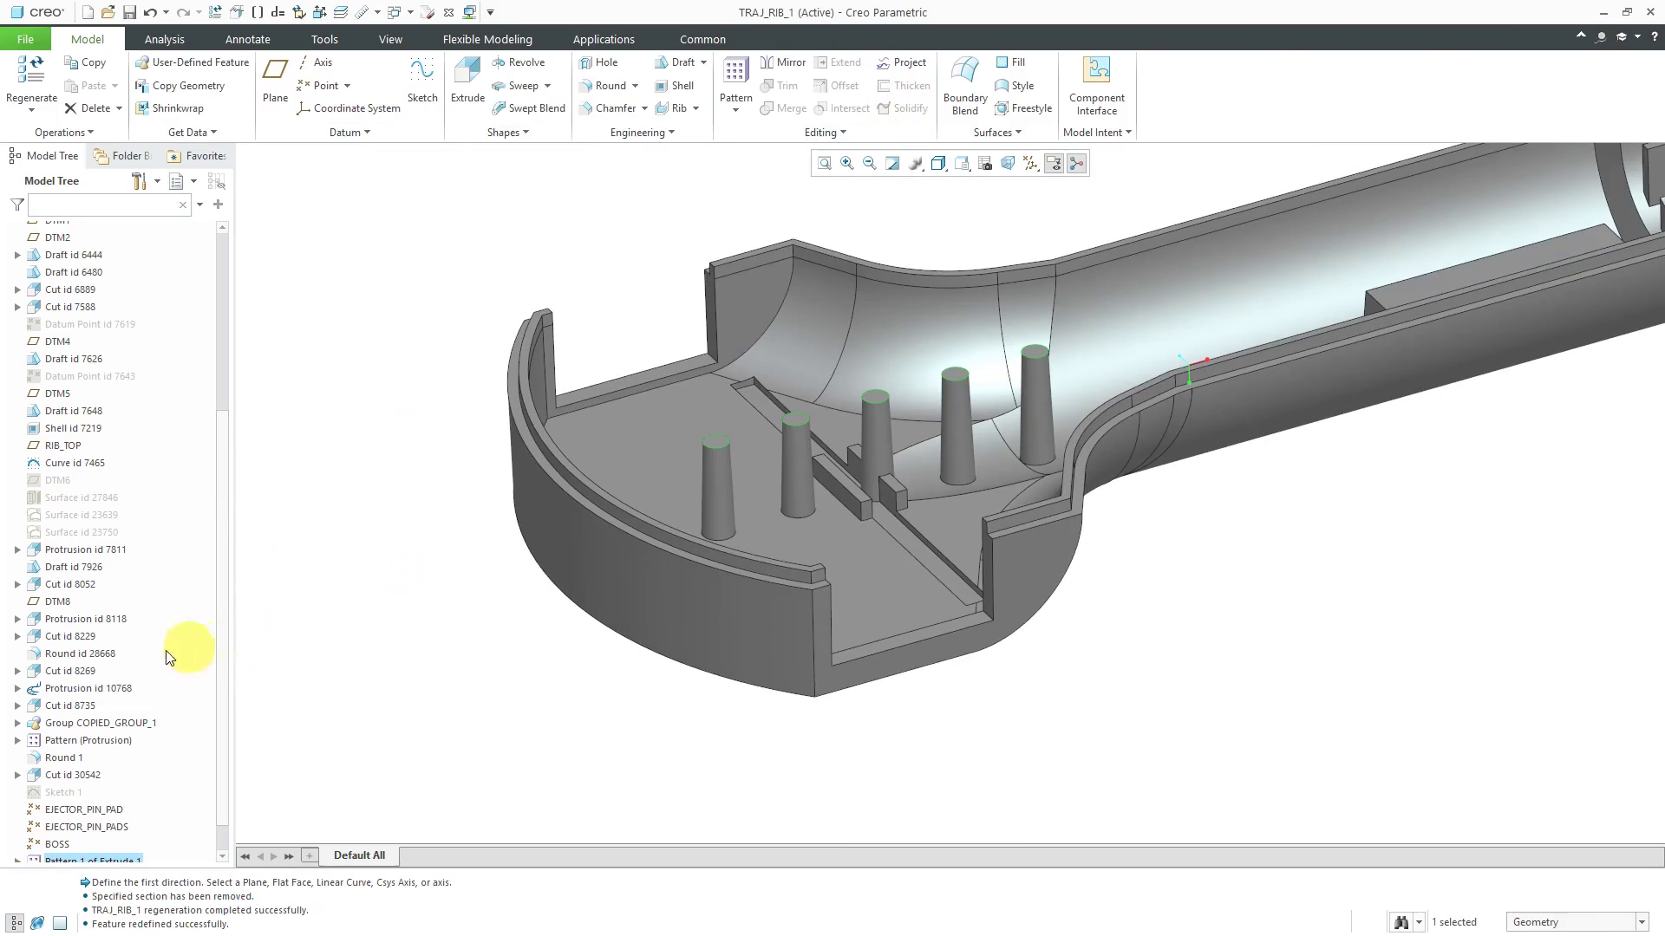
pyautogui.scroll(-1, 169, 655)
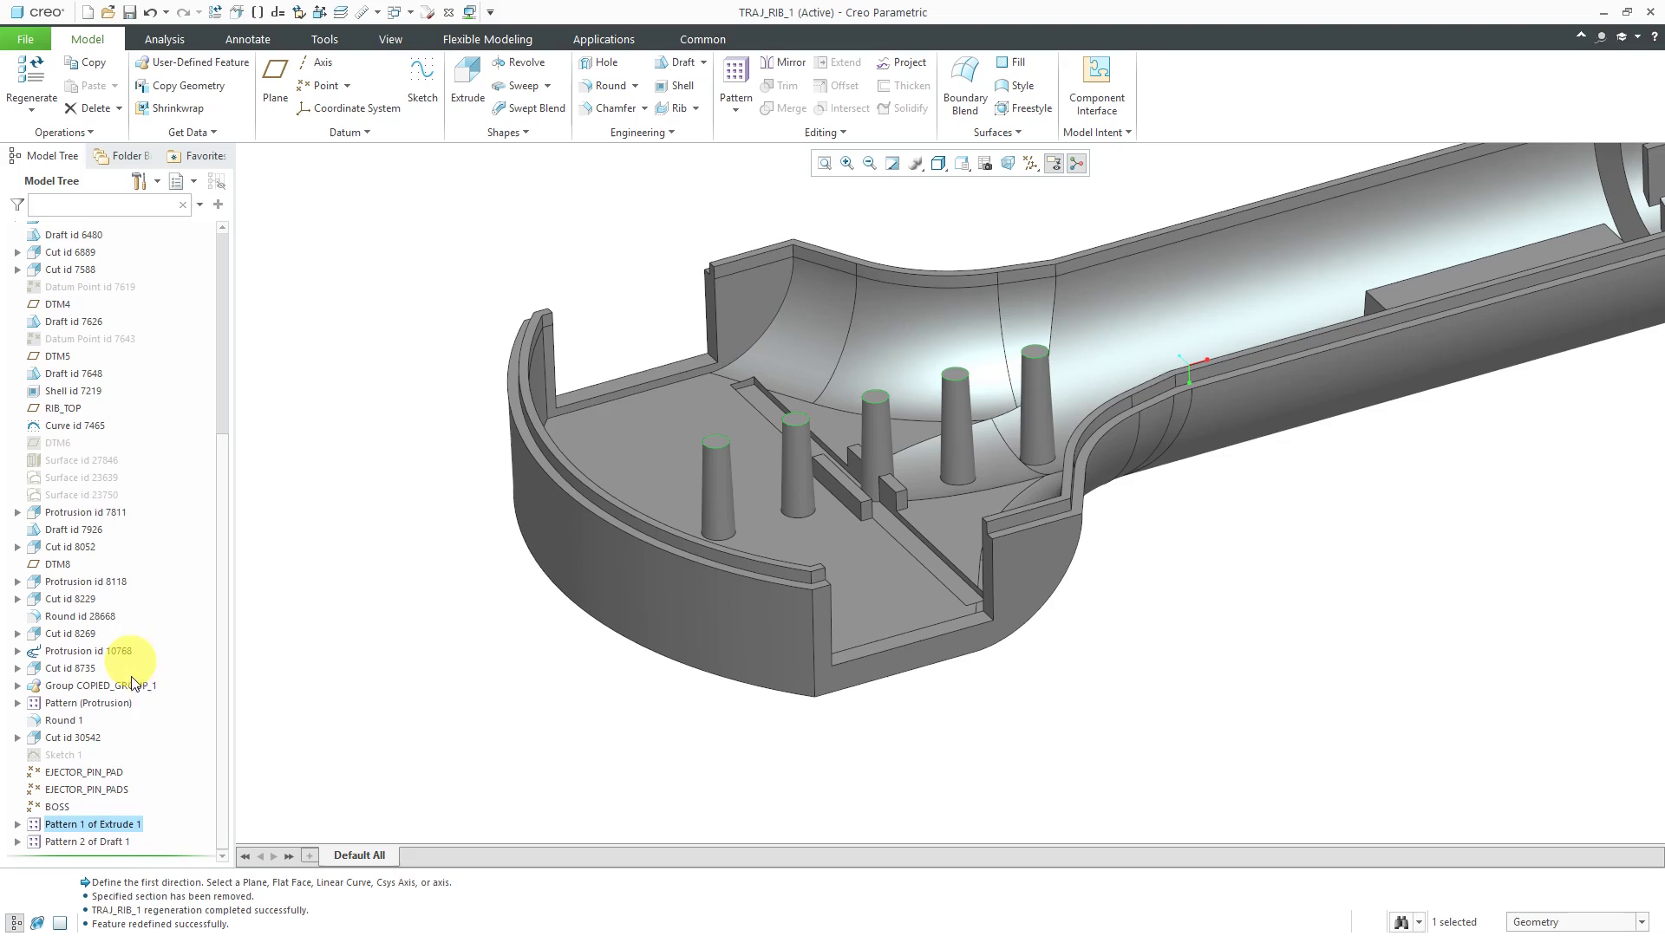
pyautogui.click(95, 845)
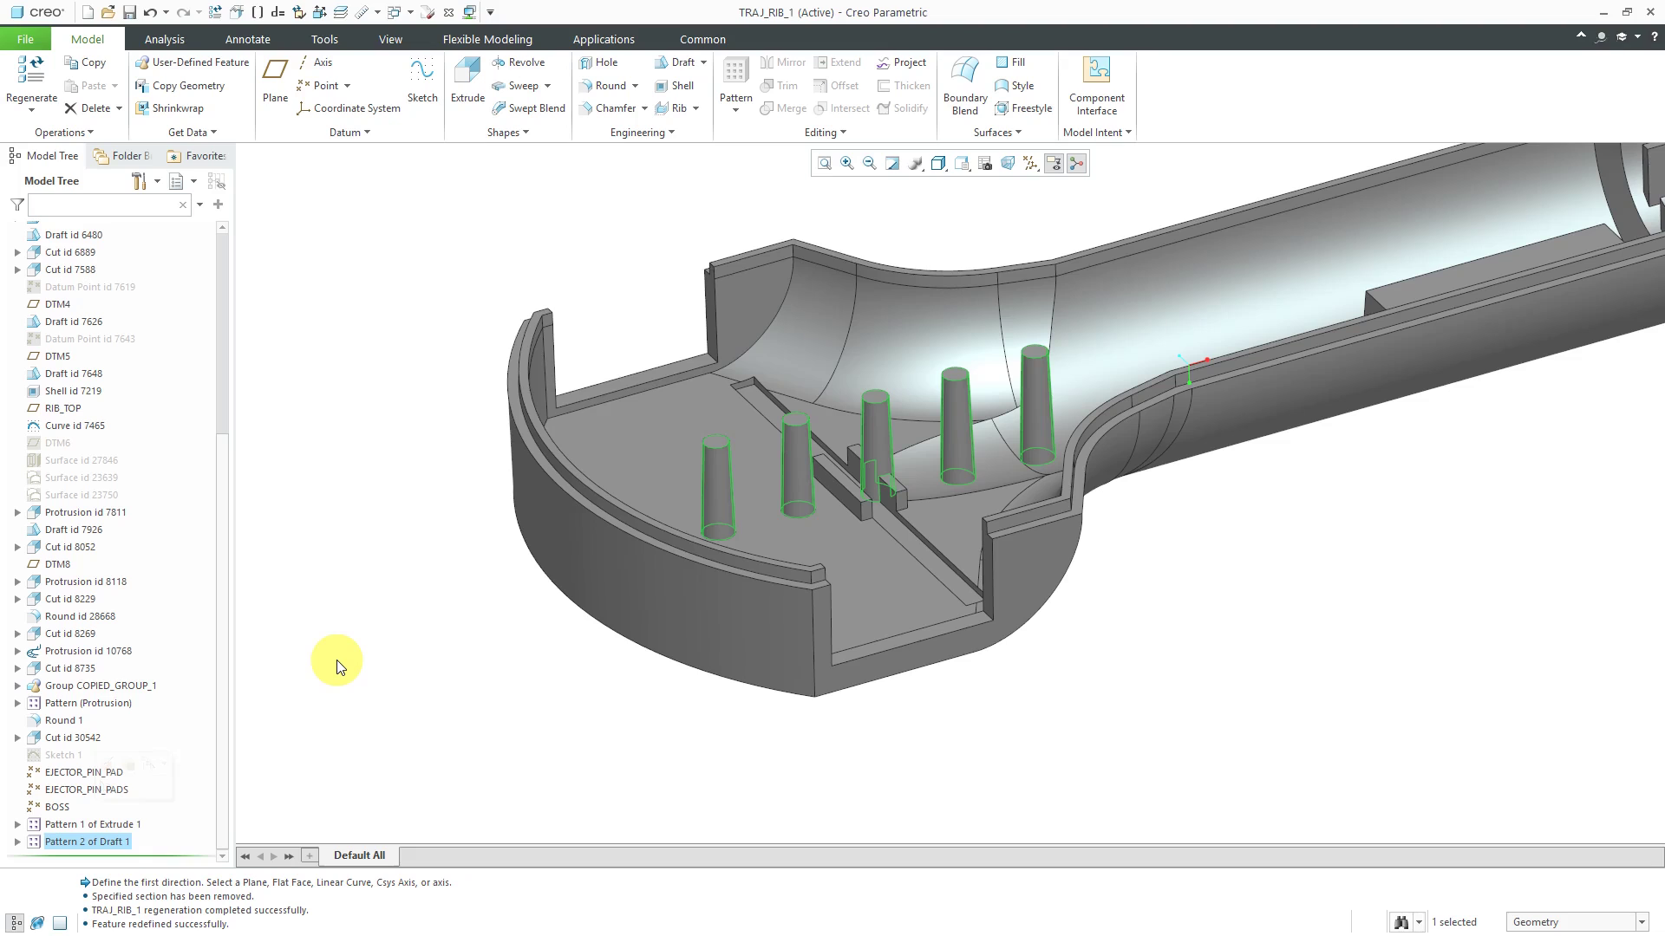
pyautogui.moveTo(532, 650); pyautogui.dragTo(515, 681, button='middle')
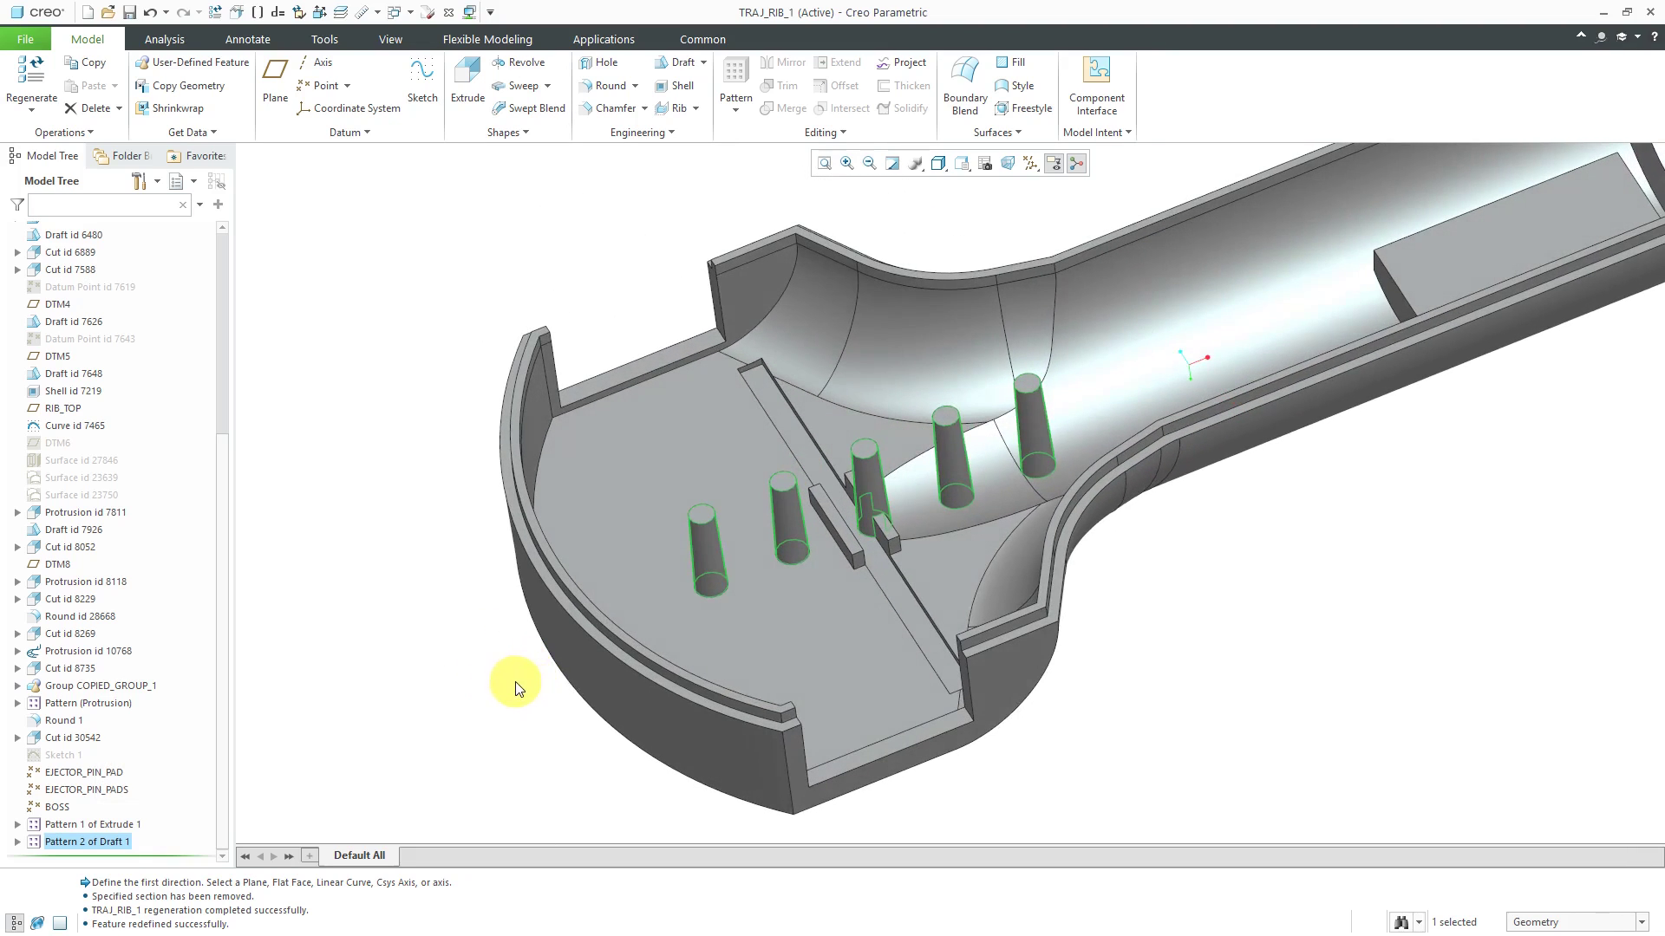
pyautogui.click(433, 675)
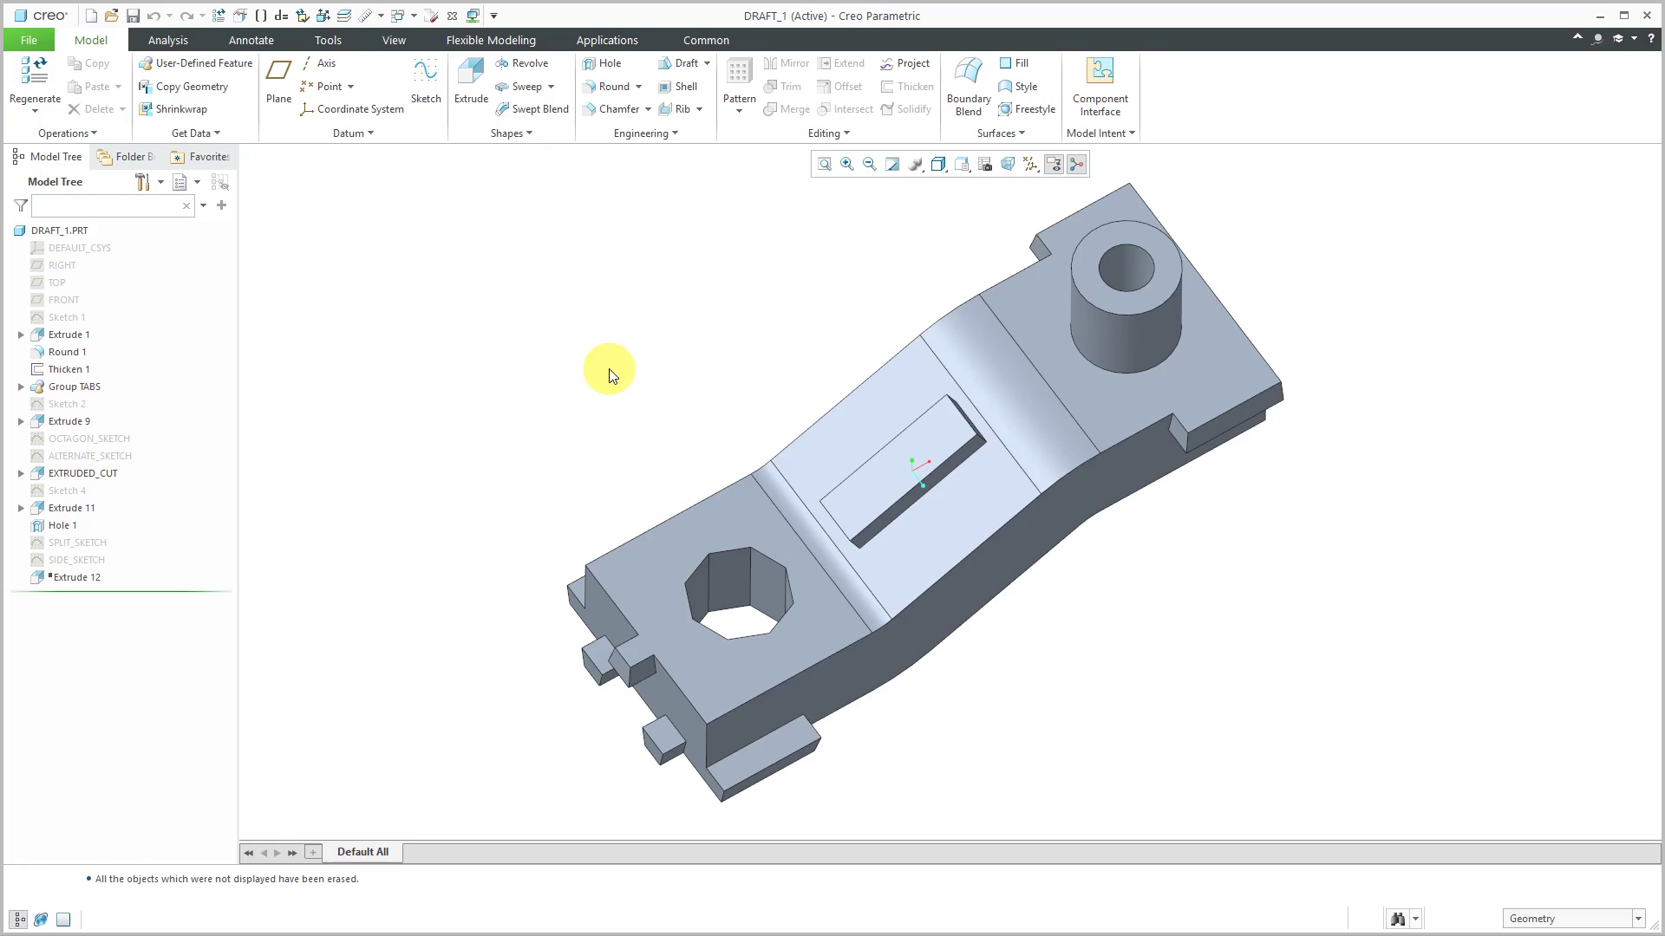
# Step: Start a Draft feature in DRAFT_1 and select all eight side walls of the octagonal cut as the draft surfaces
pyautogui.moveTo(688, 408)
pyautogui.mouseDown(button='middle')
pyautogui.moveTo(695, 341)
pyautogui.moveTo(659, 416)
pyautogui.mouseUp(button='middle')
pyautogui.scroll(-5, 742, 599)
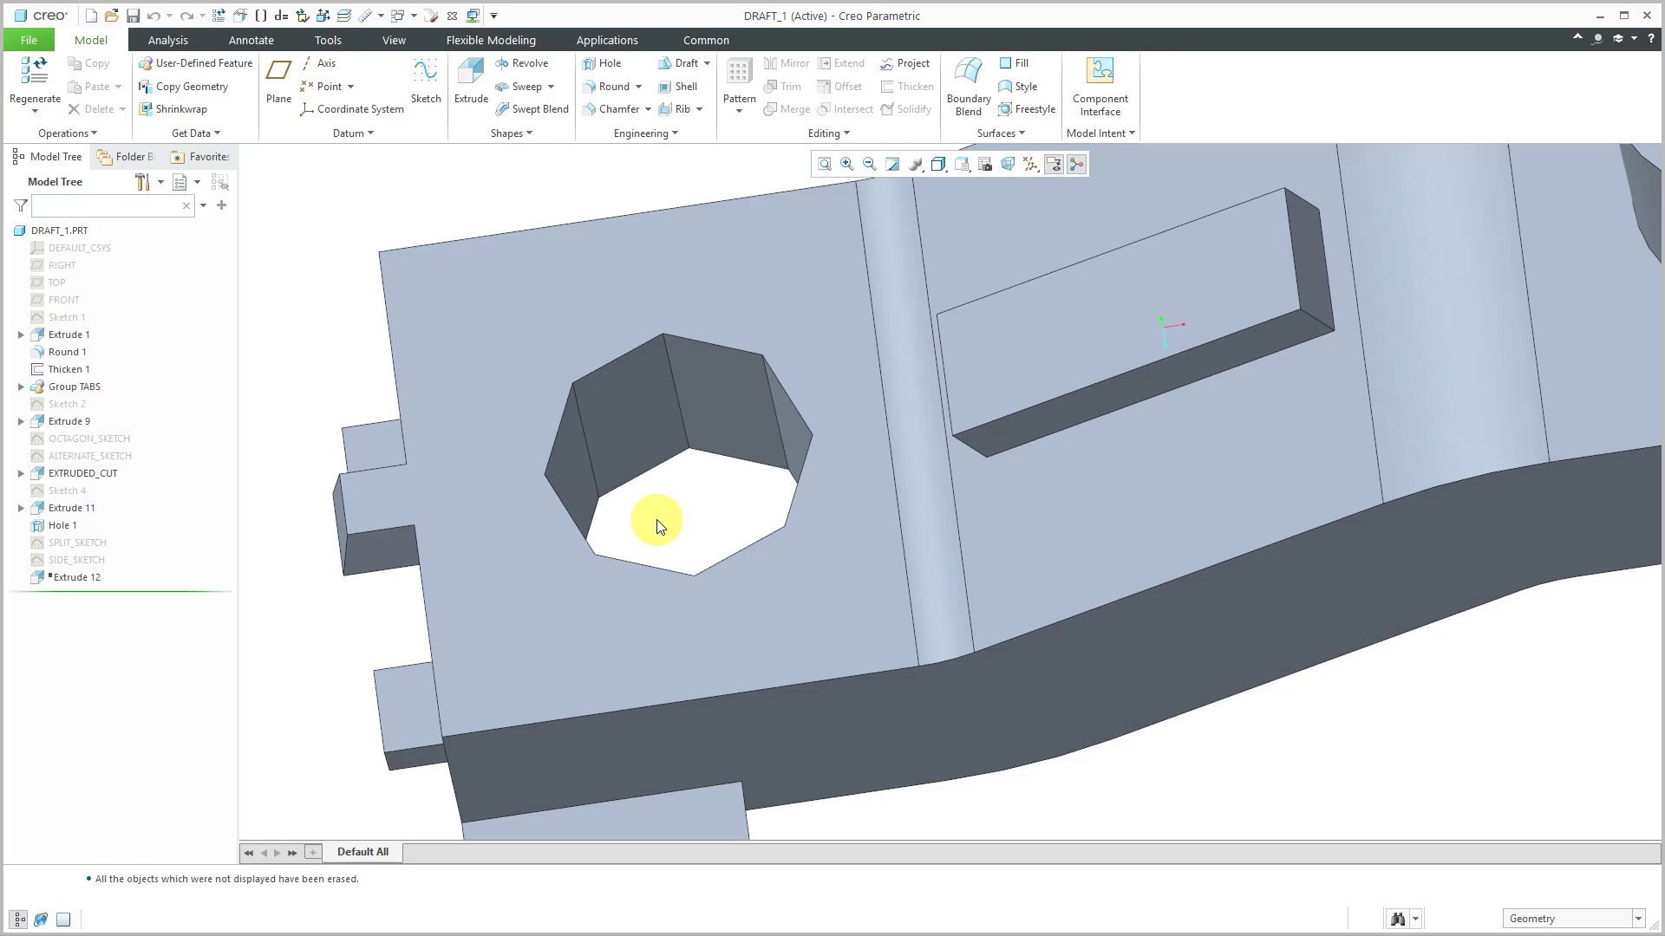
pyautogui.click(683, 63)
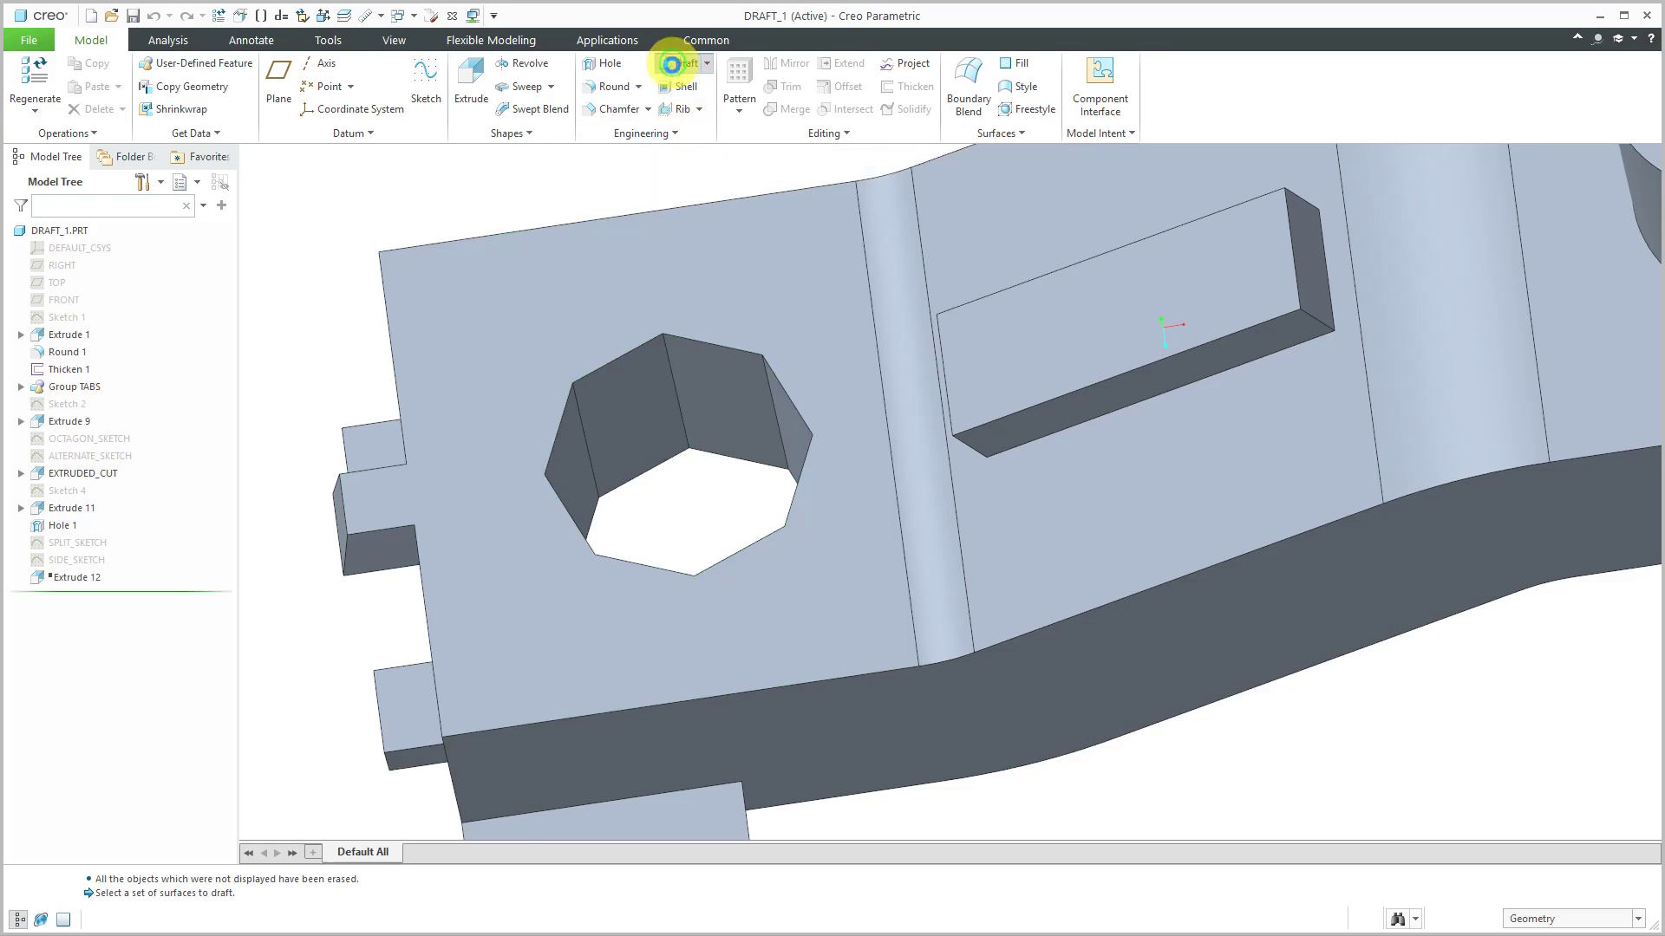
pyautogui.click(642, 402)
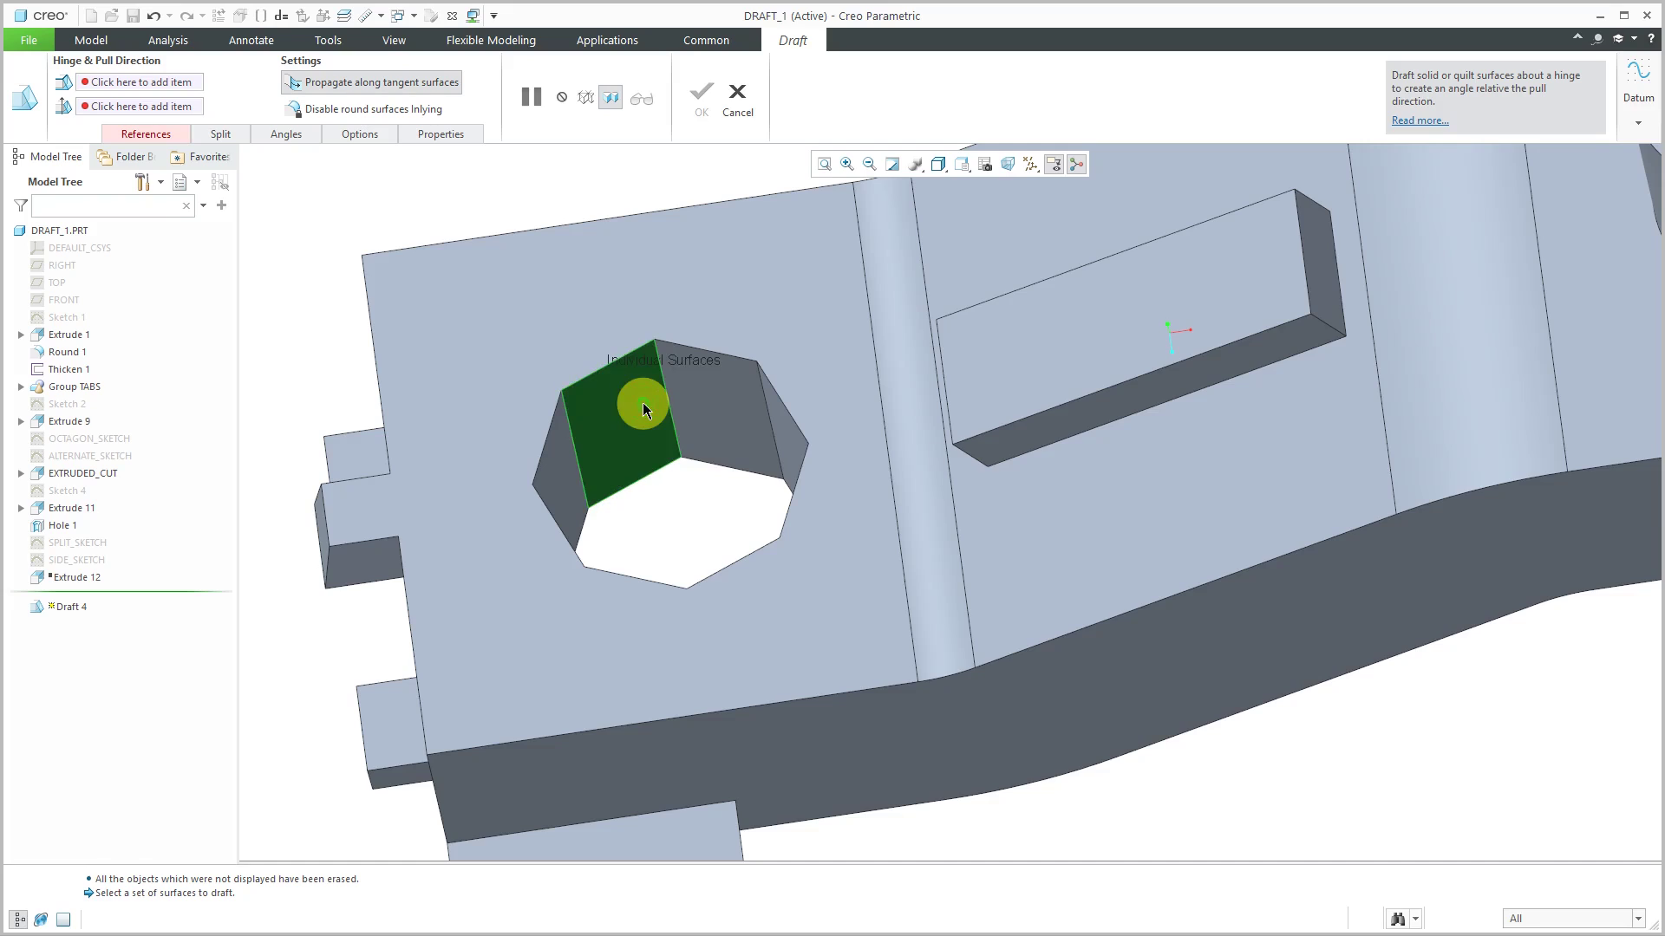
pyautogui.keyDown('ctrl'); pyautogui.click(705, 402); pyautogui.keyUp('ctrl')
pyautogui.keyDown('ctrl'); pyautogui.click(791, 437); pyautogui.keyUp('ctrl')
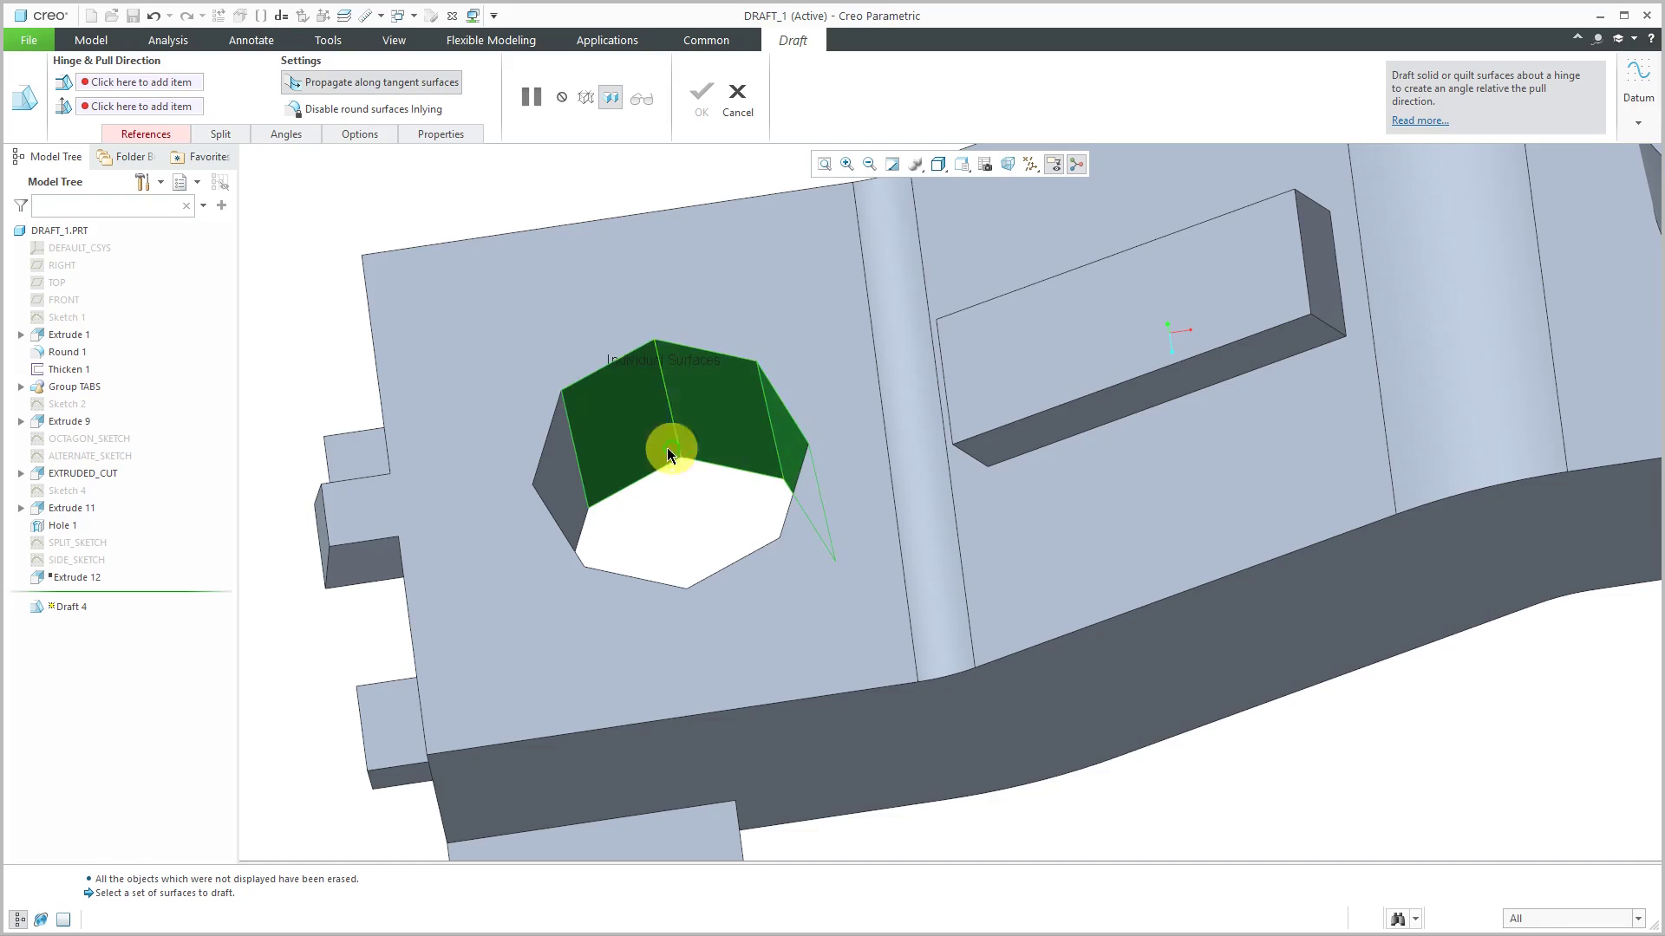
pyautogui.keyDown('ctrl'); pyautogui.click(555, 473); pyautogui.keyUp('ctrl')
pyautogui.moveTo(644, 440); pyautogui.dragTo(662, 521, button='middle')
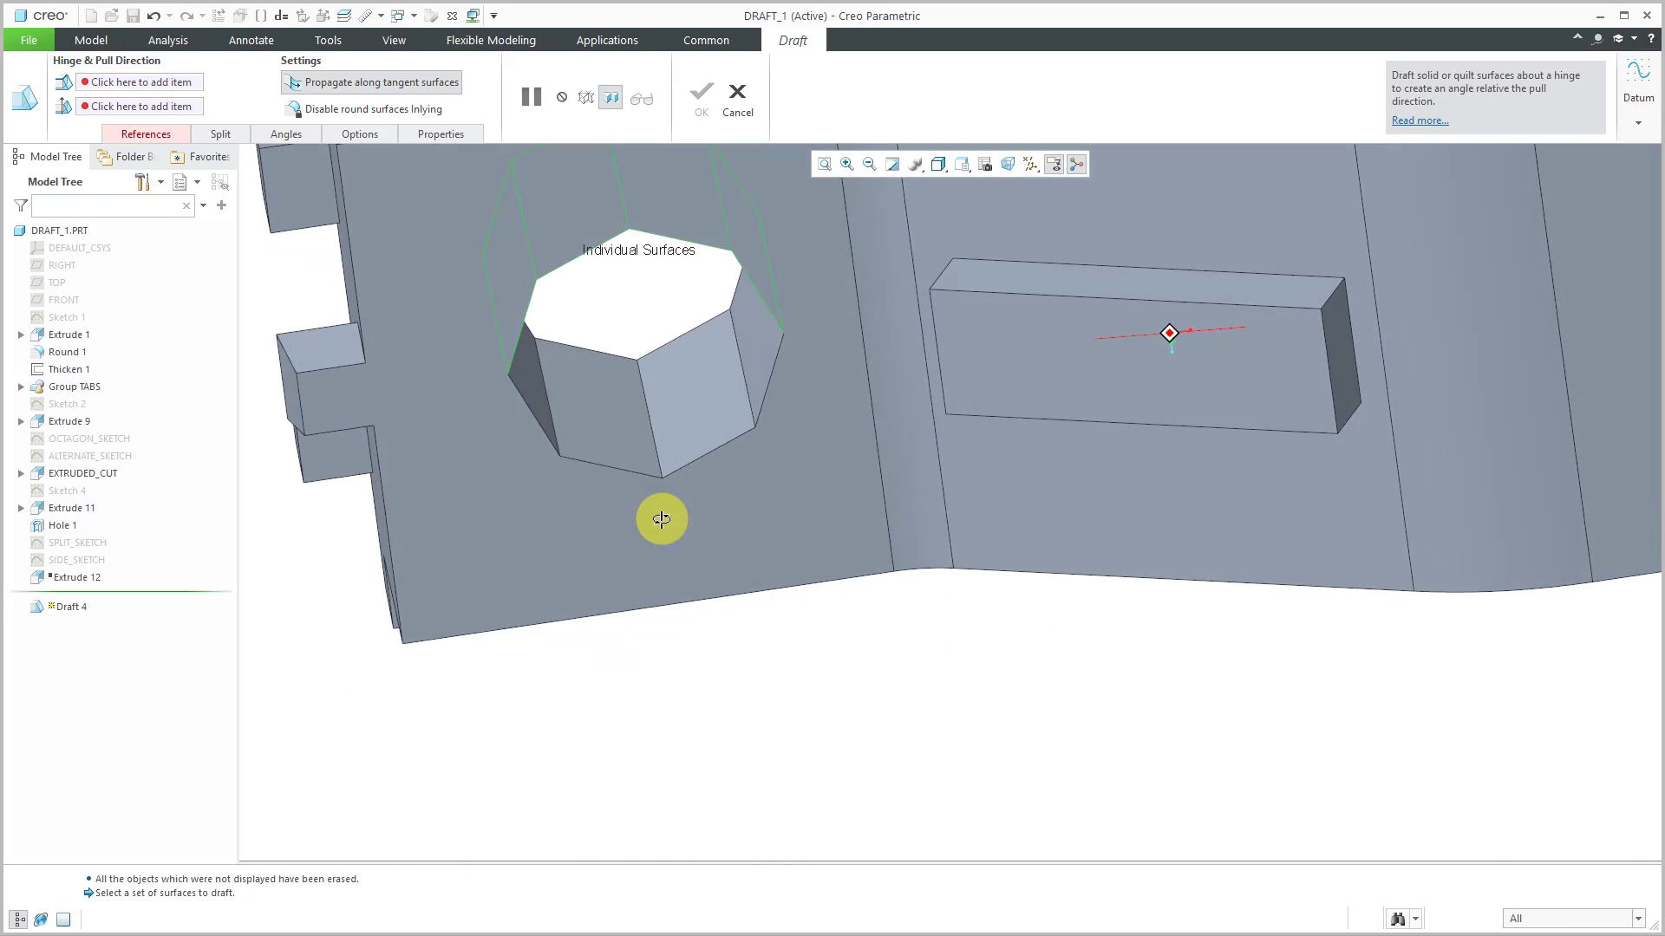
pyautogui.keyDown('ctrl'); pyautogui.click(744, 343); pyautogui.keyUp('ctrl')
pyautogui.keyDown('ctrl'); pyautogui.click(717, 362); pyautogui.keyUp('ctrl')
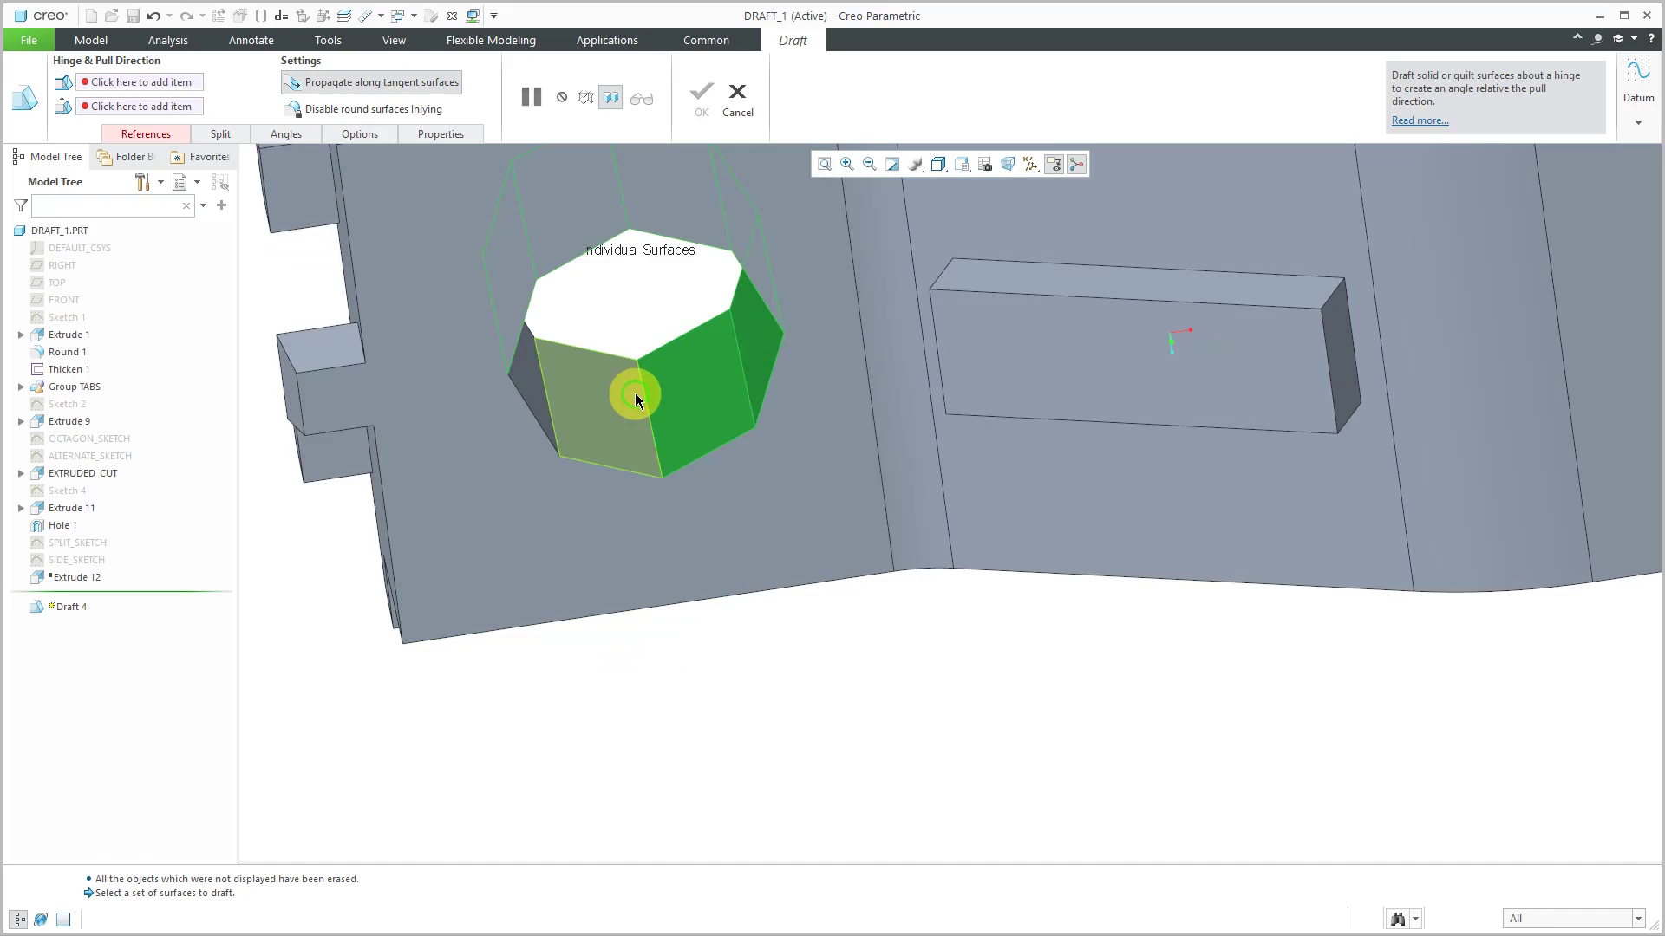
pyautogui.keyDown('ctrl'); pyautogui.click(617, 396); pyautogui.keyUp('ctrl')
pyautogui.keyDown('ctrl'); pyautogui.click(533, 384); pyautogui.keyUp('ctrl')
pyautogui.scroll(4, 634, 600)
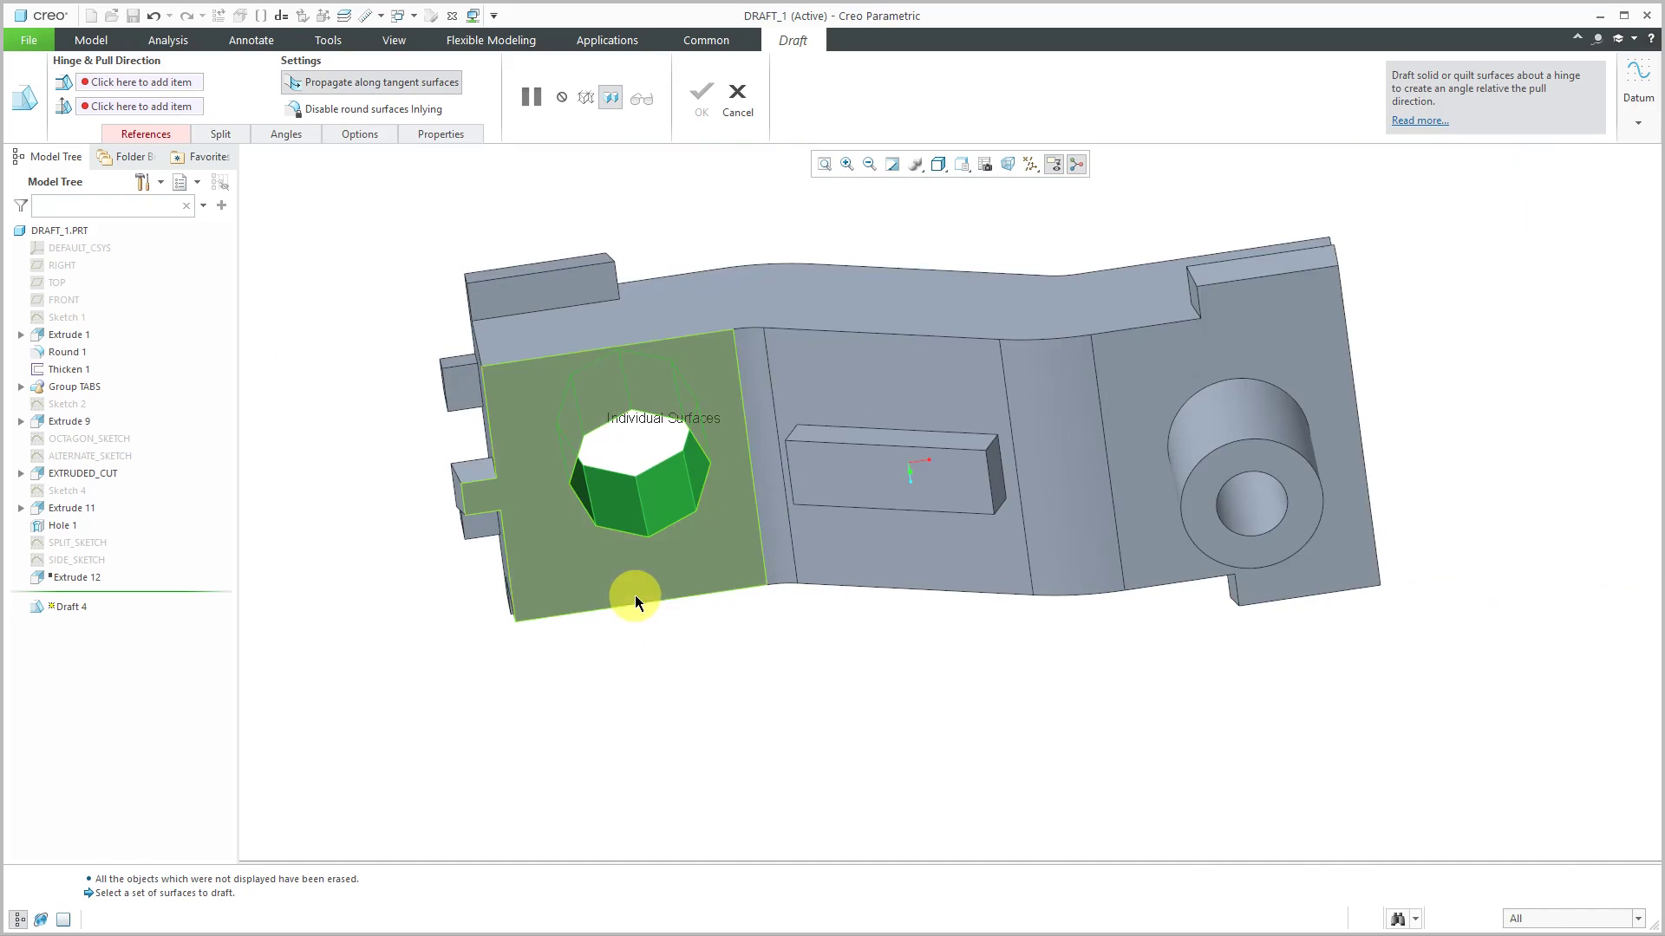
pyautogui.moveTo(634, 595)
pyautogui.mouseDown(button='middle')
pyautogui.moveTo(588, 442)
pyautogui.moveTo(624, 434)
pyautogui.mouseUp(button='middle')
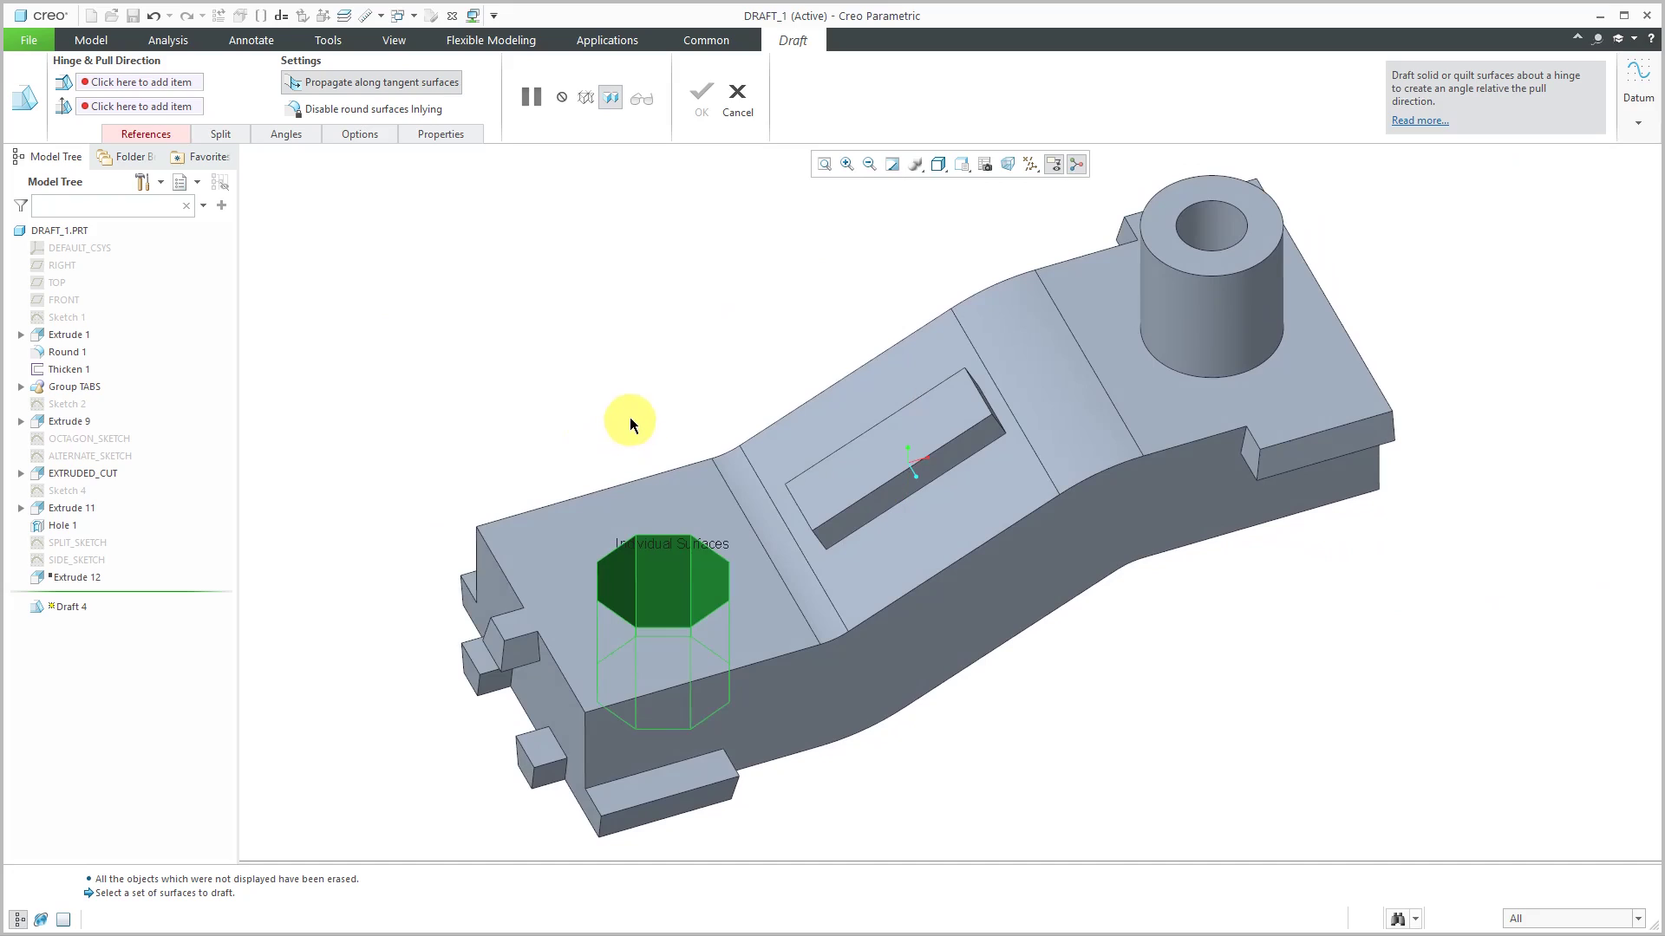
# Step: Use the flat top face around the octagonal cut as the draft hinge and adjust the draft angle to 7.0 degrees
pyautogui.rightClick(620, 373)
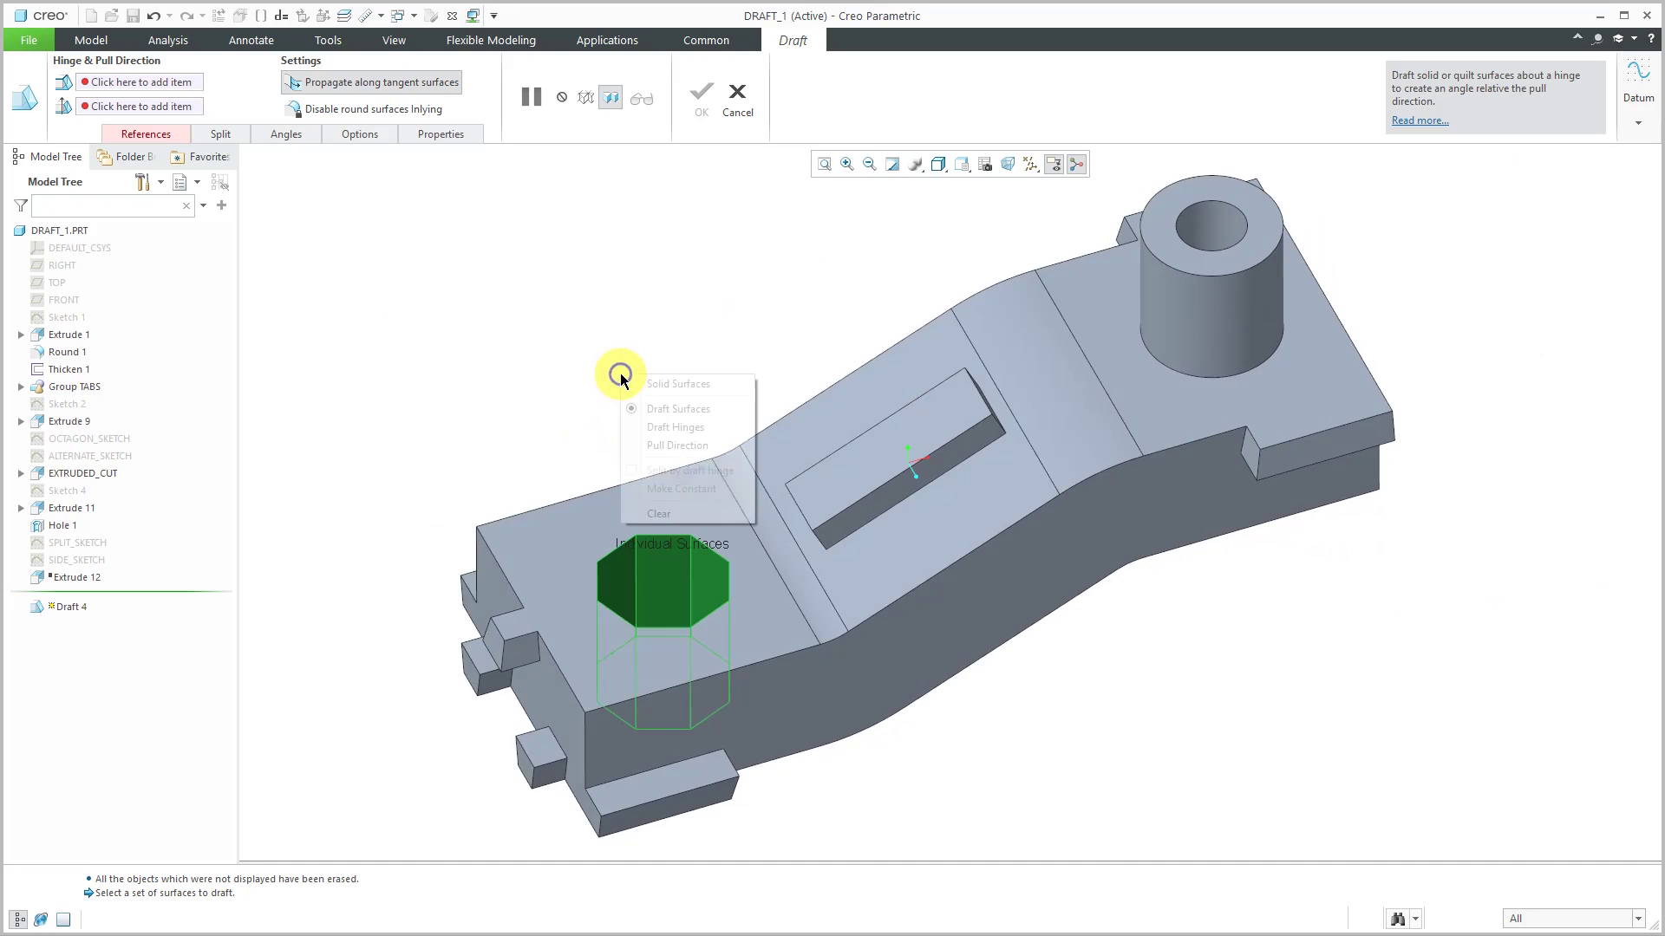
pyautogui.click(687, 428)
pyautogui.click(691, 503)
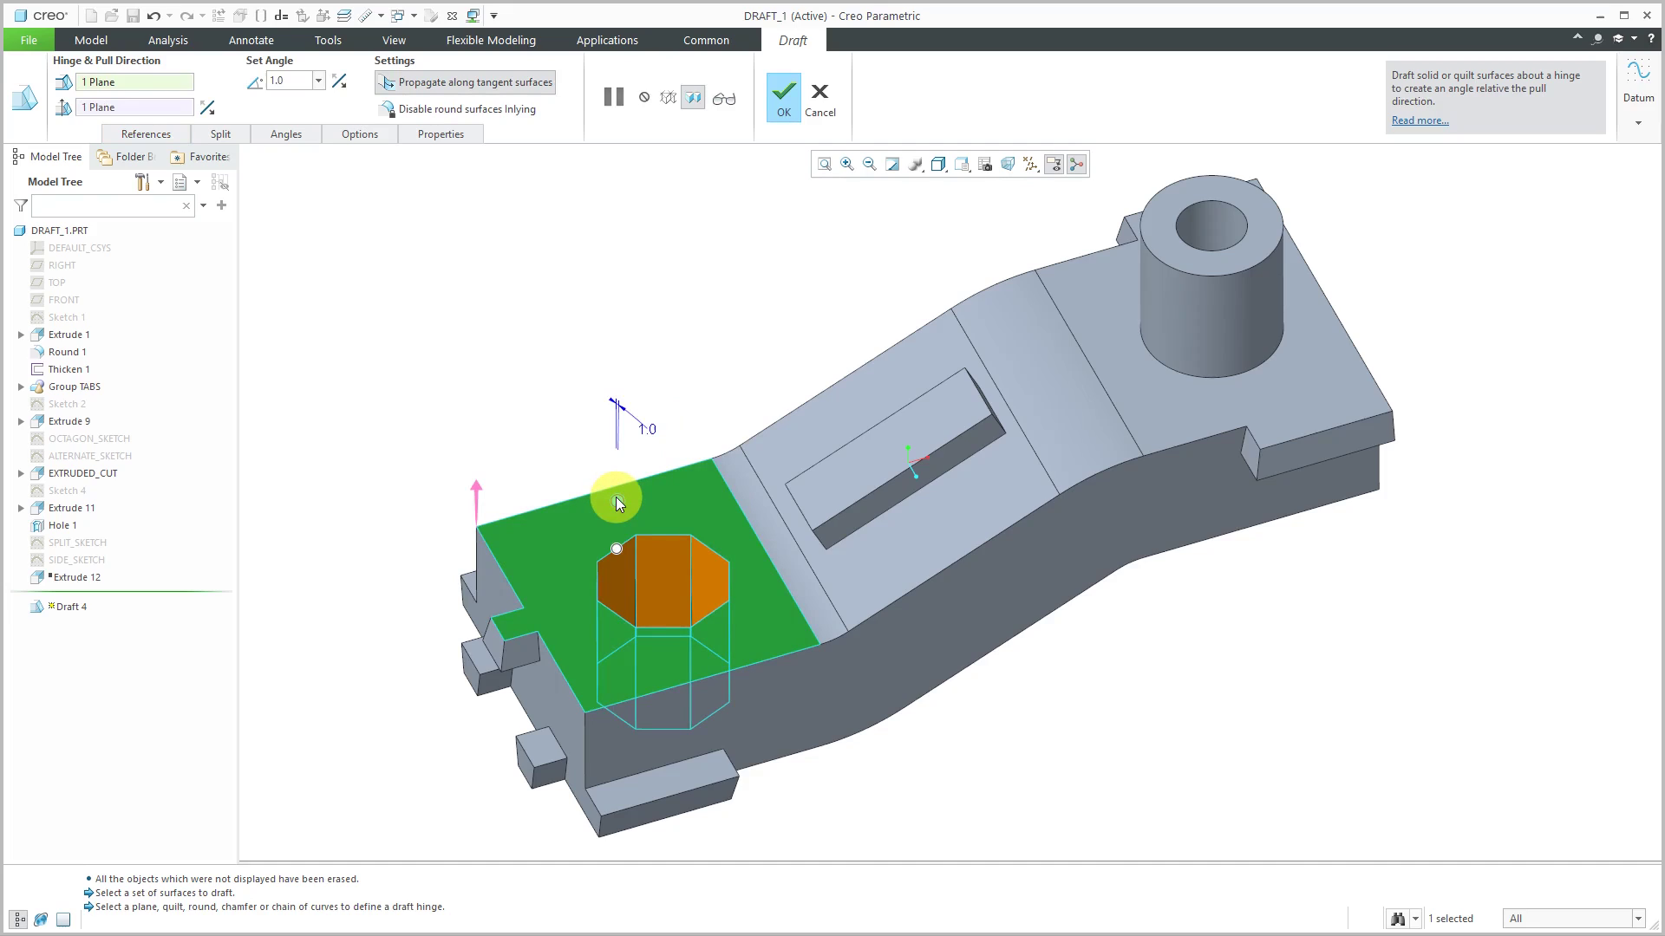
pyautogui.moveTo(616, 498); pyautogui.dragTo(609, 491)
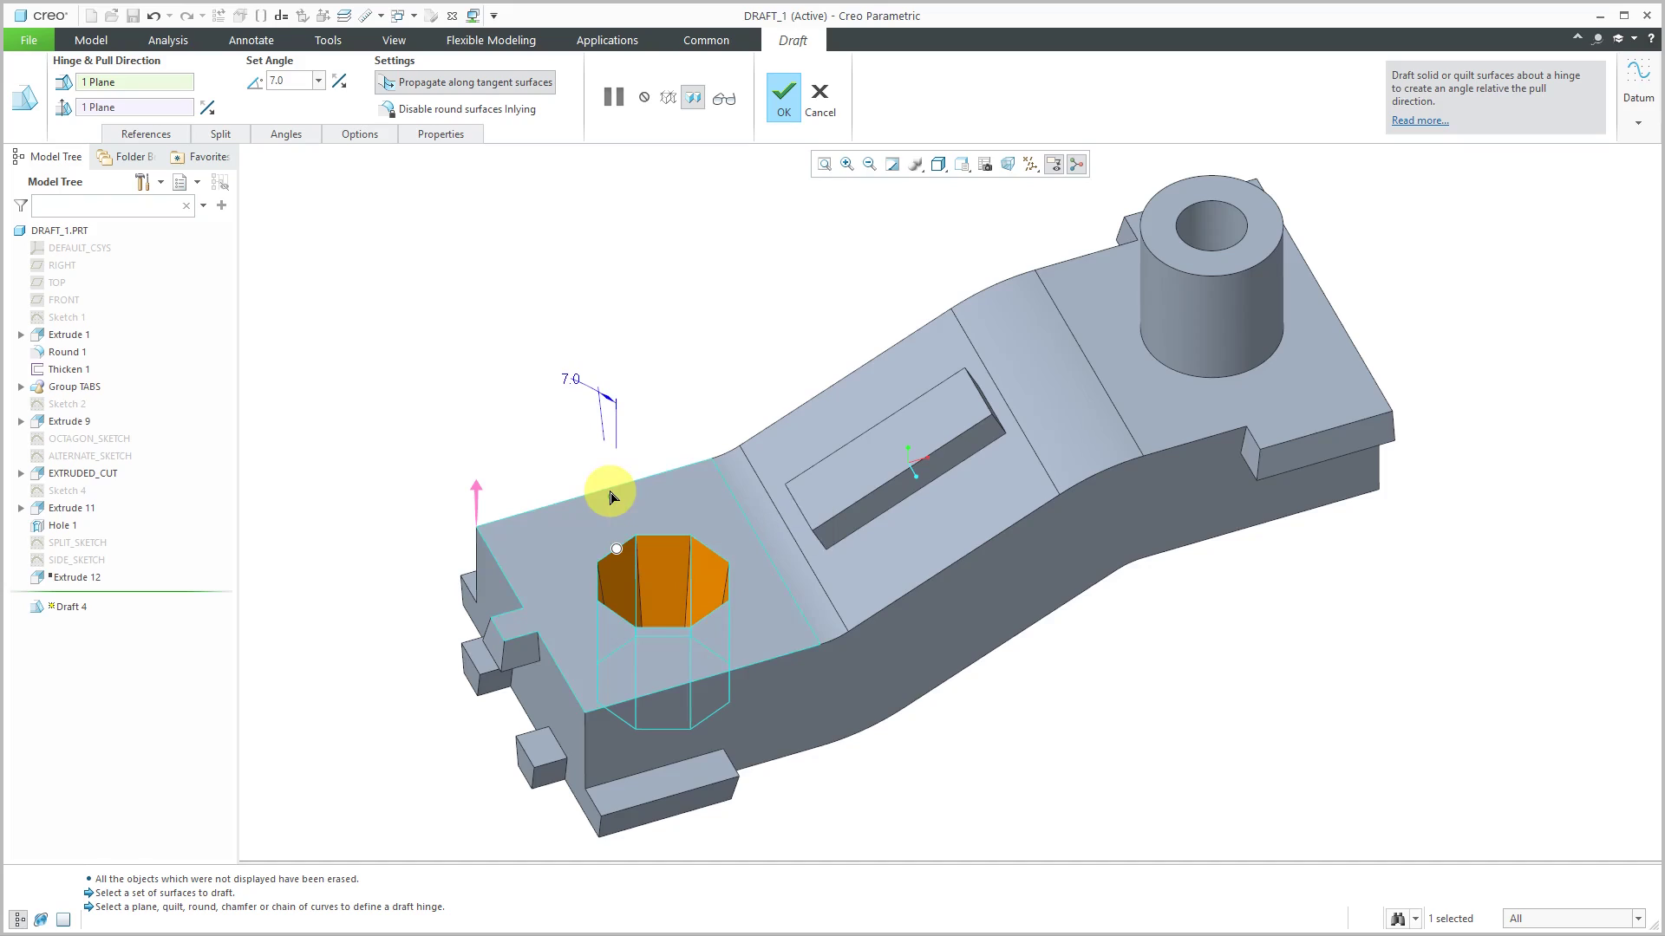
# Step: Set the draft angle to 5 degrees and complete the Draft feature on the octagonal cut's walls
pyautogui.doubleClick(573, 377)
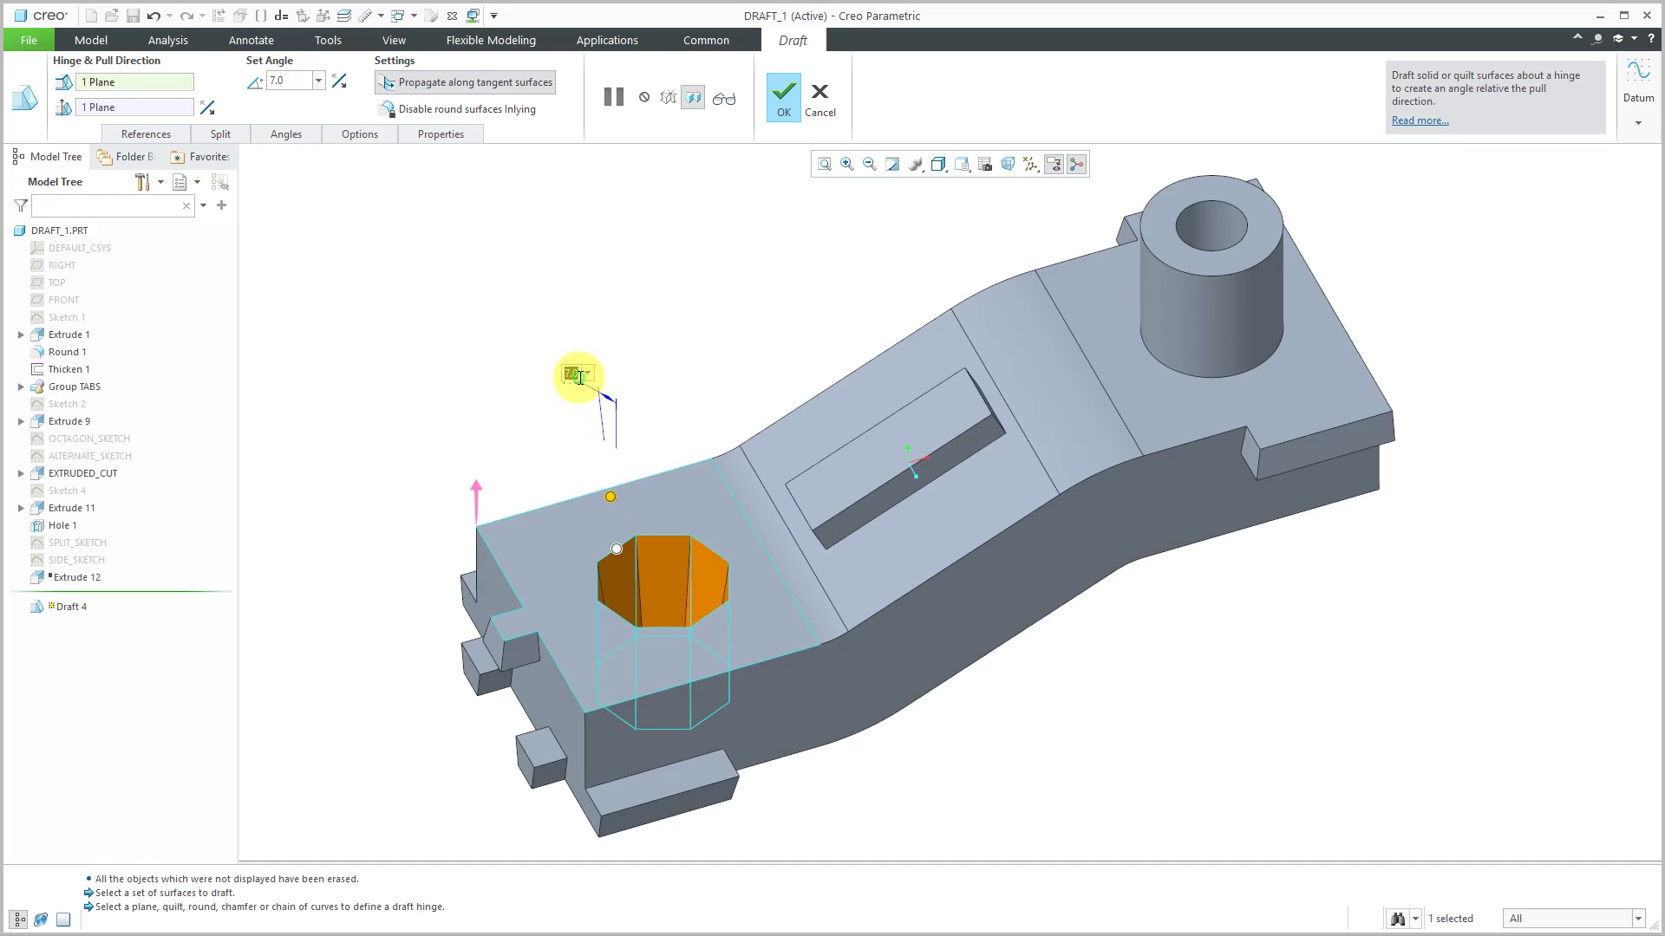
pyautogui.write('5')
pyautogui.press('Return')
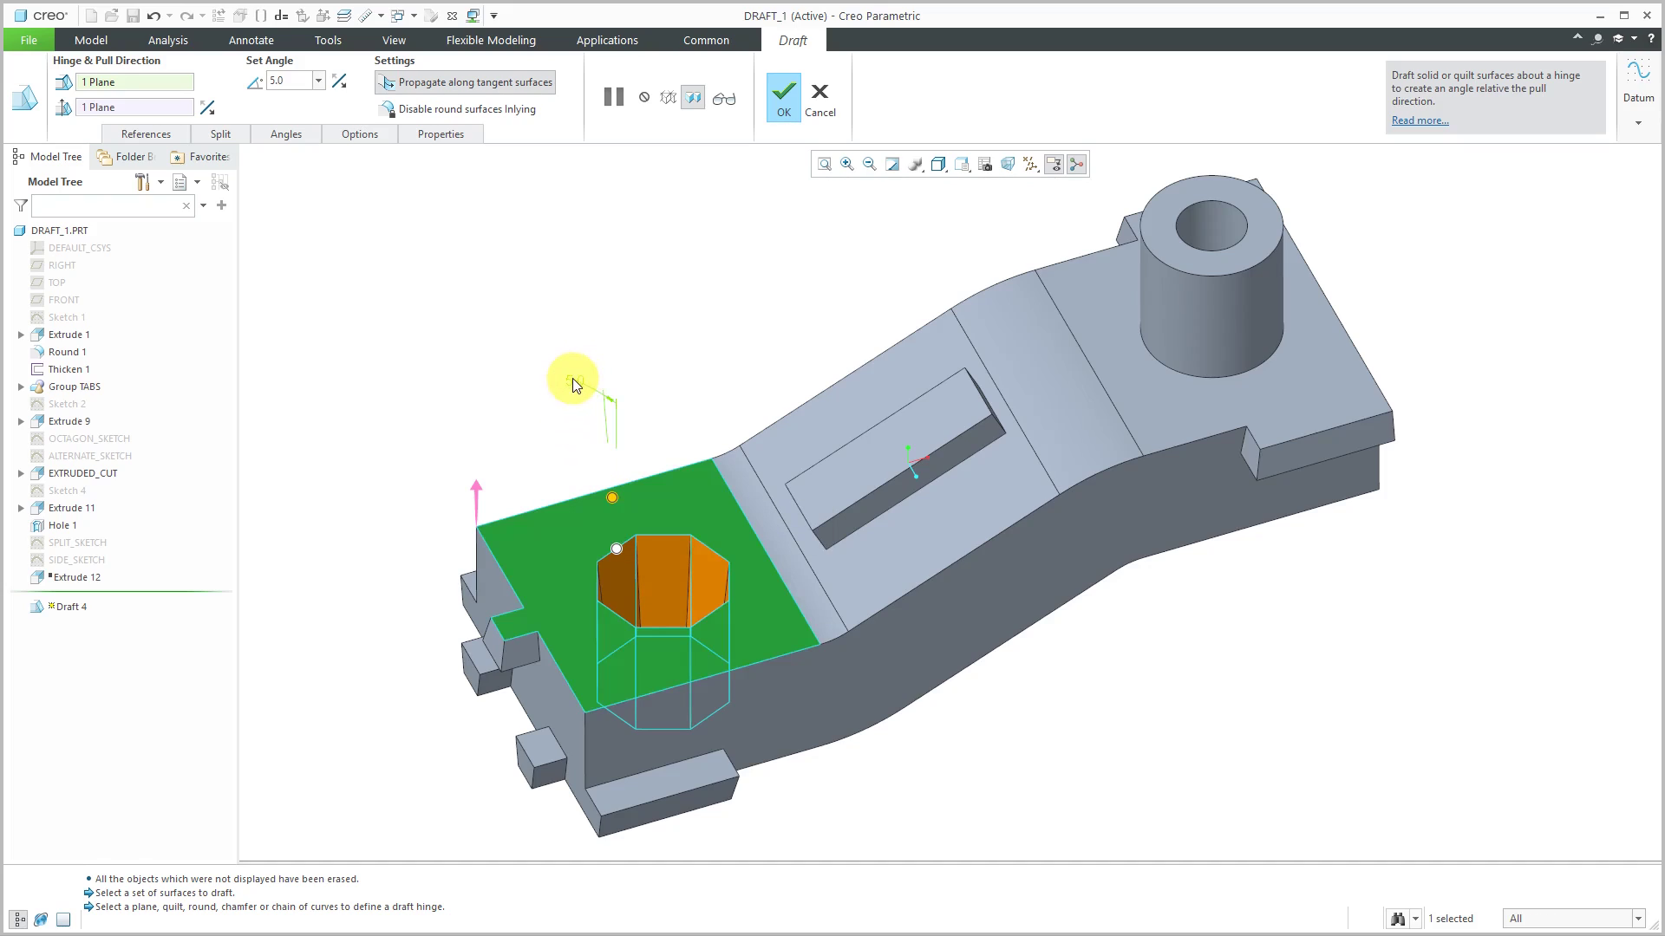
pyautogui.click(788, 115)
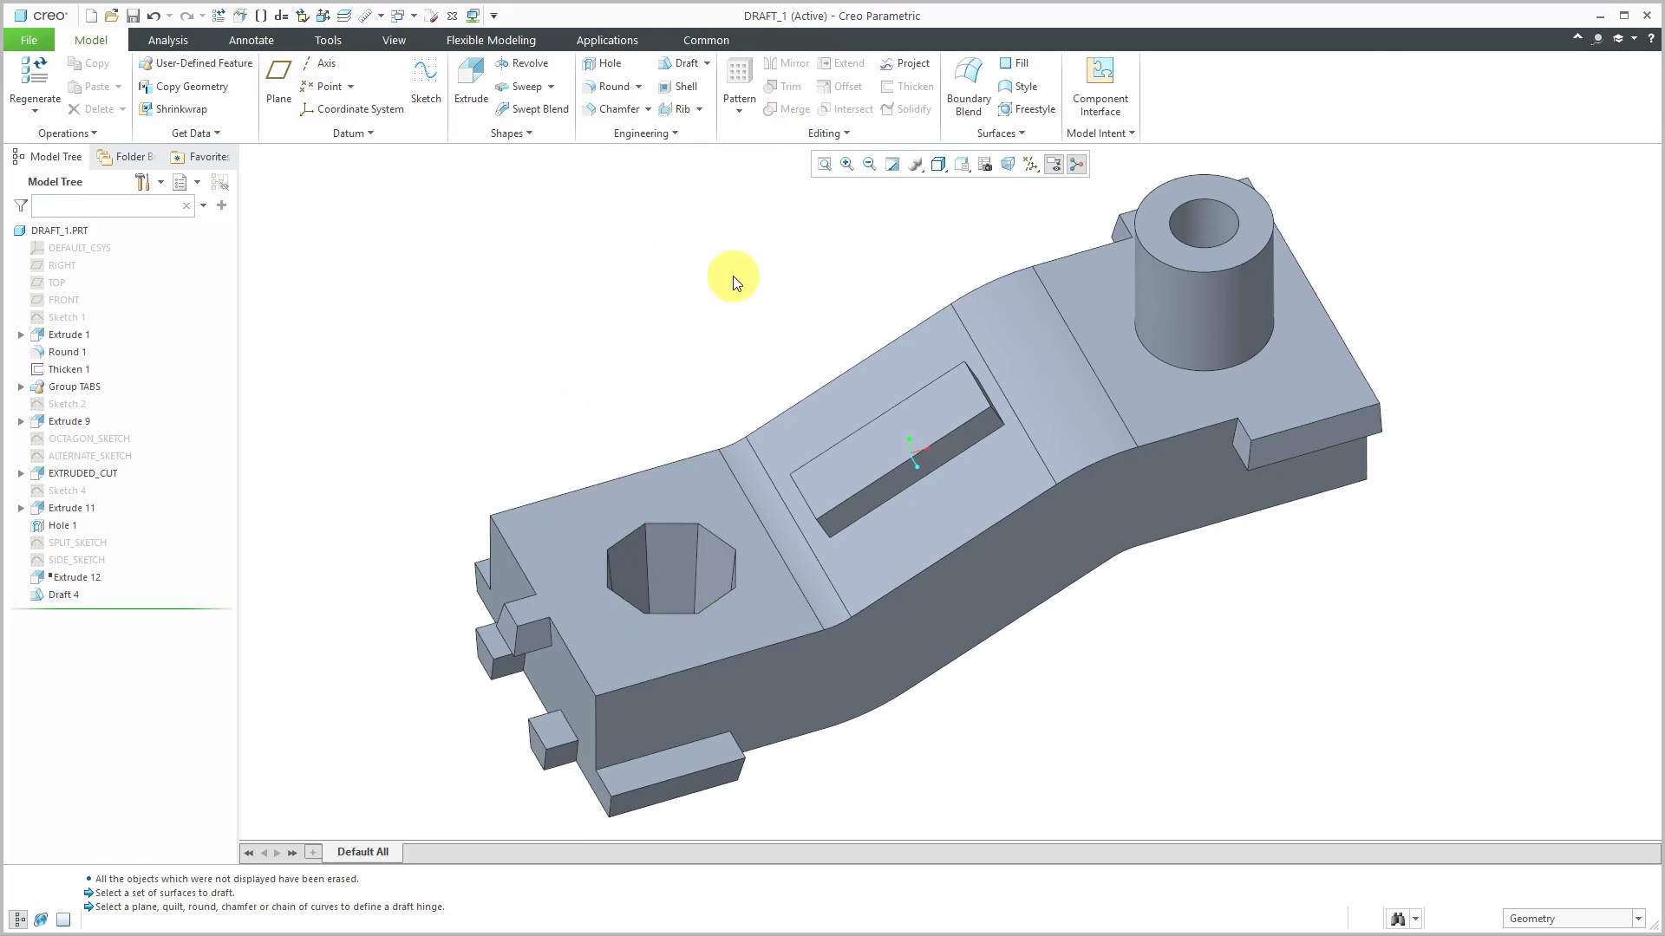
pyautogui.scroll(-3, 733, 284)
pyautogui.moveTo(733, 284)
pyautogui.mouseDown(button='middle')
pyautogui.moveTo(725, 327)
pyautogui.moveTo(732, 308)
pyautogui.mouseUp(button='middle')
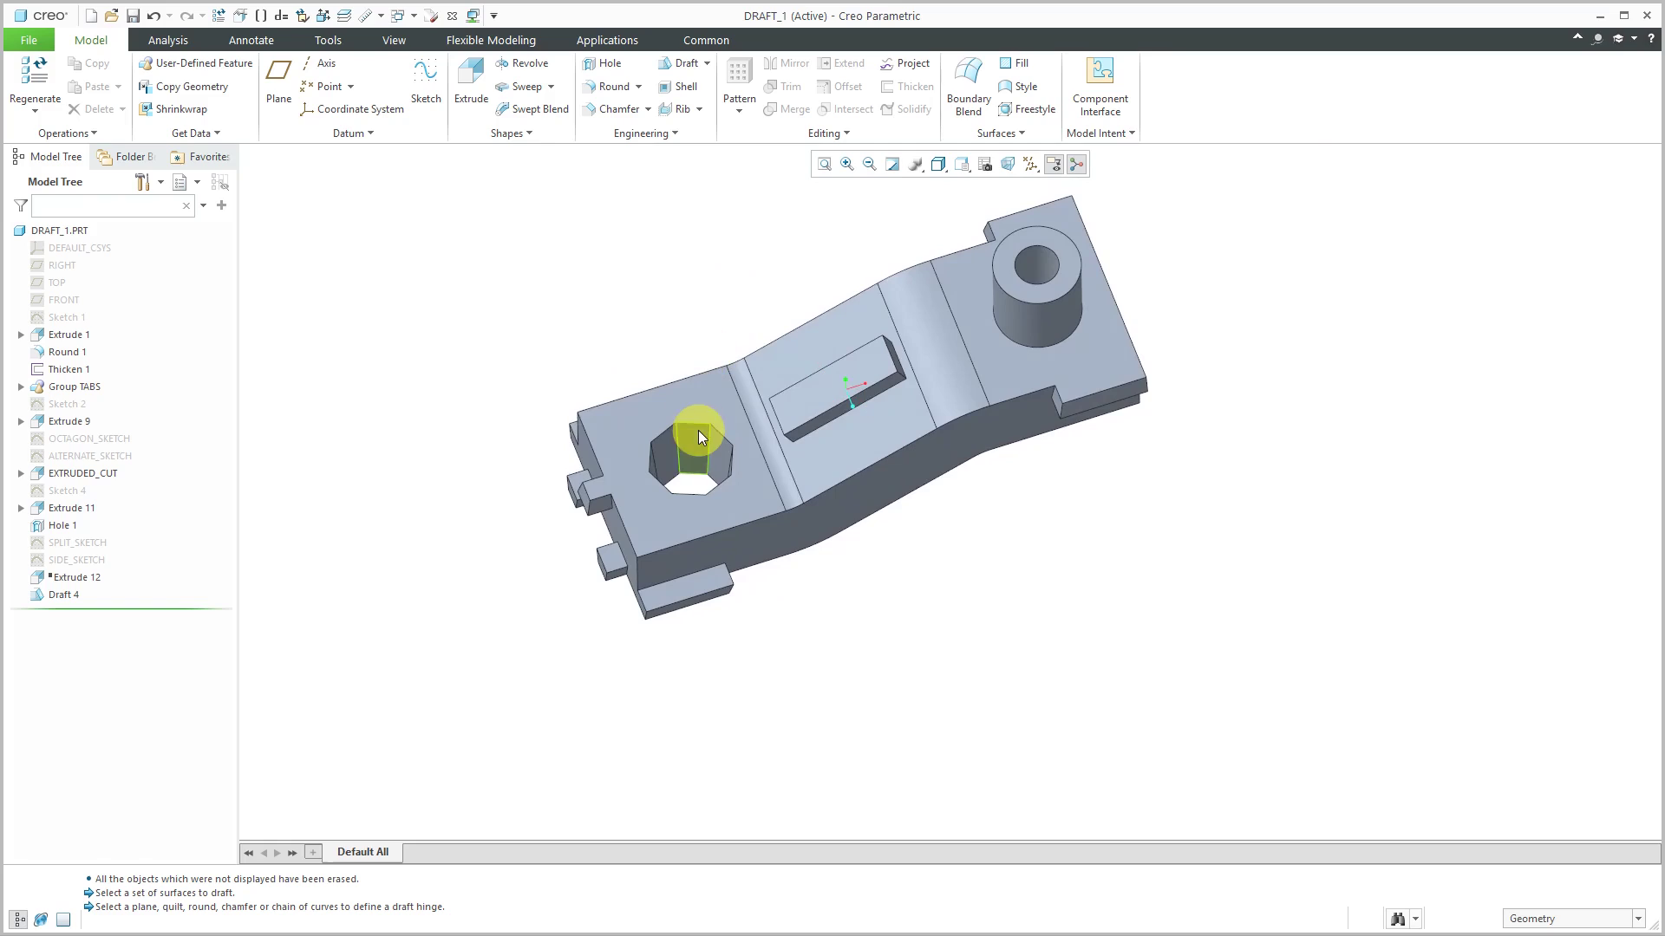
pyautogui.scroll(3, 699, 430)
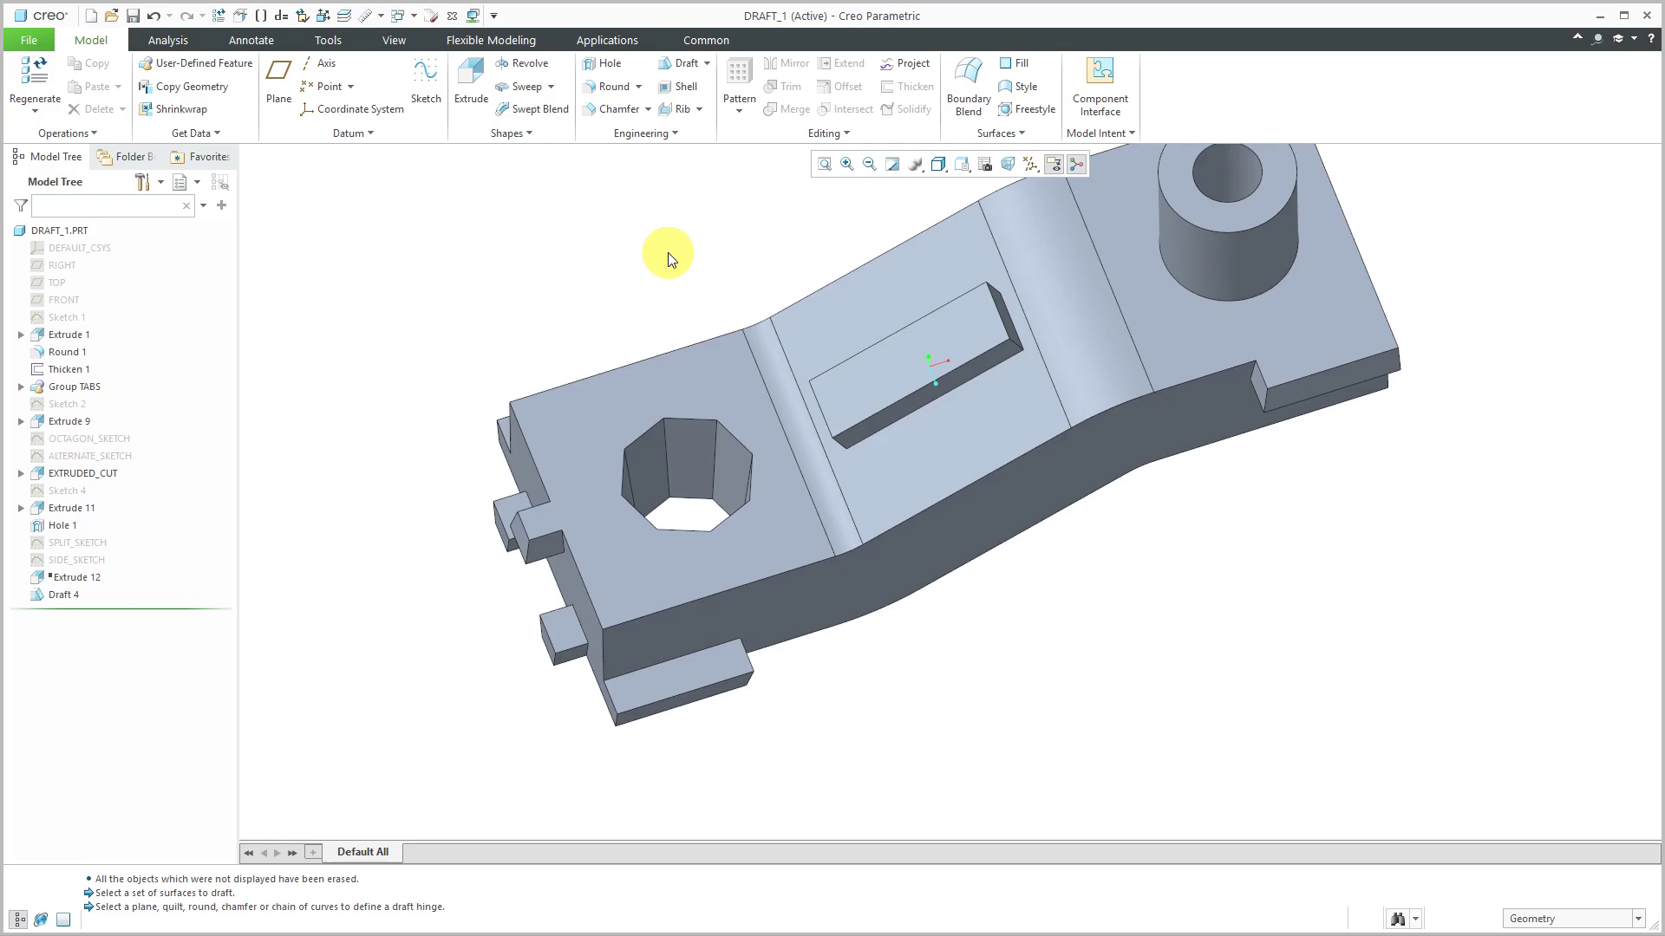
# Step: Redefine OCTAGON_SKETCH in the 2D sketch orientation and delete the entire octagon with its dimensions and constraints
pyautogui.click(90, 439)
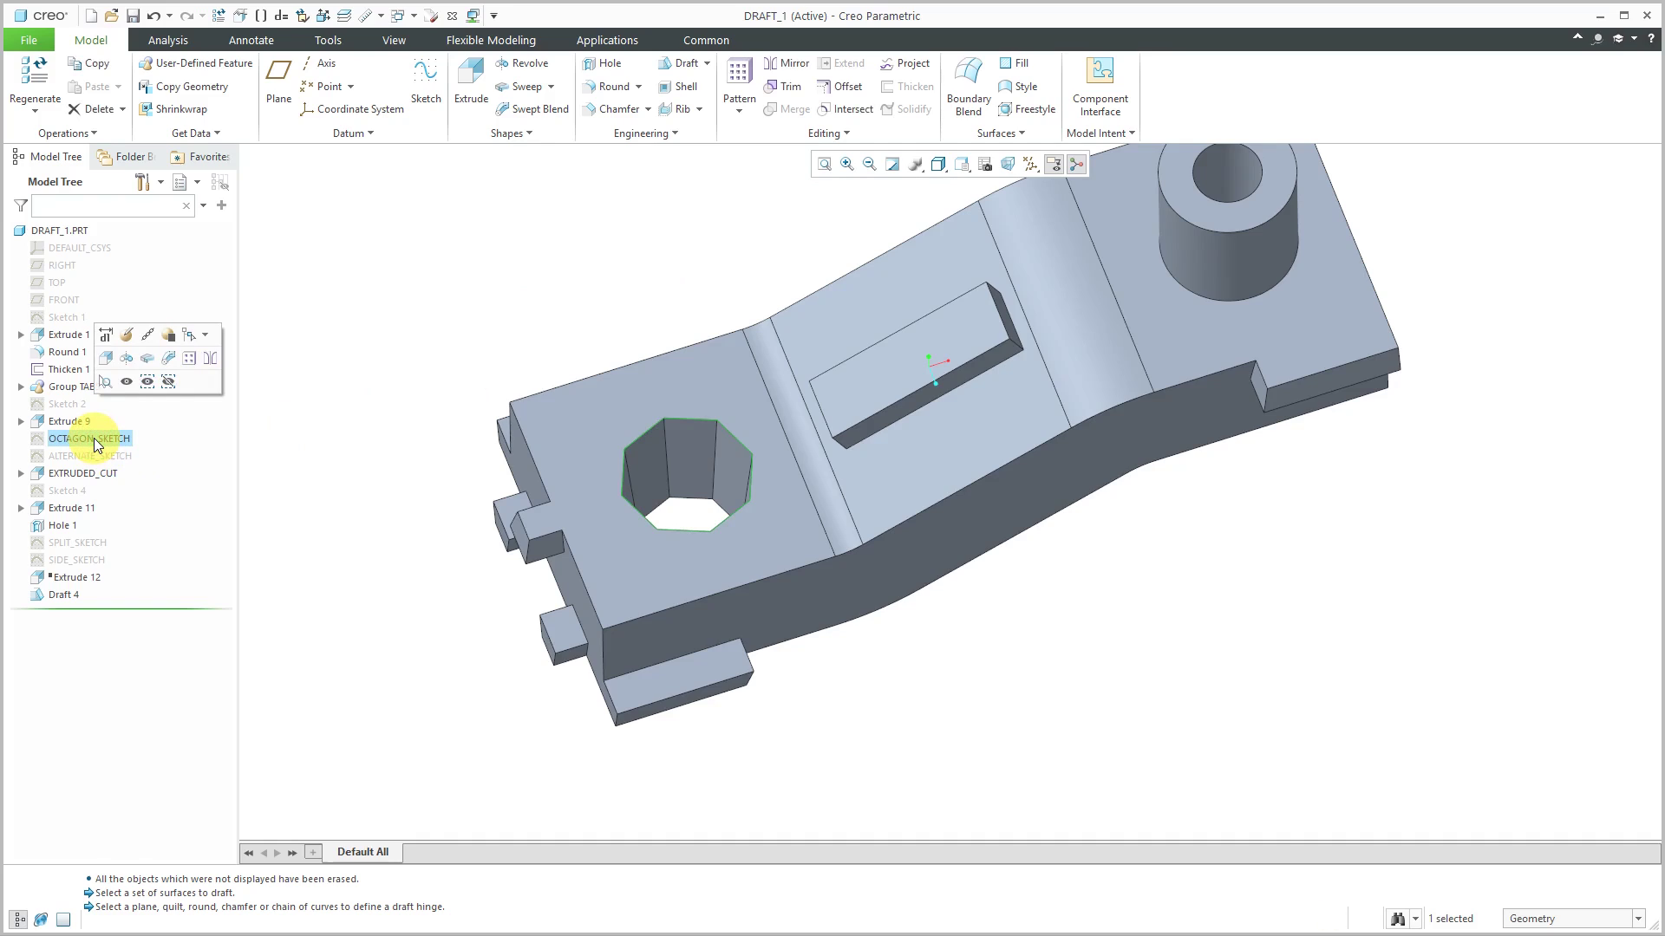
pyautogui.click(126, 335)
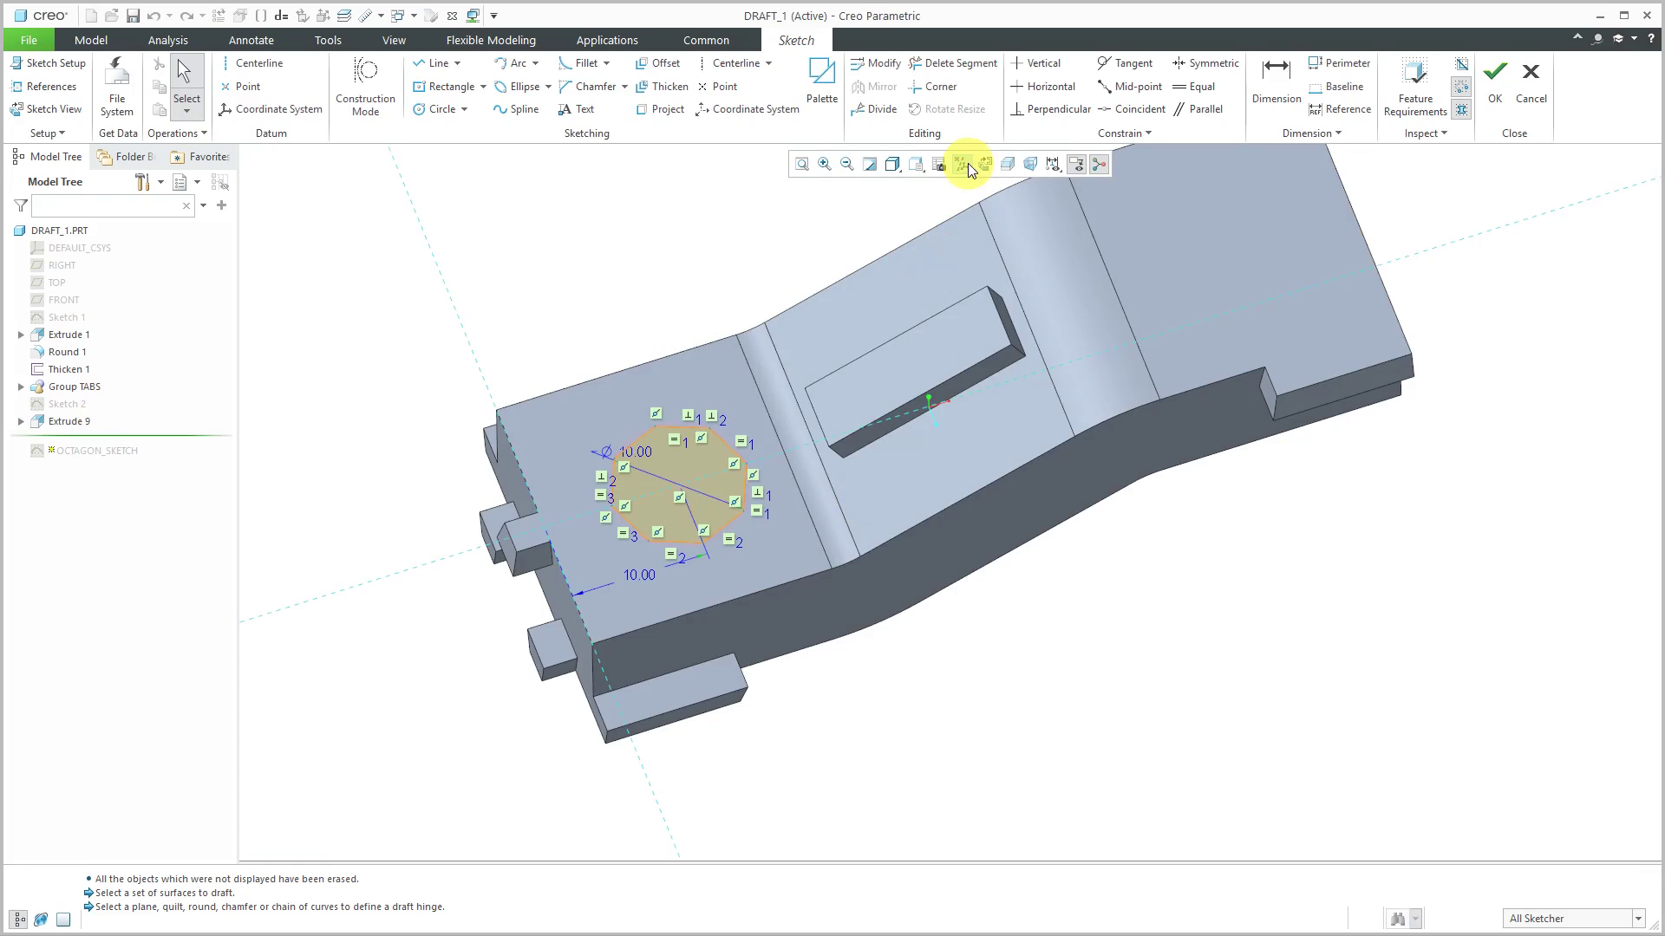
pyautogui.click(988, 164)
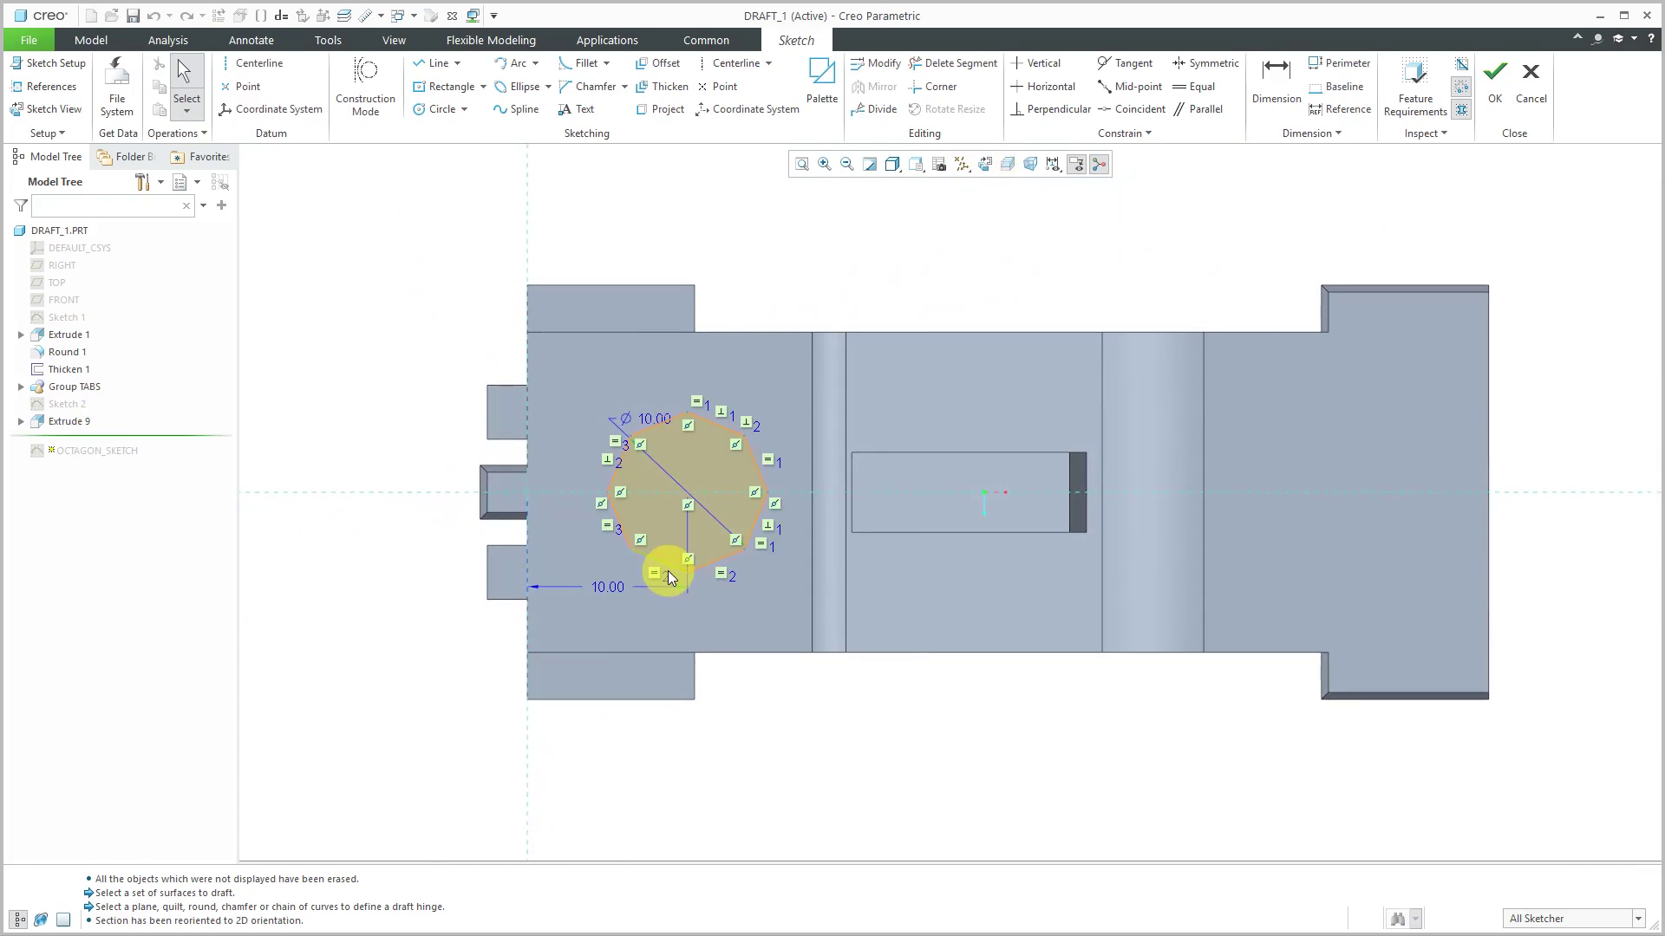
pyautogui.scroll(3, 668, 570)
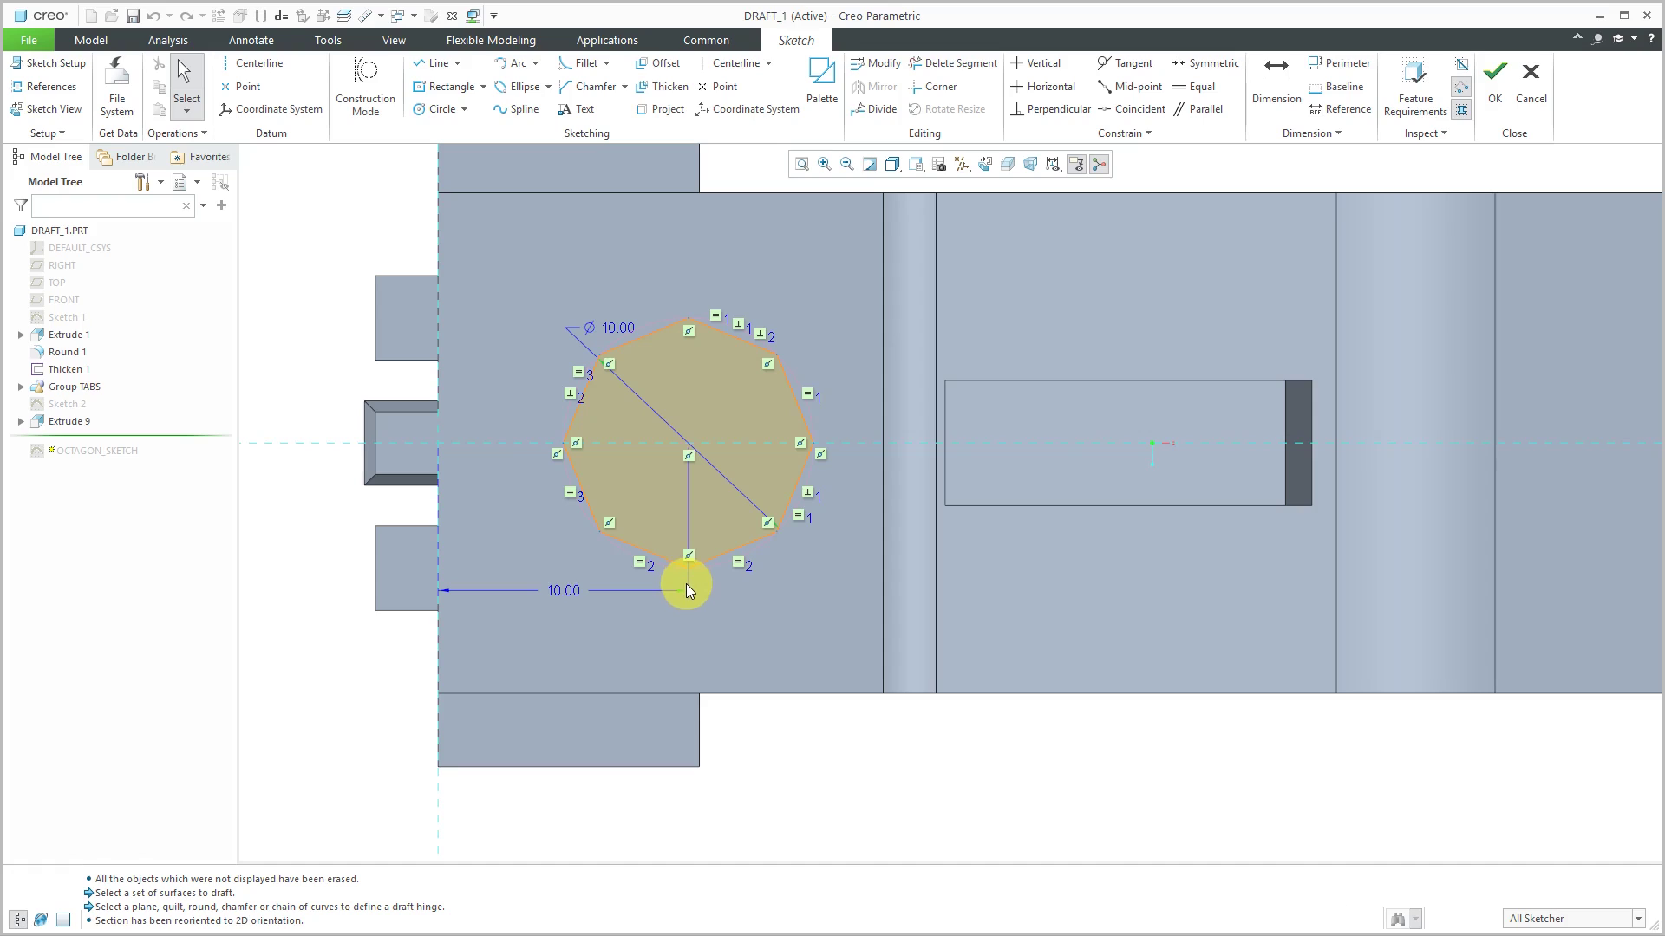
pyautogui.moveTo(534, 273); pyautogui.dragTo(857, 606)
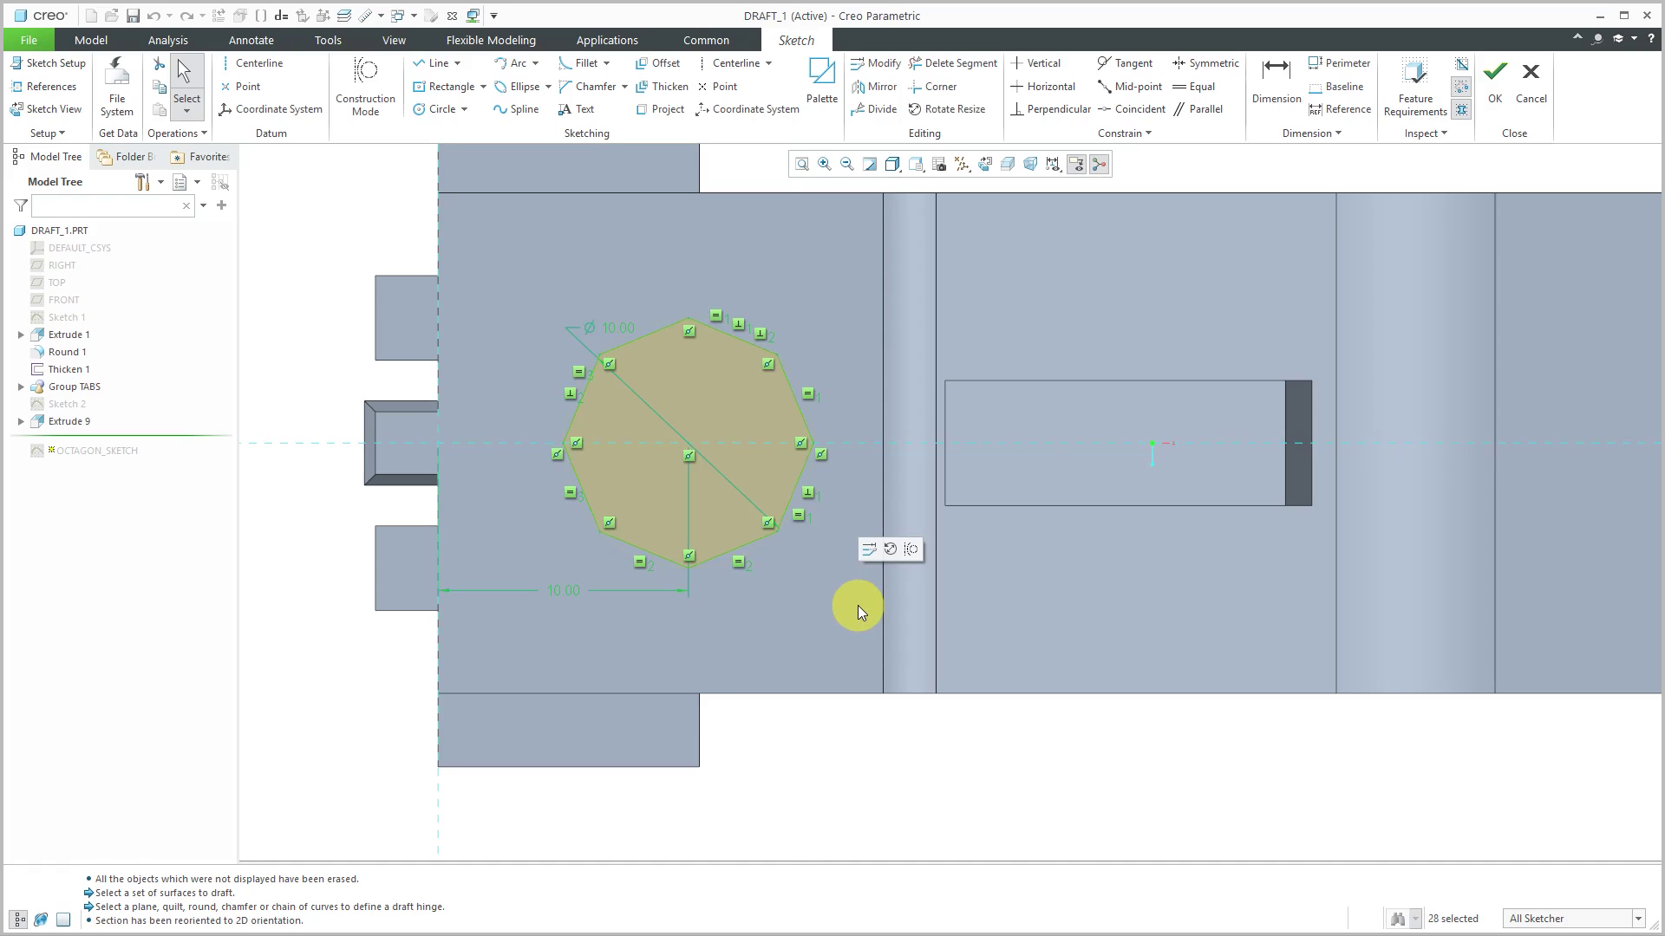
pyautogui.press('Delete')
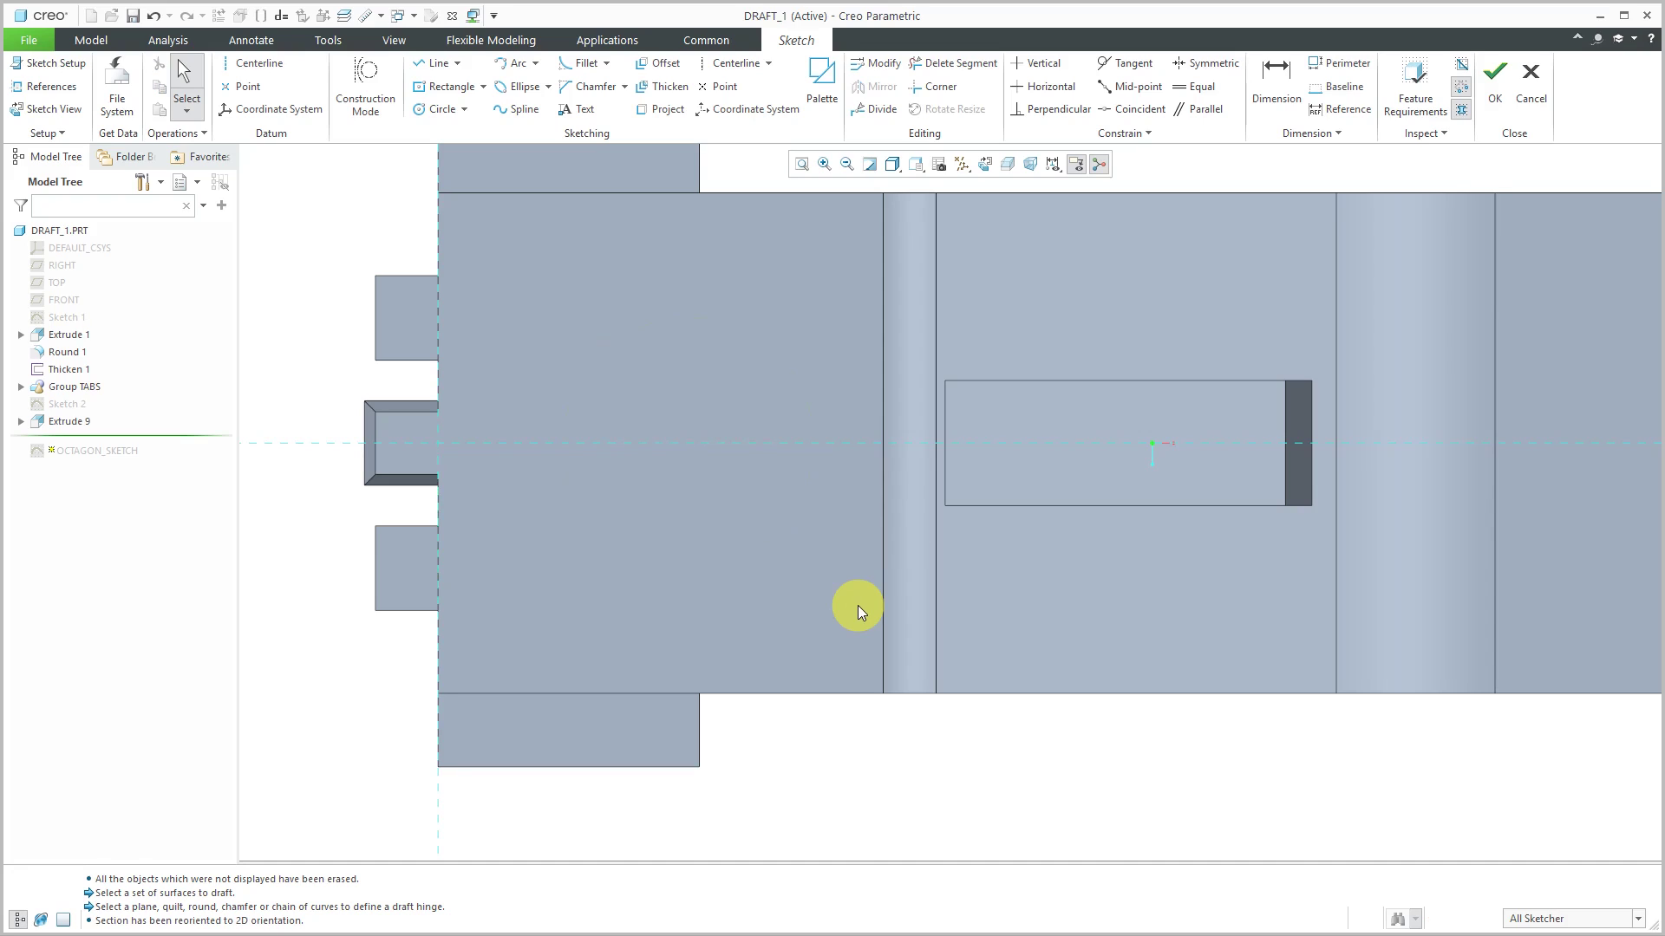
# Step: Sketch a circle about 9.3 in diameter, centred on the horizontal reference about 8.7 from the vertical reference, and finish the sketch
pyautogui.click(449, 116)
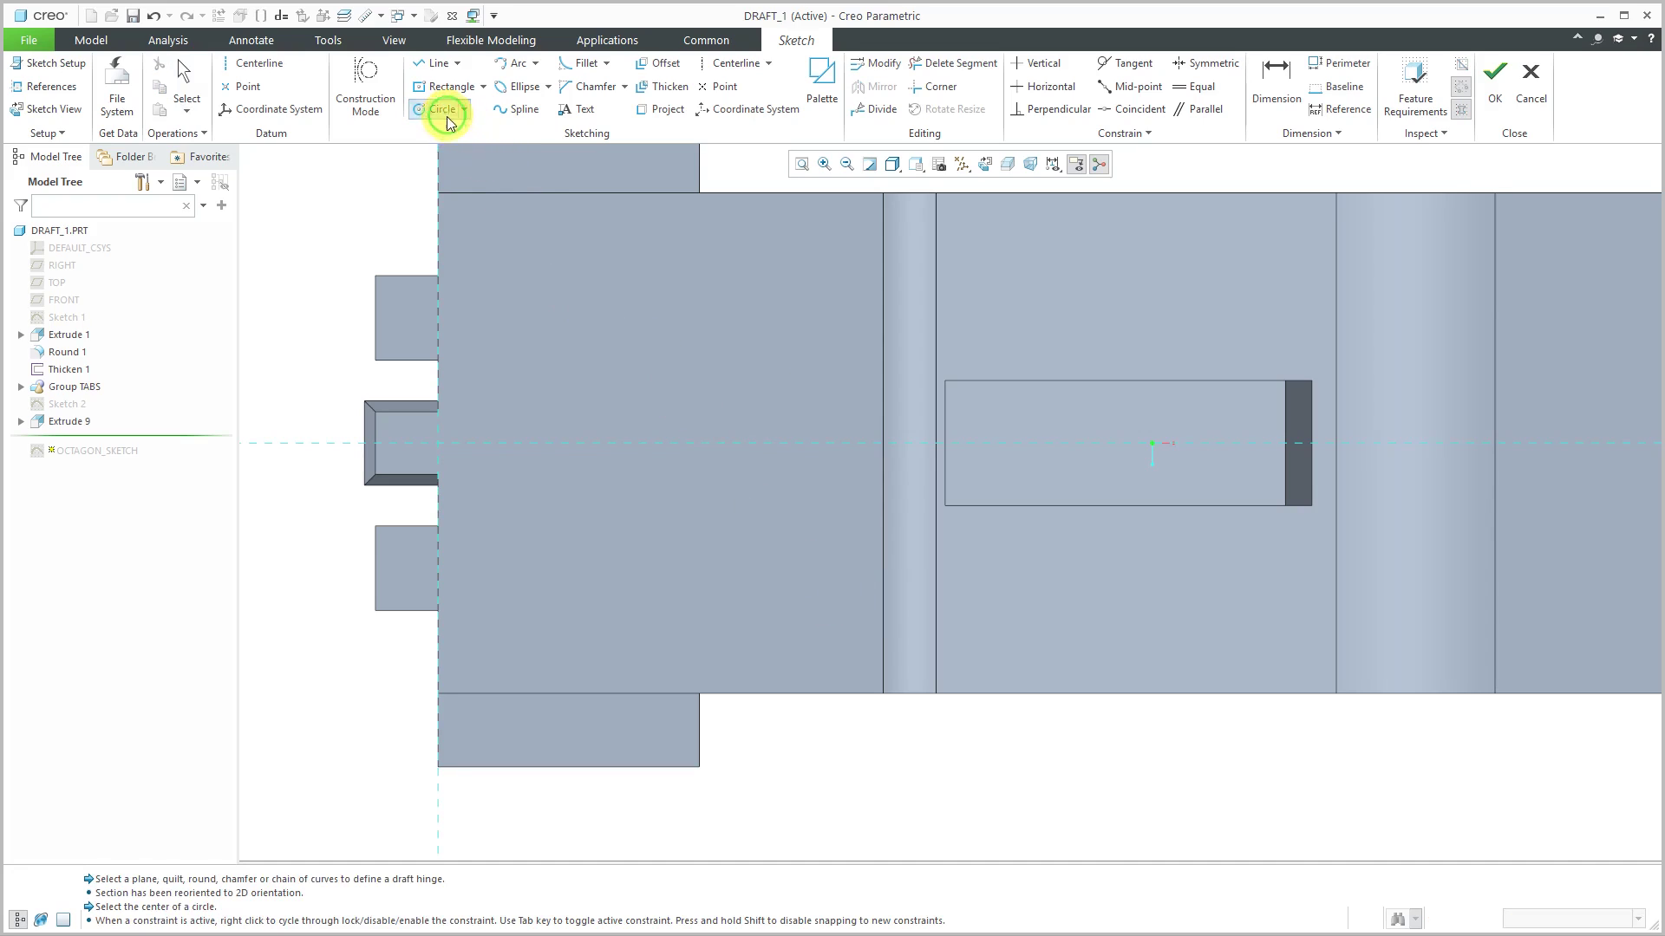
pyautogui.click(655, 447)
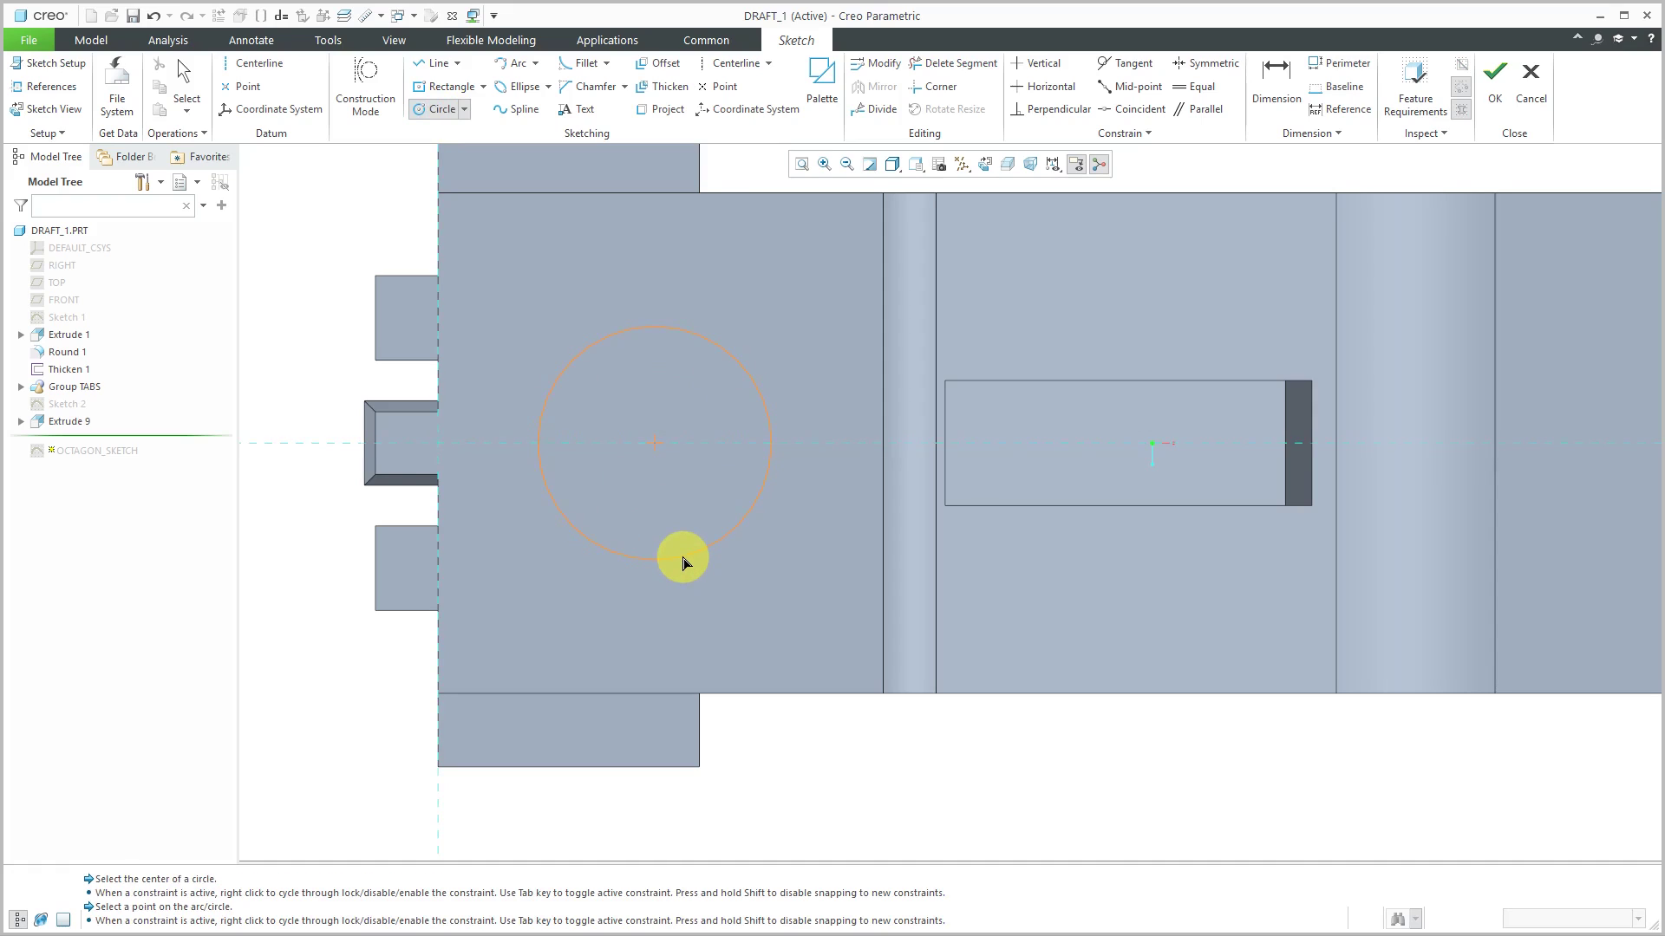
pyautogui.click(683, 562)
pyautogui.middleClick(876, 794)
pyautogui.moveTo(824, 743)
pyautogui.mouseDown(button='middle')
pyautogui.moveTo(755, 605)
pyautogui.moveTo(803, 565)
pyautogui.mouseUp(button='middle')
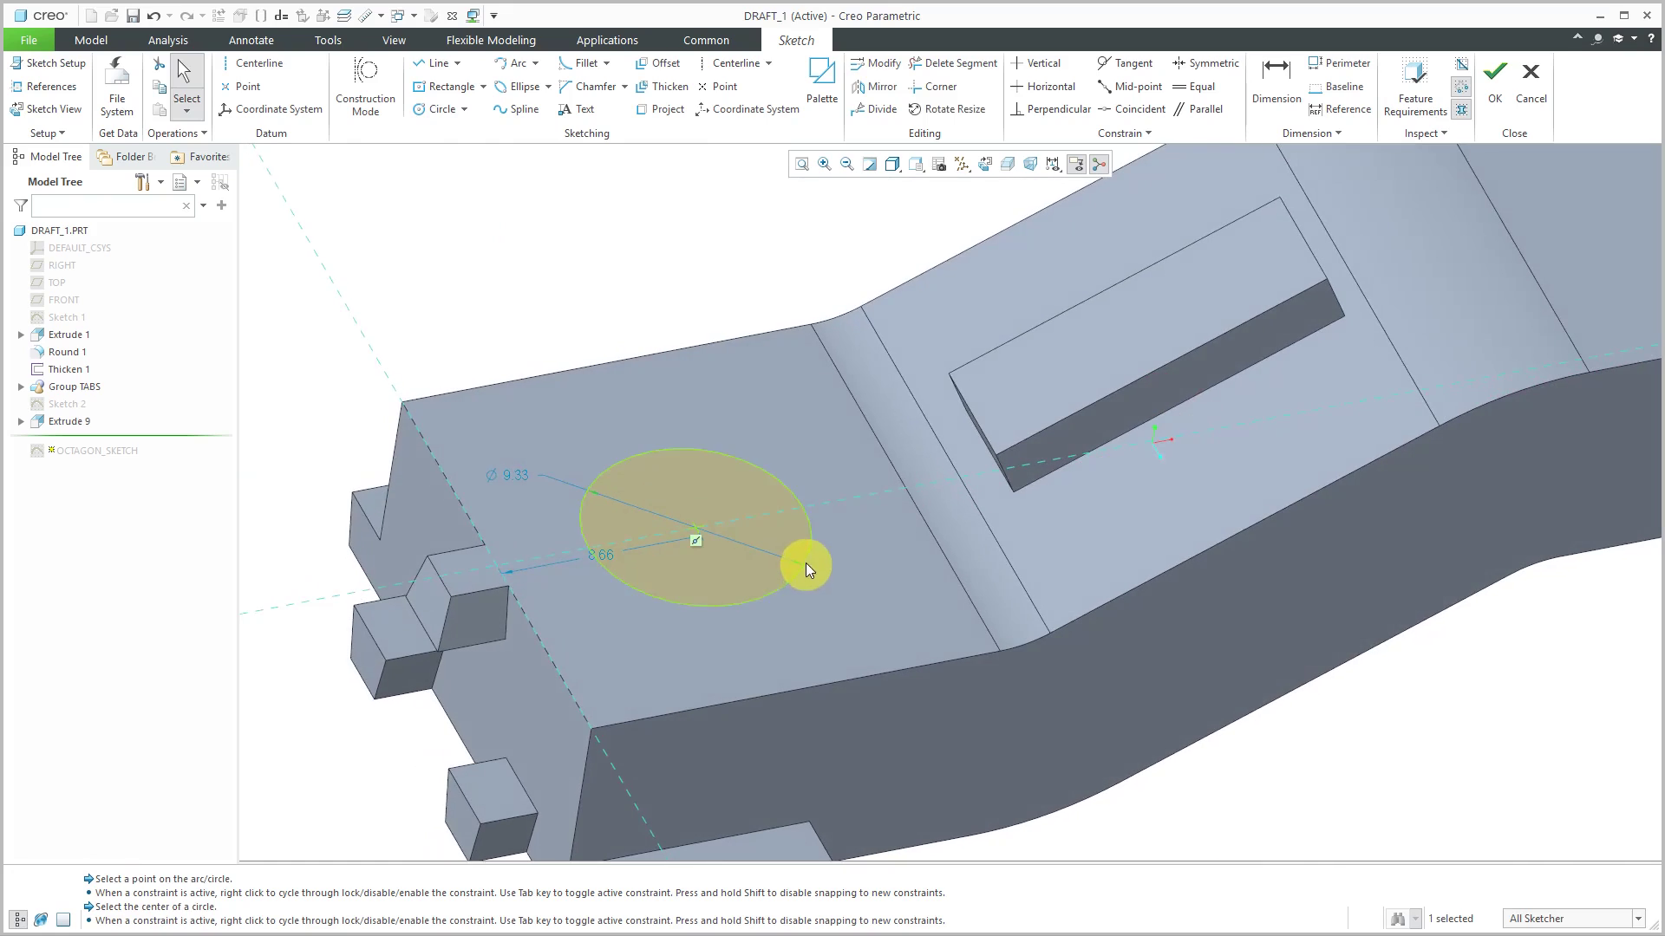
pyautogui.click(1501, 104)
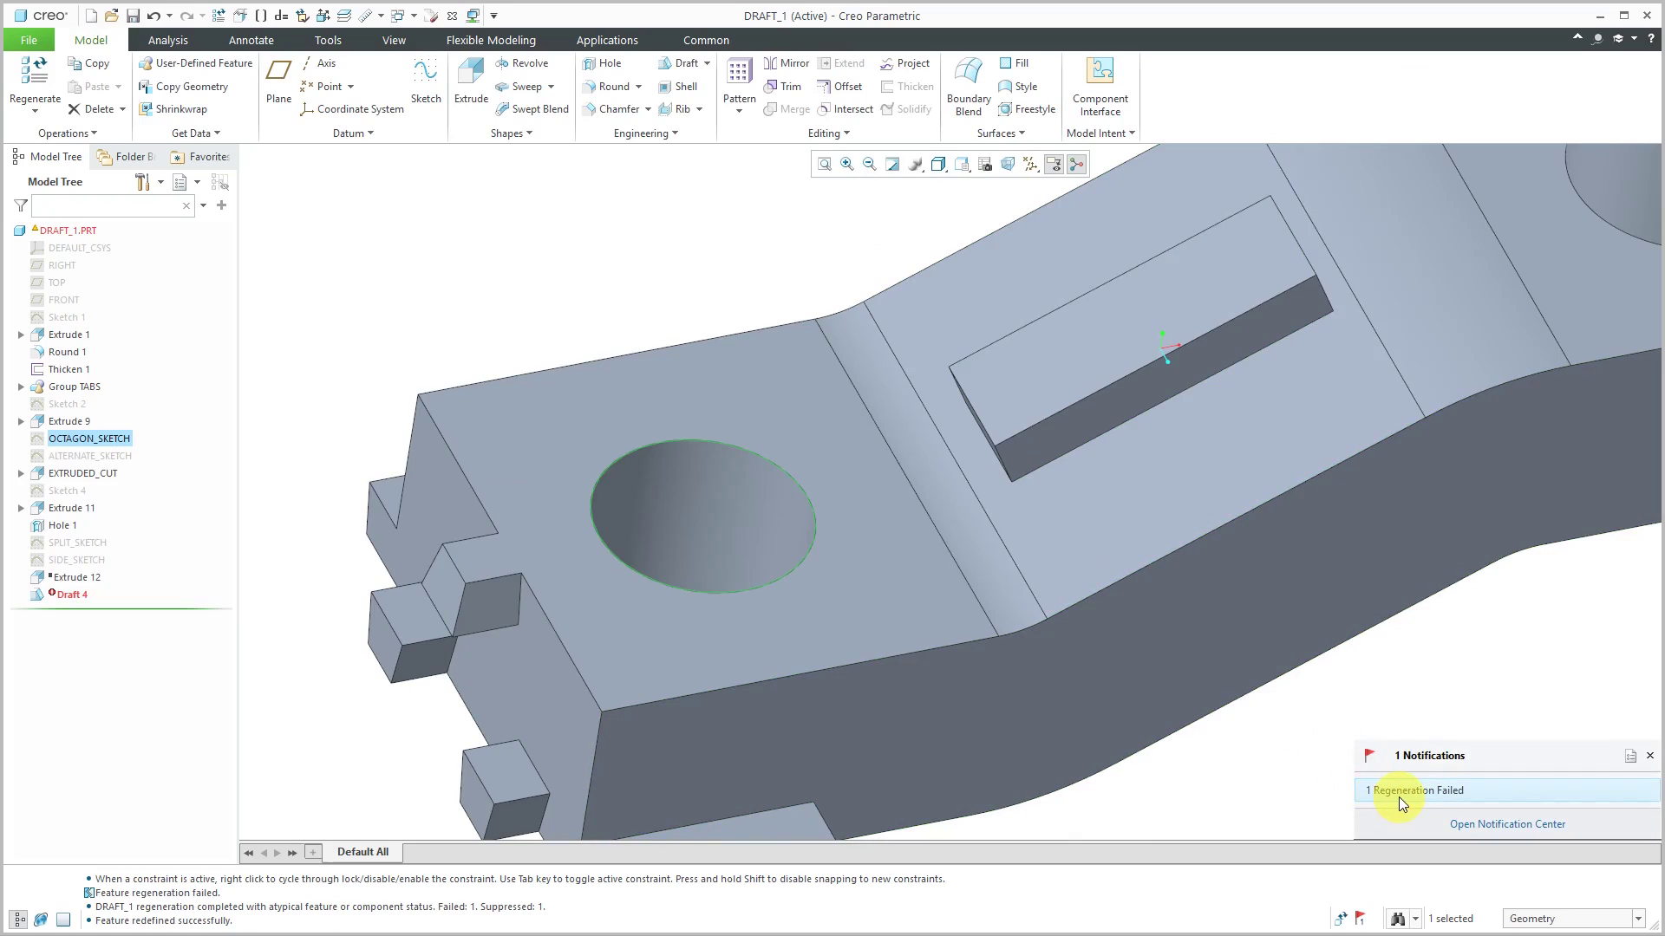
# Step: Examine the original references of the failed Draft 4 in Edit References, and cancel without replacing any
pyautogui.click(60, 597)
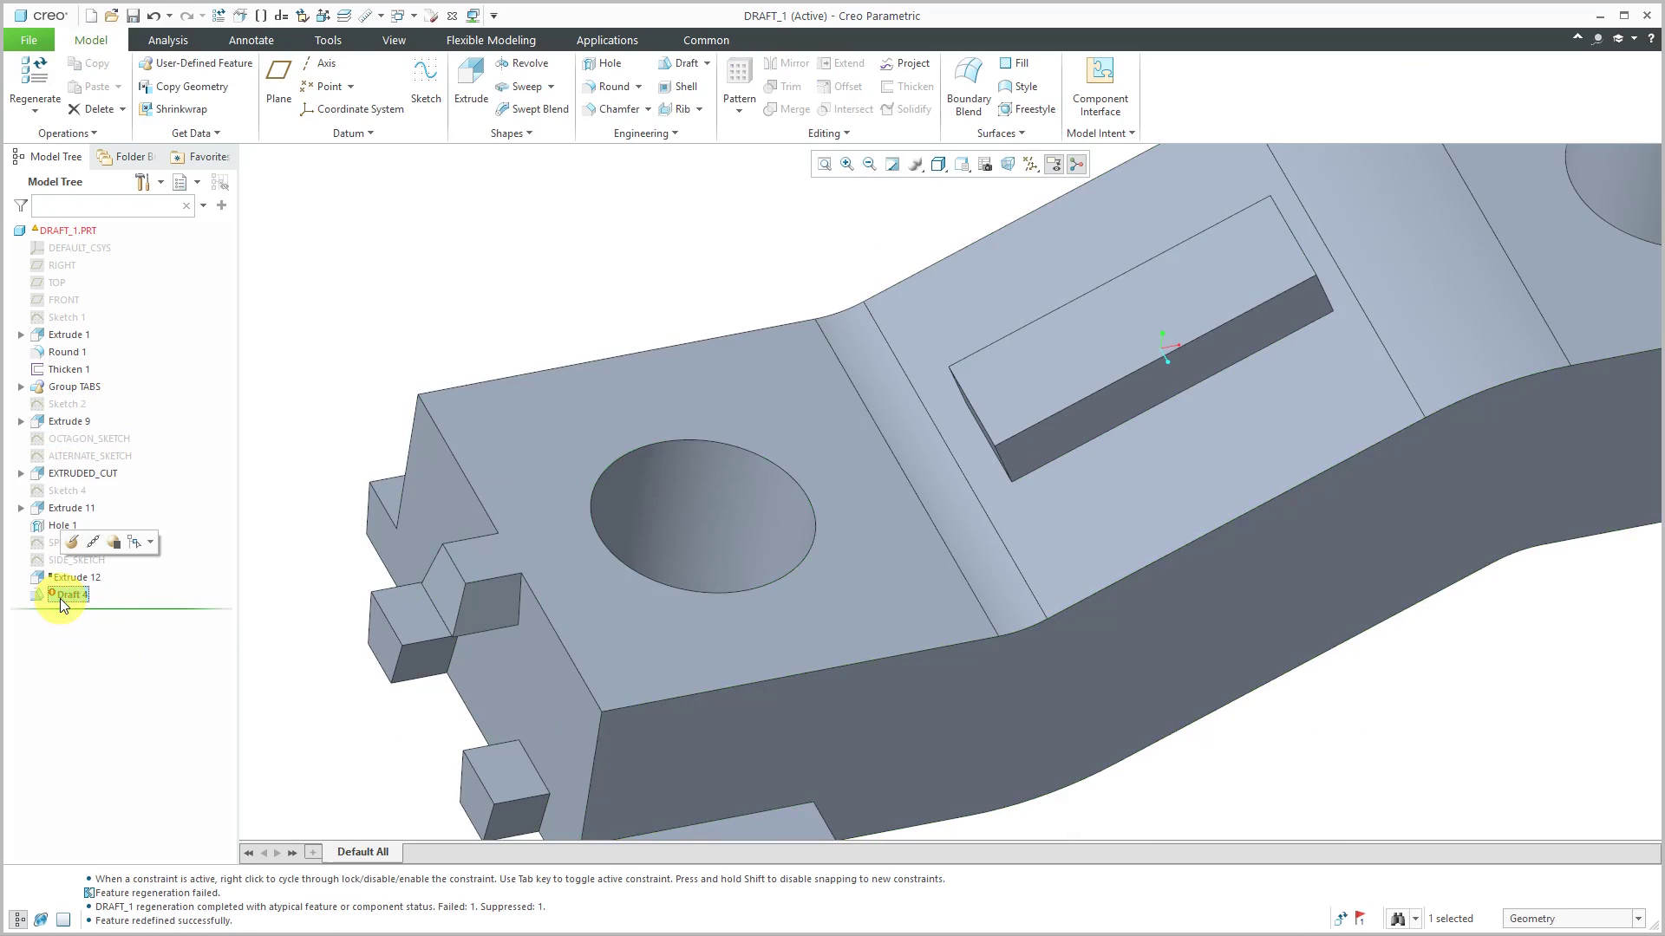
pyautogui.click(93, 542)
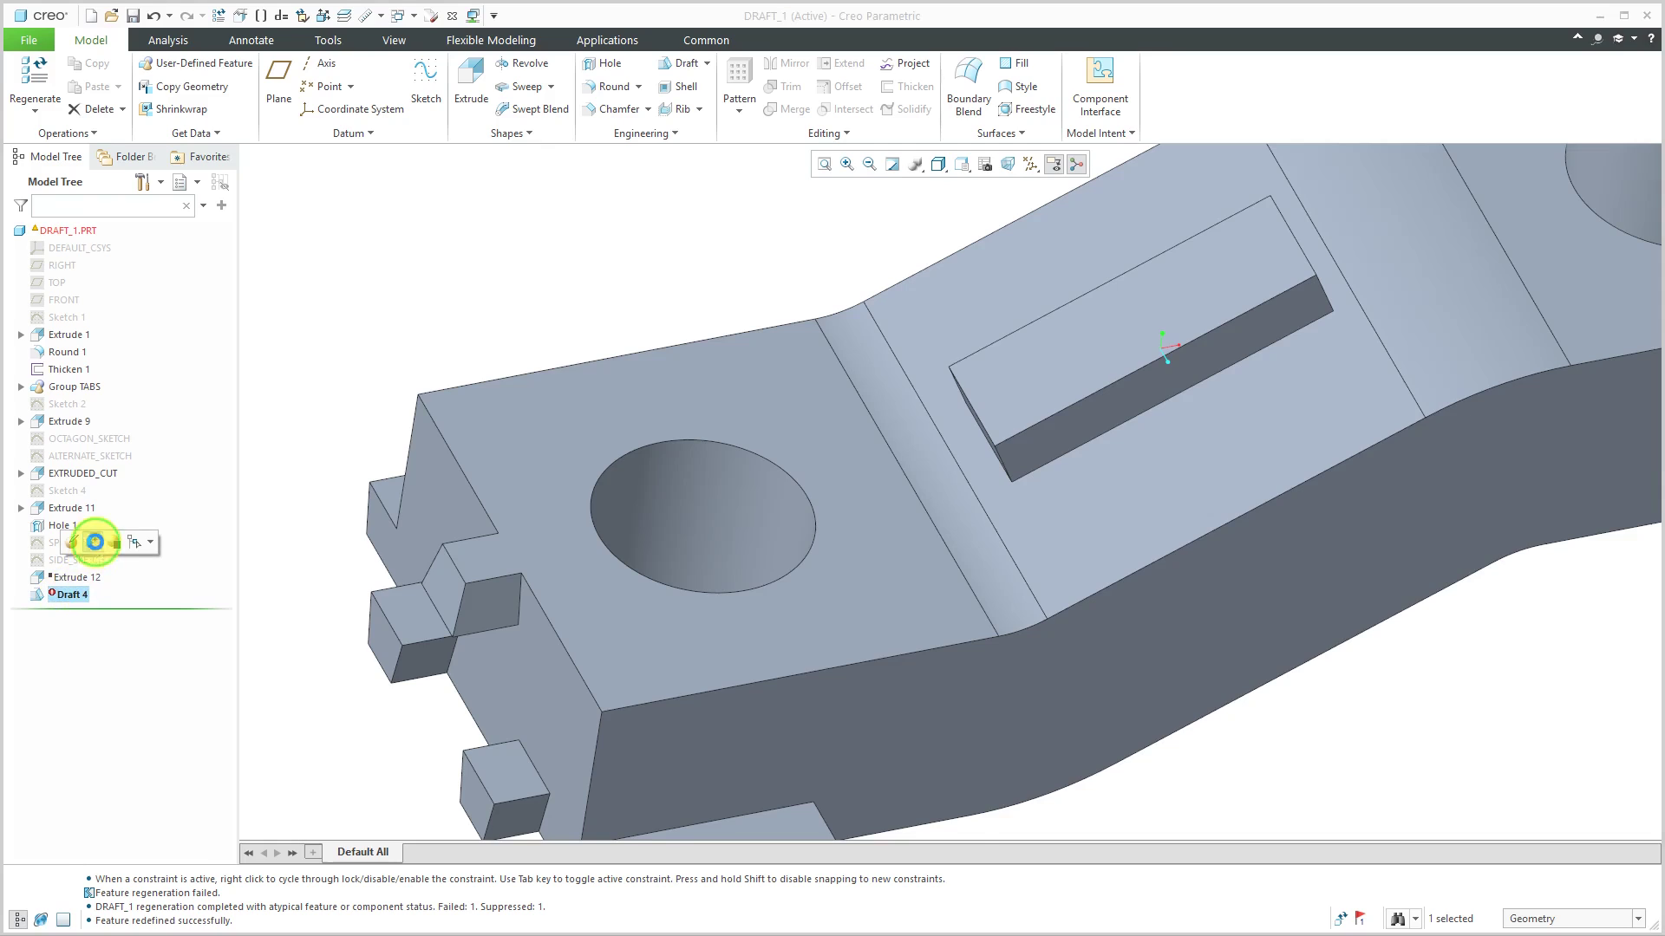
pyautogui.moveTo(1519, 471); pyautogui.dragTo(1436, 614)
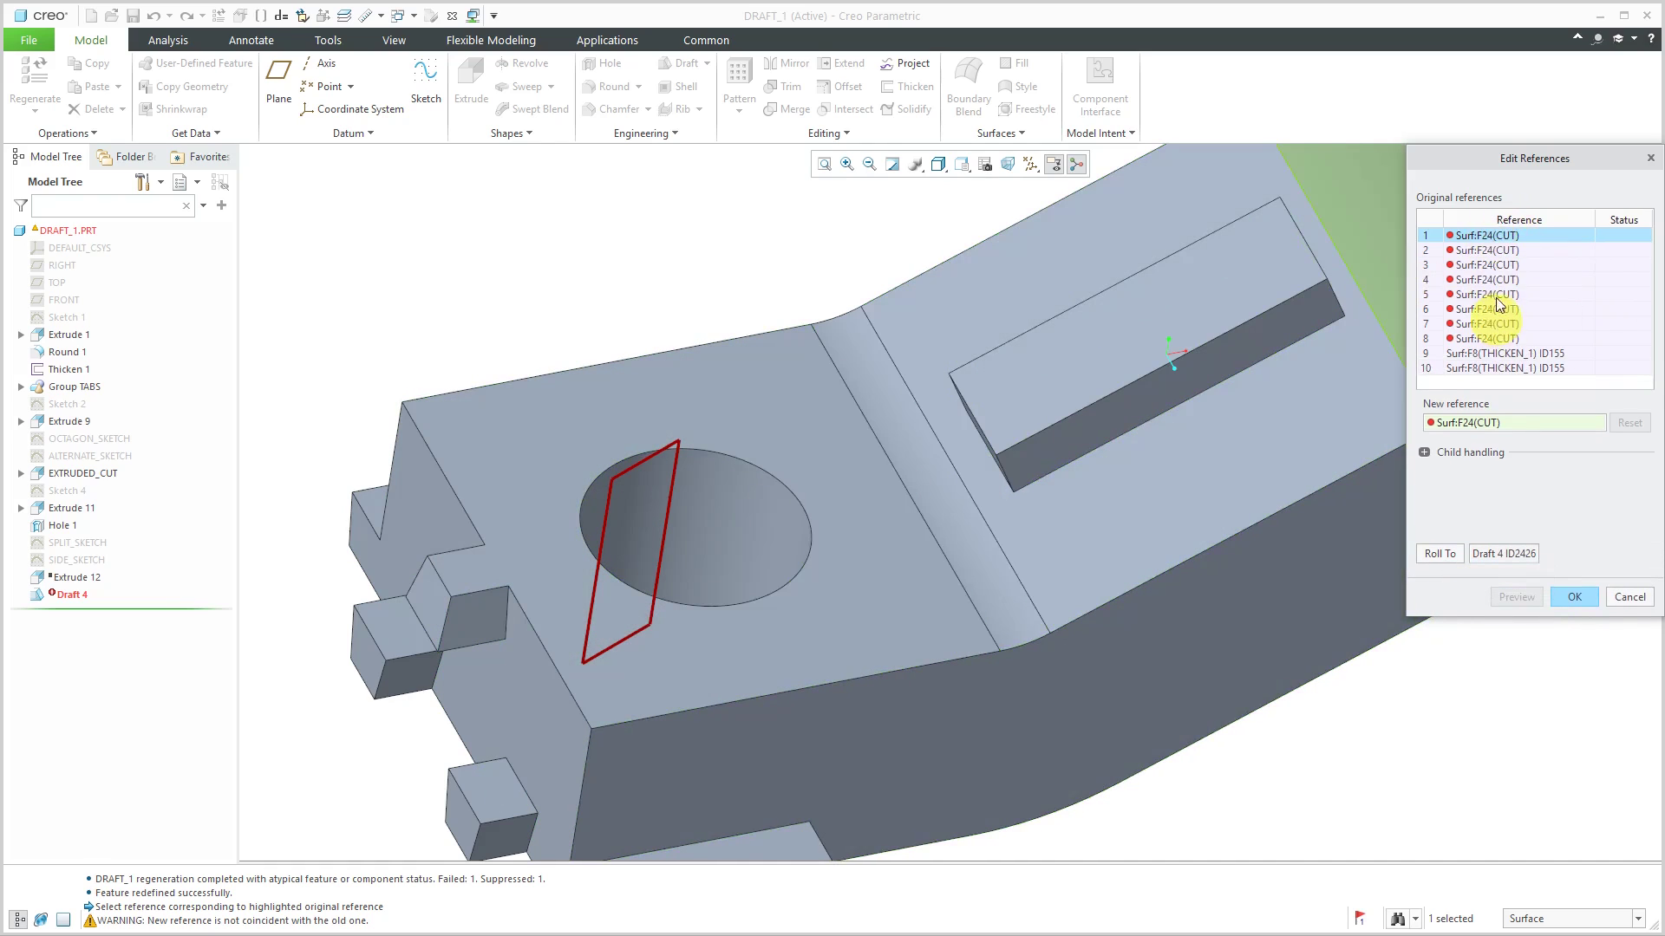
pyautogui.click(1630, 597)
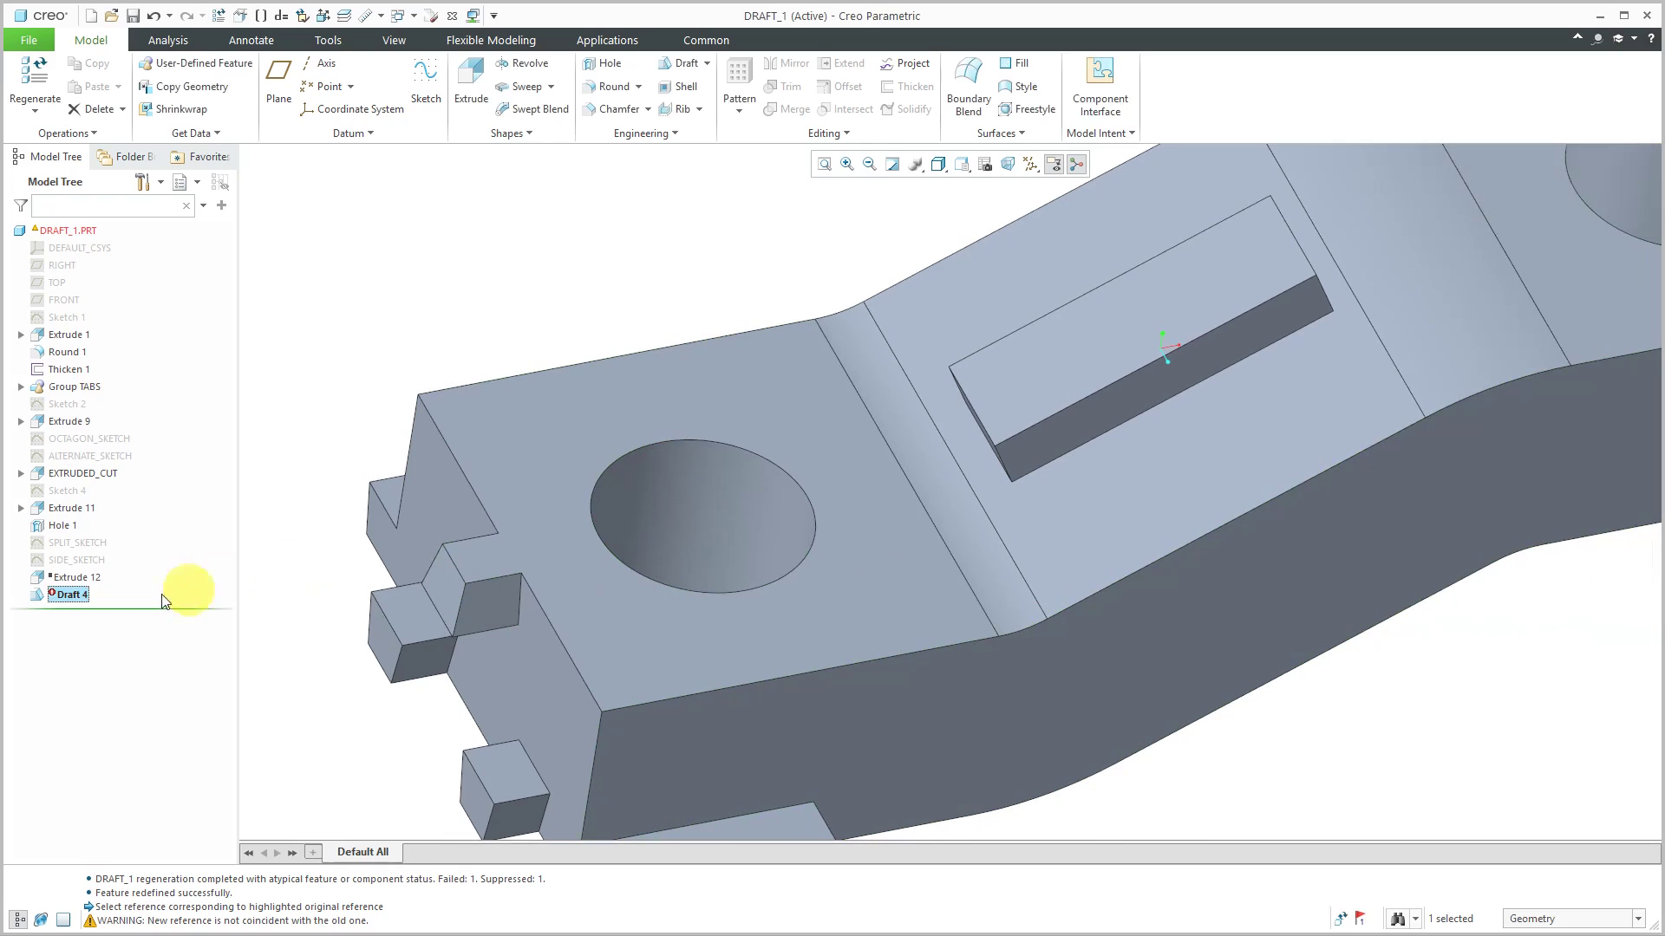
# Step: Open Draft 4 for redefinition, inspect its draft surface set and the included cut surfaces, and cancel the redefinition
pyautogui.rightClick(59, 595)
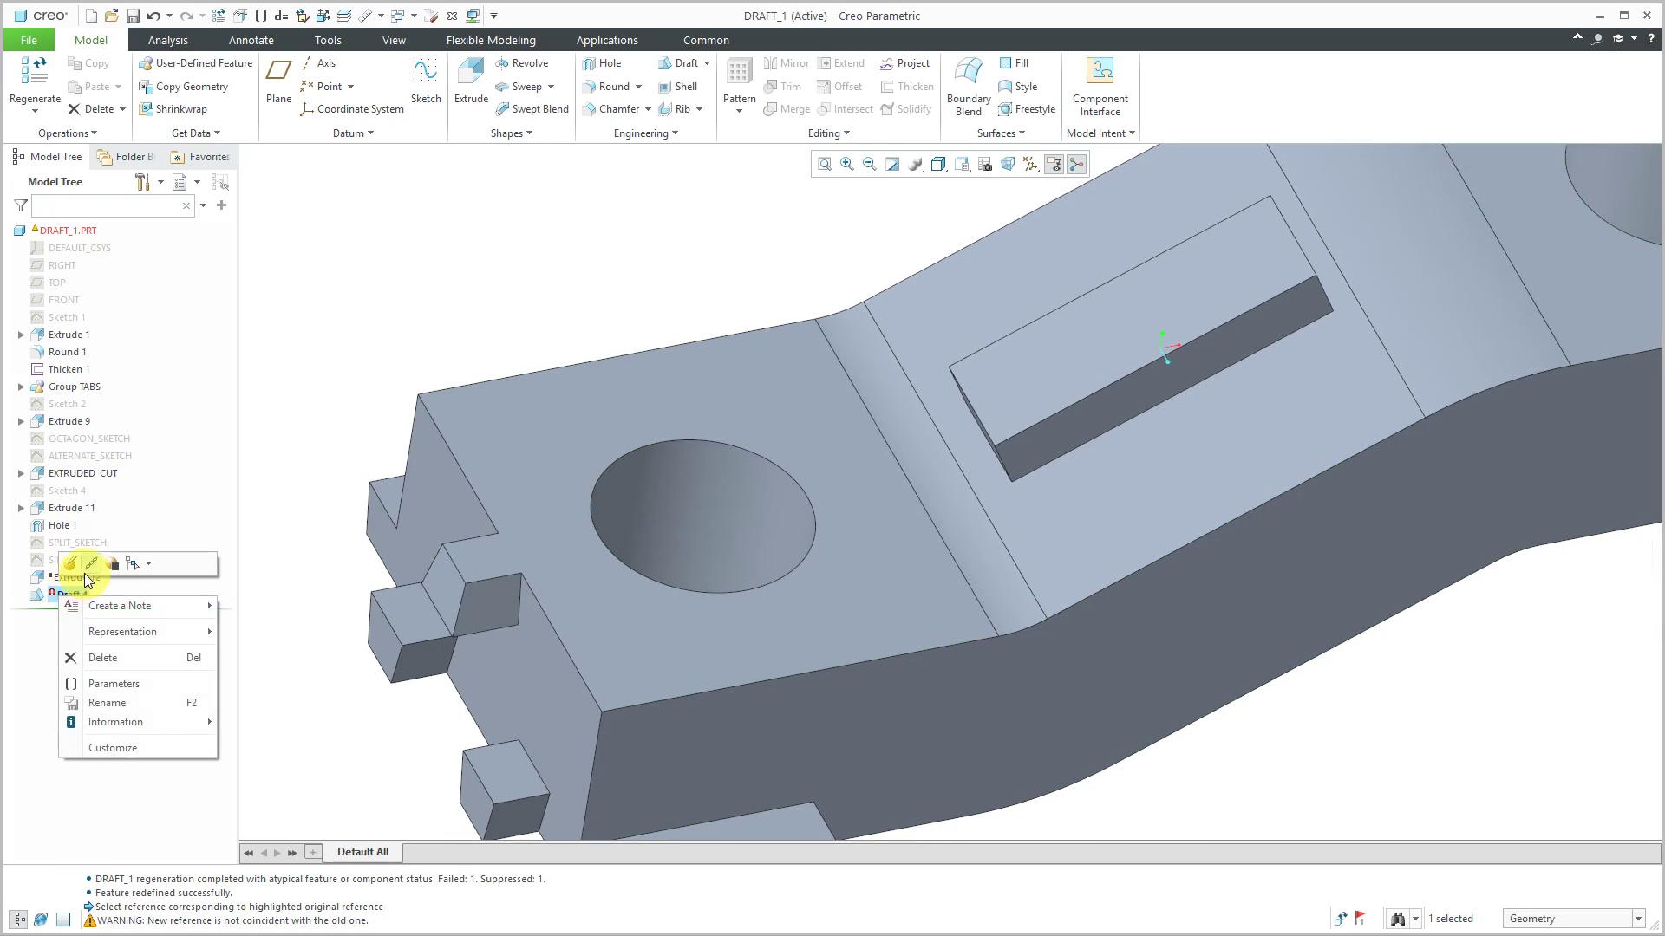
pyautogui.click(69, 563)
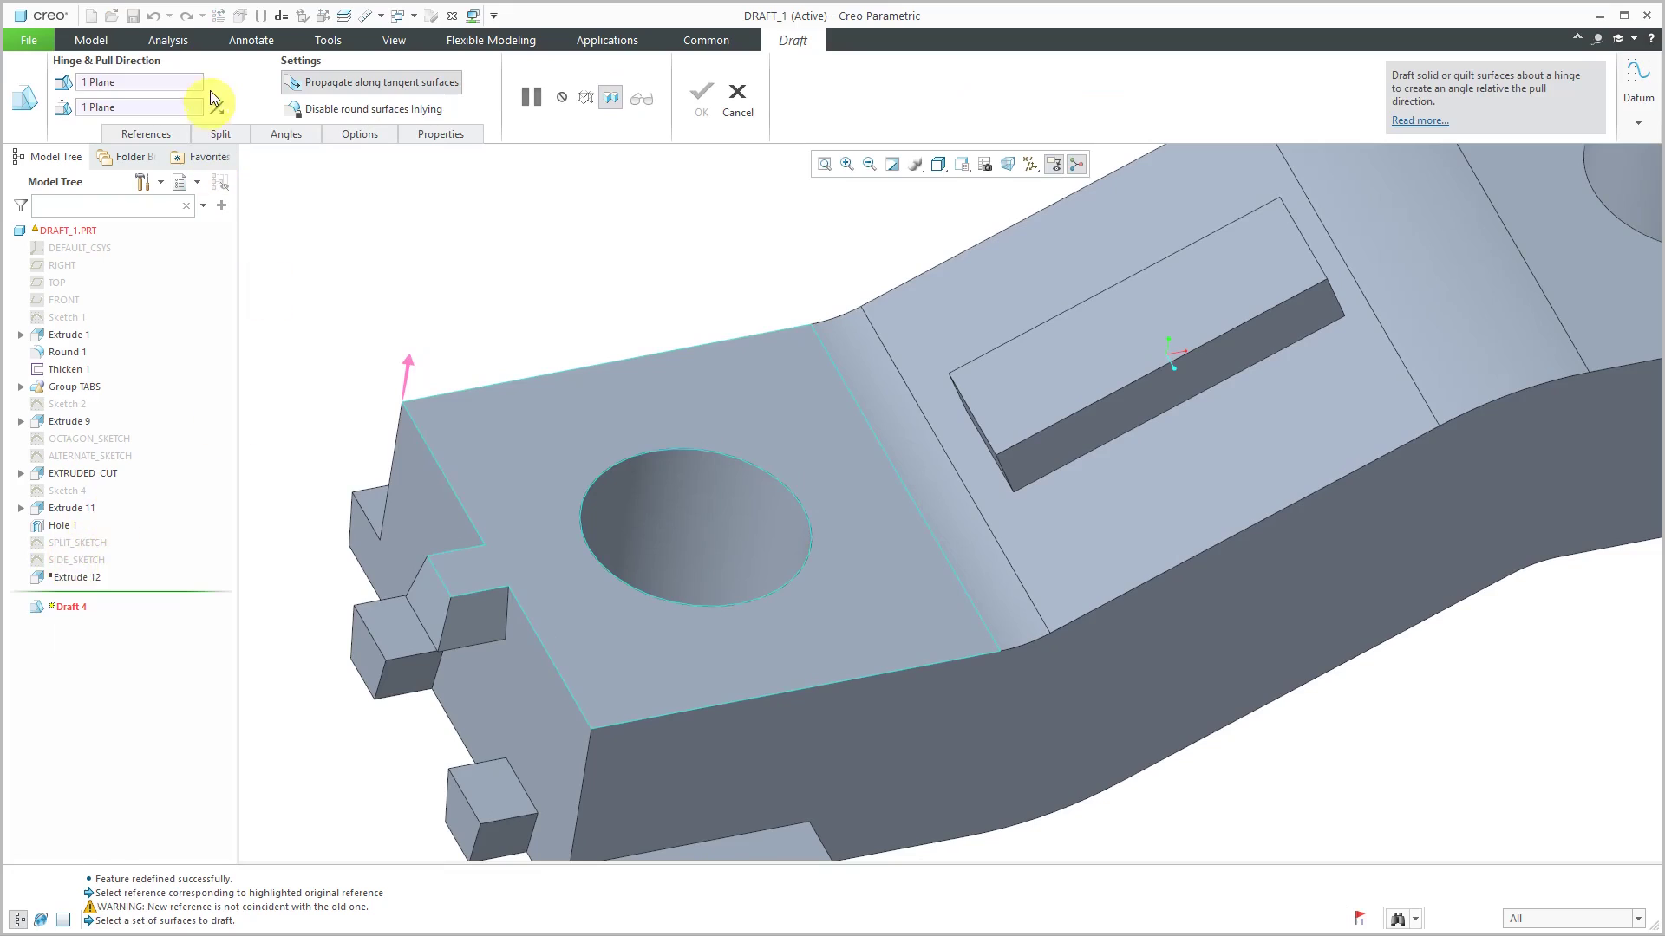
pyautogui.click(145, 134)
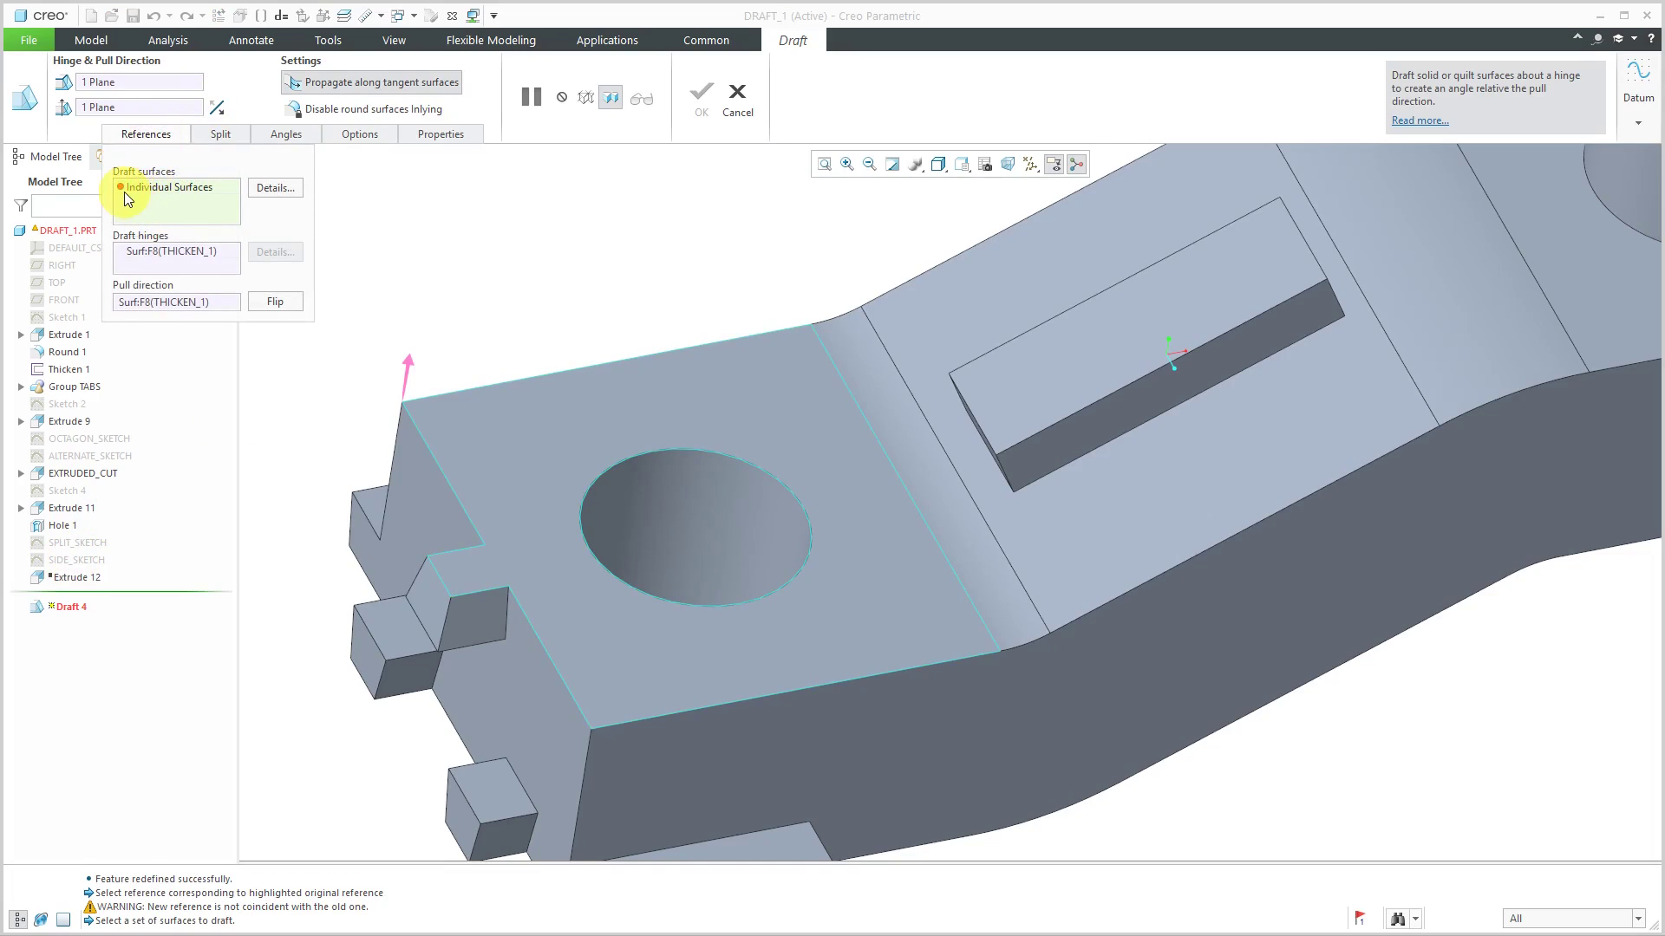
pyautogui.click(276, 189)
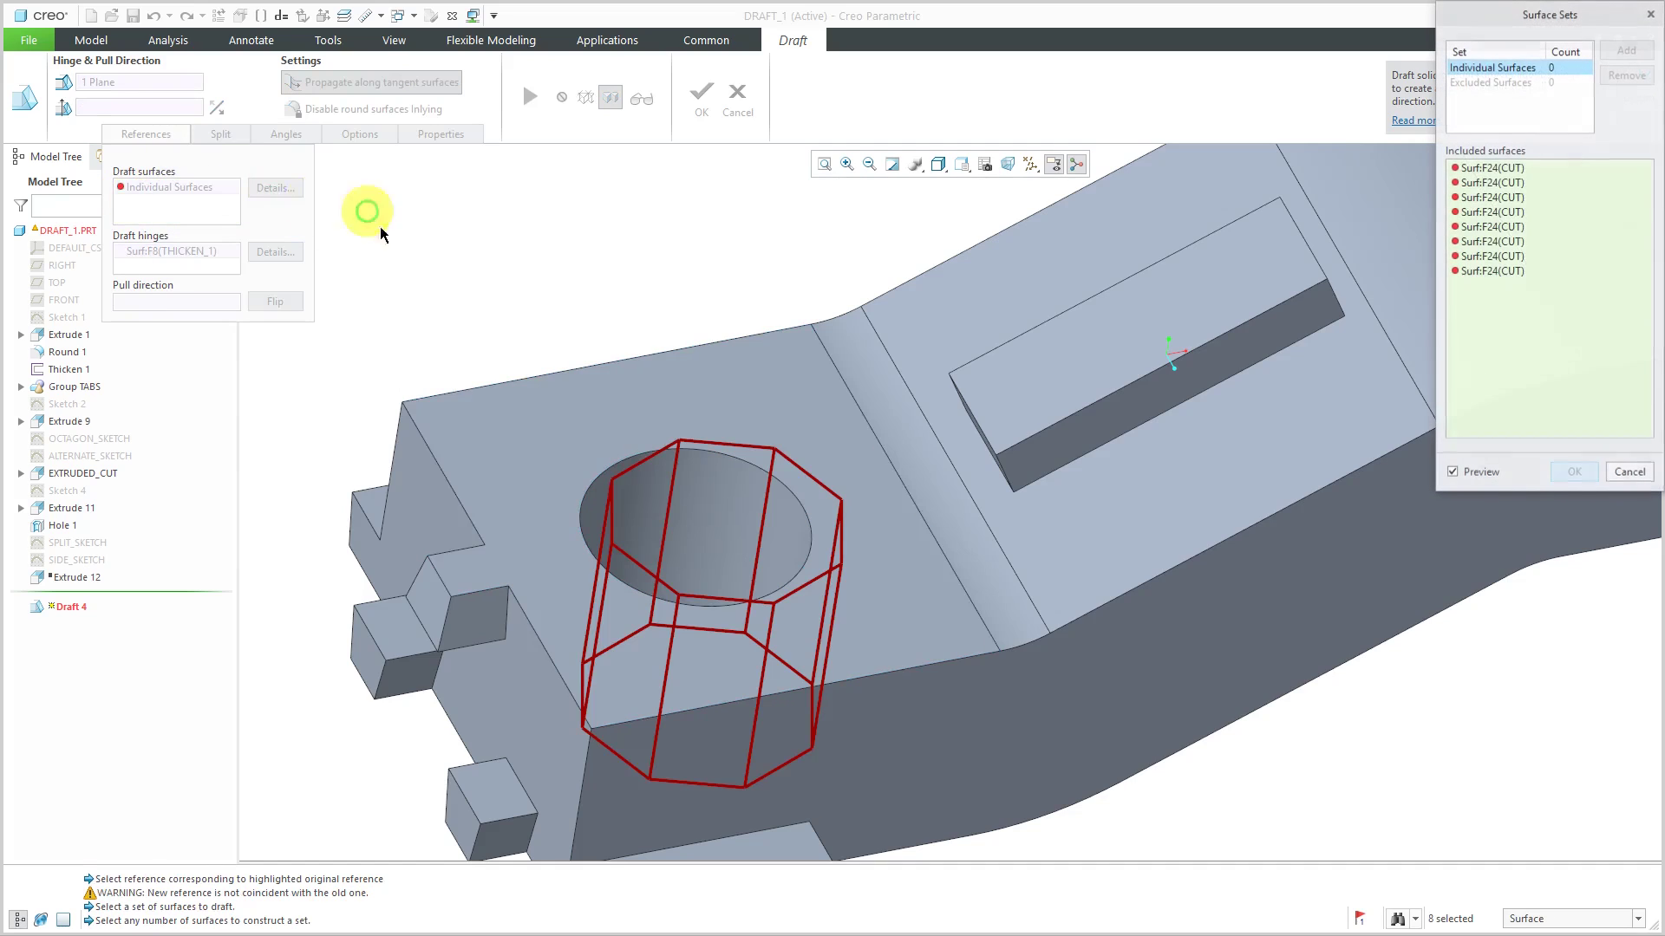
pyautogui.moveTo(790, 415)
pyautogui.mouseDown(button='middle')
pyautogui.moveTo(777, 471)
pyautogui.moveTo(780, 431)
pyautogui.moveTo(762, 431)
pyautogui.moveTo(795, 416)
pyautogui.moveTo(758, 416)
pyautogui.moveTo(777, 420)
pyautogui.mouseUp(button='middle')
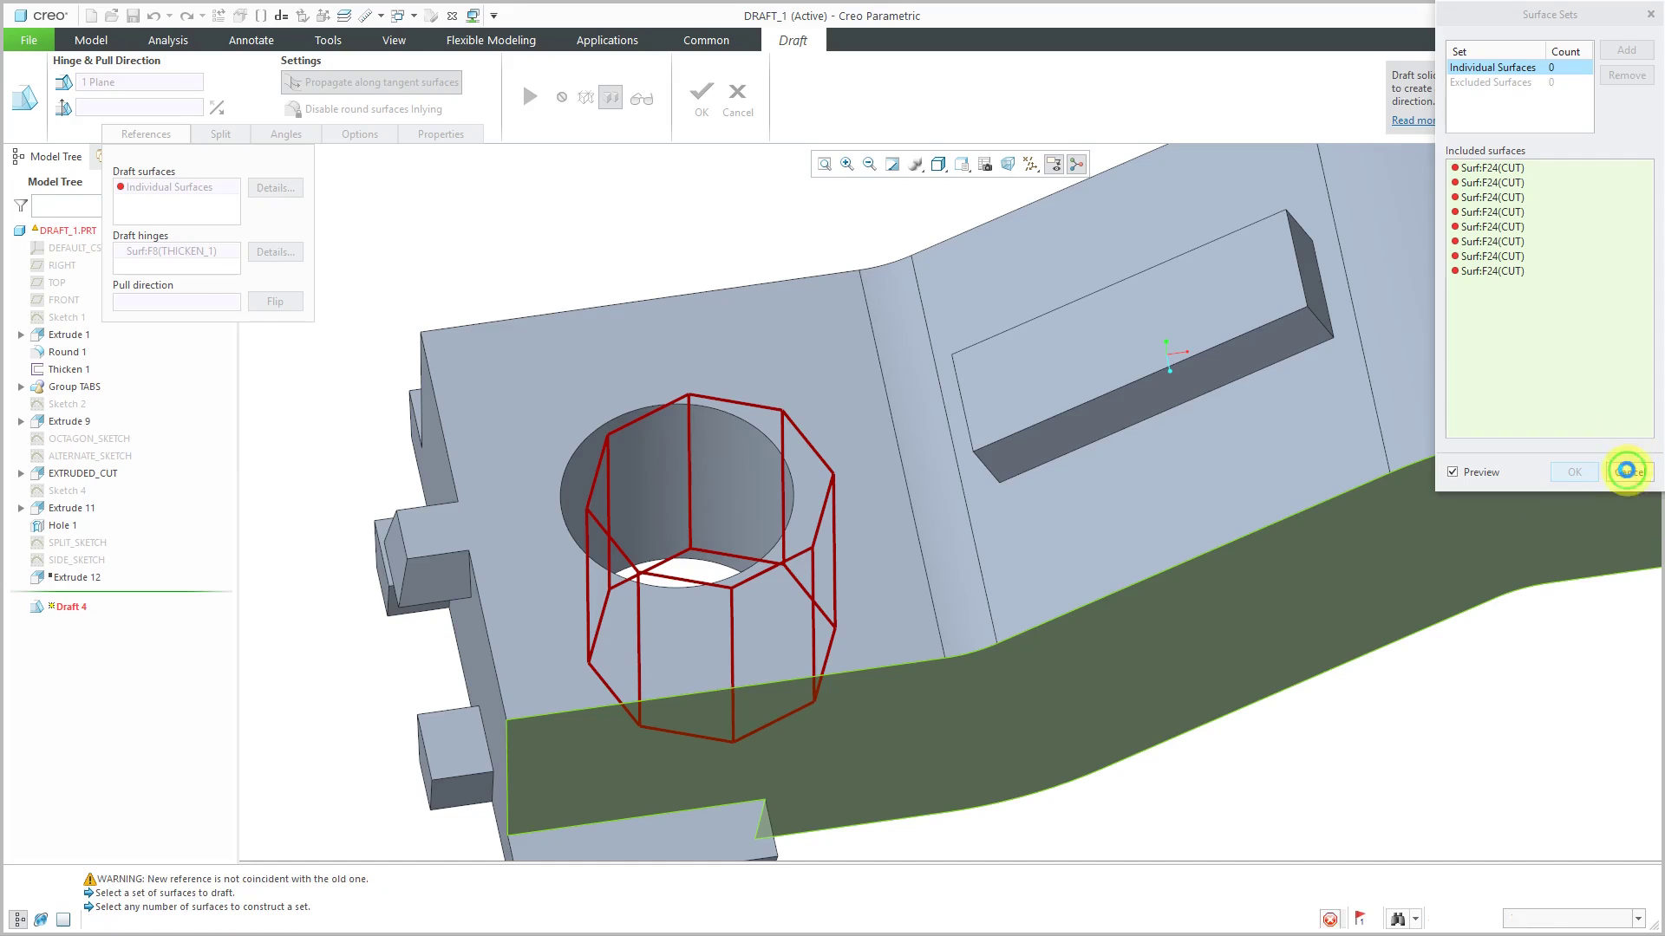
pyautogui.click(1629, 473)
pyautogui.click(739, 111)
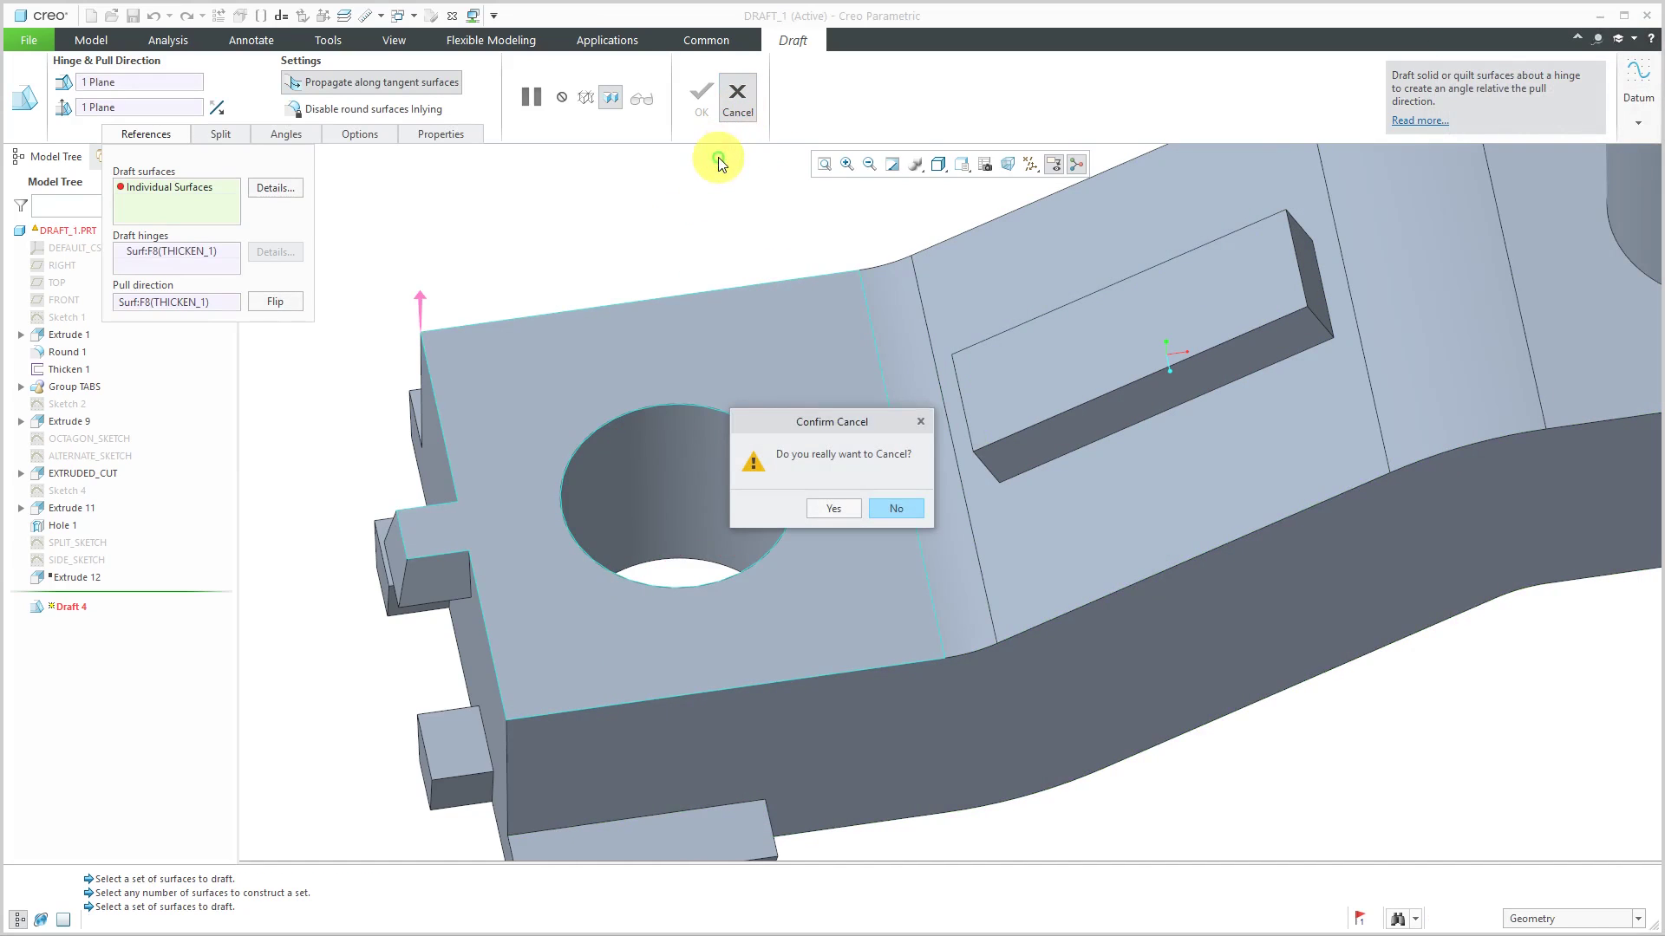
pyautogui.click(834, 509)
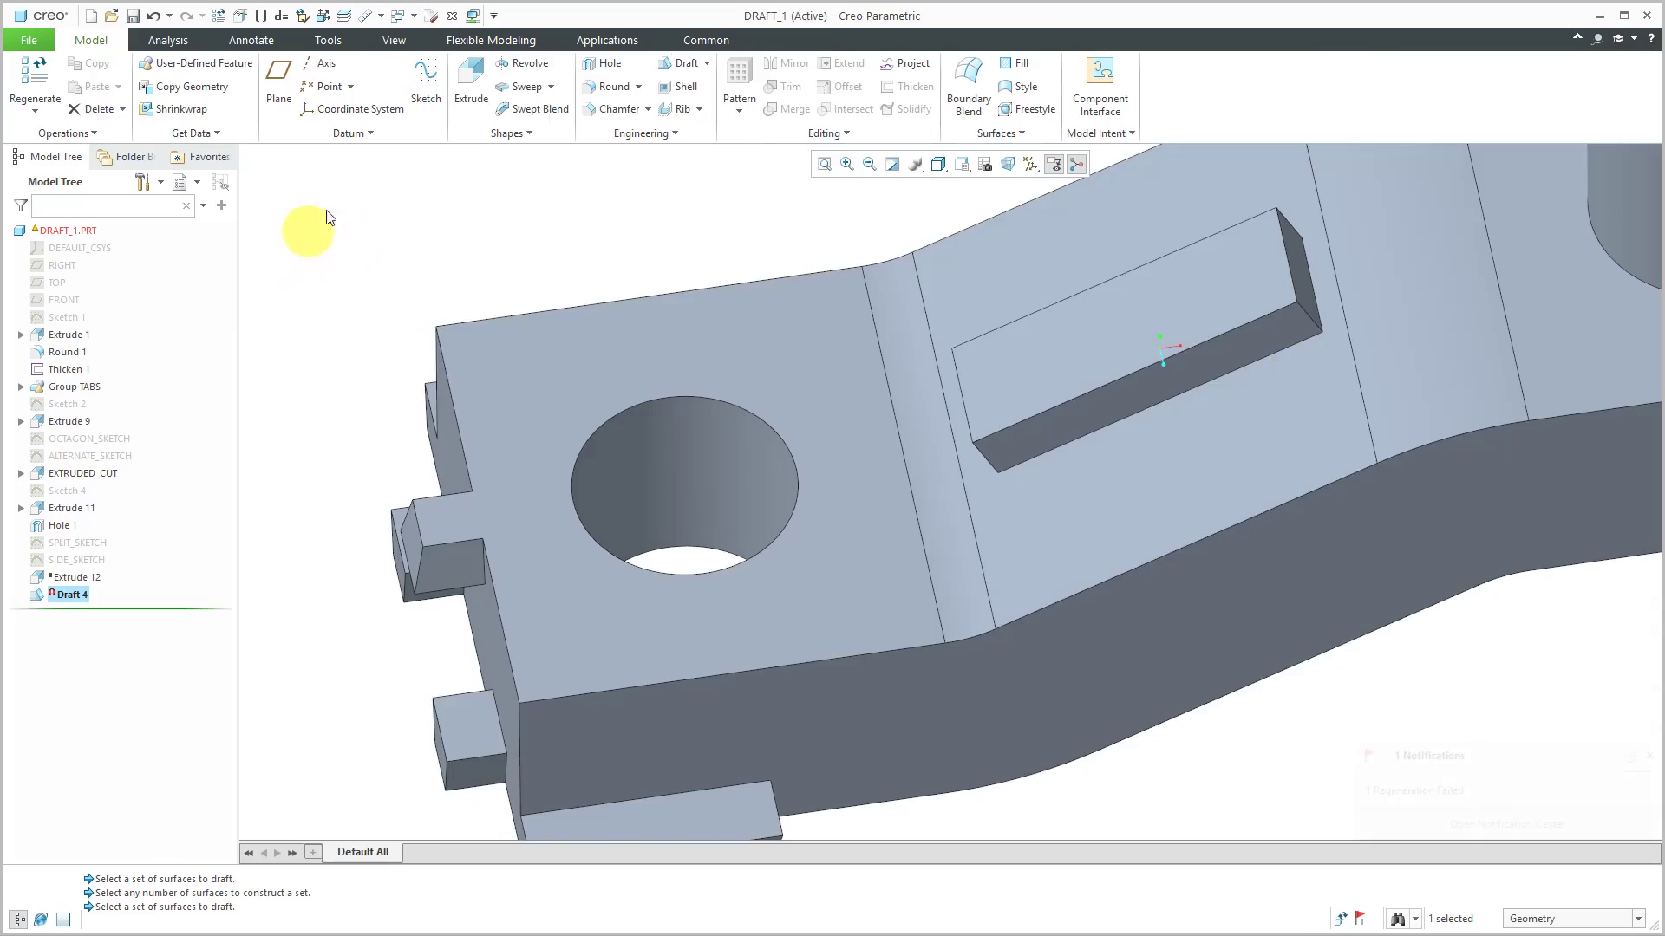
# Step: Undo the OCTAGON_SKETCH change and the creation of Draft 4
pyautogui.click(155, 17)
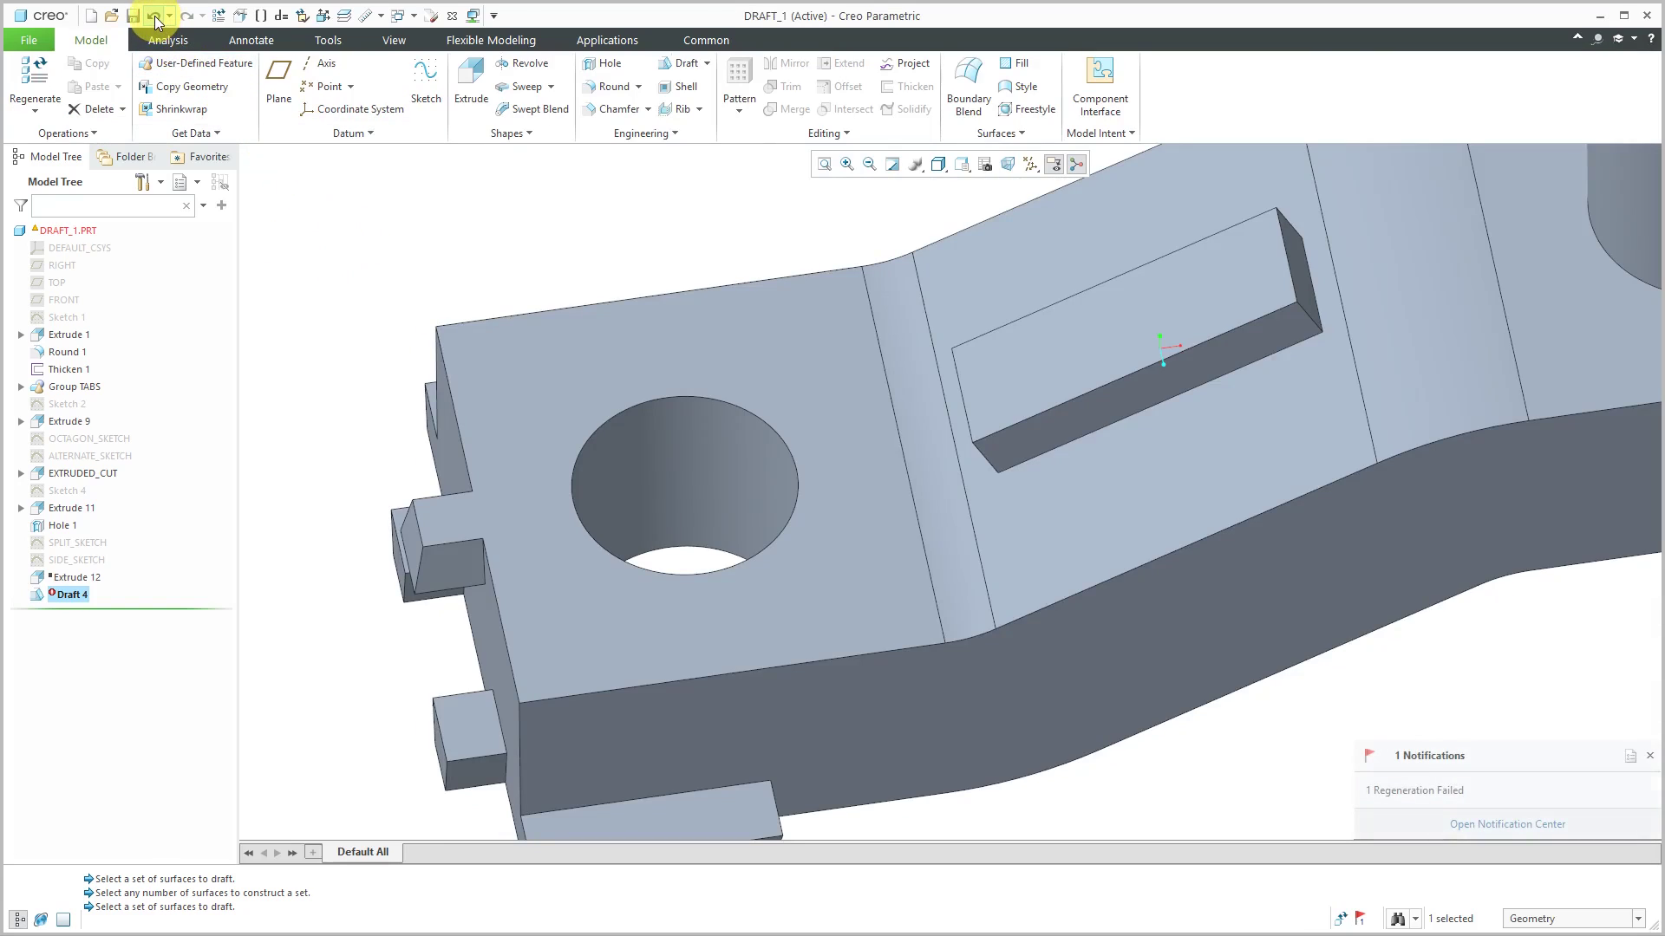
pyautogui.click(156, 16)
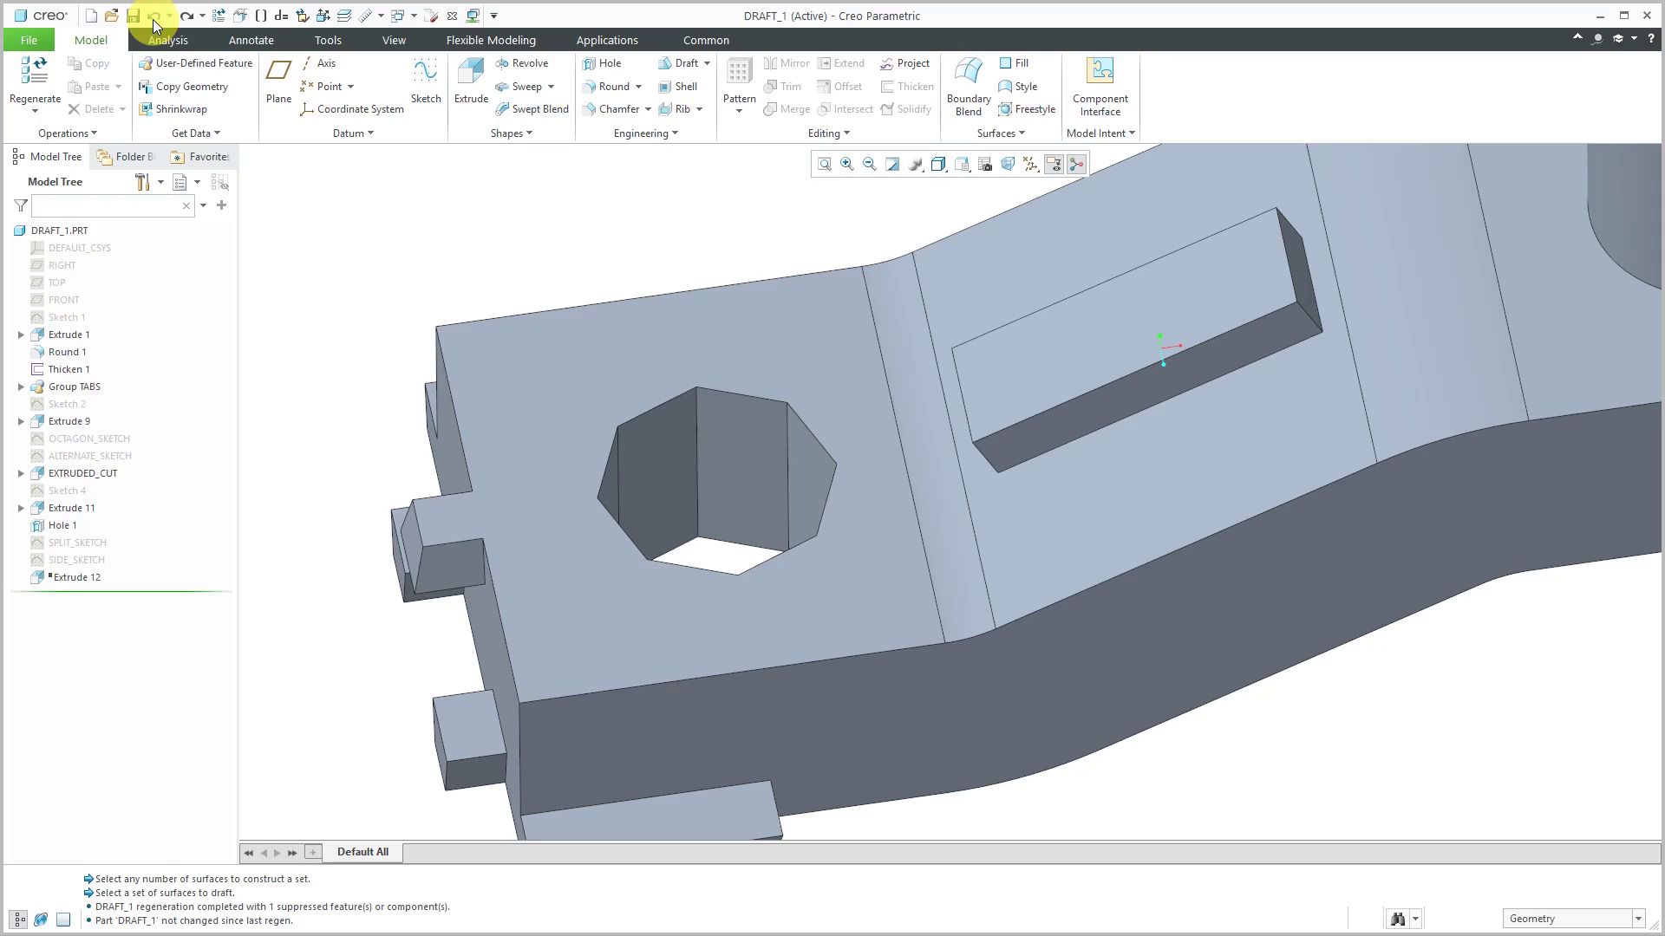
pyautogui.moveTo(629, 436)
pyautogui.mouseDown(button='middle')
pyautogui.moveTo(647, 476)
pyautogui.moveTo(587, 471)
pyautogui.moveTo(654, 450)
pyautogui.moveTo(616, 431)
pyautogui.mouseUp(button='middle')
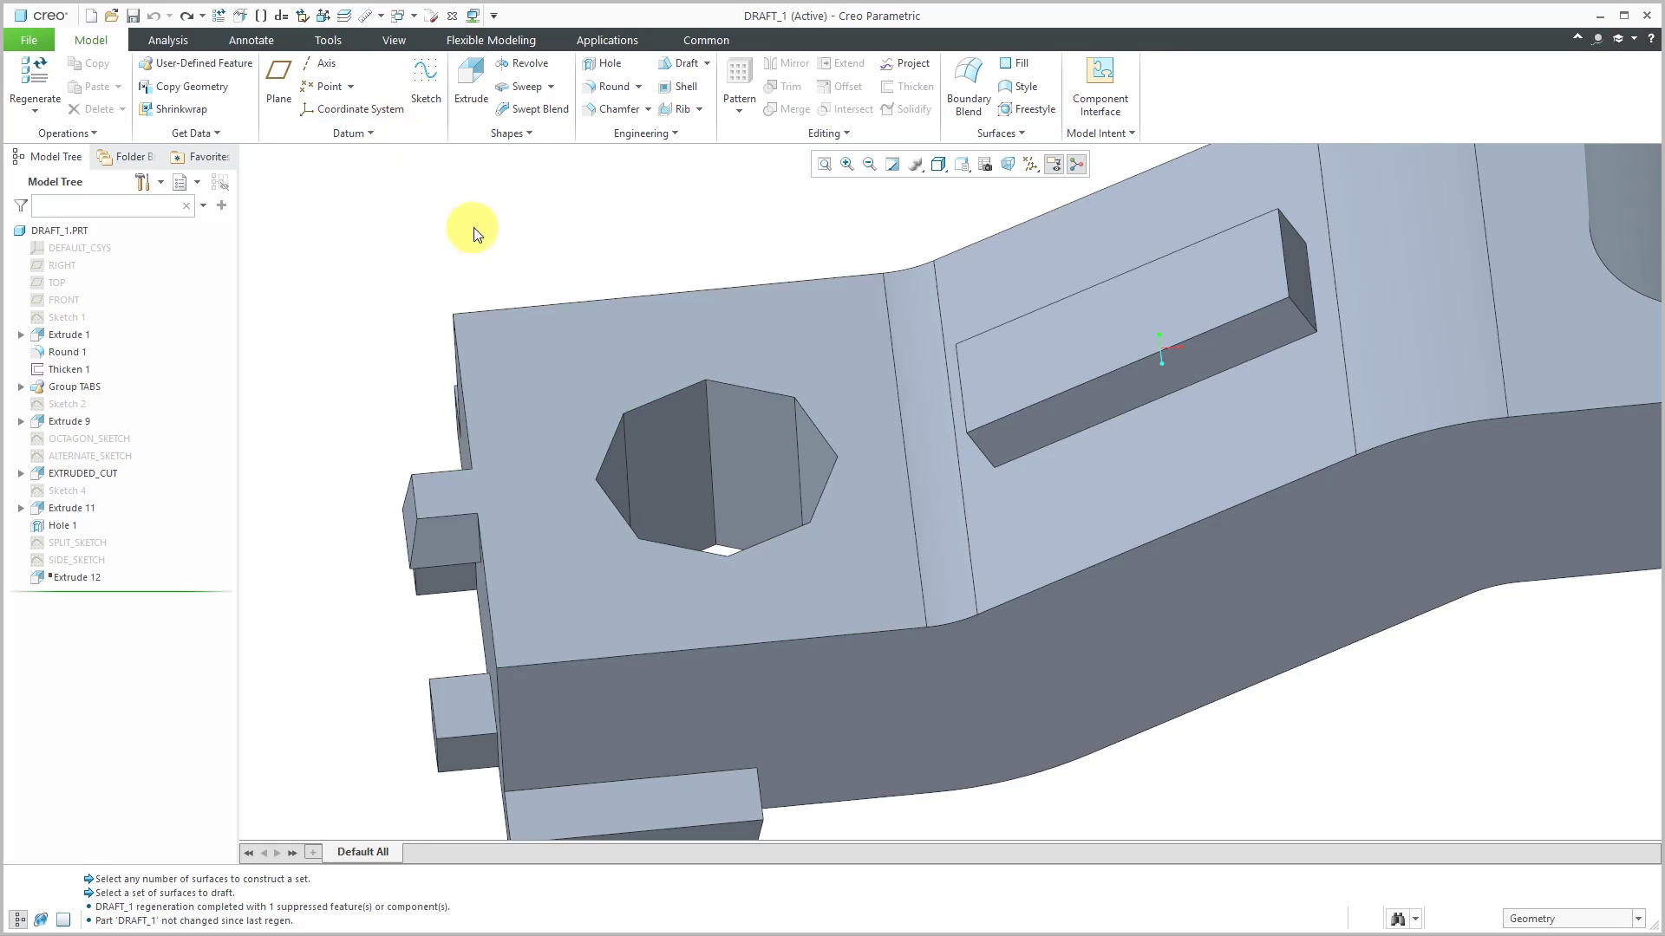
# Step: Start a draft on the intent surfaces of the octagonal cut, using the surrounding top face as the draft hinge
pyautogui.click(688, 64)
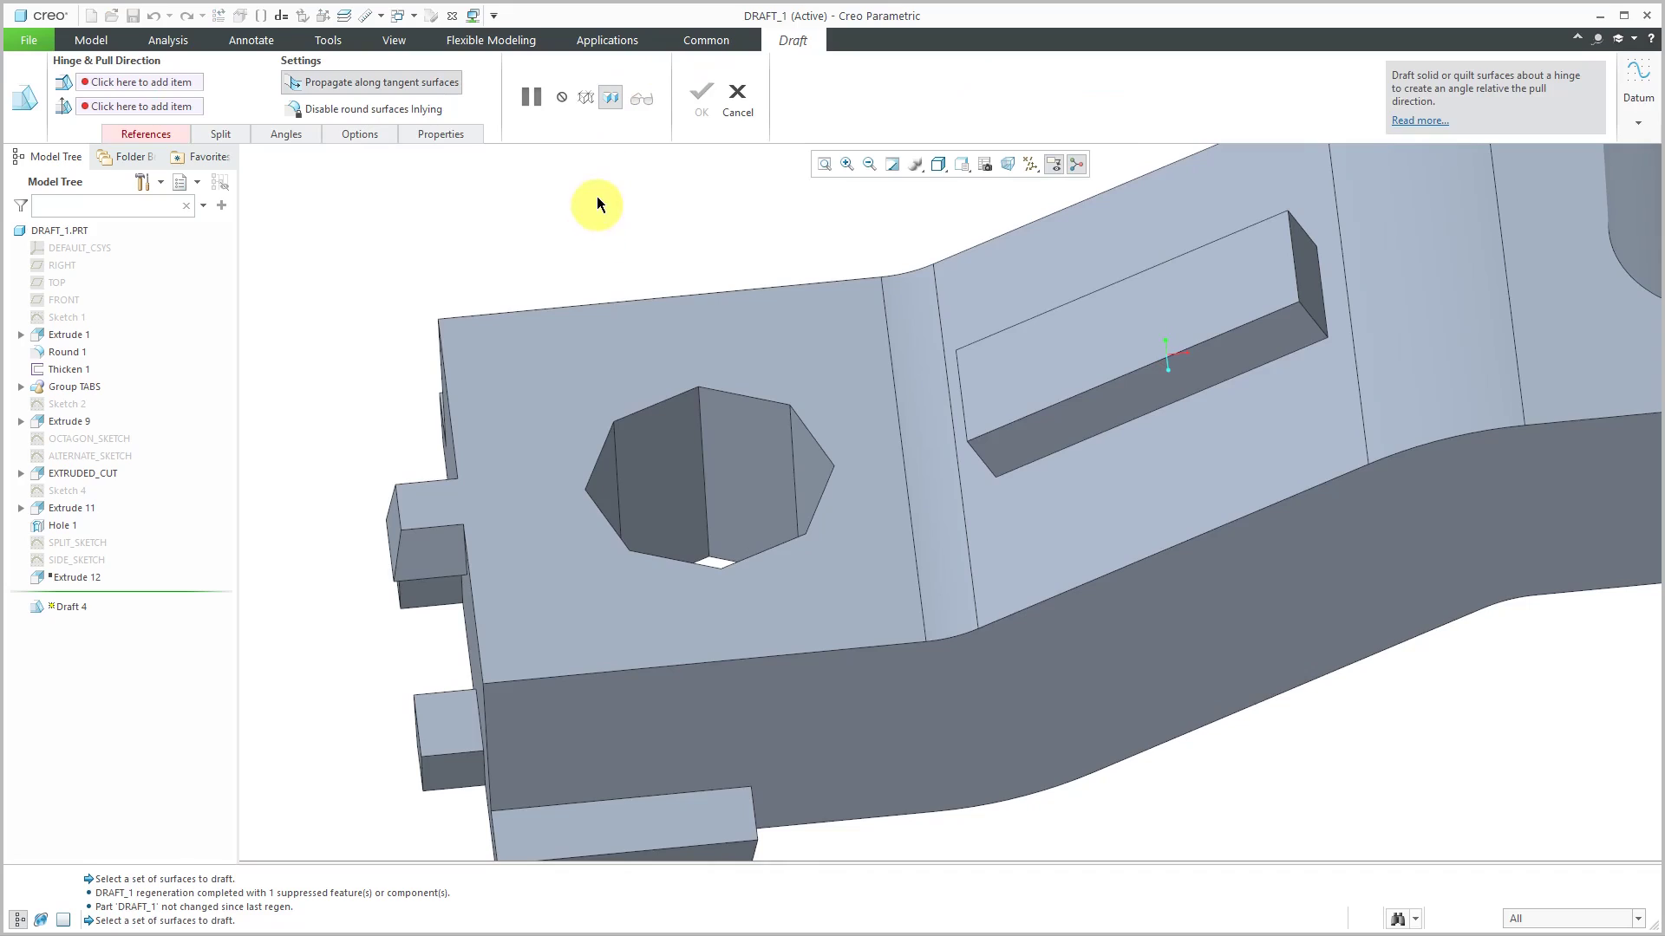
pyautogui.rightClick(689, 483)
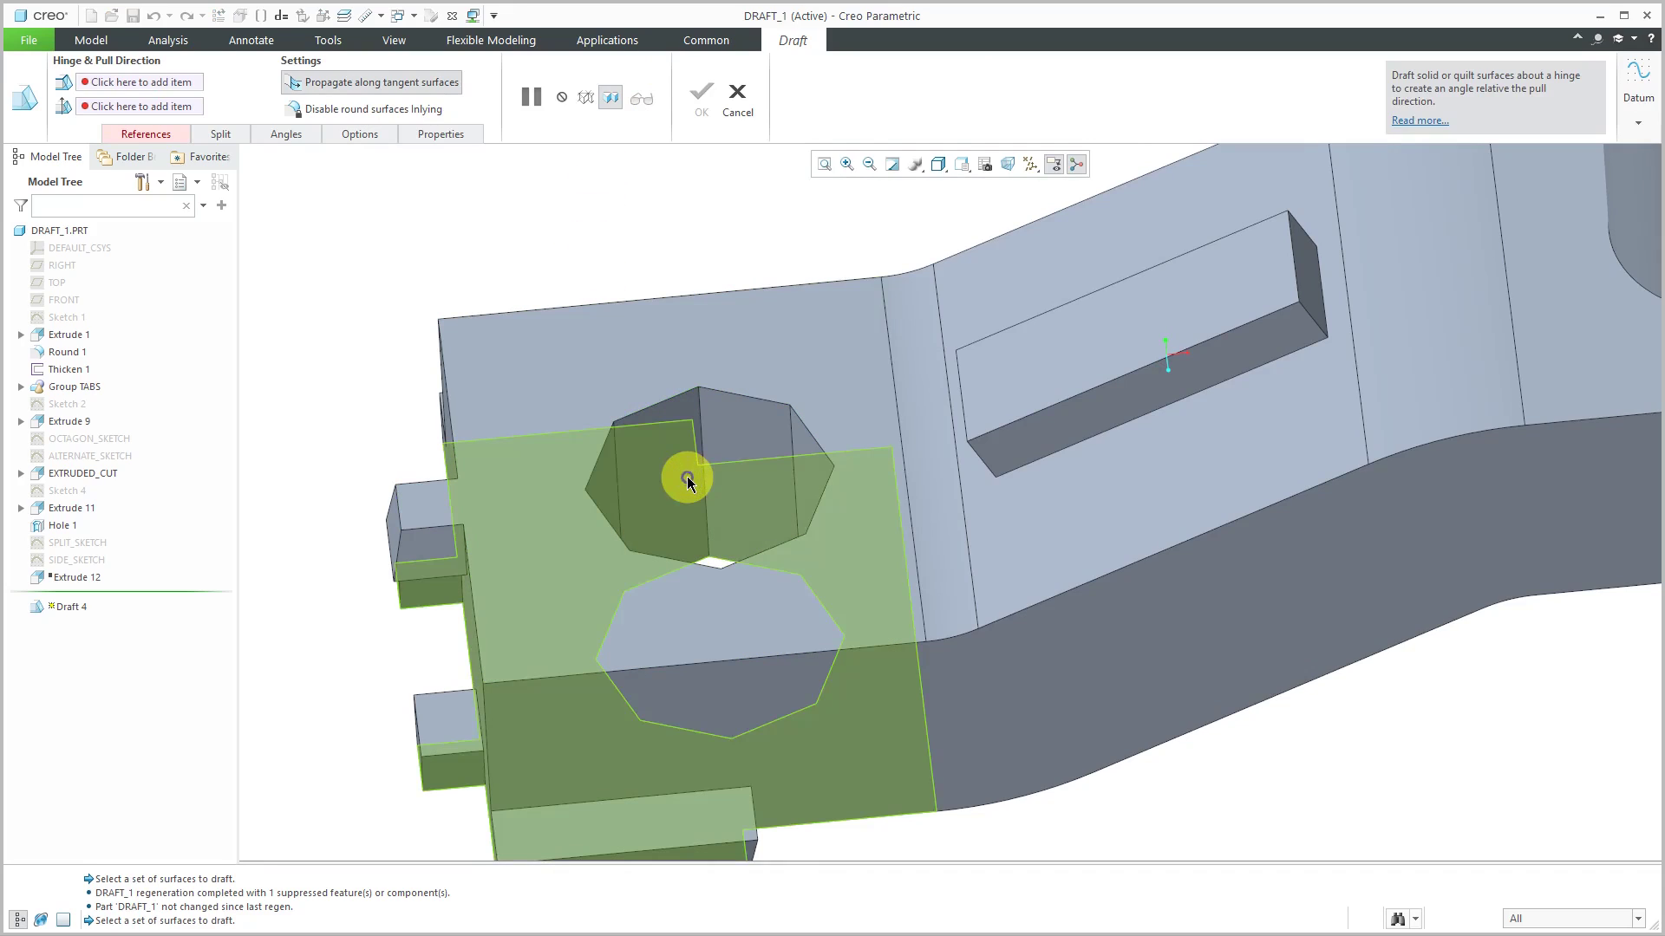
pyautogui.rightClick(689, 483)
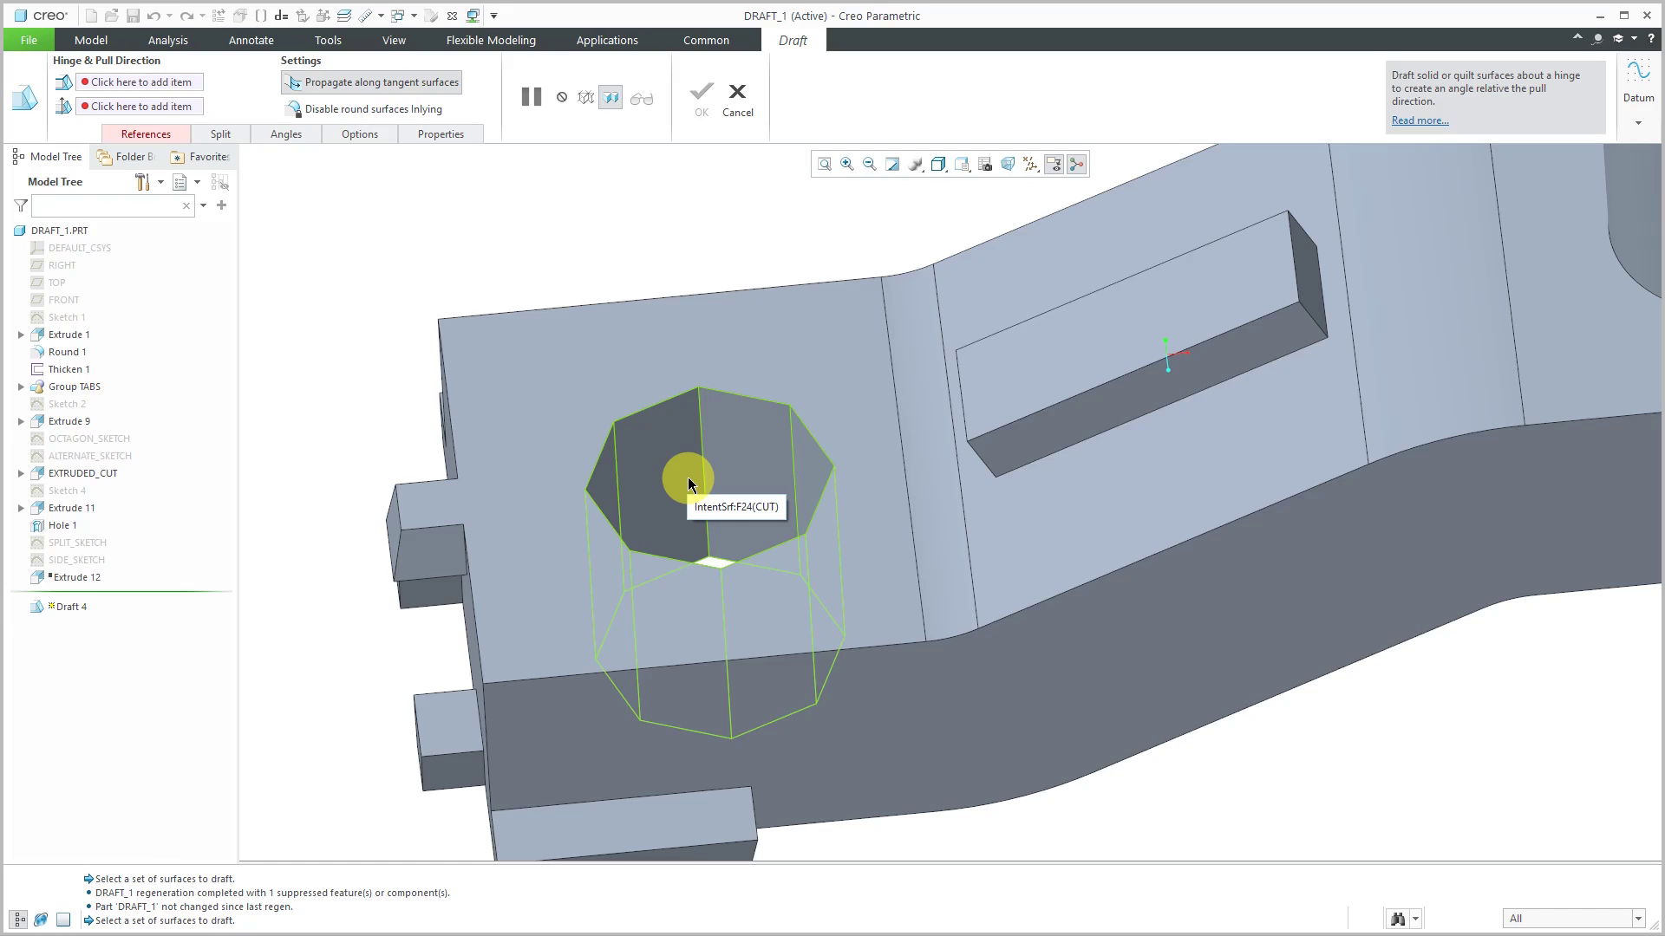
pyautogui.click(689, 484)
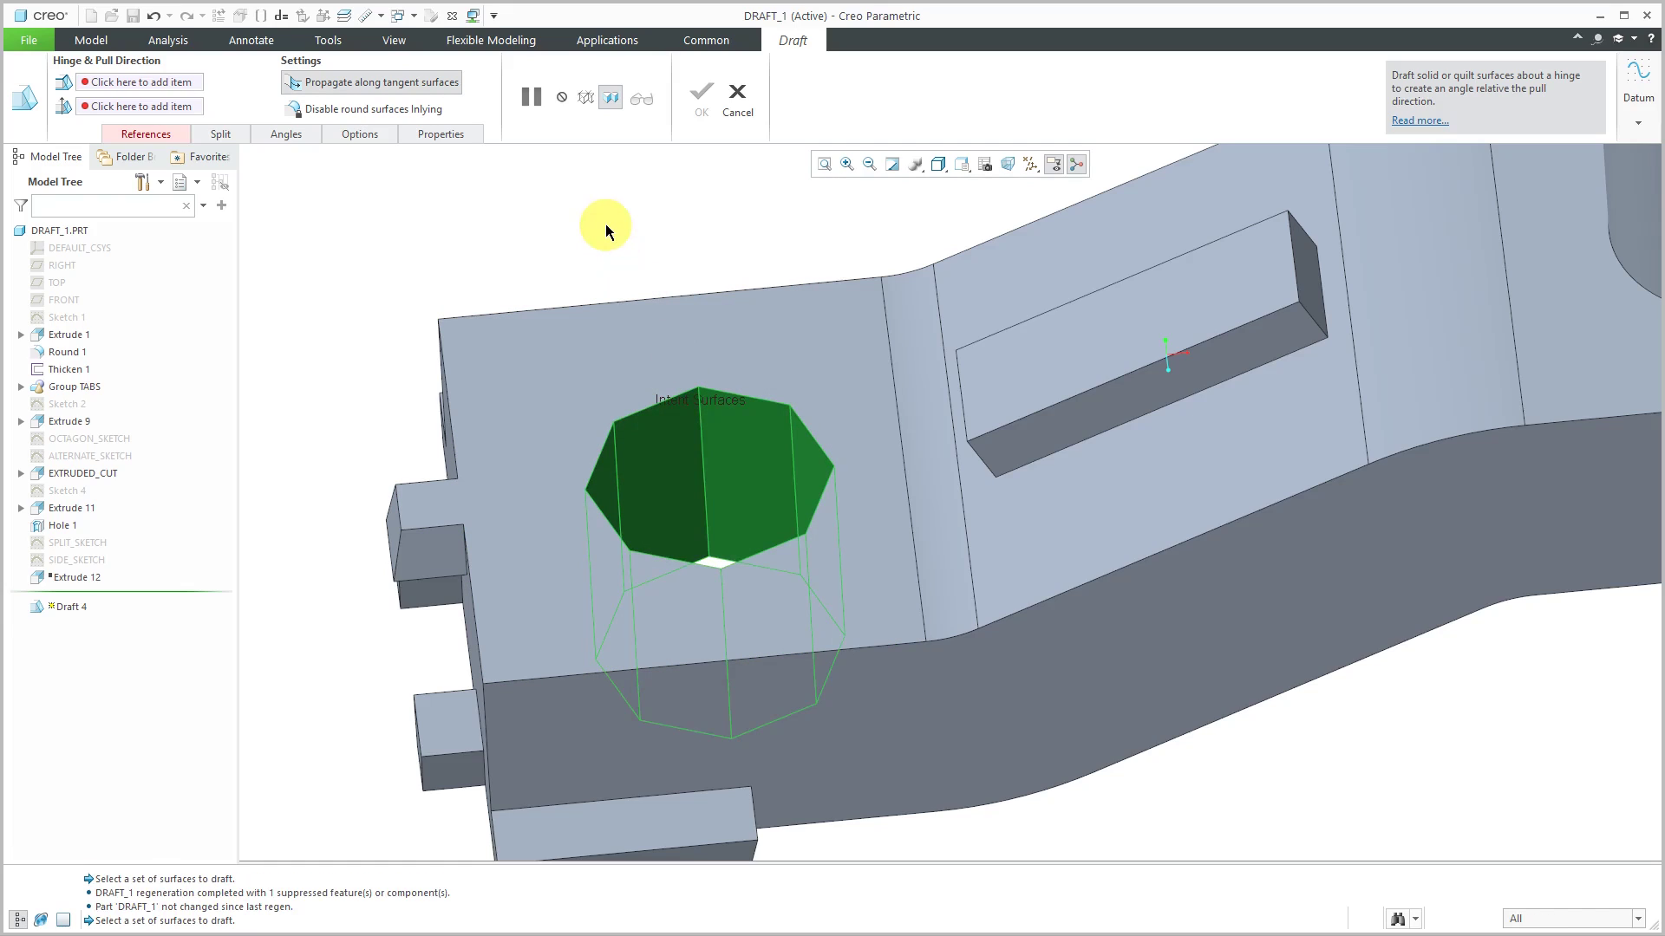
pyautogui.rightClick(570, 218)
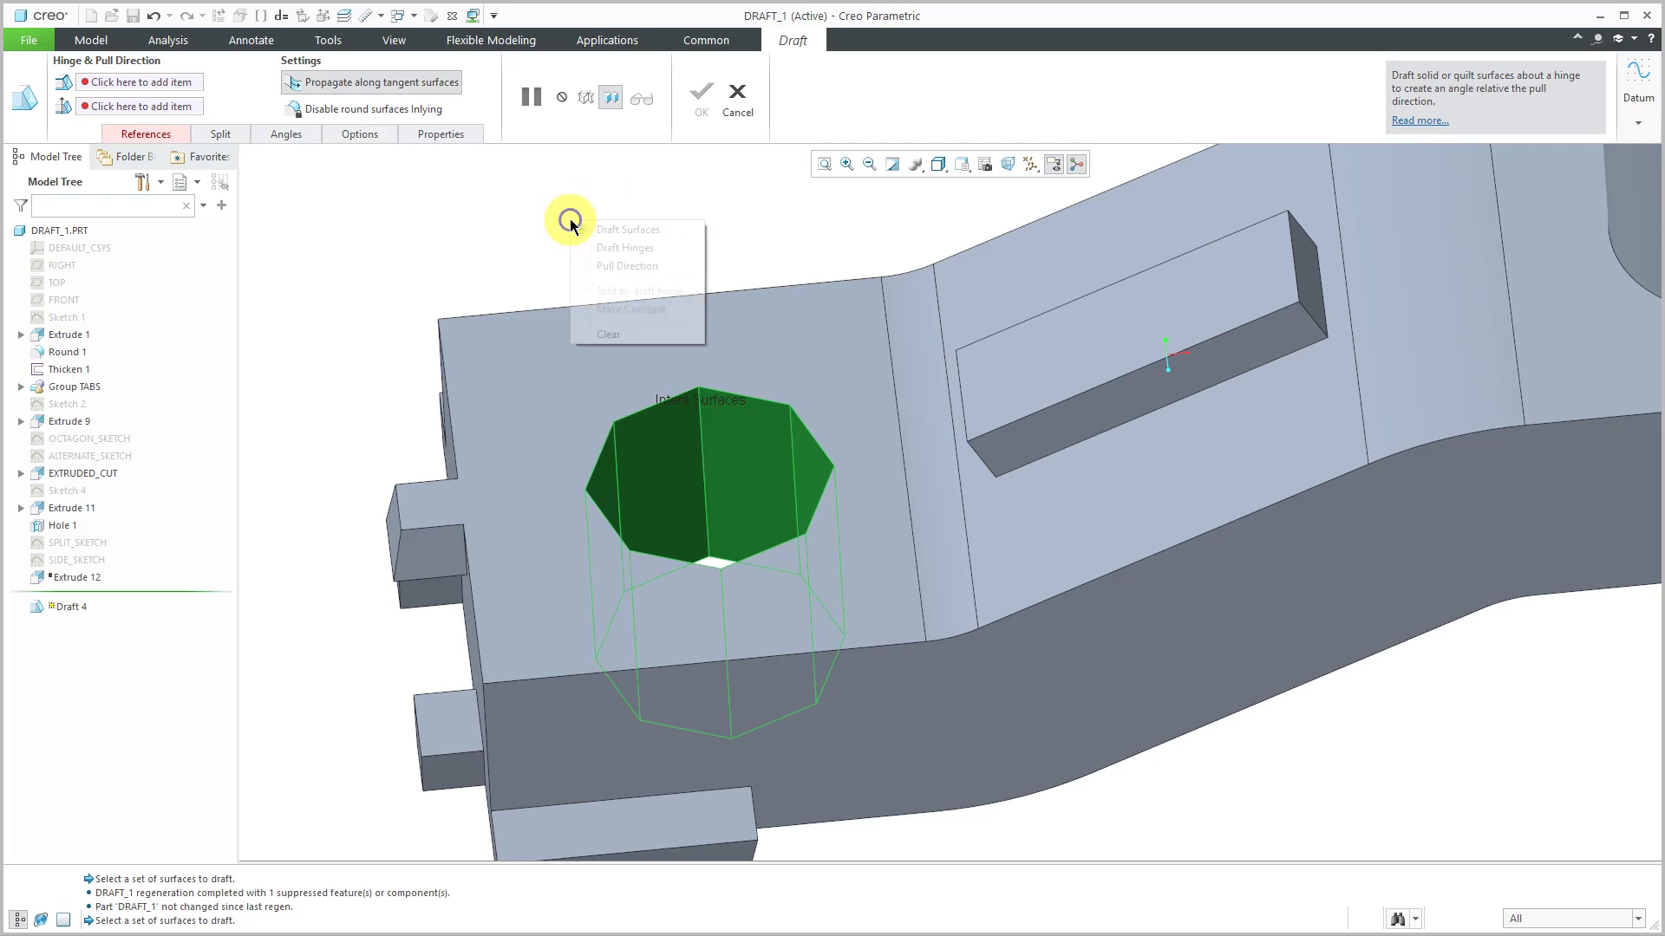
pyautogui.click(628, 247)
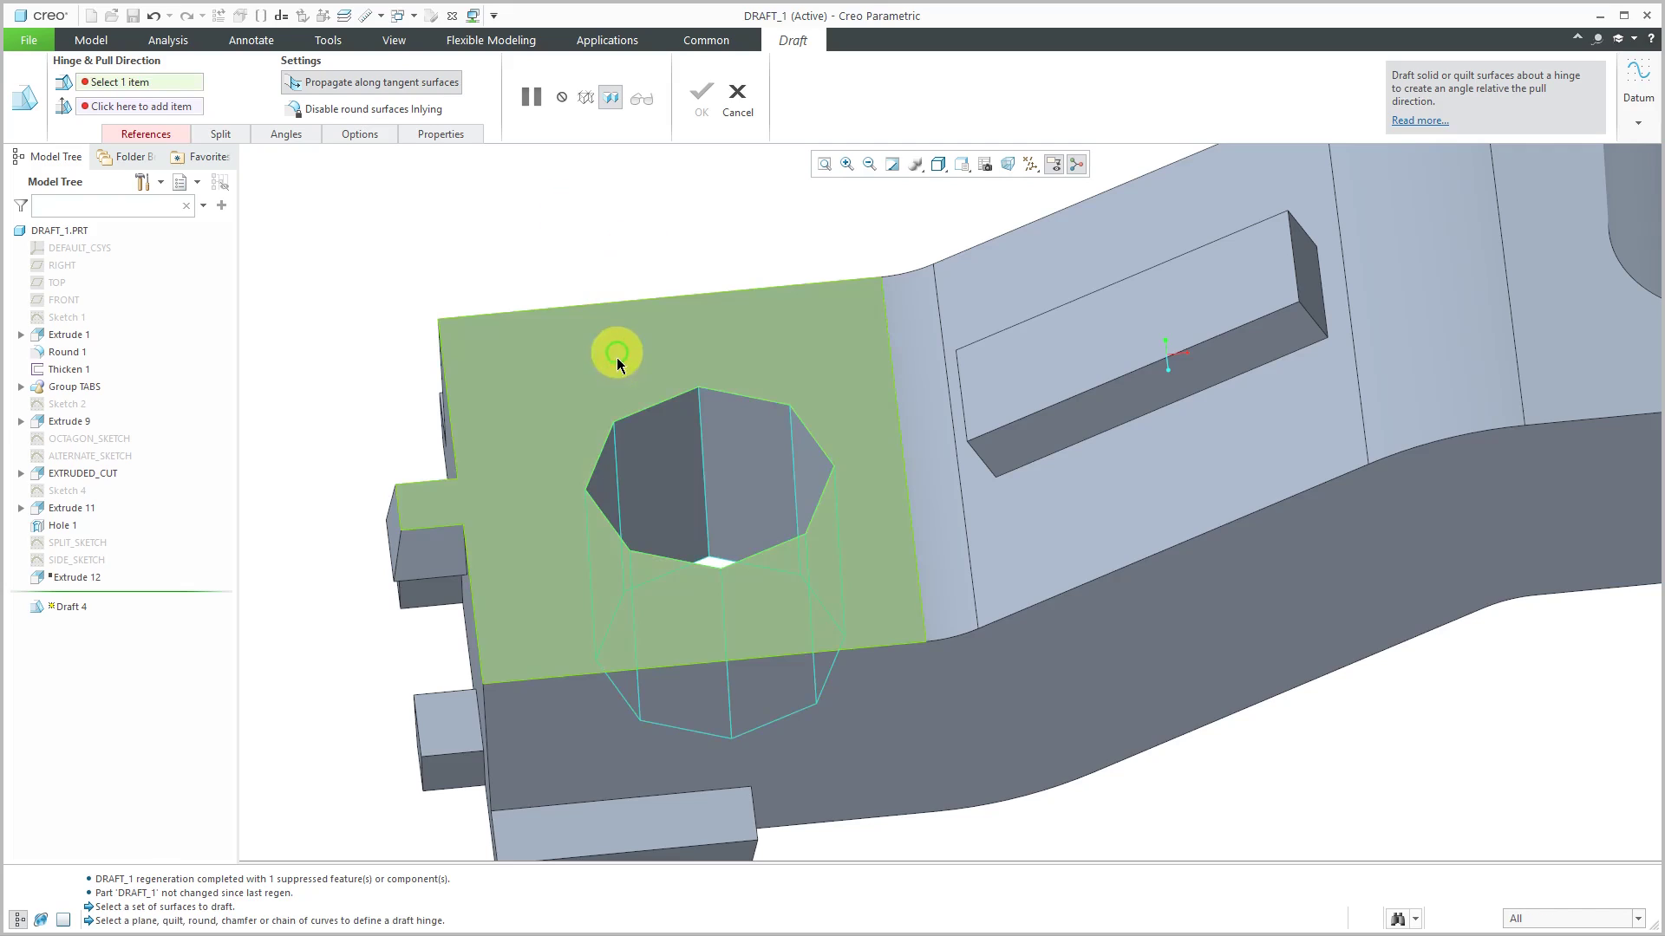
pyautogui.click(617, 364)
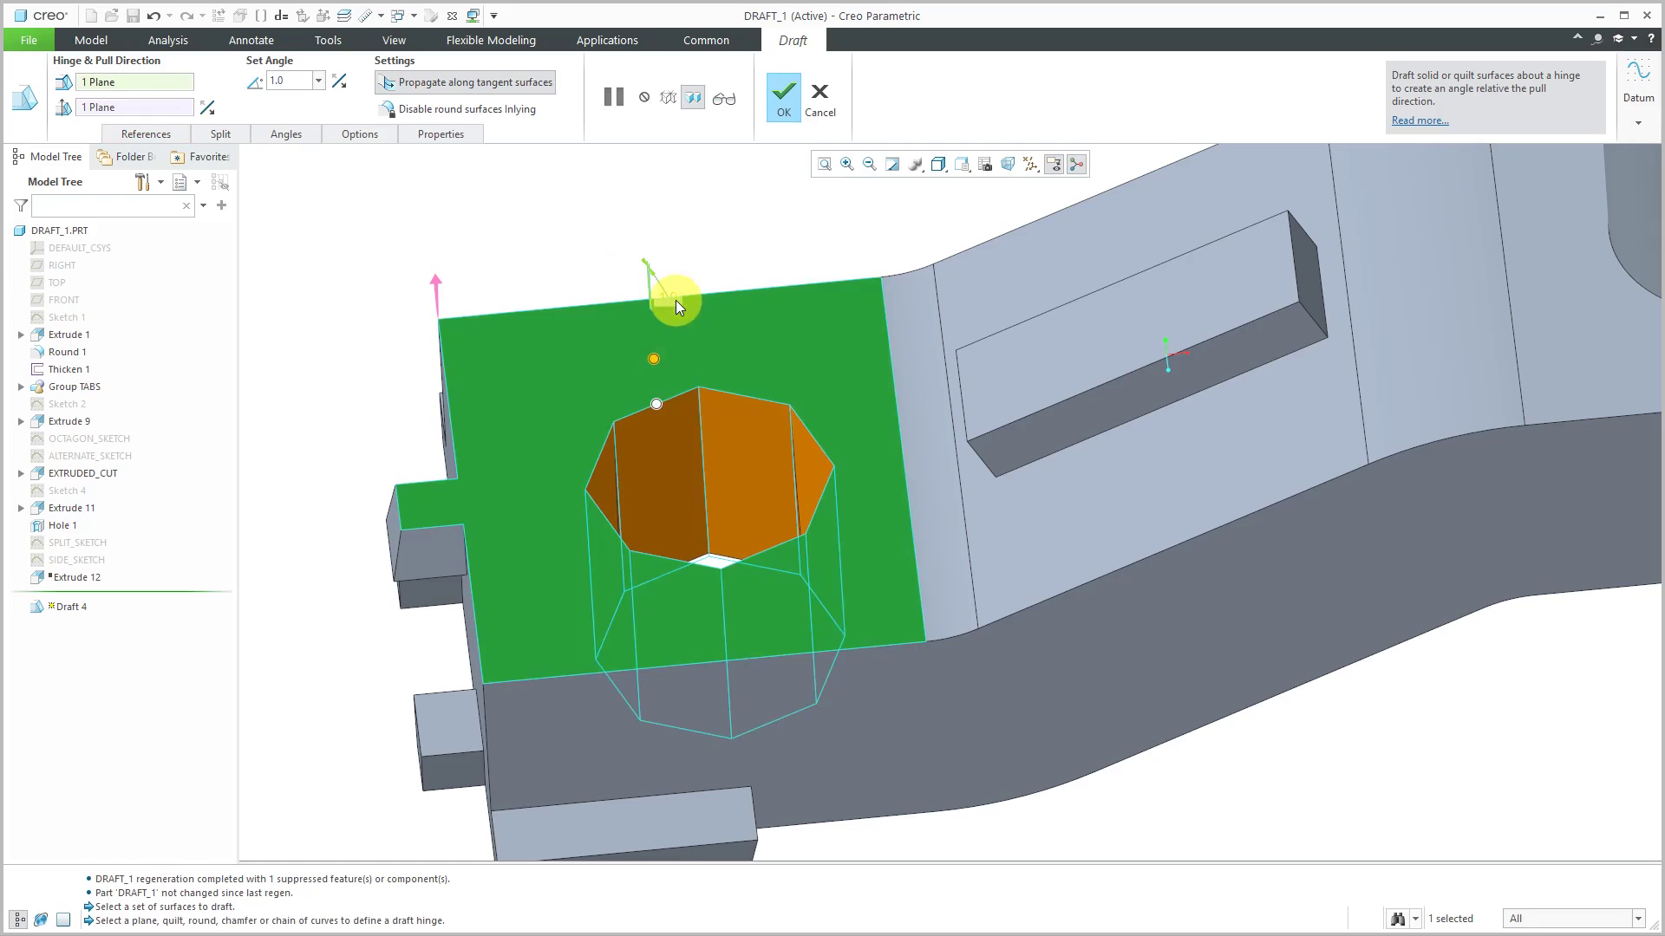
# Step: Set the draft angle to 10 degrees and complete the draft of the octagonal cut
pyautogui.moveTo(693, 382); pyautogui.dragTo(706, 324, button='middle')
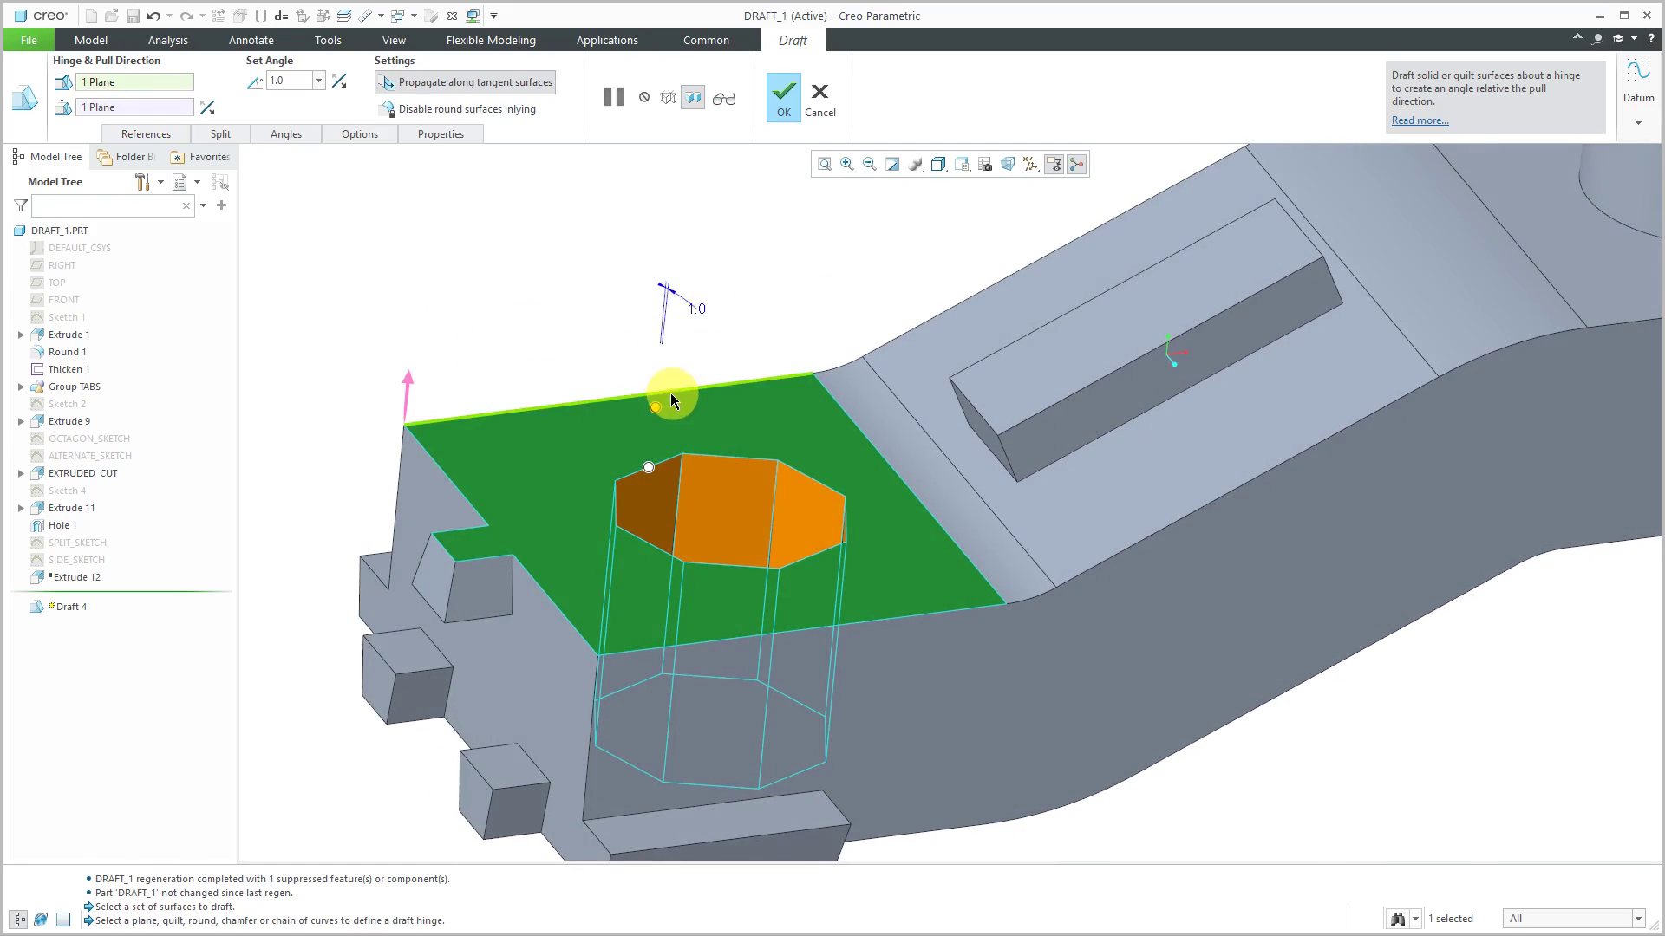
pyautogui.moveTo(656, 407); pyautogui.dragTo(648, 368)
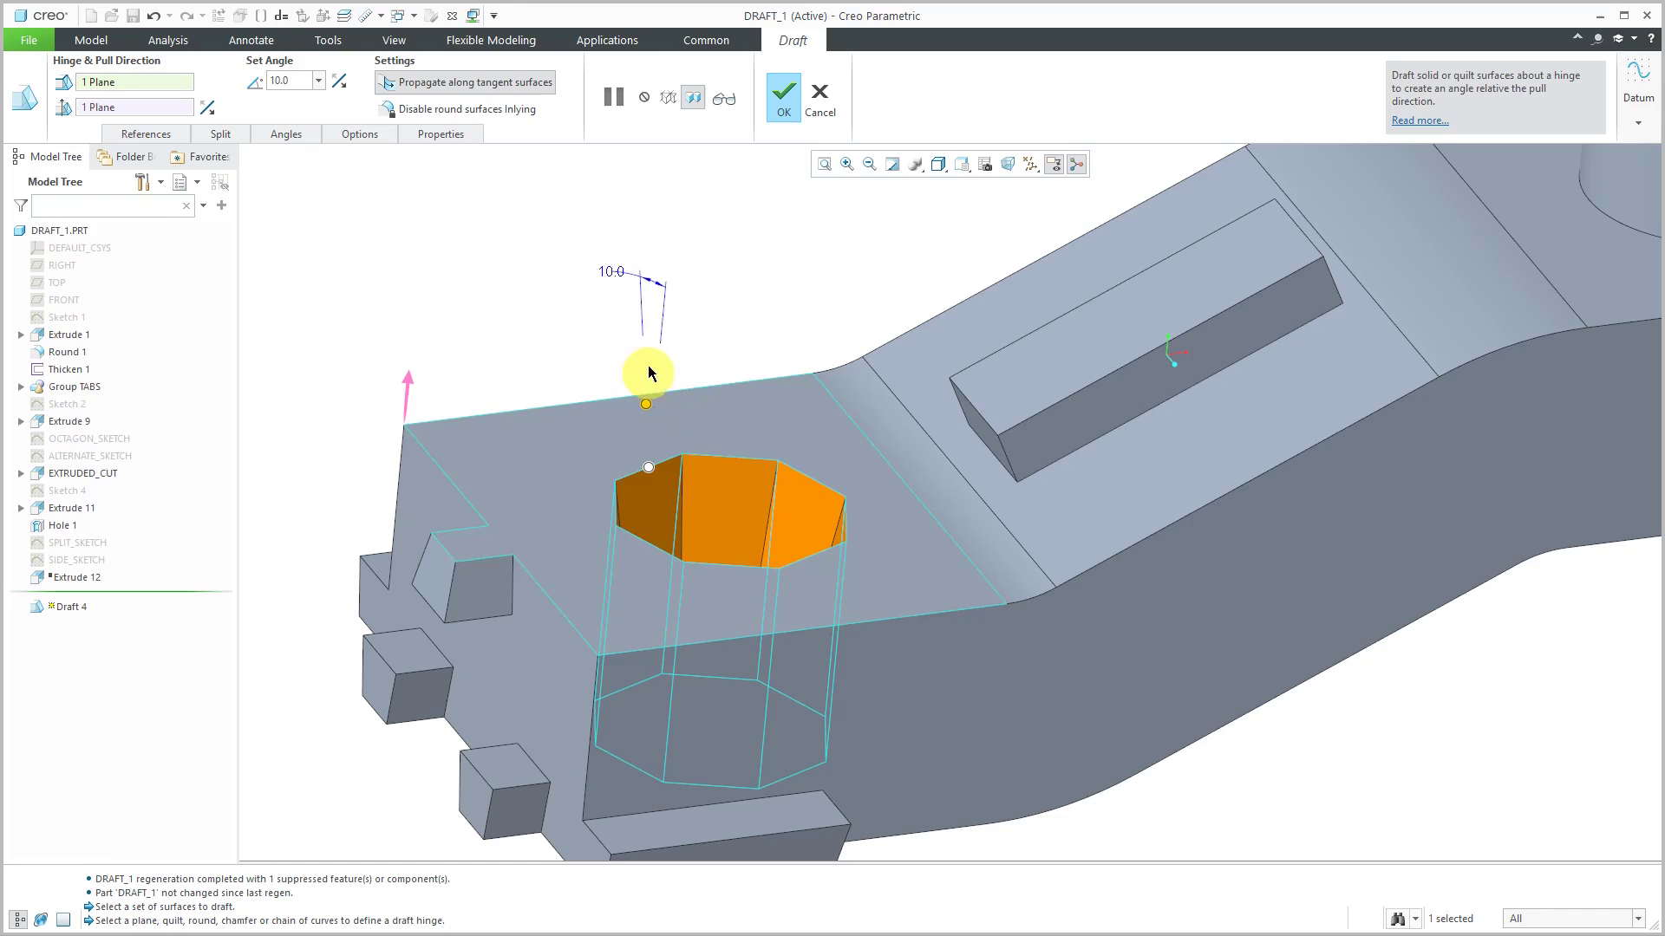
pyautogui.middleClick(588, 340)
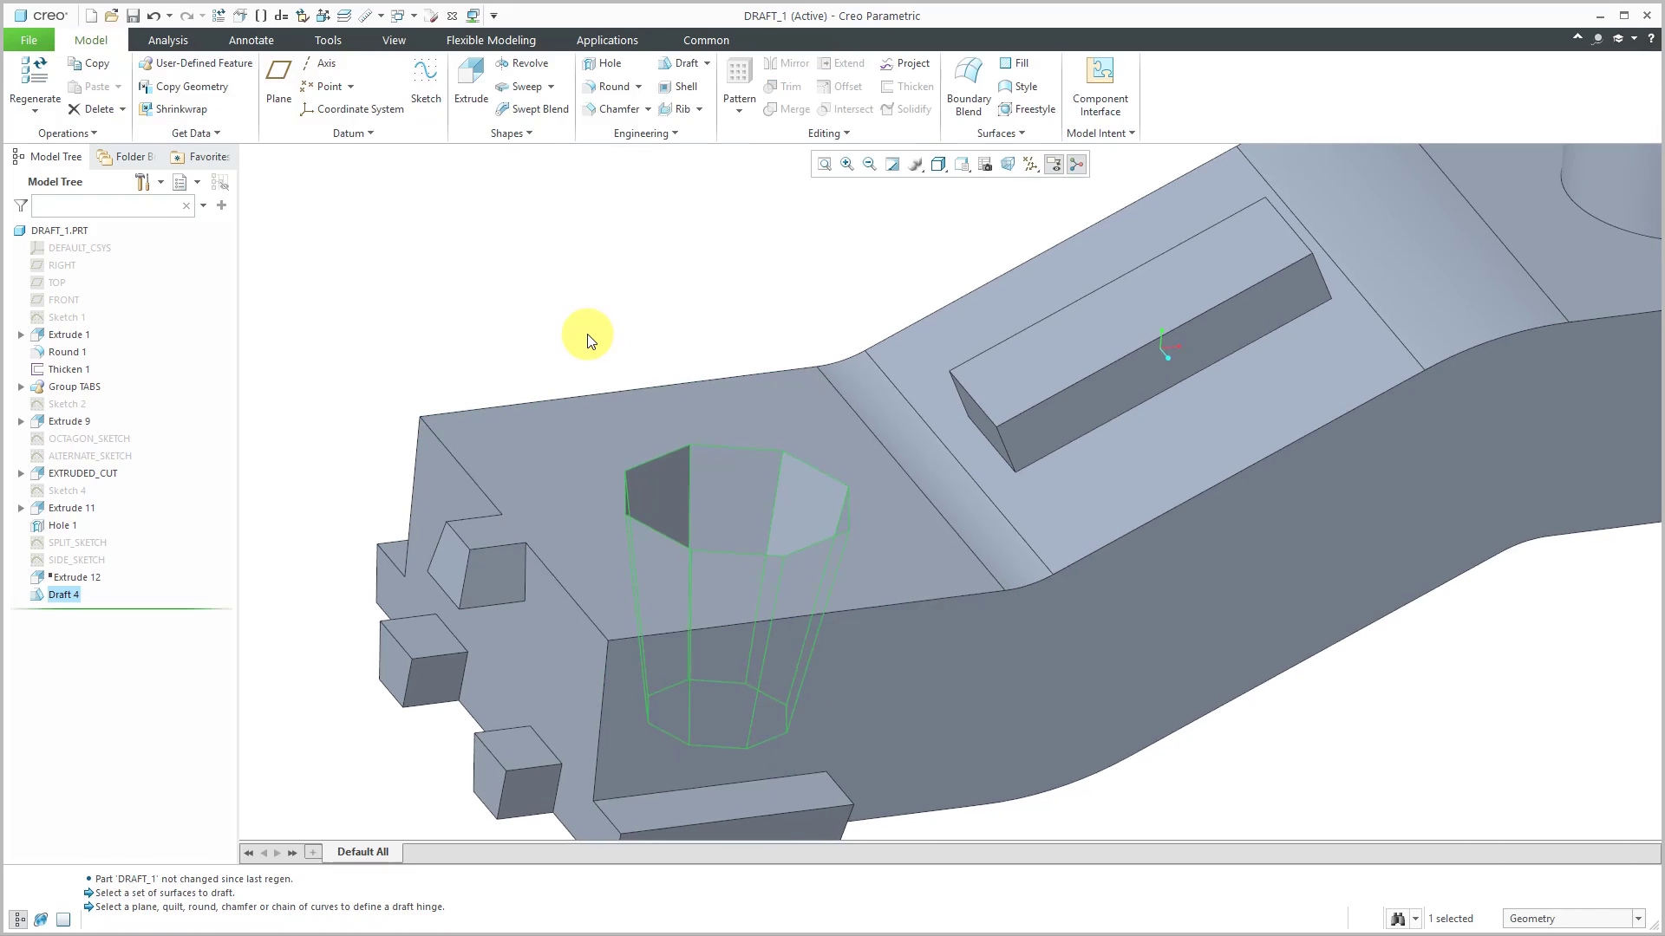
pyautogui.click(673, 321)
pyautogui.moveTo(673, 321); pyautogui.dragTo(632, 372, button='middle')
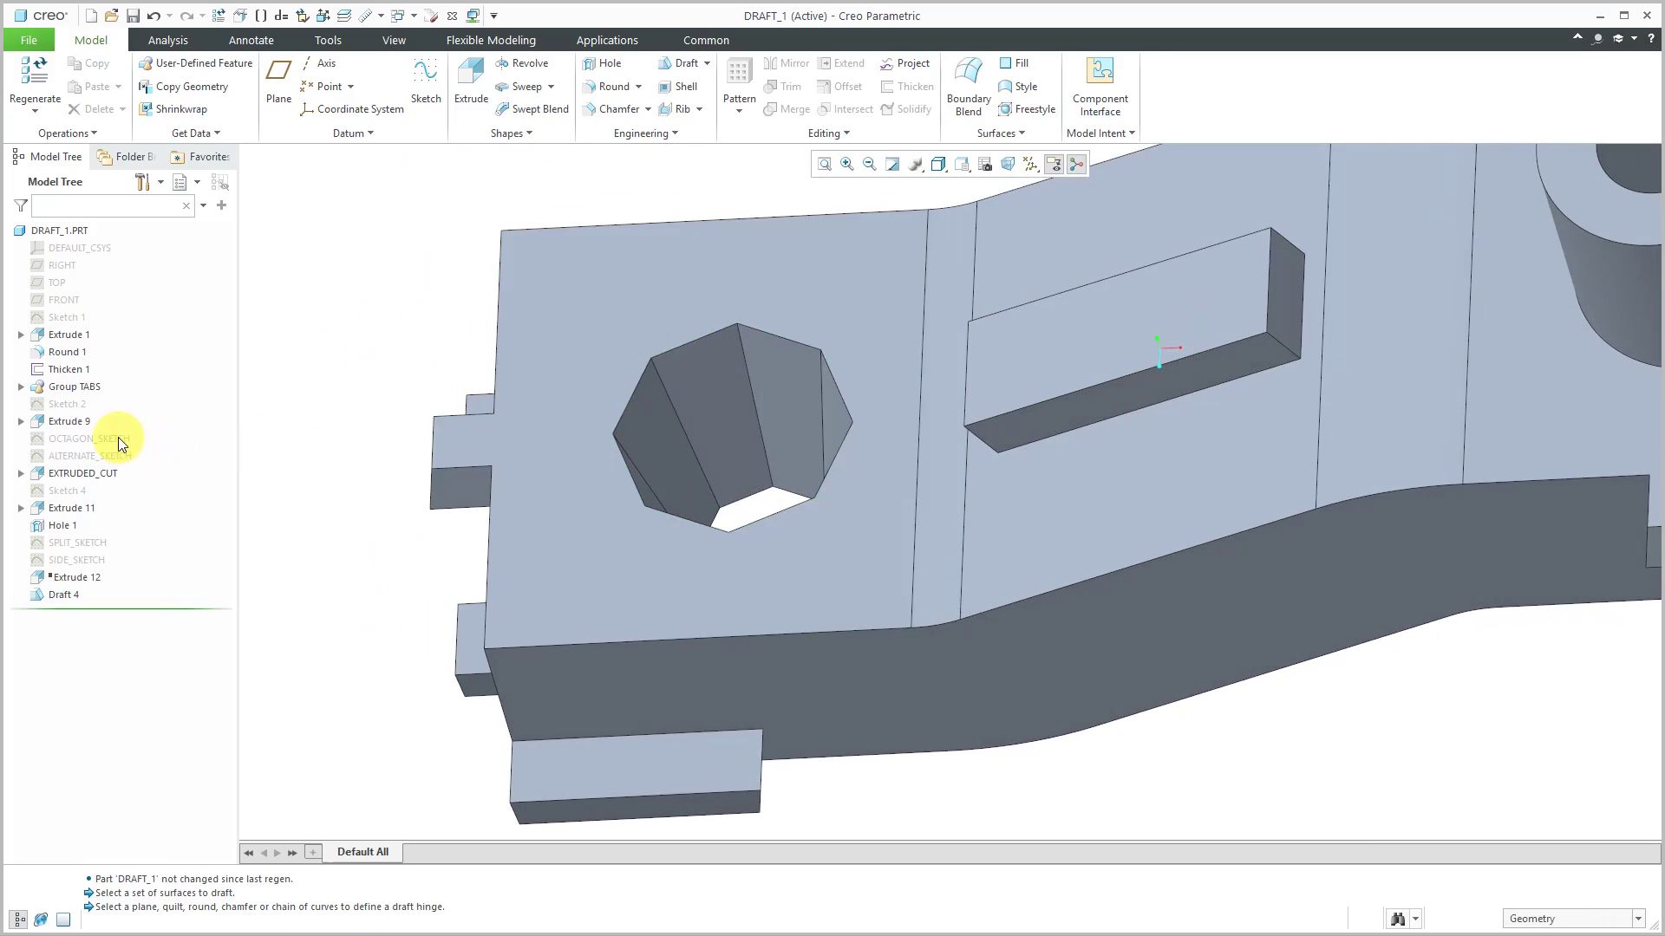
# Step: Redefine OCTAGON_SKETCH, orient the sketch view to 2D, and delete the whole octagon with its dimensions
pyautogui.click(118, 439)
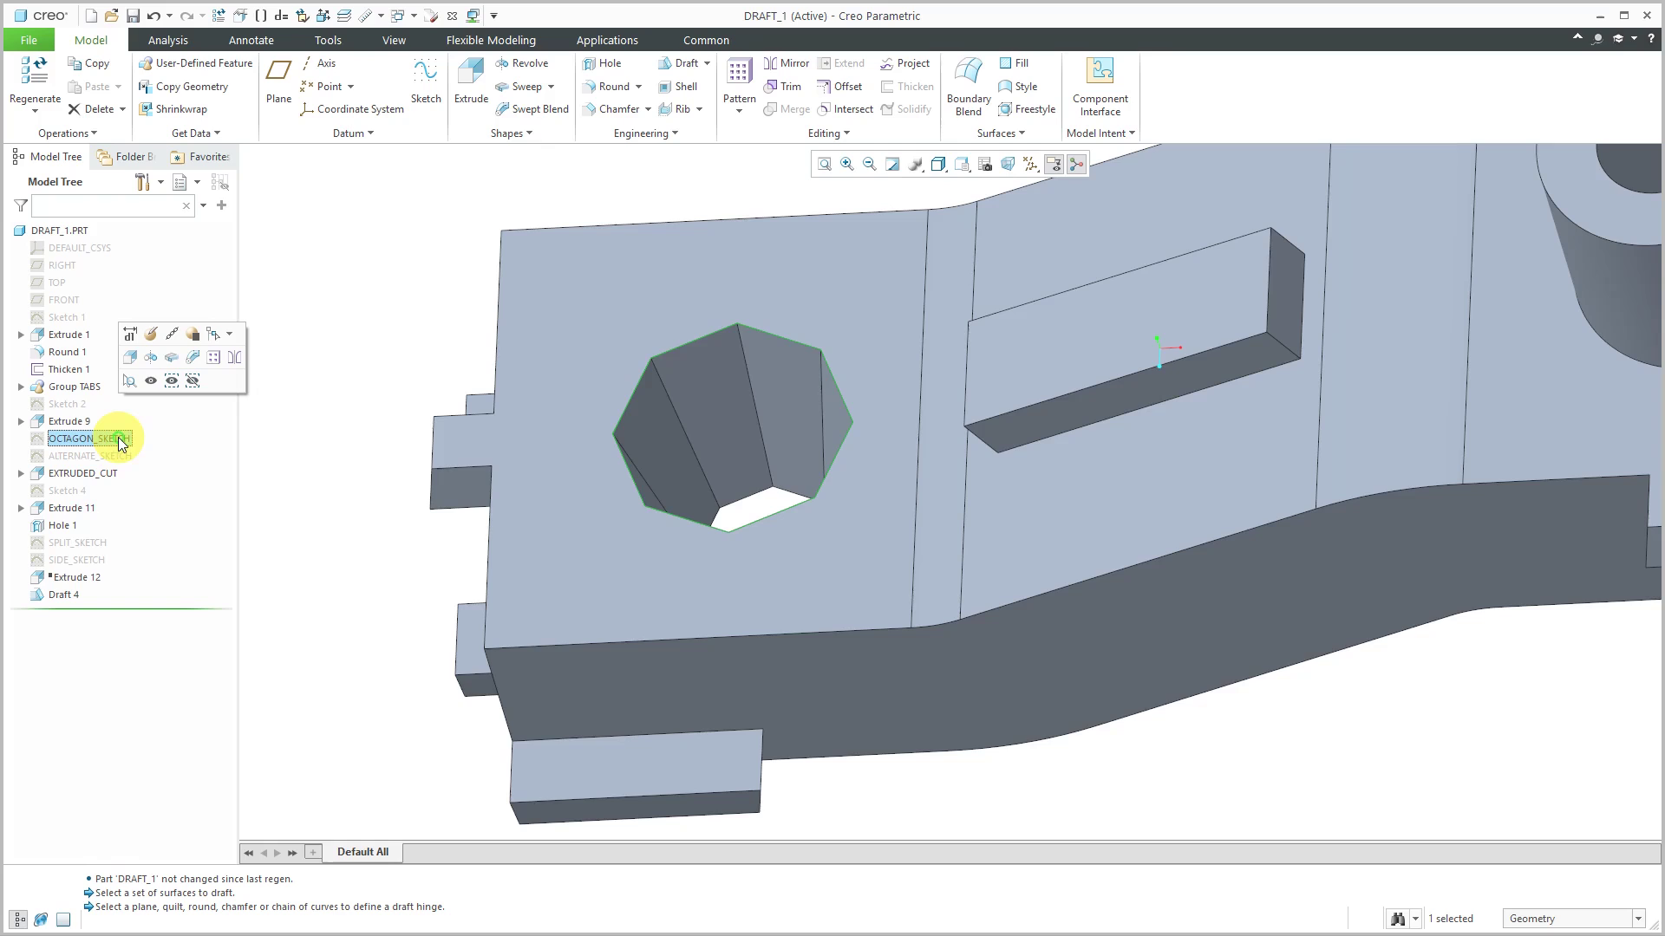
pyautogui.click(155, 336)
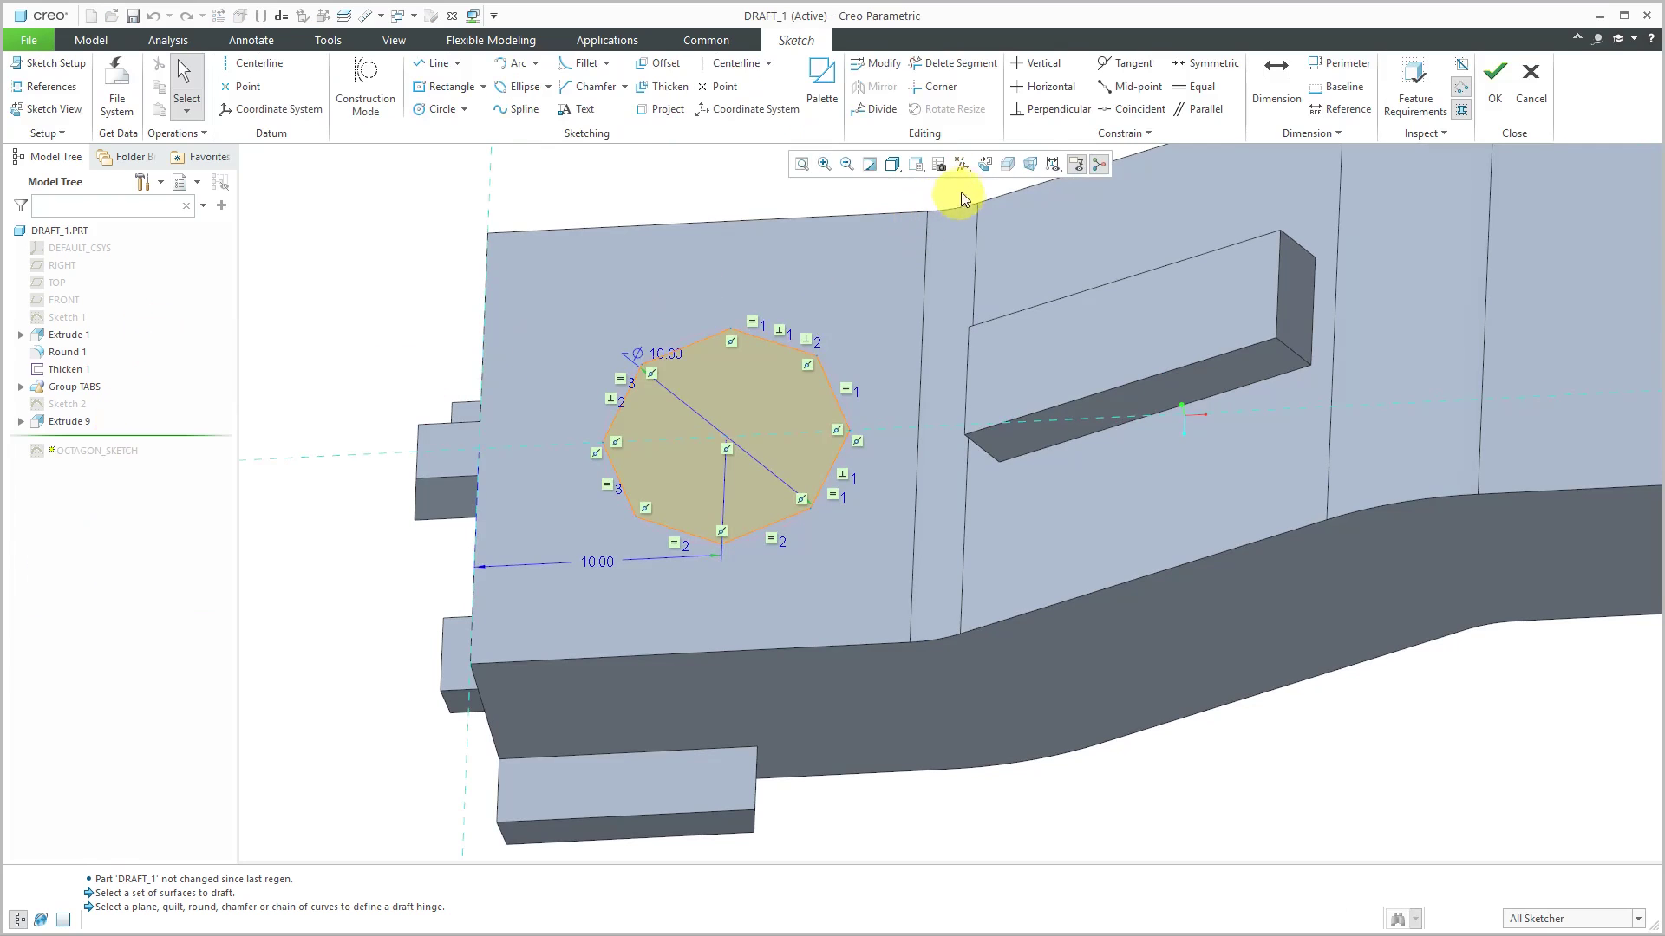
pyautogui.click(983, 163)
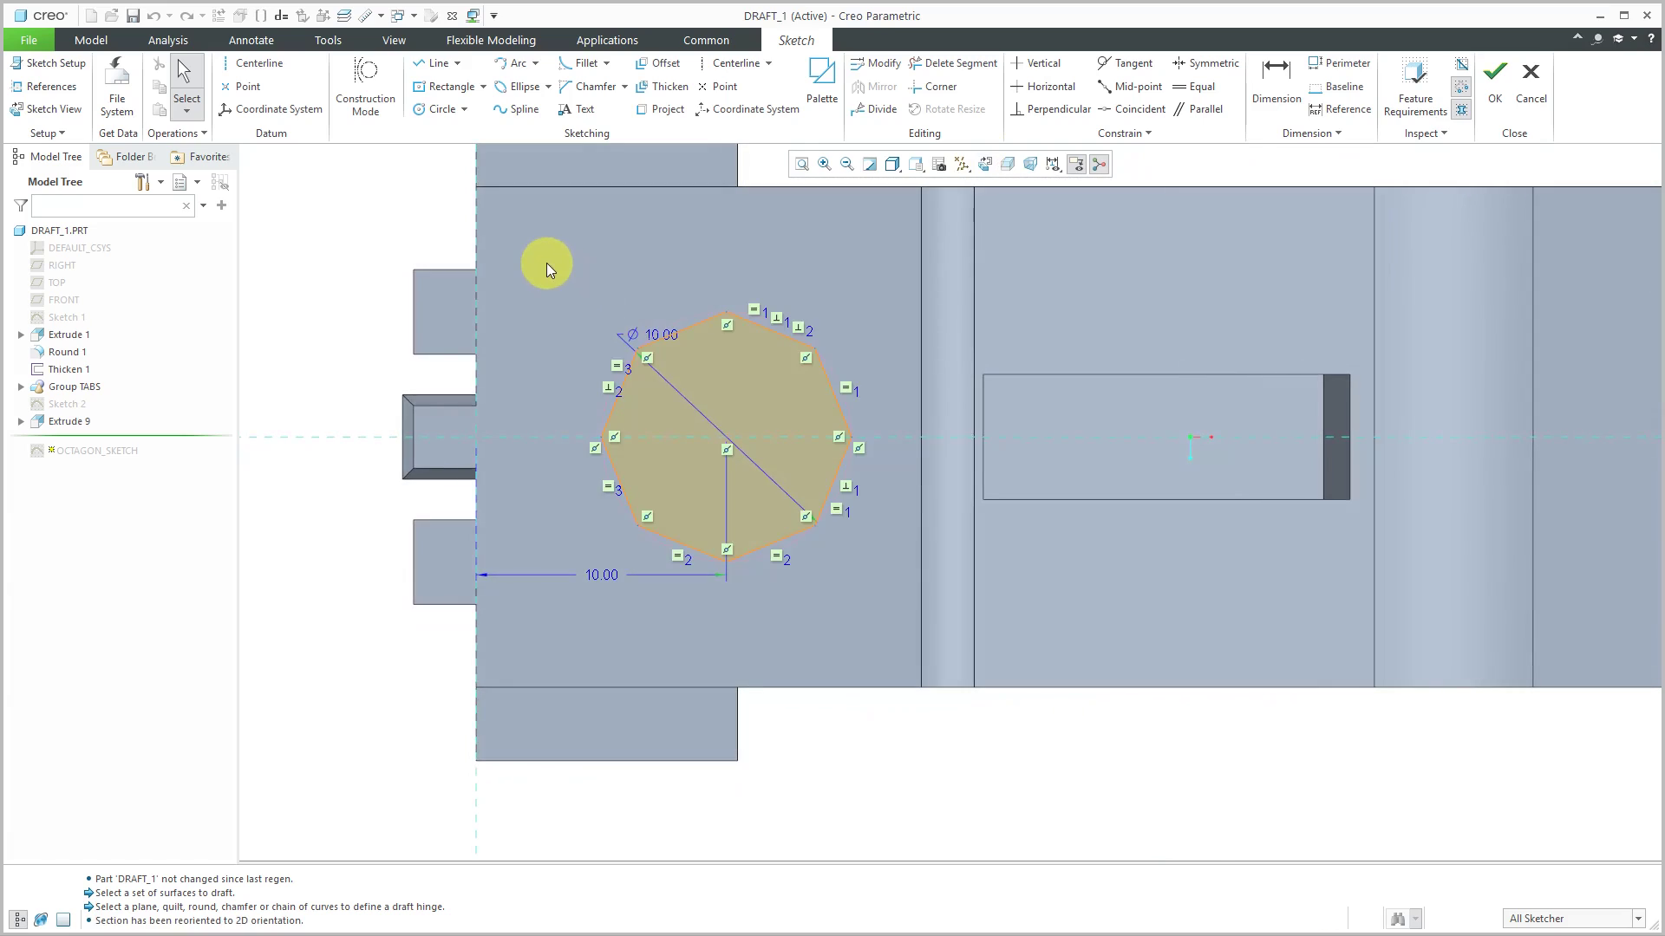
pyautogui.moveTo(546, 263)
pyautogui.mouseDown()
pyautogui.moveTo(765, 566)
pyautogui.moveTo(865, 638)
pyautogui.moveTo(893, 633)
pyautogui.mouseUp()
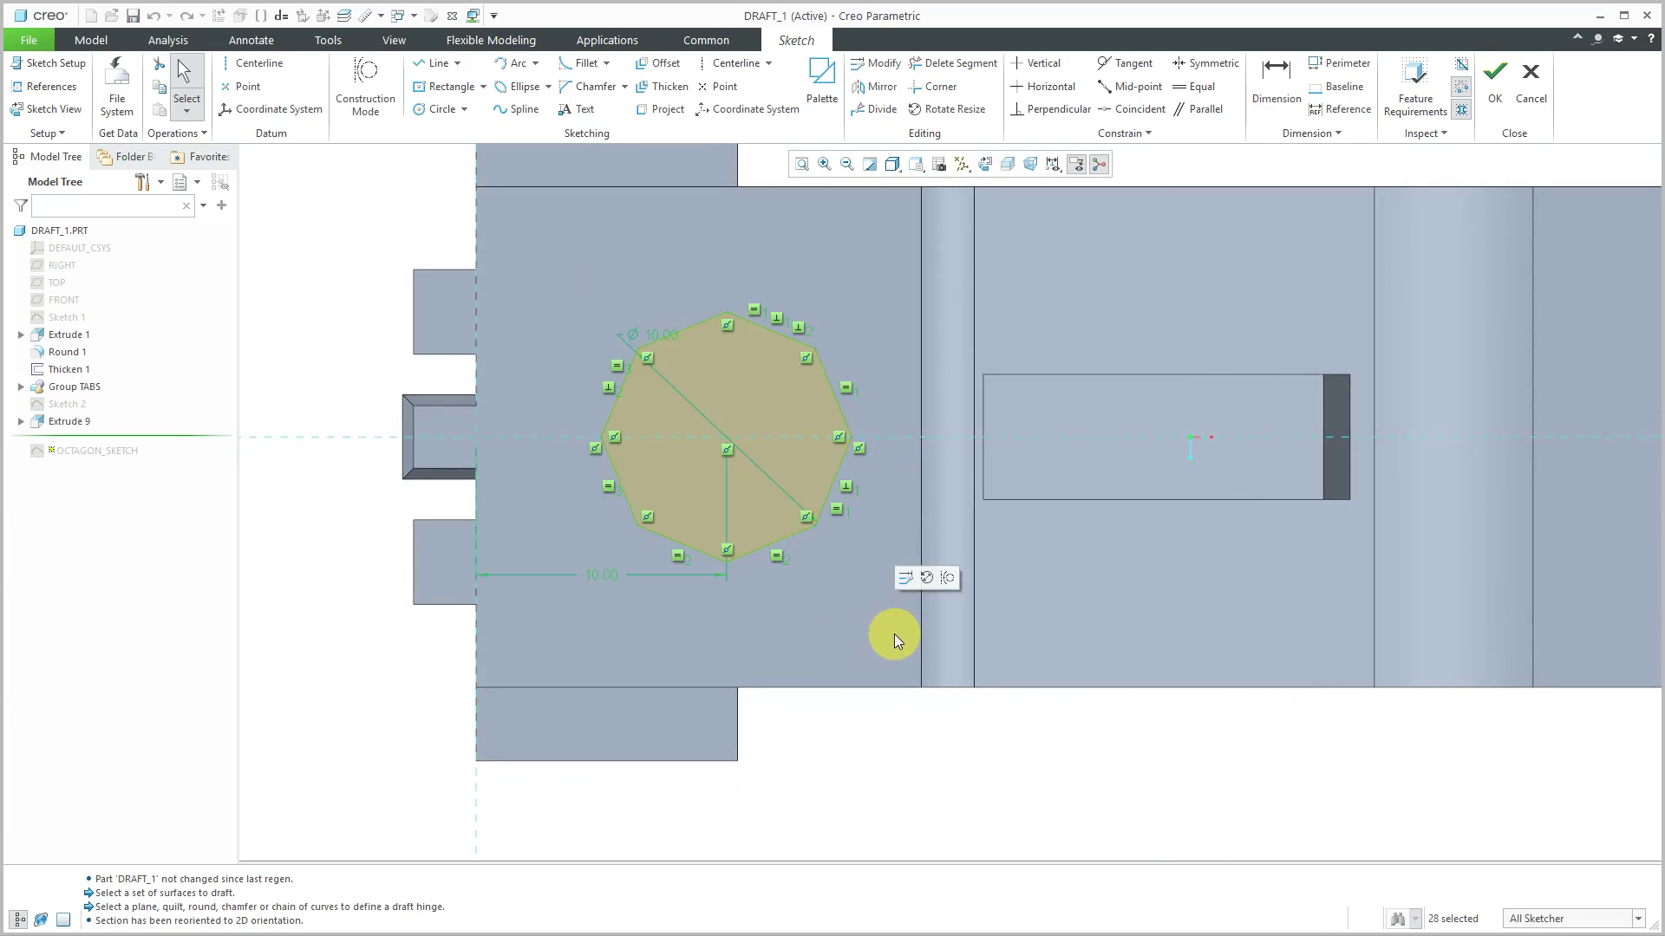
pyautogui.press('Delete')
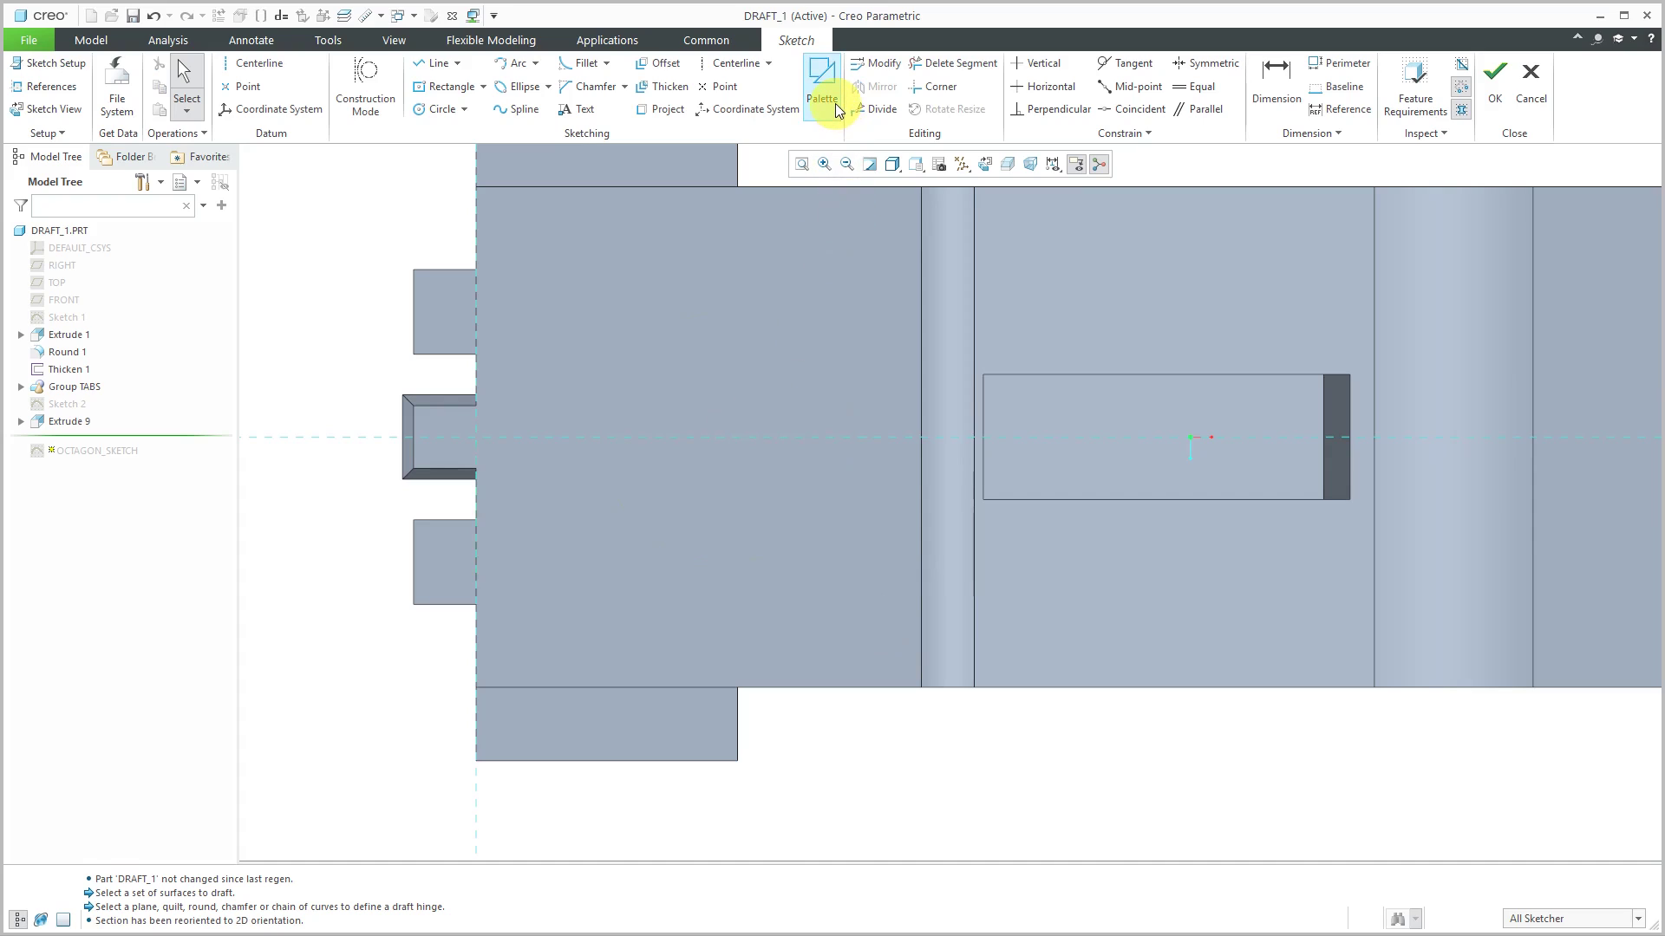
# Step: Sketch a center rectangle about 6.6 wide and 10.6 high on the horizontal reference, about 5.3 from the vertical reference, and finish the sketch
pyautogui.click(451, 87)
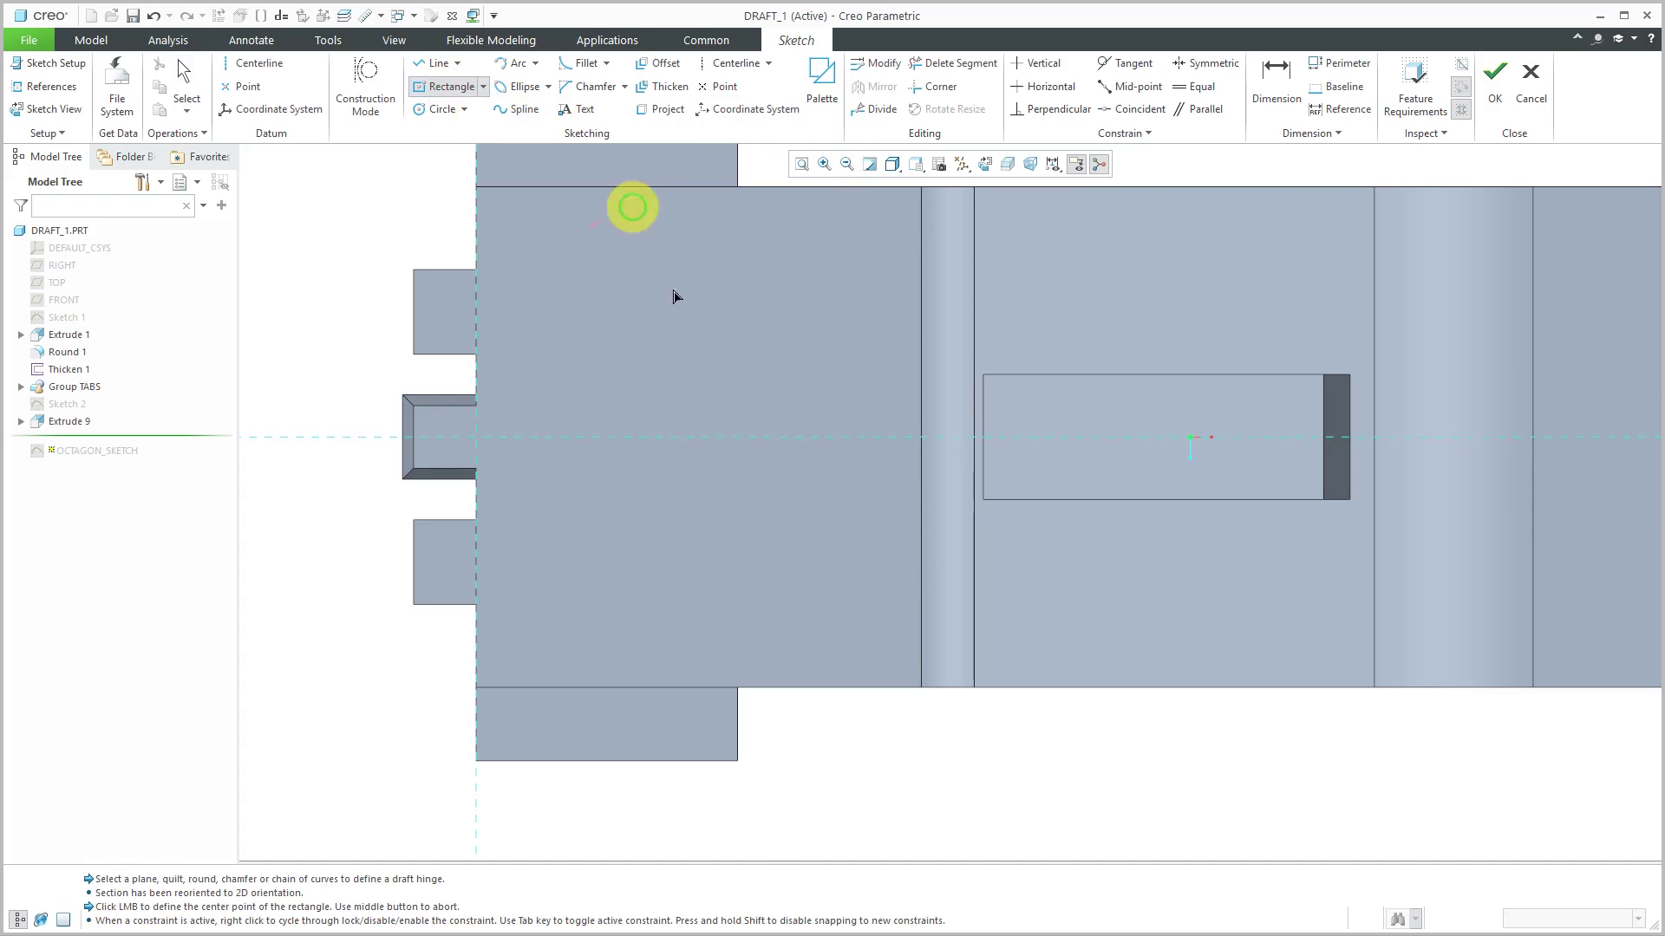
pyautogui.click(692, 441)
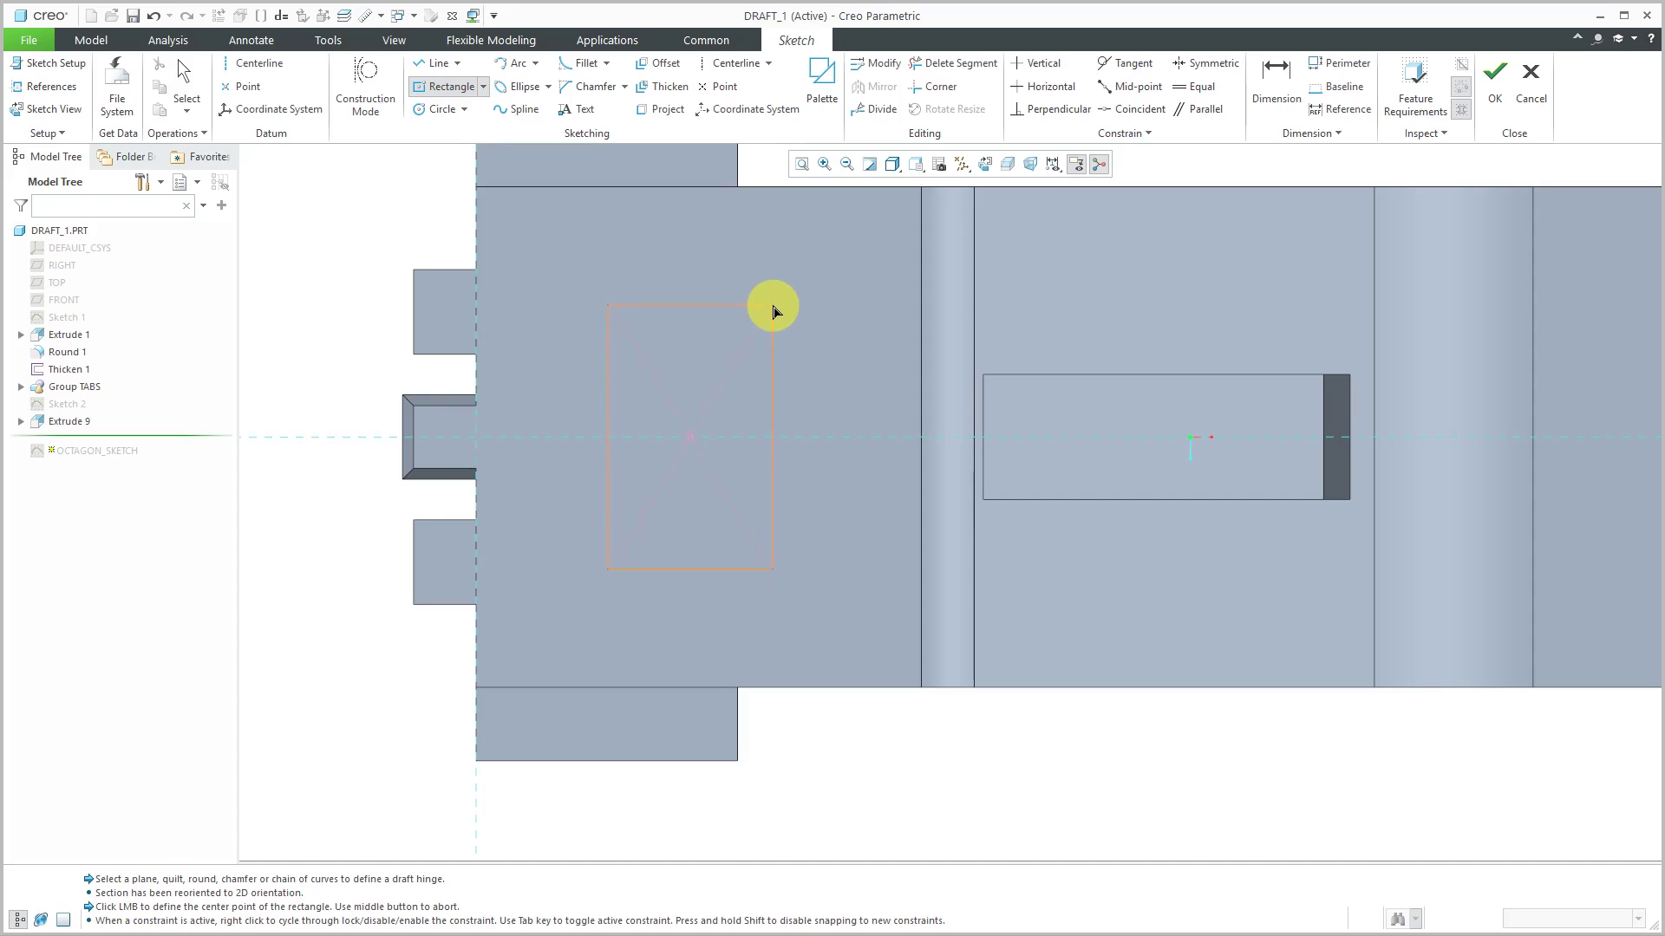
pyautogui.click(772, 307)
pyautogui.middleClick(347, 305)
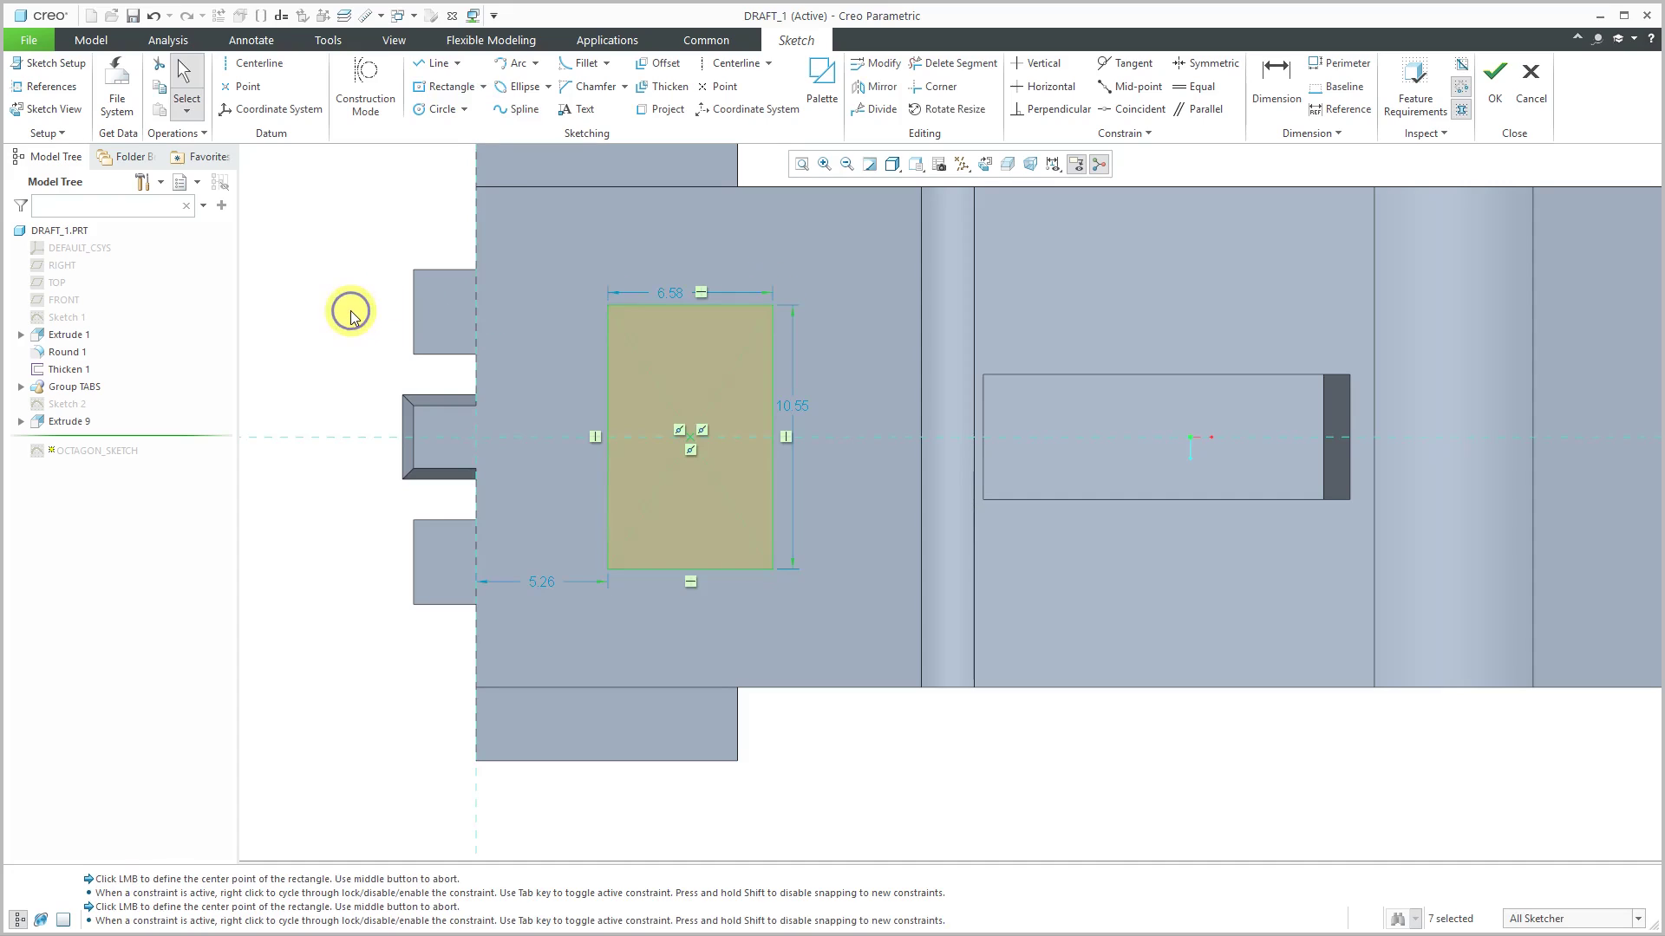
pyautogui.rightClick(350, 311)
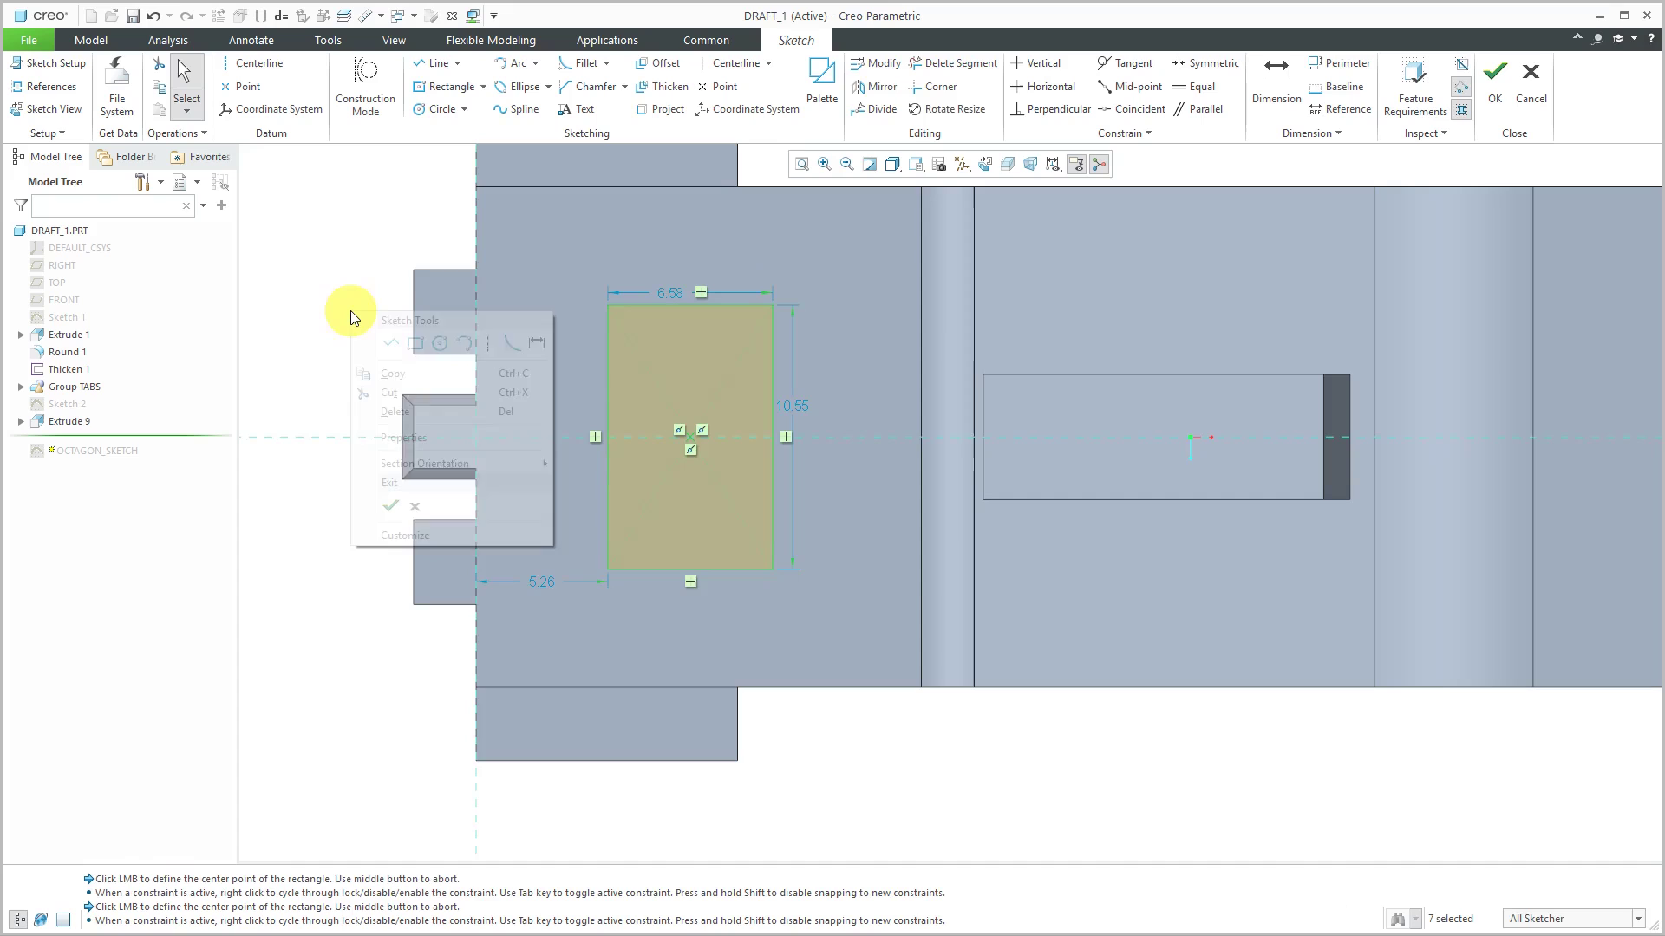
pyautogui.click(391, 507)
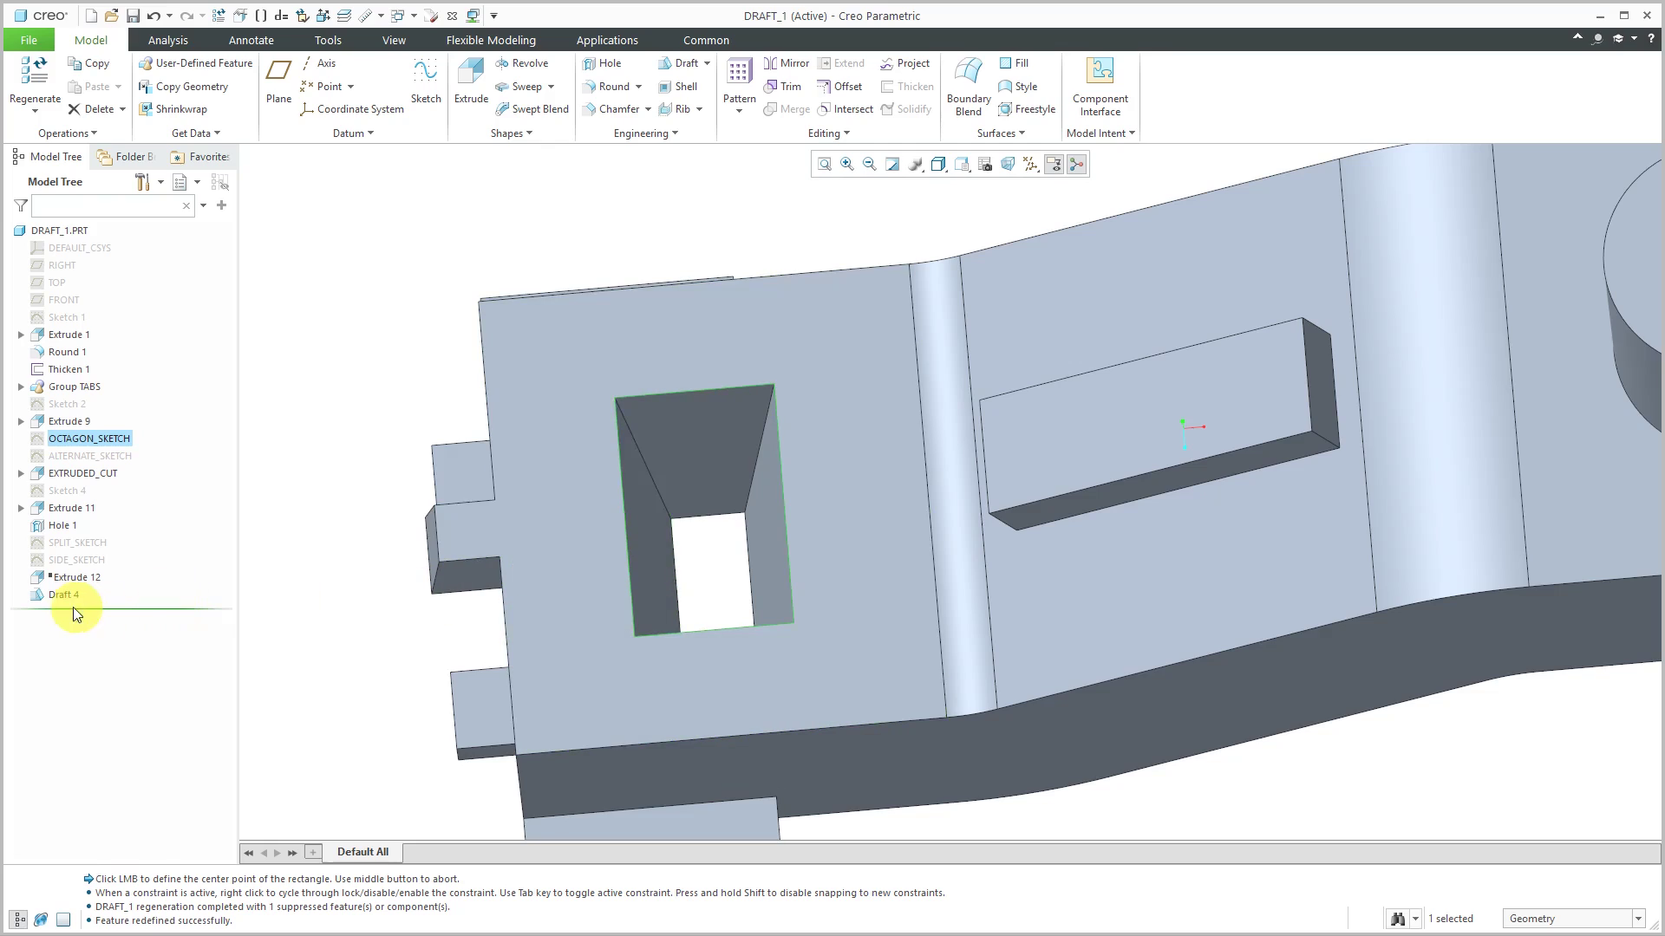
# Step: Open Draft 4 for redefinition and inspect its draft surface references
pyautogui.click(70, 595)
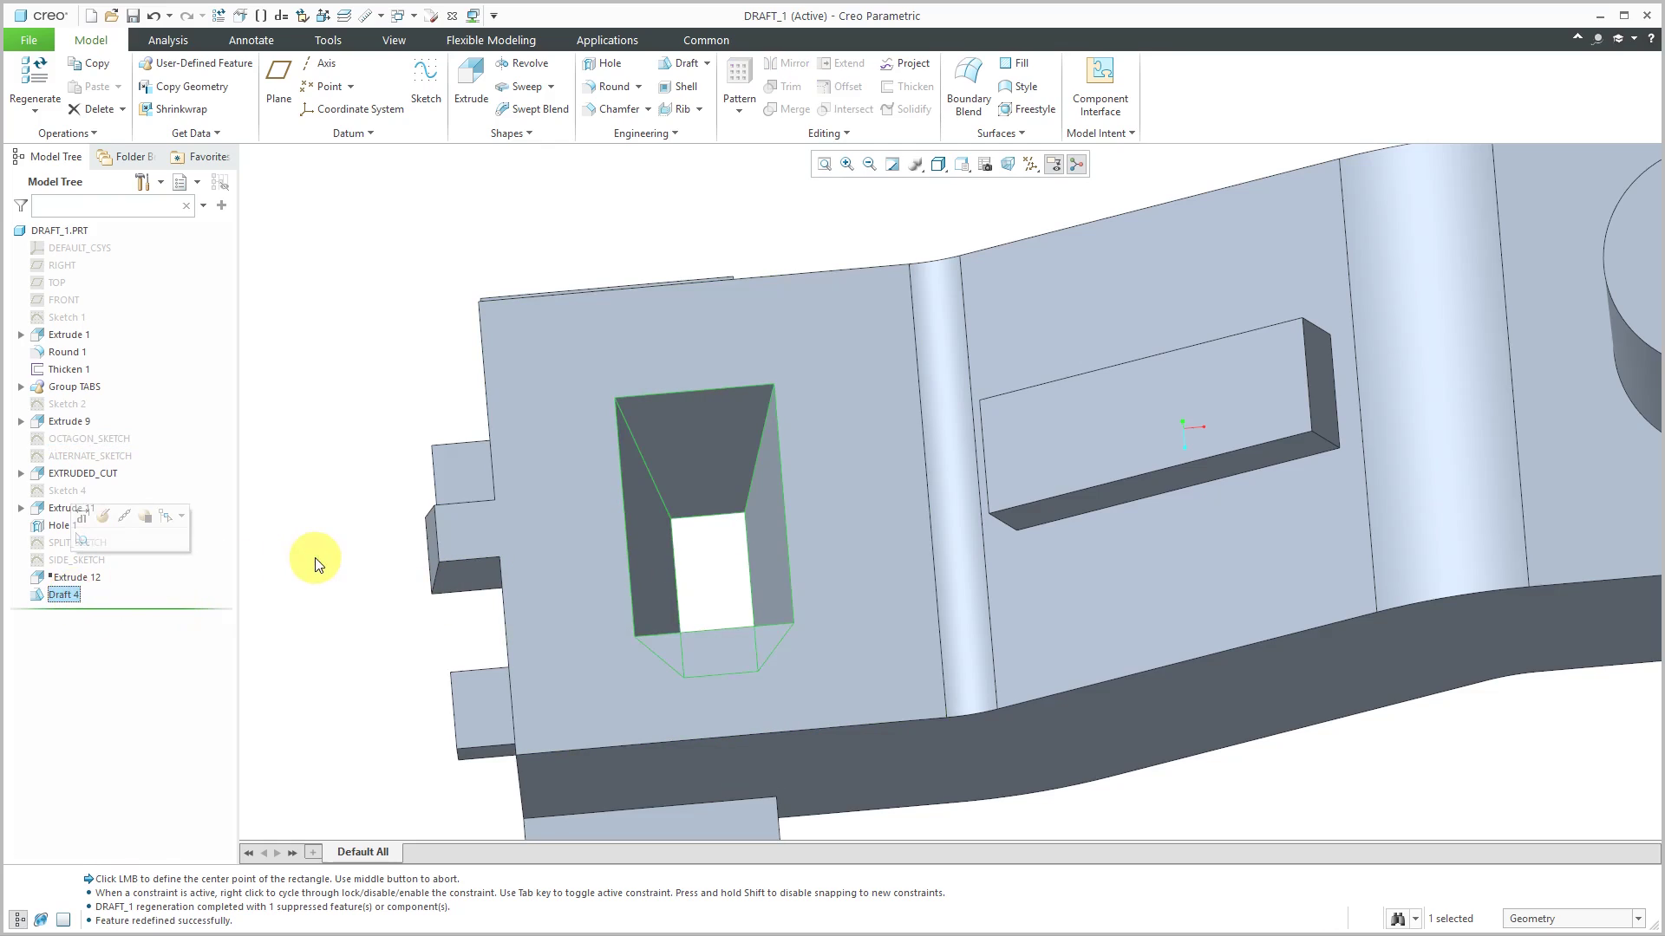
pyautogui.rightClick(74, 596)
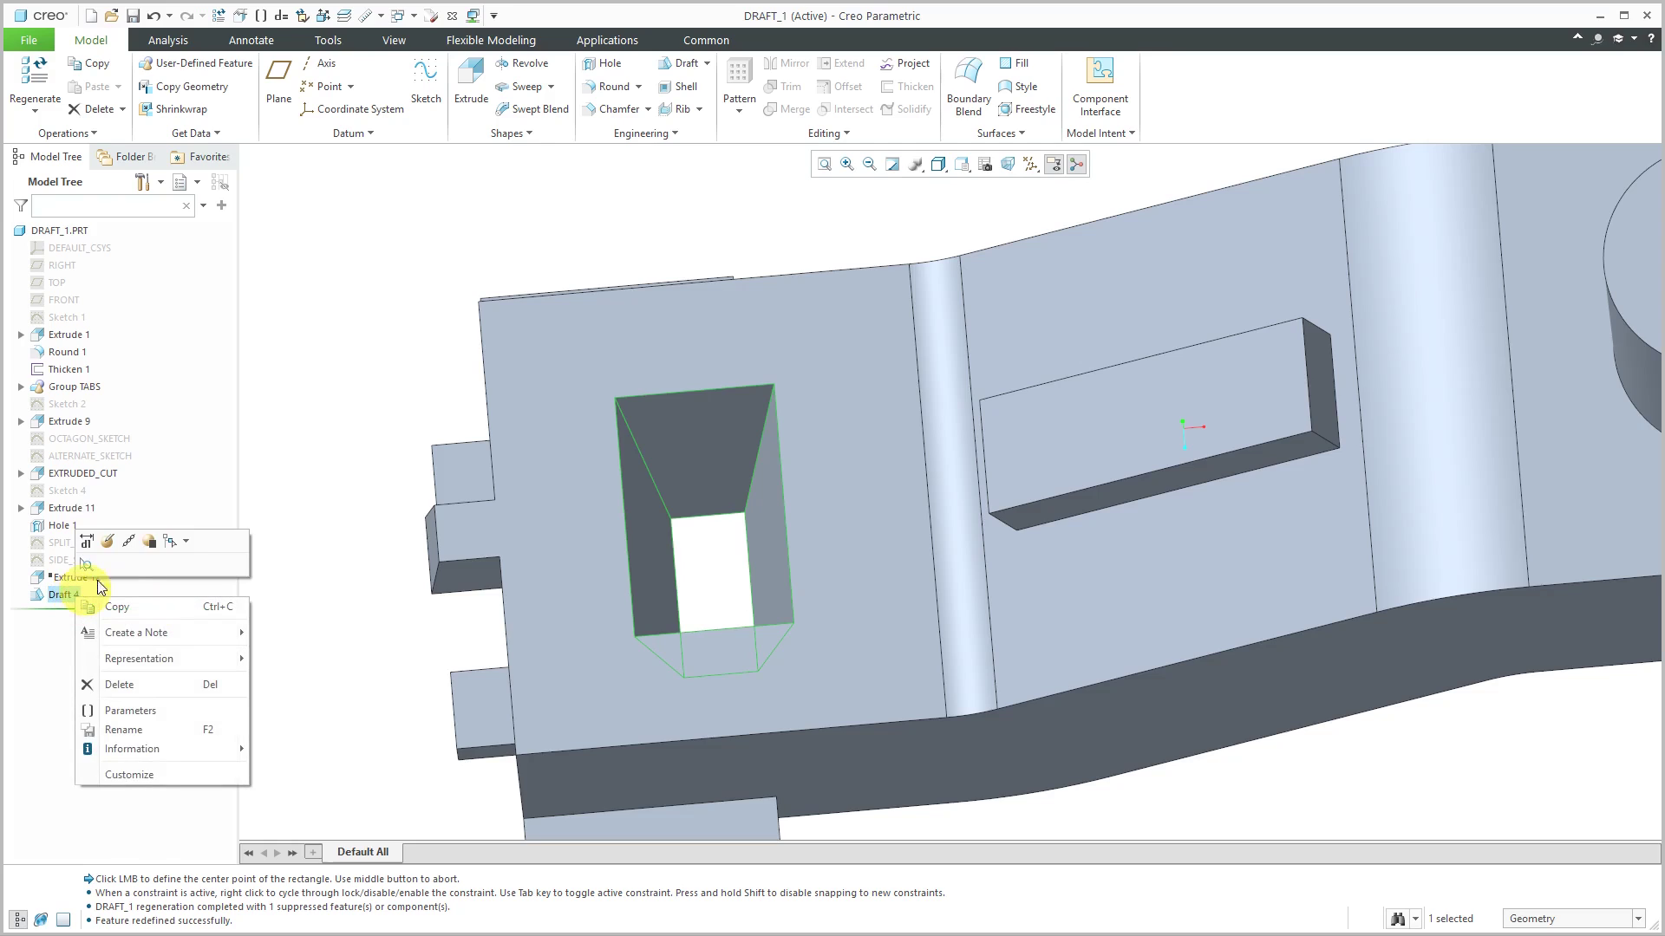
pyautogui.click(108, 541)
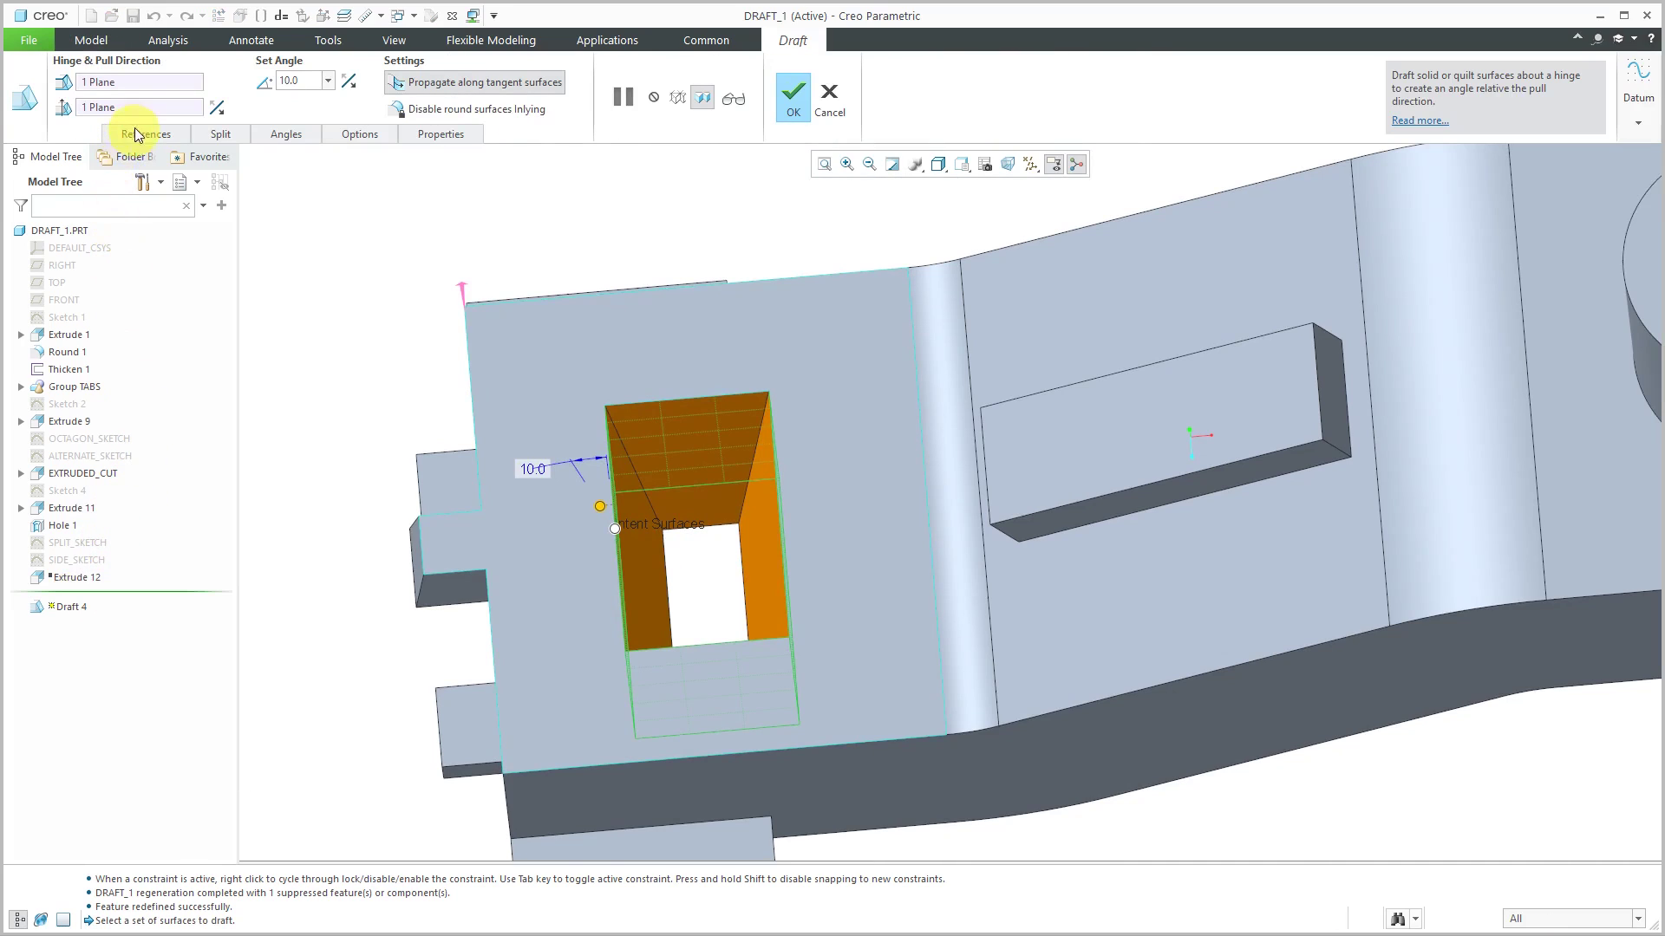
pyautogui.click(139, 133)
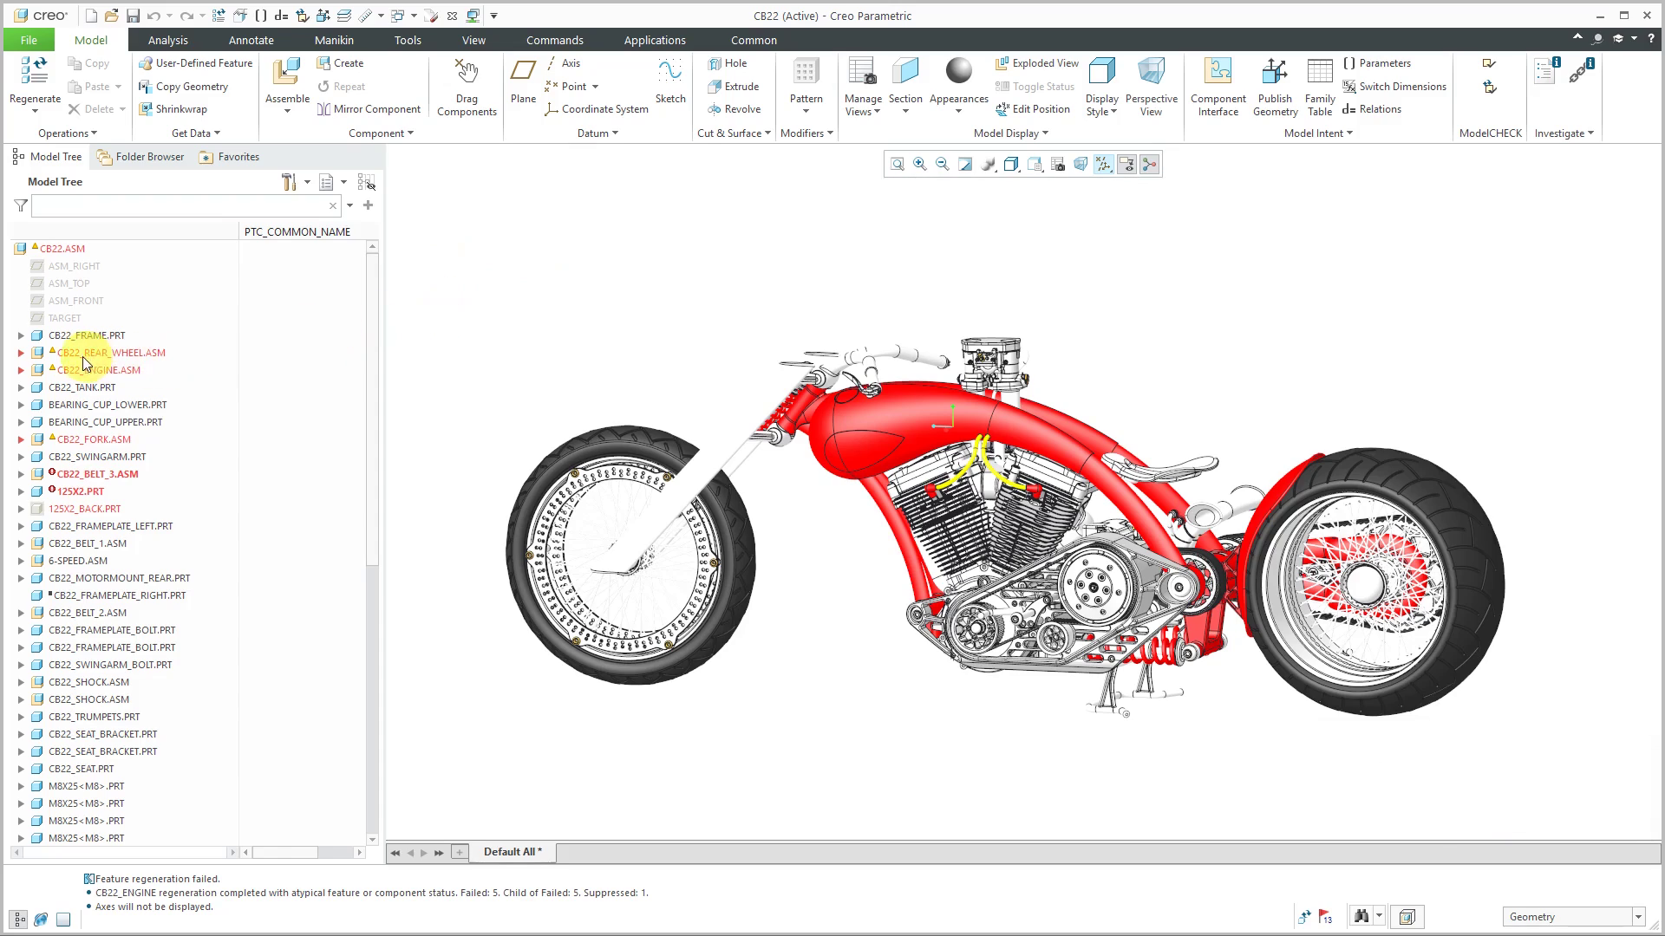
# Step: Expand CB22_REAR_WHEEL.ASM and CB22_ENGINE.ASM in CB22.ASM, hide the extra model tree columns, and examine the failed components
pyautogui.click(21, 353)
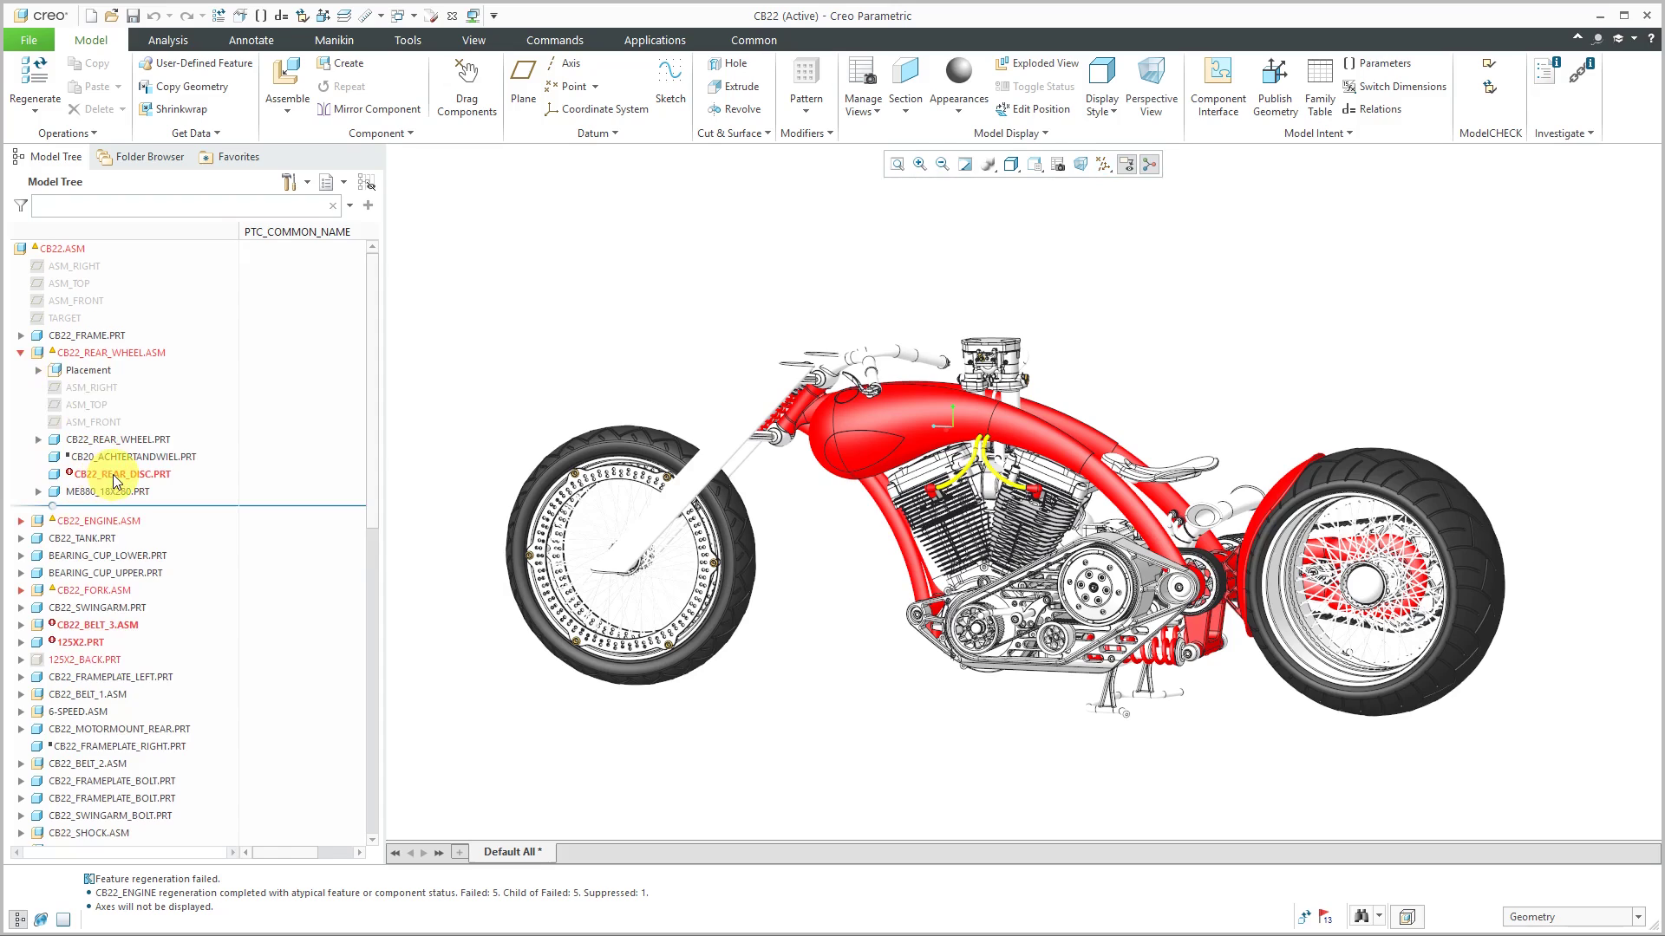
pyautogui.click(367, 181)
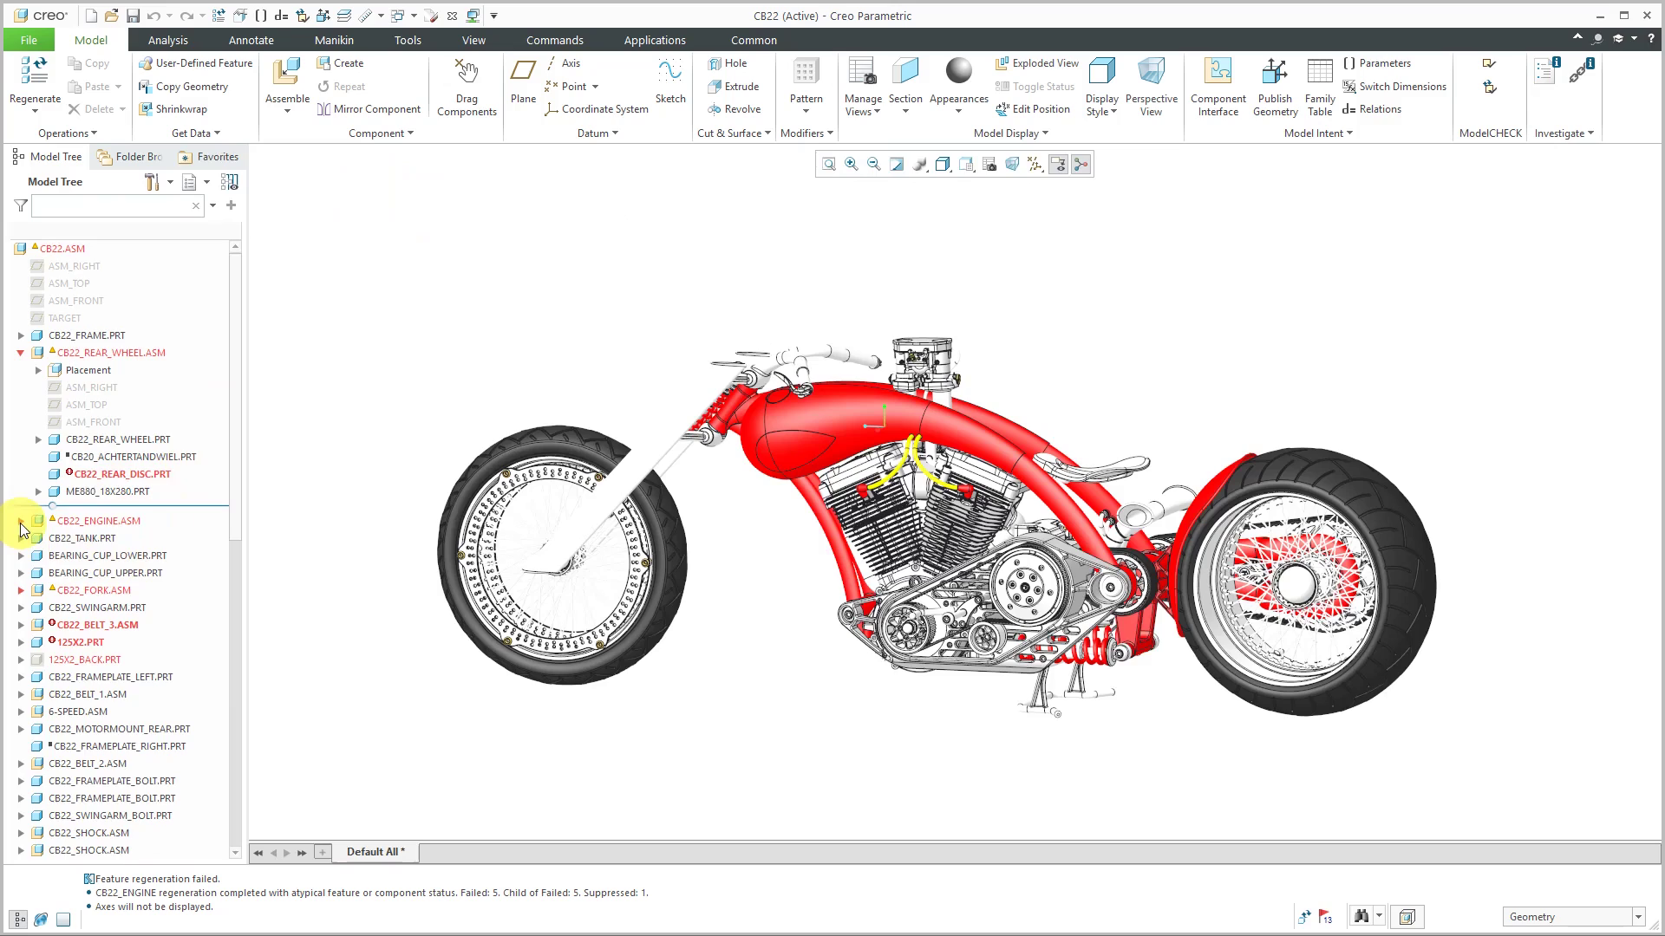
pyautogui.click(21, 521)
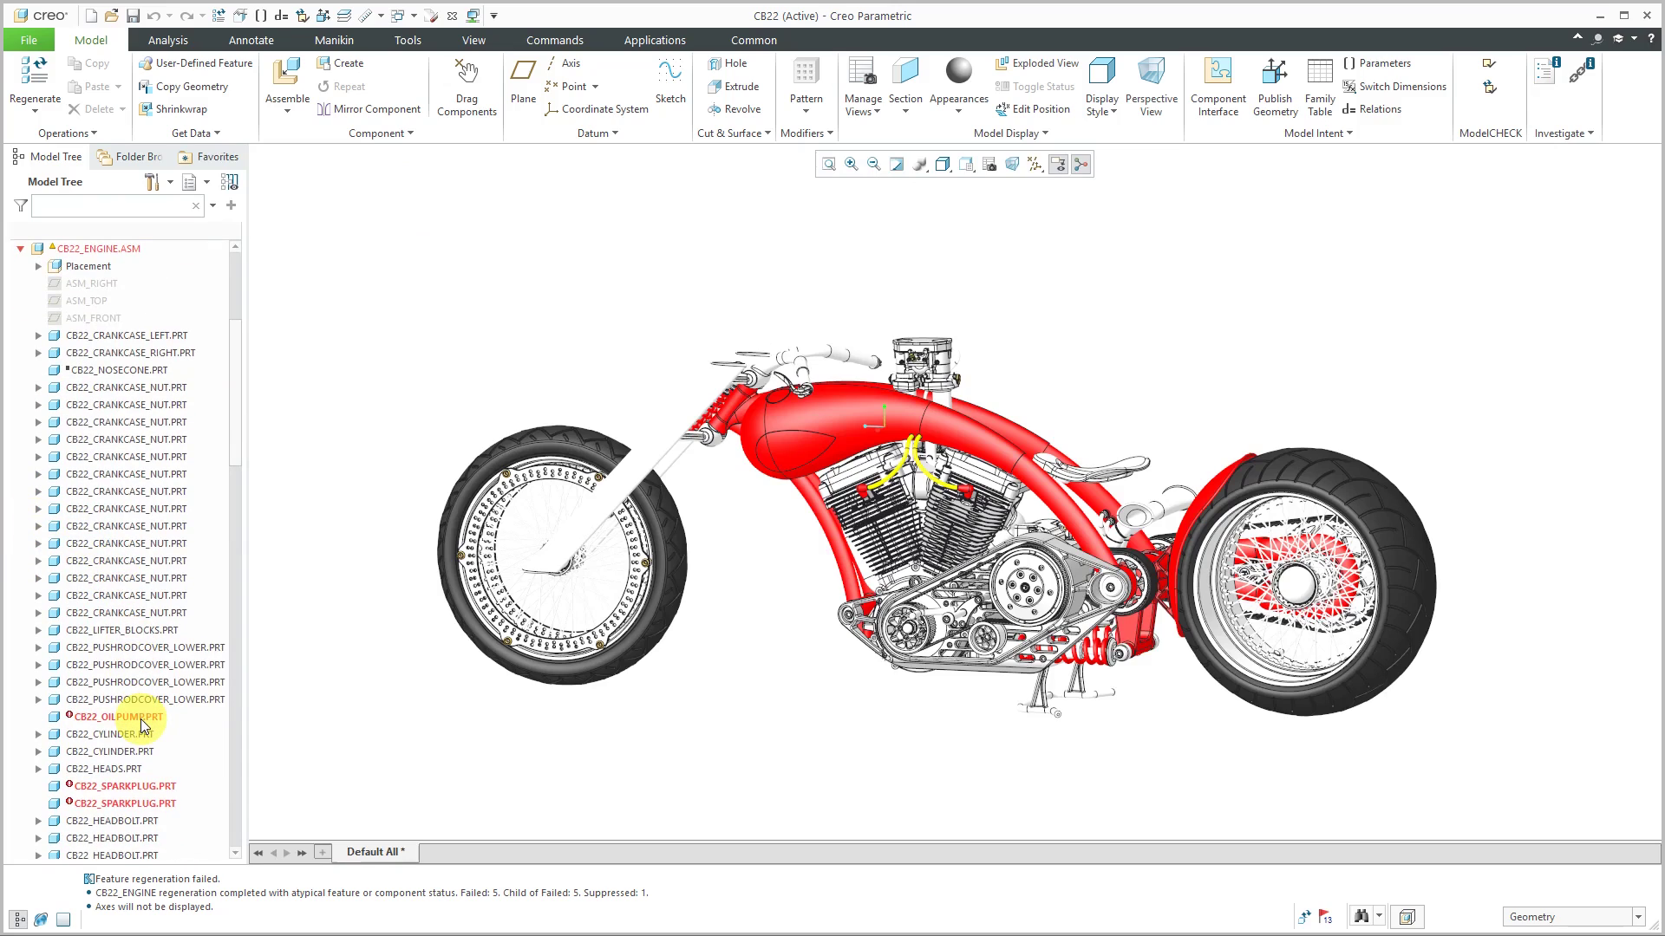
pyautogui.scroll(-5, 143, 726)
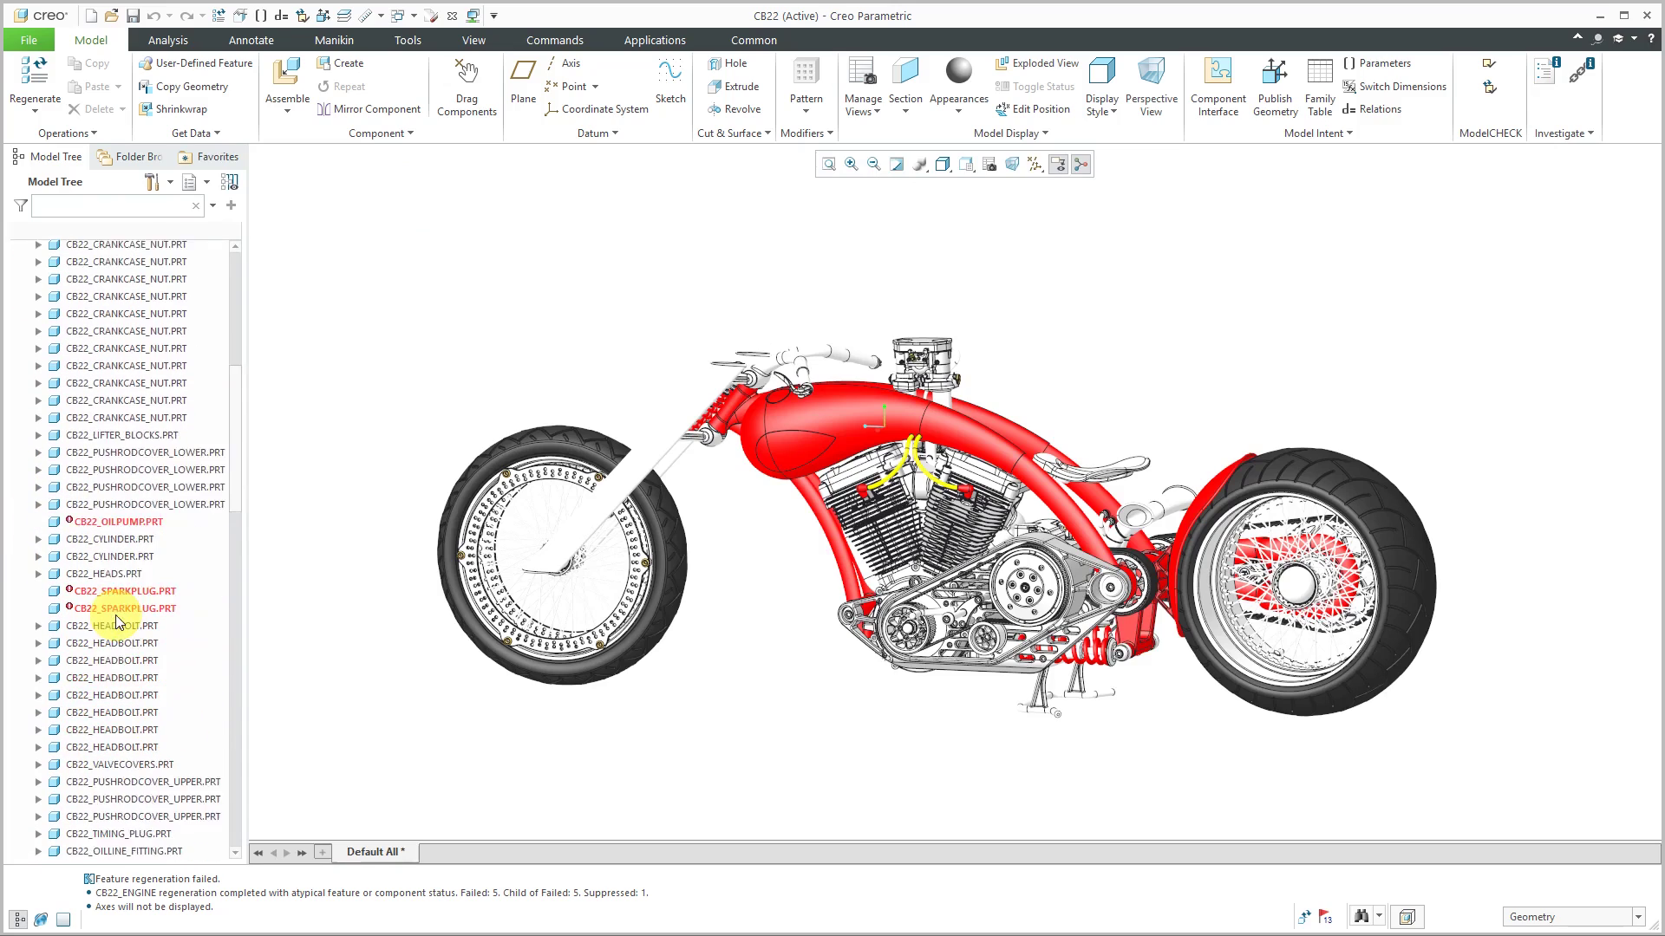
pyautogui.scroll(-4, 119, 621)
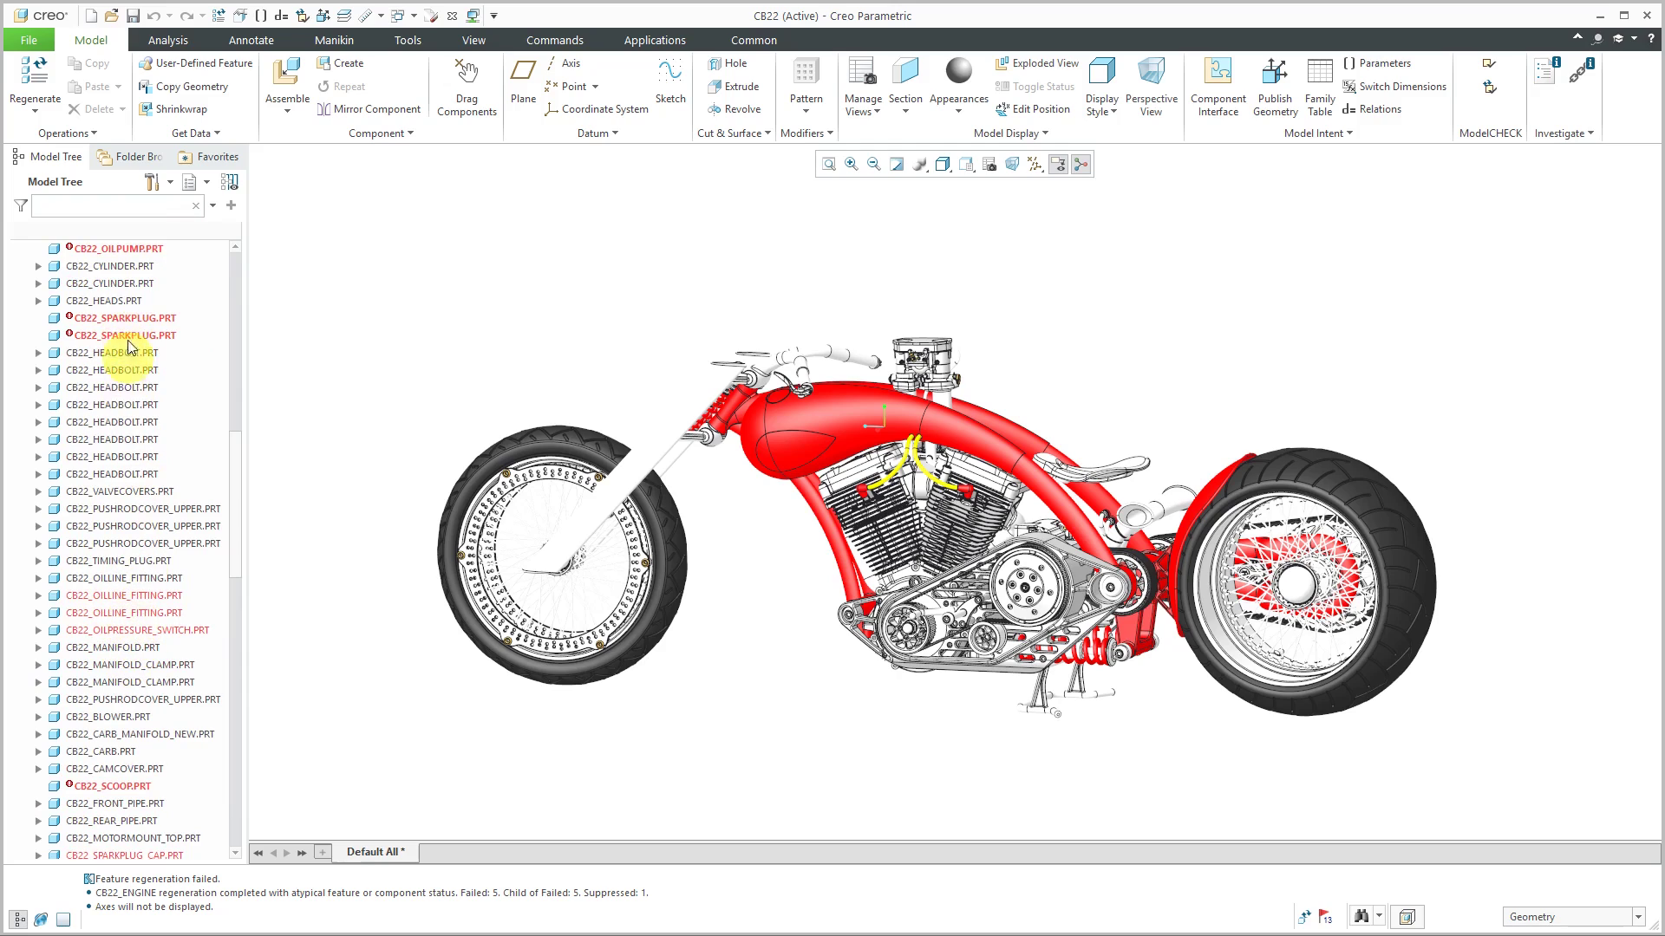
pyautogui.scroll(-2, 120, 687)
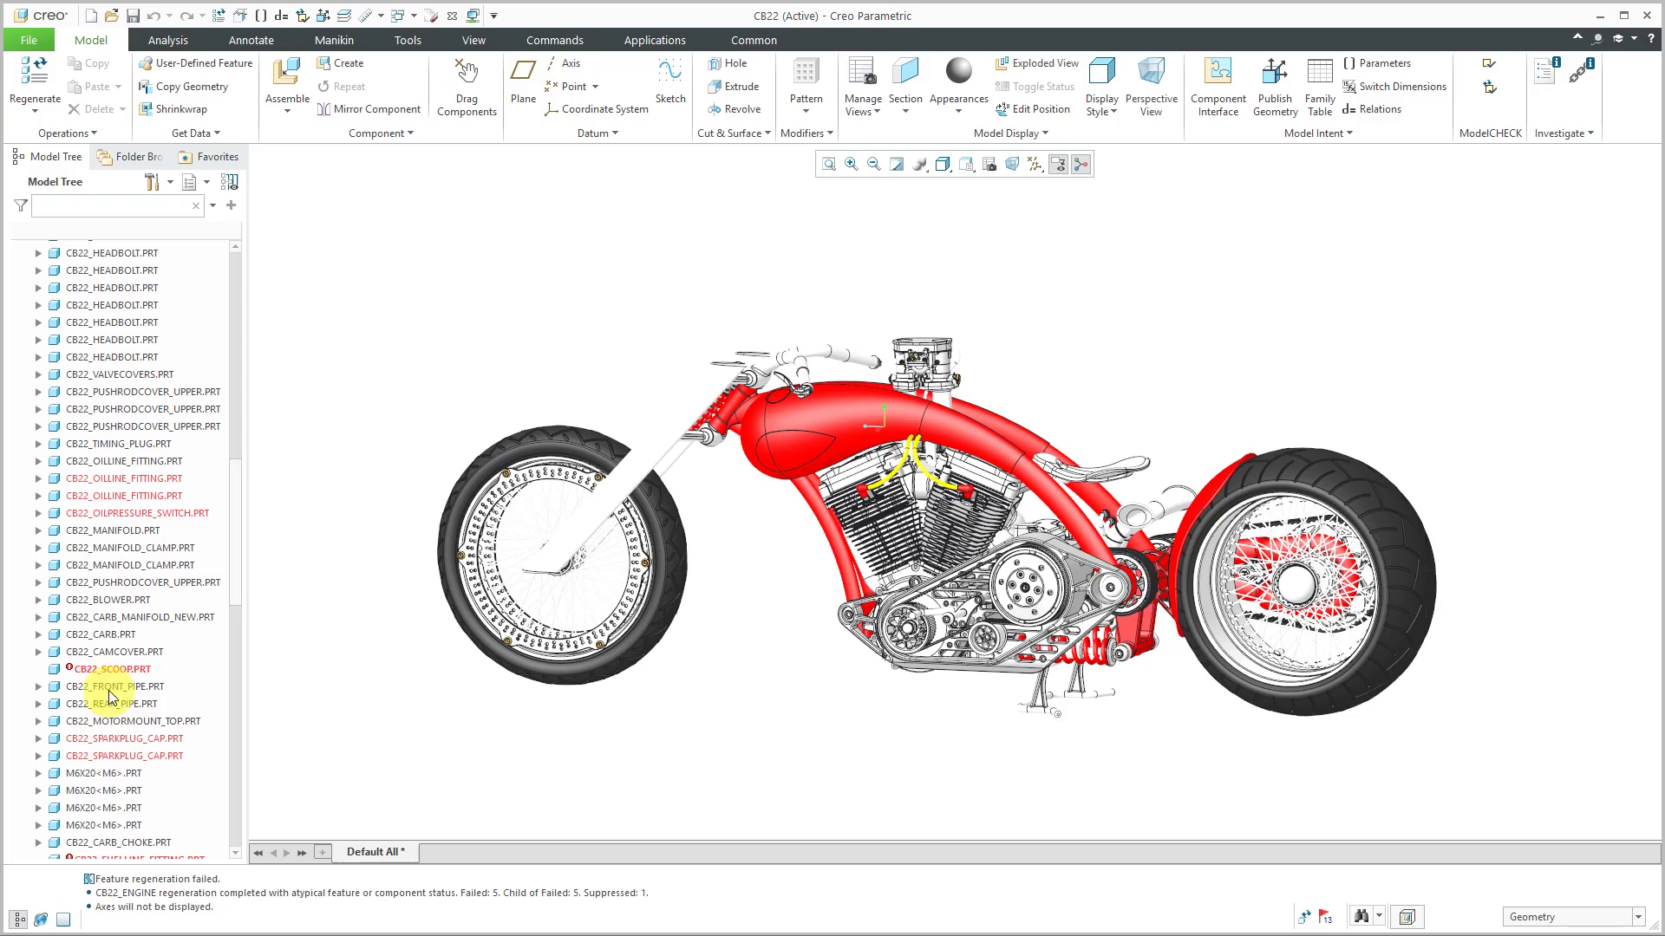
pyautogui.scroll(-3, 116, 680)
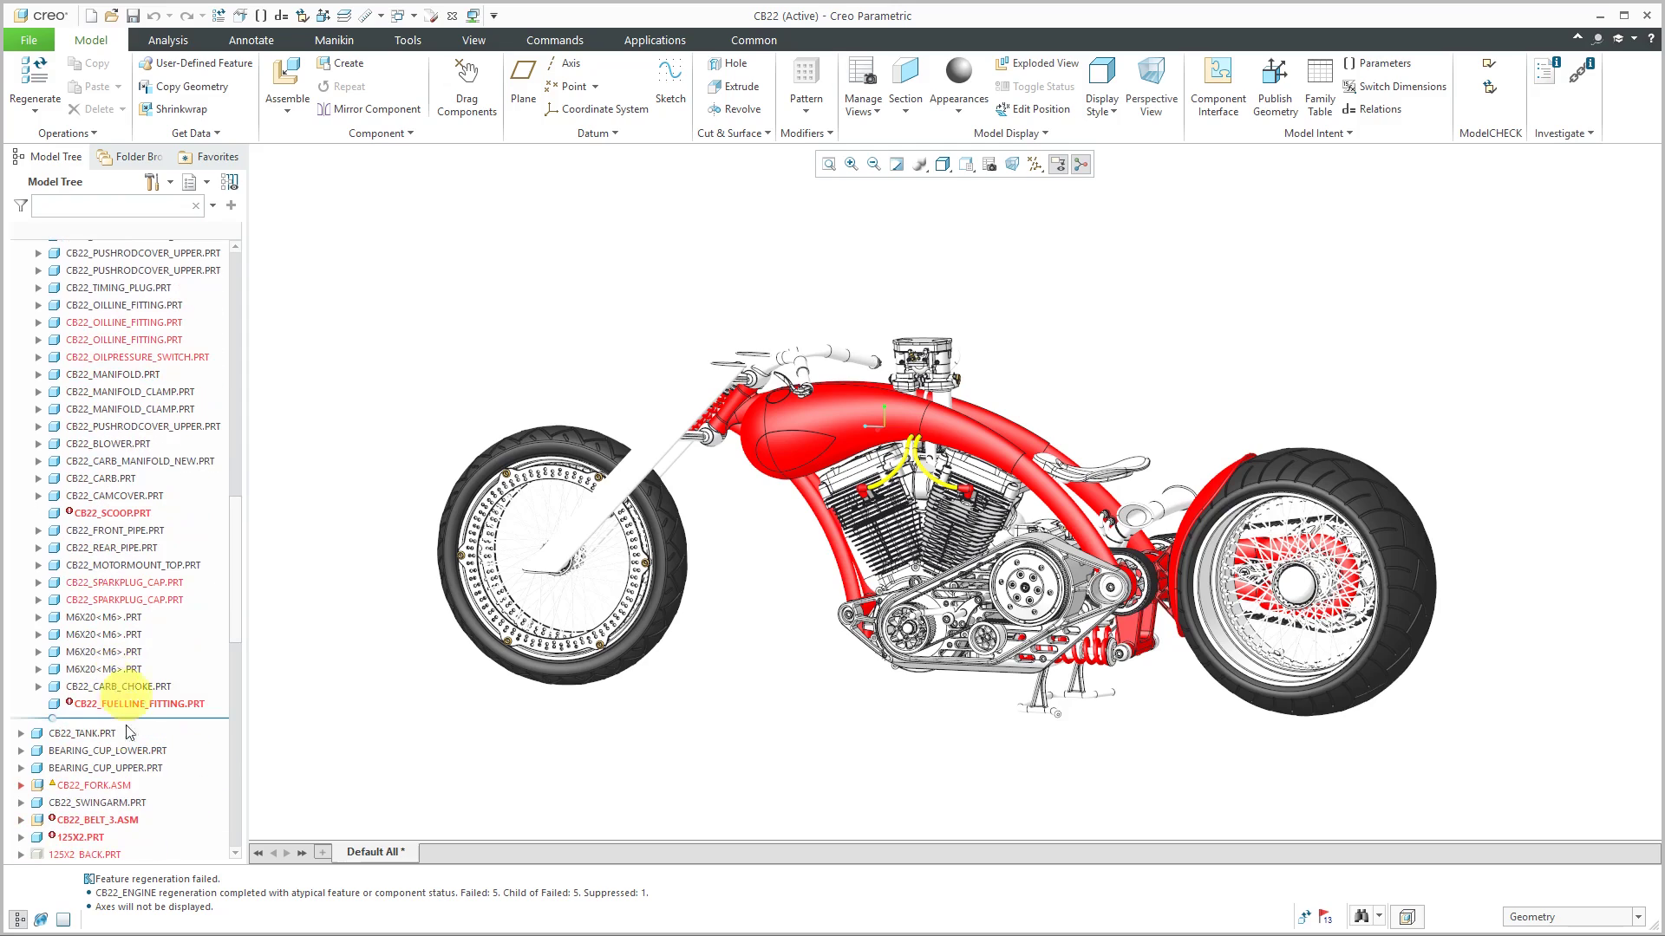
# Step: Expand CB22_FORK.ASM, CB22_BELT_3.ASM and 125X2.PRT in the model tree and examine their failed items
pyautogui.click(23, 785)
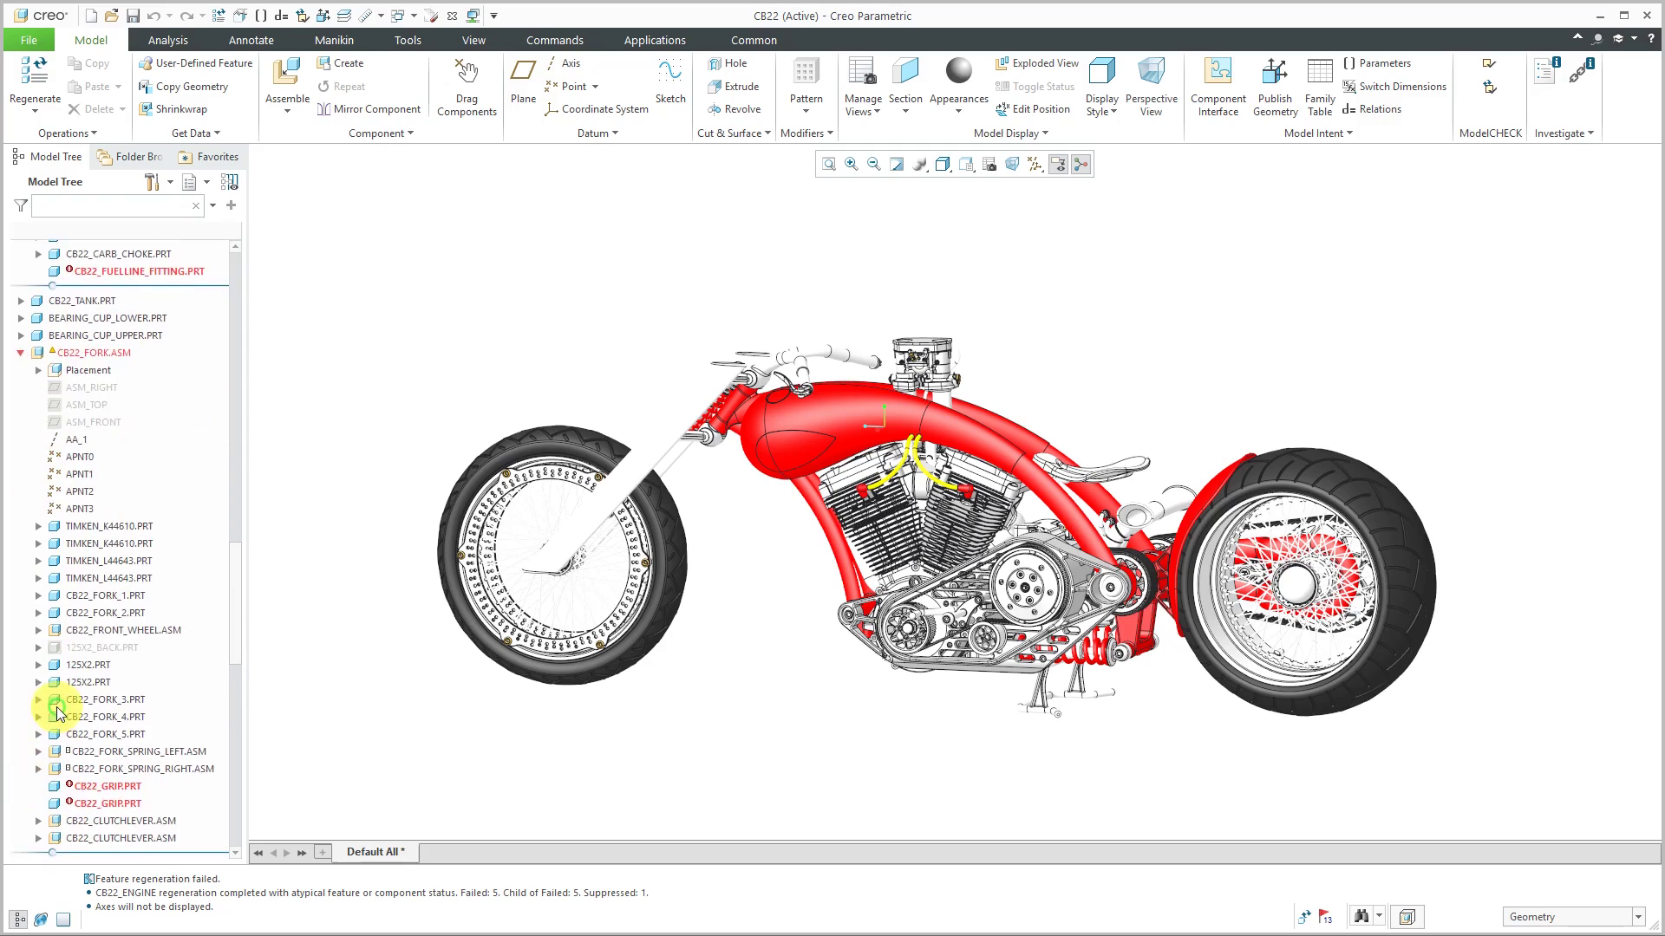
pyautogui.click(21, 769)
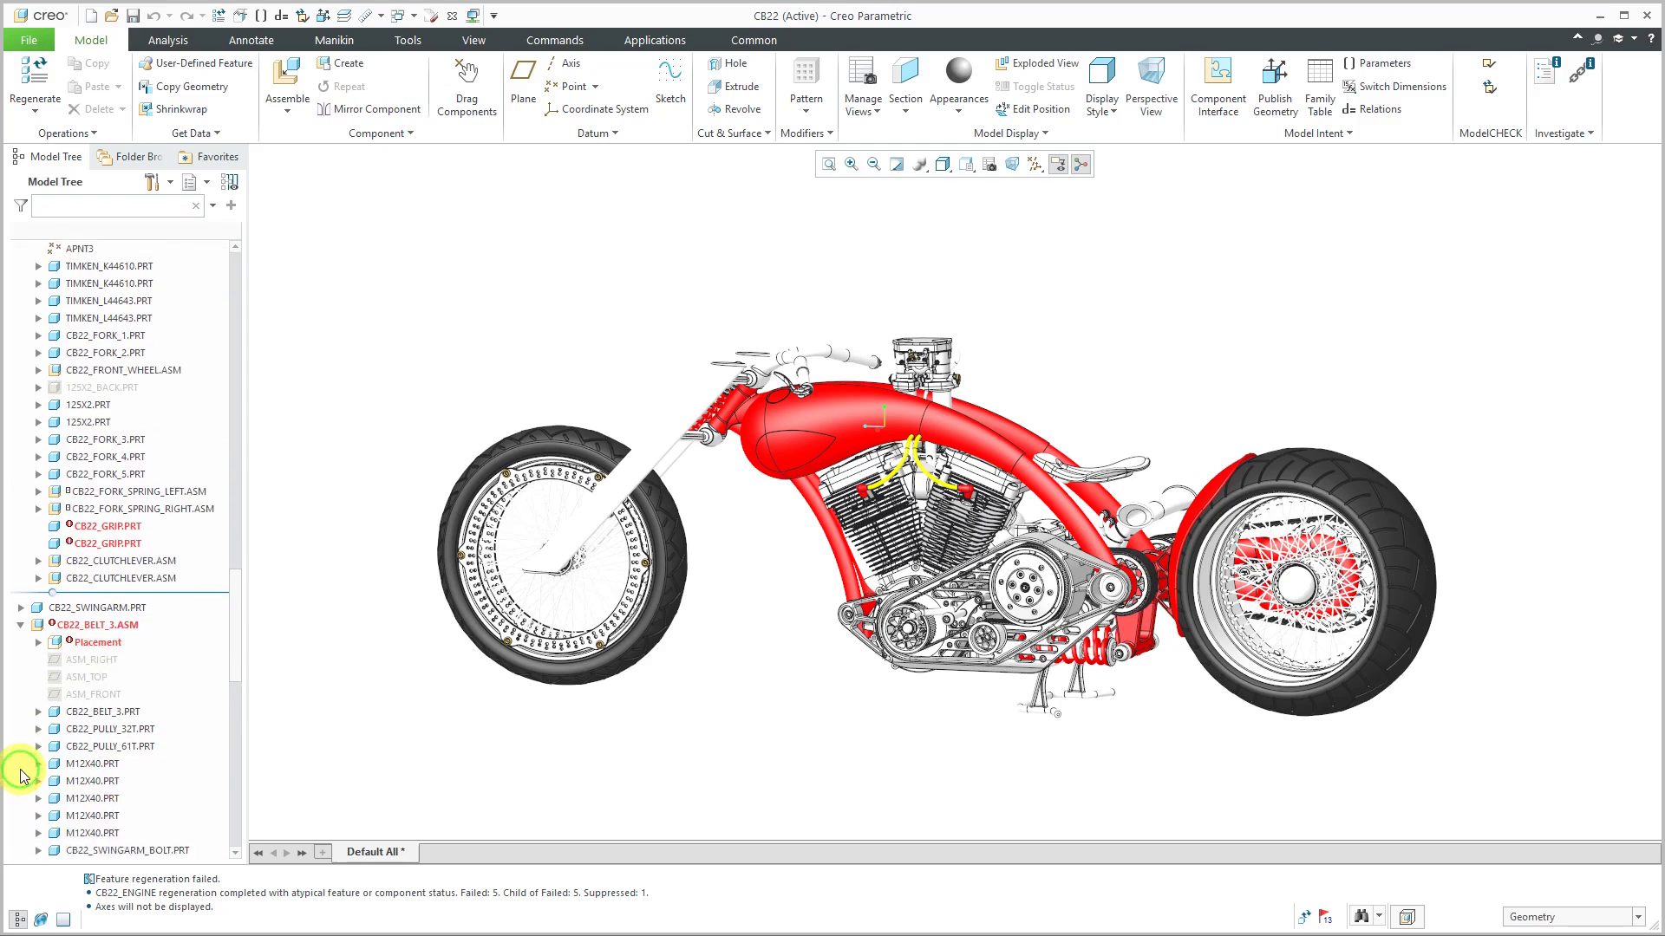
pyautogui.scroll(-6, 28, 754)
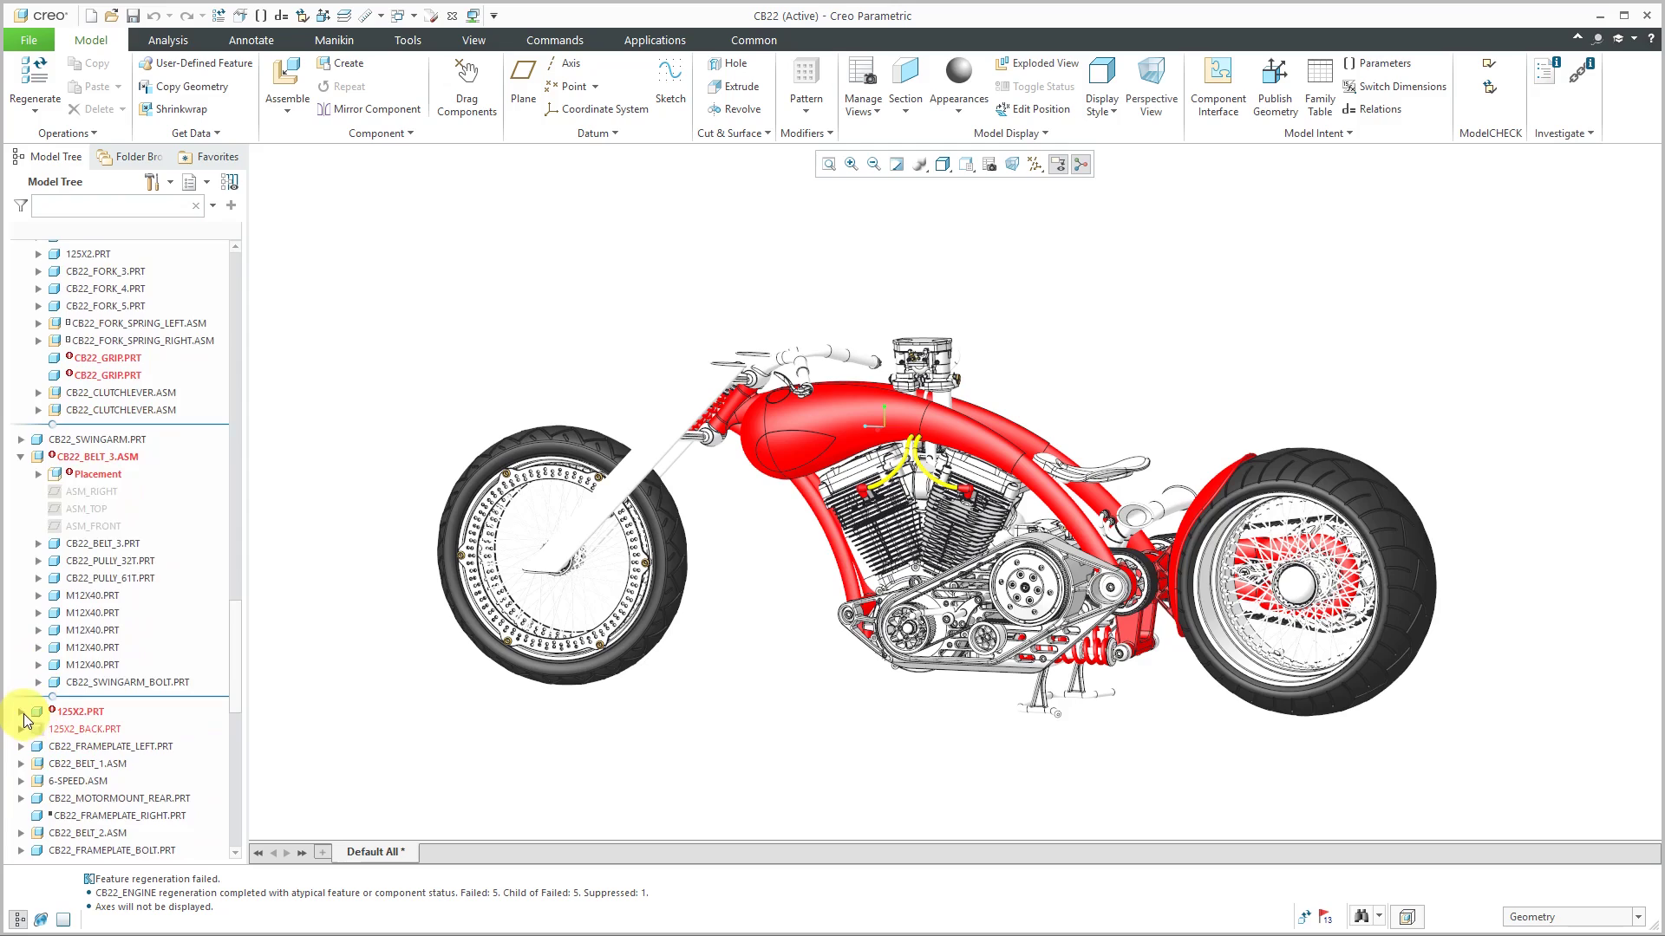
pyautogui.click(21, 711)
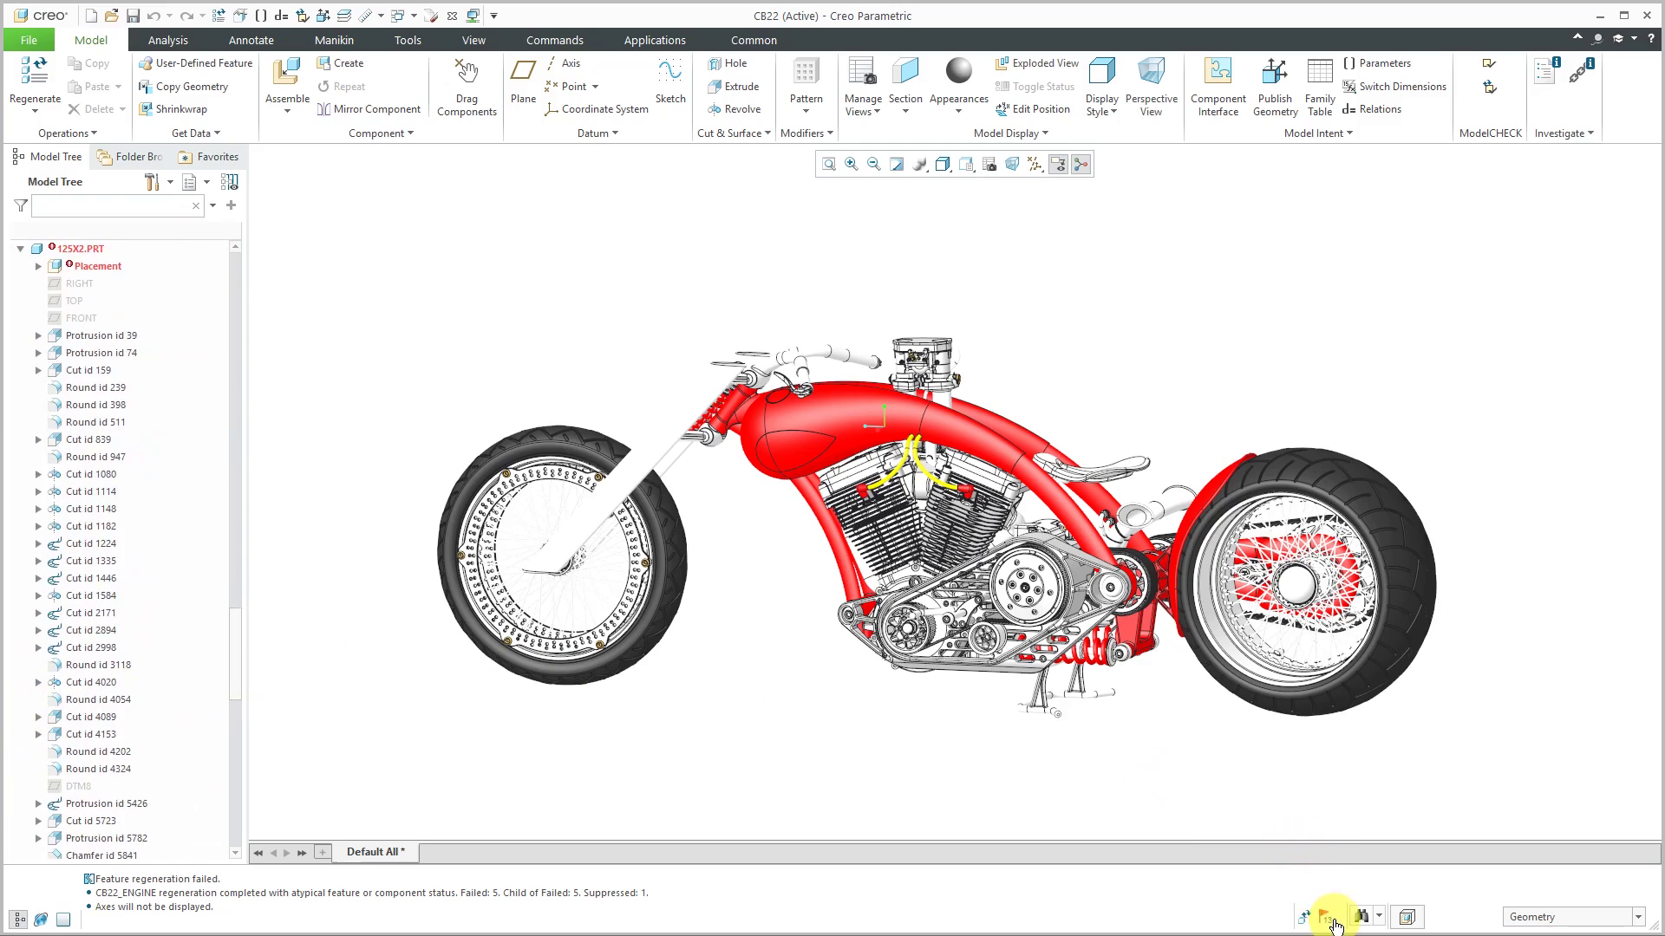
# Step: Review the missing model and regeneration failure entries for CB22.ASM in the Notification Center, then close it
pyautogui.moveTo(1331, 924)
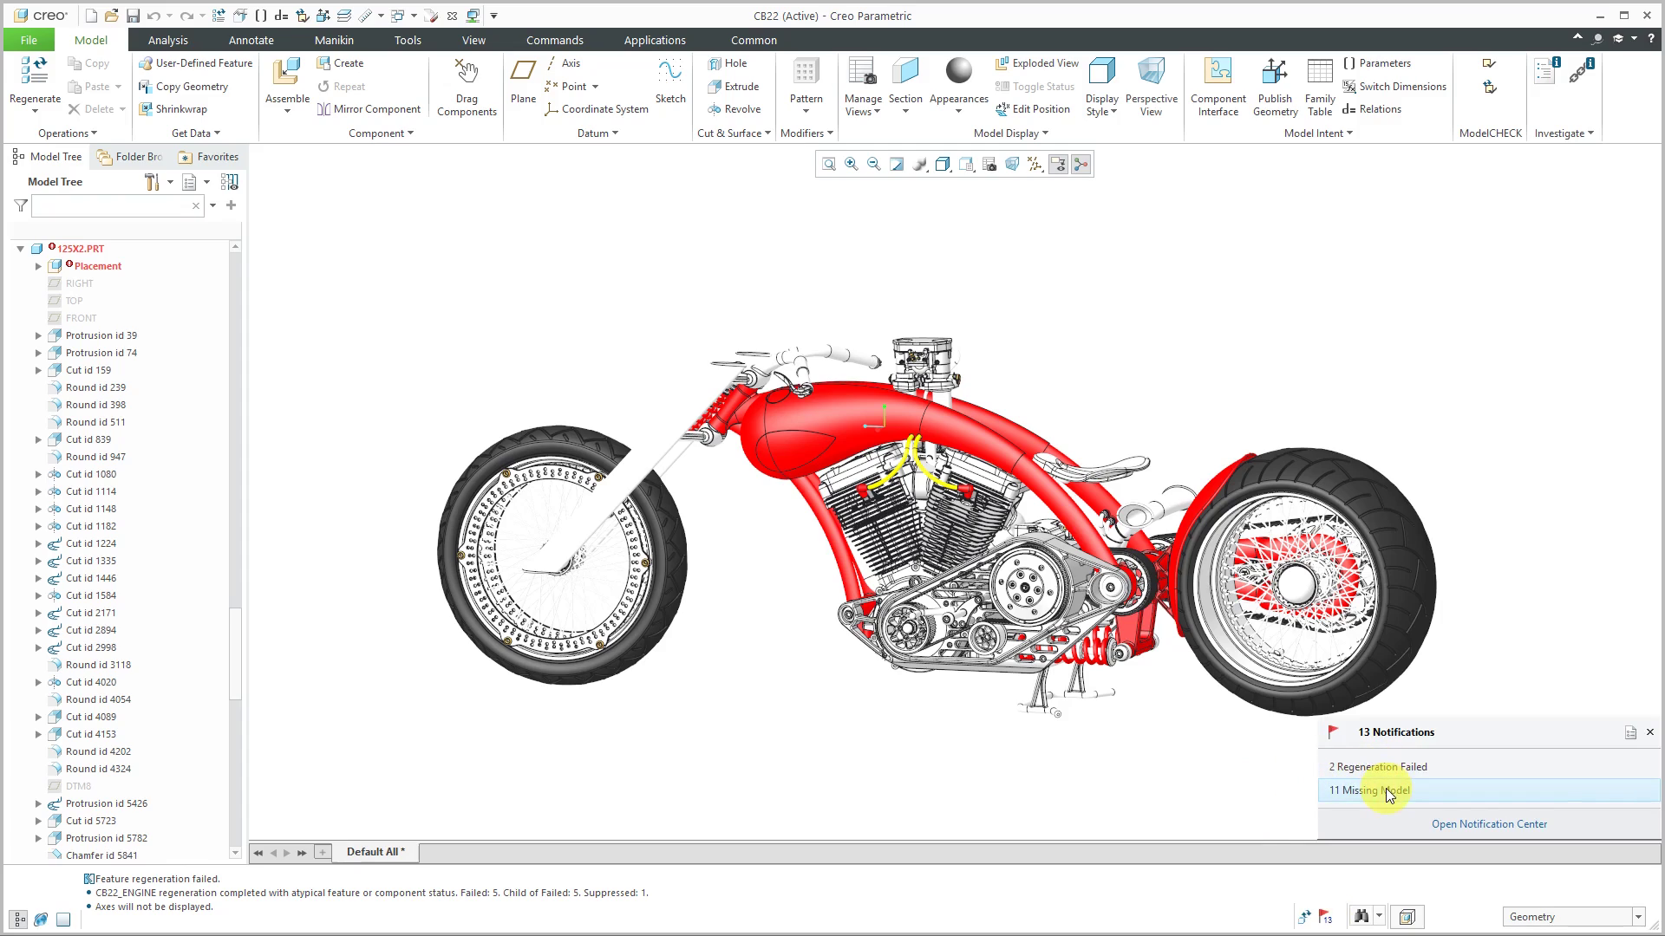
pyautogui.click(1497, 836)
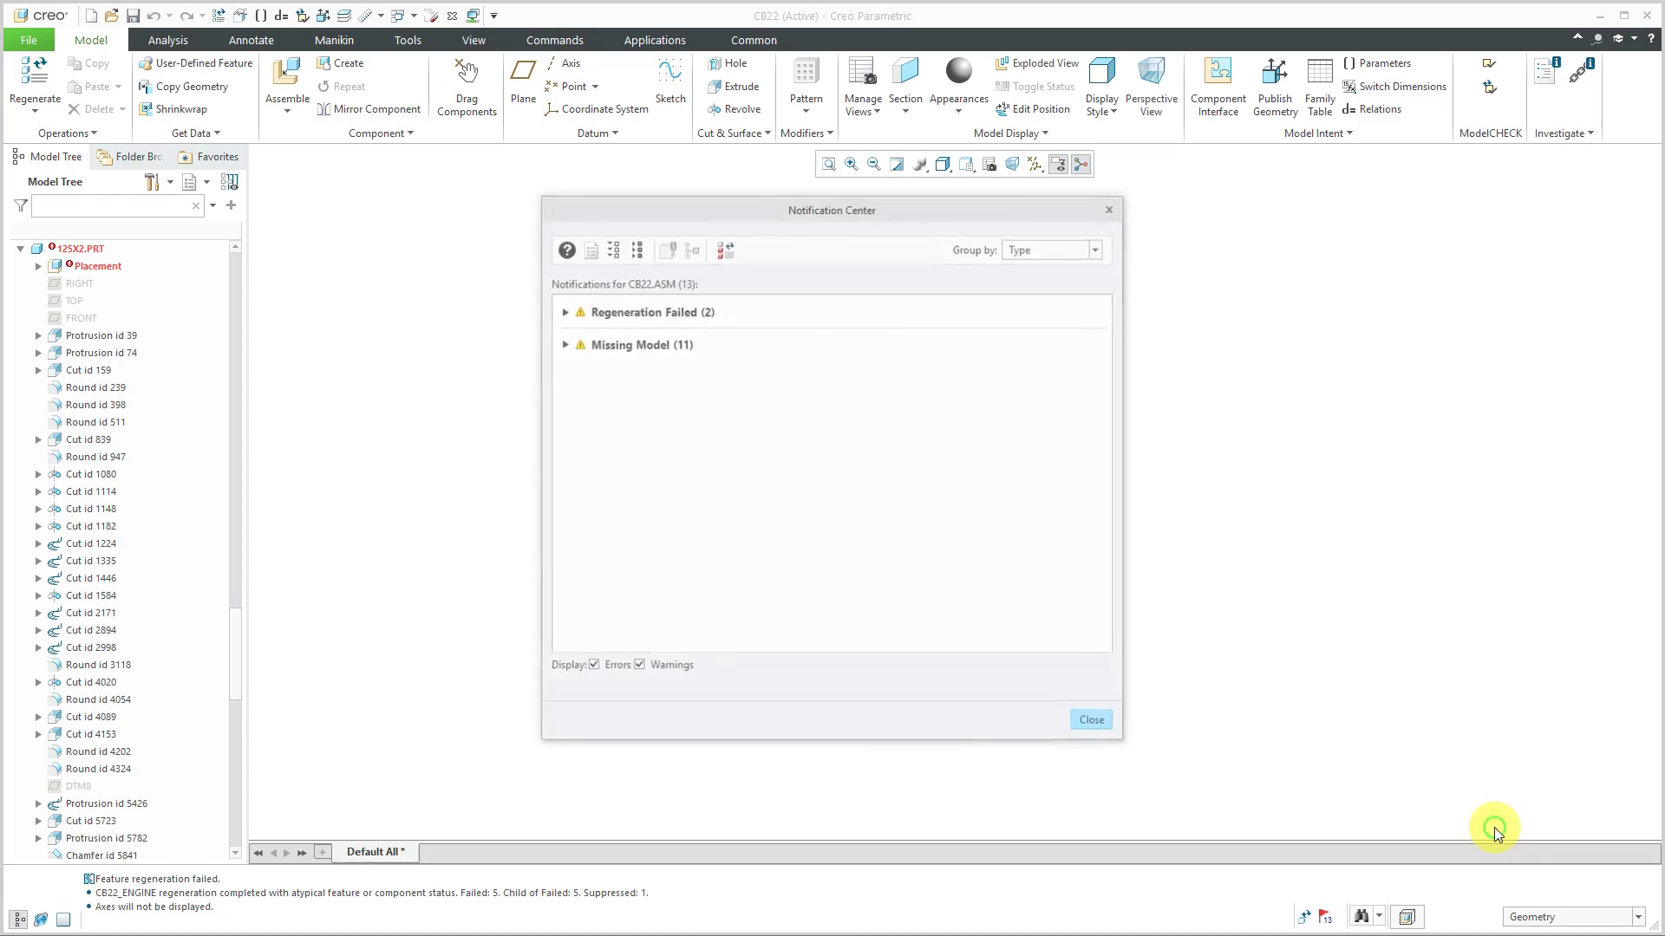
pyautogui.click(564, 344)
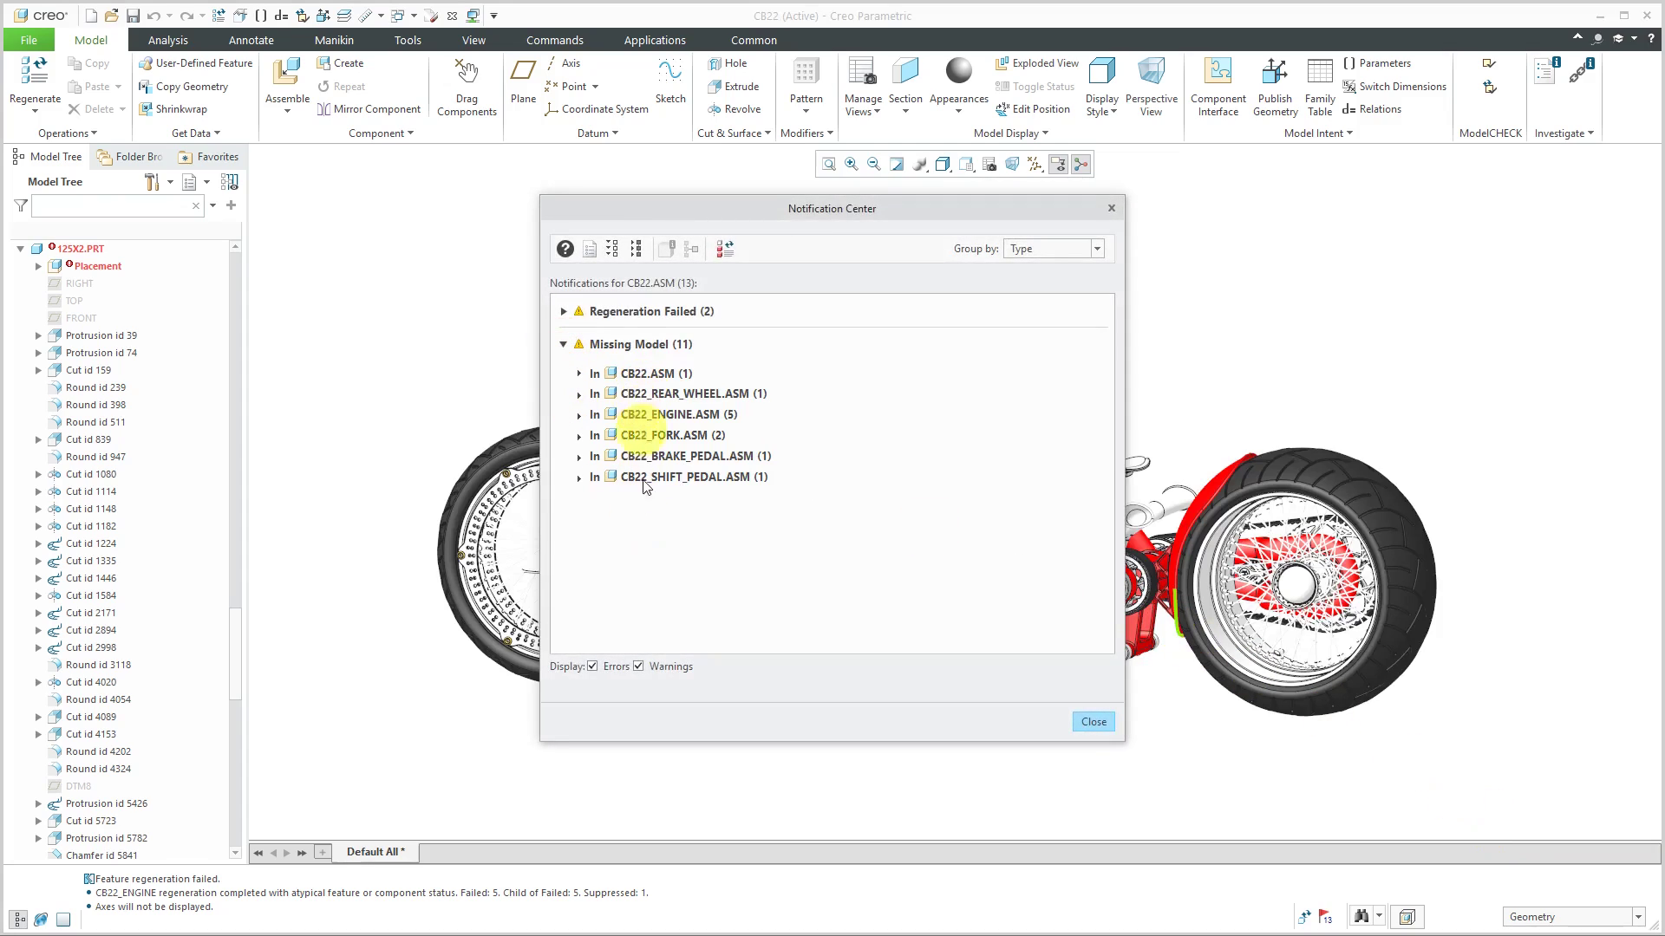
pyautogui.click(563, 313)
pyautogui.click(582, 347)
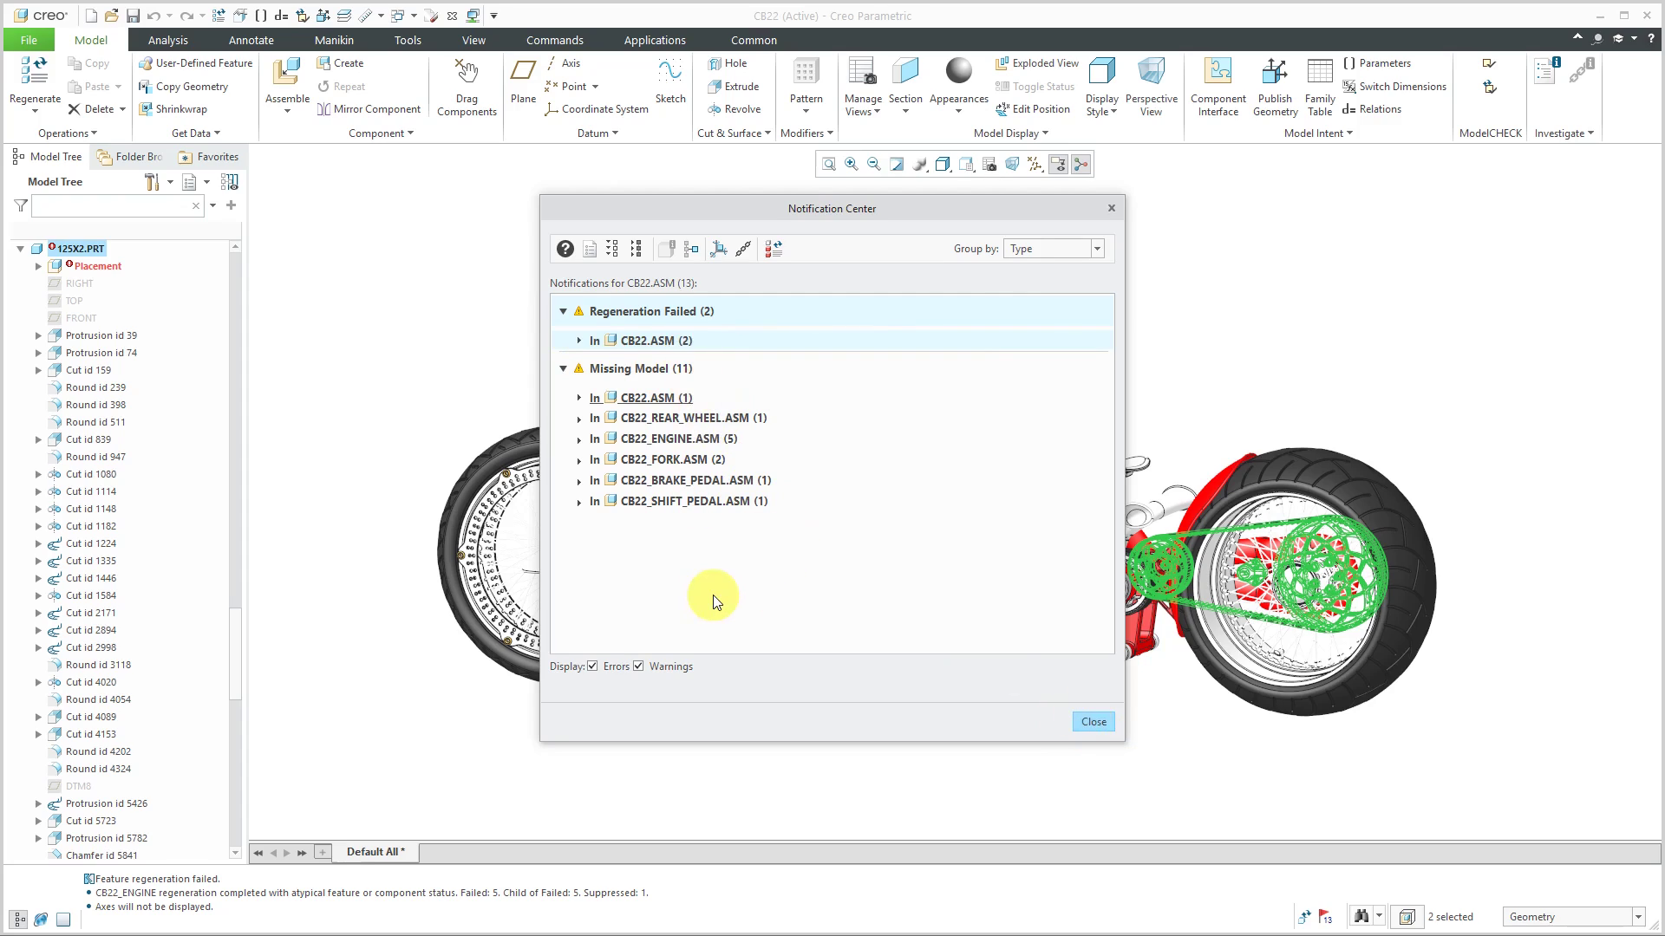
pyautogui.click(1092, 724)
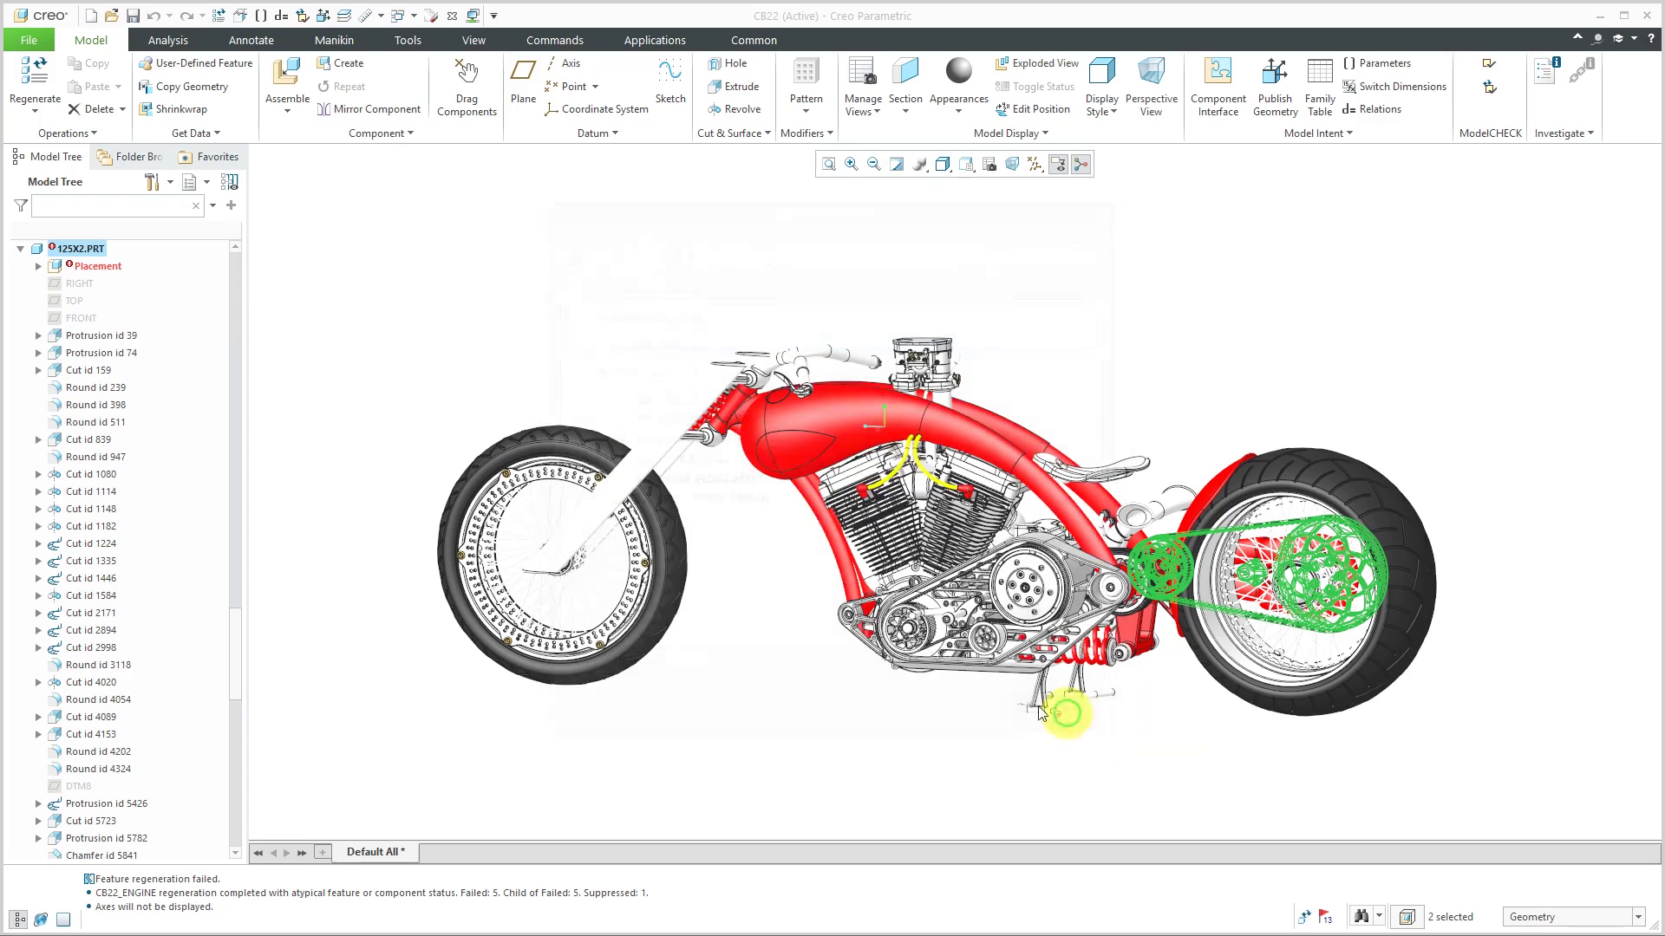
# Step: Retrieve the missing component CB22_REAR_DISC.PRT from the Motorcycle folder in CAD-Files and check the assembly's notifications
pyautogui.scroll(5, 185, 381)
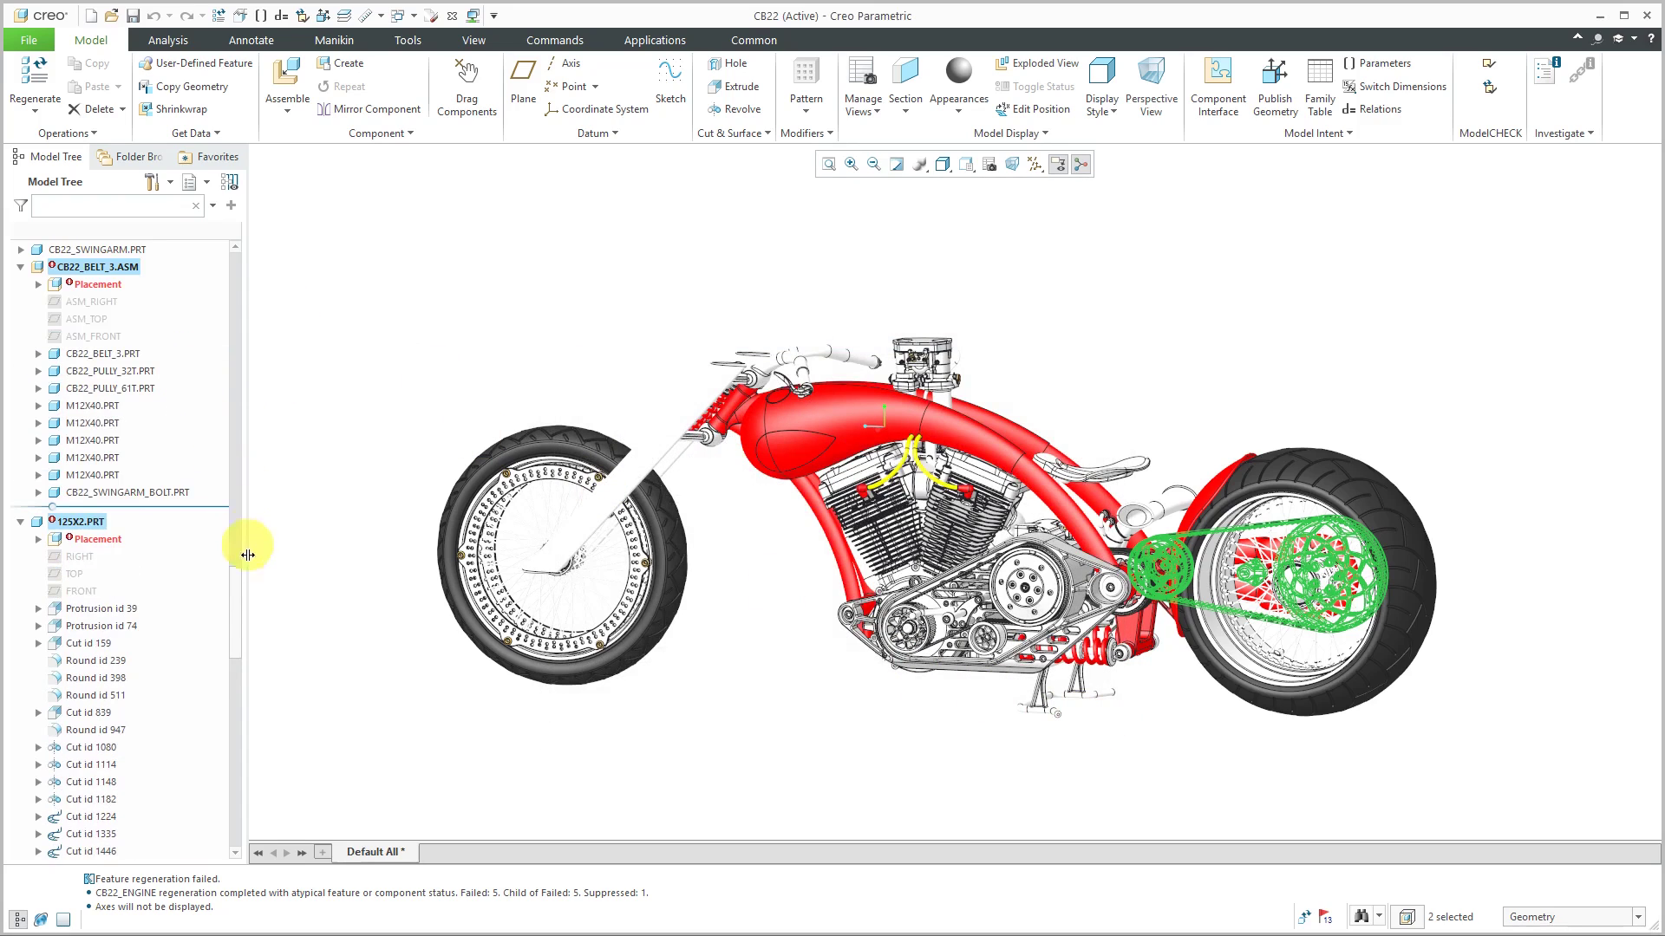
pyautogui.moveTo(231, 595); pyautogui.dragTo(250, 263)
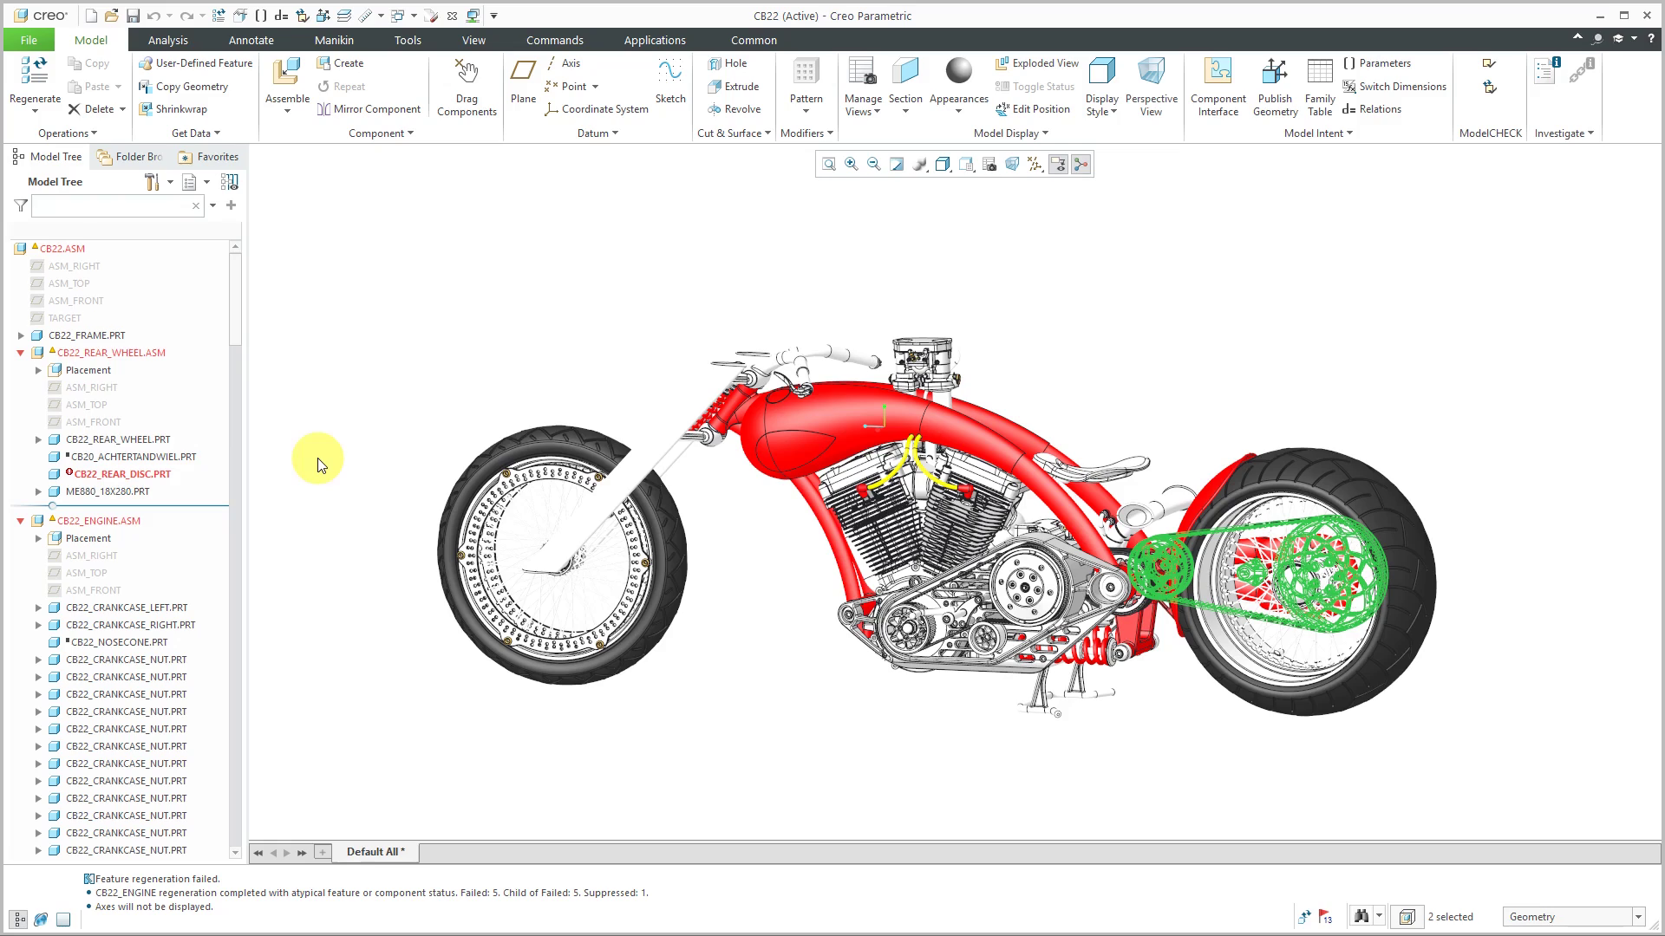
pyautogui.click(155, 476)
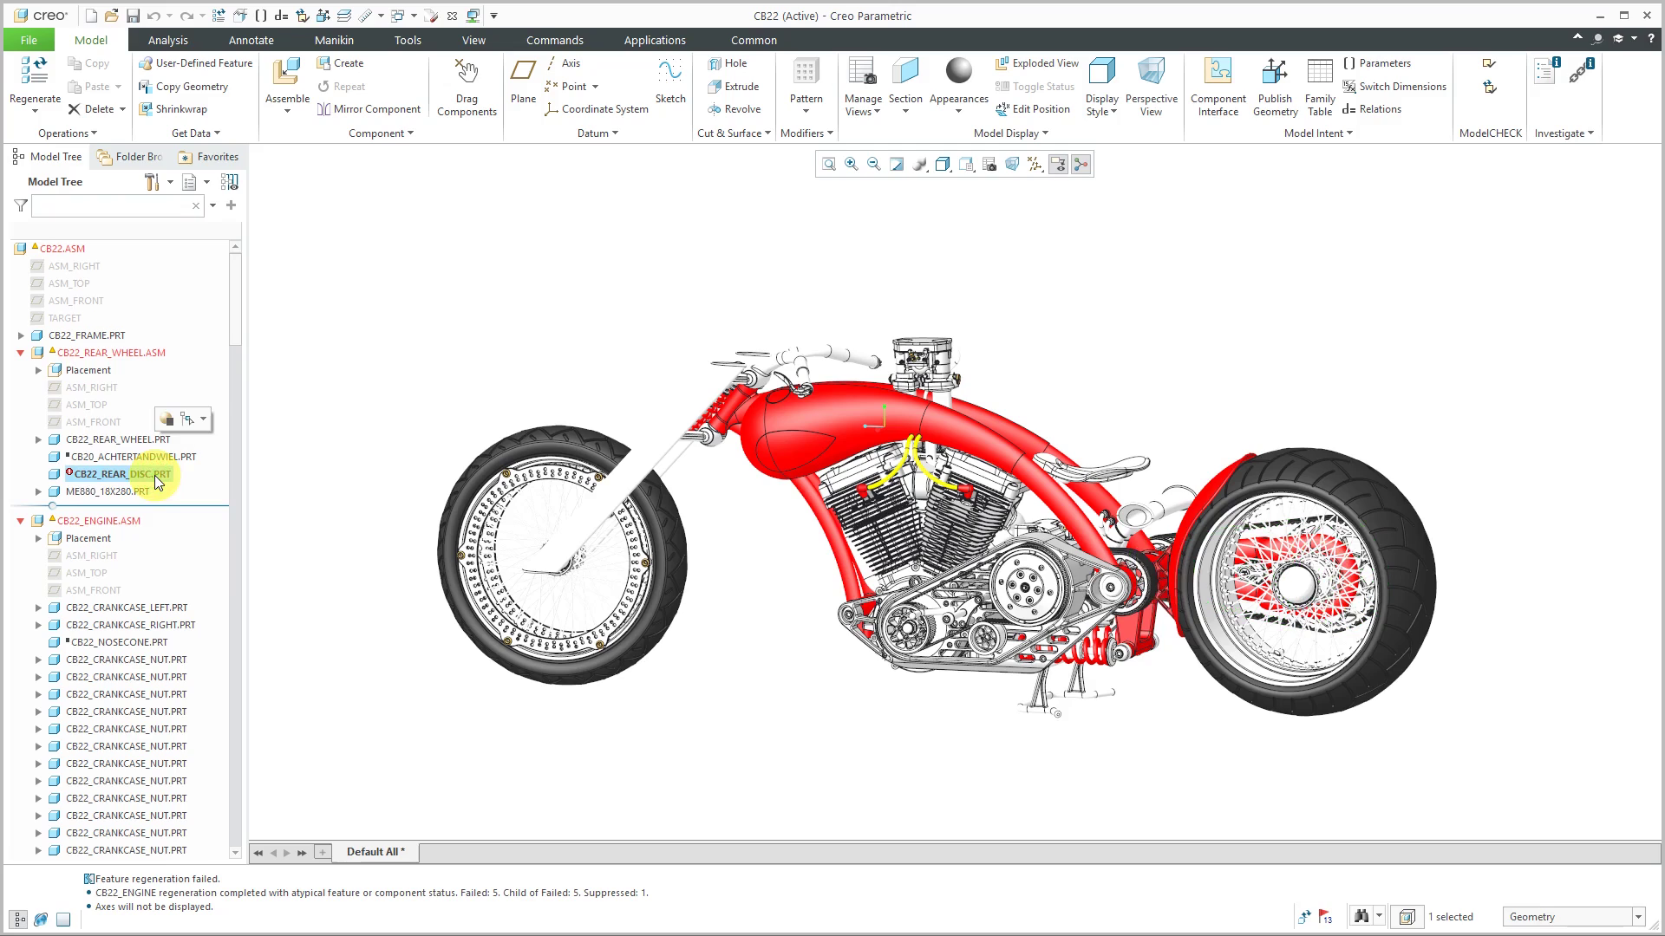
pyautogui.rightClick(159, 483)
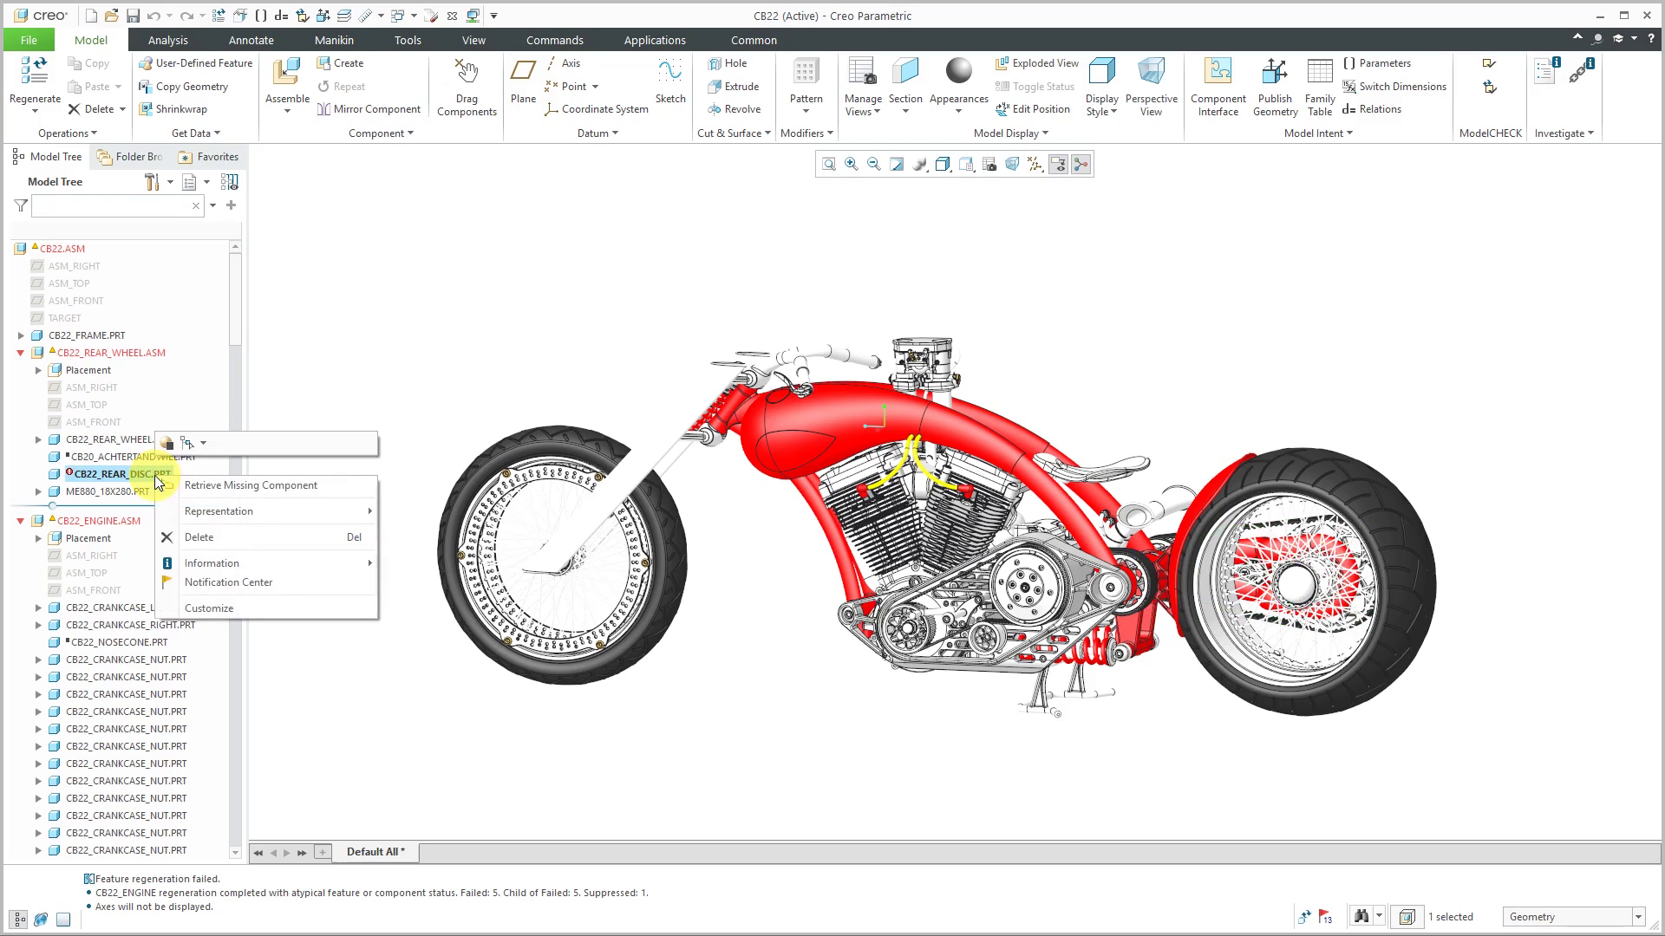
pyautogui.click(304, 490)
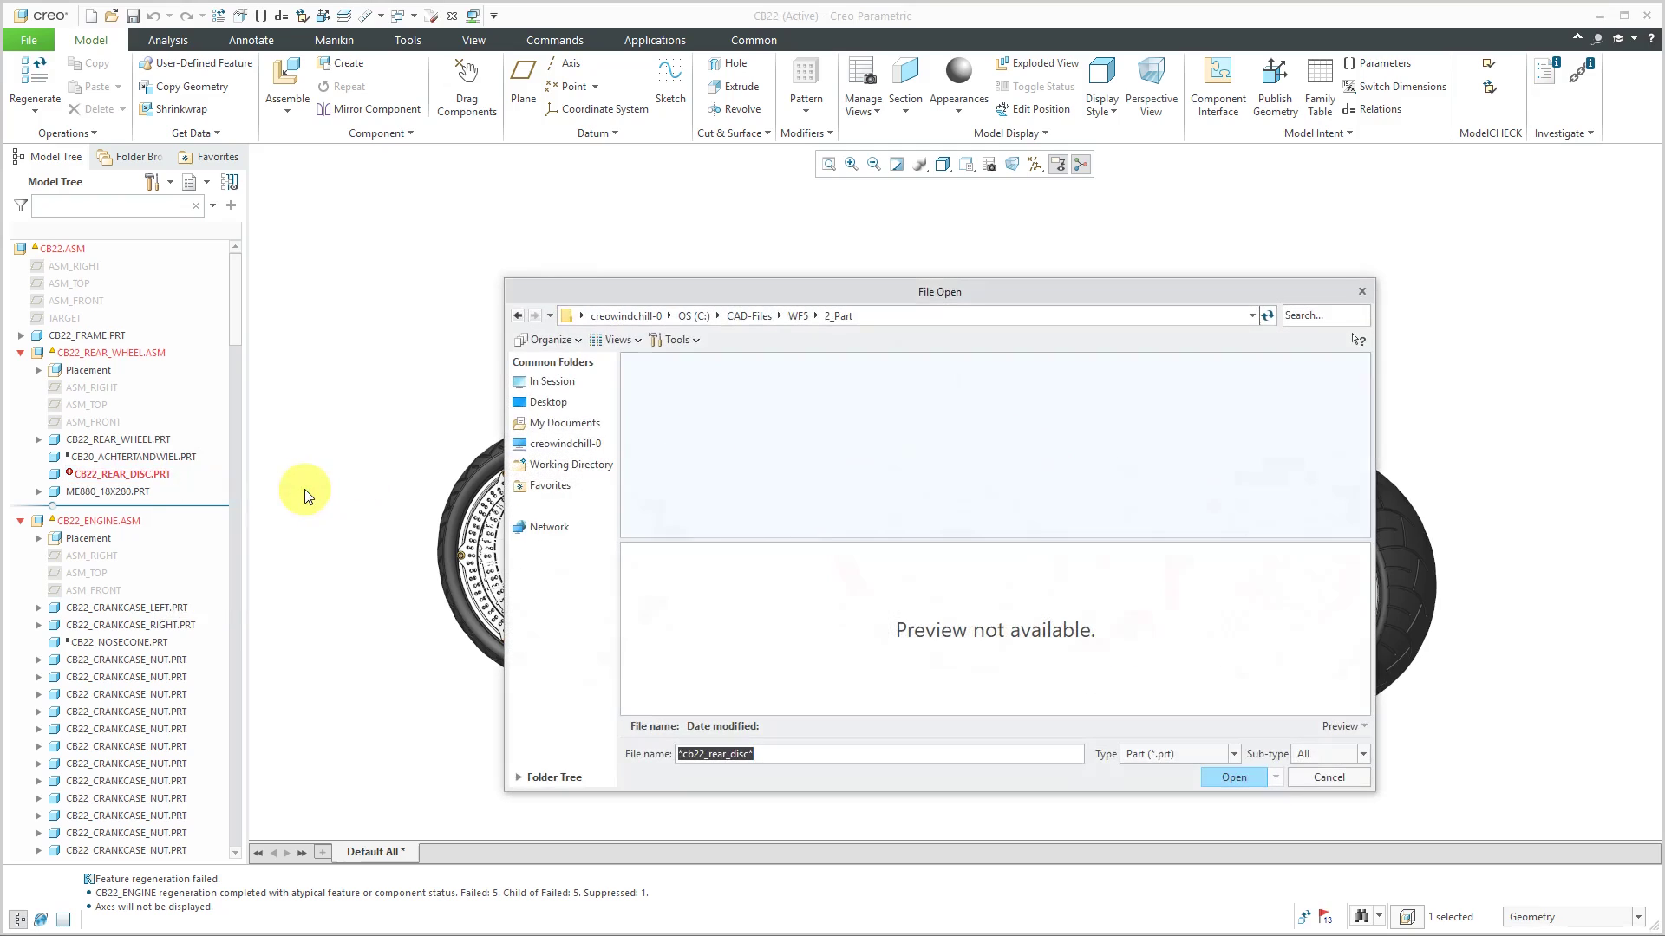
pyautogui.click(751, 316)
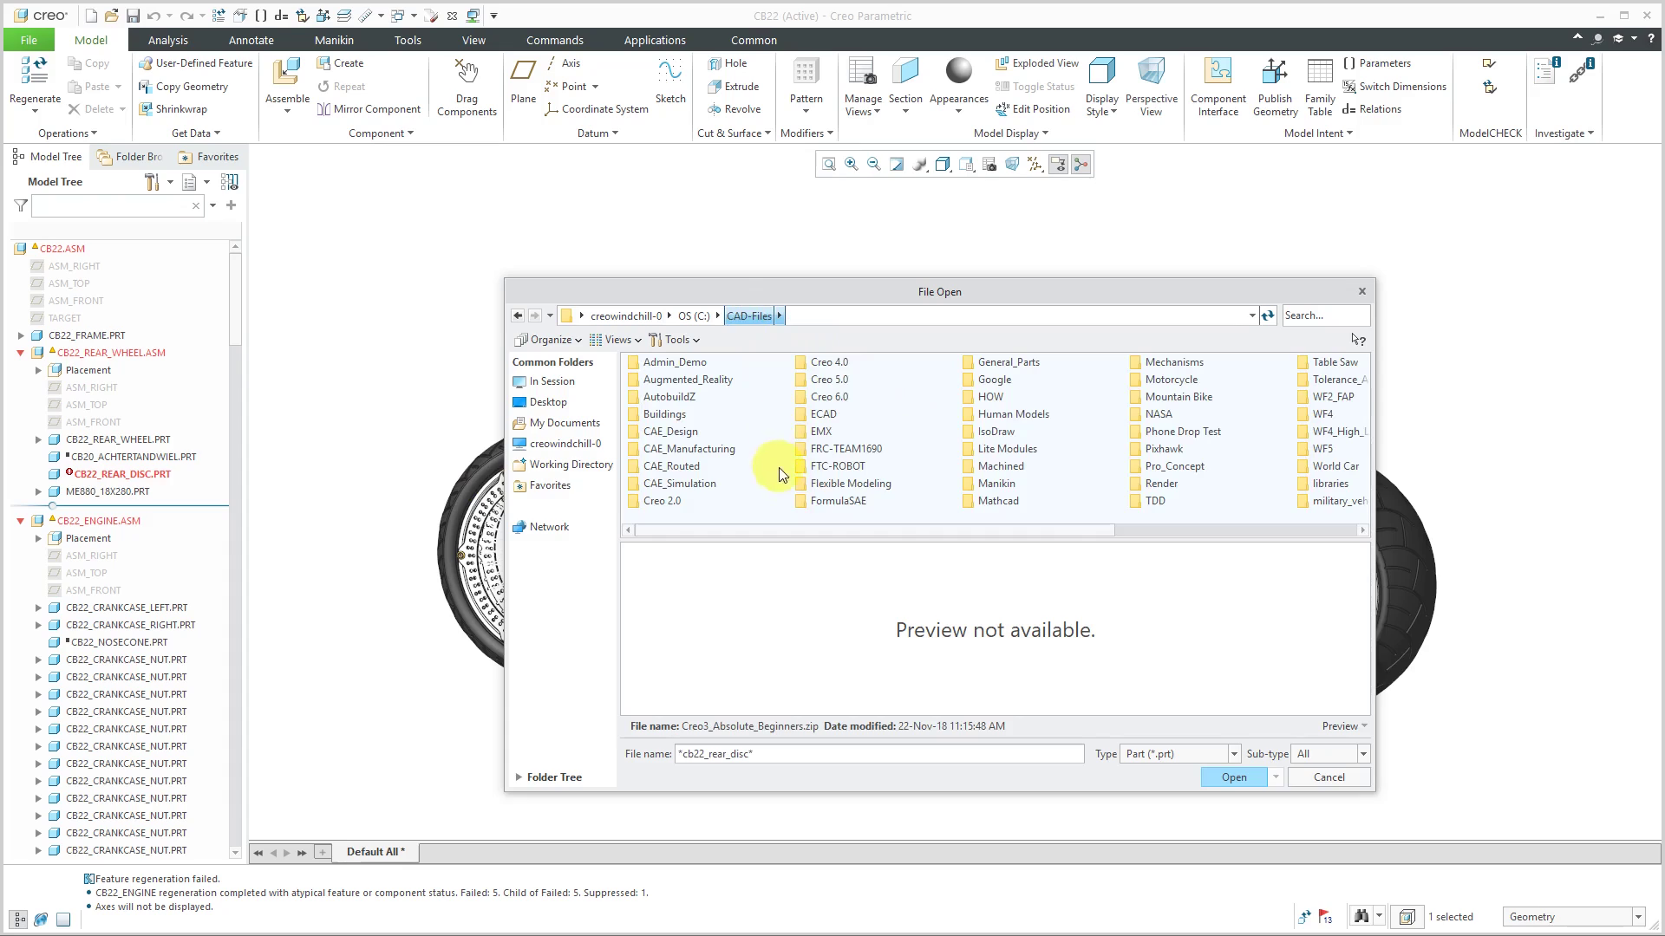
pyautogui.doubleClick(1179, 380)
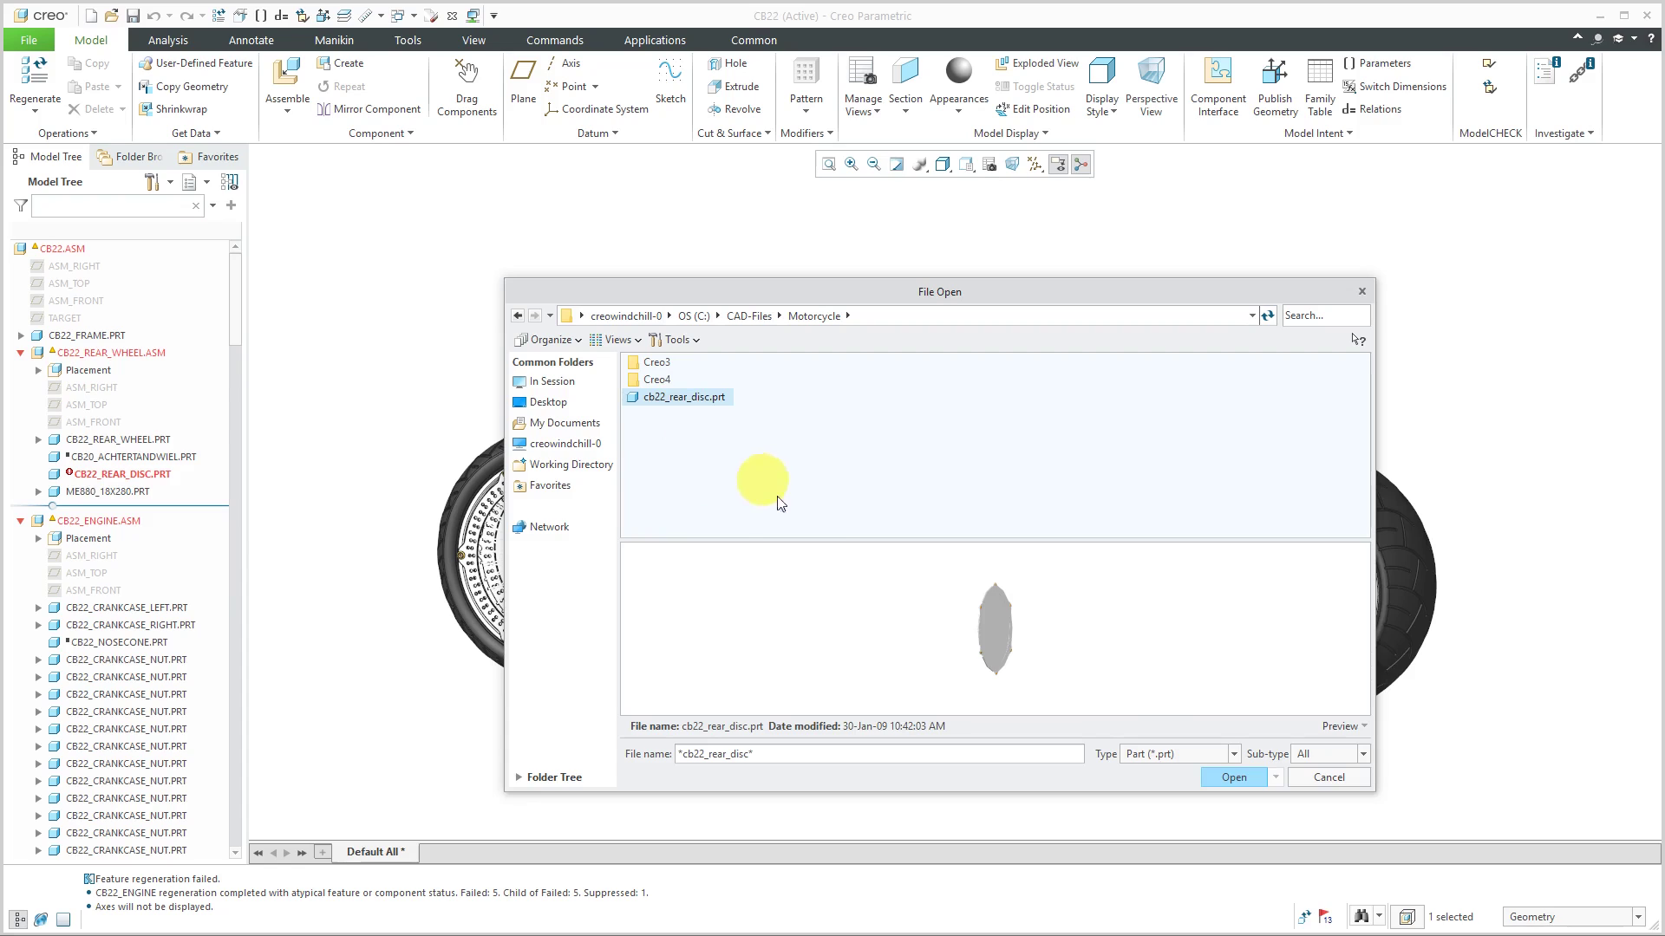
pyautogui.click(1231, 777)
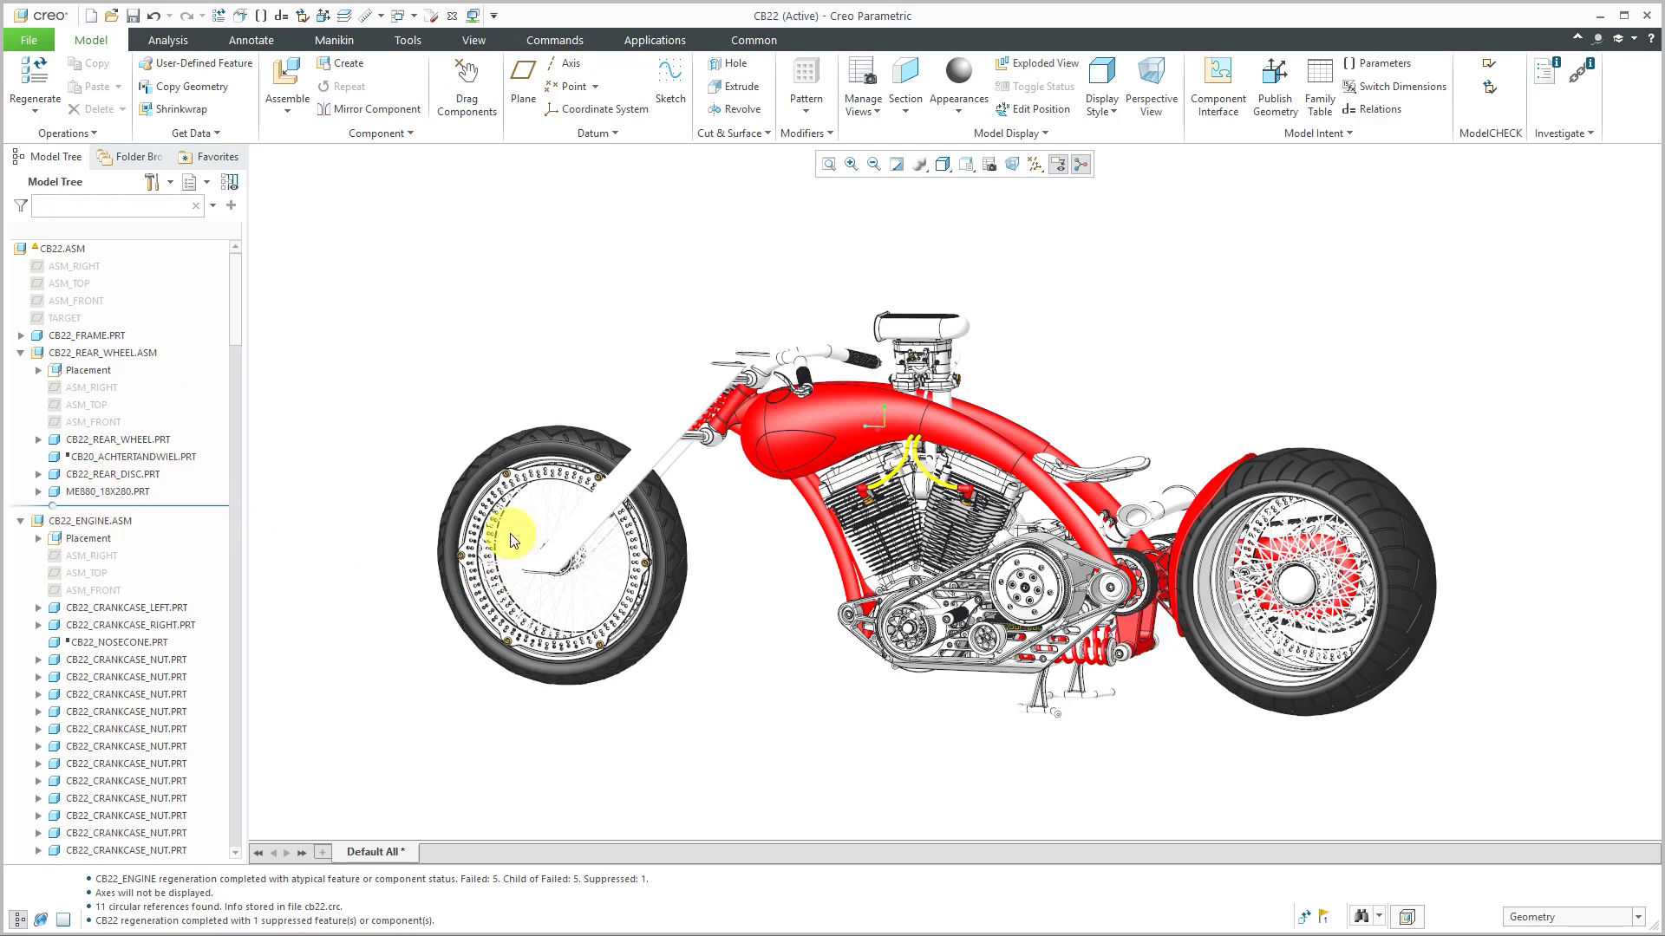
pyautogui.click(1325, 920)
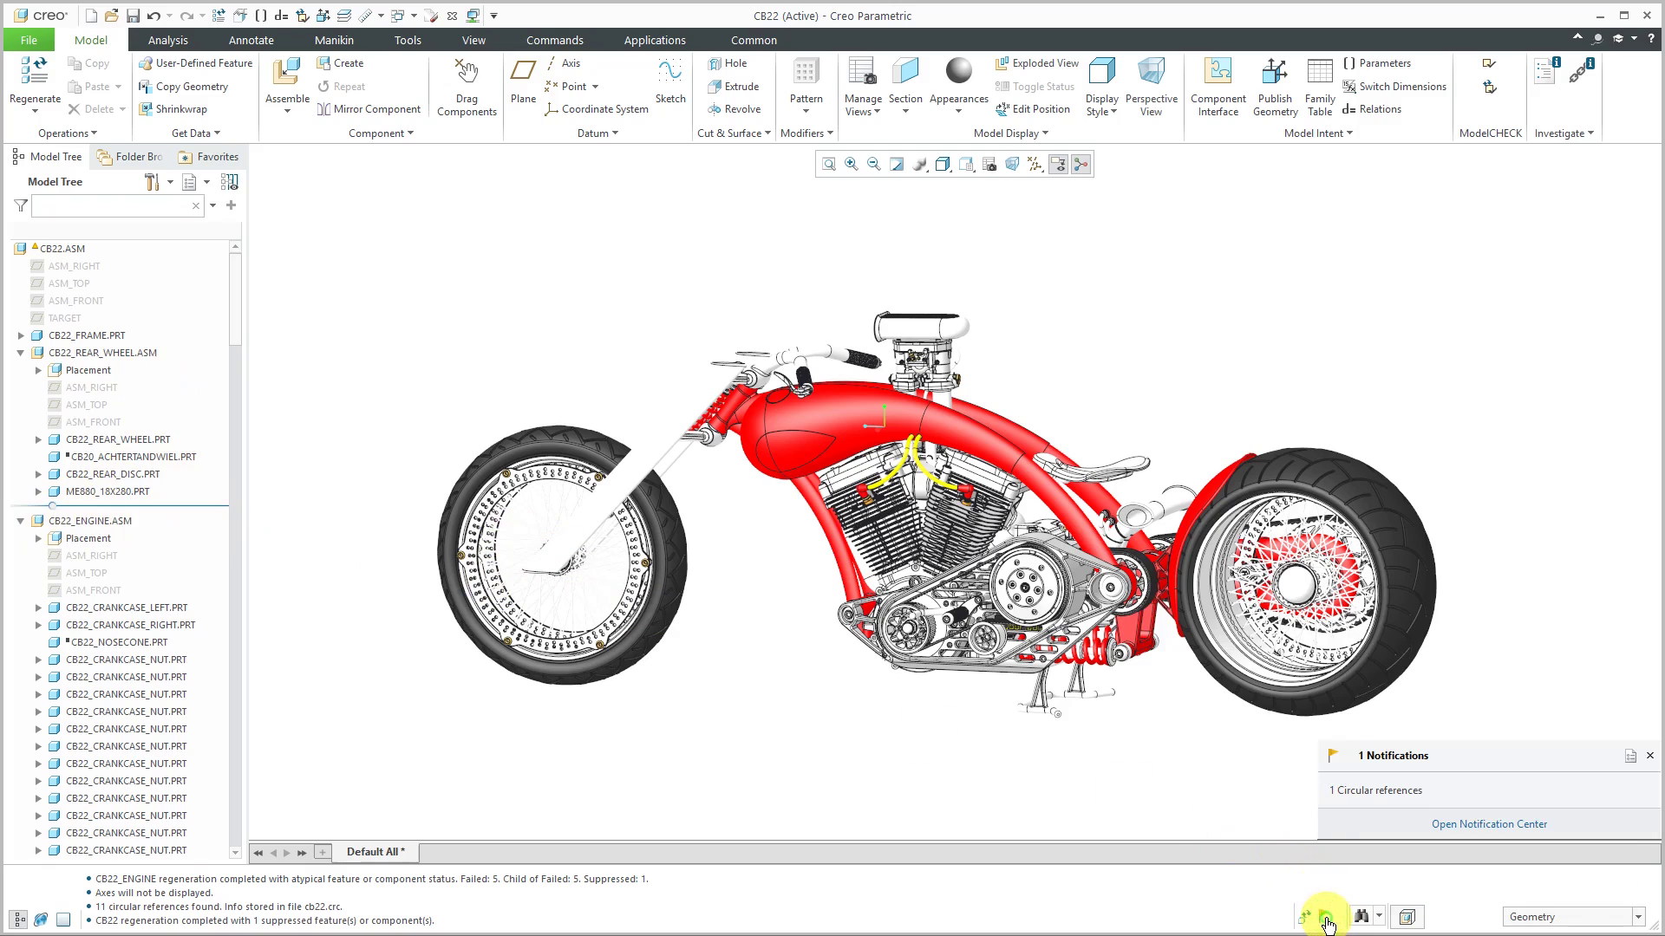
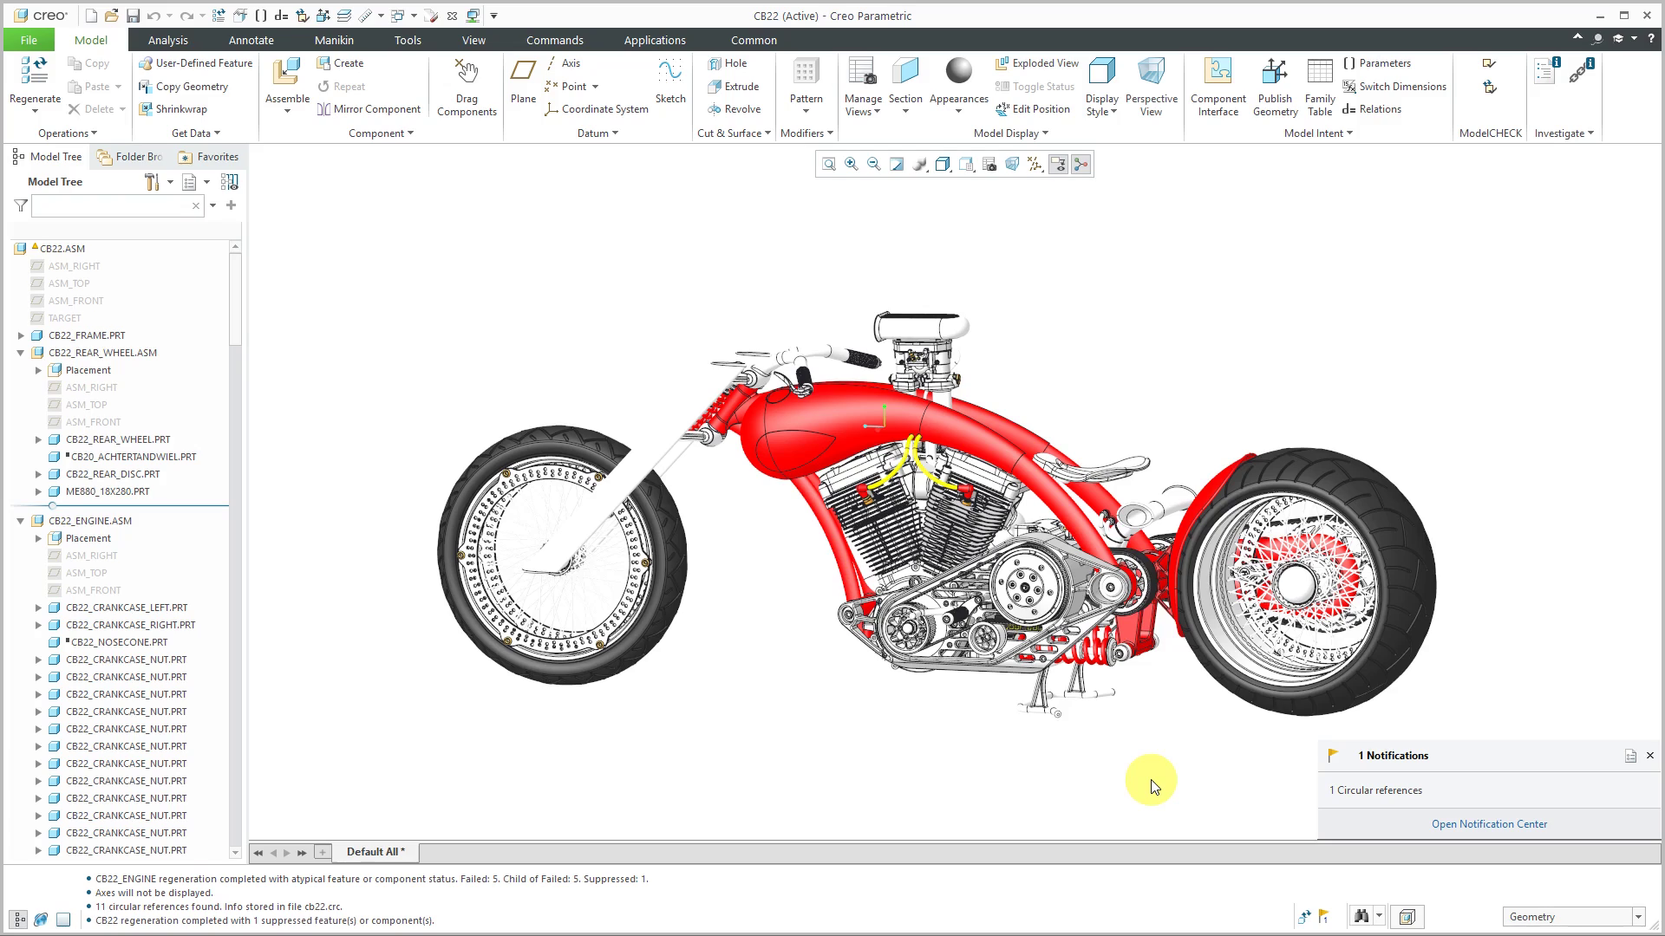
pyautogui.click(1307, 921)
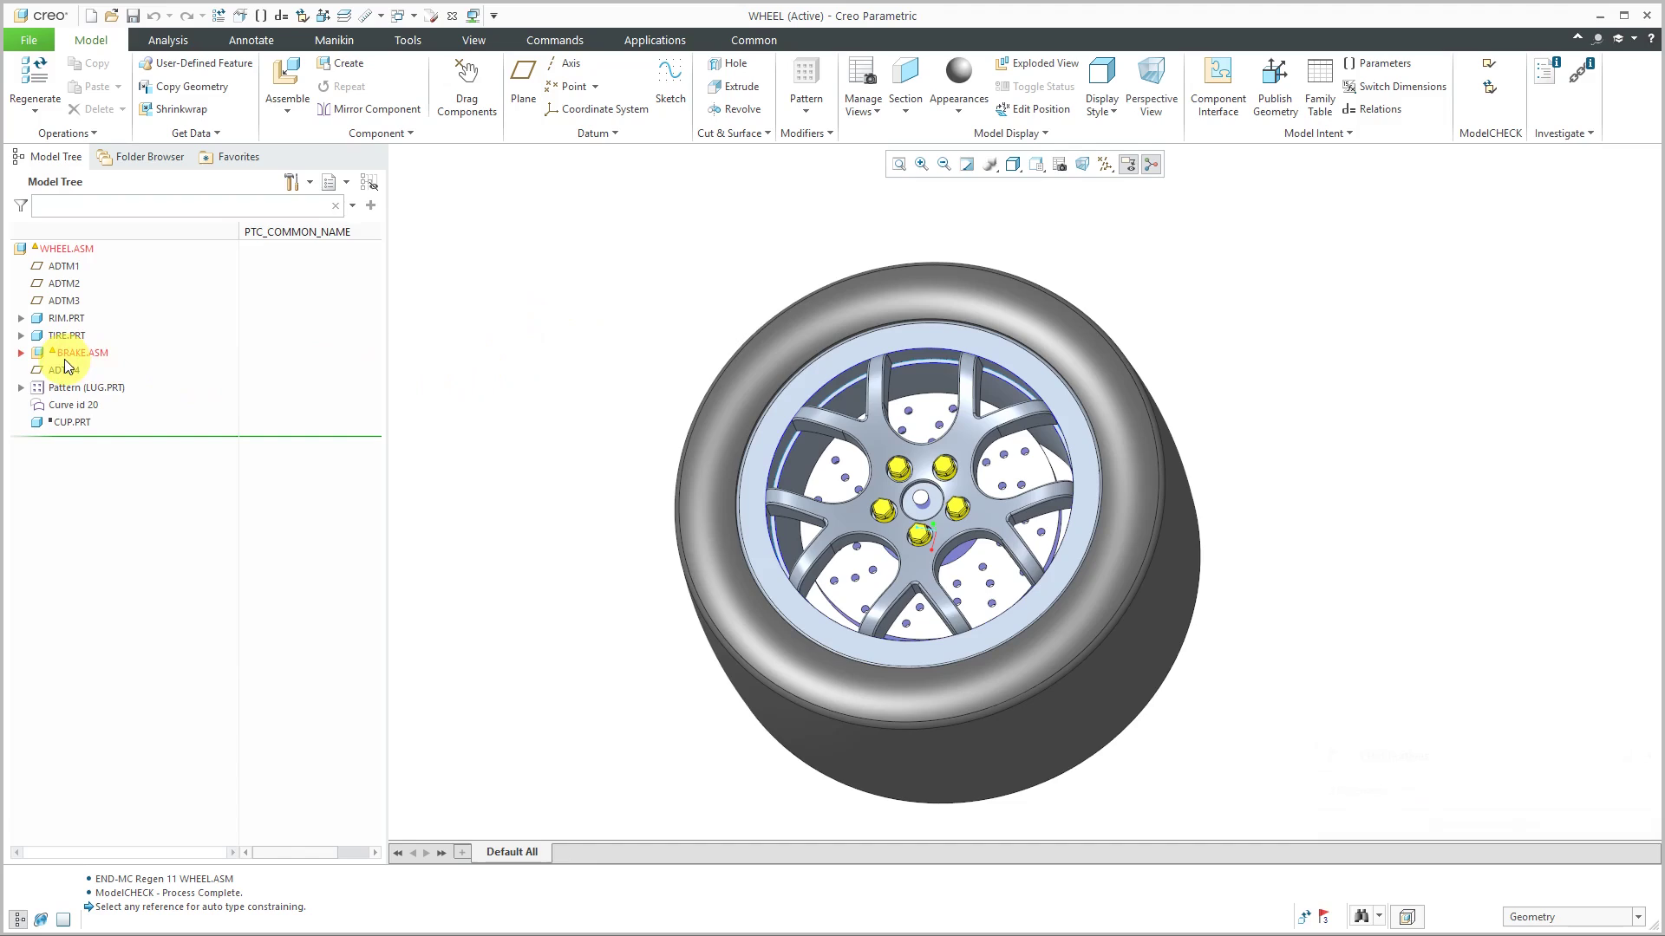
# Step: Expand BRAKE.ASM, SPINDLE.ASM and the BOLT.PRT pattern in WHEEL.ASM to trace the failures, and check the notifications
pyautogui.click(21, 353)
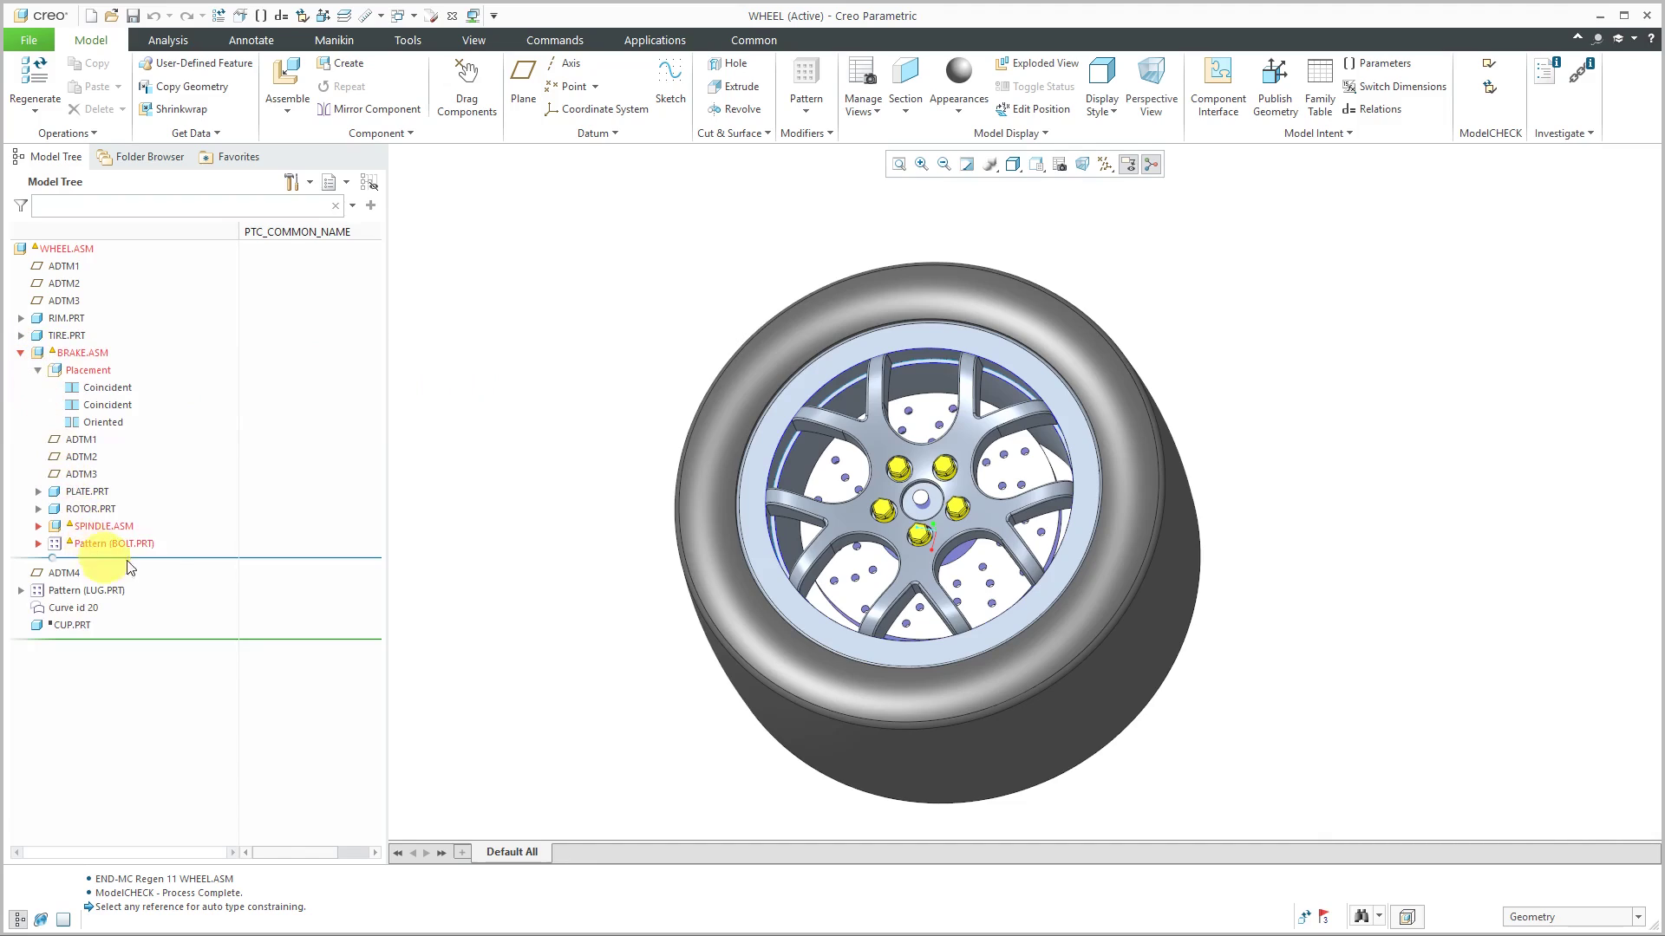
pyautogui.click(38, 525)
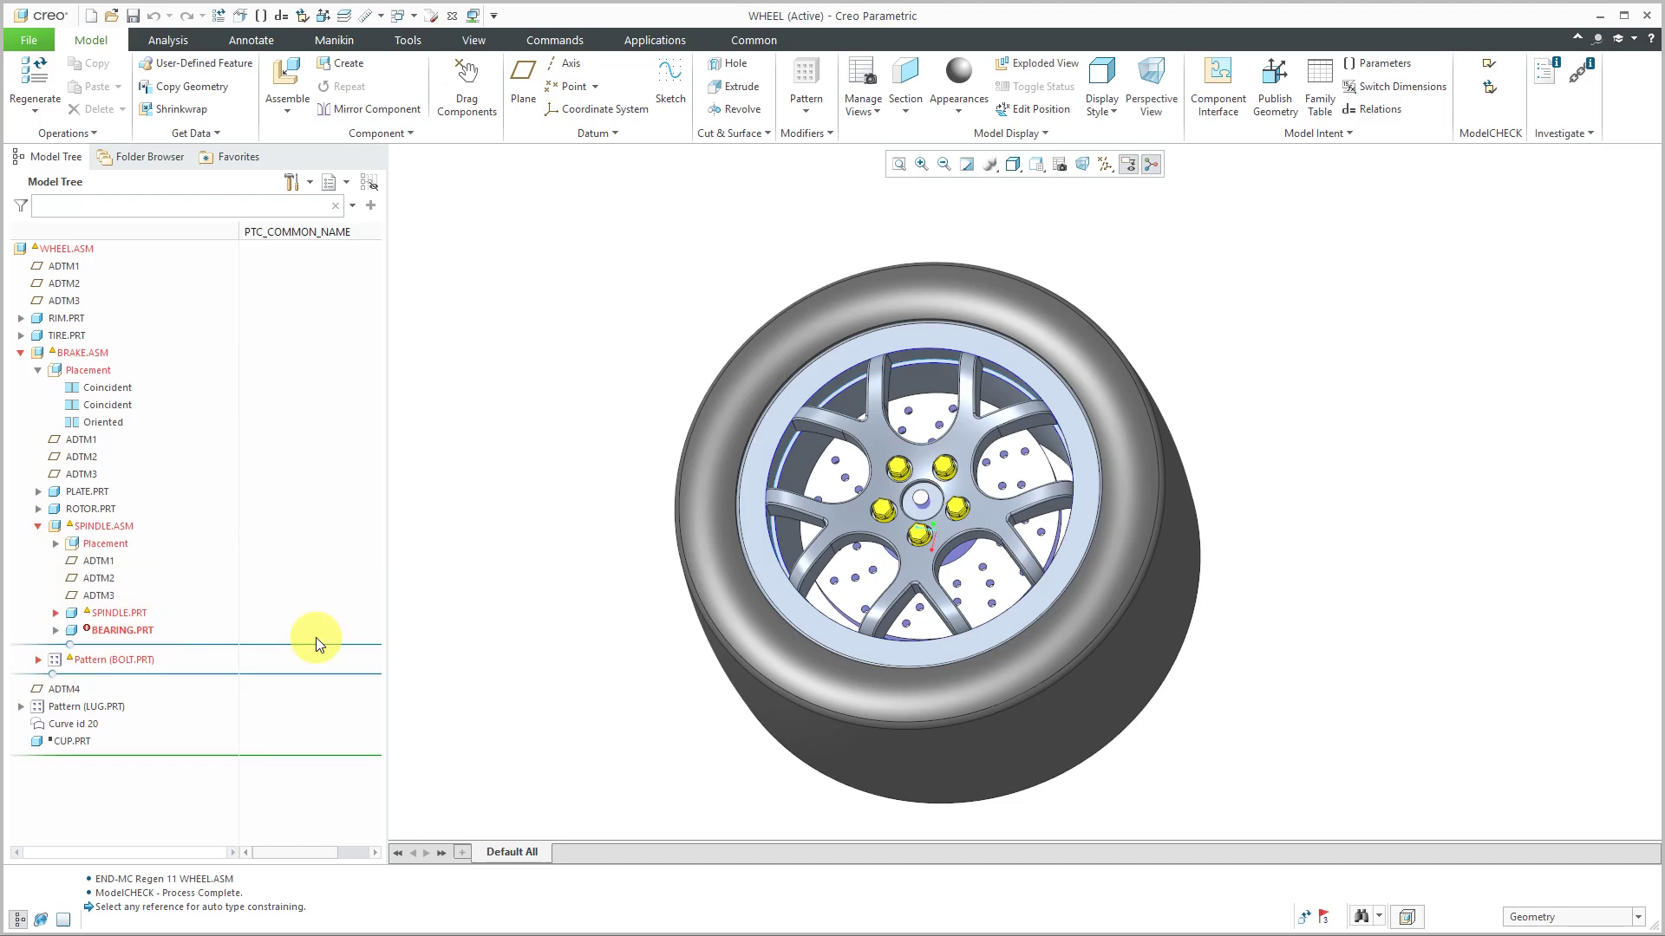
pyautogui.click(39, 660)
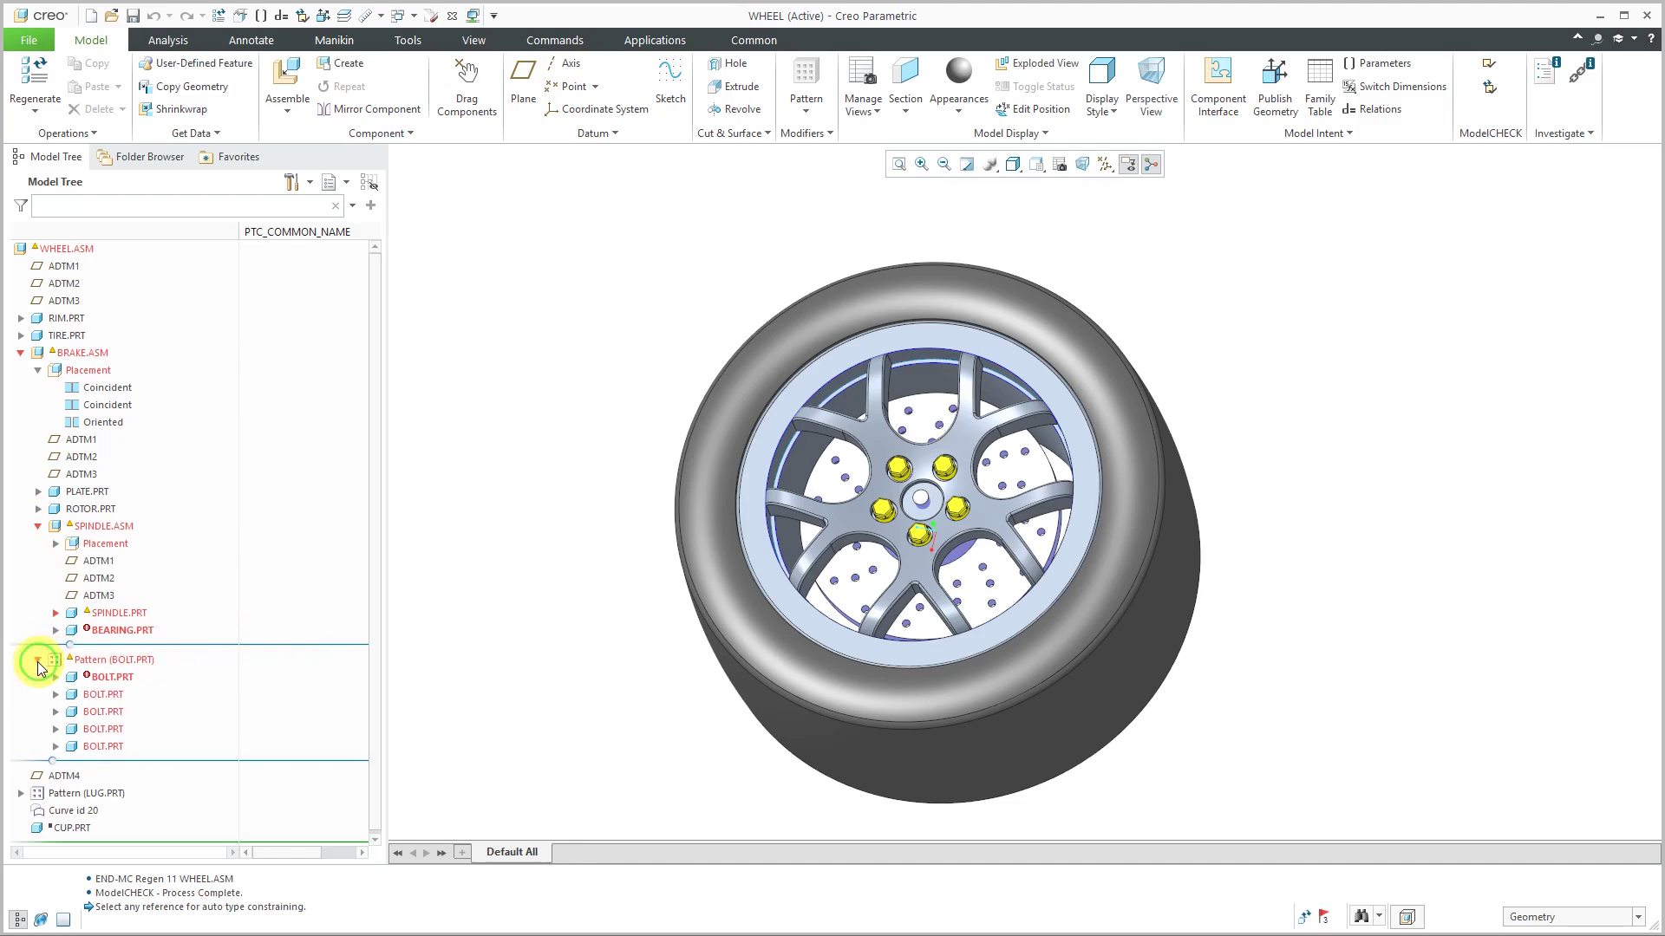
pyautogui.click(1325, 917)
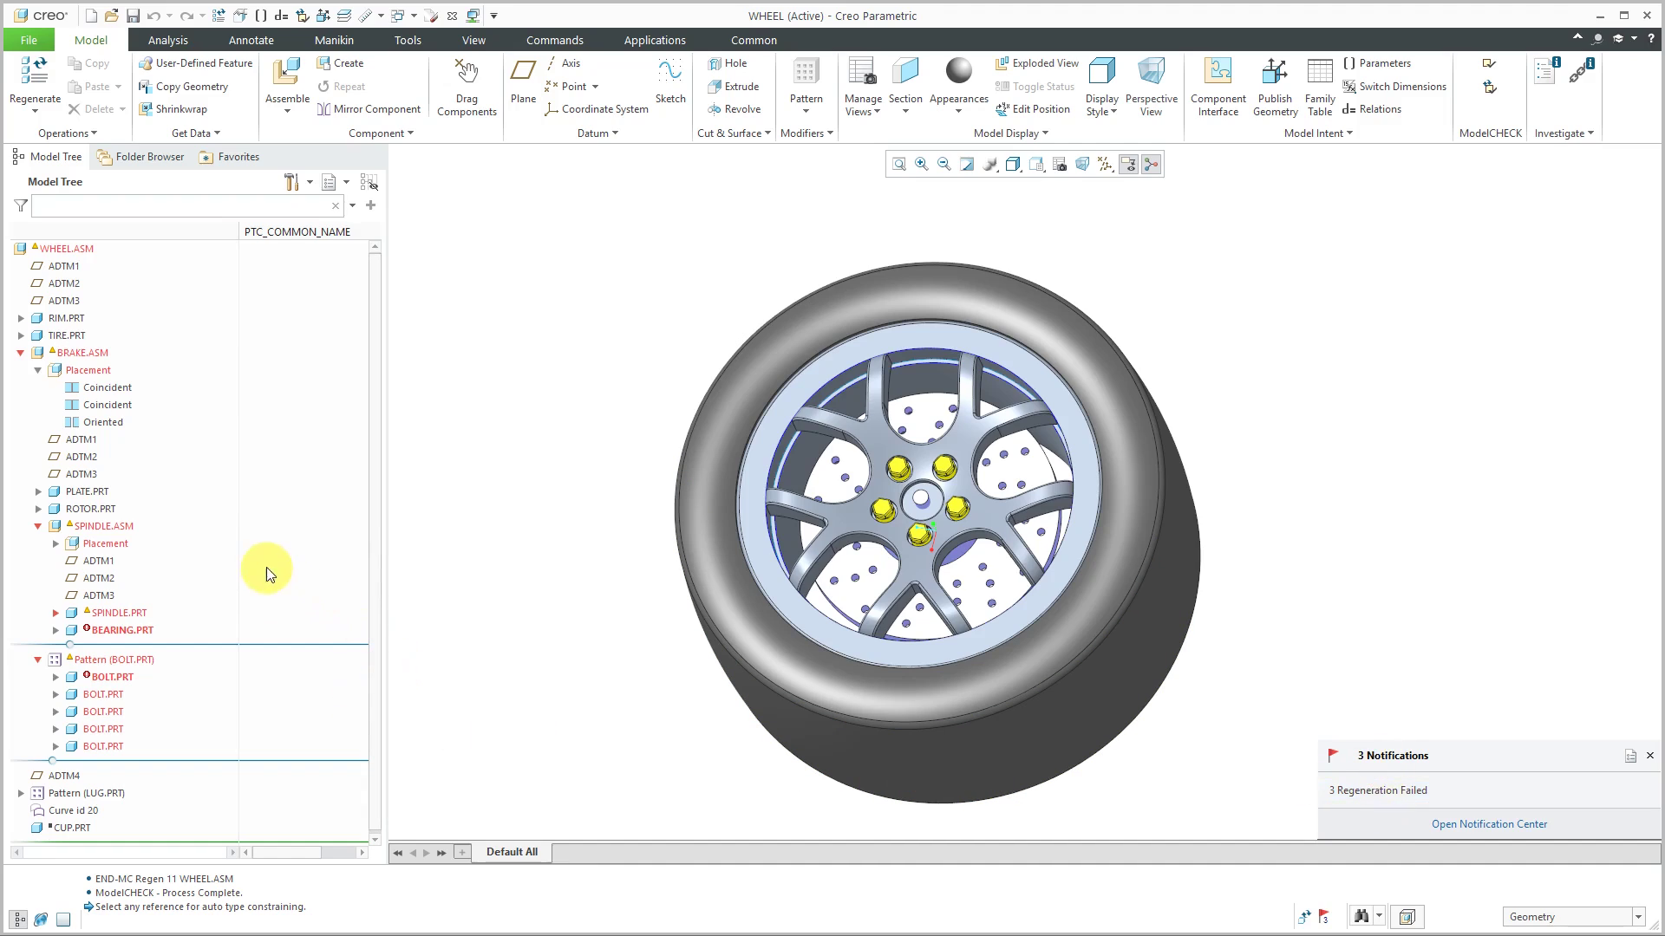
# Step: Open SPINDLE.ASM from the wheel assembly, examine SPINDLE.PRT's failed features, and open that part in its own window
pyautogui.click(106, 529)
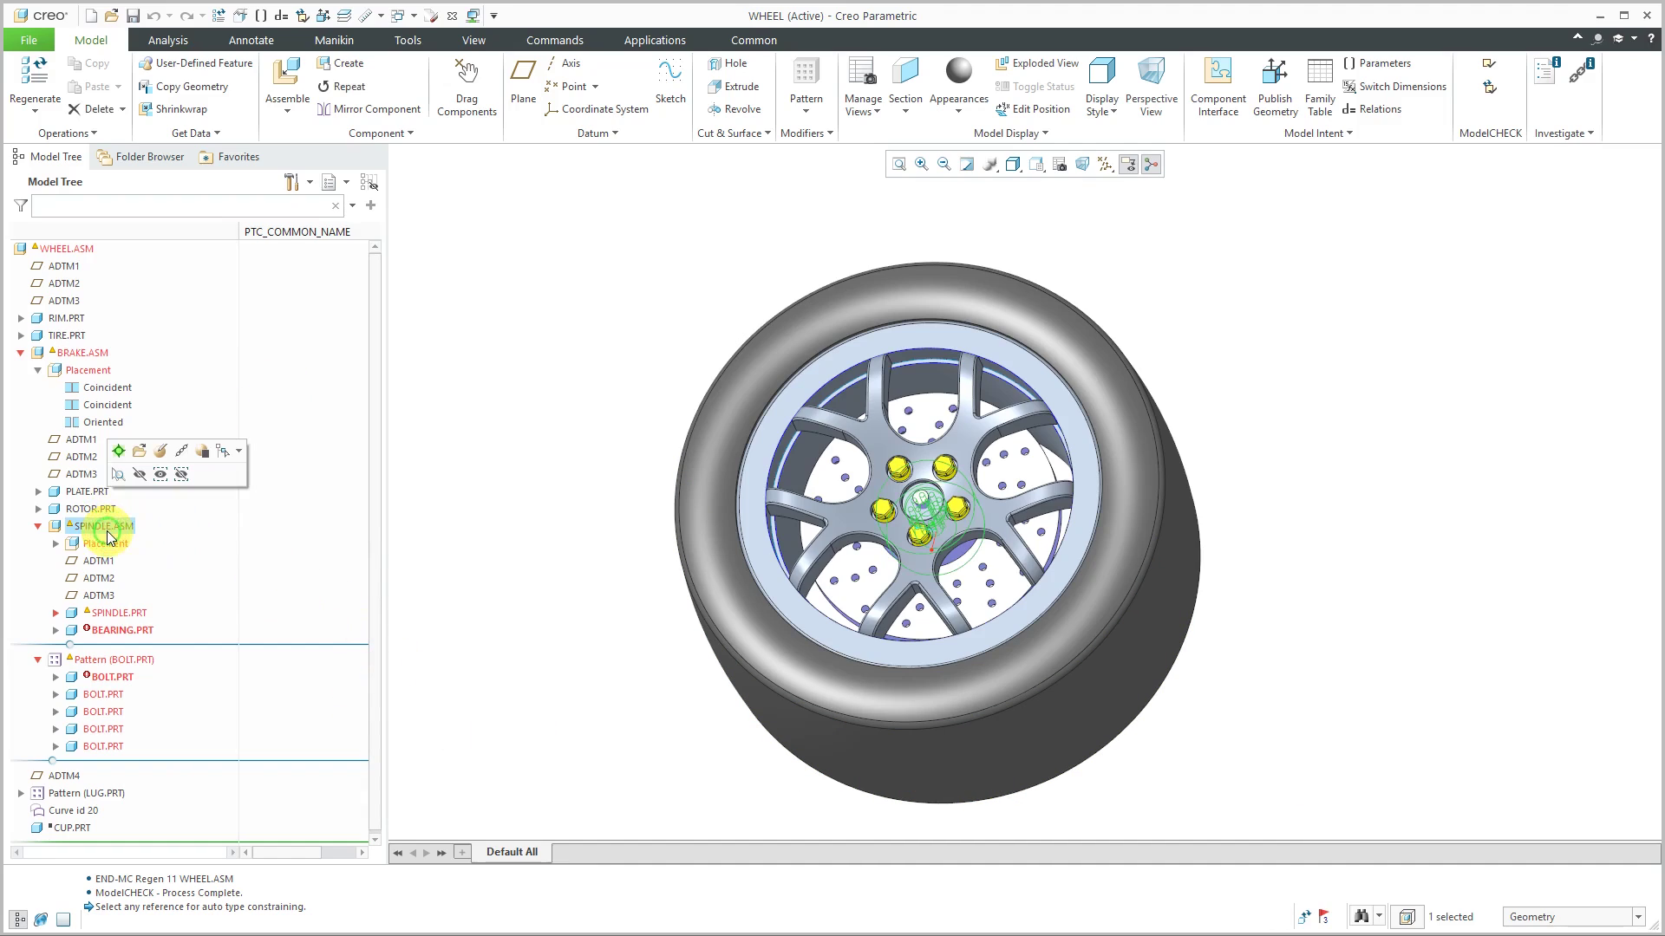
pyautogui.click(139, 451)
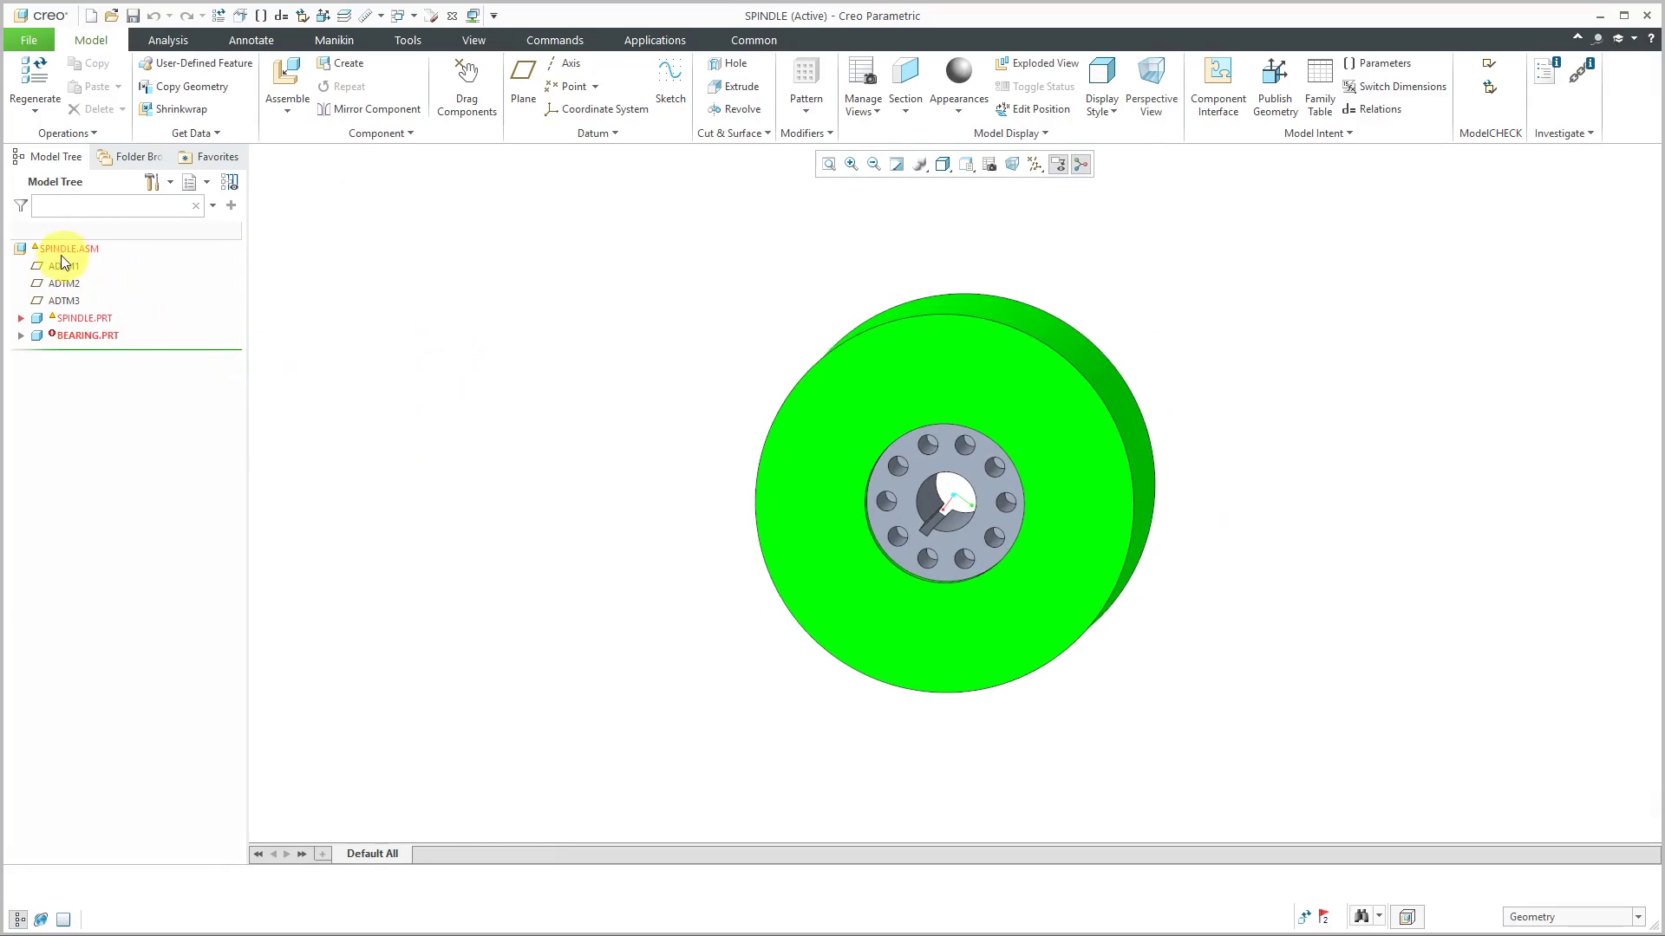
pyautogui.moveTo(34, 249)
pyautogui.moveTo(52, 319)
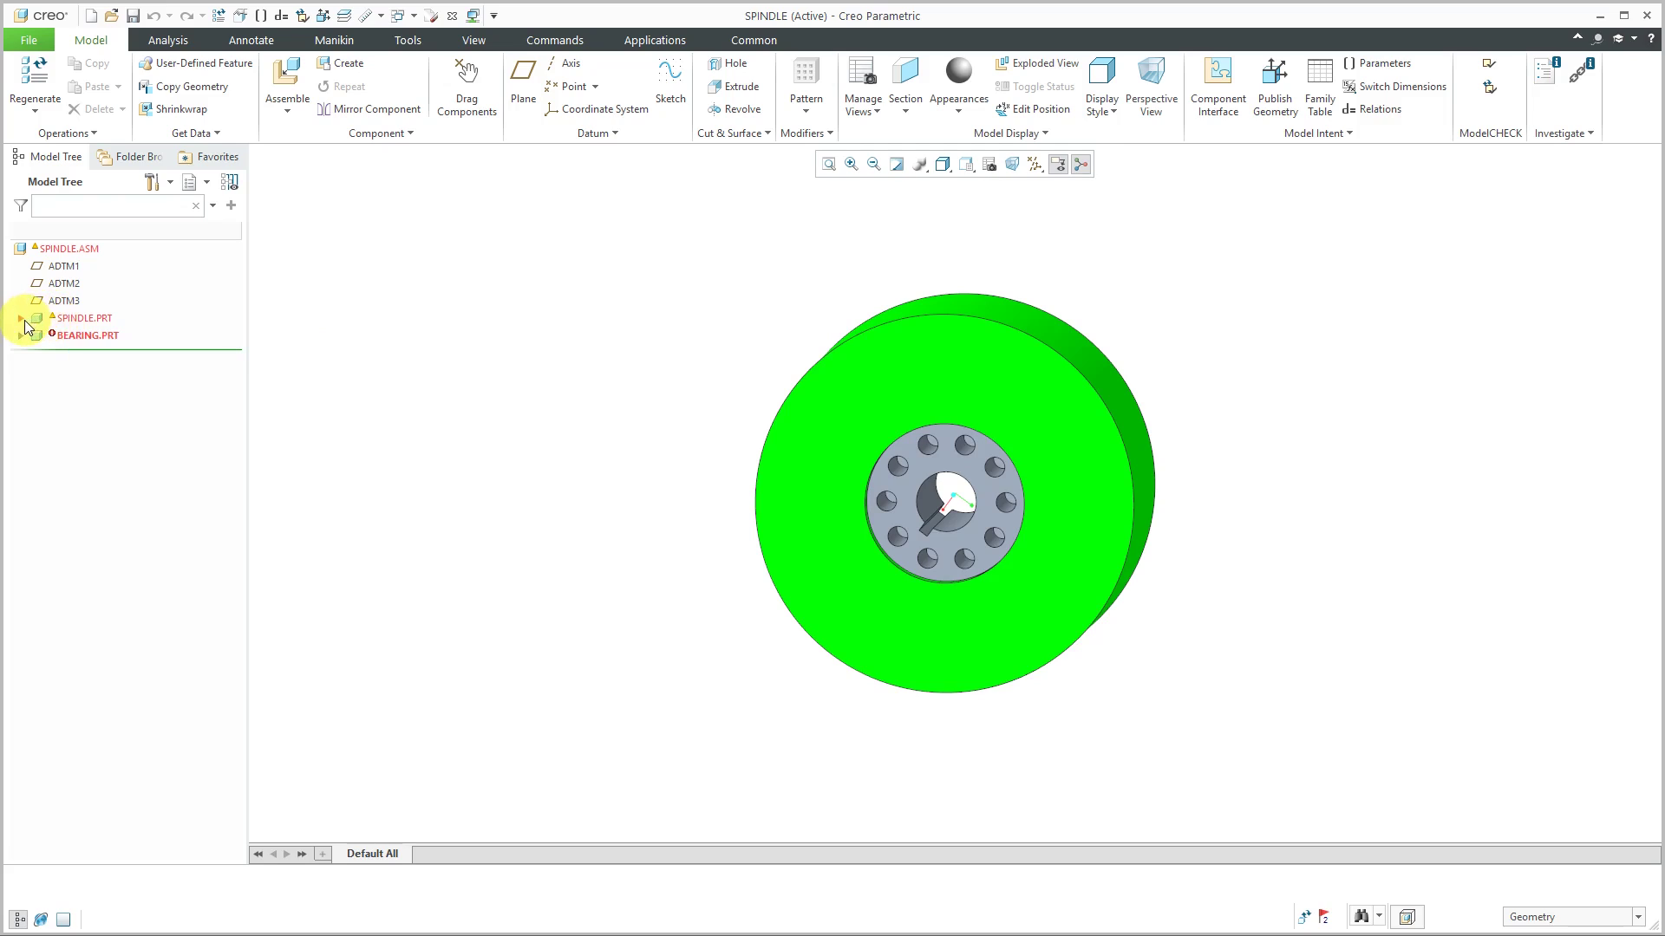
pyautogui.click(20, 318)
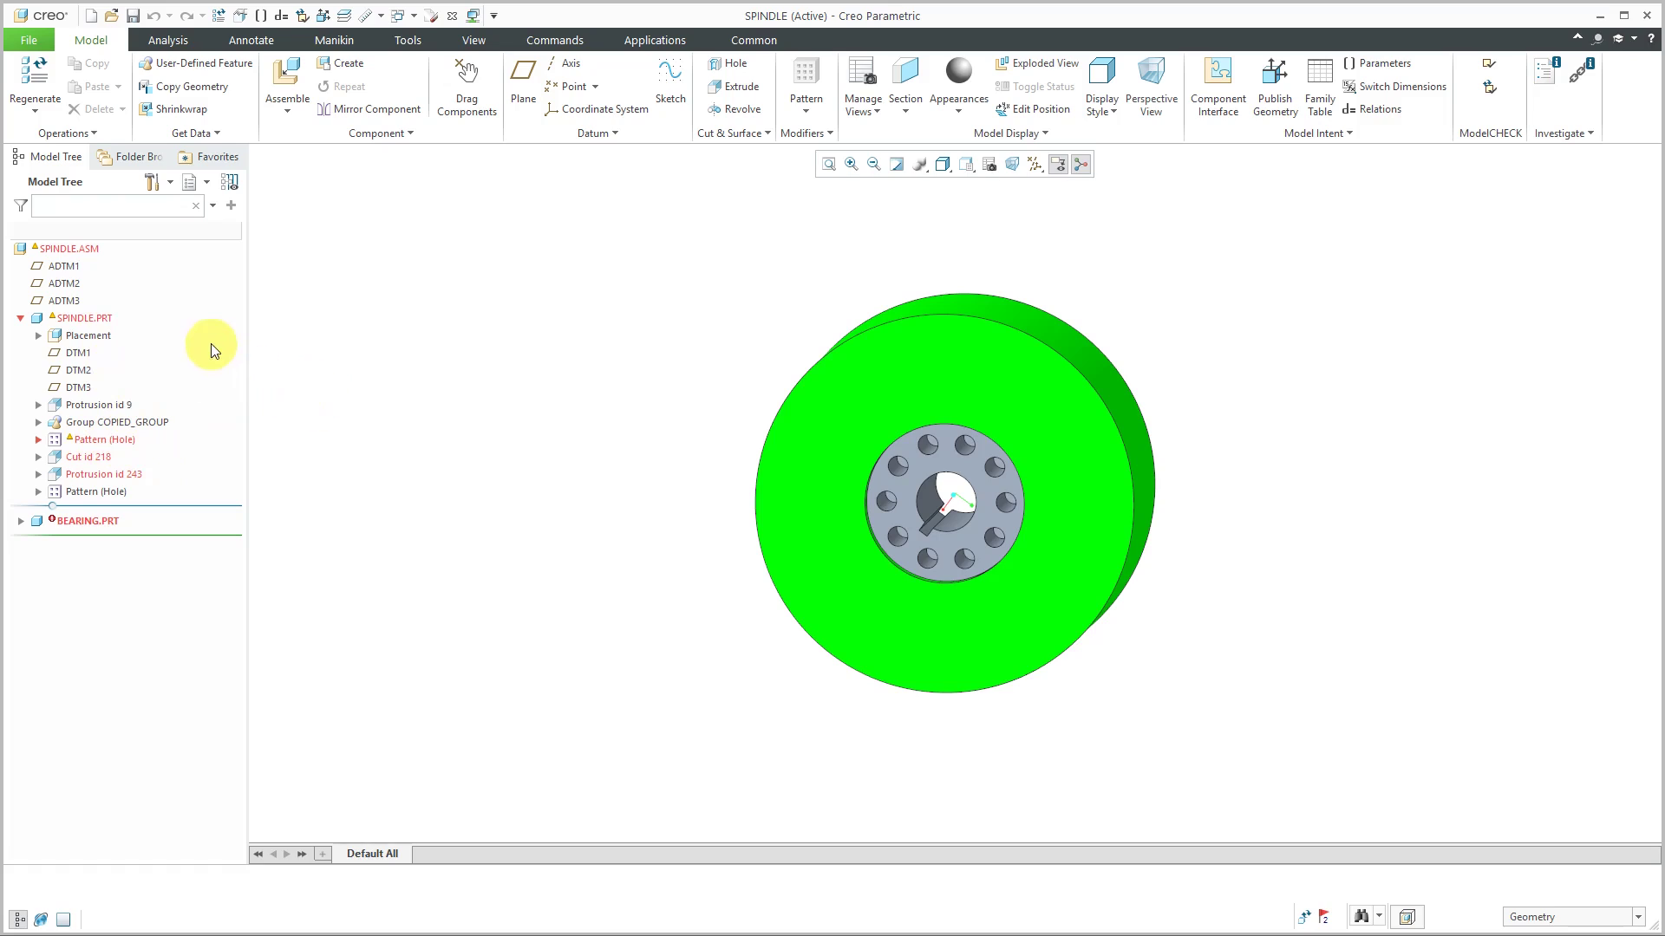
pyautogui.click(87, 320)
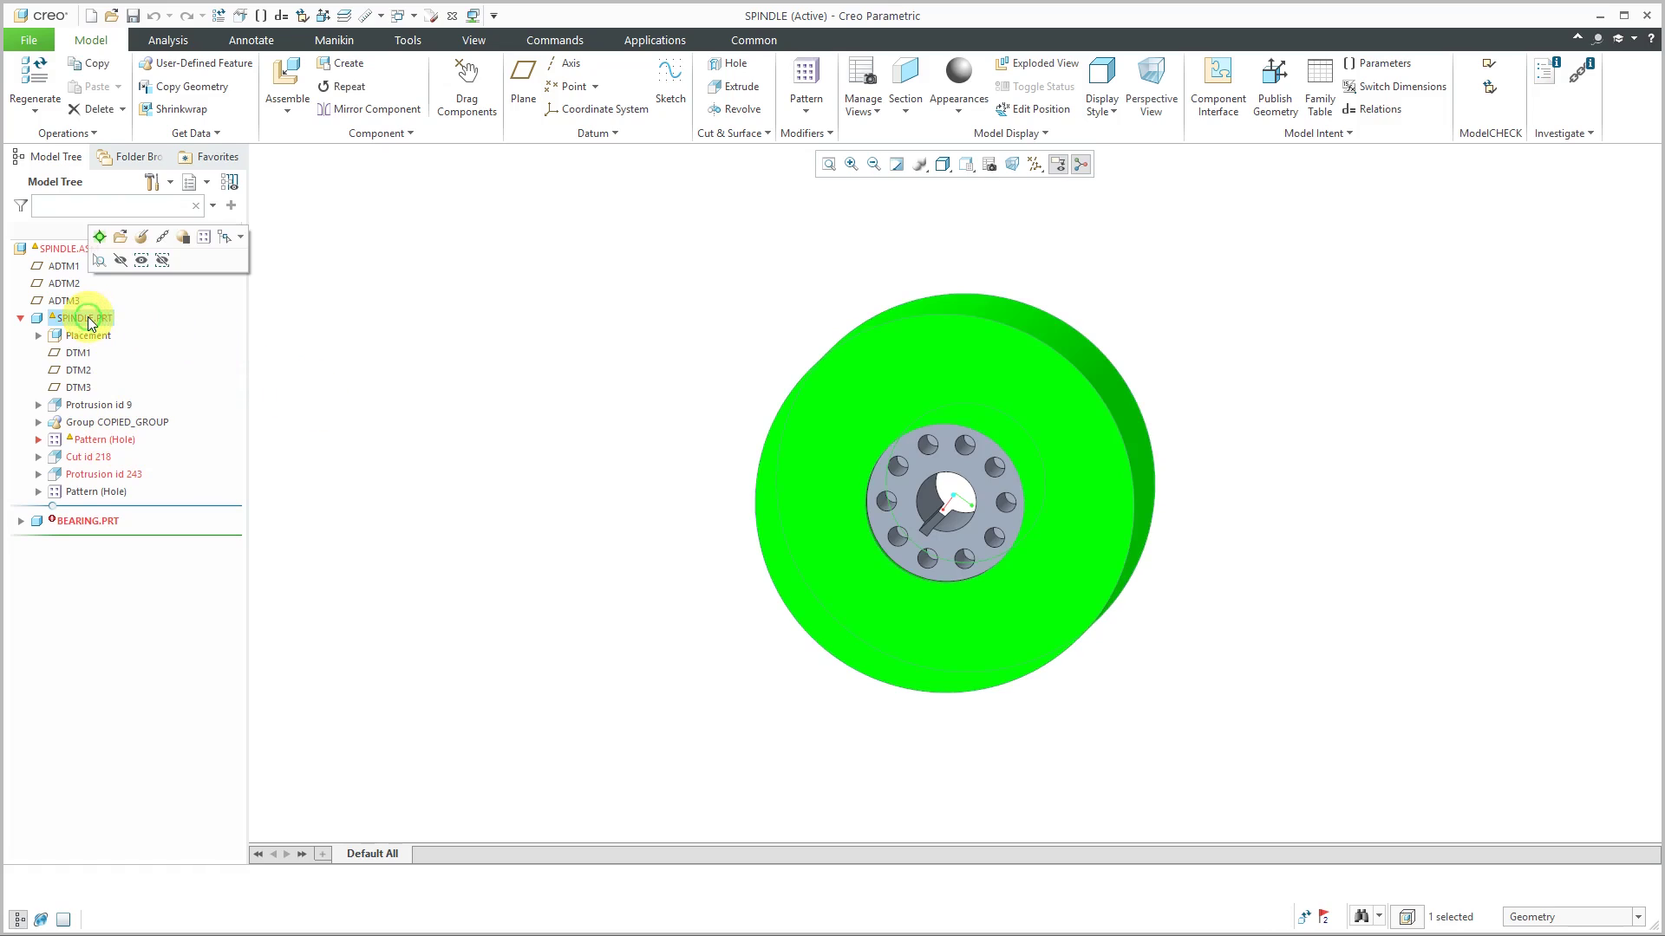
pyautogui.click(117, 242)
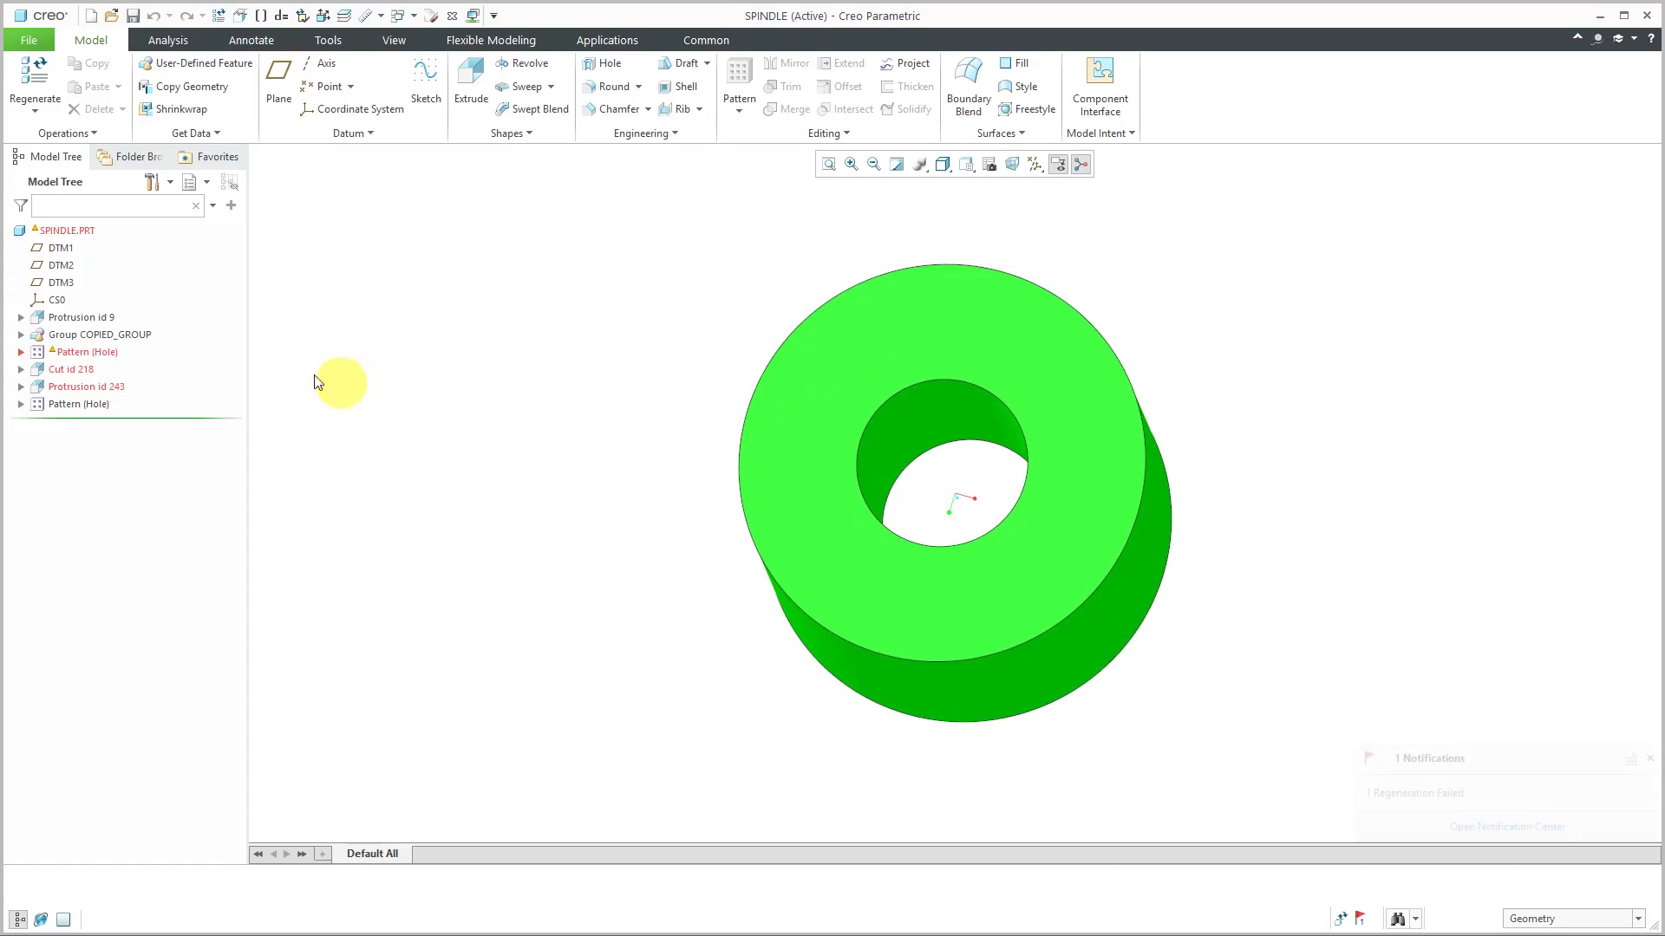
# Step: Redefine the failed hole pattern in SPINDLE.PRT, inspect its pattern dimensions, and accept it without changes
pyautogui.click(103, 353)
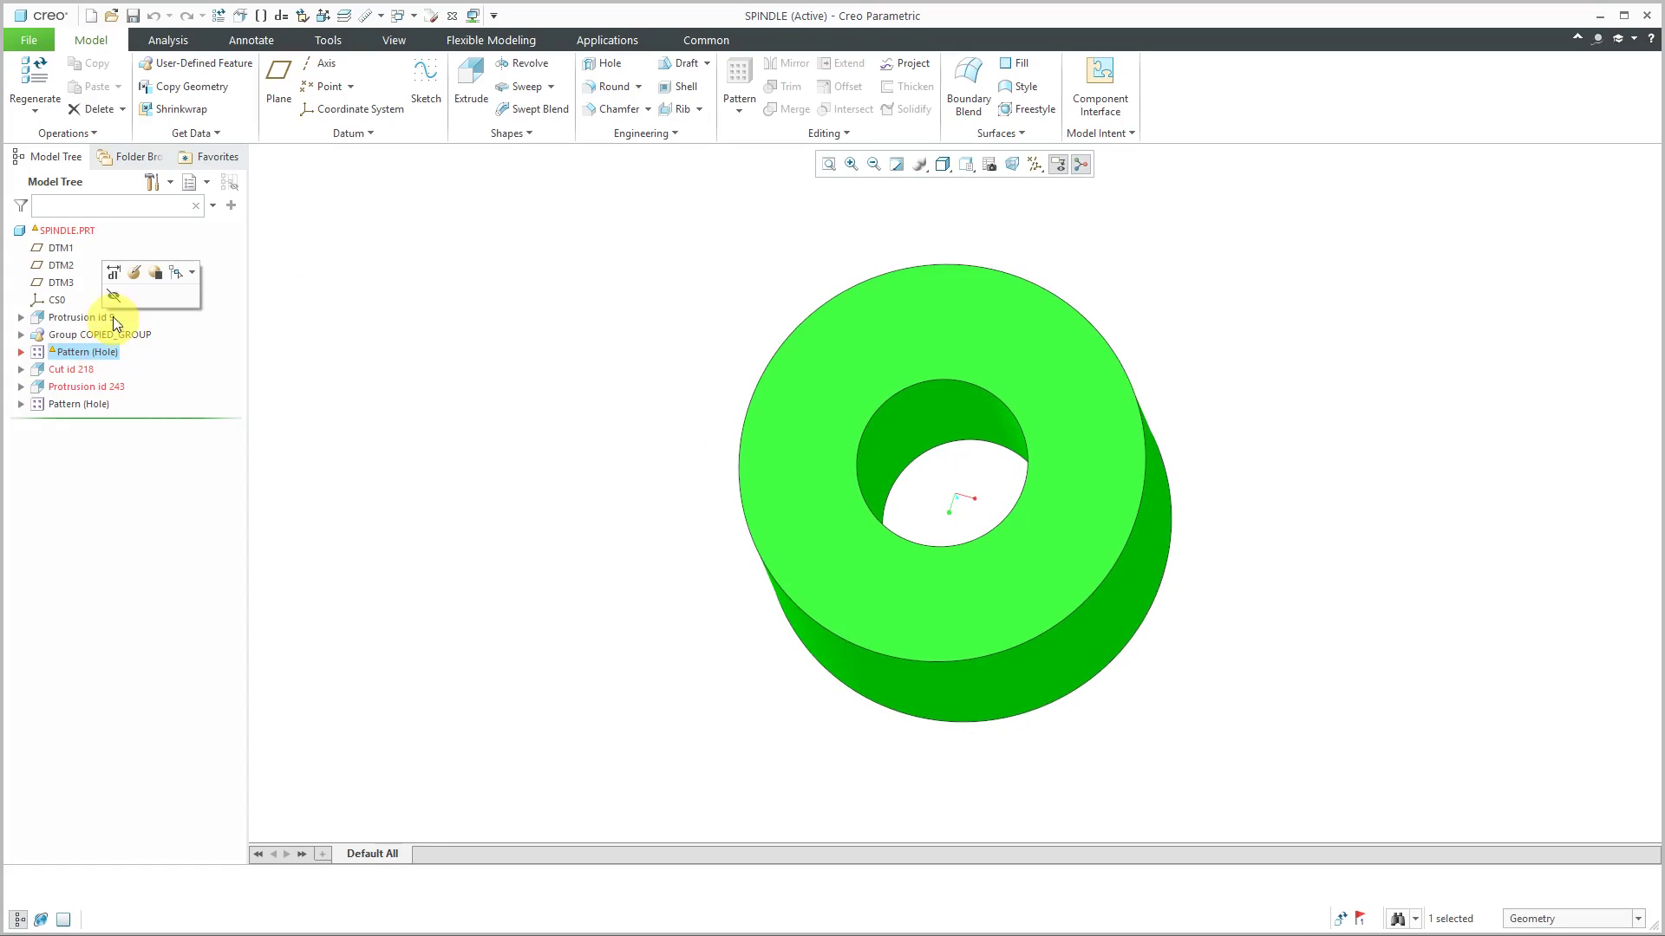
pyautogui.click(134, 276)
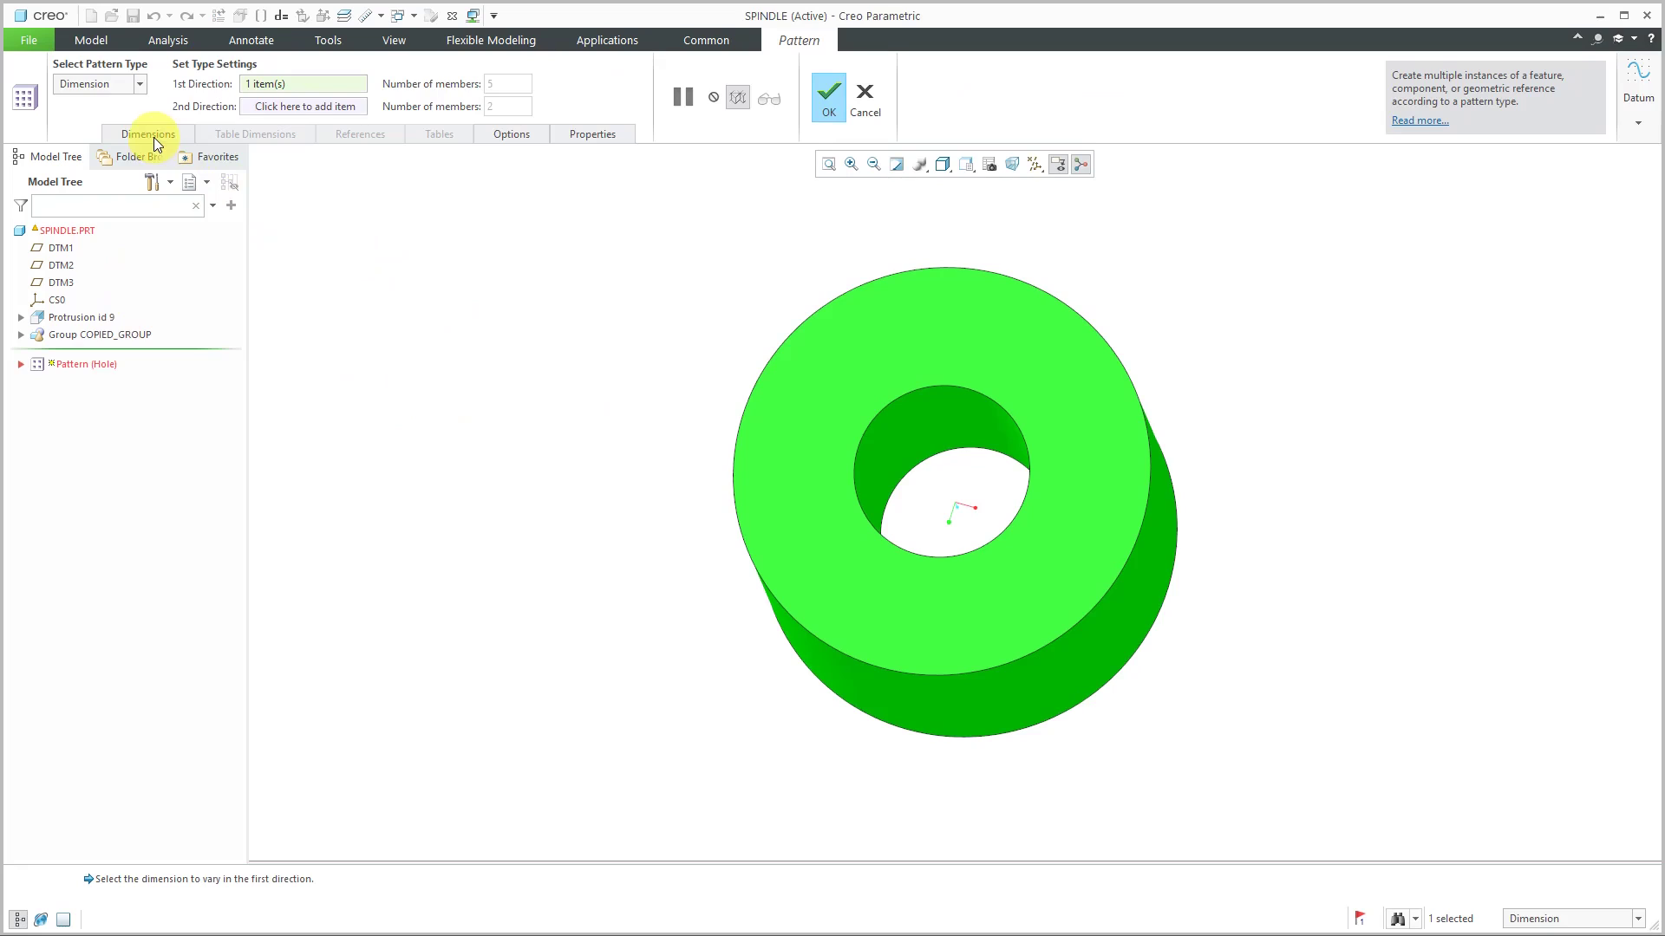
pyautogui.click(153, 137)
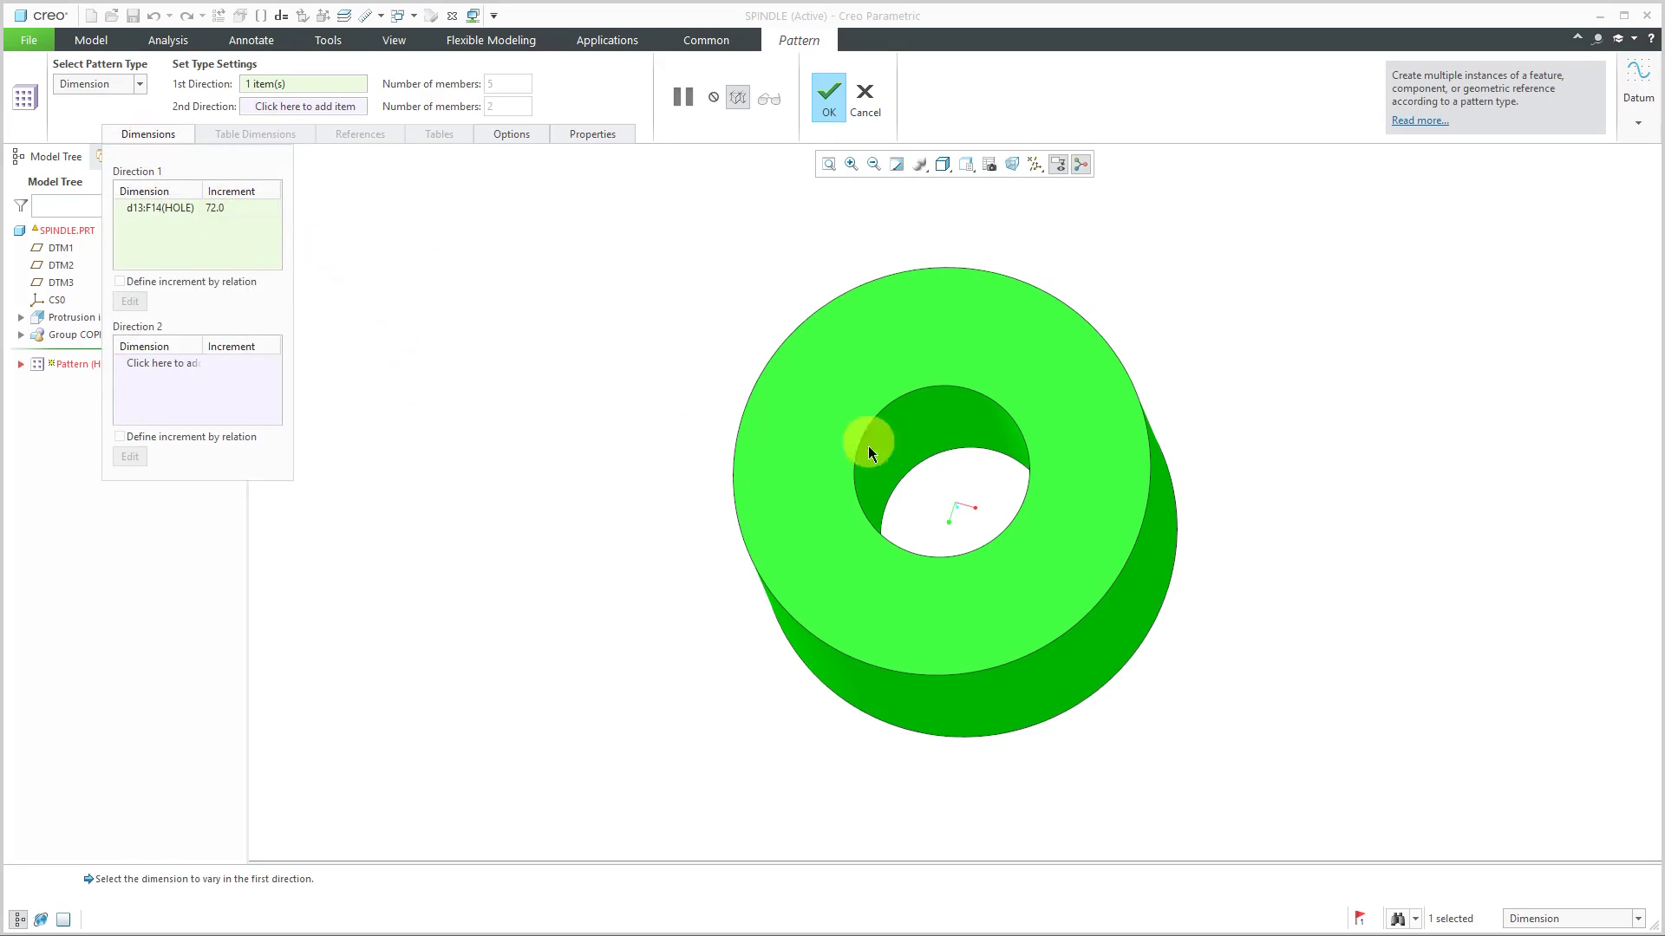
pyautogui.moveTo(870, 452)
pyautogui.mouseDown(button='middle')
pyautogui.moveTo(877, 372)
pyautogui.moveTo(676, 283)
pyautogui.moveTo(792, 159)
pyautogui.moveTo(710, 162)
pyautogui.moveTo(746, 154)
pyautogui.mouseUp(button='middle')
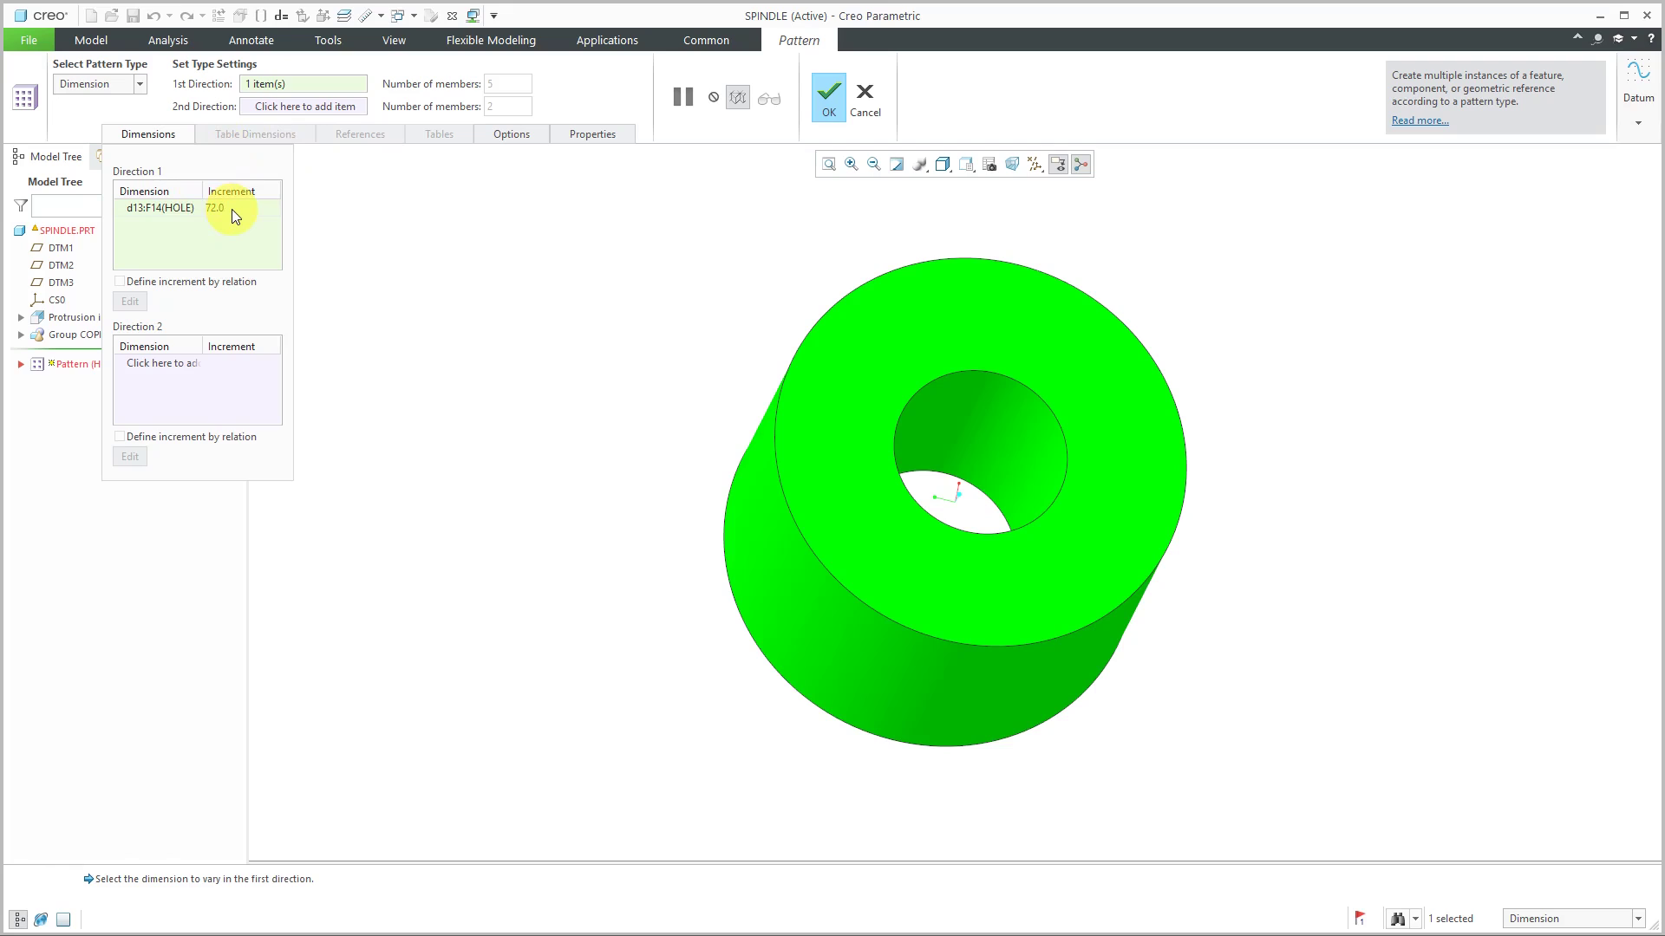
pyautogui.click(829, 101)
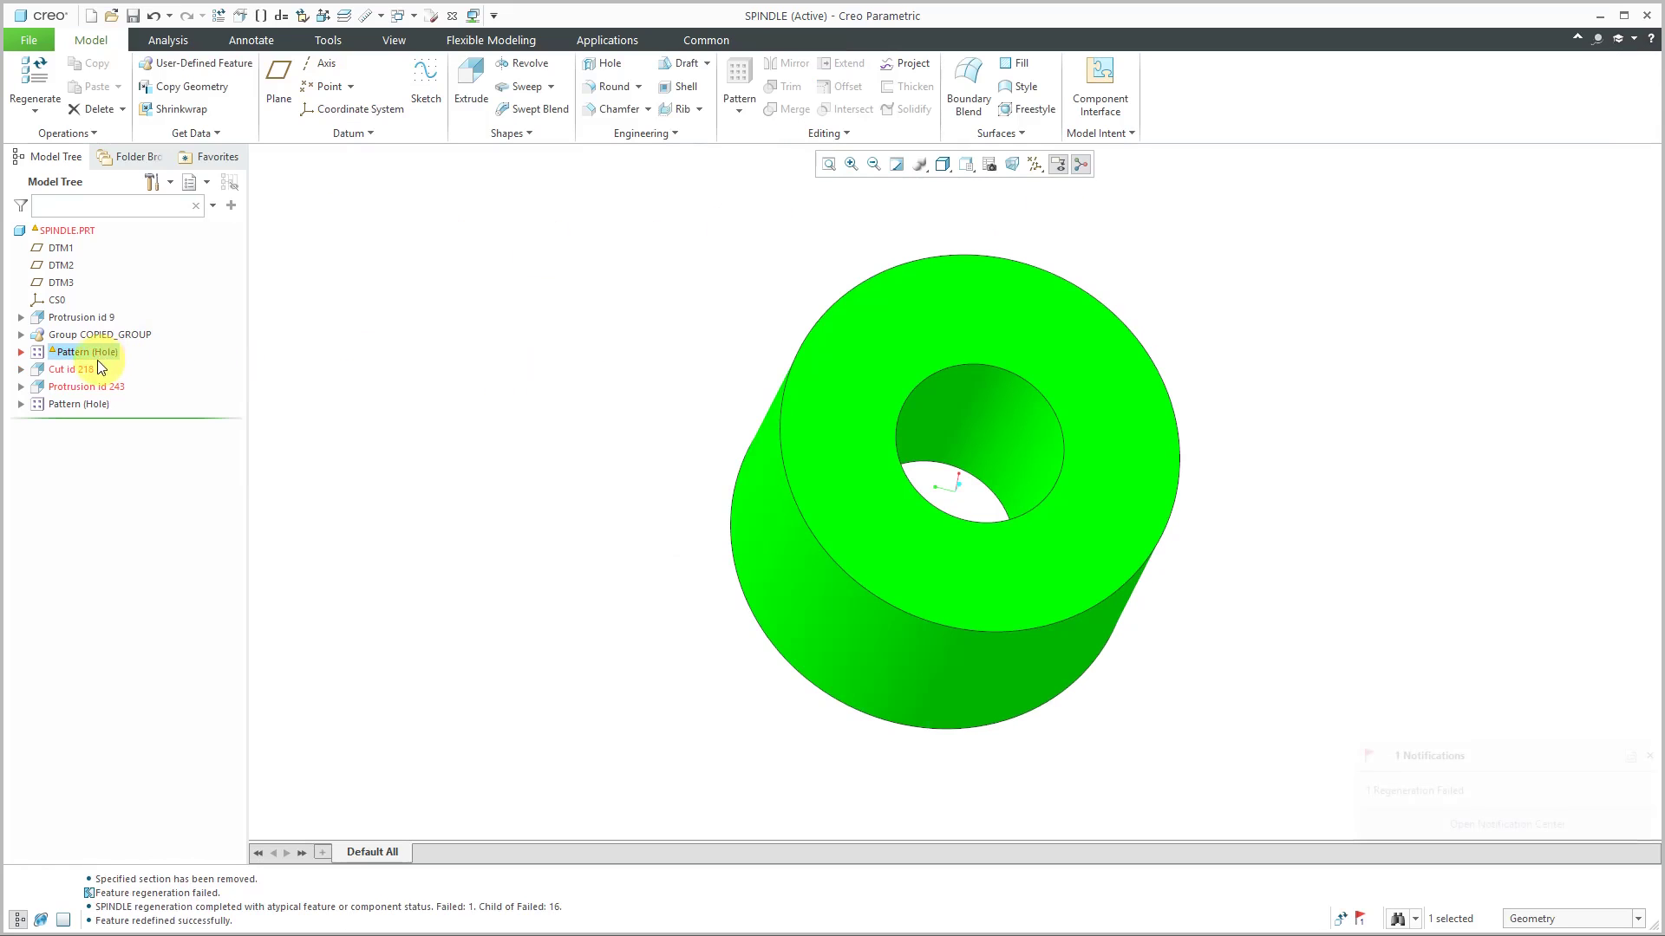
# Step: Open the first hole of the failed hole pattern in SPINDLE.PRT for redefinition and examine its placement and depth references
pyautogui.click(20, 352)
pyautogui.click(96, 371)
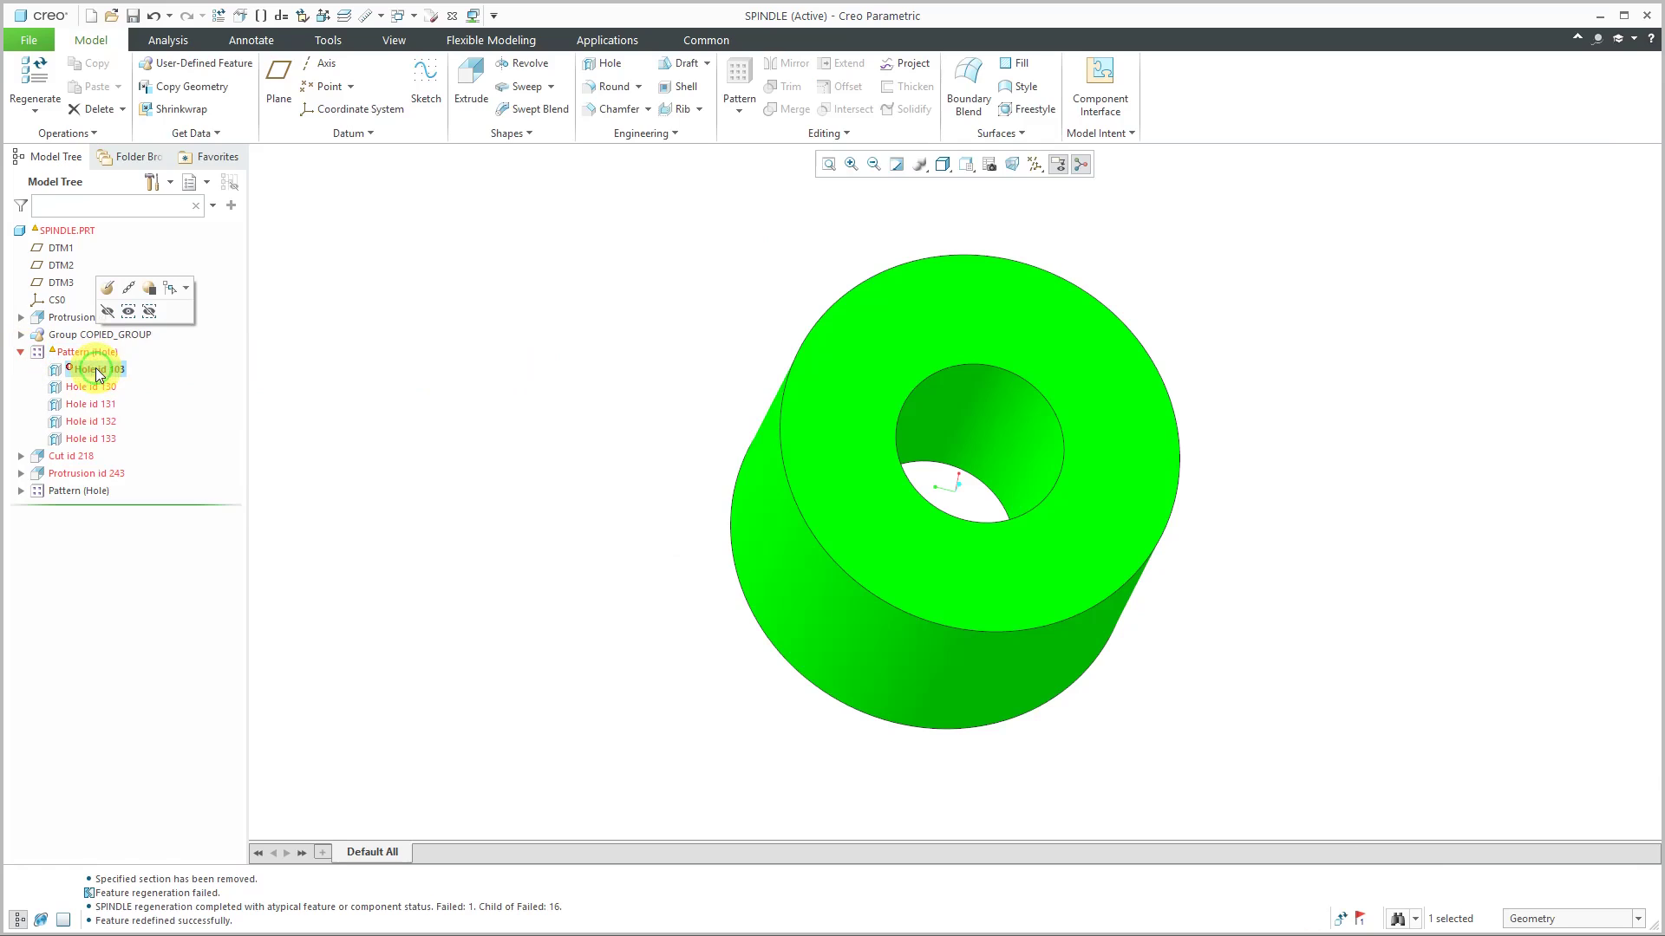
pyautogui.click(108, 287)
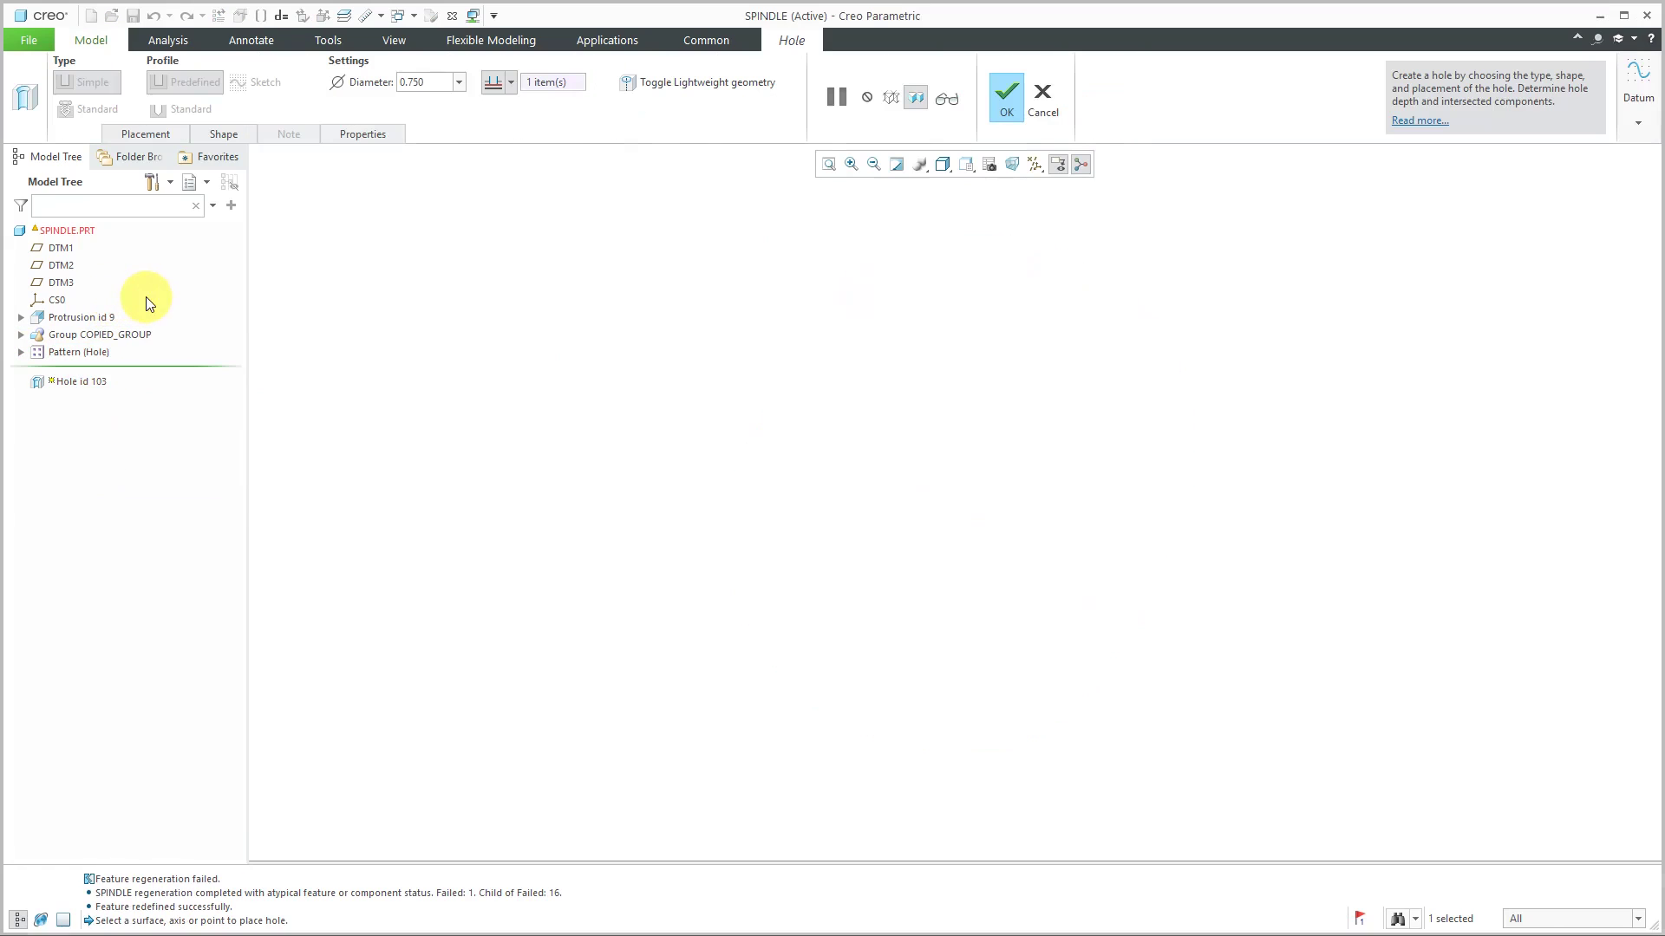
pyautogui.moveTo(928, 391); pyautogui.dragTo(1006, 628, button='middle')
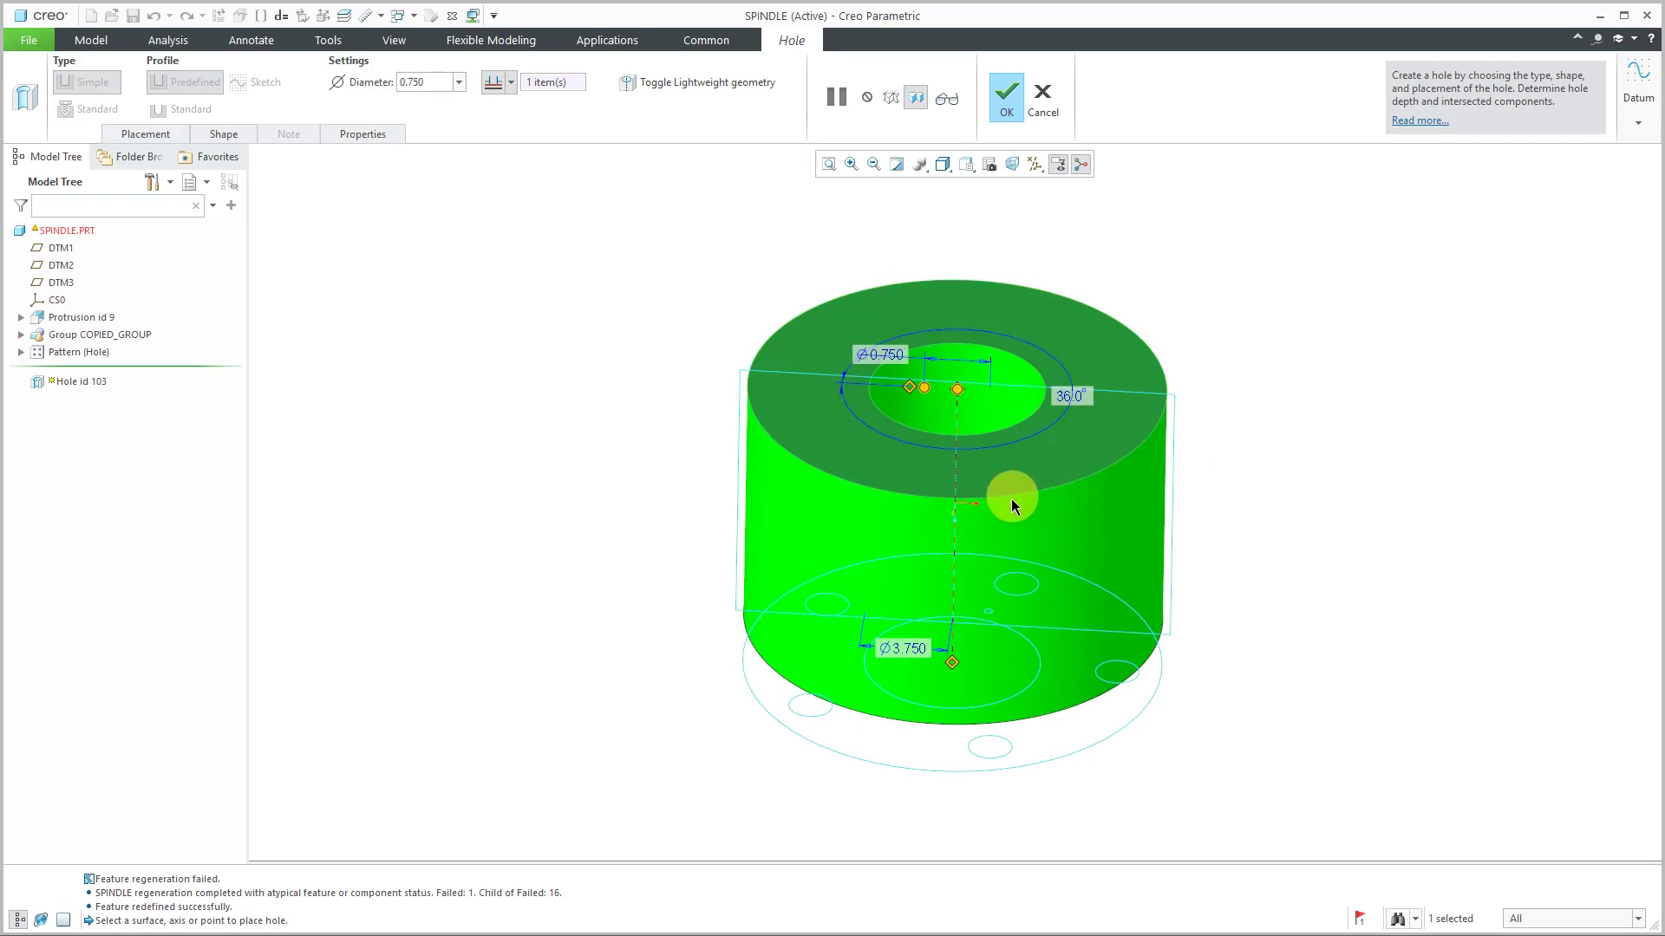
pyautogui.moveTo(933, 662)
pyautogui.mouseDown(button='middle')
pyautogui.moveTo(945, 760)
pyautogui.moveTo(929, 754)
pyautogui.moveTo(929, 837)
pyautogui.moveTo(925, 739)
pyautogui.moveTo(962, 635)
pyautogui.moveTo(904, 642)
pyautogui.moveTo(966, 636)
pyautogui.moveTo(914, 673)
pyautogui.moveTo(937, 680)
pyautogui.mouseUp(button='middle')
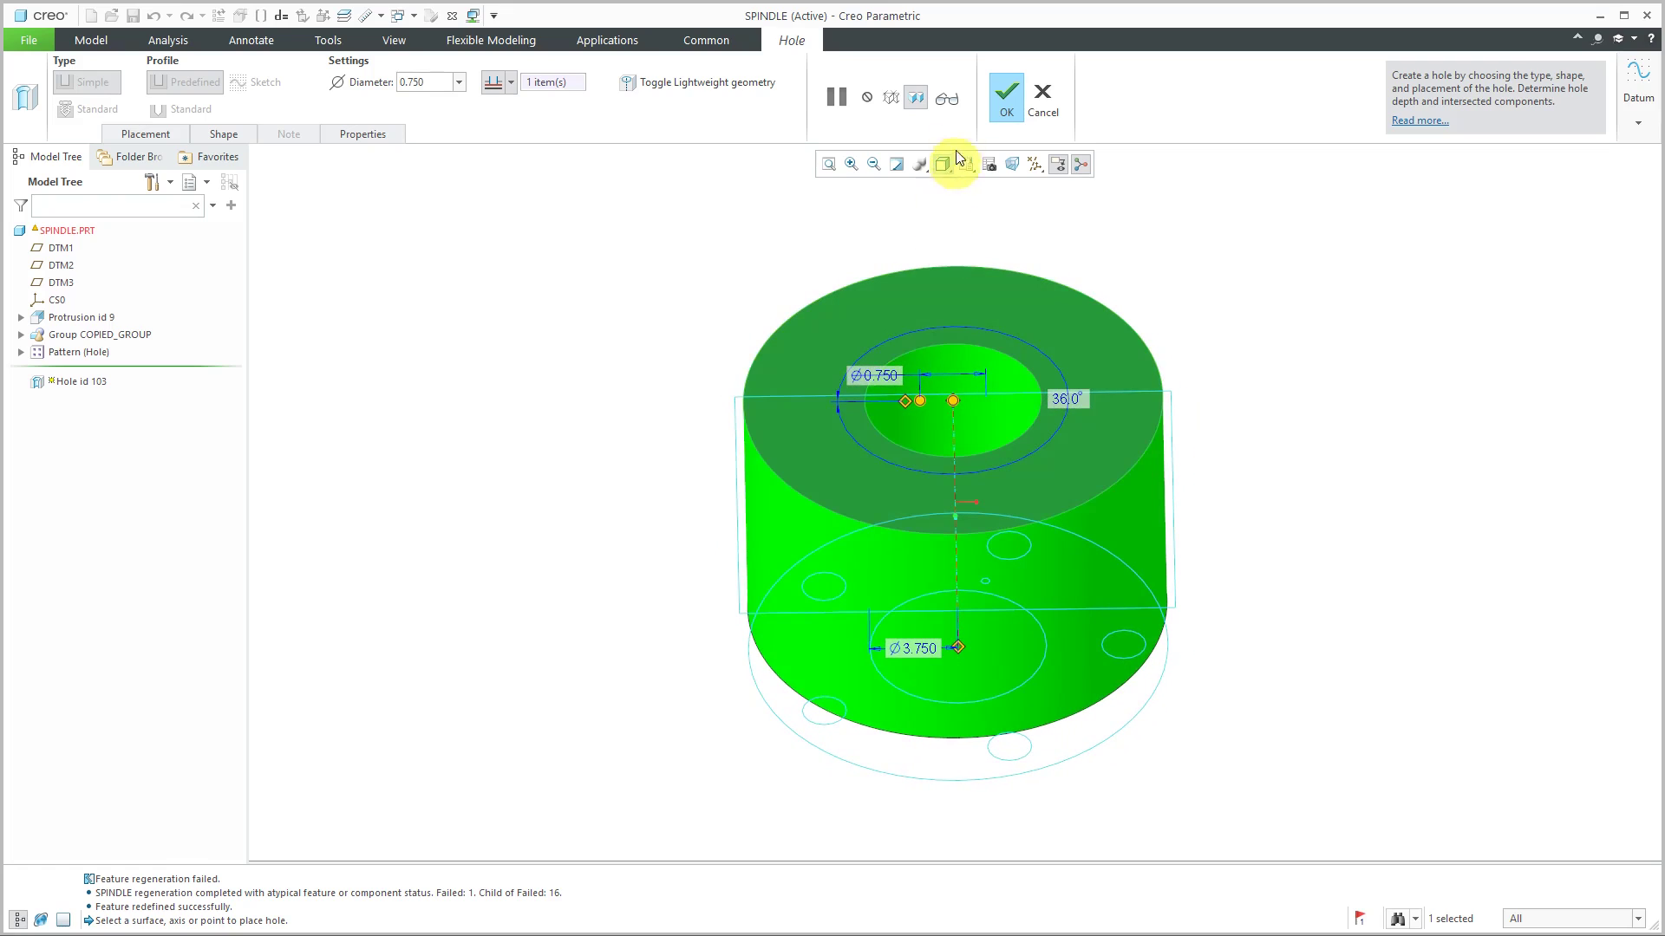
# Step: Try to accept the hole, return to the tool, and read both failure items for HOLE_ID_103 in the Troubleshooter
pyautogui.click(1006, 98)
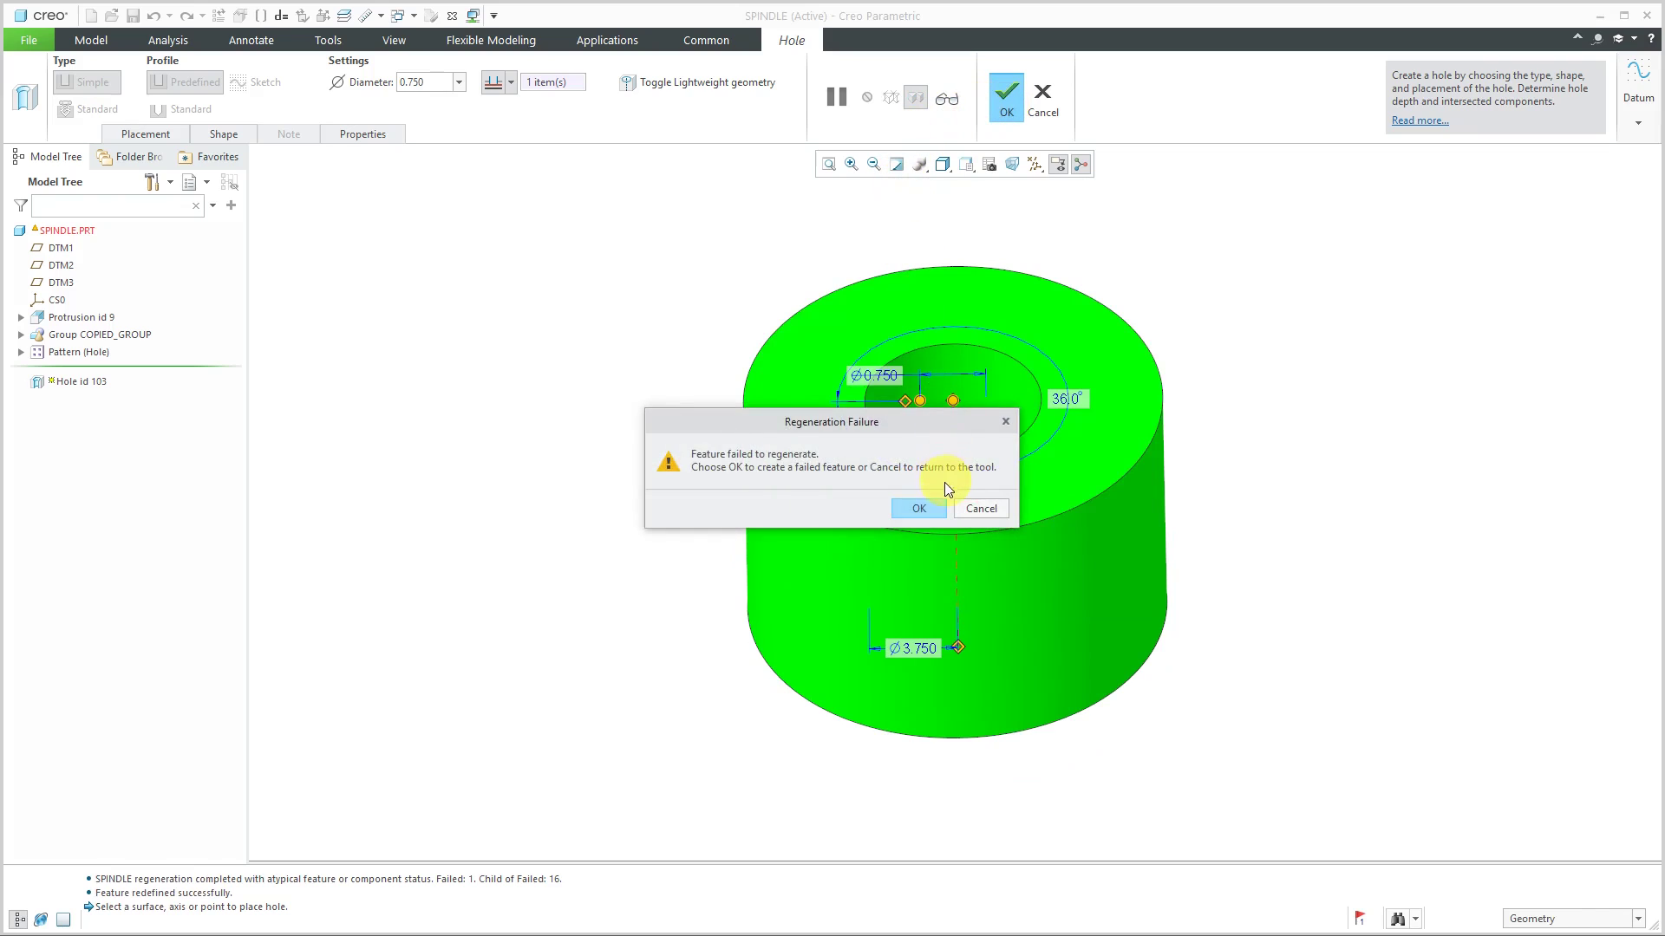
pyautogui.click(992, 508)
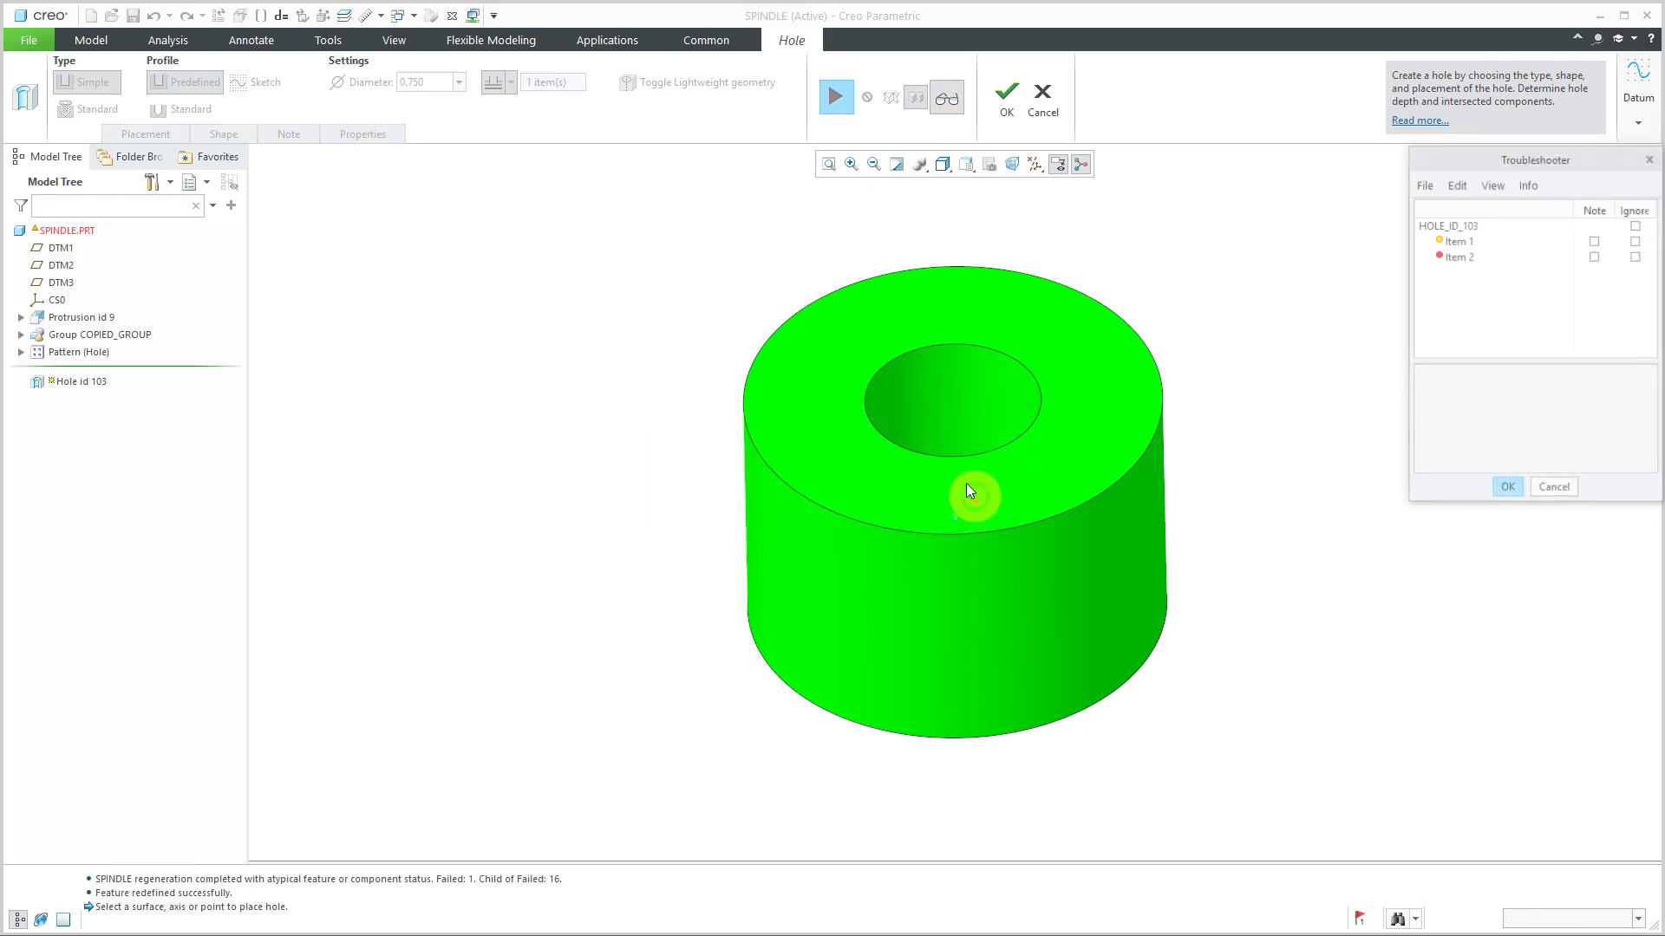
pyautogui.click(1457, 240)
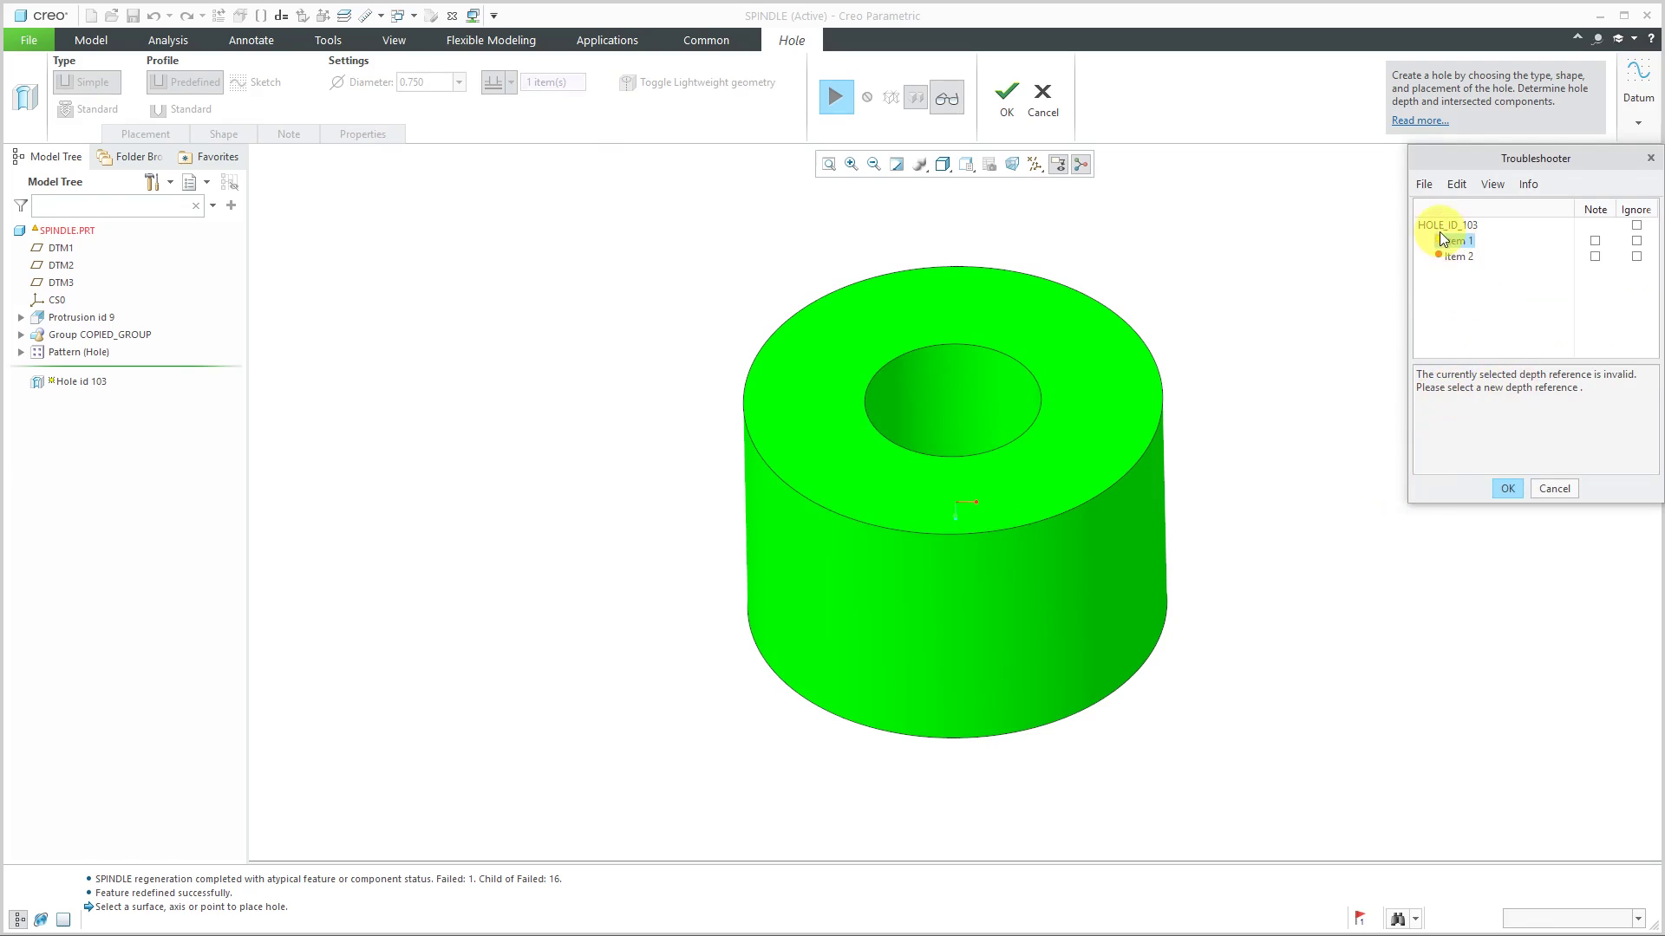
pyautogui.click(1458, 257)
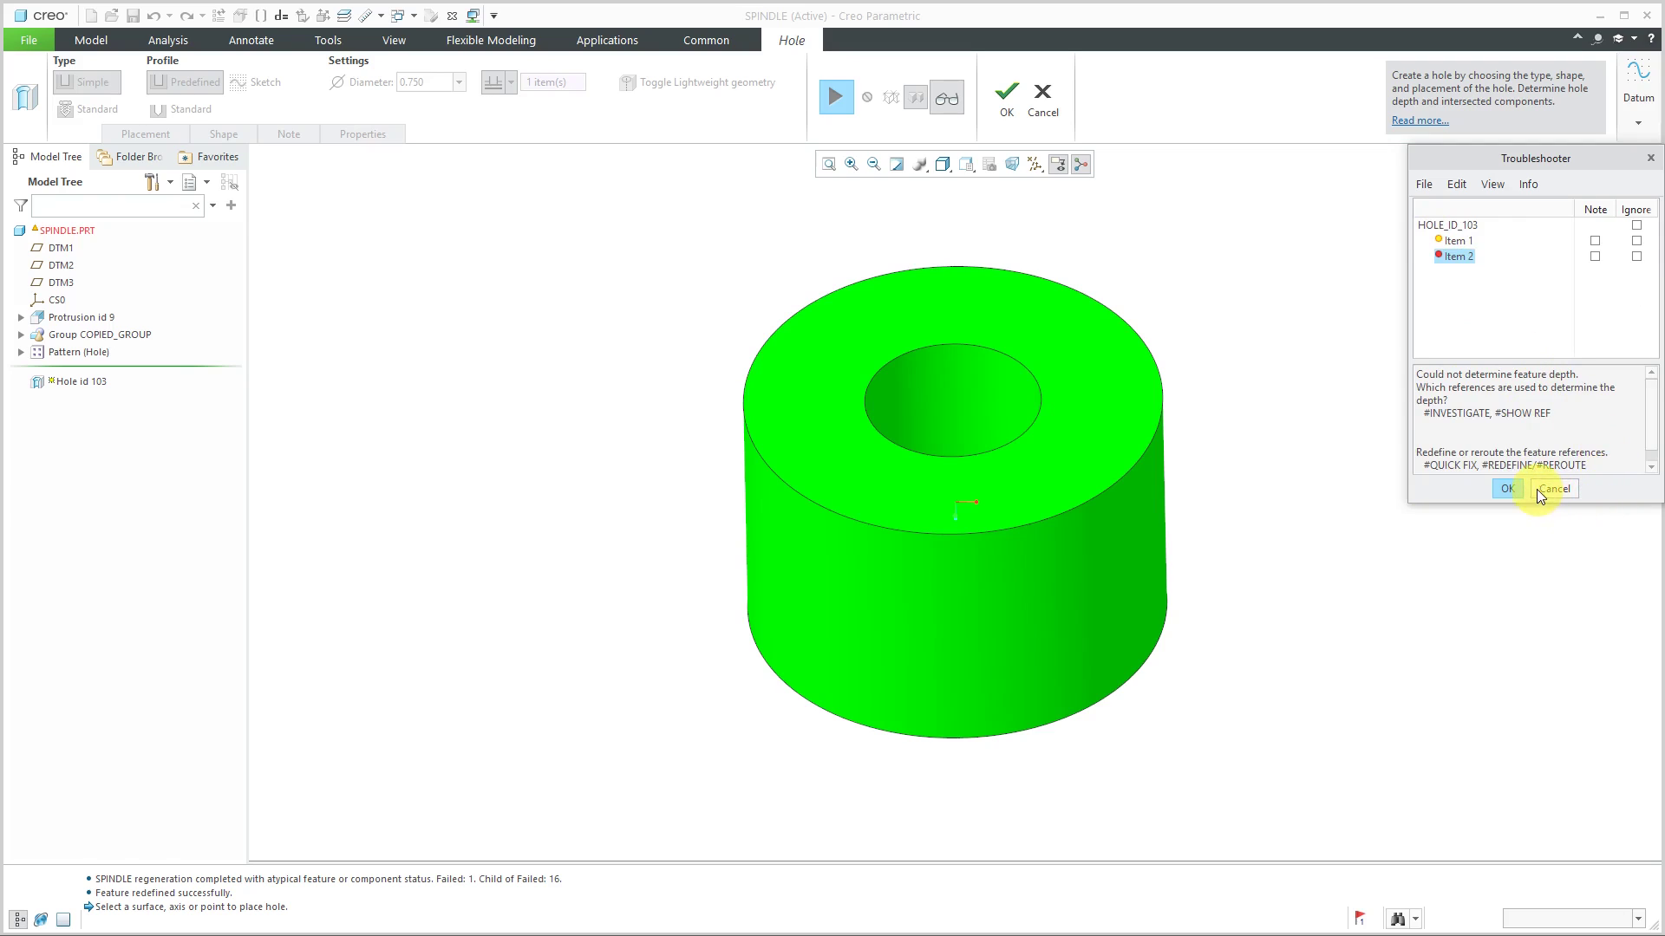
pyautogui.click(1513, 491)
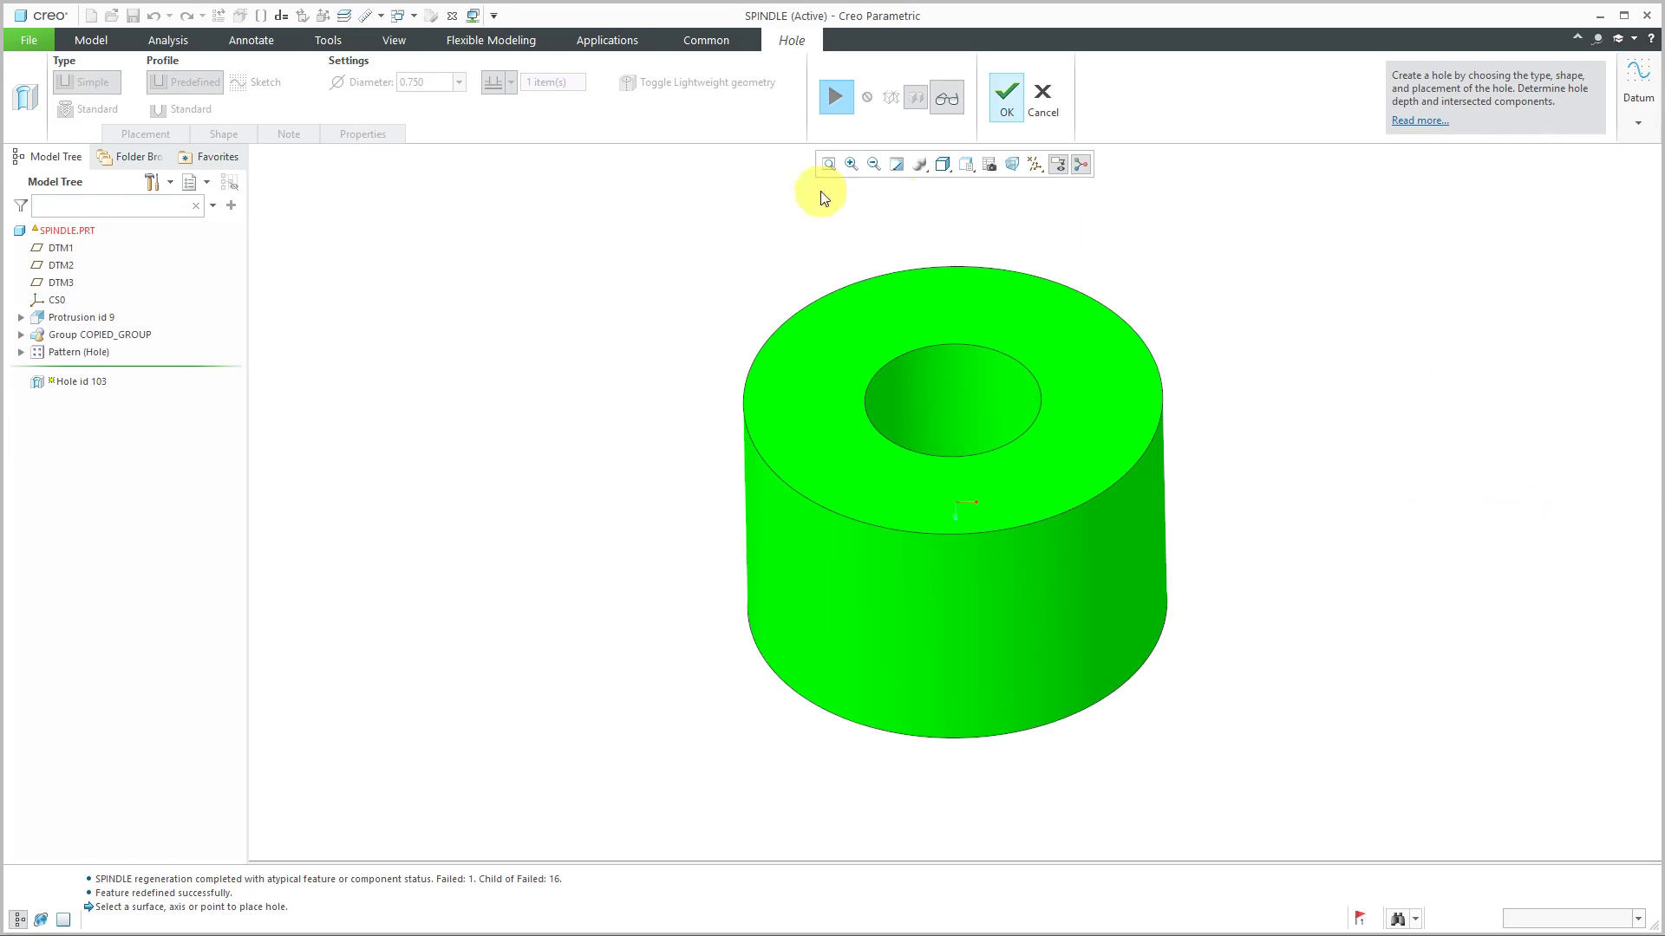
# Step: Resume the hole redefinition, change its depth option to Through All, accept it, and inspect the part
pyautogui.click(838, 95)
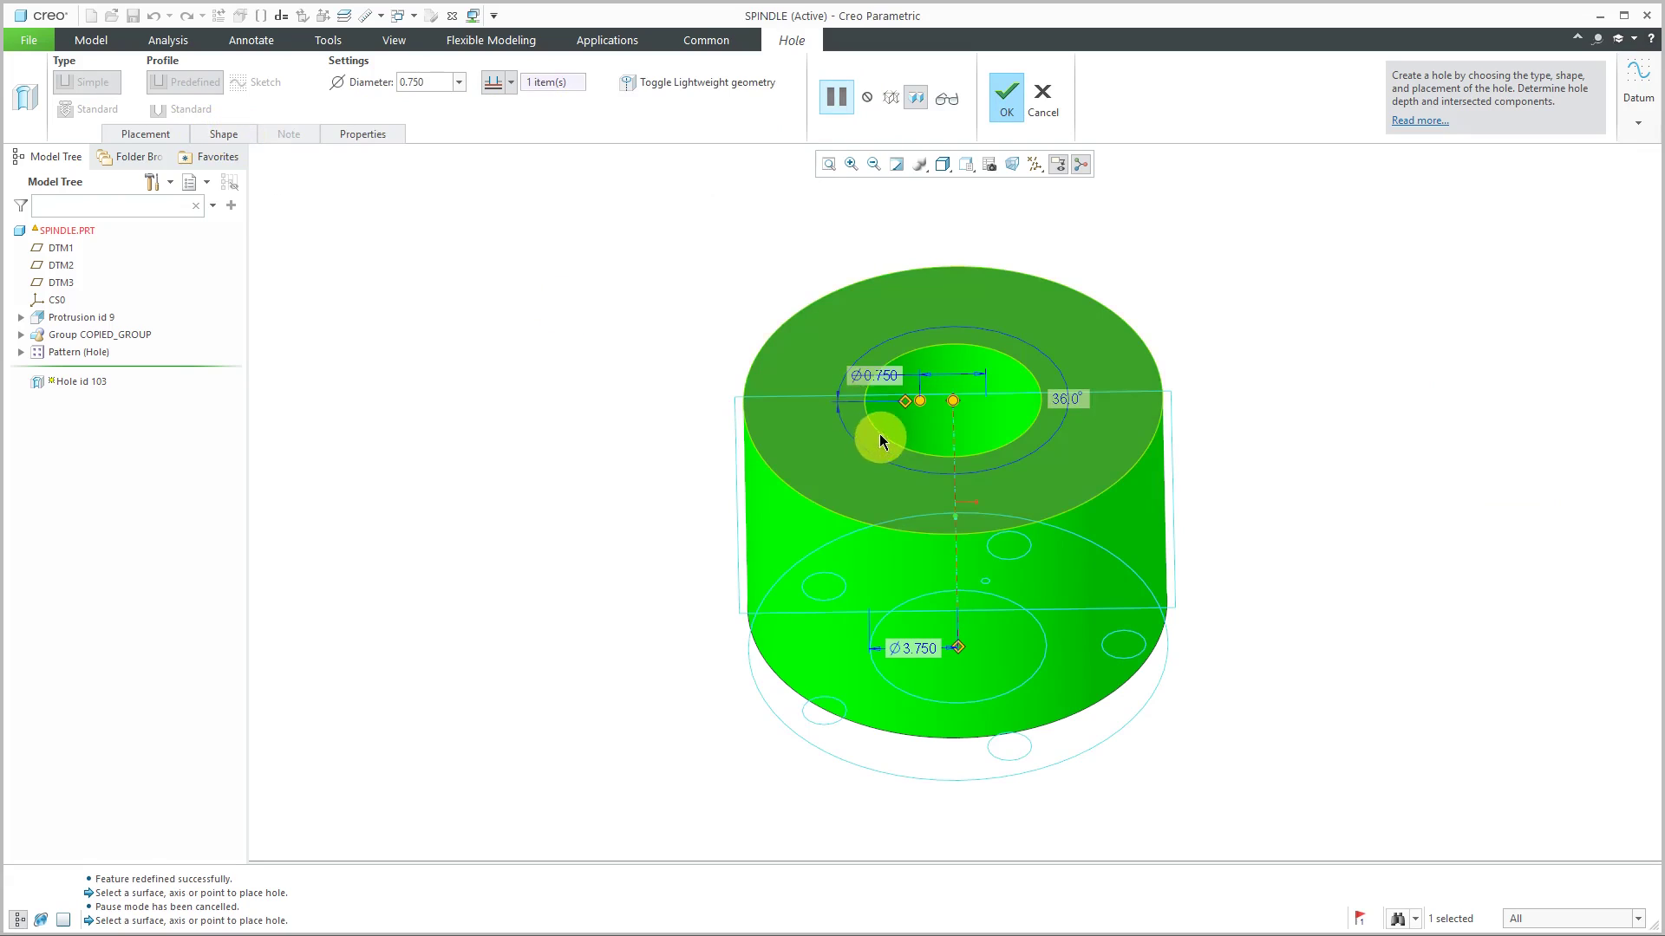
pyautogui.moveTo(881, 435); pyautogui.dragTo(905, 297, button='middle')
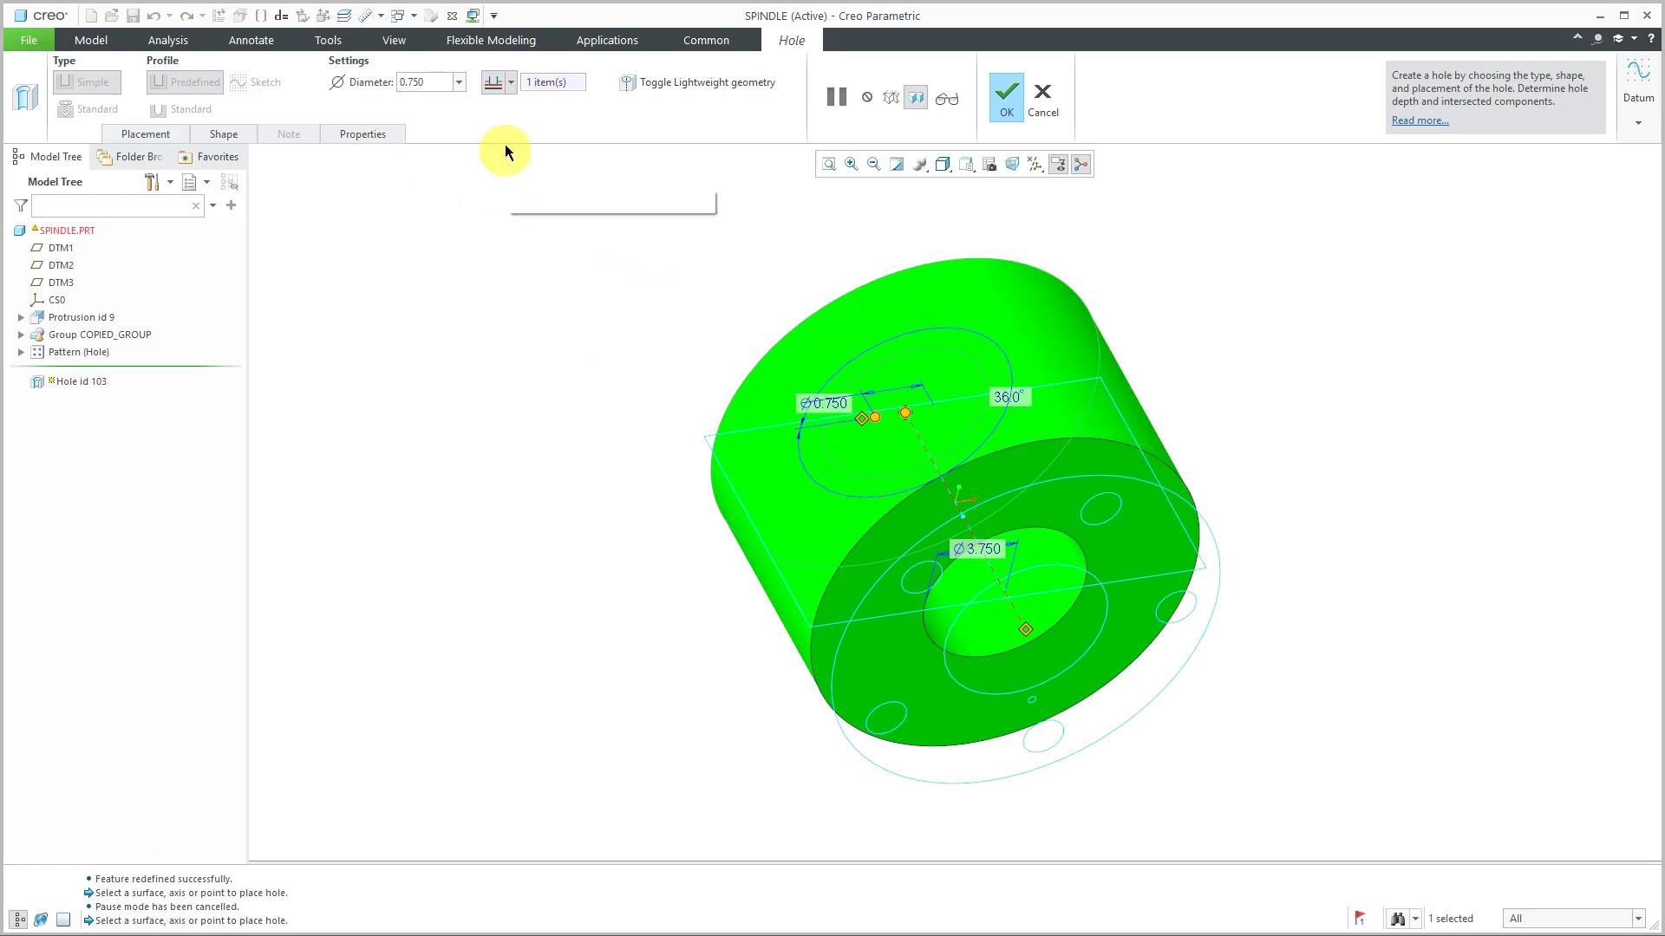
pyautogui.click(511, 84)
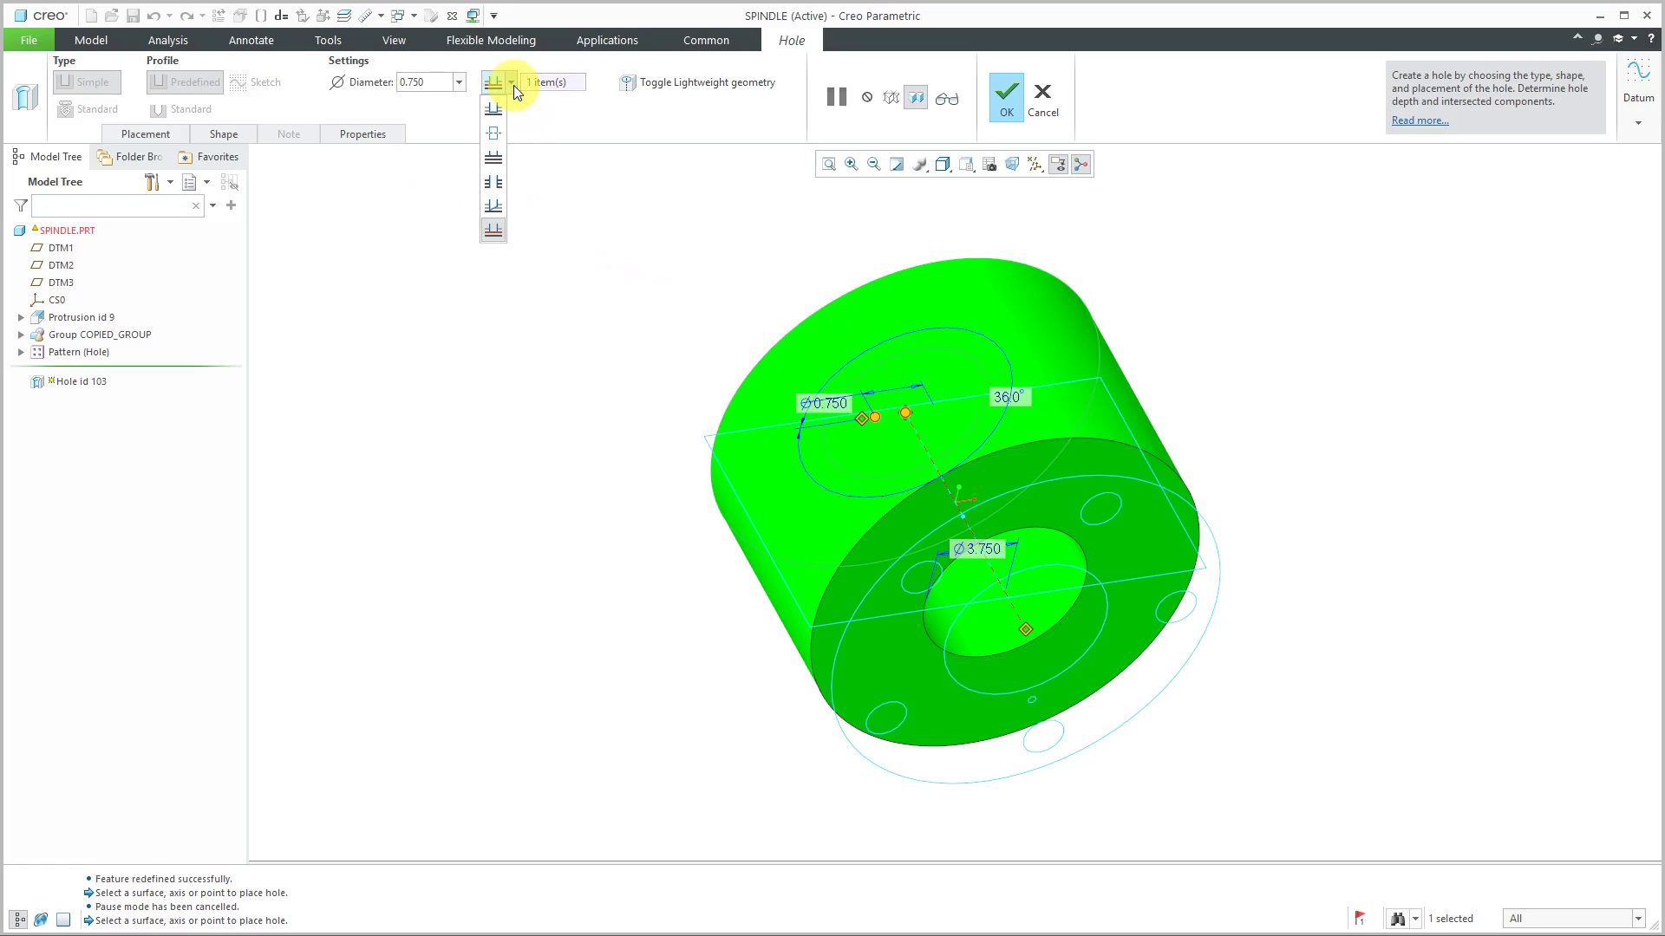
pyautogui.click(503, 189)
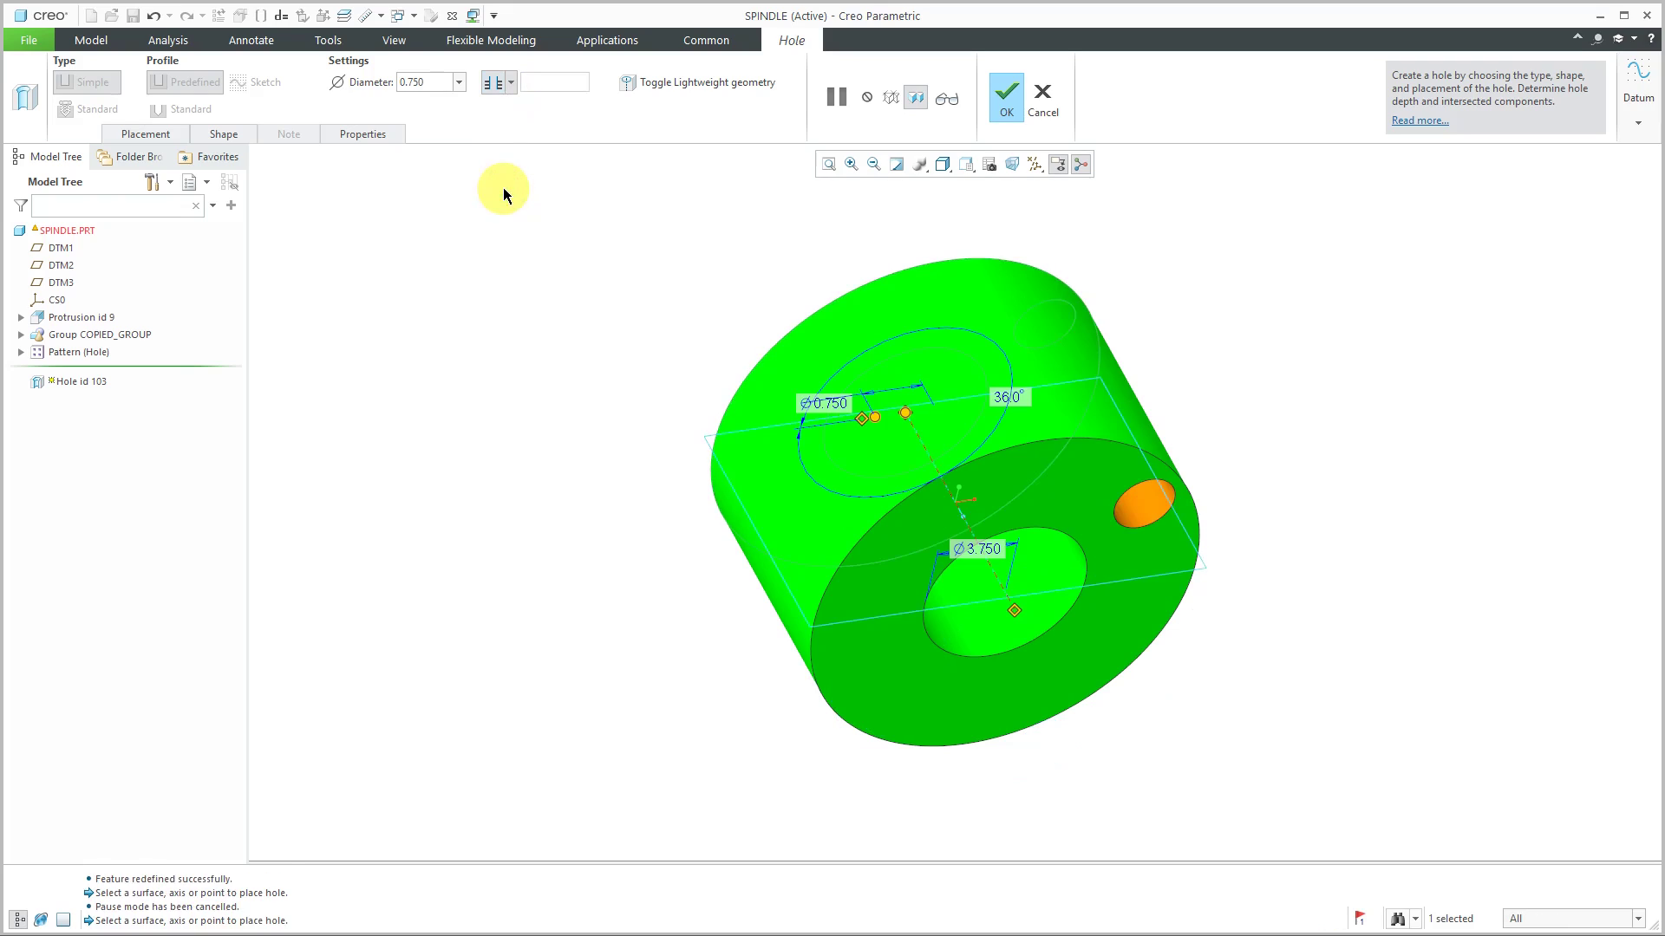
pyautogui.click(1006, 101)
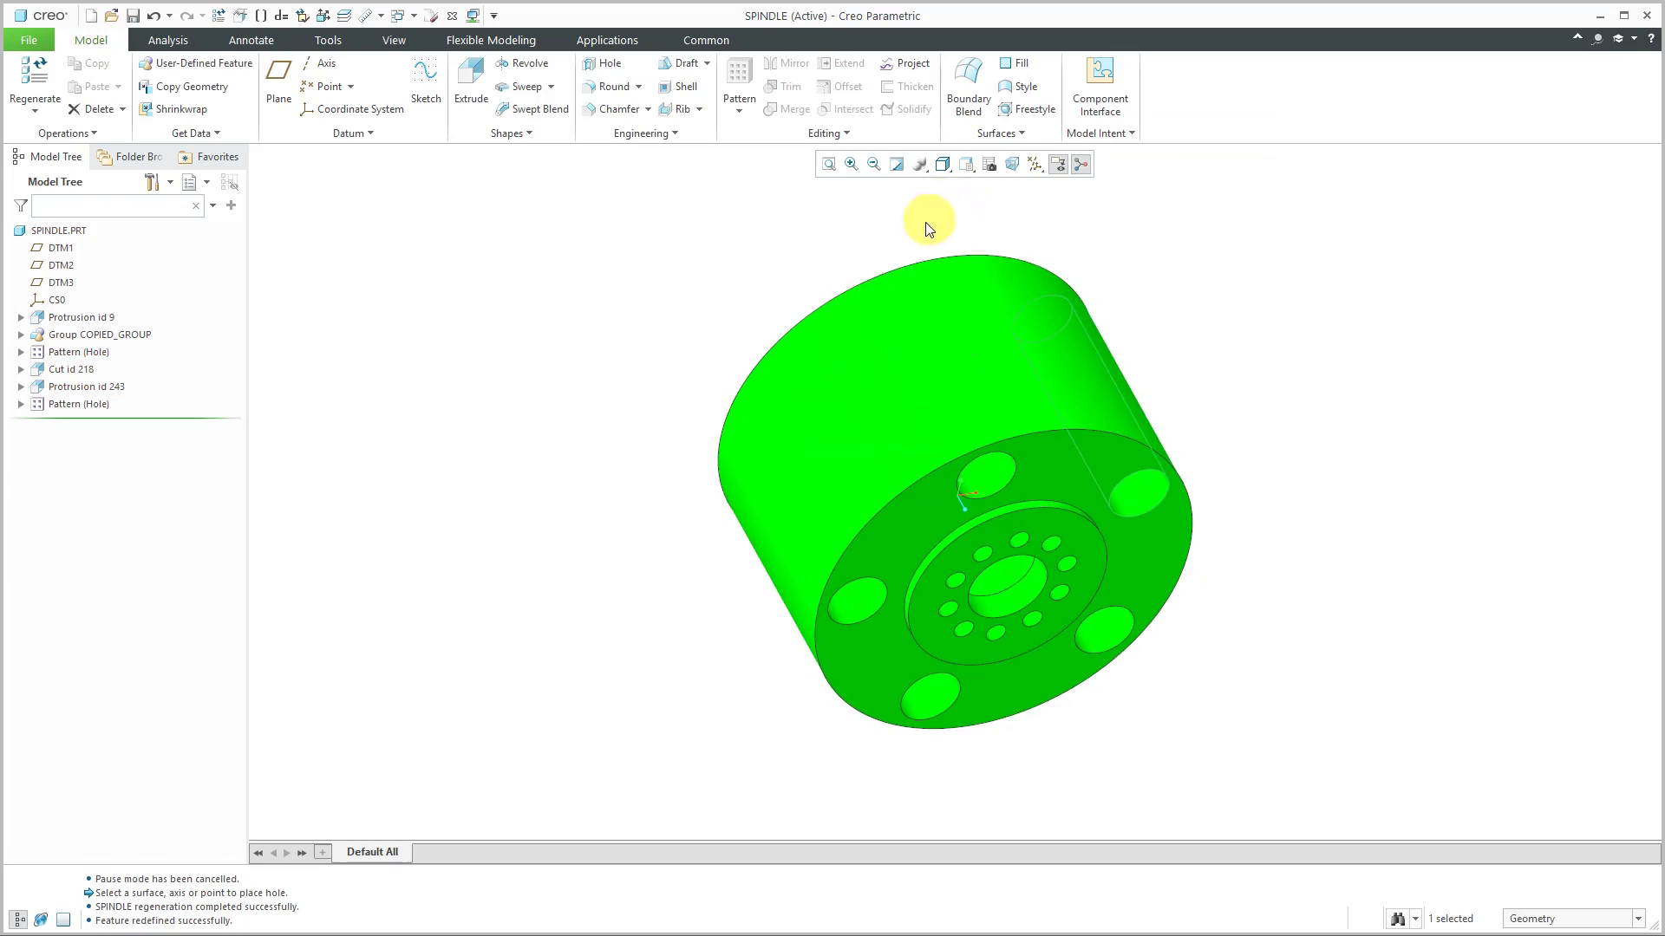
pyautogui.moveTo(677, 455)
pyautogui.mouseDown(button='middle')
pyautogui.moveTo(810, 407)
pyautogui.moveTo(920, 521)
pyautogui.moveTo(873, 575)
pyautogui.moveTo(937, 252)
pyautogui.moveTo(910, 285)
pyautogui.mouseUp(button='middle')
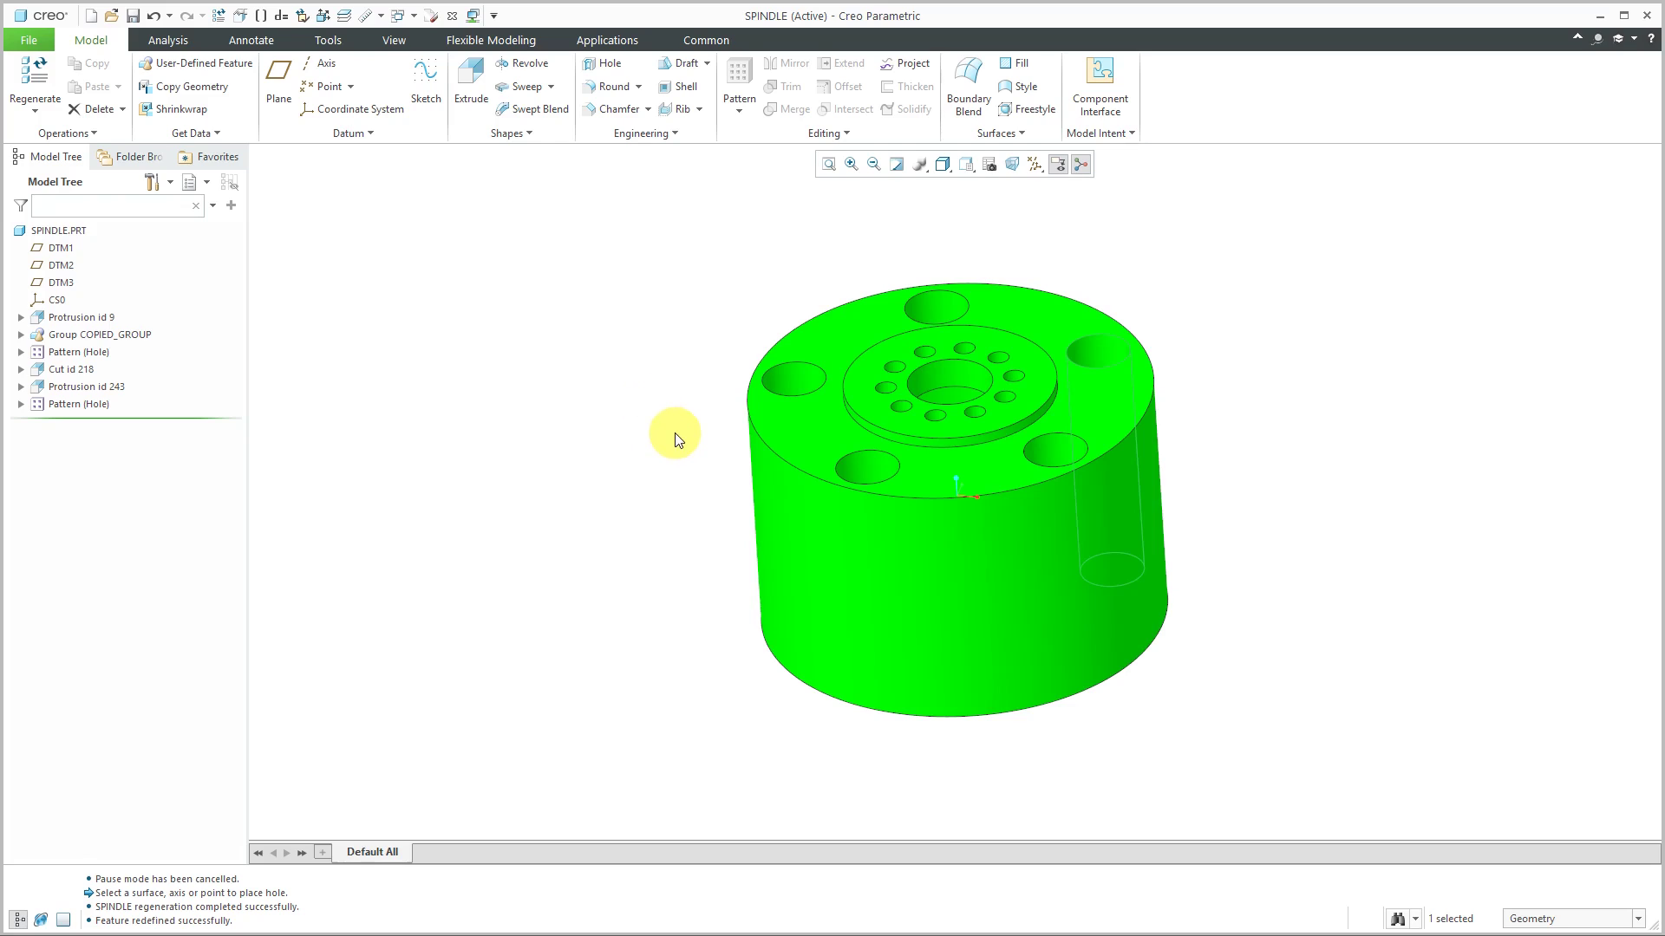
pyautogui.moveTo(674, 434)
pyautogui.mouseDown(button='middle')
pyautogui.moveTo(933, 361)
pyautogui.moveTo(825, 529)
pyautogui.moveTo(893, 530)
pyautogui.moveTo(836, 555)
pyautogui.moveTo(827, 639)
pyautogui.moveTo(740, 691)
pyautogui.moveTo(810, 520)
pyautogui.moveTo(791, 457)
pyautogui.moveTo(836, 435)
pyautogui.moveTo(766, 498)
pyautogui.moveTo(772, 531)
pyautogui.moveTo(795, 532)
pyautogui.moveTo(769, 613)
pyautogui.moveTo(652, 697)
pyautogui.moveTo(754, 587)
pyautogui.moveTo(743, 468)
pyautogui.moveTo(740, 509)
pyautogui.moveTo(707, 474)
pyautogui.mouseUp(button='middle')
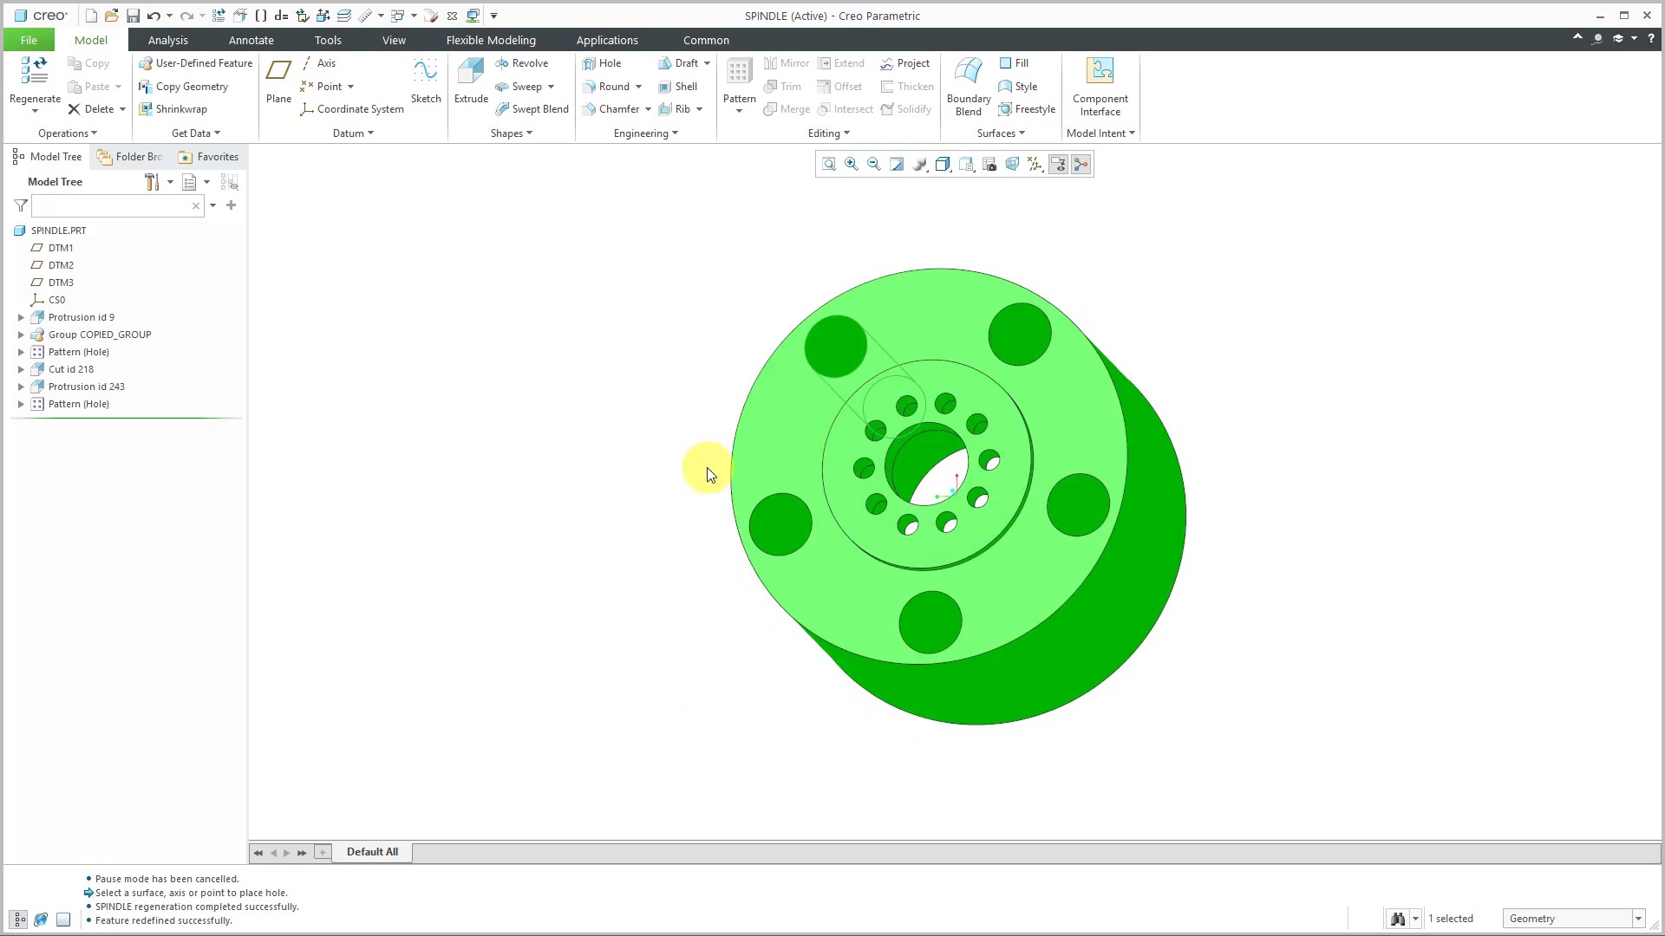
# Step: Return to SPINDLE.ASM, redefine the failed BEARING.PRT, review its Coincident constraints, and accept the placement without changes
pyautogui.click(454, 16)
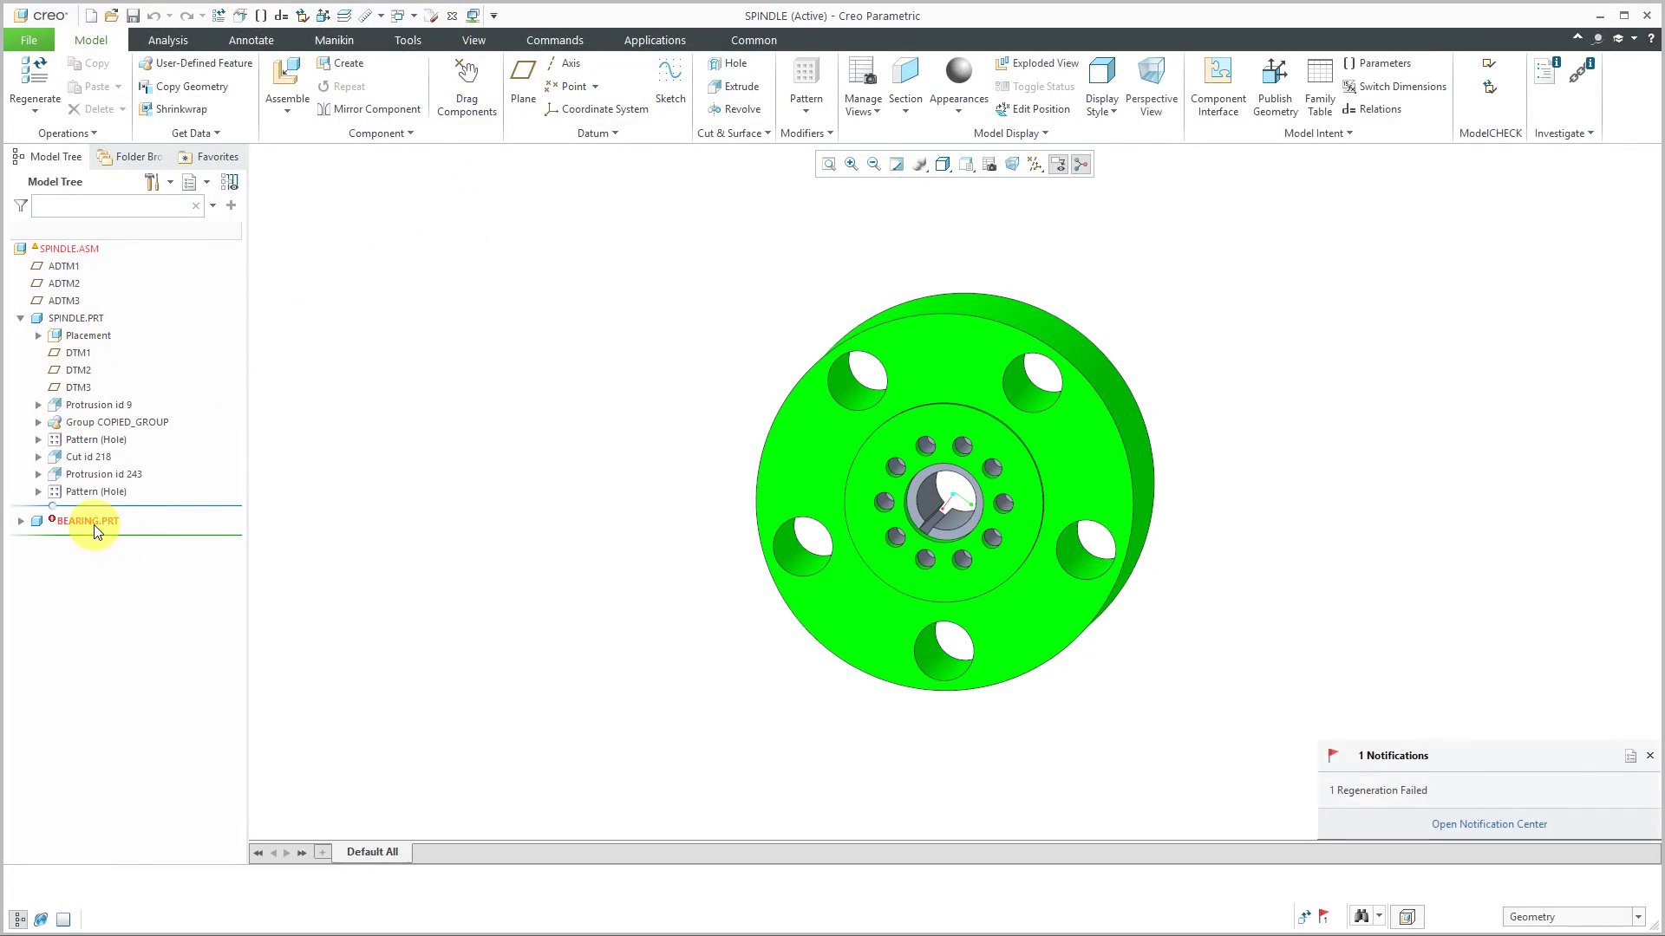
pyautogui.click(20, 522)
pyautogui.click(38, 539)
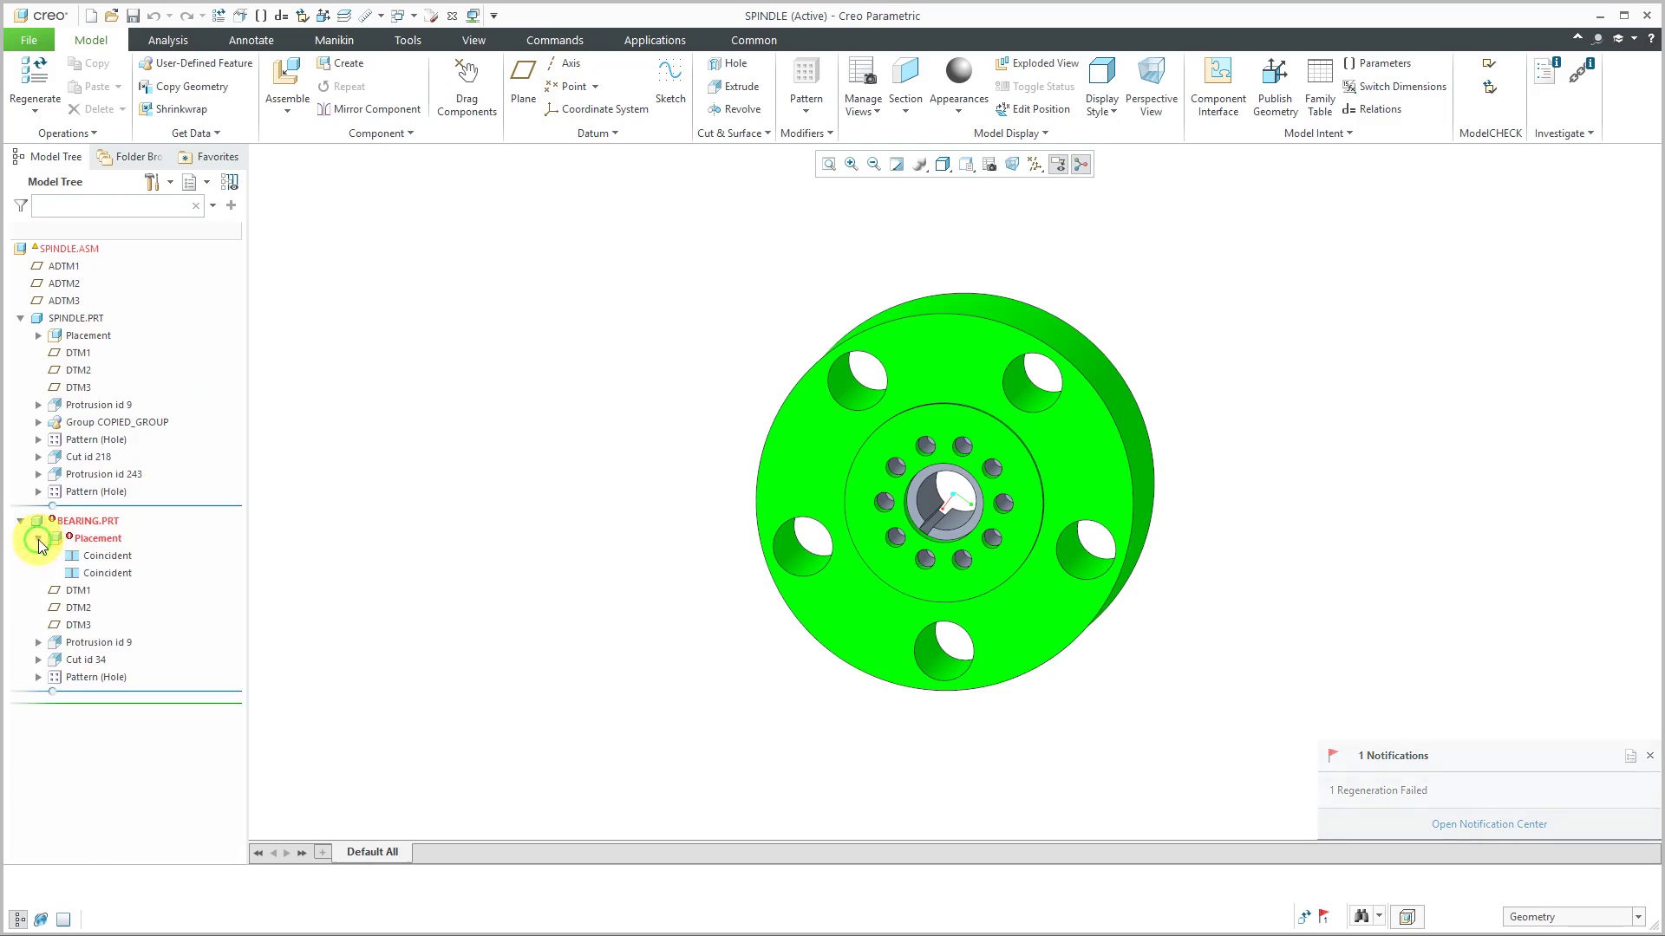
pyautogui.click(111, 526)
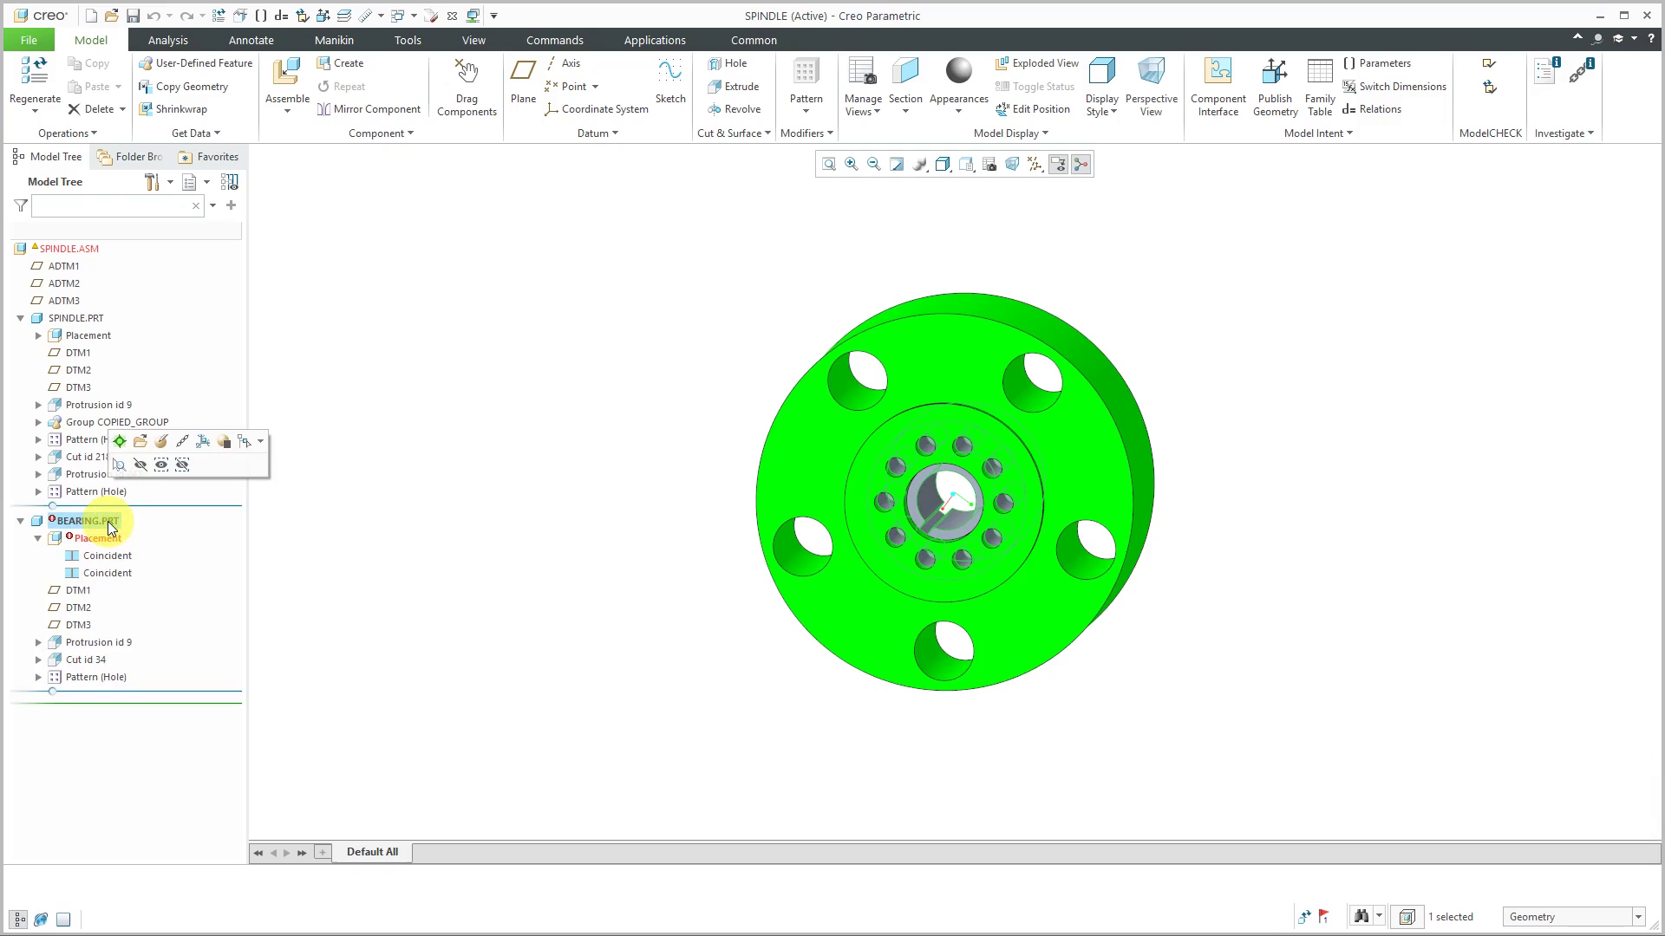
pyautogui.click(163, 443)
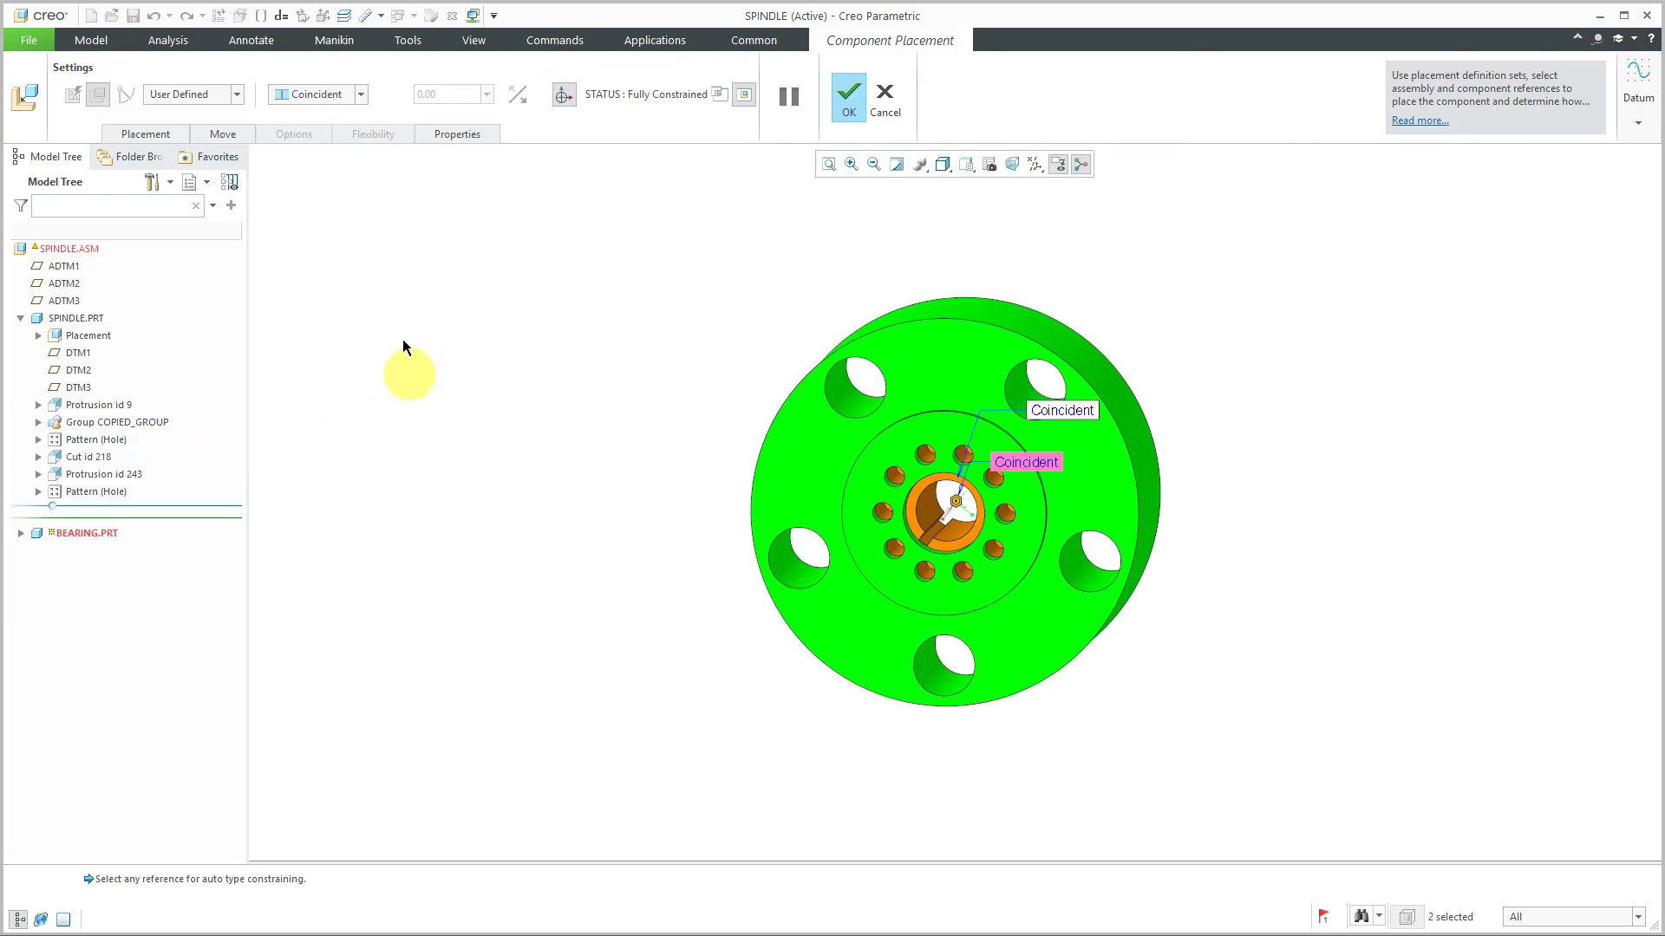
pyautogui.click(161, 136)
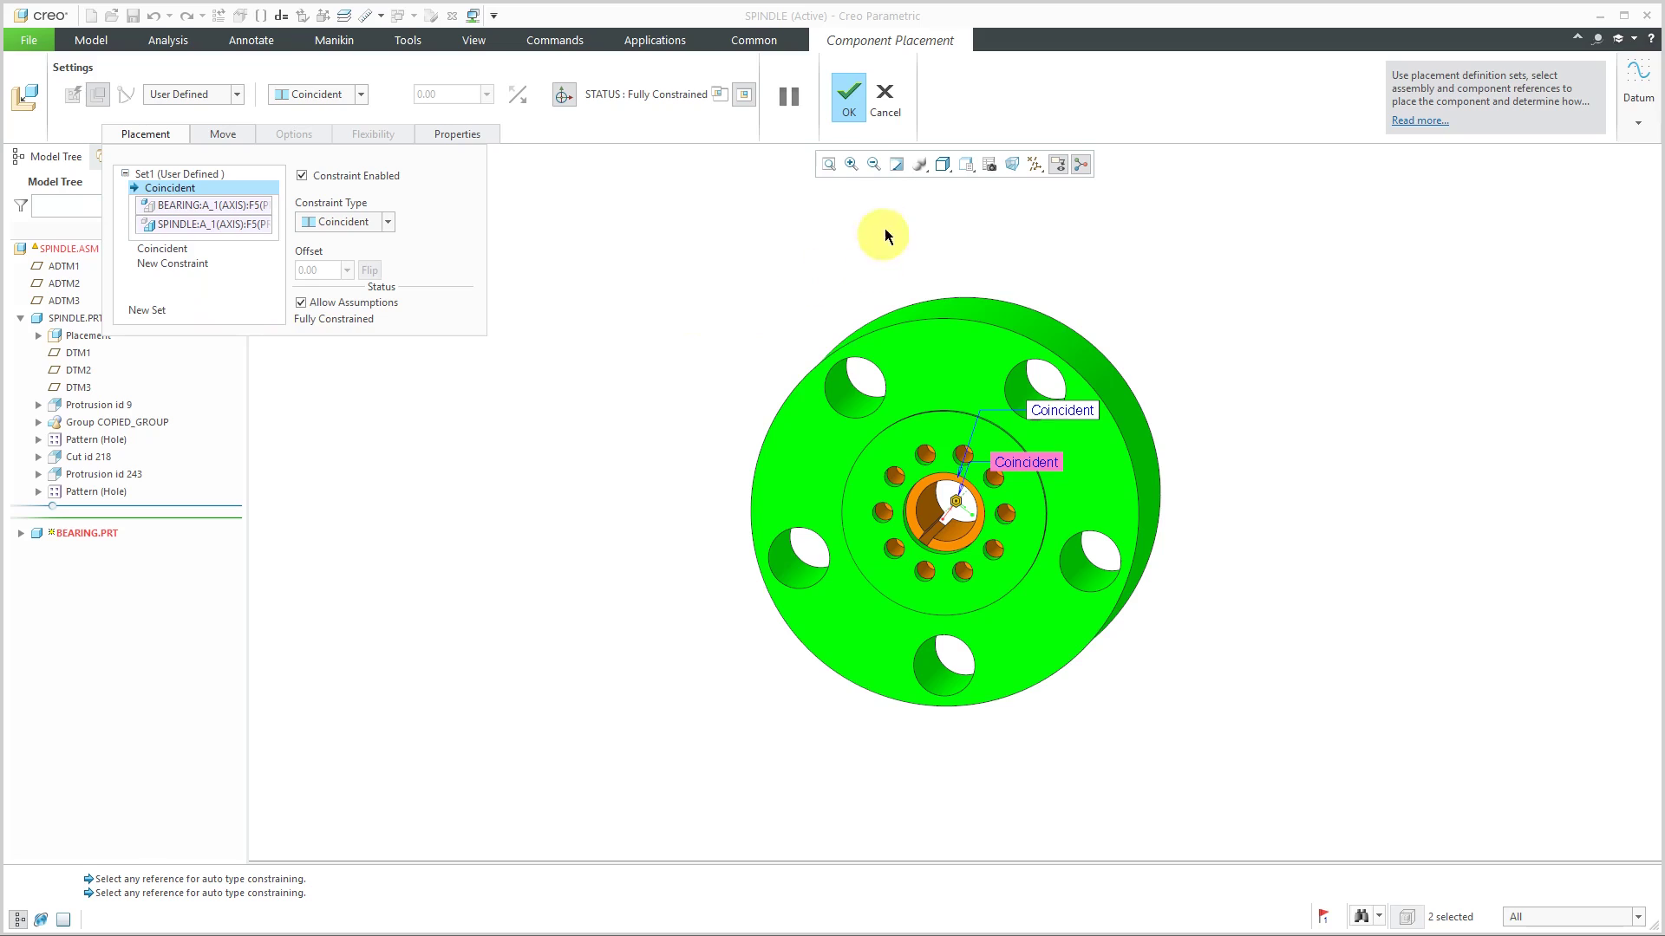
pyautogui.click(856, 103)
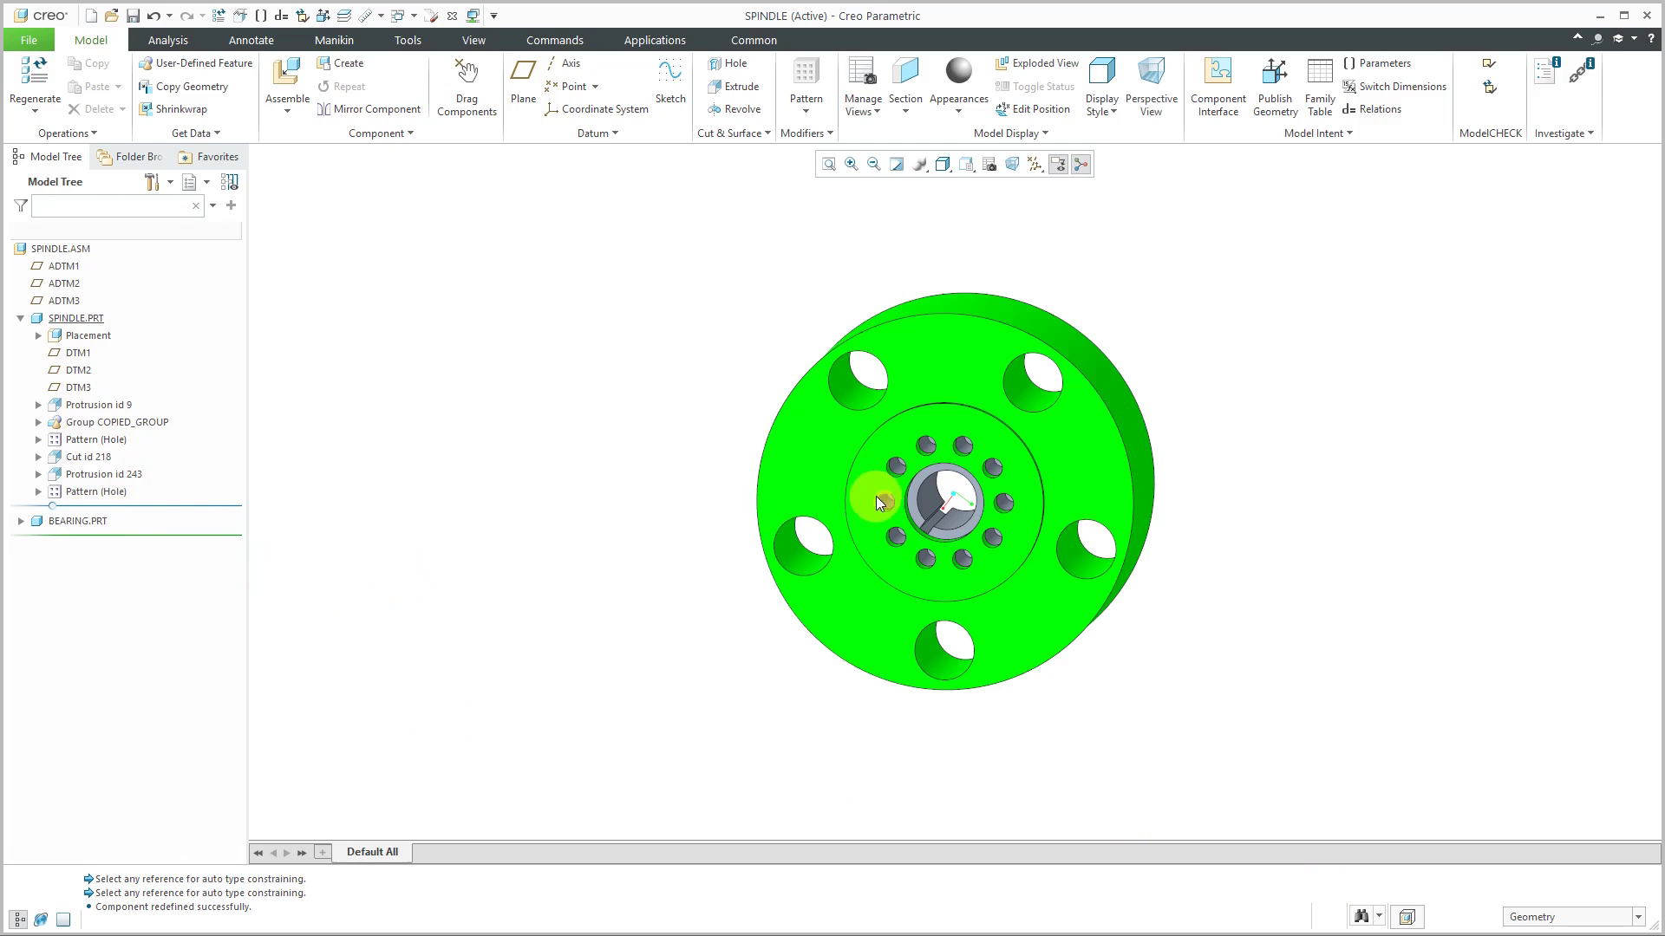
# Step: Close the SPINDLE.ASM, TRAJ_RIB_1 and PART_FAILURE windows to return to WHEEL.ASM
pyautogui.moveTo(873, 494); pyautogui.dragTo(677, 507, button='middle')
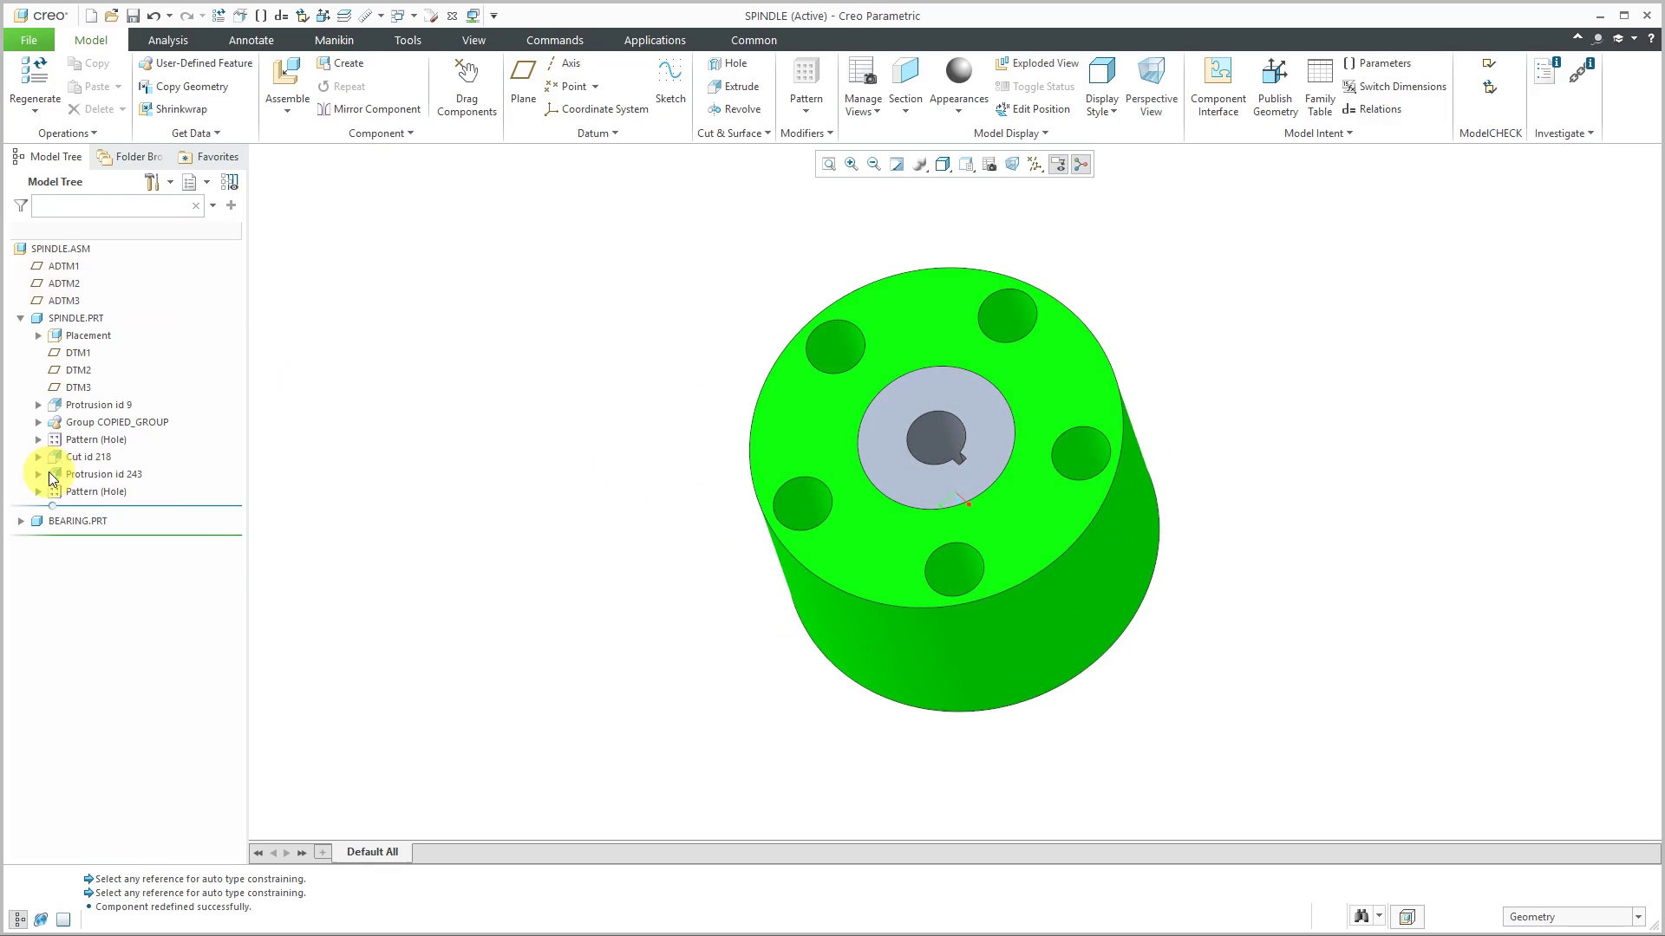
pyautogui.click(451, 17)
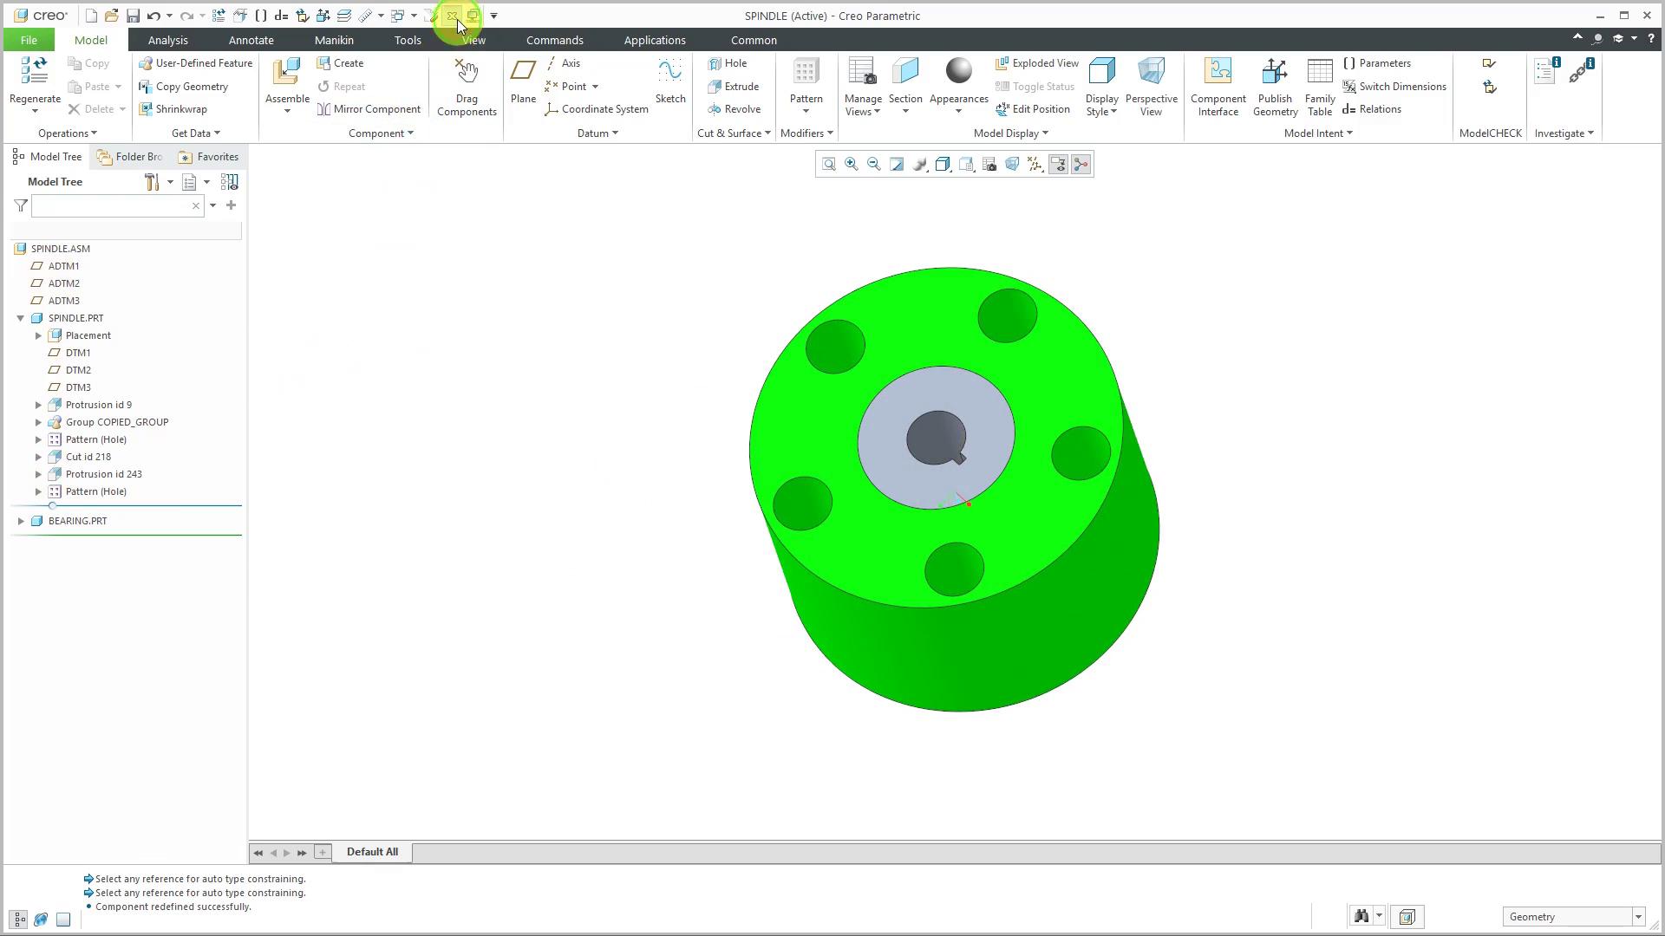
pyautogui.click(449, 14)
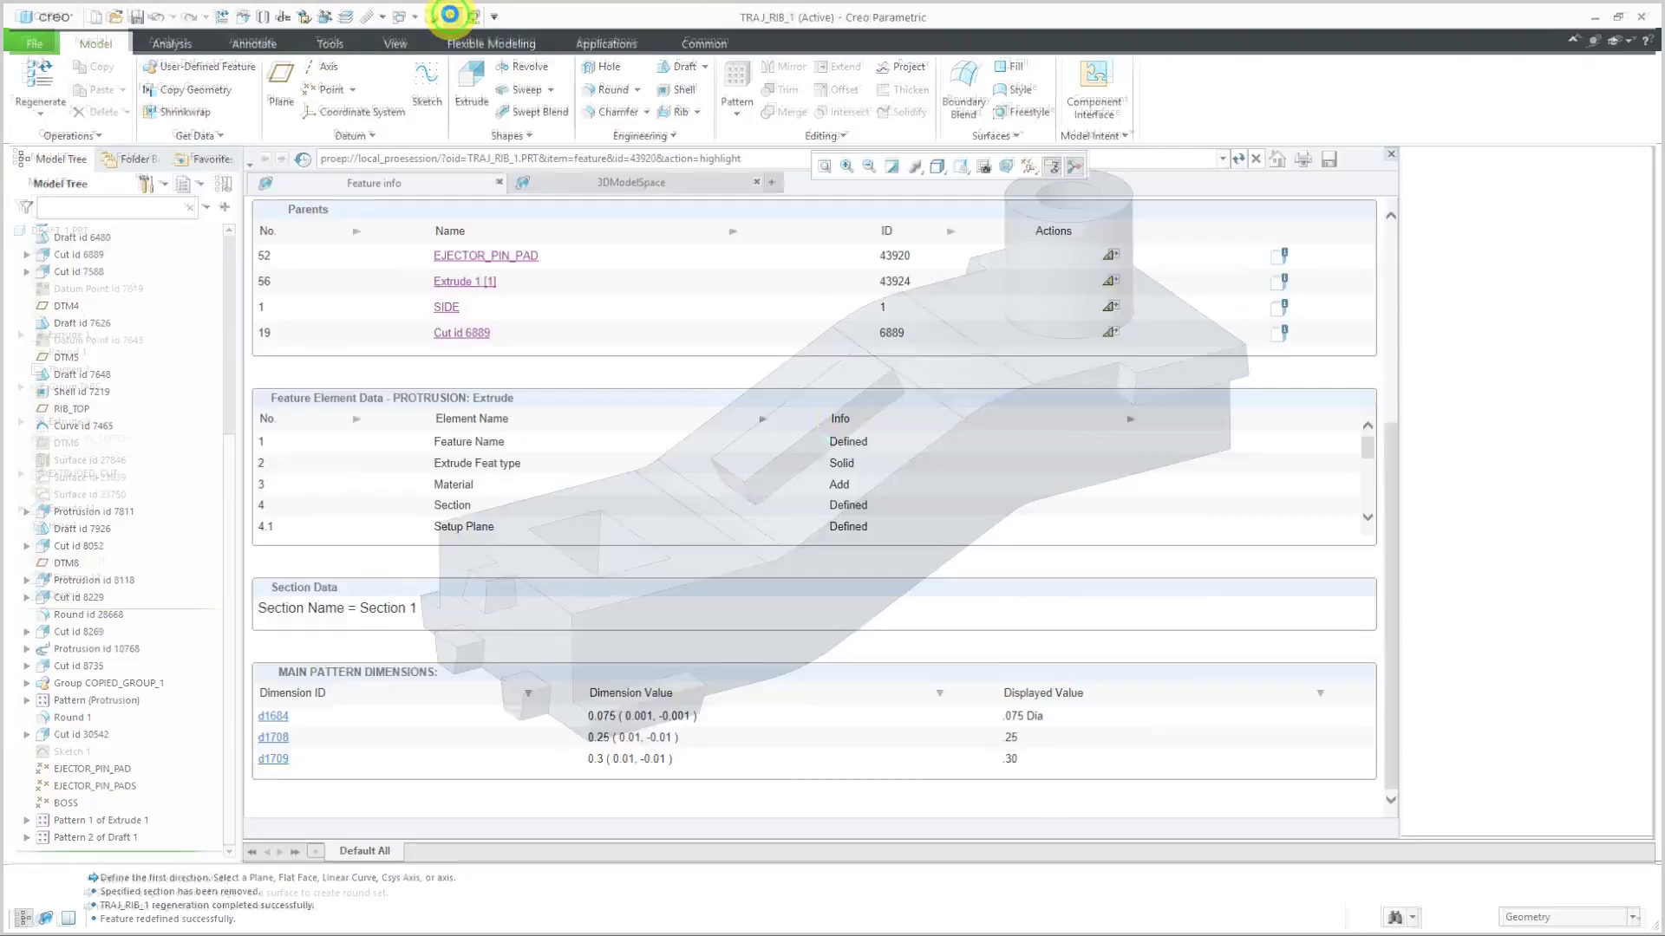
pyautogui.click(451, 16)
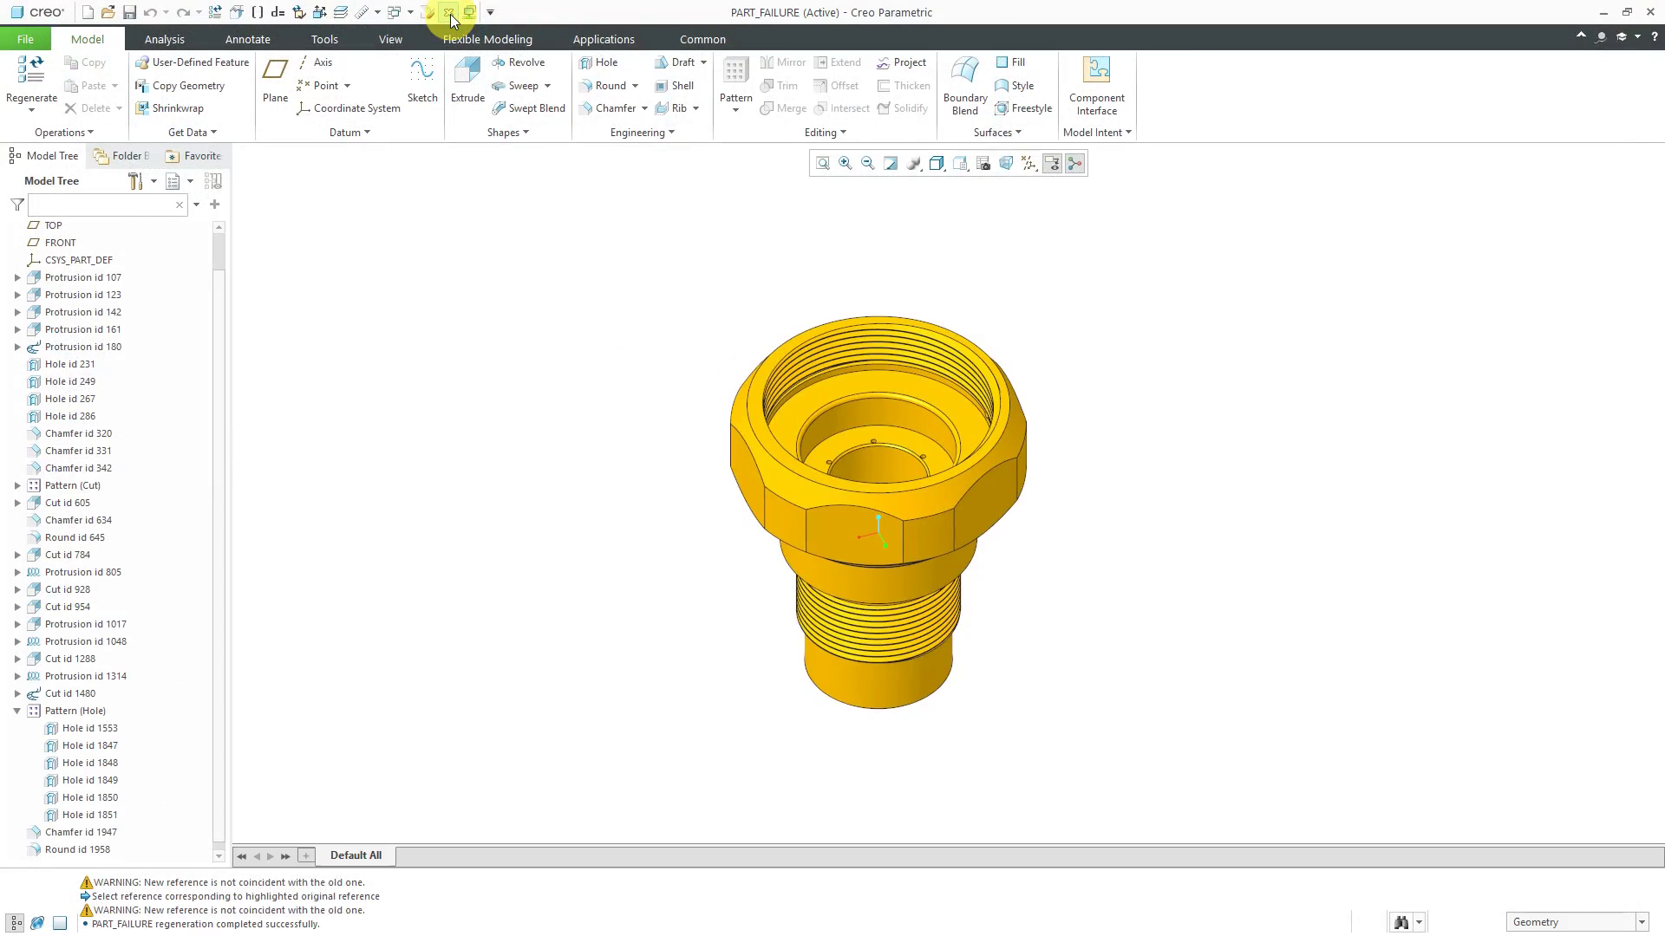
pyautogui.click(451, 17)
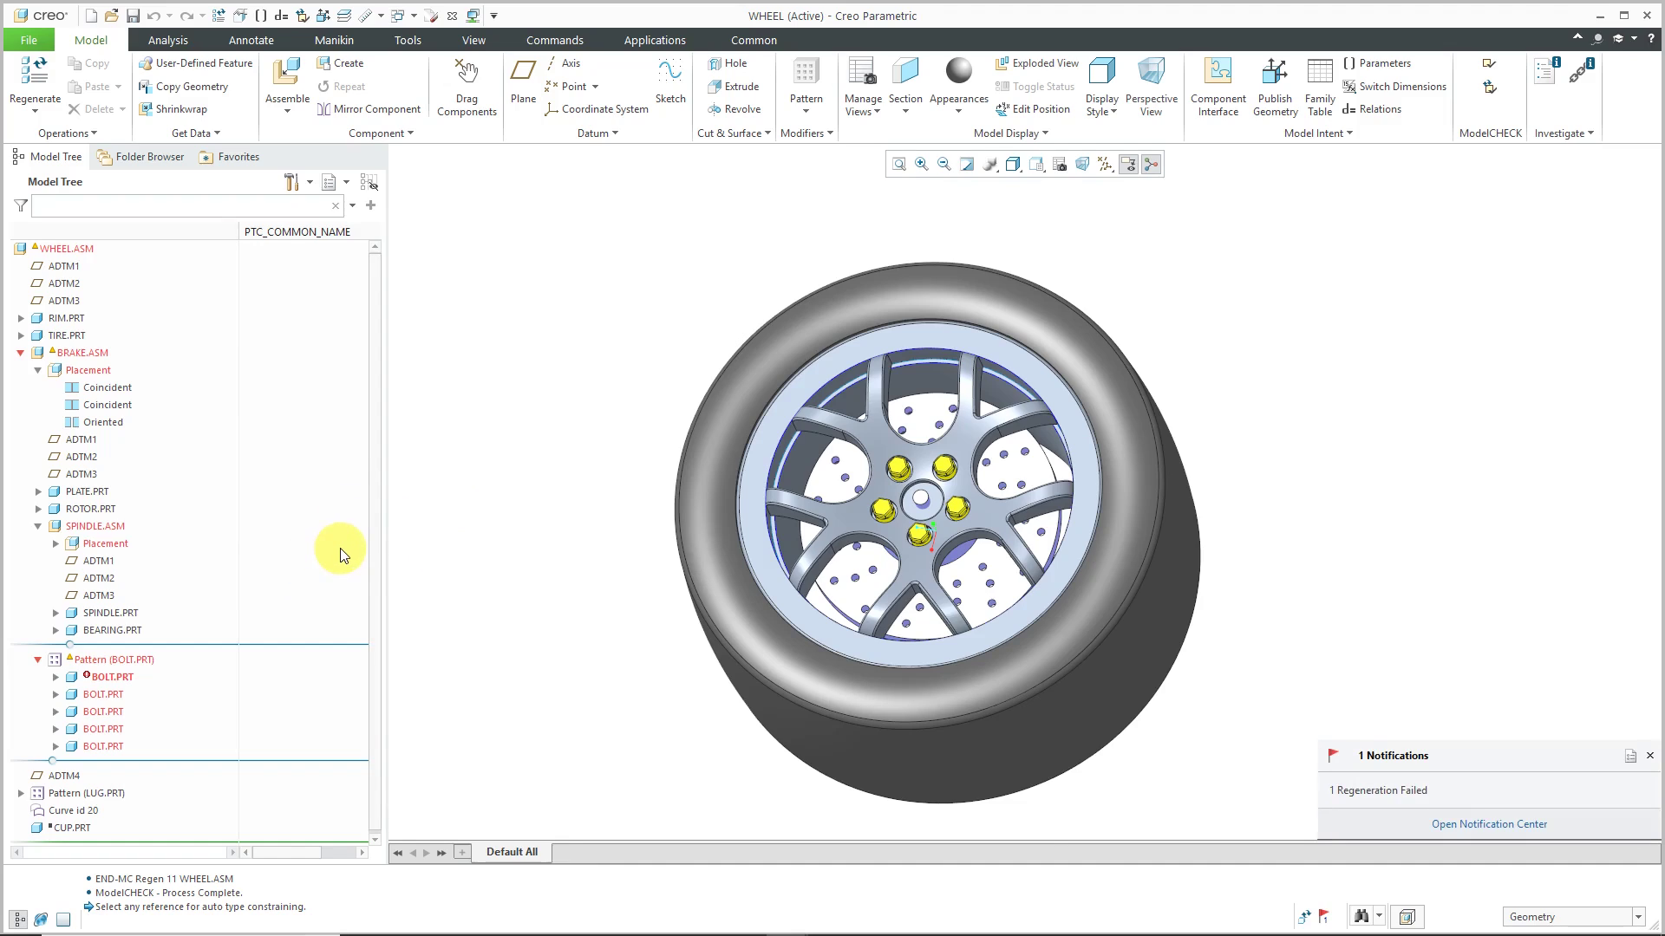
# Step: Regenerate WHEEL.ASM and collapse SPINDLE.ASM, the BOLT.PRT pattern, the Placement node and BRAKE.ASM in the model tree
pyautogui.click(1305, 918)
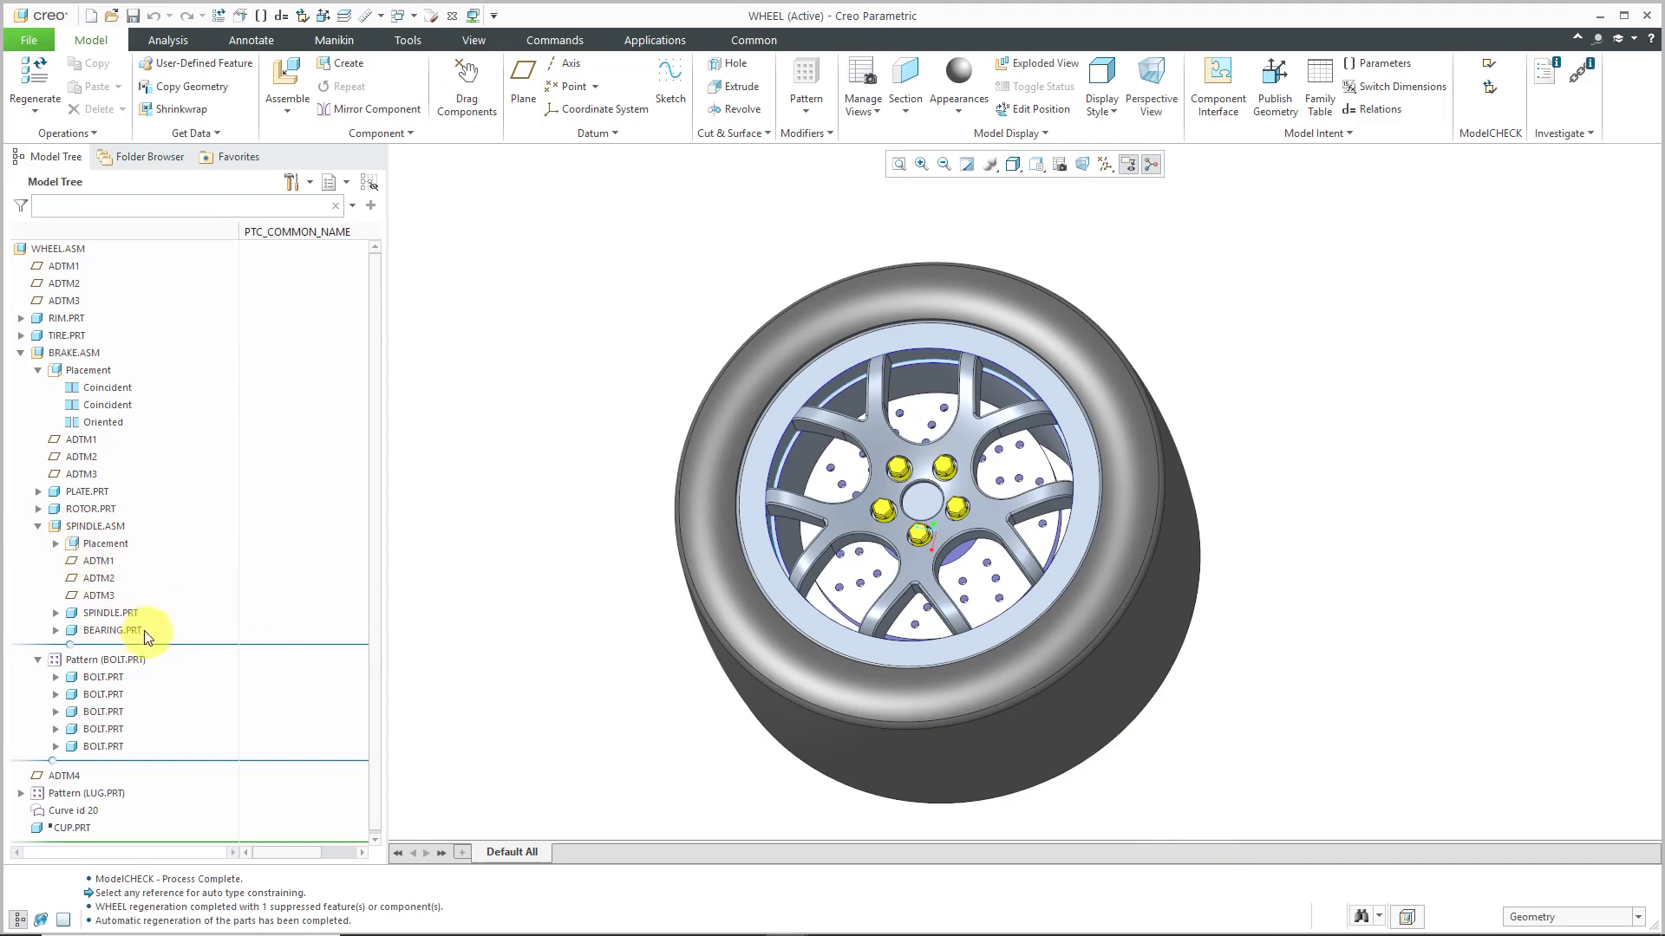
pyautogui.click(38, 525)
pyautogui.click(38, 544)
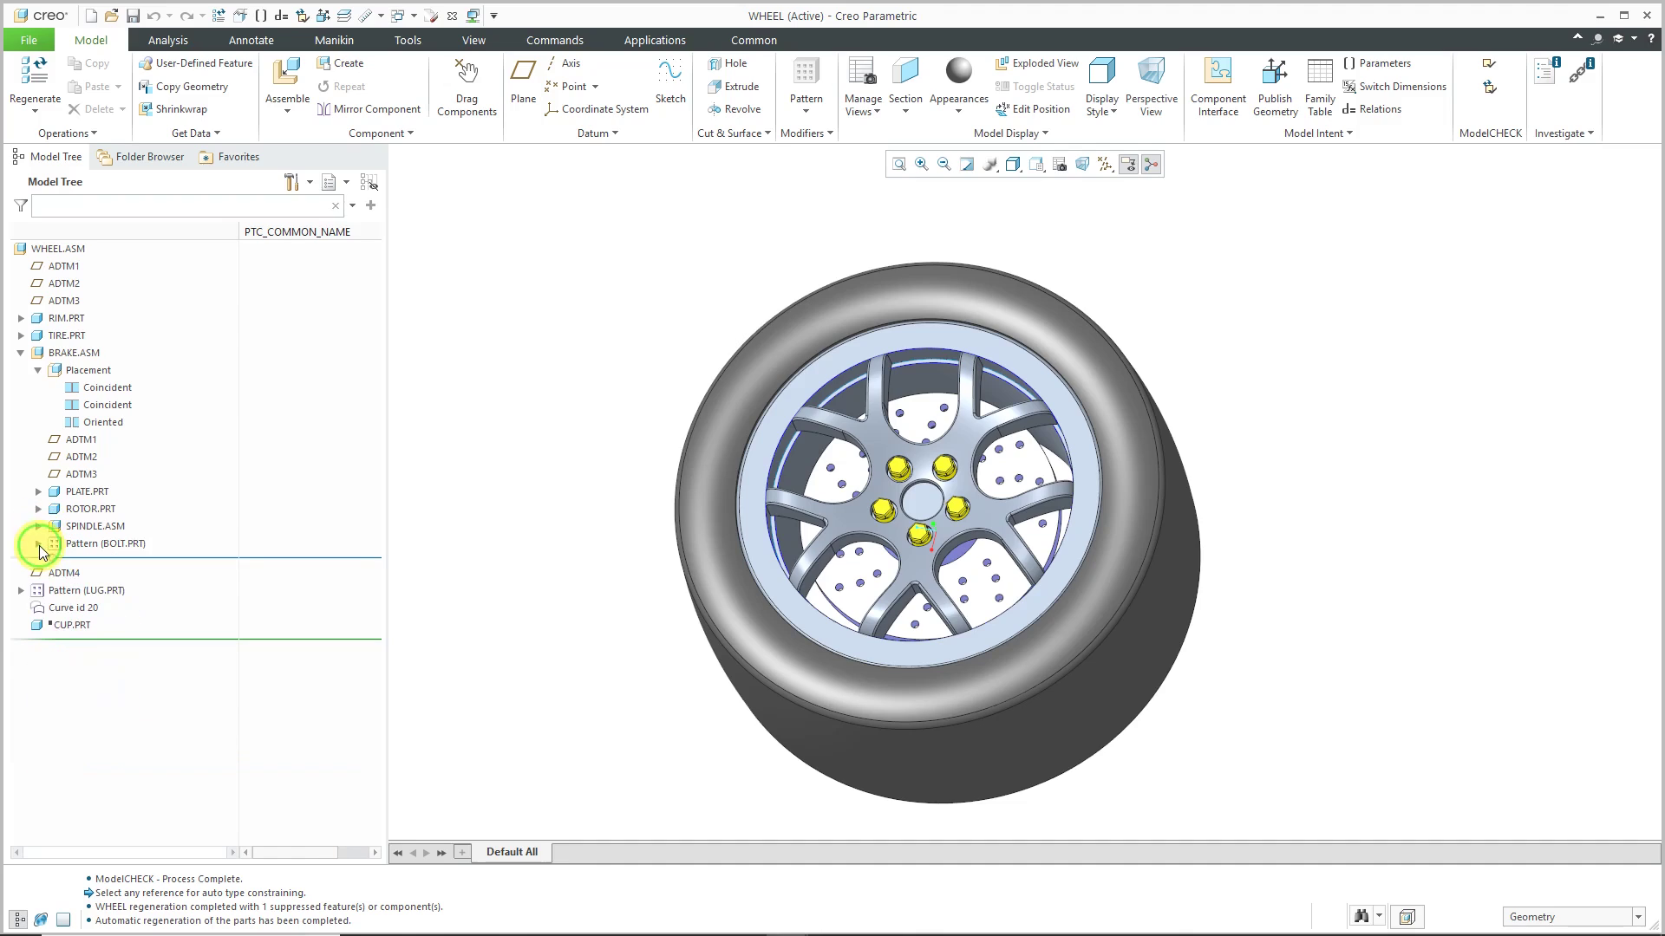
pyautogui.click(38, 369)
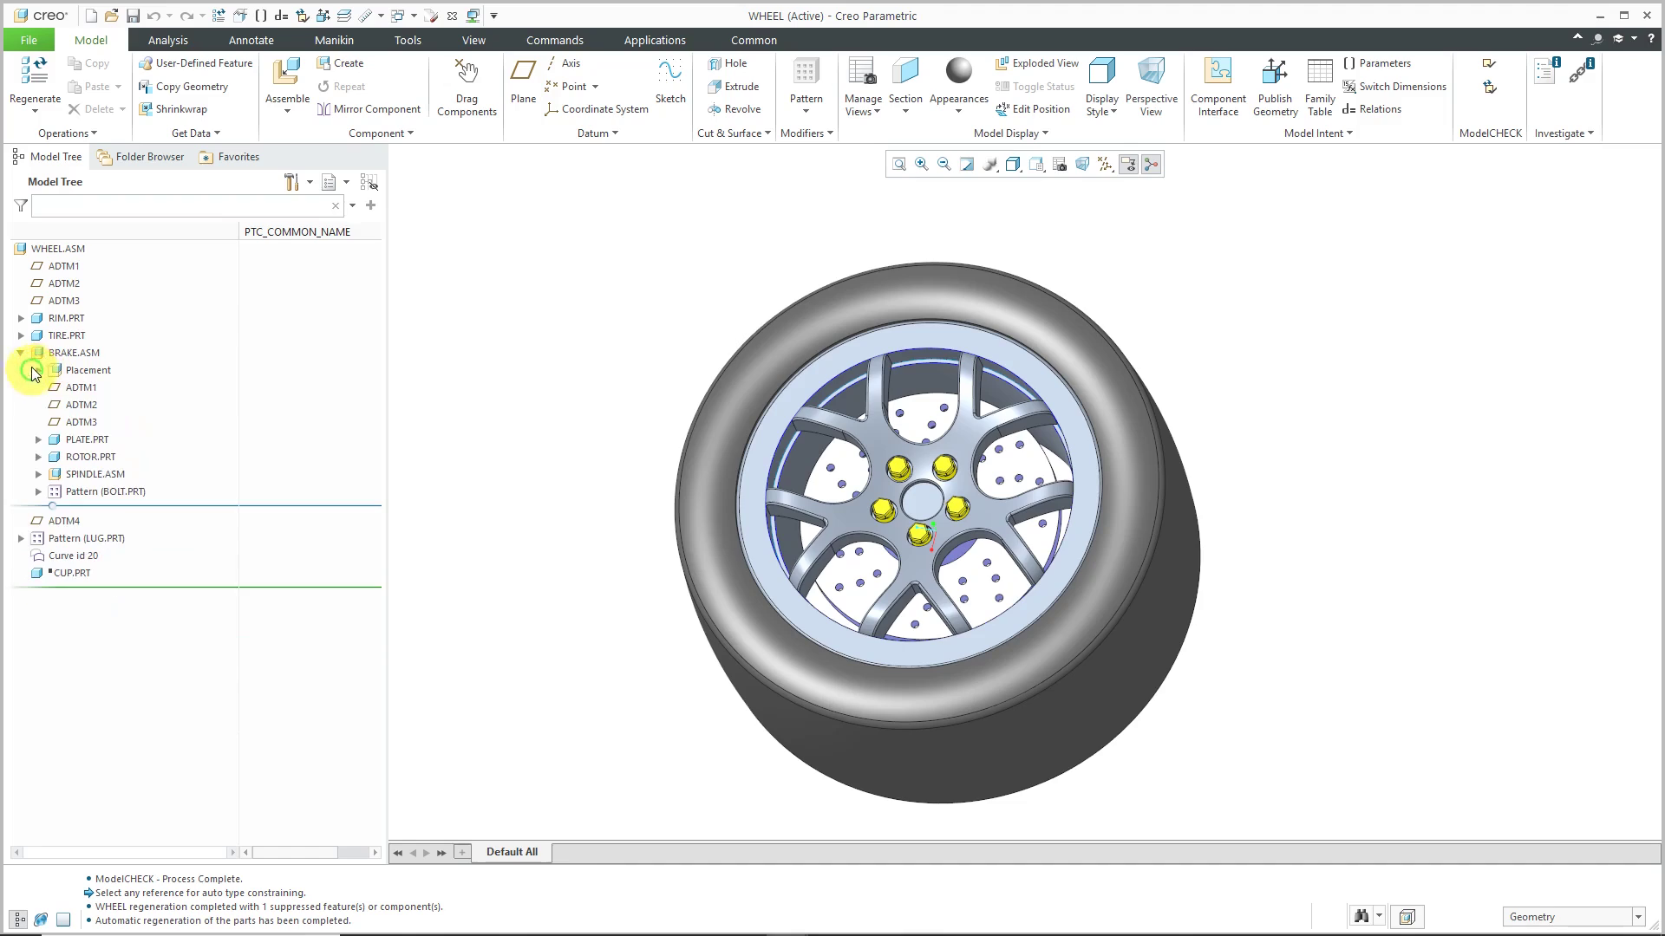
pyautogui.click(20, 353)
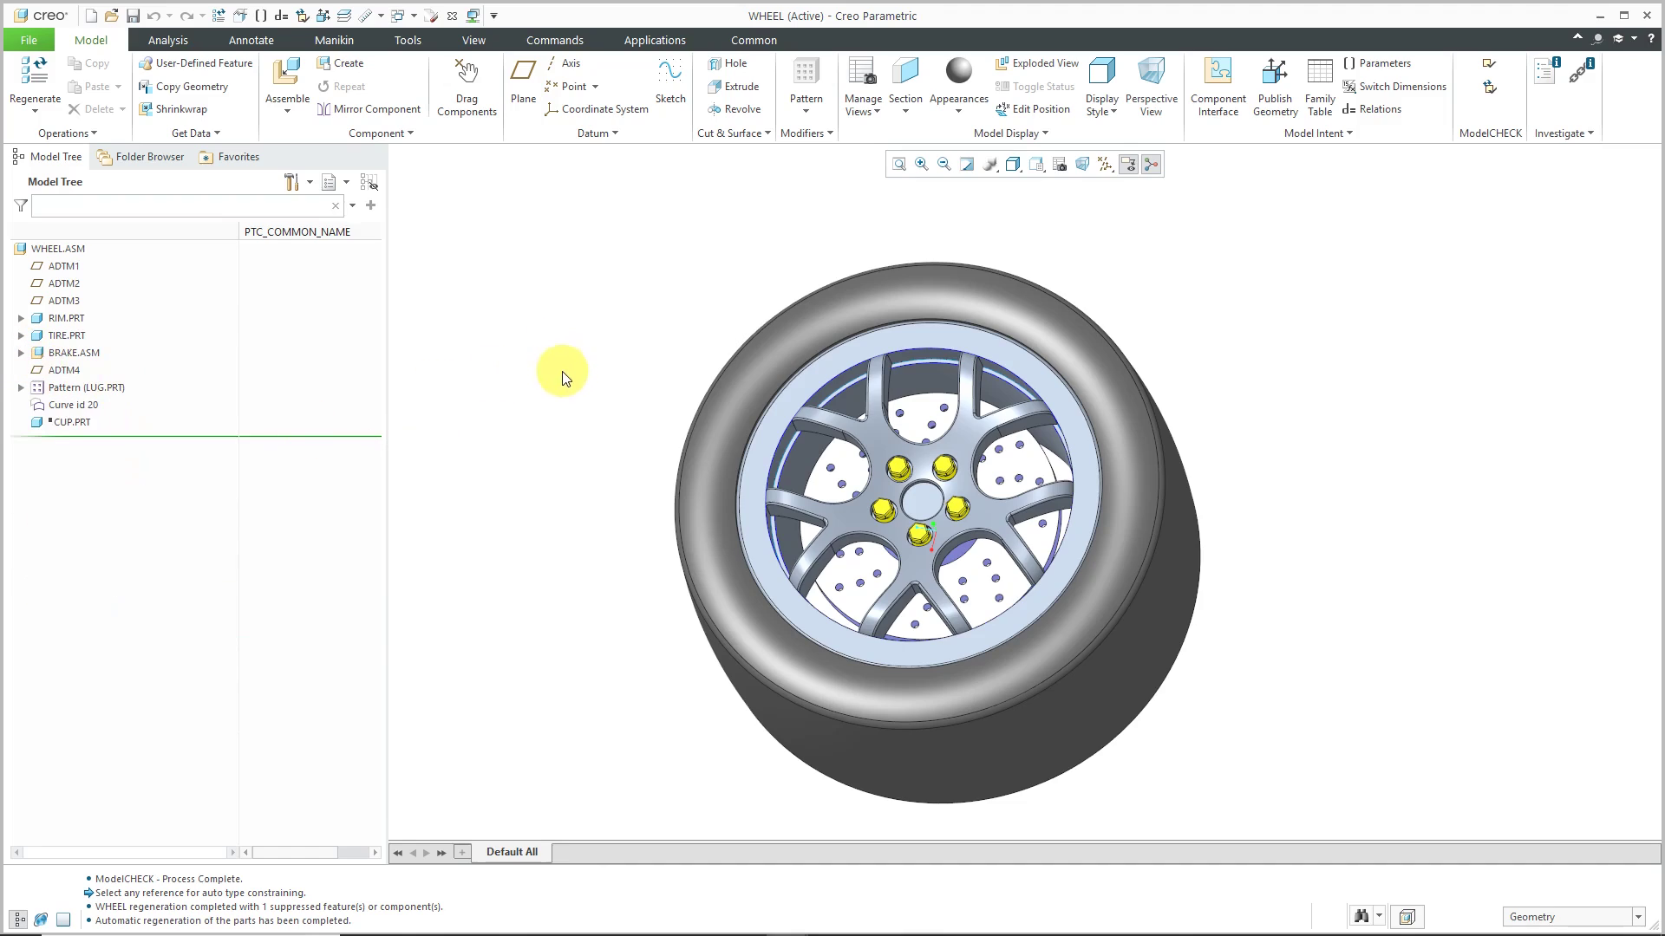